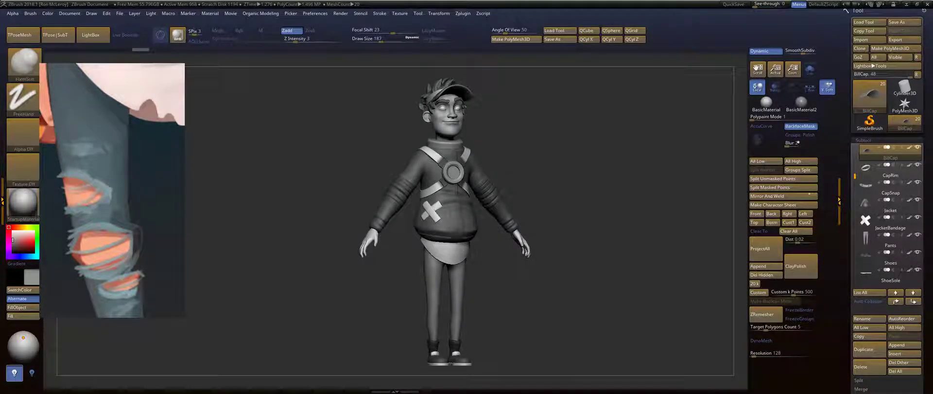
# Select the character's pants subtool and duplicate it.
pyautogui.moveTo(490, 158); pyautogui.dragTo(528, 180)
pyautogui.keyDown('alt'); pyautogui.moveTo(568, 287); pyautogui.dragTo(502, 174); pyautogui.keyUp('alt')
pyautogui.keyDown('alt'); pyautogui.moveTo(528, 264); pyautogui.dragTo(583, 176); pyautogui.keyUp('alt')
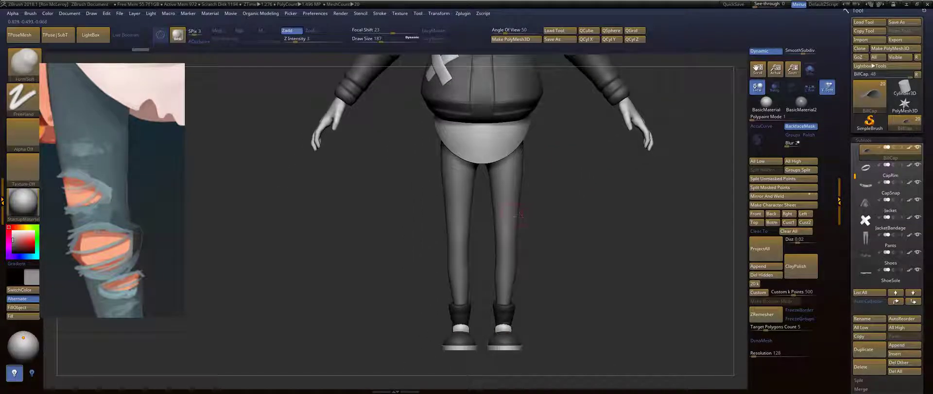
pyautogui.keyDown('alt'); pyautogui.click(510, 214); pyautogui.keyUp('alt')
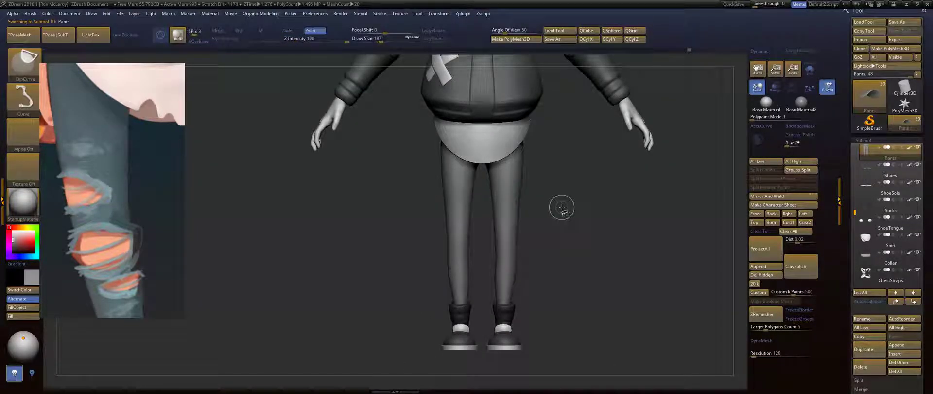
pyautogui.hotkey('ctrl', 'shift', 'd')
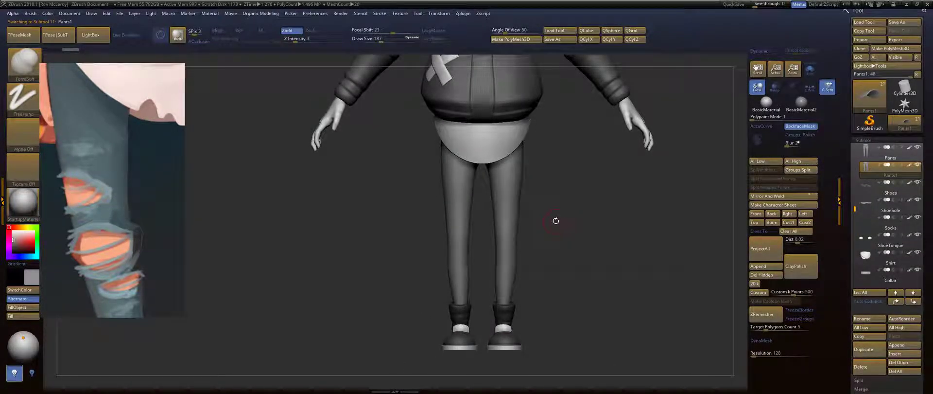
# Switch to the DamStandard brush and turn off LazyMouse for sculpting on the duplicated pants.
pyautogui.moveTo(556, 221); pyautogui.dragTo(604, 211)
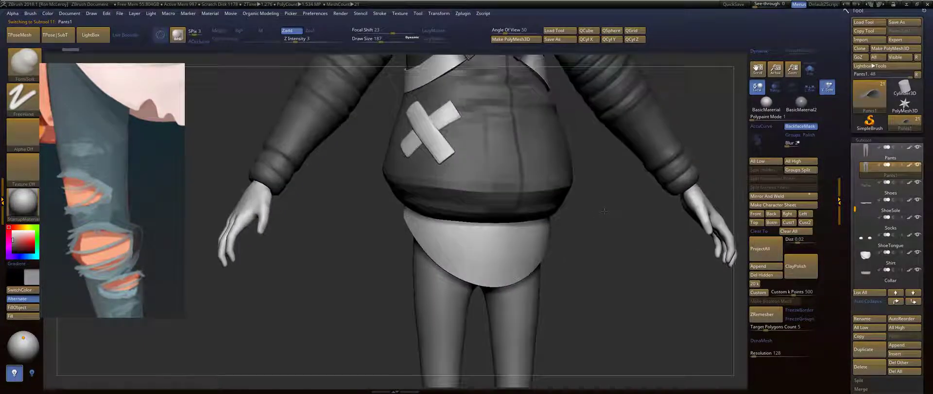
pyautogui.keyDown('alt'); pyautogui.moveTo(462, 381); pyautogui.dragTo(455, 243); pyautogui.keyUp('alt')
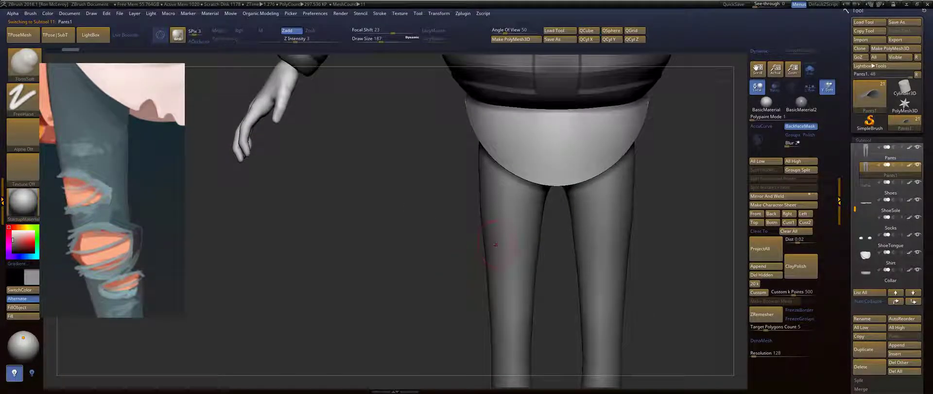
pyautogui.press('b')
pyautogui.press('d')
pyautogui.press('s')
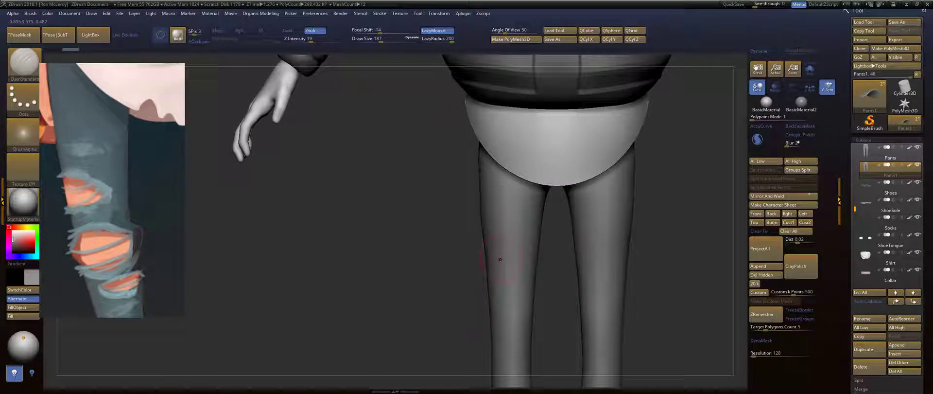
pyautogui.press('l')
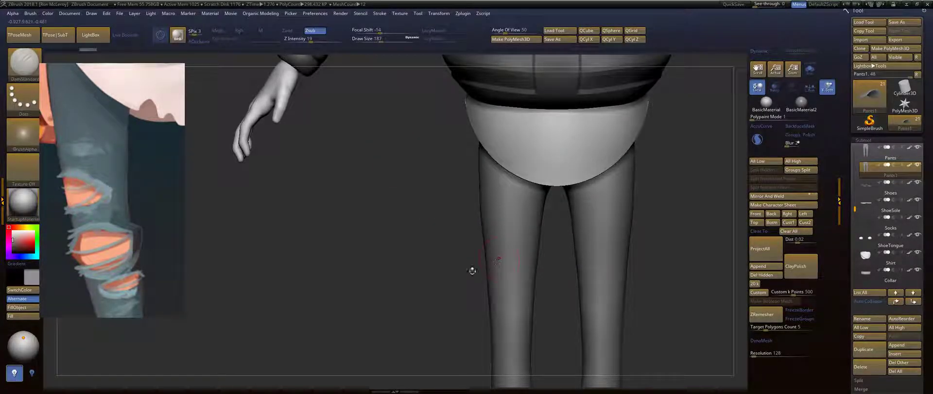
# Carve the outline of the upper tear around the front and outer side of the character's right thigh on the duplicated pants.
pyautogui.keyDown('alt'); pyautogui.moveTo(473, 271); pyautogui.dragTo(475, 250); pyautogui.keyUp('alt')
pyautogui.moveTo(491, 222); pyautogui.dragTo(523, 238)
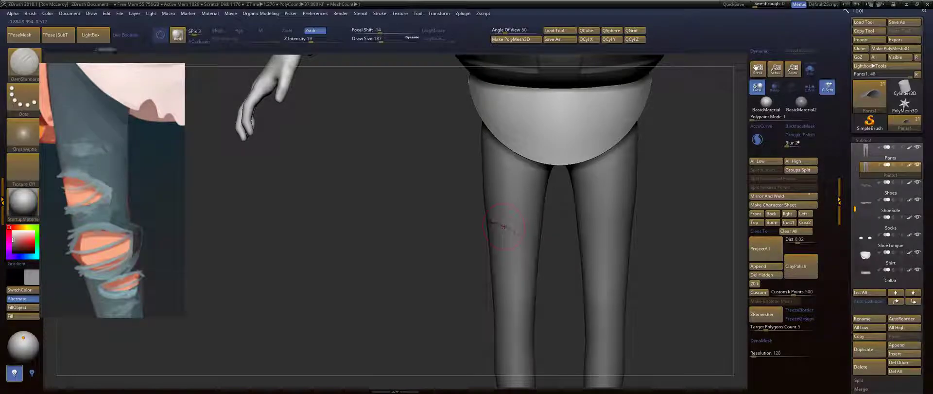
pyautogui.hotkey('ctrl', 'z')
pyautogui.moveTo(516, 239); pyautogui.dragTo(486, 221)
pyautogui.moveTo(518, 244); pyautogui.dragTo(500, 250)
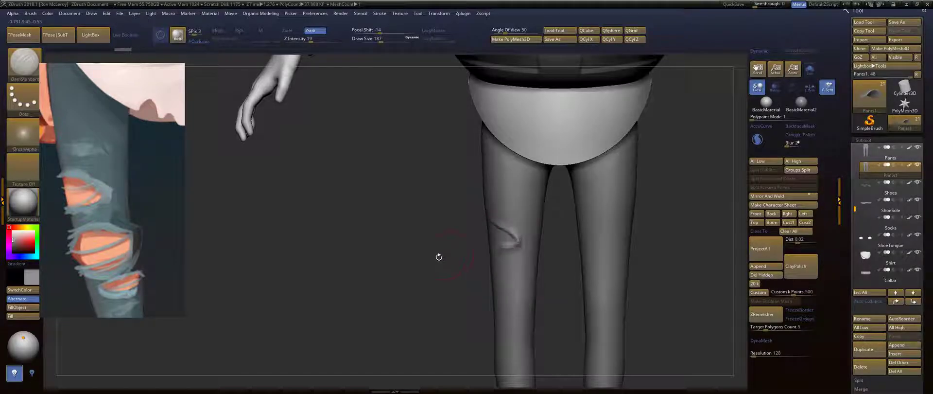
pyautogui.moveTo(438, 257)
pyautogui.mouseDown()
pyautogui.moveTo(491, 250)
pyautogui.moveTo(484, 254)
pyautogui.mouseUp()
pyautogui.moveTo(566, 226); pyautogui.dragTo(629, 222)
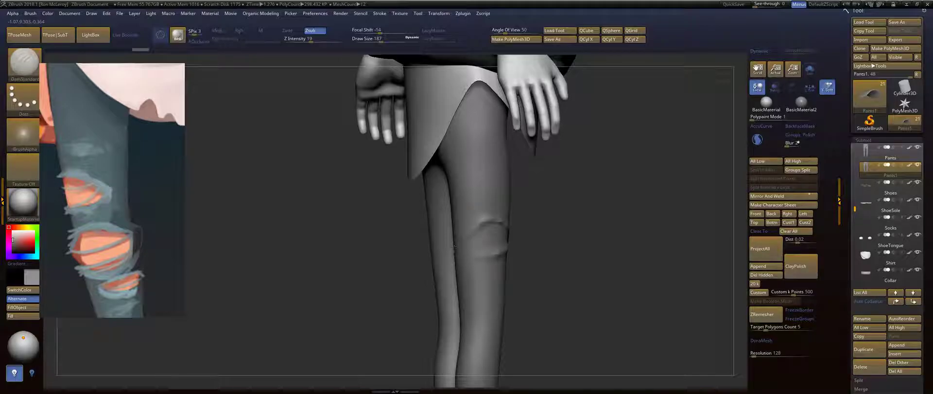
pyautogui.moveTo(467, 229); pyautogui.dragTo(500, 255)
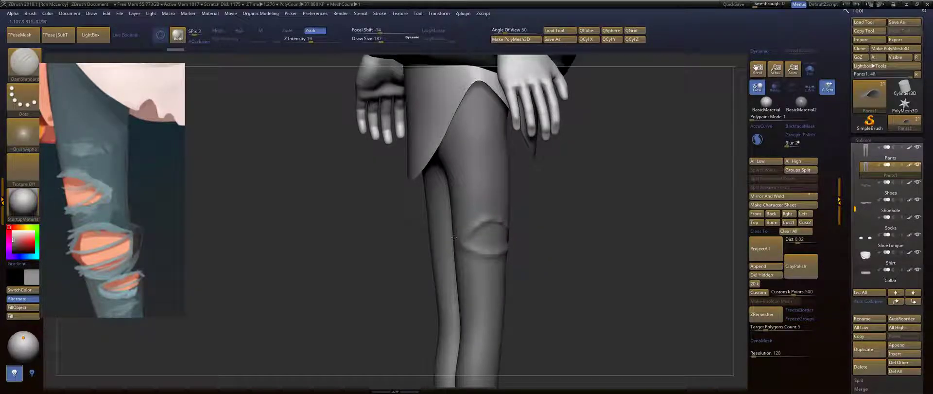
# Select the original pants subtool and fill it with a light grey color to contrast with the duplicate.
pyautogui.moveTo(553, 214); pyautogui.dragTo(491, 217)
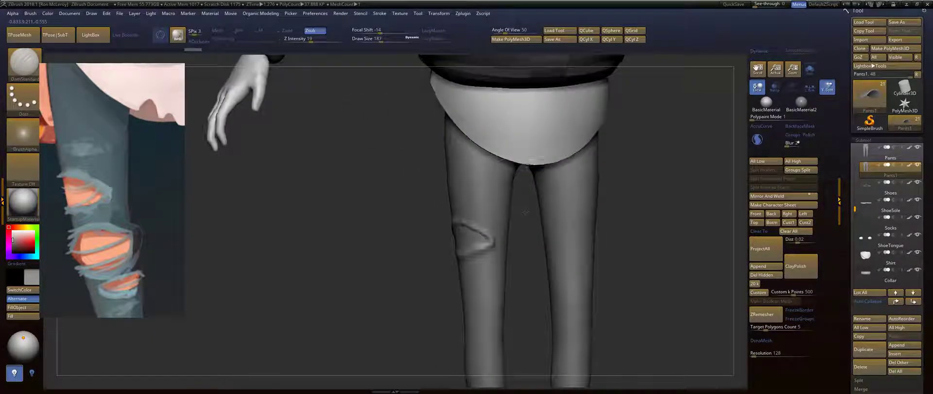
pyautogui.keyDown('alt'); pyautogui.click(469, 228); pyautogui.keyUp('alt')
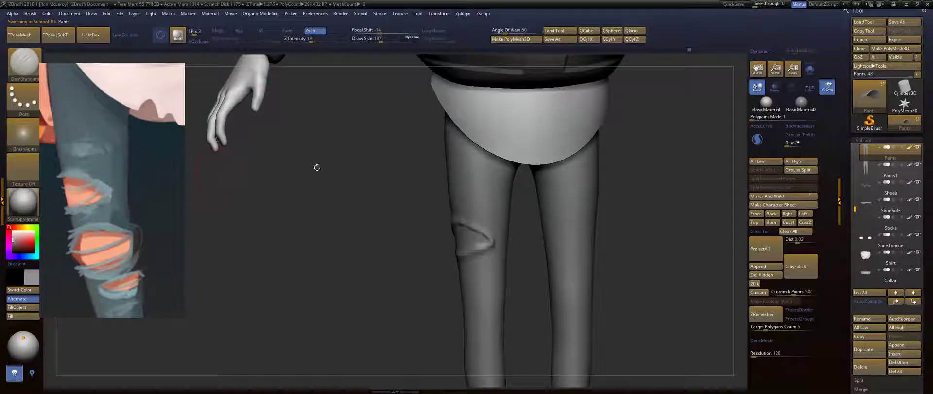
pyautogui.keyDown('alt'); pyautogui.moveTo(317, 167); pyautogui.dragTo(339, 215); pyautogui.keyUp('alt')
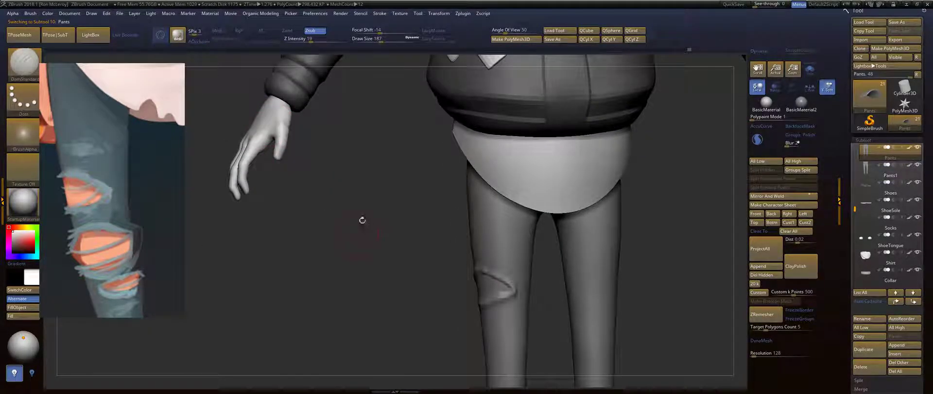
pyautogui.press('f')
pyautogui.press('f')
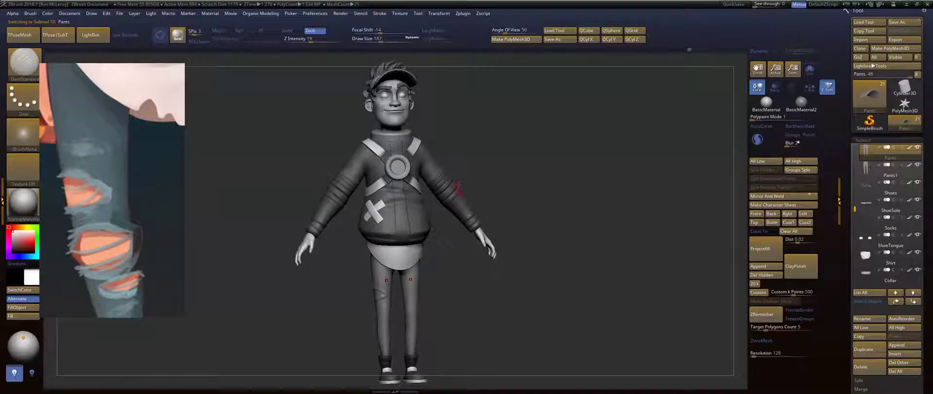
pyautogui.press('c')
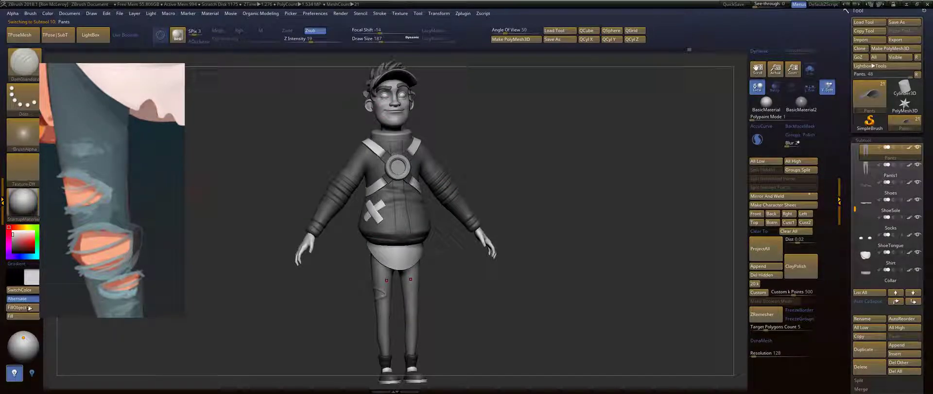
pyautogui.click(23, 308)
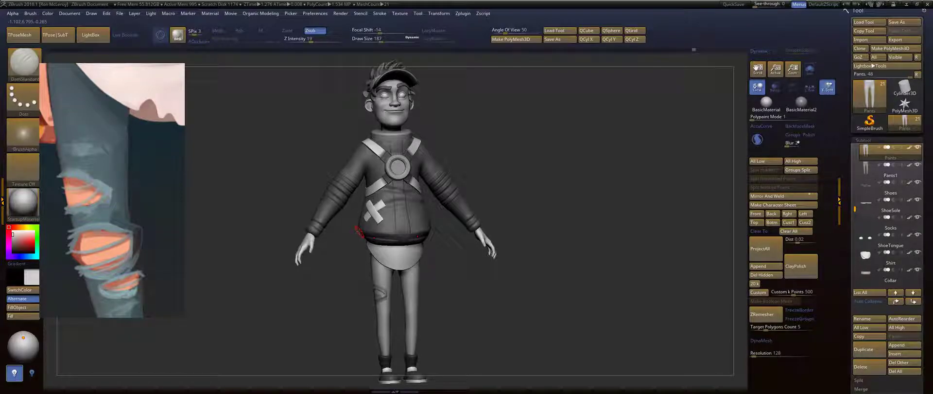
pyautogui.press('ctrl')
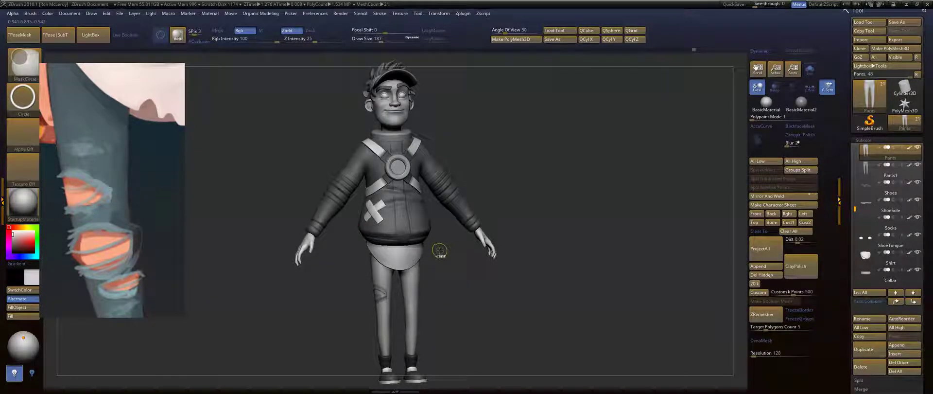
pyautogui.keyDown('ctrl'); pyautogui.click(442, 256); pyautogui.keyUp('ctrl')
pyautogui.moveTo(457, 298)
pyautogui.keyDown('alt'); pyautogui.mouseDown()
pyautogui.moveTo(469, 221)
pyautogui.moveTo(413, 209)
pyautogui.mouseUp(); pyautogui.keyUp('alt')
pyautogui.keyDown('ctrl'); pyautogui.click(468, 221); pyautogui.keyUp('ctrl')
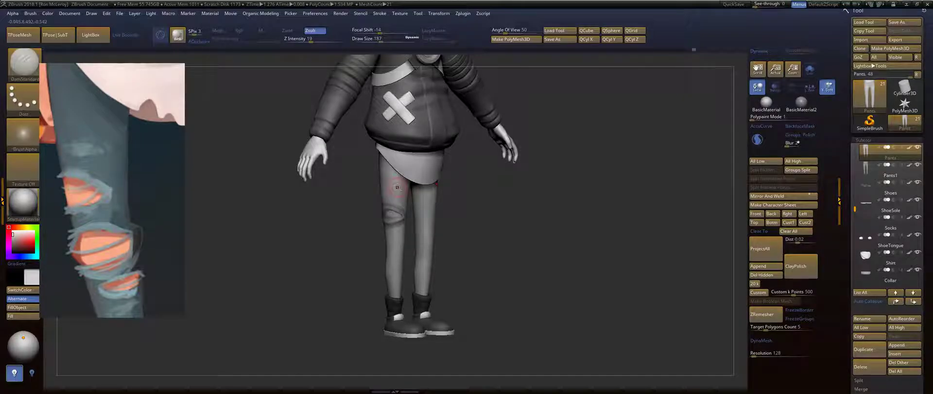
# Select the duplicated pants and adjust their thickness slightly with the Inflate deformation.
pyautogui.keyDown('alt'); pyautogui.click(397, 212); pyautogui.keyUp('alt')
pyautogui.press('space')
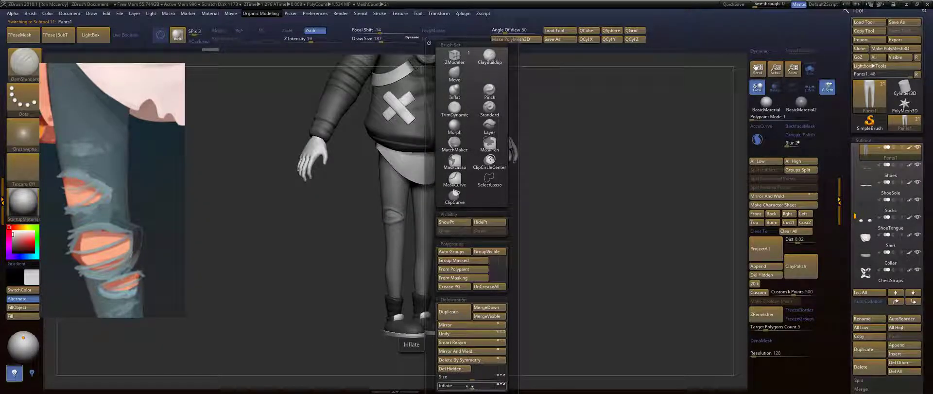
pyautogui.moveTo(470, 385); pyautogui.dragTo(473, 388)
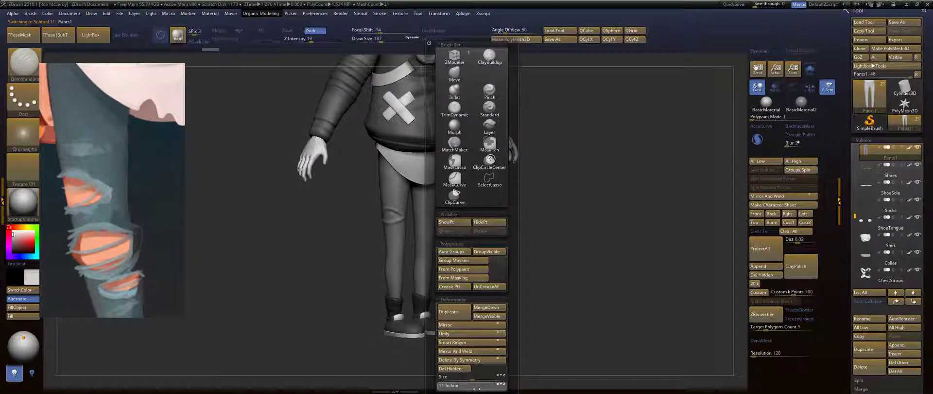
# Deepen the upper thigh tear's top edge and push its interior in toward the pants underneath.
pyautogui.moveTo(494, 233); pyautogui.dragTo(551, 208)
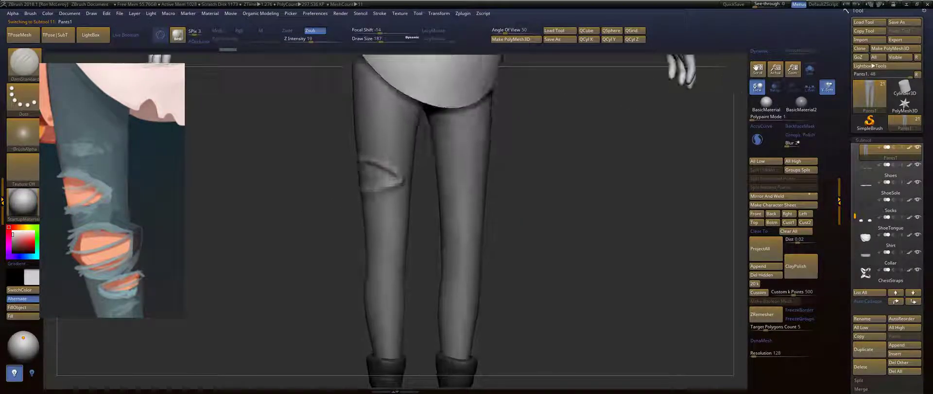
pyautogui.moveTo(389, 172)
pyautogui.mouseDown()
pyautogui.moveTo(364, 168)
pyautogui.moveTo(364, 180)
pyautogui.mouseUp()
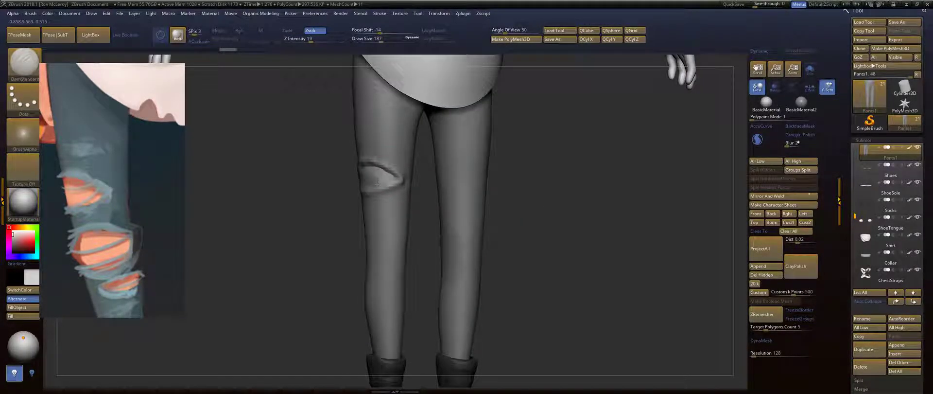
pyautogui.moveTo(547, 173)
pyautogui.mouseDown()
pyautogui.moveTo(637, 176)
pyautogui.moveTo(547, 178)
pyautogui.mouseUp()
pyautogui.moveTo(452, 200)
pyautogui.mouseDown()
pyautogui.moveTo(441, 203)
pyautogui.moveTo(421, 181)
pyautogui.mouseUp()
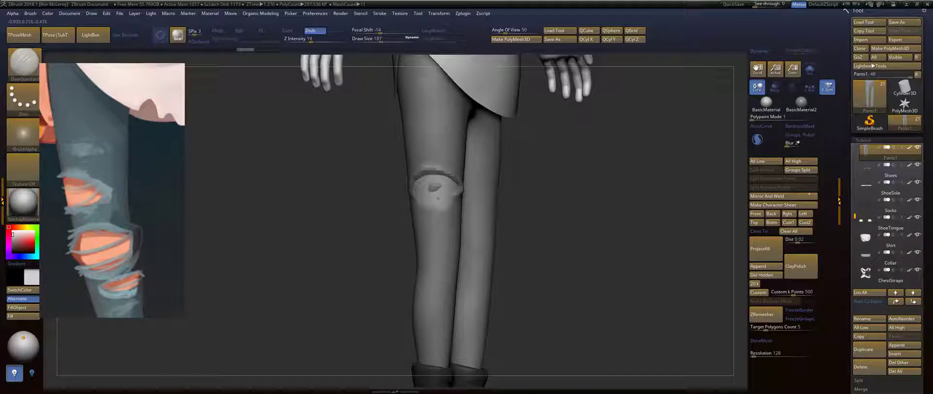
pyautogui.moveTo(423, 205); pyautogui.dragTo(441, 203)
# Carve a second tear across the front of the character's right knee, below the thigh tear.
pyautogui.moveTo(552, 167); pyautogui.dragTo(388, 255)
pyautogui.keyDown('alt'); pyautogui.moveTo(381, 206); pyautogui.dragTo(340, 208); pyautogui.keyUp('alt')
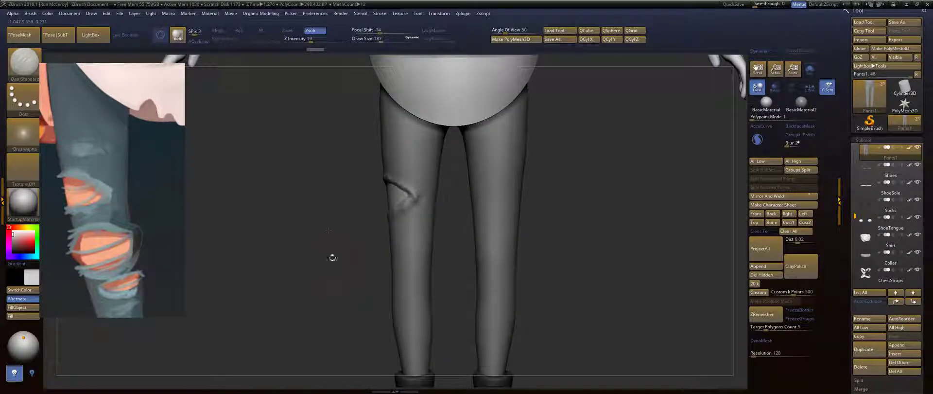
pyautogui.keyDown('alt'); pyautogui.moveTo(331, 256); pyautogui.dragTo(333, 220); pyautogui.keyUp('alt')
pyautogui.moveTo(407, 222); pyautogui.dragTo(414, 222)
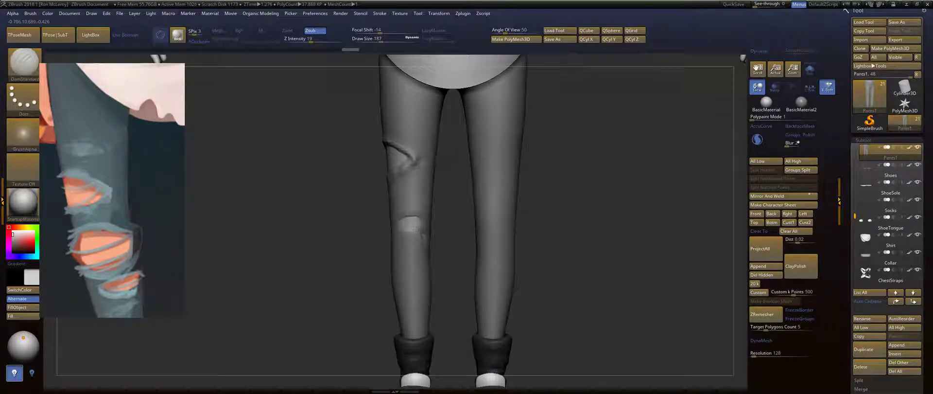
pyautogui.moveTo(402, 230)
pyautogui.mouseDown()
pyautogui.moveTo(405, 254)
pyautogui.moveTo(421, 249)
pyautogui.moveTo(421, 237)
pyautogui.moveTo(474, 238)
pyautogui.mouseUp()
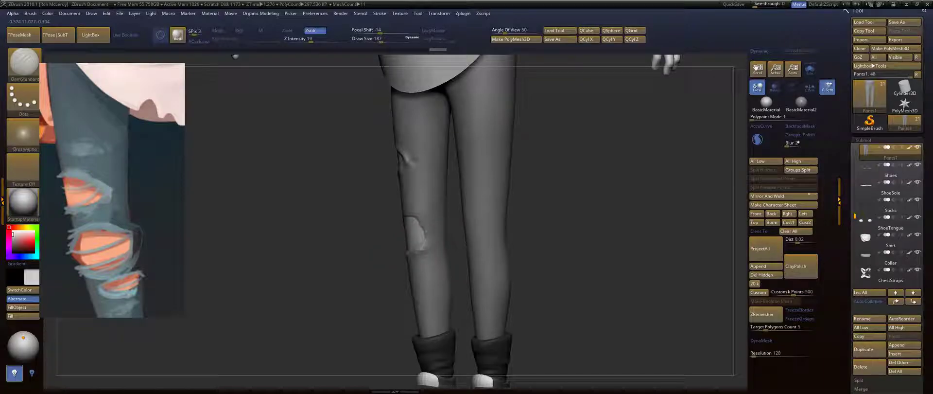
pyautogui.moveTo(417, 247); pyautogui.dragTo(424, 234)
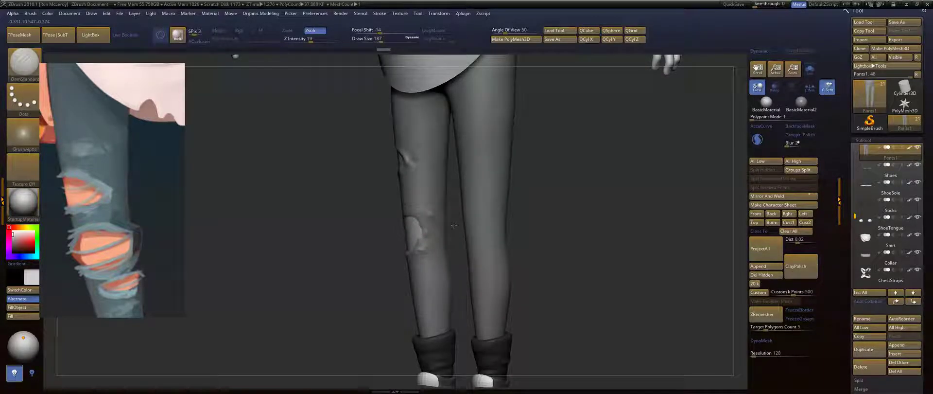
# Sculpt the knee tear's inner side, deepen its top edge, and extend its outline around the outer and lower edges.
pyautogui.moveTo(542, 216); pyautogui.dragTo(505, 218)
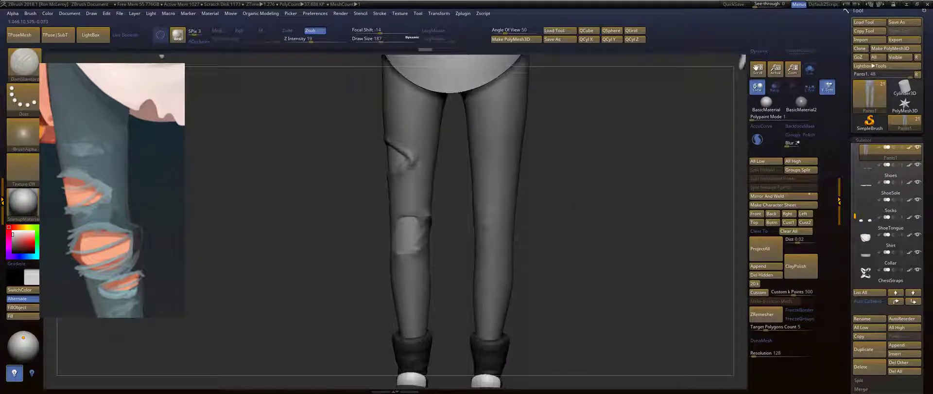
pyautogui.moveTo(452, 239); pyautogui.dragTo(432, 235)
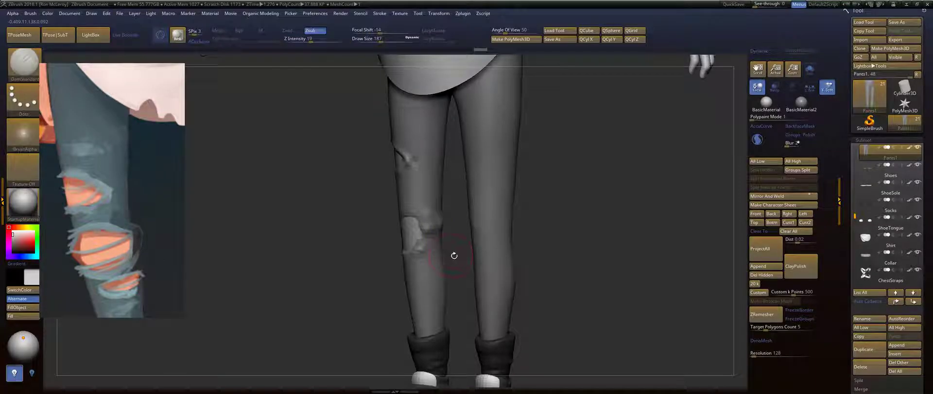
pyautogui.moveTo(454, 254)
pyautogui.mouseDown(button='right')
pyautogui.moveTo(462, 195)
pyautogui.moveTo(497, 194)
pyautogui.mouseUp(button='right')
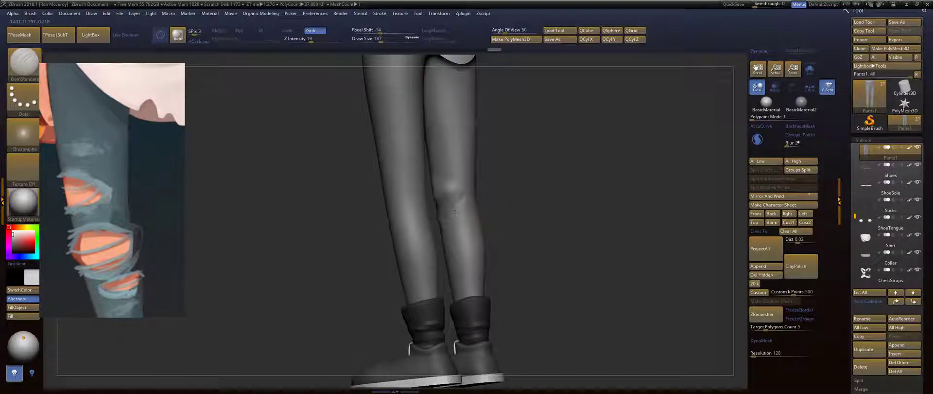
pyautogui.moveTo(455, 212); pyautogui.dragTo(435, 241, button='right')
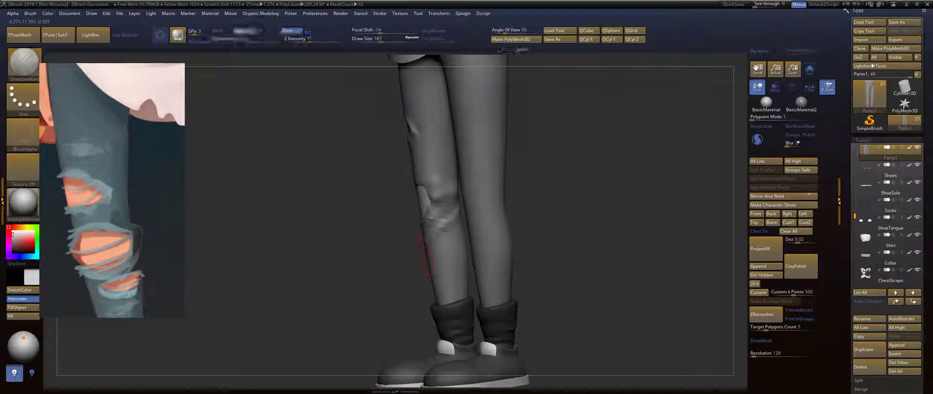
pyautogui.keyDown('shift'); pyautogui.moveTo(353, 249); pyautogui.dragTo(445, 225, button='right'); pyautogui.keyUp('shift')
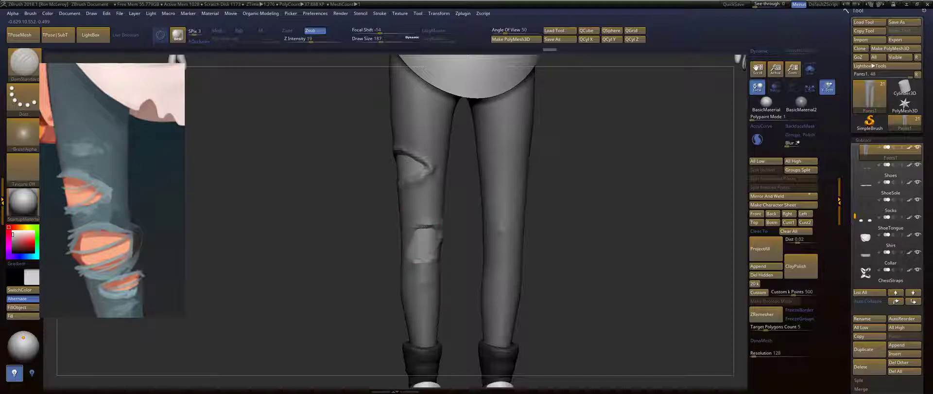
pyautogui.moveTo(424, 227); pyautogui.dragTo(412, 239)
pyautogui.moveTo(354, 245); pyautogui.dragTo(412, 234, button='right')
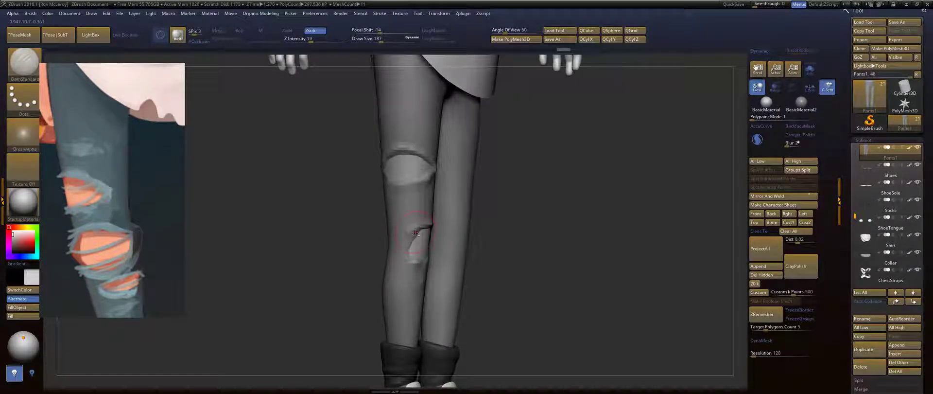
pyautogui.moveTo(416, 232); pyautogui.dragTo(404, 252)
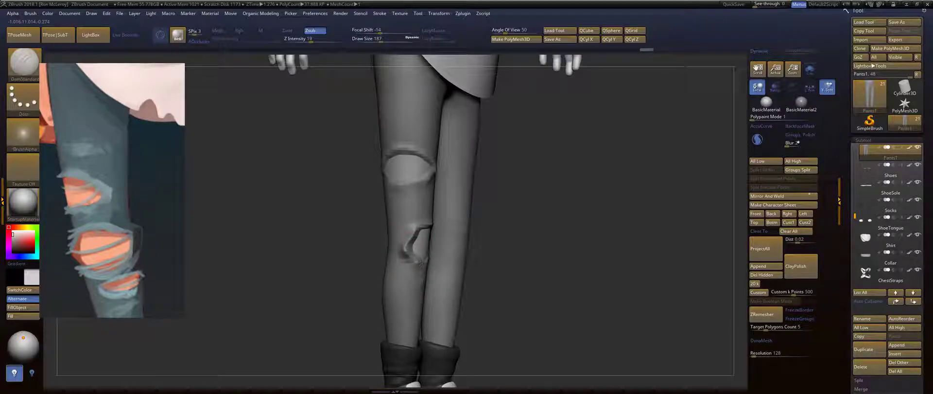
# Sculpt the lower edge of the right knee tear so that it wraps around the front of the leg.
pyautogui.moveTo(420, 263); pyautogui.dragTo(437, 262, button='right')
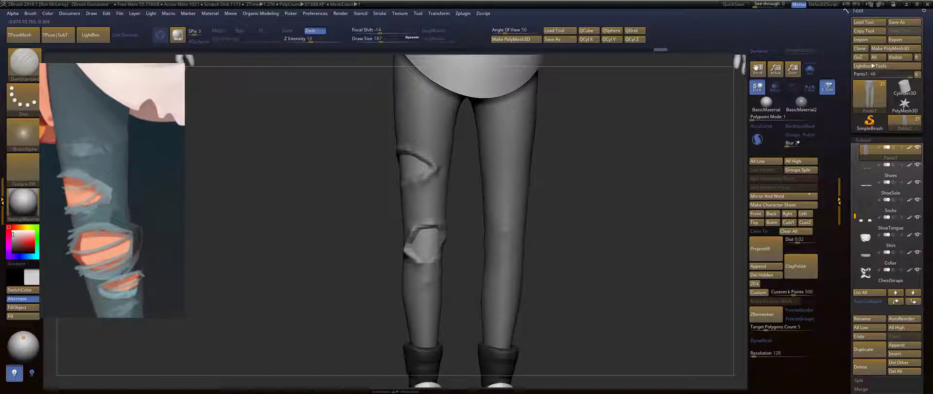
pyautogui.moveTo(439, 253); pyautogui.dragTo(426, 263)
pyautogui.keyDown('alt'); pyautogui.moveTo(546, 212); pyautogui.dragTo(551, 203); pyautogui.keyUp('alt')
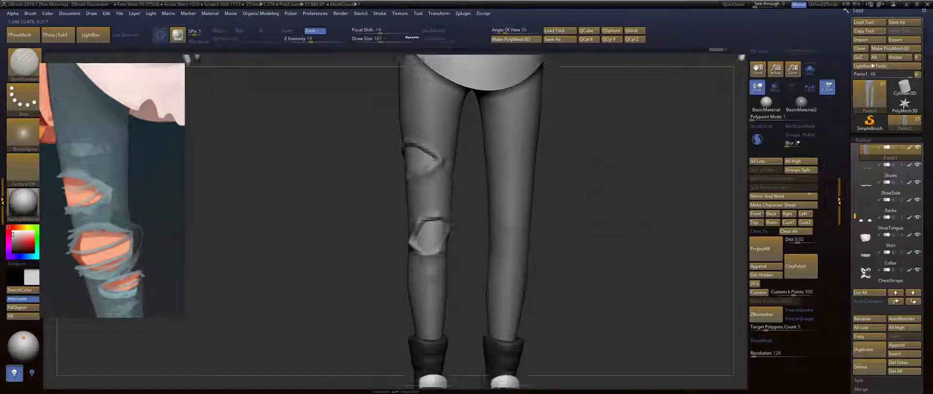
pyautogui.moveTo(603, 228)
pyautogui.keyDown('alt'); pyautogui.mouseDown()
pyautogui.moveTo(611, 223)
pyautogui.moveTo(588, 224)
pyautogui.mouseUp(); pyautogui.keyUp('alt')
pyautogui.moveTo(348, 236); pyautogui.dragTo(333, 262)
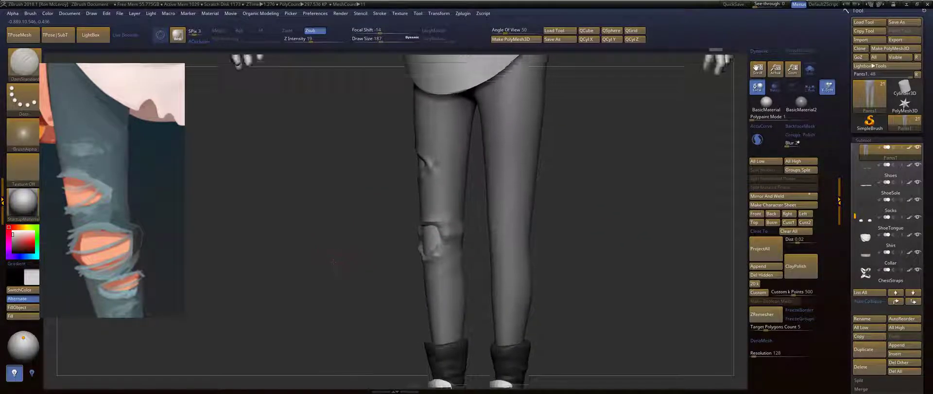
# Carve a small third tear on the right leg, just below the knee tear, following the concept art.
pyautogui.moveTo(333, 262); pyautogui.dragTo(348, 206, button='right')
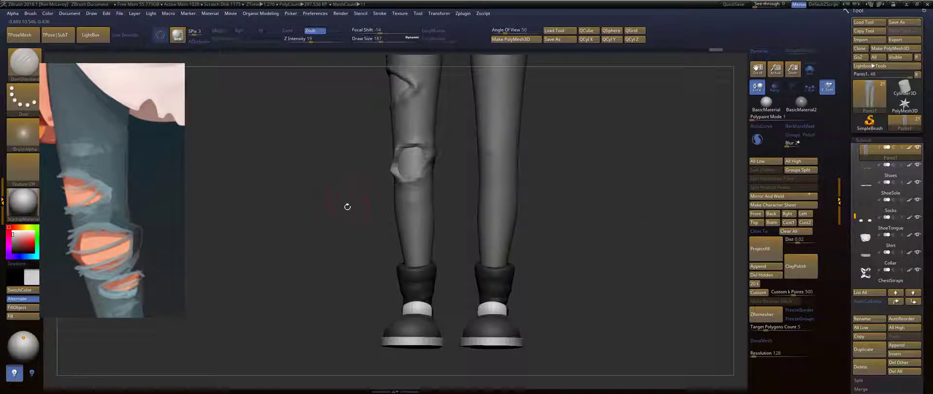
pyautogui.moveTo(347, 206); pyautogui.dragTo(359, 214)
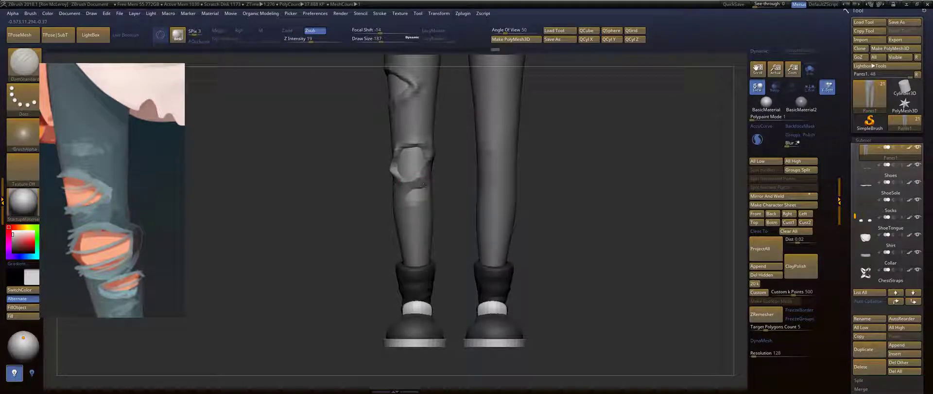
pyautogui.moveTo(411, 205); pyautogui.dragTo(413, 194)
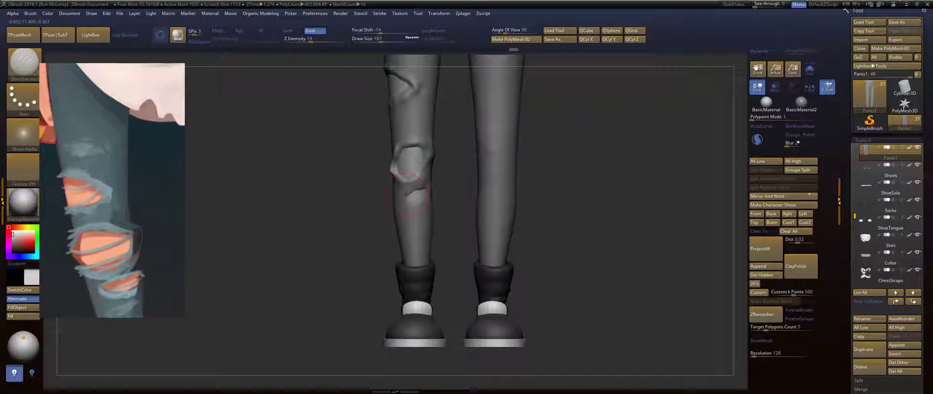
# Shape and smooth the inner corner of the right thigh tear with the brush enlarged to draw size 262.
pyautogui.moveTo(406, 197); pyautogui.dragTo(530, 232, button='right')
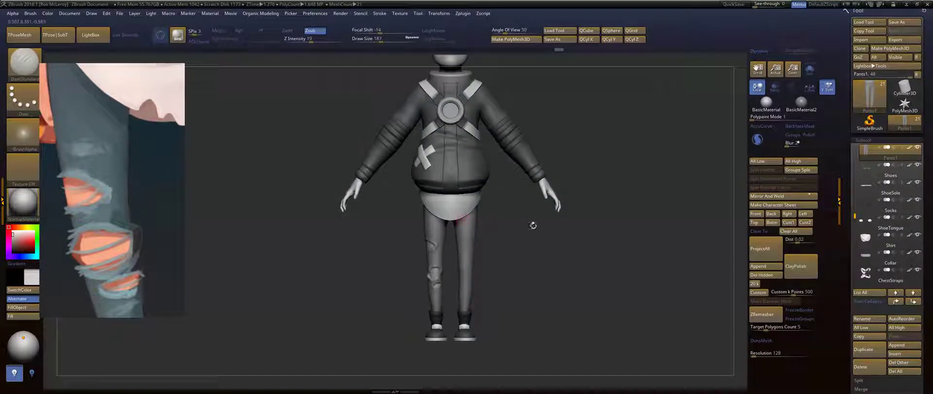
pyautogui.moveTo(388, 233); pyautogui.dragTo(486, 234)
pyautogui.keyDown('alt'); pyautogui.moveTo(566, 206); pyautogui.dragTo(562, 279); pyautogui.keyUp('alt')
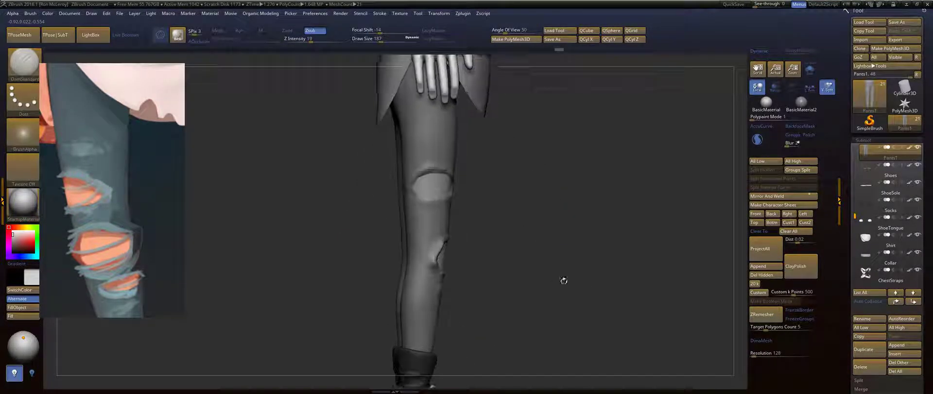
pyautogui.moveTo(500, 177)
pyautogui.mouseDown()
pyautogui.moveTo(432, 176)
pyautogui.moveTo(467, 171)
pyautogui.mouseUp()
pyautogui.press('s')
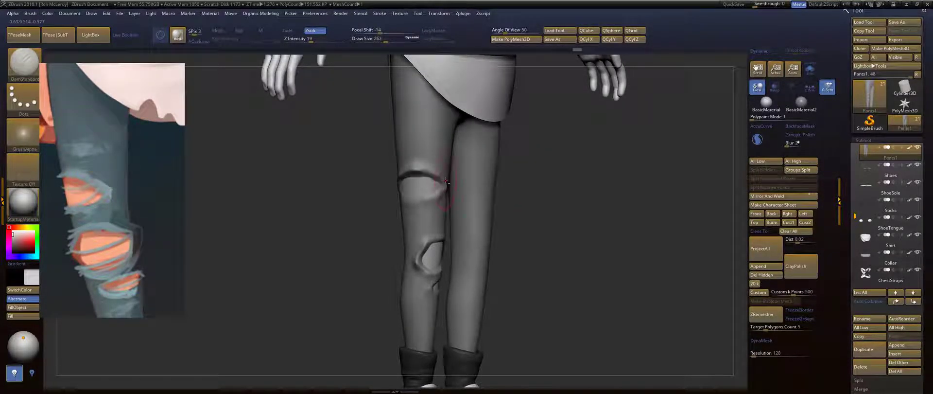
pyautogui.moveTo(438, 187)
pyautogui.keyDown('shift'); pyautogui.mouseDown()
pyautogui.moveTo(342, 188)
pyautogui.moveTo(414, 178)
pyautogui.moveTo(382, 208)
pyautogui.mouseUp(); pyautogui.keyUp('shift')
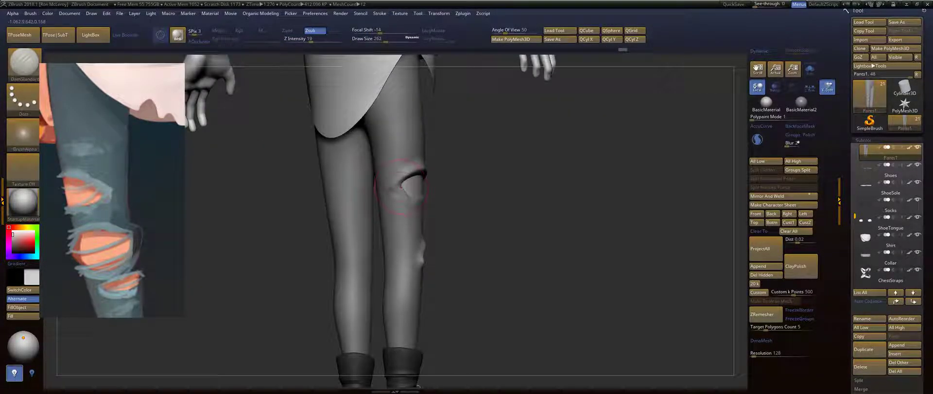
pyautogui.hotkey('ctrl', 'z')
# Sharpen the thigh tear's upper edge and inner corner with the brush at draw size 145.
pyautogui.moveTo(428, 174)
pyautogui.mouseDown()
pyautogui.moveTo(394, 190)
pyautogui.moveTo(423, 197)
pyautogui.mouseUp()
pyautogui.press('s')
pyautogui.moveTo(433, 198)
pyautogui.mouseDown(button='right')
pyautogui.moveTo(399, 198)
pyautogui.moveTo(410, 193)
pyautogui.mouseUp(button='right')
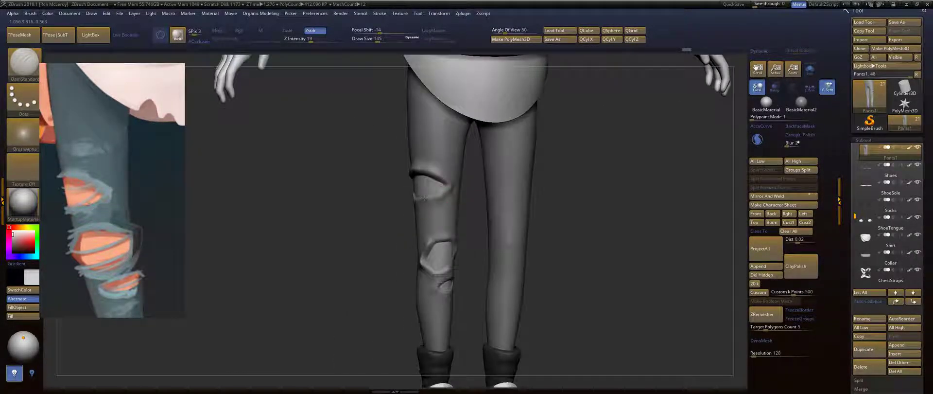
pyautogui.moveTo(428, 176)
pyautogui.mouseDown()
pyautogui.moveTo(446, 188)
pyautogui.moveTo(415, 196)
pyautogui.moveTo(446, 188)
pyautogui.mouseUp()
# Sculpt broad fabric folds around the inner side of the right knee at draw size 338 and refine them at 187.
pyautogui.moveTo(573, 177)
pyautogui.keyDown('alt'); pyautogui.mouseDown(button='right')
pyautogui.moveTo(540, 206)
pyautogui.moveTo(556, 186)
pyautogui.mouseUp(button='right'); pyautogui.keyUp('alt')
pyautogui.moveTo(525, 115)
pyautogui.keyDown('alt'); pyautogui.mouseDown(button='right')
pyautogui.moveTo(515, 141)
pyautogui.moveTo(541, 86)
pyautogui.moveTo(545, 45)
pyautogui.mouseUp(button='right'); pyautogui.keyUp('alt')
pyautogui.moveTo(589, 187)
pyautogui.mouseDown(button='right')
pyautogui.moveTo(545, 188)
pyautogui.moveTo(554, 188)
pyautogui.mouseUp(button='right')
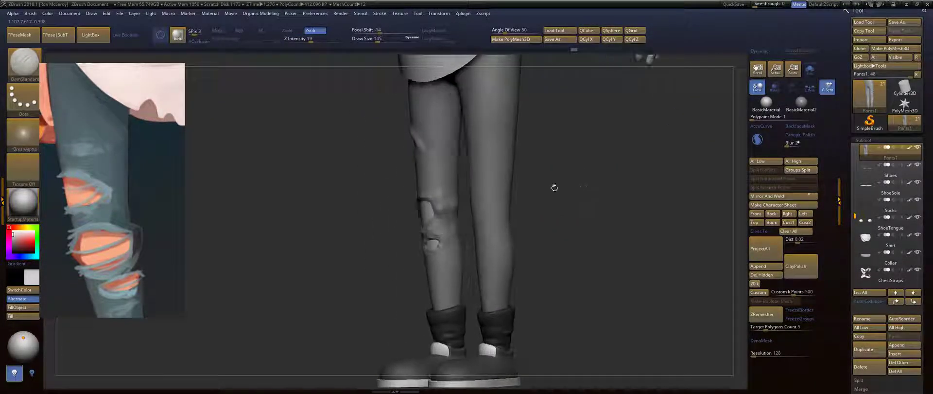
pyautogui.press('s')
pyautogui.moveTo(452, 208)
pyautogui.mouseDown()
pyautogui.moveTo(467, 206)
pyautogui.moveTo(449, 230)
pyautogui.mouseUp()
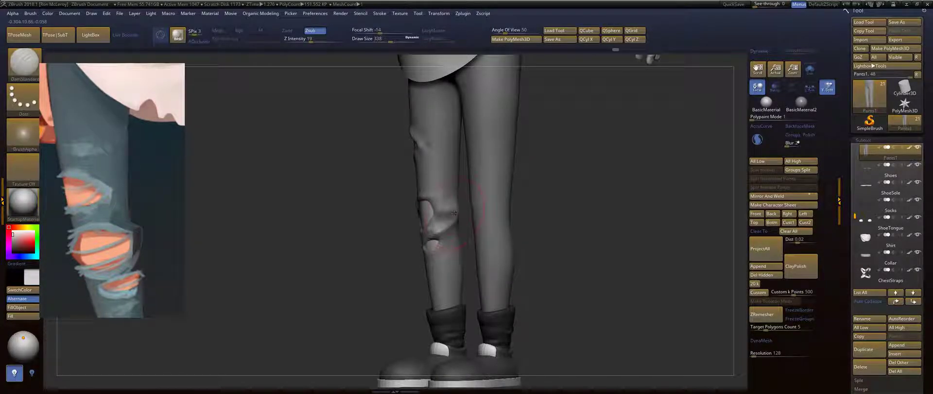
pyautogui.moveTo(631, 168)
pyautogui.mouseDown()
pyautogui.moveTo(534, 181)
pyautogui.moveTo(624, 179)
pyautogui.mouseUp()
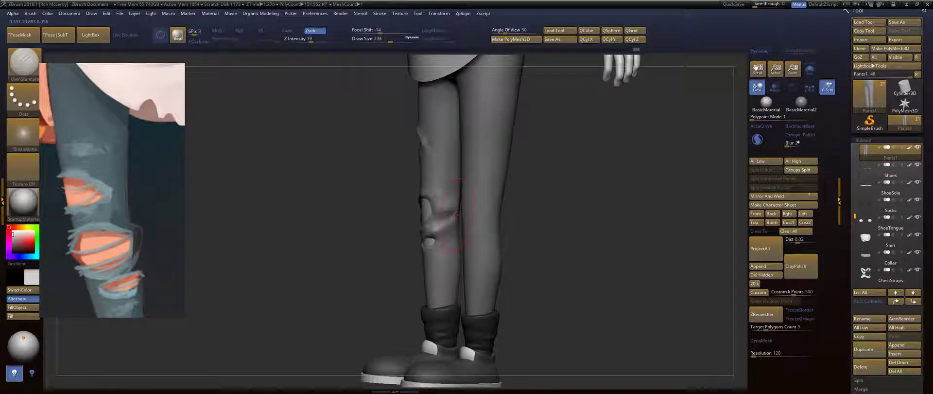
pyautogui.moveTo(559, 209)
pyautogui.mouseDown()
pyautogui.moveTo(450, 212)
pyautogui.moveTo(458, 208)
pyautogui.mouseUp()
pyautogui.press('s')
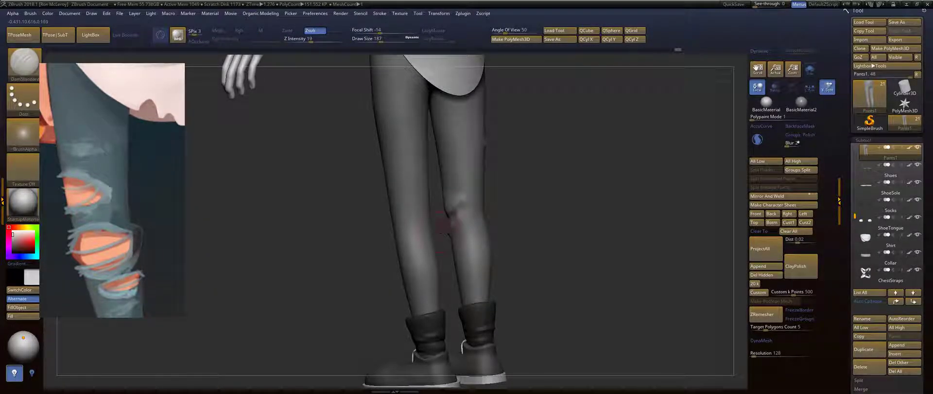
pyautogui.moveTo(455, 215)
pyautogui.keyDown('shift'); pyautogui.mouseDown()
pyautogui.moveTo(579, 183)
pyautogui.moveTo(570, 213)
pyautogui.moveTo(533, 209)
pyautogui.moveTo(419, 238)
pyautogui.mouseUp(); pyautogui.keyUp('shift')
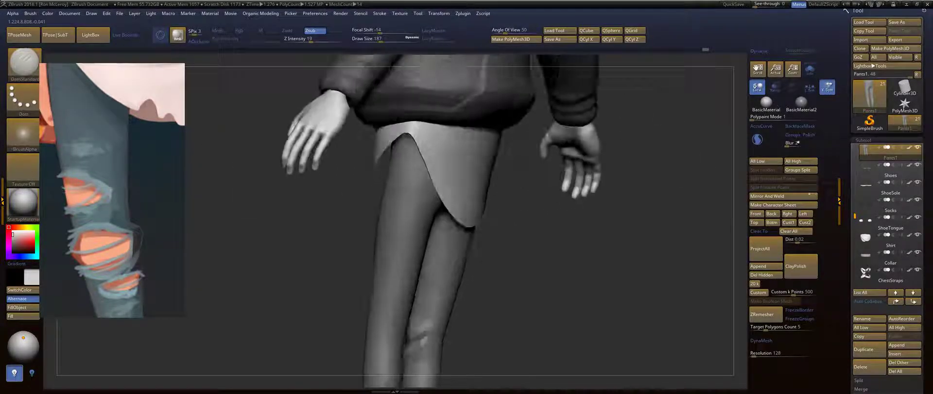
# Add a soft fabric fold on the right inner thigh above the tear and smooth it.
pyautogui.moveTo(481, 235); pyautogui.dragTo(562, 236)
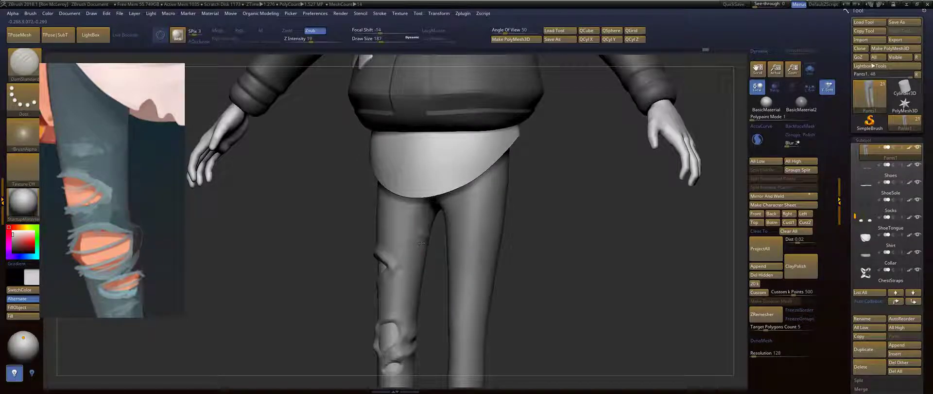
pyautogui.press('shift')
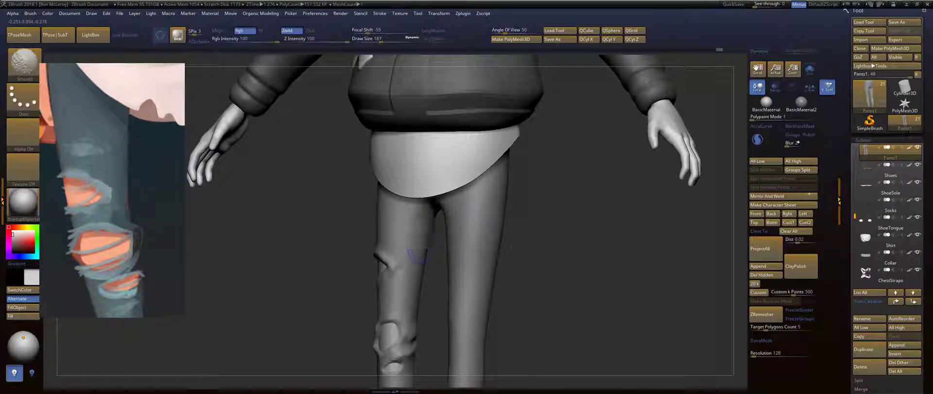
pyautogui.moveTo(568, 237)
pyautogui.mouseDown()
pyautogui.moveTo(492, 237)
pyautogui.moveTo(549, 239)
pyautogui.mouseUp()
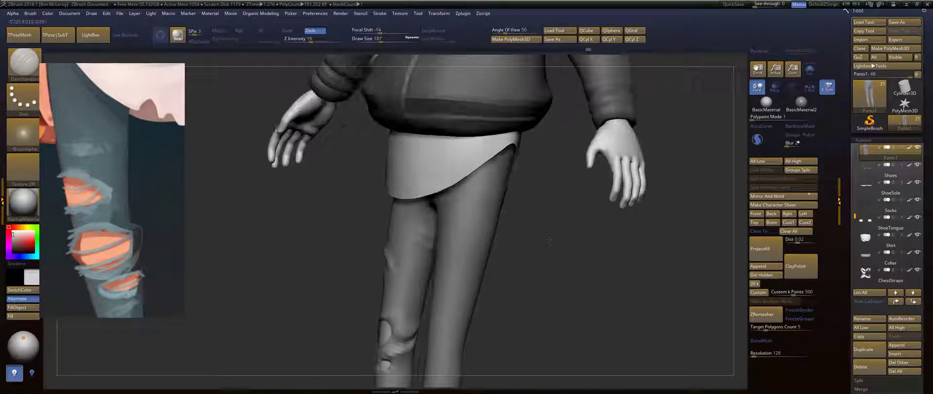
pyautogui.press('shift')
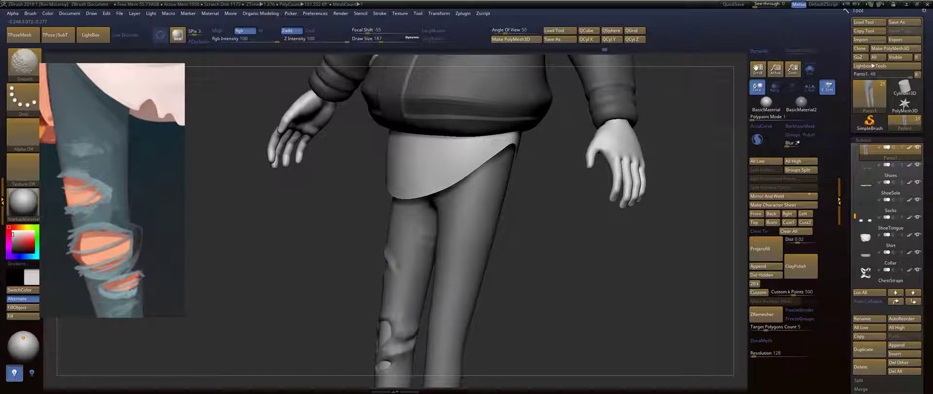
pyautogui.moveTo(530, 245); pyautogui.dragTo(581, 245)
# Shift the concept reference to the other leg and carve a narrow horizontal slit above the left knee.
pyautogui.moveTo(564, 297)
pyautogui.keyDown('alt'); pyautogui.mouseDown()
pyautogui.moveTo(514, 219)
pyautogui.moveTo(530, 239)
pyautogui.mouseUp(); pyautogui.keyUp('alt')
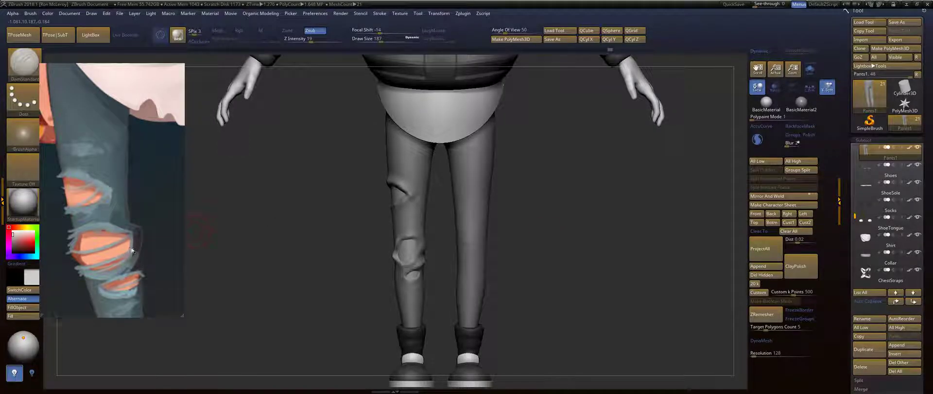
pyautogui.moveTo(180, 242); pyautogui.dragTo(105, 237, button='middle')
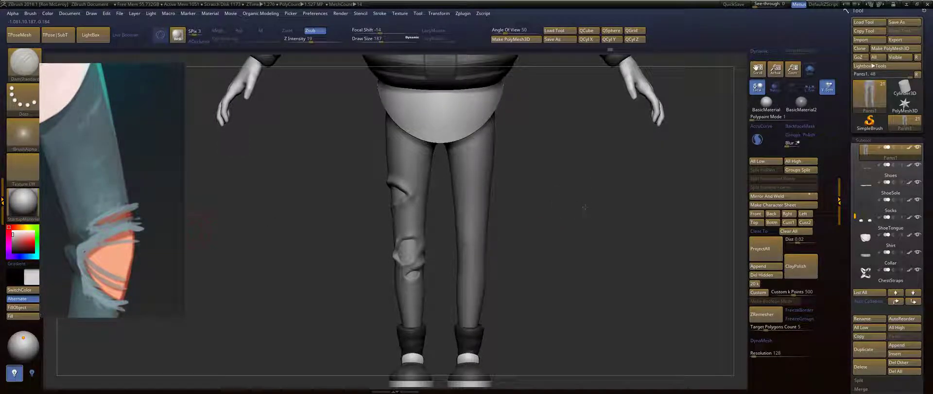
pyautogui.moveTo(585, 206)
pyautogui.mouseDown()
pyautogui.moveTo(563, 208)
pyautogui.moveTo(571, 250)
pyautogui.moveTo(559, 182)
pyautogui.mouseUp()
pyautogui.moveTo(478, 197); pyautogui.dragTo(521, 193)
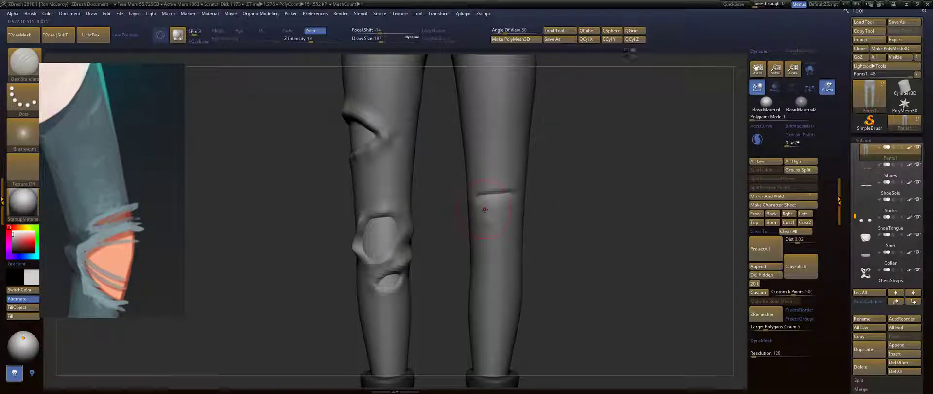
pyautogui.moveTo(517, 197); pyautogui.dragTo(504, 195)
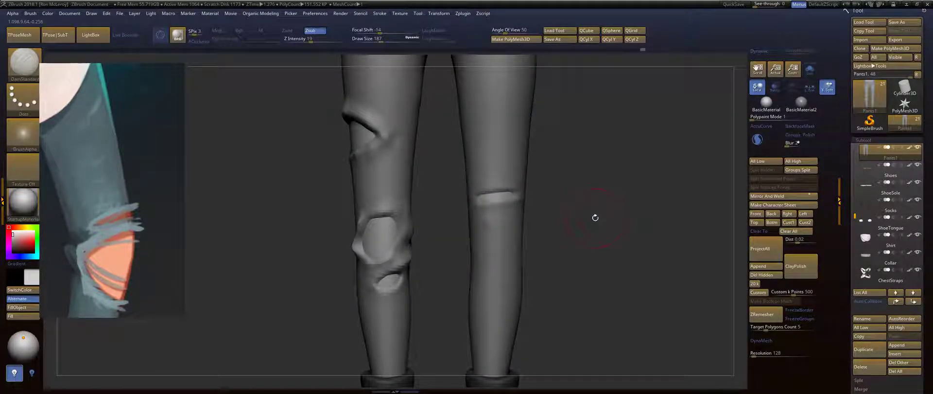
# Deepen the left leg slit's upper edge and define its corners with the brush at draw size 132.
pyautogui.moveTo(581, 209); pyautogui.dragTo(595, 204)
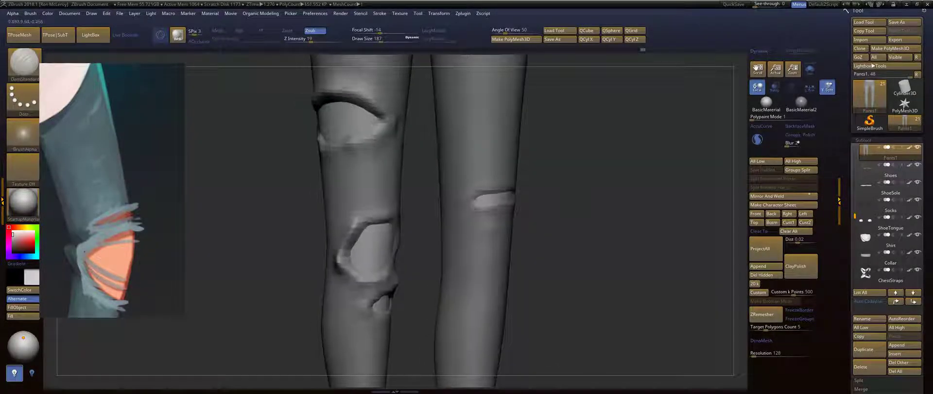
pyautogui.press('s')
pyautogui.click(492, 191)
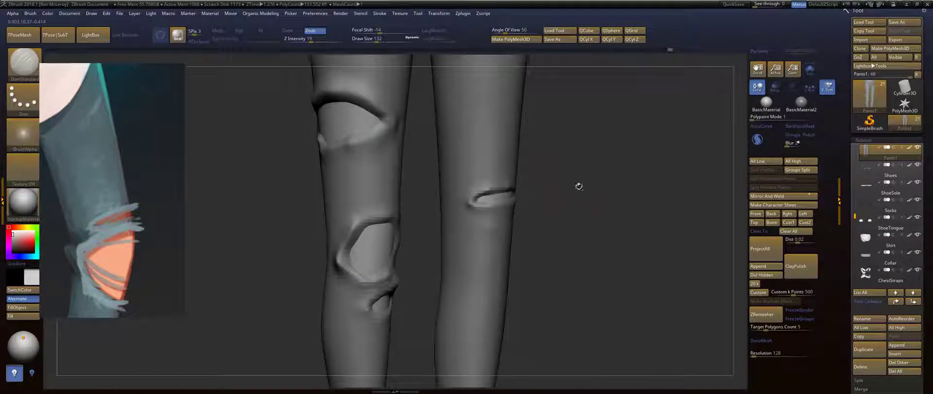
pyautogui.moveTo(577, 187); pyautogui.dragTo(522, 196)
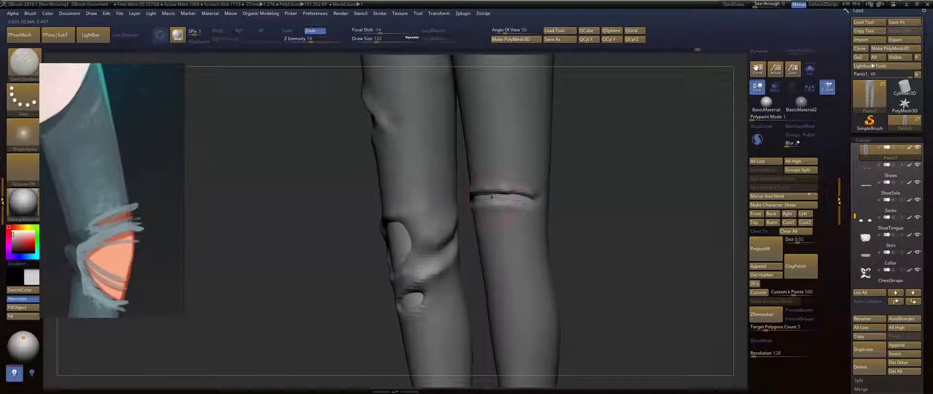
pyautogui.moveTo(565, 195); pyautogui.dragTo(531, 201)
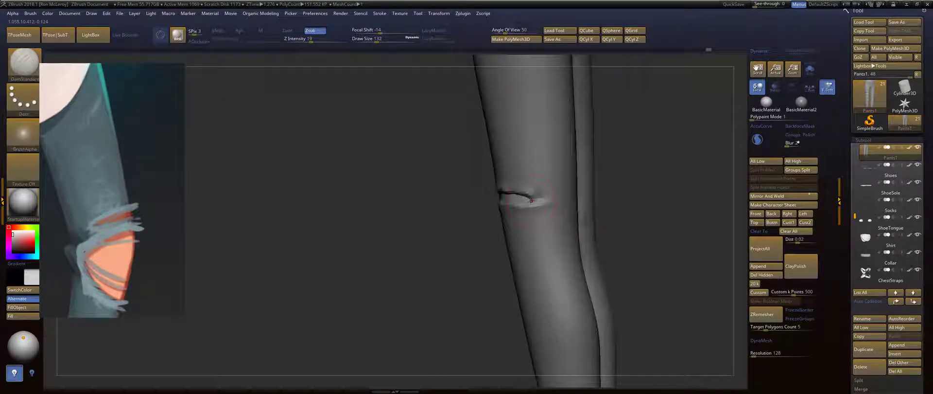
# Carve a larger arched tear across the left knee beneath the slit, using draw size 223.
pyautogui.moveTo(594, 190)
pyautogui.mouseDown()
pyautogui.moveTo(684, 192)
pyautogui.moveTo(682, 170)
pyautogui.moveTo(678, 158)
pyautogui.moveTo(593, 196)
pyautogui.mouseUp()
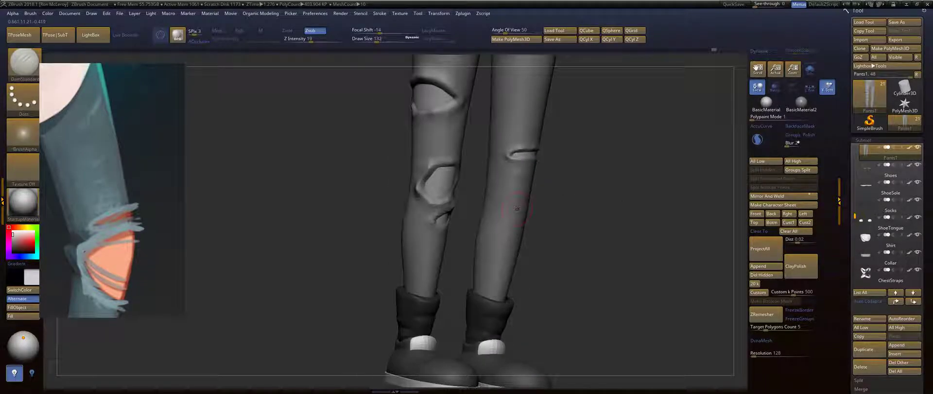
pyautogui.press('s')
pyautogui.moveTo(517, 198)
pyautogui.mouseDown()
pyautogui.moveTo(544, 185)
pyautogui.moveTo(498, 190)
pyautogui.mouseUp()
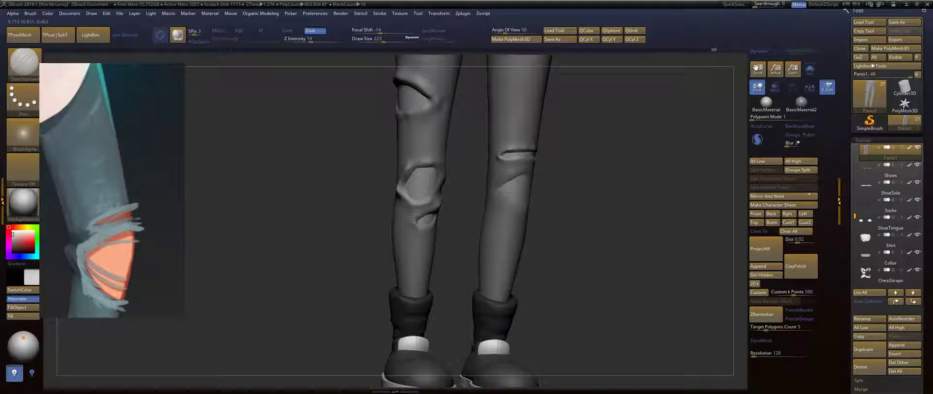
pyautogui.moveTo(565, 195); pyautogui.dragTo(495, 186)
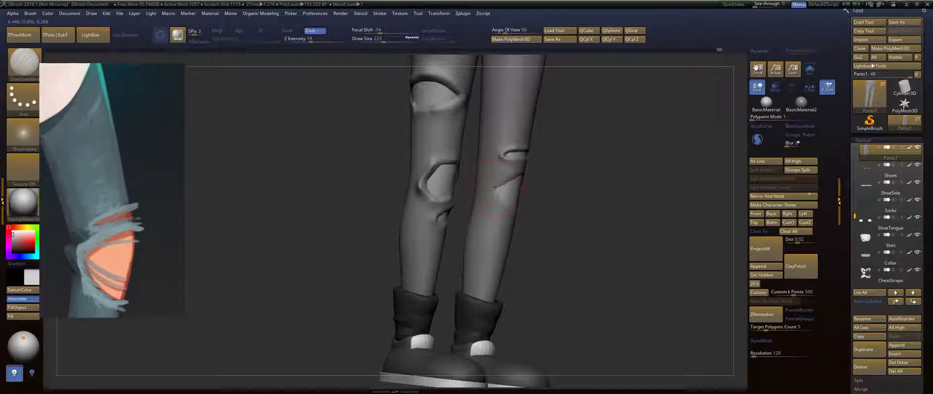
pyautogui.moveTo(553, 204); pyautogui.dragTo(506, 197)
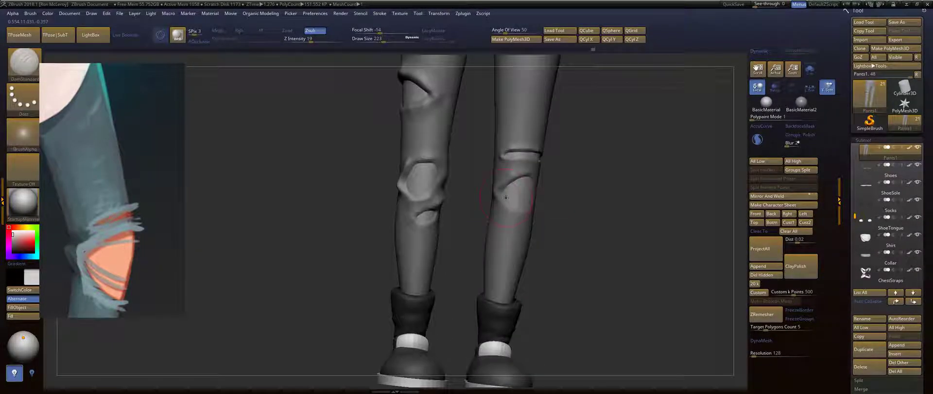
pyautogui.moveTo(588, 206)
pyautogui.mouseDown()
pyautogui.moveTo(516, 201)
pyautogui.moveTo(525, 197)
pyautogui.mouseUp()
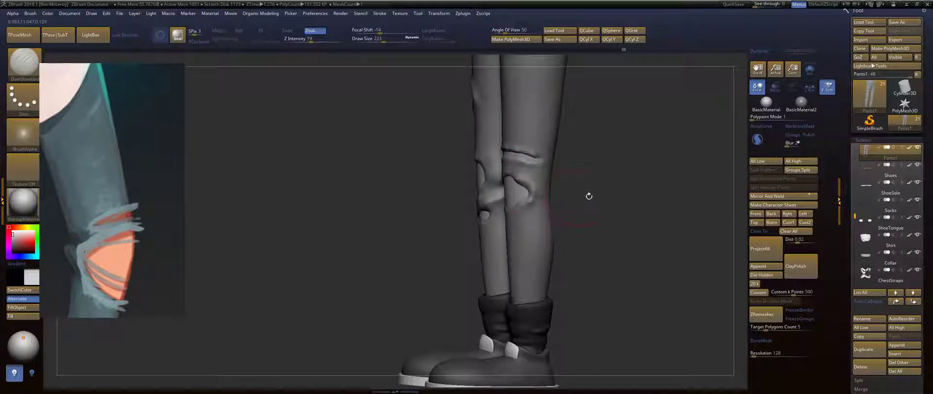
# Define the left knee tear's lower rim with a small brush of about draw size 68.
pyautogui.moveTo(589, 196)
pyautogui.mouseDown()
pyautogui.moveTo(531, 202)
pyautogui.moveTo(588, 204)
pyautogui.moveTo(586, 238)
pyautogui.moveTo(596, 236)
pyautogui.mouseUp()
pyautogui.press('s')
pyautogui.moveTo(487, 207); pyautogui.dragTo(479, 205)
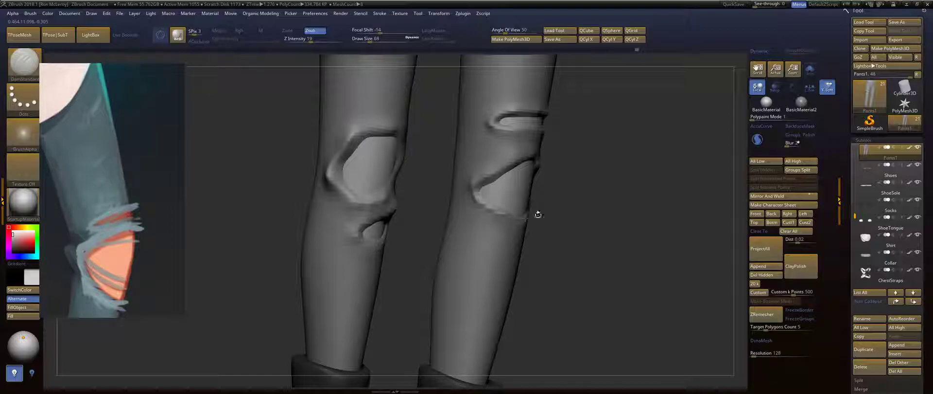
pyautogui.moveTo(538, 215)
pyautogui.mouseDown()
pyautogui.moveTo(501, 214)
pyautogui.moveTo(514, 222)
pyautogui.mouseUp()
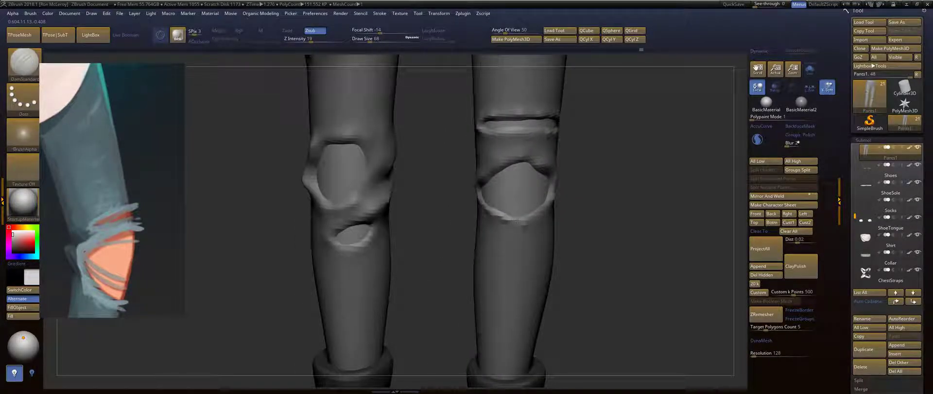
# Examine the knee tears and slits on both legs from the front and the sides.
pyautogui.moveTo(515, 222); pyautogui.dragTo(539, 177, button='right')
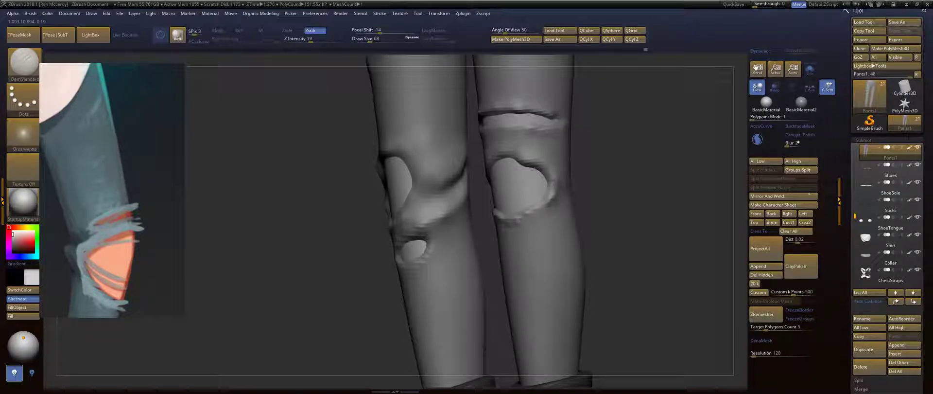
pyautogui.moveTo(605, 146); pyautogui.dragTo(678, 148)
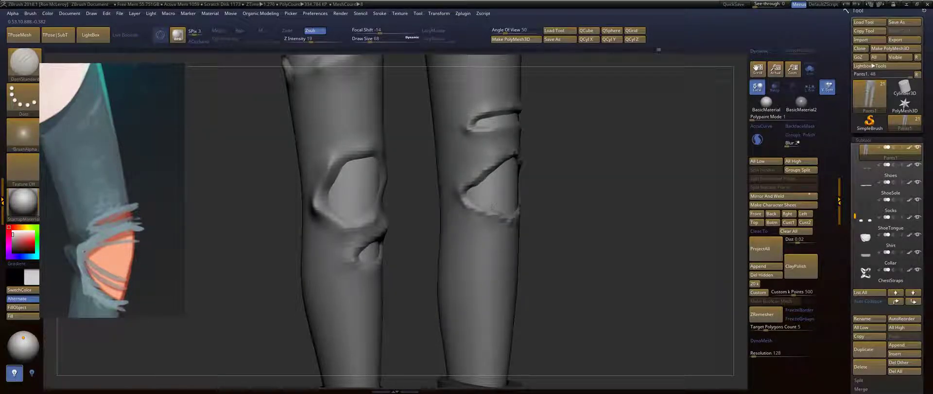
pyautogui.moveTo(493, 206); pyautogui.dragTo(347, 209, button='right')
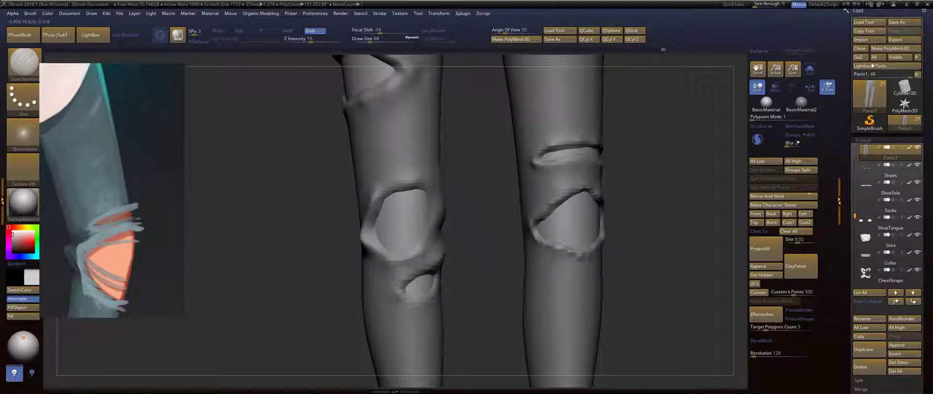
pyautogui.moveTo(461, 190); pyautogui.dragTo(421, 194, button='right')
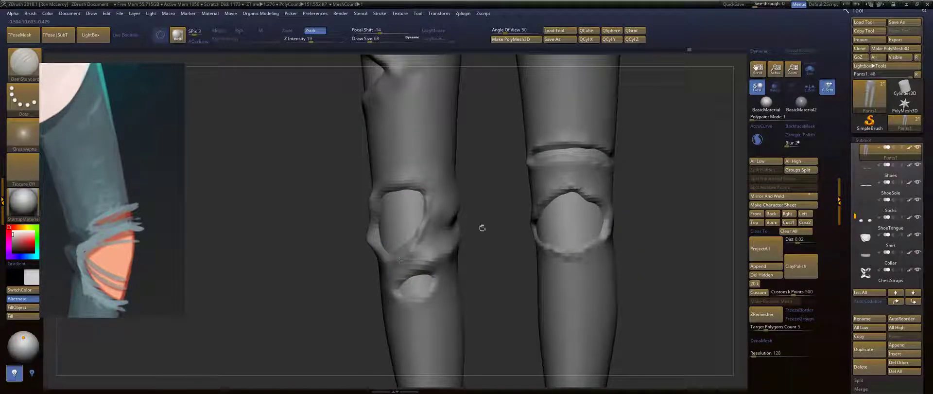
pyautogui.moveTo(482, 227); pyautogui.dragTo(466, 228, button='right')
pyautogui.moveTo(396, 250); pyautogui.dragTo(369, 231, button='right')
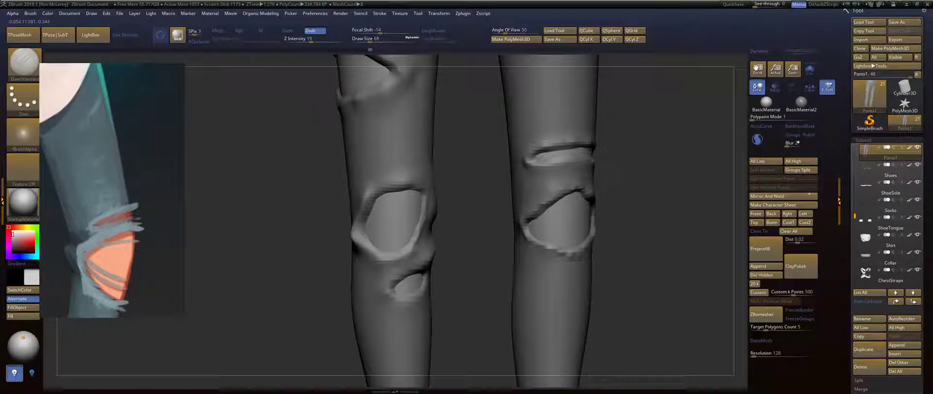
pyautogui.keyDown('ctrl'); pyautogui.moveTo(437, 330); pyautogui.dragTo(444, 209, button='right'); pyautogui.keyUp('ctrl')
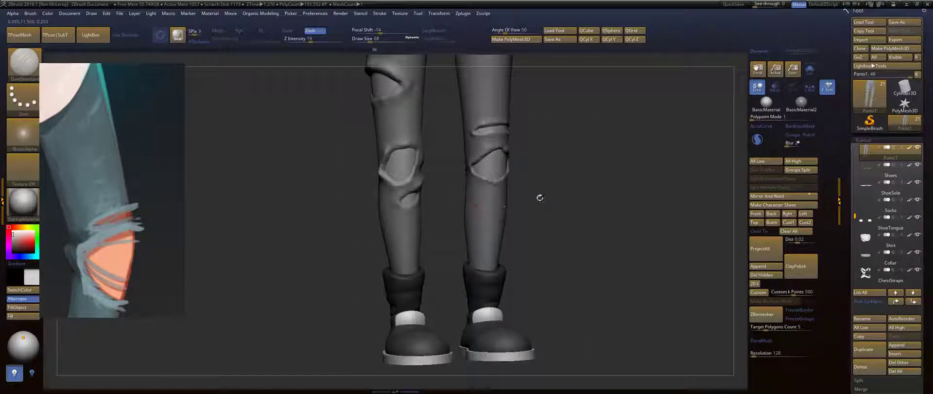
# Soften and define the fold along the left knee tear's lower rim at draw size 187, and reduce the draw size to 108.
pyautogui.moveTo(540, 198); pyautogui.dragTo(515, 146, button='right')
pyautogui.moveTo(515, 191); pyautogui.dragTo(554, 214, button='right')
pyautogui.press('s')
pyautogui.moveTo(523, 184); pyautogui.dragTo(533, 184)
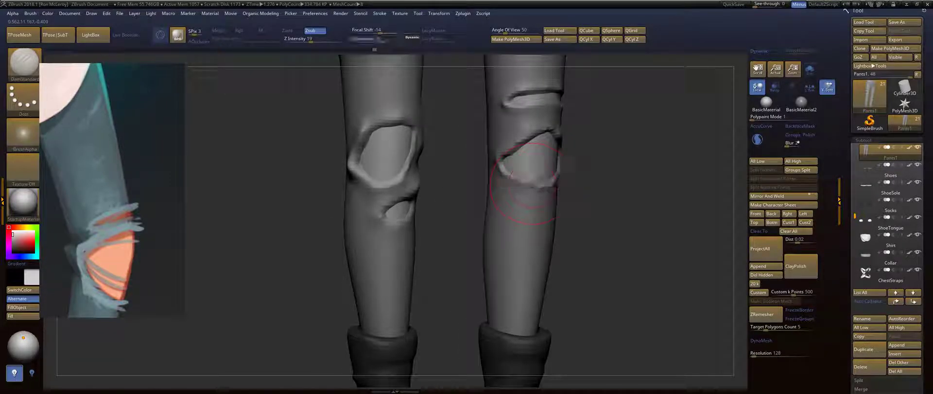
pyautogui.moveTo(532, 184); pyautogui.dragTo(515, 184, button='right')
pyautogui.moveTo(511, 168)
pyautogui.mouseDown()
pyautogui.moveTo(527, 182)
pyautogui.moveTo(578, 168)
pyautogui.moveTo(540, 189)
pyautogui.mouseUp()
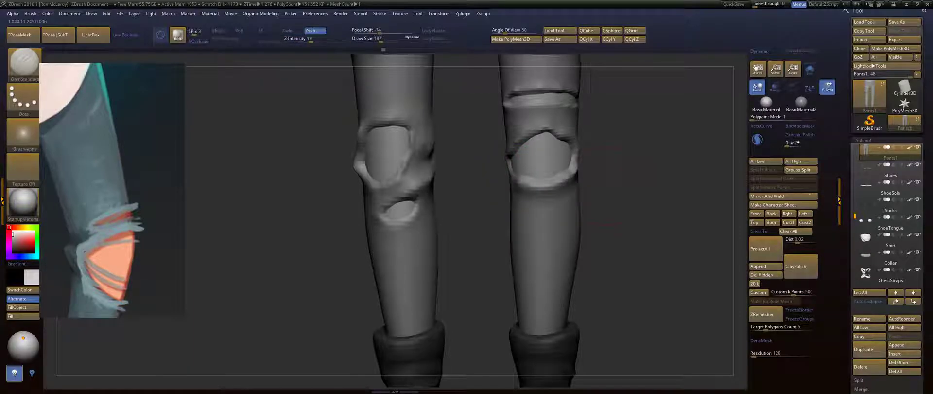
pyautogui.moveTo(541, 189); pyautogui.dragTo(526, 184, button='right')
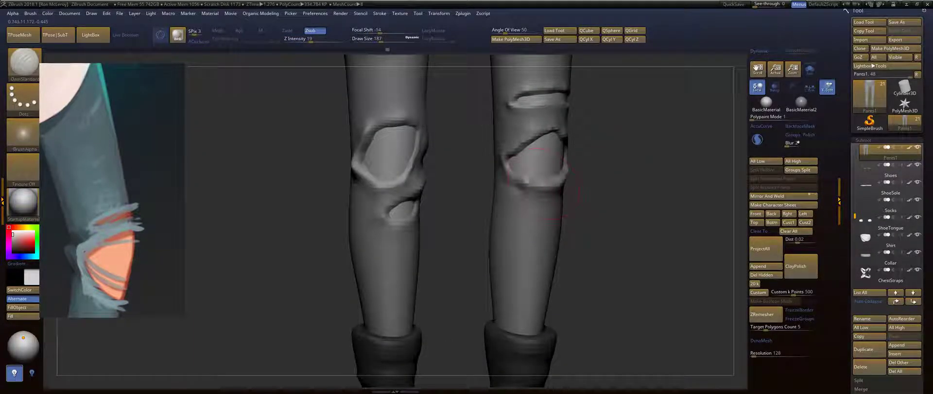
pyautogui.press('s')
pyautogui.moveTo(518, 184); pyautogui.dragTo(513, 183)
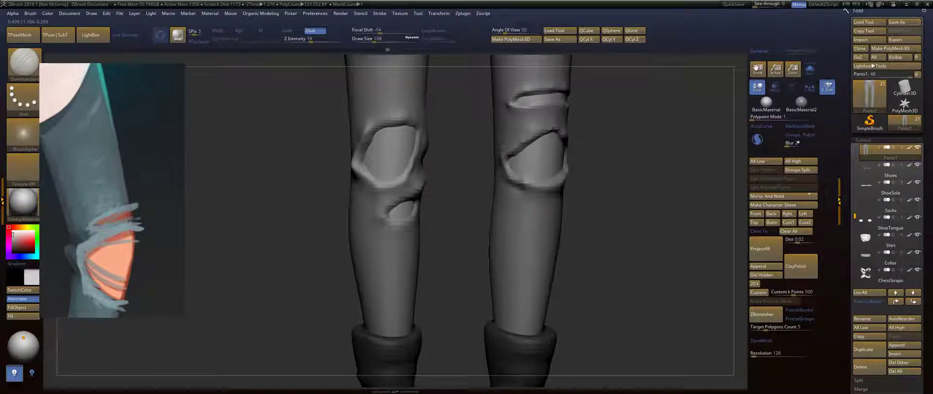
# Shift the concept reference to the ankles, and stroke and smooth the lower left pant leg with DamStandard at draw size 234.
pyautogui.keyDown('alt'); pyautogui.moveTo(592, 230); pyautogui.dragTo(586, 165); pyautogui.keyUp('alt')
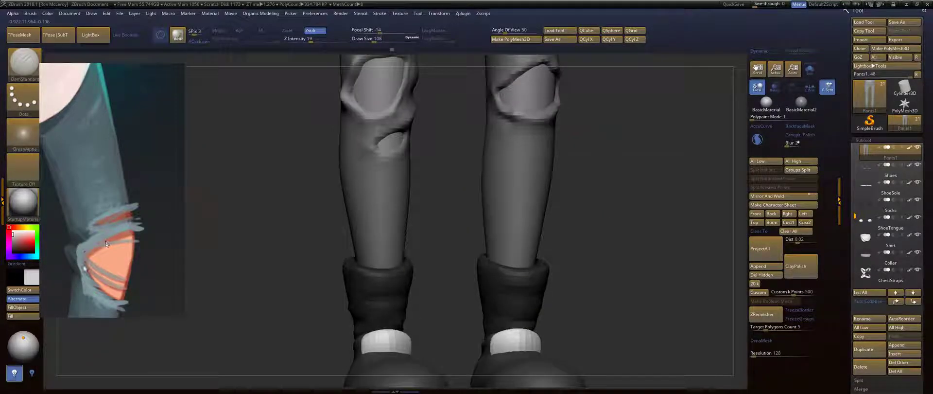
pyautogui.moveTo(105, 263); pyautogui.dragTo(135, 176, button='right')
pyautogui.moveTo(136, 177)
pyautogui.mouseDown(button='middle')
pyautogui.moveTo(129, 180)
pyautogui.moveTo(48, 92)
pyautogui.mouseUp(button='middle')
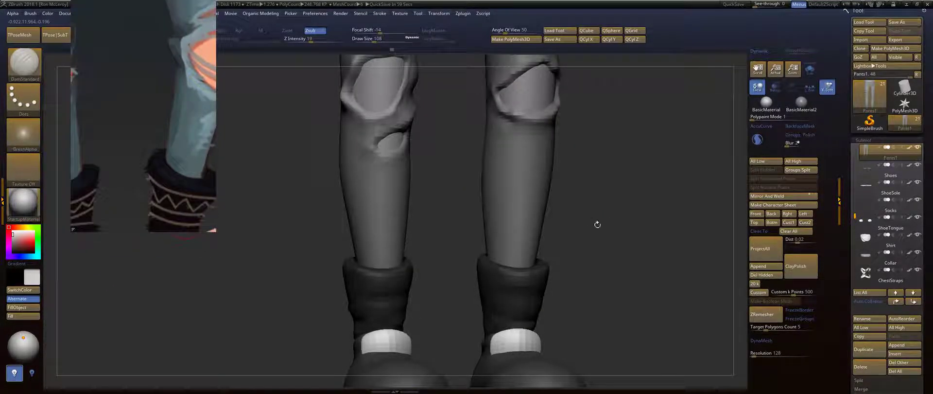
pyautogui.moveTo(598, 224); pyautogui.dragTo(576, 228)
pyautogui.press('s')
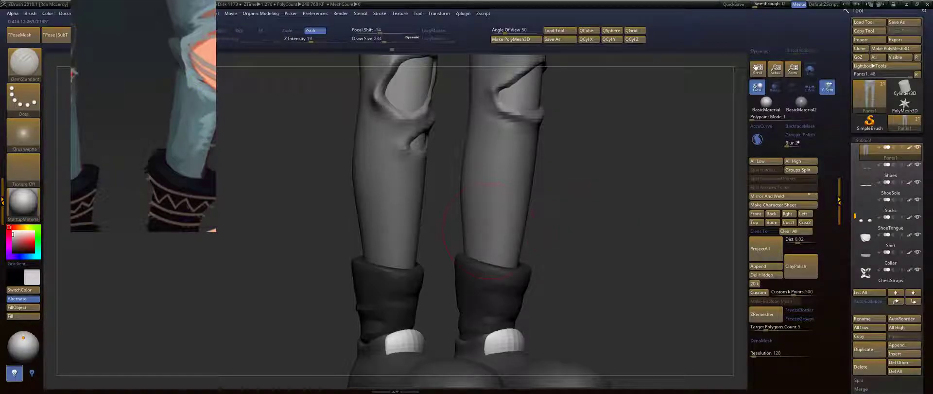
pyautogui.moveTo(465, 238); pyautogui.dragTo(476, 251)
pyautogui.moveTo(584, 235); pyautogui.dragTo(532, 229)
pyautogui.keyDown('shift'); pyautogui.moveTo(462, 146); pyautogui.dragTo(469, 233); pyautogui.keyUp('shift')
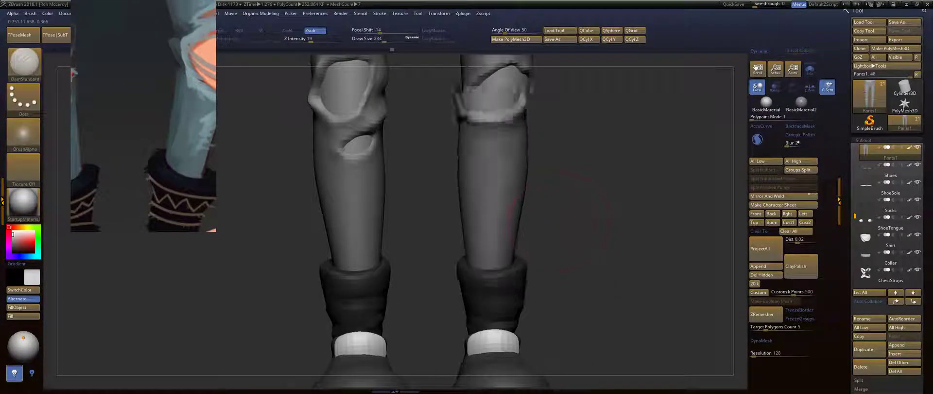
pyautogui.moveTo(556, 238); pyautogui.dragTo(525, 239)
# Build a bunched fold around the left pant cuff above the sock with the Orb_Cracks brush at draw size 234.
pyautogui.press('b')
pyautogui.press('o')
pyautogui.press('c')
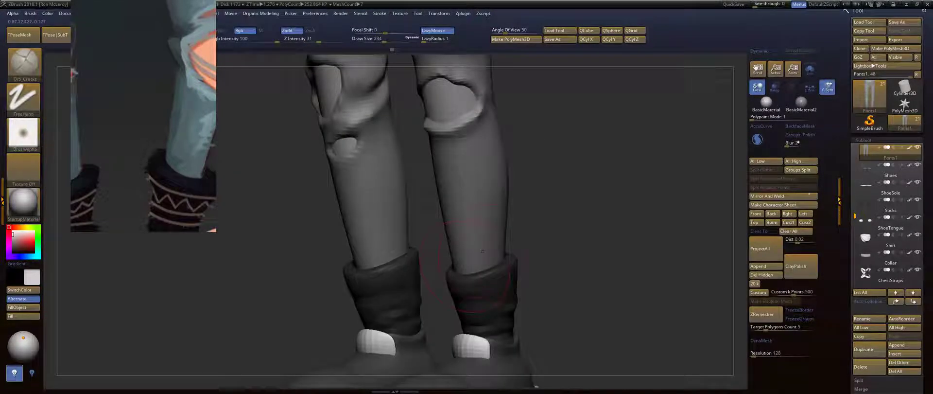
pyautogui.moveTo(492, 259)
pyautogui.mouseDown()
pyautogui.moveTo(463, 267)
pyautogui.moveTo(500, 254)
pyautogui.mouseUp()
pyautogui.moveTo(588, 245); pyautogui.dragTo(542, 238)
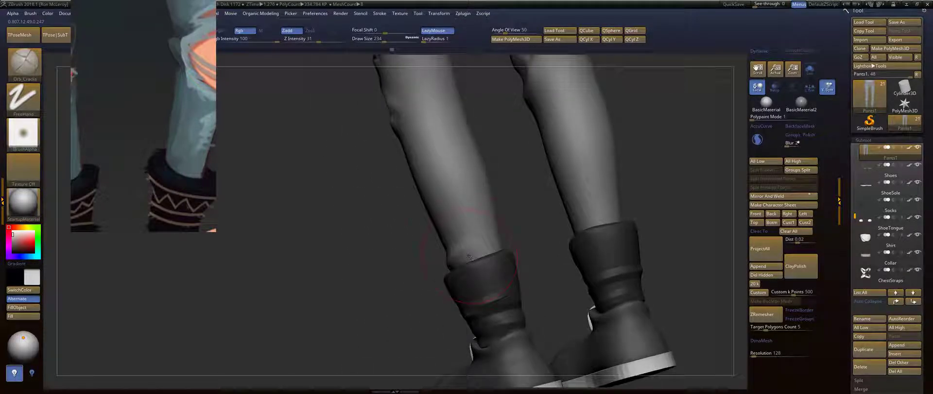
pyautogui.moveTo(479, 249)
pyautogui.mouseDown()
pyautogui.moveTo(542, 227)
pyautogui.moveTo(452, 236)
pyautogui.mouseUp()
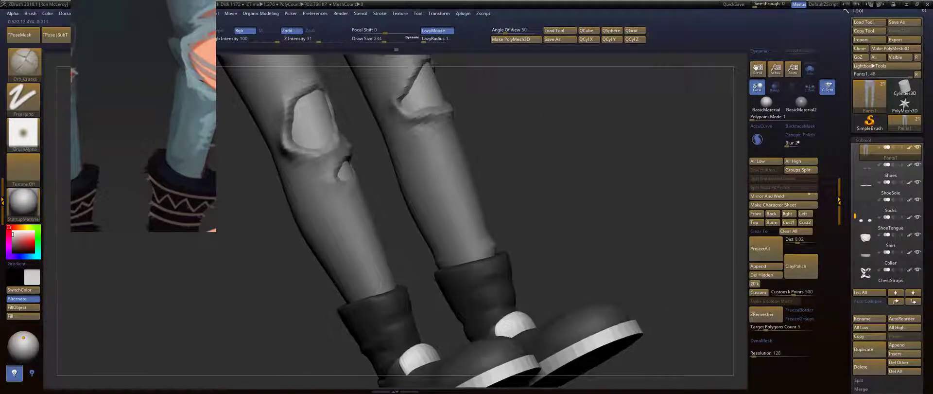
pyautogui.moveTo(548, 219); pyautogui.dragTo(472, 242)
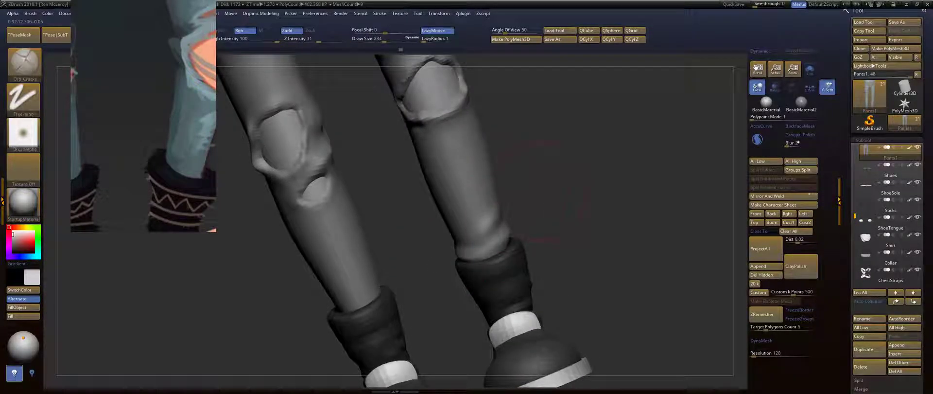
# Build a matching bunched fold around the right pant cuff above the sock with the same brush.
pyautogui.moveTo(559, 221)
pyautogui.keyDown('shift'); pyautogui.mouseDown()
pyautogui.moveTo(578, 219)
pyautogui.moveTo(520, 229)
pyautogui.moveTo(522, 240)
pyautogui.moveTo(470, 263)
pyautogui.mouseUp(); pyautogui.keyUp('shift')
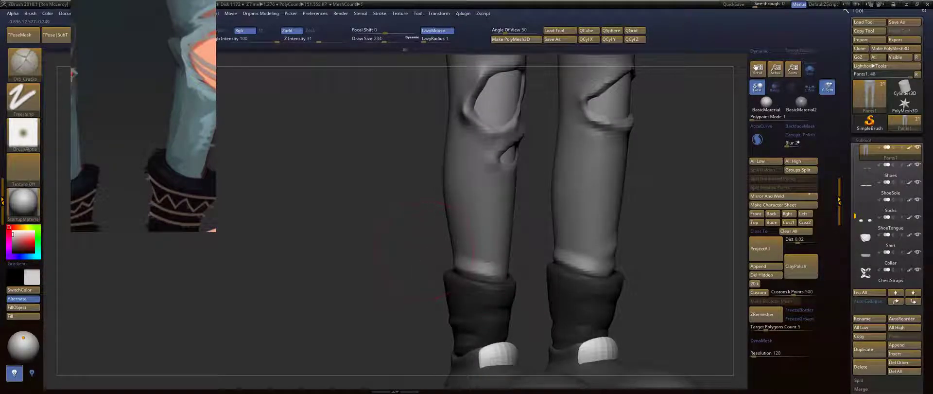
pyautogui.moveTo(428, 245); pyautogui.dragTo(574, 268)
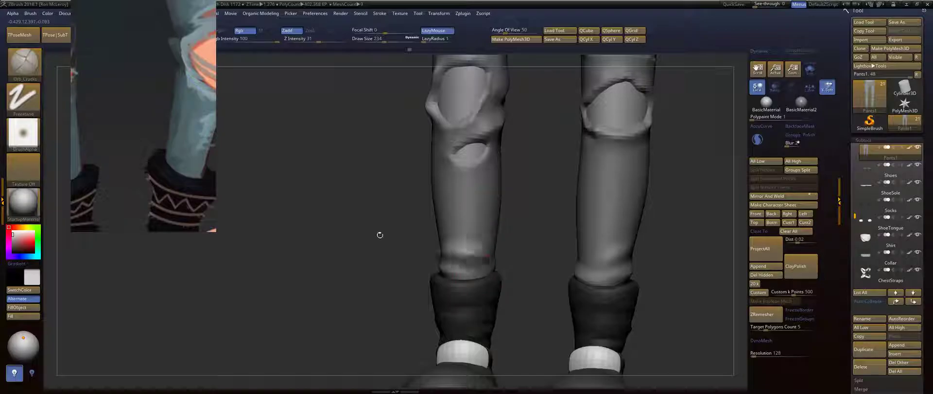
pyautogui.moveTo(379, 233); pyautogui.dragTo(490, 240)
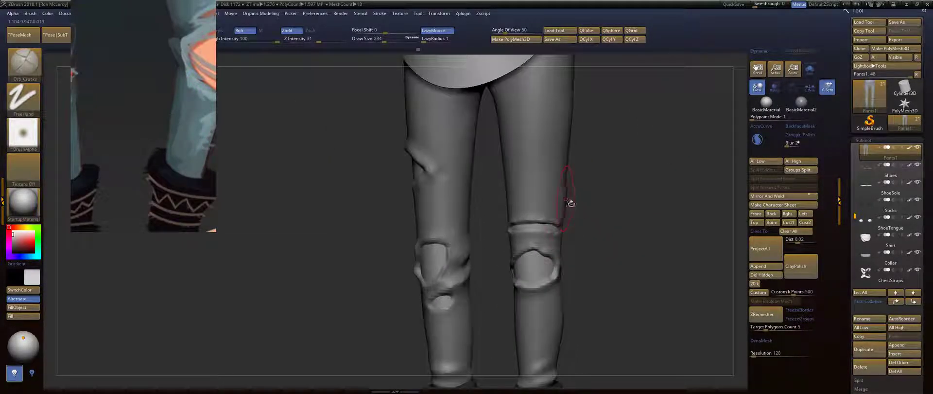
# Set the DamStandard brush to draw size 140 and zoom the concept reference out to the whole character.
pyautogui.press('b')
pyautogui.press('d')
pyautogui.press('s')
pyautogui.press('s')
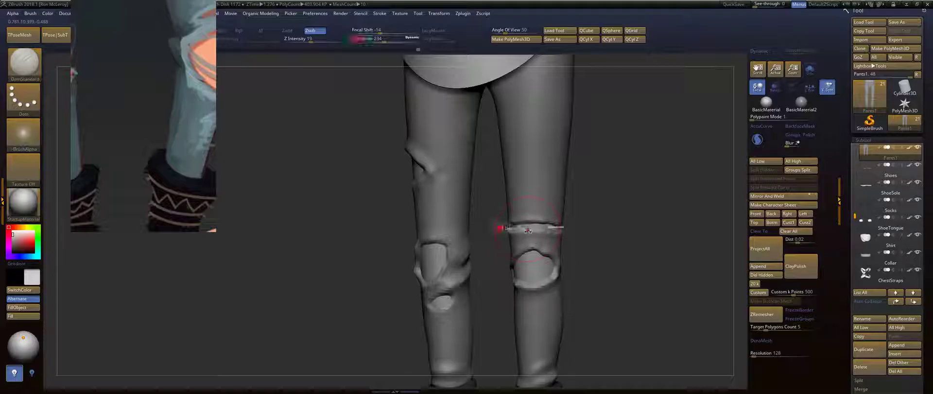
pyautogui.moveTo(530, 231); pyautogui.dragTo(522, 228)
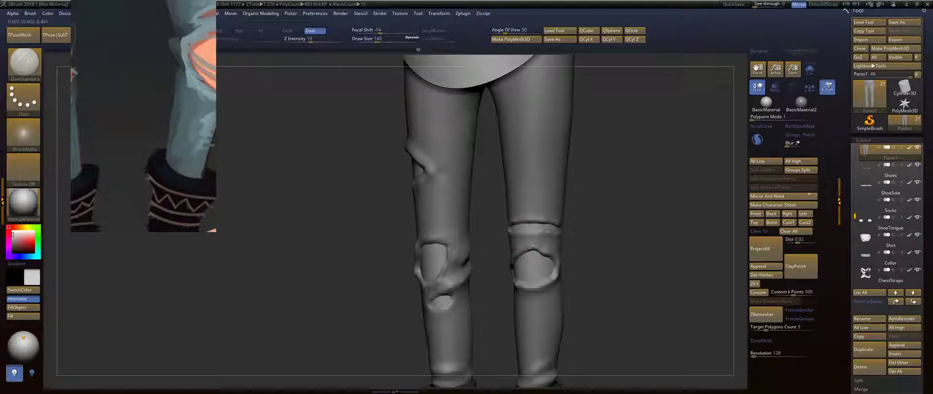
pyautogui.moveTo(549, 235); pyautogui.dragTo(479, 236, button='right')
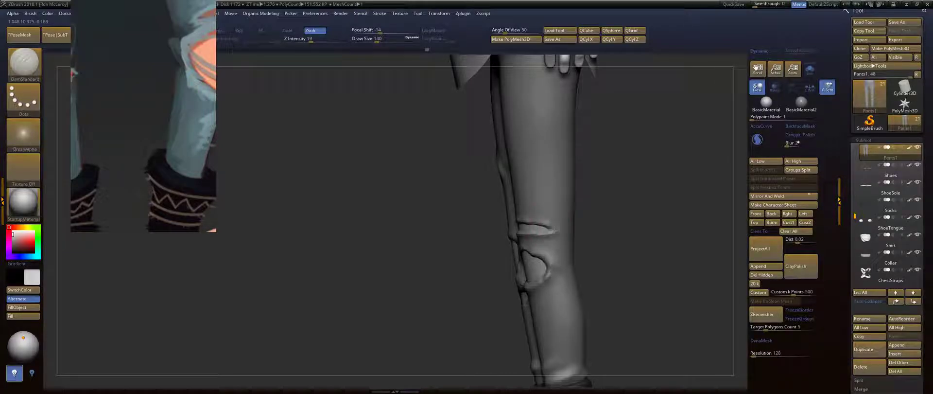
pyautogui.moveTo(604, 214)
pyautogui.keyDown('alt'); pyautogui.mouseDown(button='right')
pyautogui.moveTo(614, 273)
pyautogui.moveTo(520, 219)
pyautogui.moveTo(598, 222)
pyautogui.moveTo(616, 246)
pyautogui.mouseUp(button='right'); pyautogui.keyUp('alt')
pyautogui.moveTo(149, 110)
pyautogui.mouseDown(button='middle')
pyautogui.moveTo(133, 225)
pyautogui.moveTo(180, 216)
pyautogui.mouseUp(button='middle')
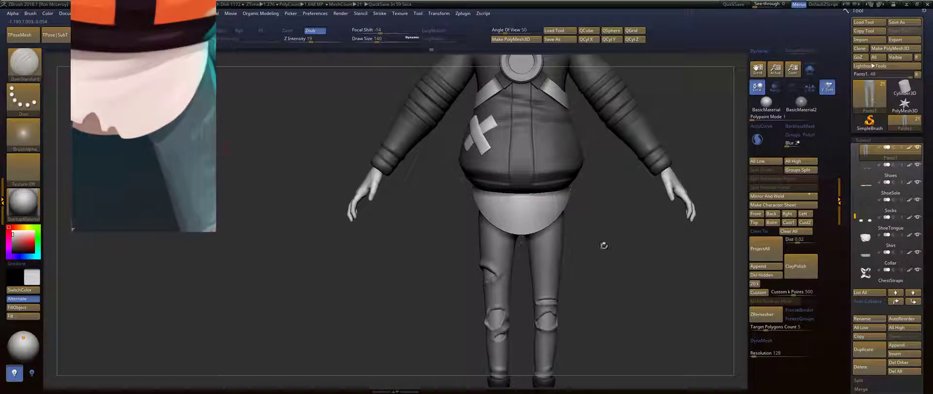
pyautogui.scroll(-8, 159, 140)
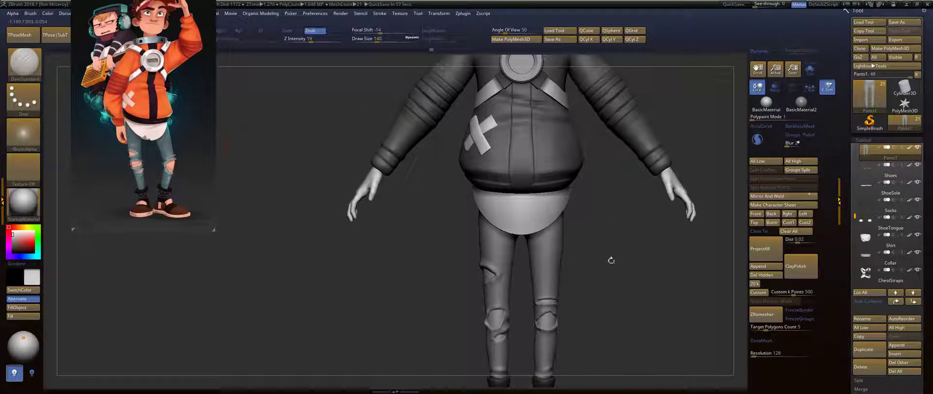
# Adjust the silhouette around the right knee with the Move brush at draw sizes 344 and 299.
pyautogui.moveTo(611, 260)
pyautogui.mouseDown(button='right')
pyautogui.moveTo(622, 260)
pyautogui.moveTo(559, 272)
pyautogui.moveTo(625, 238)
pyautogui.moveTo(610, 229)
pyautogui.mouseUp(button='right')
pyautogui.press('f')
pyautogui.press('b')
pyautogui.press('m')
pyautogui.press('v')
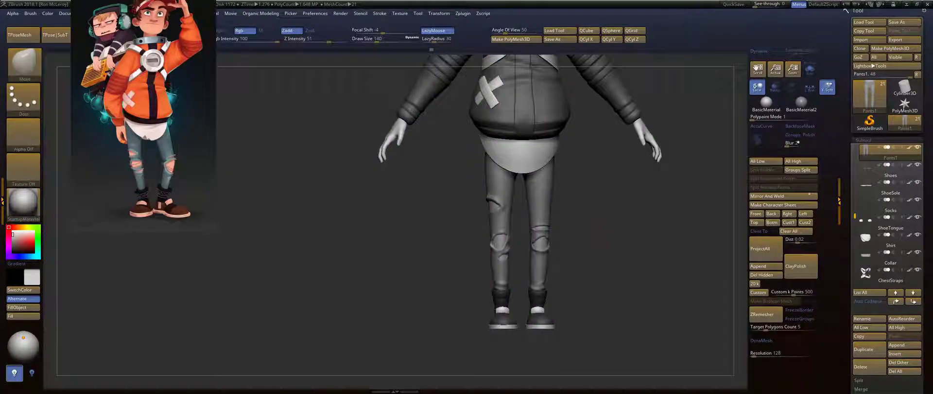
pyautogui.press('s')
pyautogui.moveTo(492, 248); pyautogui.dragTo(505, 249)
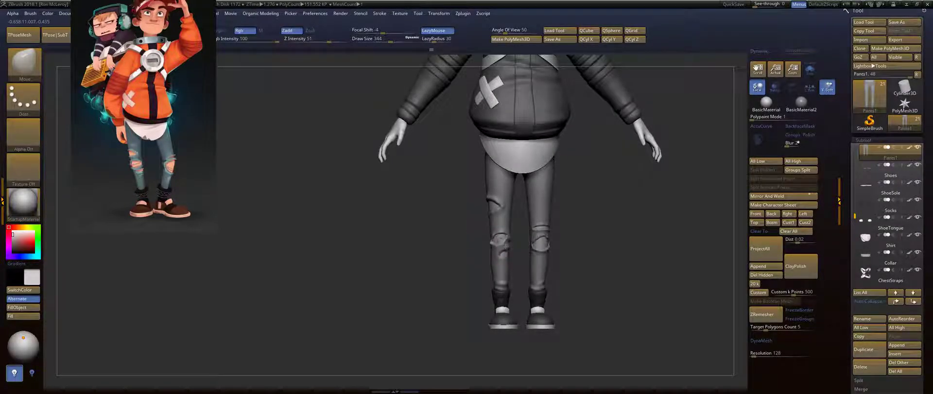
pyautogui.moveTo(505, 246); pyautogui.dragTo(504, 243)
pyautogui.moveTo(602, 225); pyautogui.dragTo(596, 262, button='right')
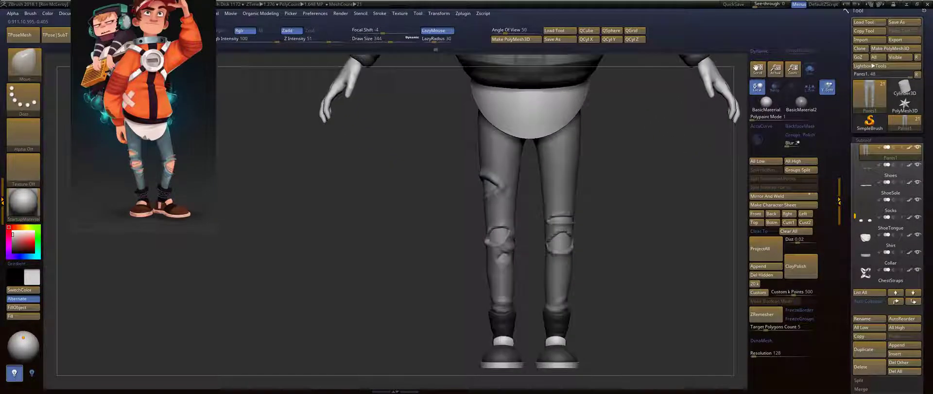
pyautogui.press('s')
pyautogui.moveTo(487, 237); pyautogui.dragTo(485, 236)
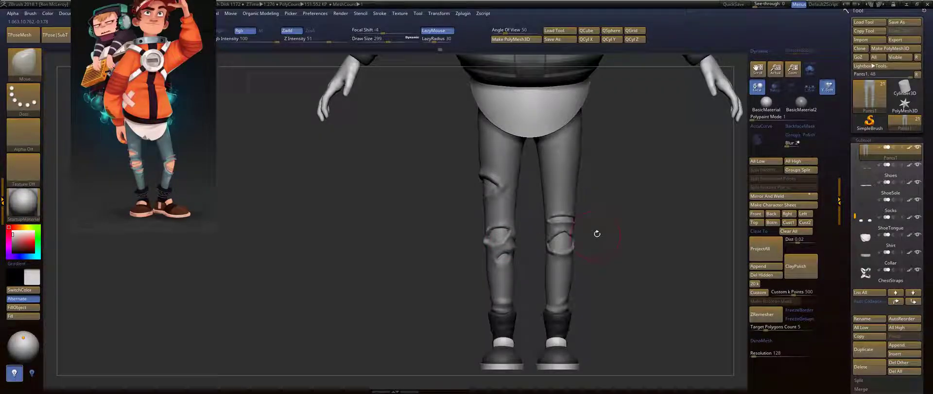
# Add folds to the outer side of the right knee with the Orb_Cracks brush at draw size 299.
pyautogui.press('b')
pyautogui.press('d')
pyautogui.press('s')
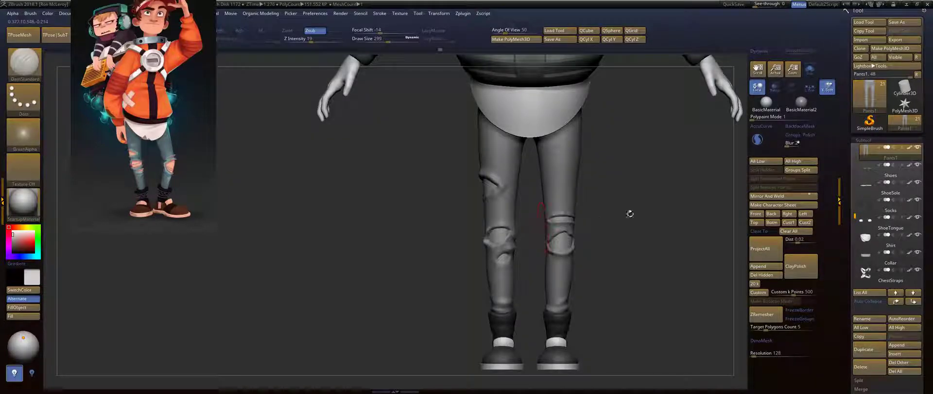
pyautogui.moveTo(629, 213); pyautogui.dragTo(607, 208)
pyautogui.press('b')
pyautogui.press('o')
pyautogui.press('c')
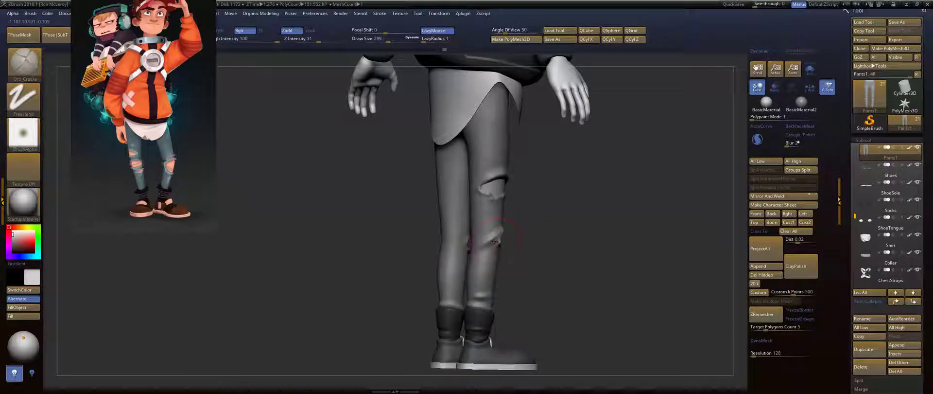
pyautogui.moveTo(495, 244)
pyautogui.mouseDown()
pyautogui.moveTo(509, 242)
pyautogui.moveTo(489, 243)
pyautogui.moveTo(518, 260)
pyautogui.mouseUp()
pyautogui.moveTo(558, 207); pyautogui.dragTo(548, 210)
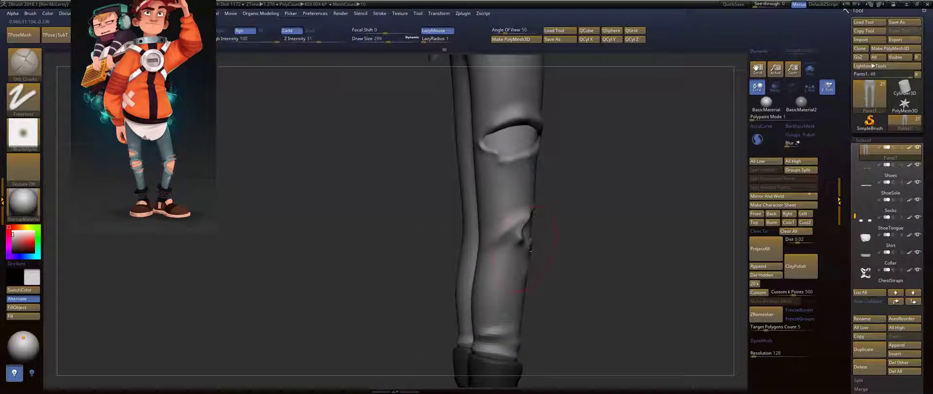
# Carve and soften folds at the sides of the right knee with the Orb_Cracks brush at draw size 234.
pyautogui.press('s')
pyautogui.moveTo(504, 242)
pyautogui.mouseDown()
pyautogui.moveTo(525, 218)
pyautogui.moveTo(633, 237)
pyautogui.moveTo(622, 218)
pyautogui.moveTo(589, 235)
pyautogui.moveTo(641, 232)
pyautogui.moveTo(562, 231)
pyautogui.mouseUp()
pyautogui.press('shift')
pyautogui.press('s')
pyautogui.click(572, 229)
pyautogui.press('shift')
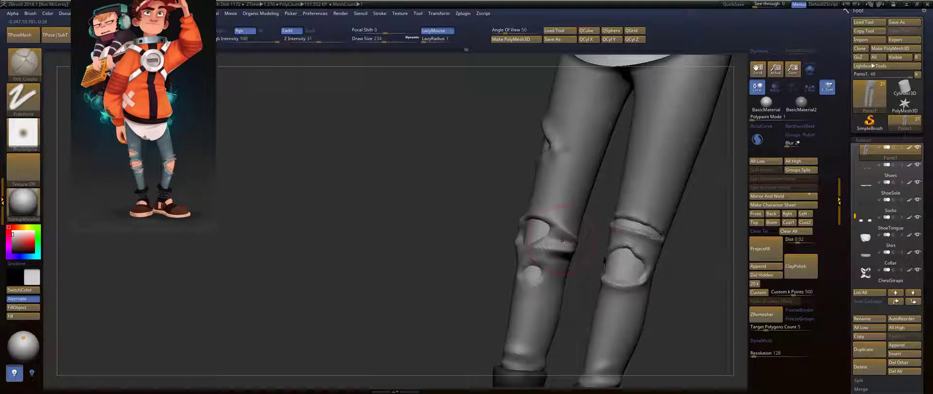
# Cut a diagonal fold across the back of the right knee with the Orb_Cracks brush and smooth its edges.
pyautogui.moveTo(594, 248); pyautogui.dragTo(634, 266)
pyautogui.moveTo(665, 233); pyautogui.dragTo(677, 235)
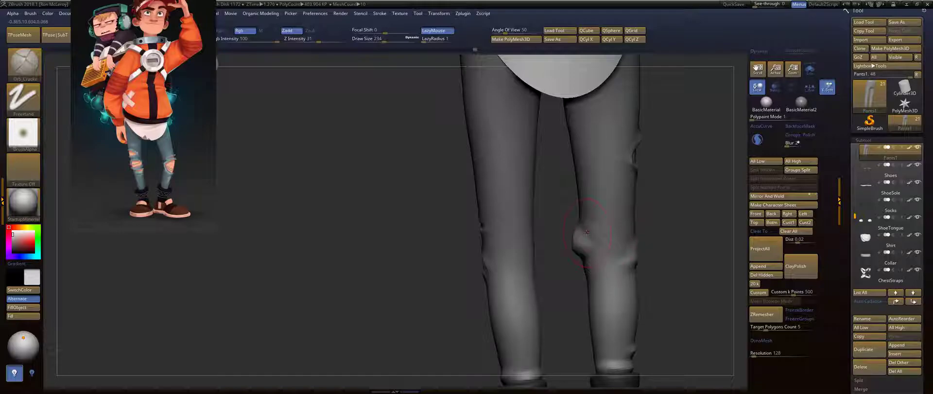
pyautogui.moveTo(586, 232); pyautogui.dragTo(606, 241)
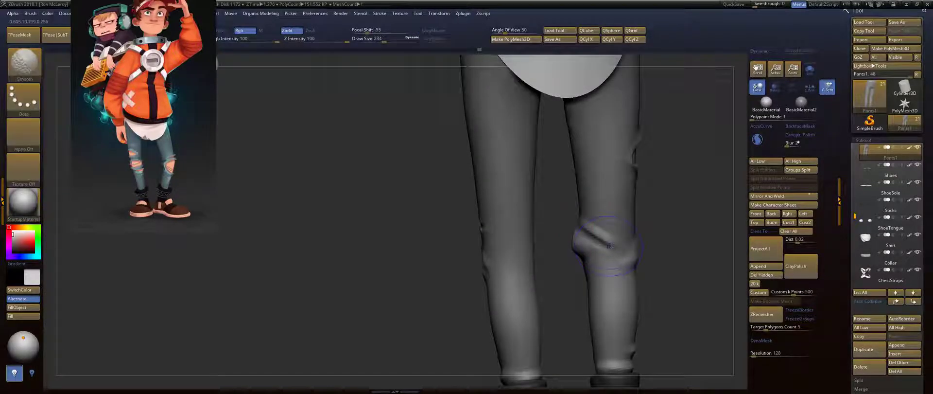
pyautogui.moveTo(679, 258)
pyautogui.mouseDown()
pyautogui.moveTo(631, 225)
pyautogui.moveTo(577, 257)
pyautogui.moveTo(545, 234)
pyautogui.mouseUp()
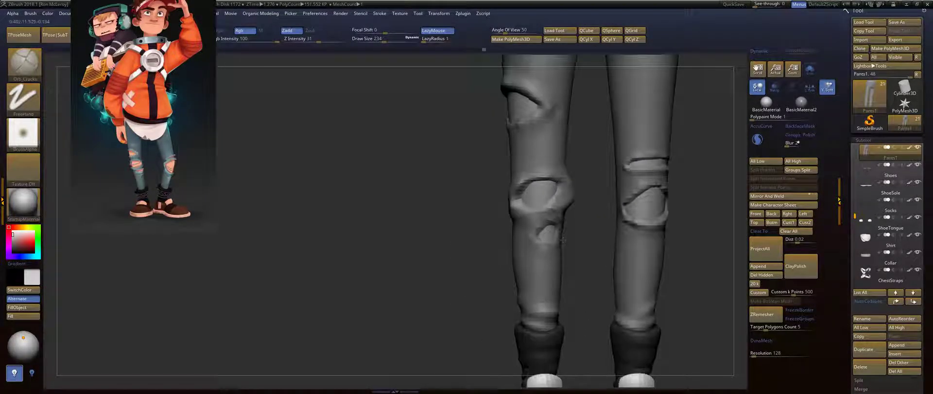
# Carve a crease around the back of the left knee, undoing a stroke and reworking the fold with Orb_Cracks.
pyautogui.keyDown('alt'); pyautogui.moveTo(594, 248); pyautogui.dragTo(508, 308); pyautogui.keyUp('alt')
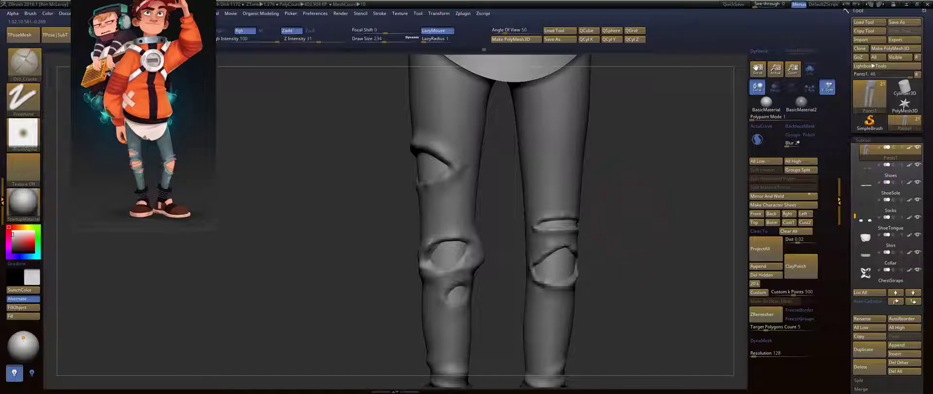
pyautogui.moveTo(626, 215); pyautogui.dragTo(535, 280)
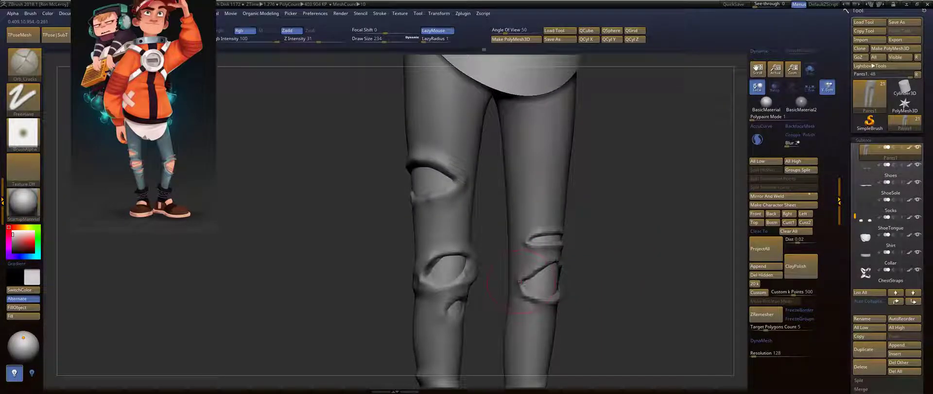
pyautogui.moveTo(495, 254)
pyautogui.mouseDown()
pyautogui.moveTo(516, 282)
pyautogui.moveTo(418, 272)
pyautogui.moveTo(492, 275)
pyautogui.moveTo(381, 286)
pyautogui.moveTo(413, 287)
pyautogui.mouseUp()
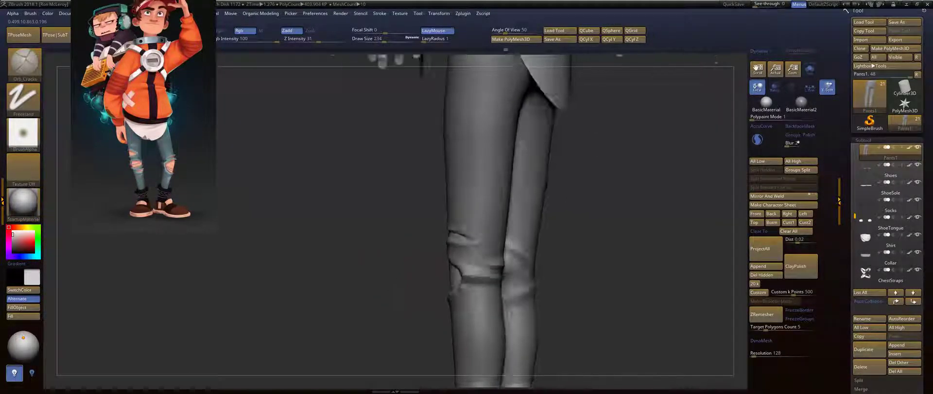
pyautogui.hotkey('ctrl', 'z')
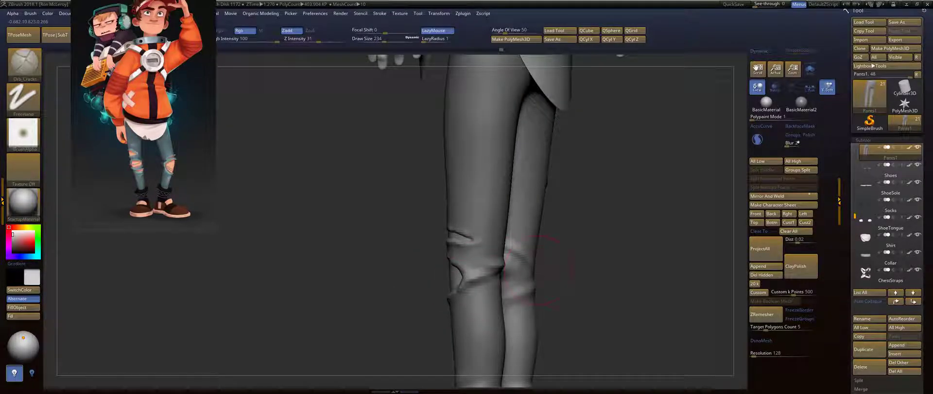
pyautogui.moveTo(566, 254)
pyautogui.mouseDown()
pyautogui.moveTo(582, 252)
pyautogui.moveTo(613, 293)
pyautogui.moveTo(579, 292)
pyautogui.moveTo(584, 275)
pyautogui.moveTo(518, 276)
pyautogui.mouseUp()
pyautogui.moveTo(582, 253); pyautogui.dragTo(511, 266)
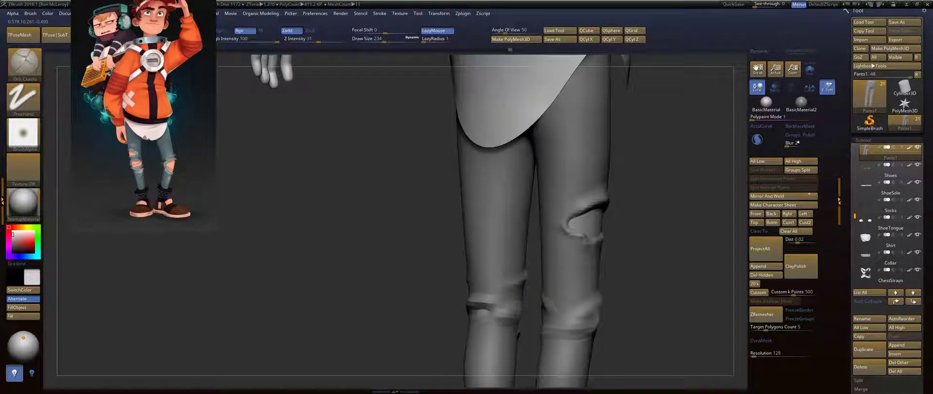
# Smooth the new folds across the backs of the knees to blend them into the pants.
pyautogui.keyDown('shift'); pyautogui.moveTo(632, 243); pyautogui.dragTo(600, 231); pyautogui.keyUp('shift')
pyautogui.press('shift')
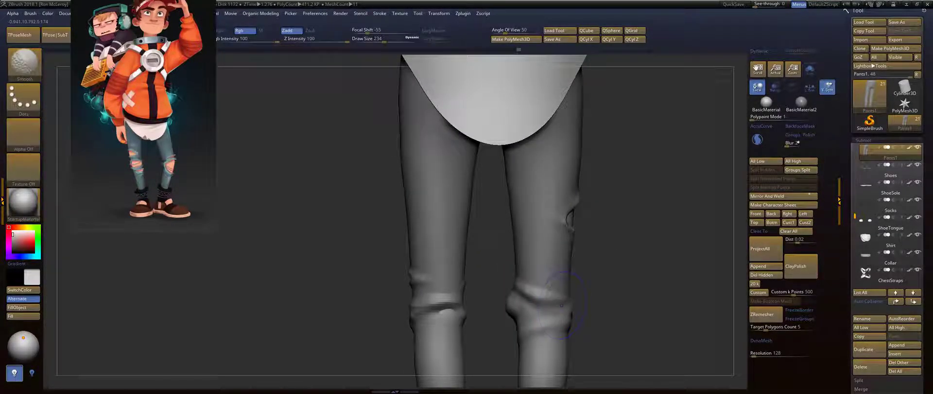
pyautogui.moveTo(517, 291)
pyautogui.mouseDown()
pyautogui.moveTo(542, 277)
pyautogui.moveTo(544, 285)
pyautogui.mouseUp()
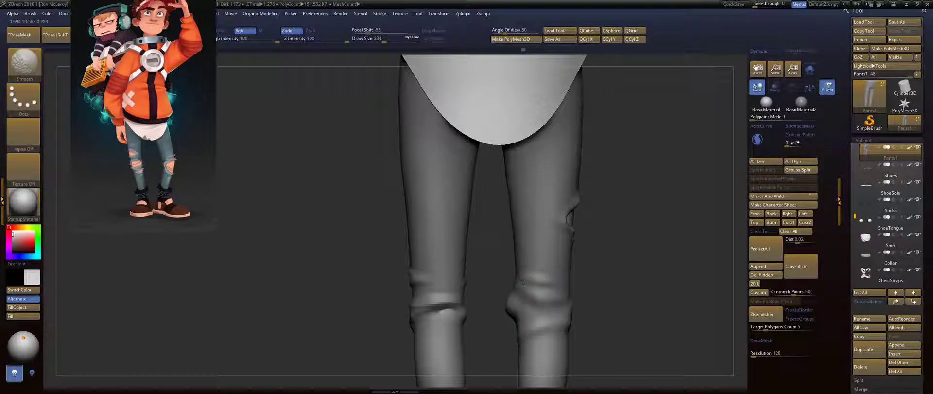
pyautogui.moveTo(591, 263); pyautogui.dragTo(646, 267)
pyautogui.keyDown('shift'); pyautogui.moveTo(558, 311); pyautogui.dragTo(565, 308); pyautogui.keyUp('shift')
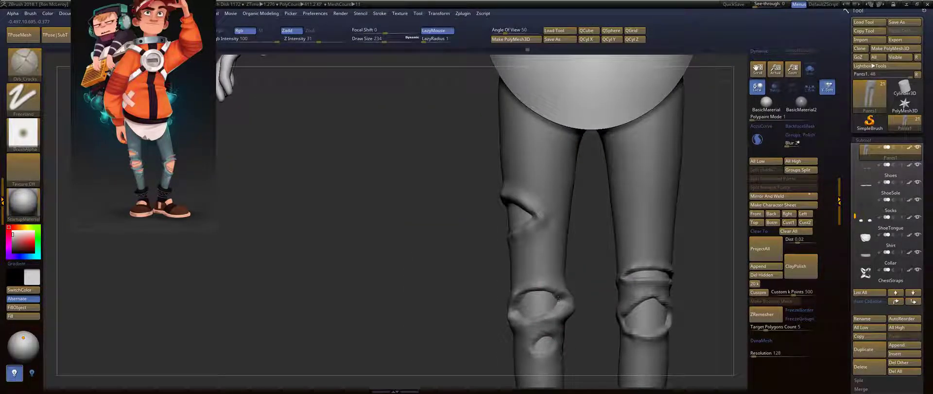
# Select the Shirt subtool and adjust its hem at the side of the hip with the Move brush at draw size 704.
pyautogui.press('f')
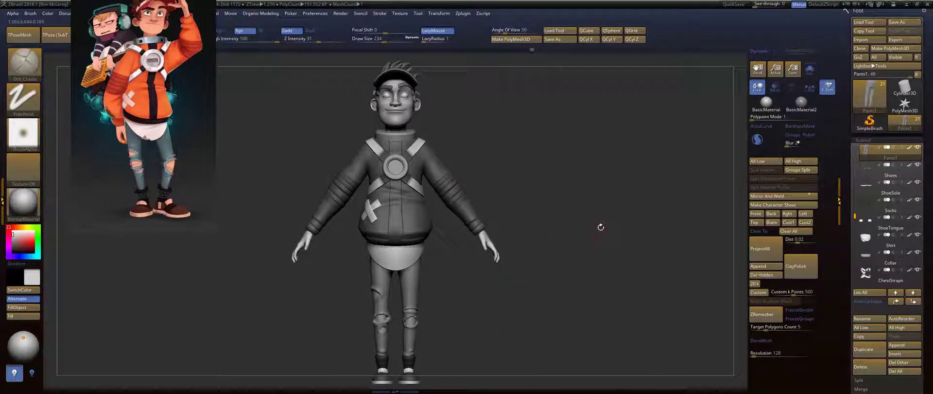
pyautogui.moveTo(600, 227); pyautogui.dragTo(591, 240)
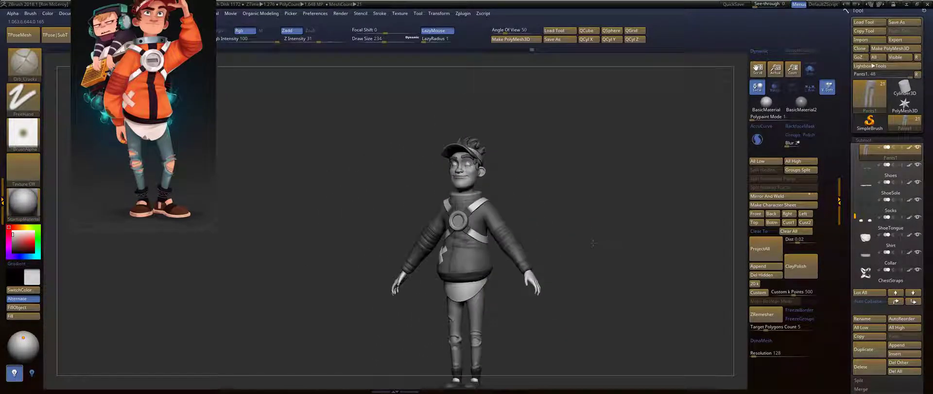
pyautogui.moveTo(591, 215); pyautogui.dragTo(606, 181)
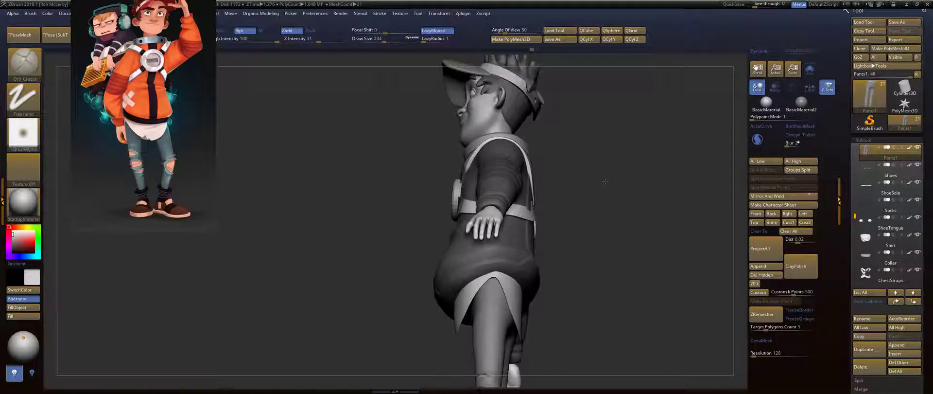
pyautogui.press('b')
pyautogui.press('m')
pyautogui.press('v')
pyautogui.press('s')
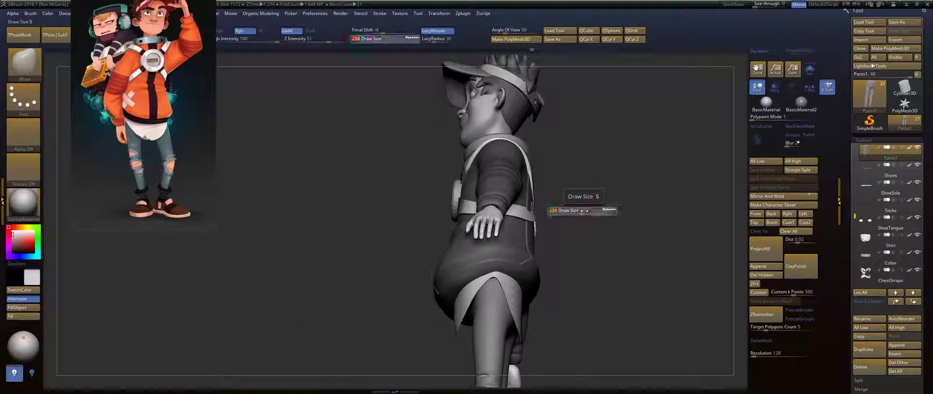
pyautogui.moveTo(585, 210); pyautogui.dragTo(603, 211)
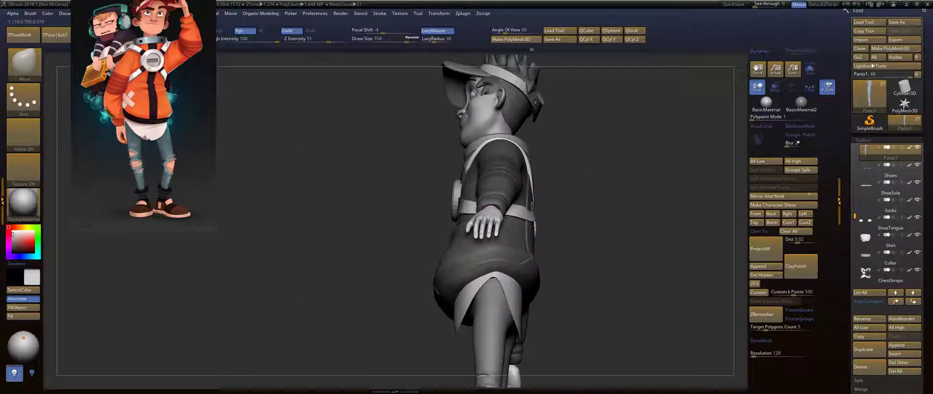
pyautogui.keyDown('alt'); pyautogui.click(505, 270); pyautogui.keyUp('alt')
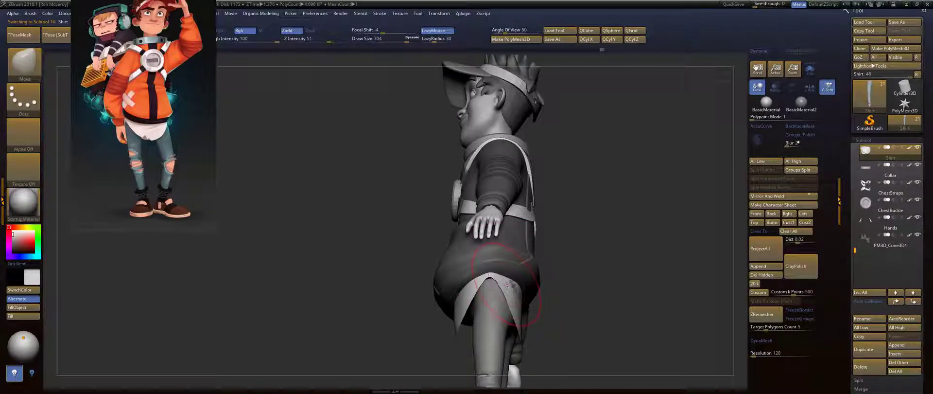
pyautogui.moveTo(516, 291); pyautogui.dragTo(522, 290)
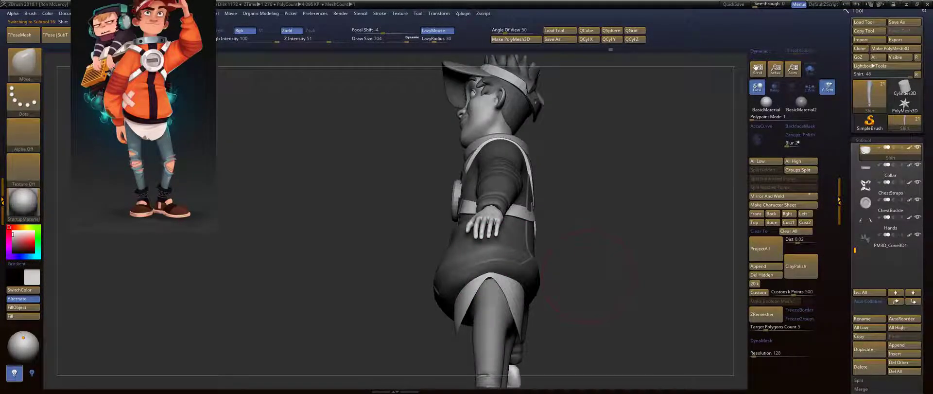
# Set up the Standard brush at draw size 422 for working on the front of the shirt.
pyautogui.moveTo(421, 311)
pyautogui.mouseDown()
pyautogui.moveTo(572, 315)
pyautogui.moveTo(579, 306)
pyautogui.mouseUp()
pyautogui.press('b')
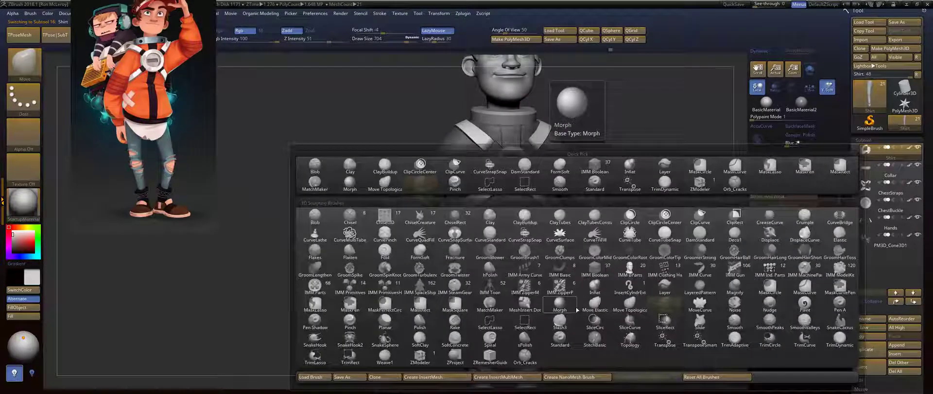
pyautogui.press('s')
pyautogui.press('t')
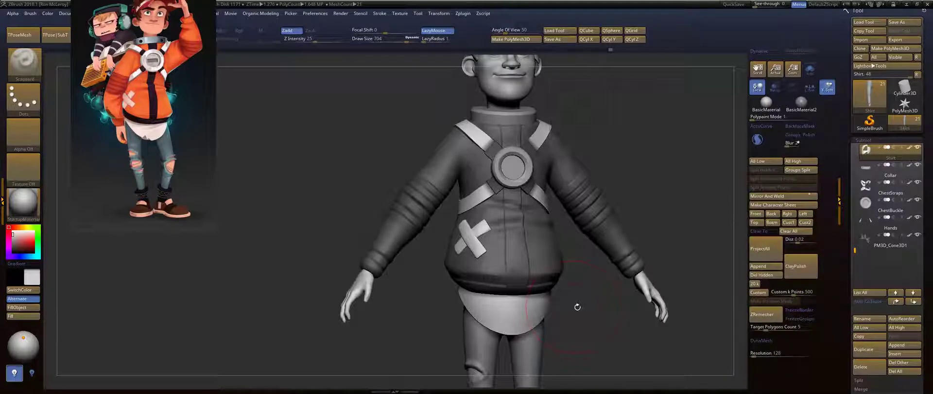
pyautogui.moveTo(566, 322)
pyautogui.keyDown('alt'); pyautogui.mouseDown()
pyautogui.moveTo(566, 260)
pyautogui.moveTo(510, 236)
pyautogui.mouseUp(); pyautogui.keyUp('alt')
pyautogui.press('s')
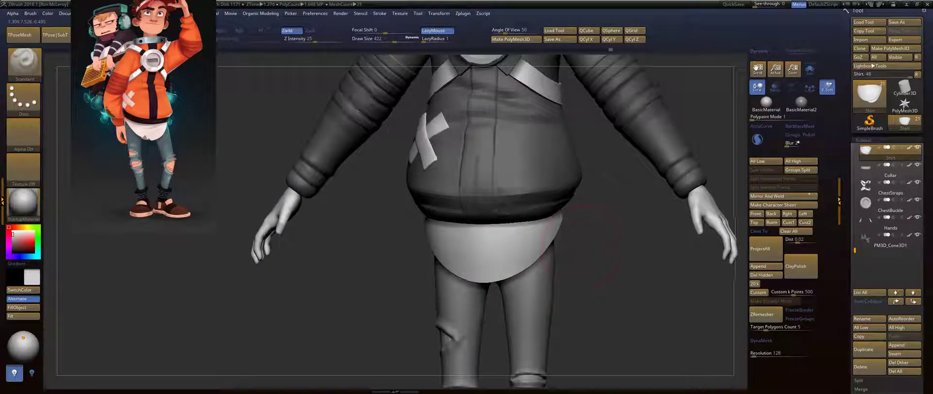
pyautogui.keyDown('shift'); pyautogui.moveTo(566, 248); pyautogui.dragTo(575, 247); pyautogui.keyUp('shift')
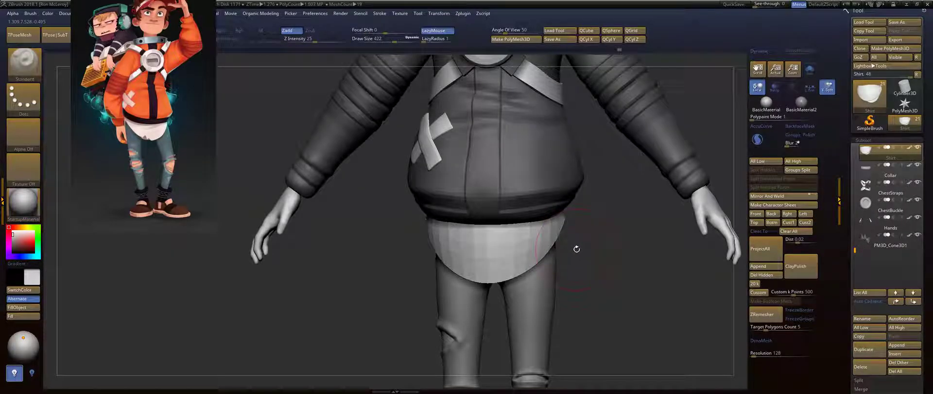
pyautogui.moveTo(572, 249); pyautogui.dragTo(586, 179)
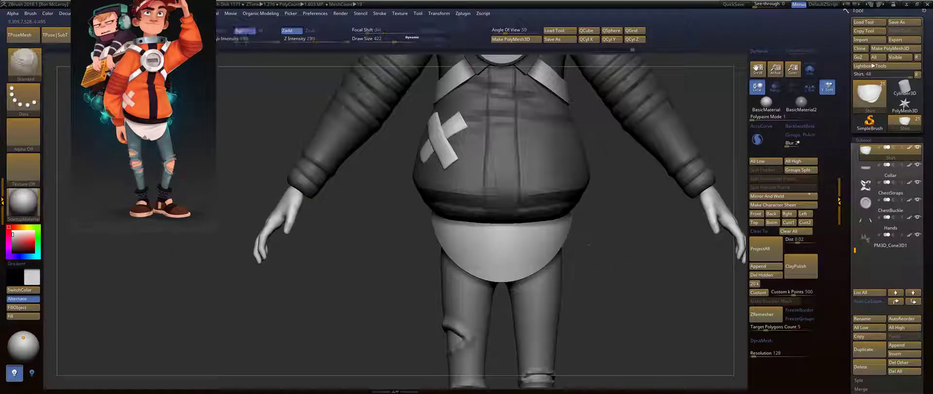
# Sculpt a broad diagonal fold across the shirt front with Orb_Cracks at draw size 422, undoing one stroke, and smooth it.
pyautogui.press('b')
pyautogui.press('o')
pyautogui.press('c')
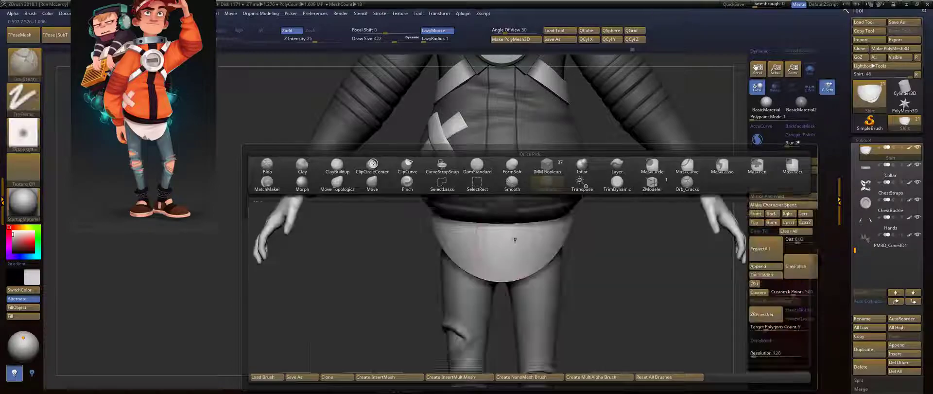
pyautogui.moveTo(615, 221); pyautogui.dragTo(506, 239)
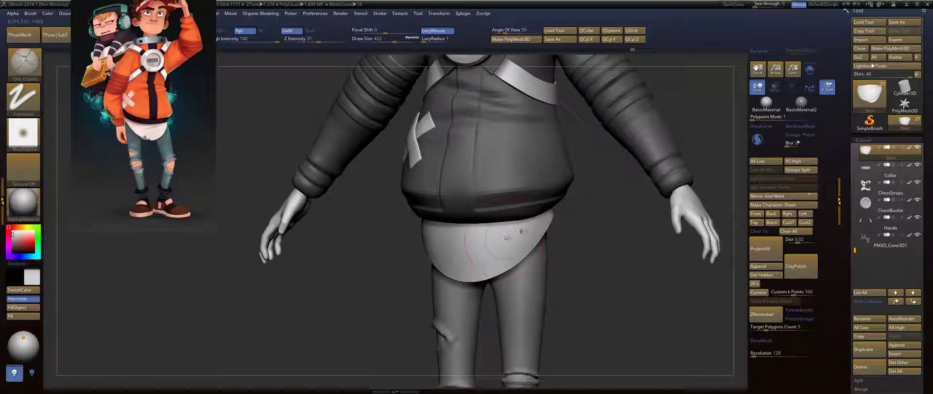
pyautogui.moveTo(374, 254); pyautogui.dragTo(406, 251)
pyautogui.hotkey('ctrl', 'z')
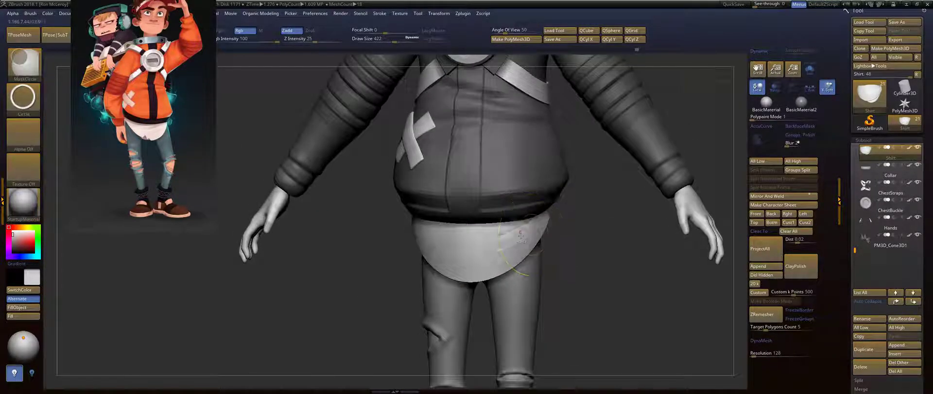
pyautogui.moveTo(556, 236); pyautogui.dragTo(585, 238)
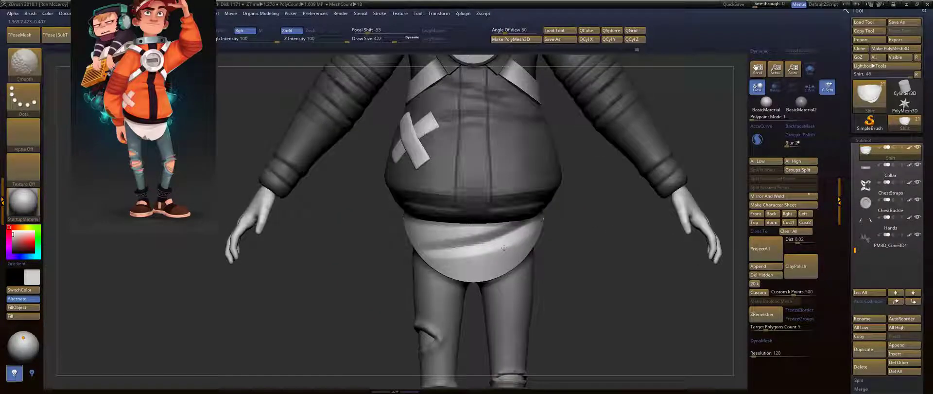
pyautogui.keyDown('shift'); pyautogui.moveTo(422, 258); pyautogui.dragTo(443, 268); pyautogui.keyUp('shift')
# Build soft folds across the shirt front with the Standard brush at draw size 280 and smooth them.
pyautogui.press('b')
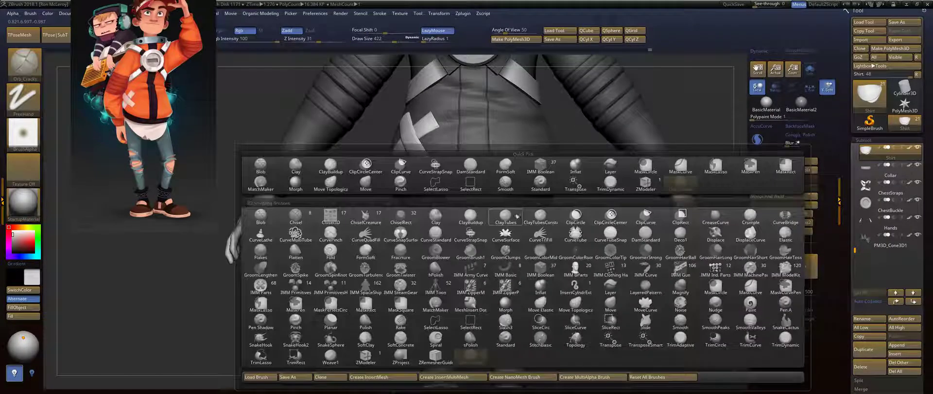
pyautogui.press('s')
pyautogui.press('t')
pyautogui.moveTo(568, 238); pyautogui.dragTo(511, 224)
pyautogui.press('s')
pyautogui.moveTo(411, 241); pyautogui.dragTo(525, 229)
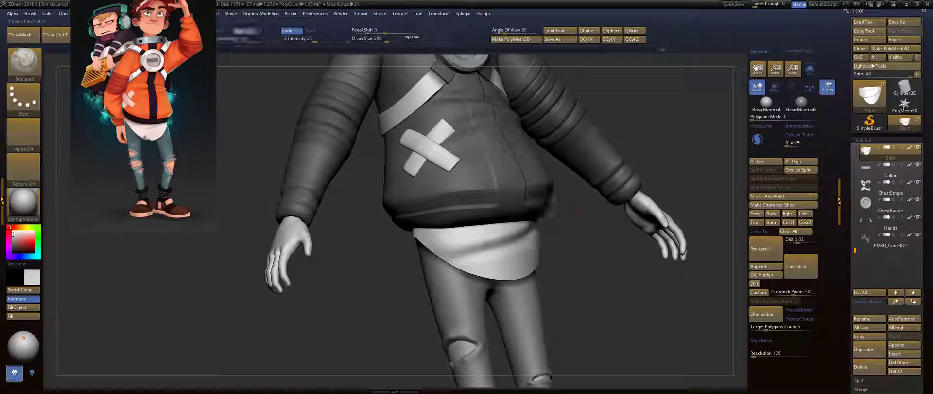
pyautogui.moveTo(564, 237)
pyautogui.mouseDown()
pyautogui.moveTo(588, 234)
pyautogui.moveTo(615, 261)
pyautogui.moveTo(608, 266)
pyautogui.mouseUp()
pyautogui.keyDown('shift'); pyautogui.moveTo(533, 279); pyautogui.dragTo(505, 286); pyautogui.keyUp('shift')
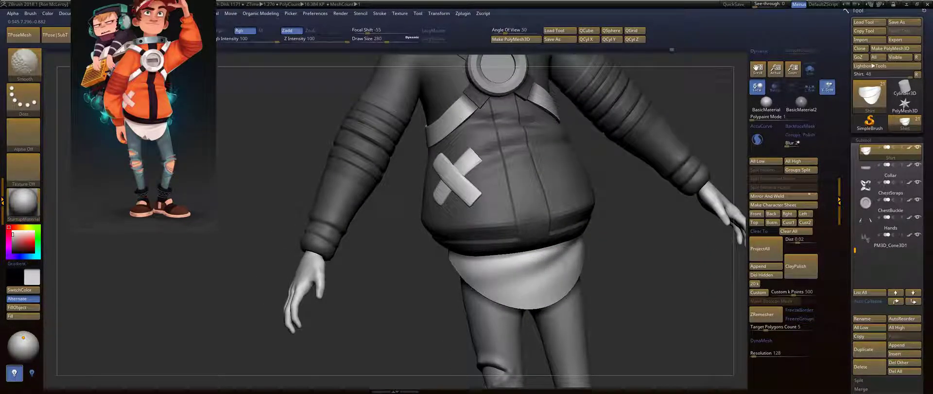
# Add finer folds toward the shirt's lower hem with the Standard brush at draw size 223 and soften them.
pyautogui.moveTo(637, 238)
pyautogui.mouseDown()
pyautogui.moveTo(654, 256)
pyautogui.moveTo(631, 228)
pyautogui.moveTo(617, 262)
pyautogui.mouseUp()
pyautogui.keyDown('alt'); pyautogui.moveTo(559, 248); pyautogui.dragTo(589, 287); pyautogui.keyUp('alt')
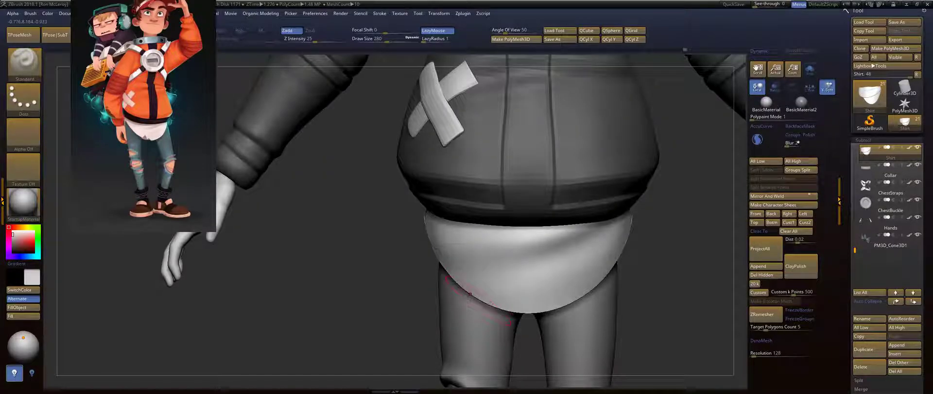
pyautogui.moveTo(681, 273)
pyautogui.mouseDown()
pyautogui.moveTo(680, 263)
pyautogui.moveTo(638, 258)
pyautogui.mouseUp()
pyautogui.press('s')
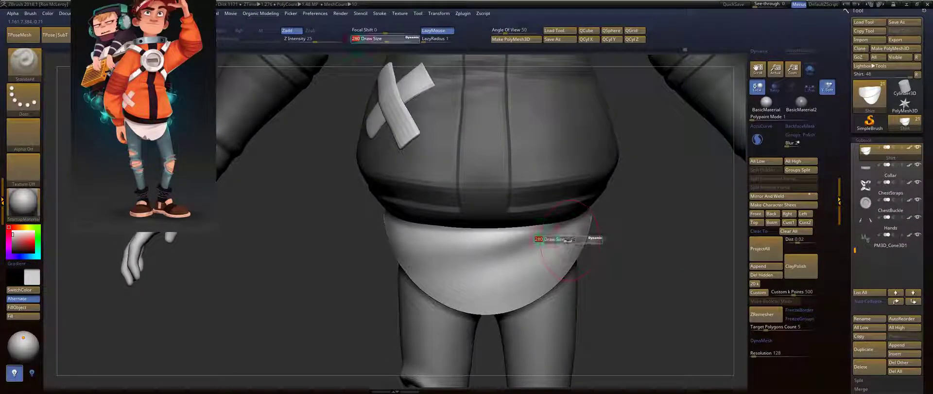
pyautogui.moveTo(580, 238); pyautogui.dragTo(576, 238)
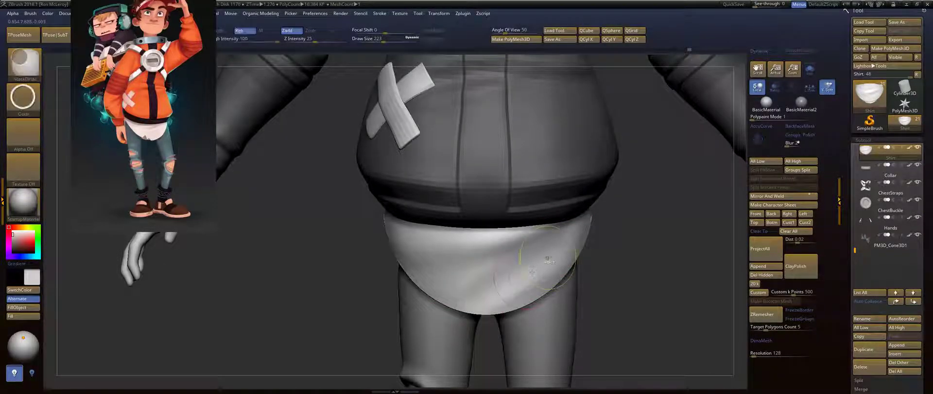
pyautogui.keyDown('shift'); pyautogui.moveTo(546, 257); pyautogui.dragTo(491, 294); pyautogui.keyUp('shift')
pyautogui.moveTo(567, 243)
pyautogui.mouseDown()
pyautogui.moveTo(479, 312)
pyautogui.moveTo(599, 224)
pyautogui.moveTo(558, 243)
pyautogui.mouseUp()
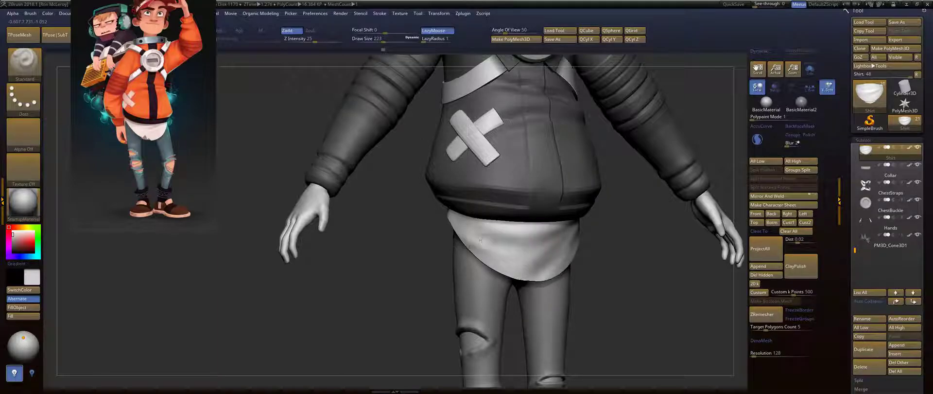
# Smooth the folds on the lower front of the shirt at draw size 223.
pyautogui.press('shift')
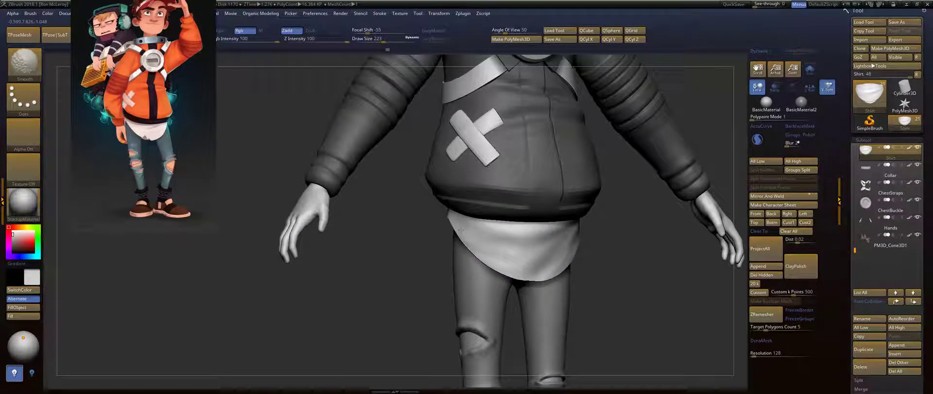
pyautogui.moveTo(491, 227)
pyautogui.mouseDown()
pyautogui.moveTo(528, 241)
pyautogui.moveTo(506, 254)
pyautogui.mouseUp()
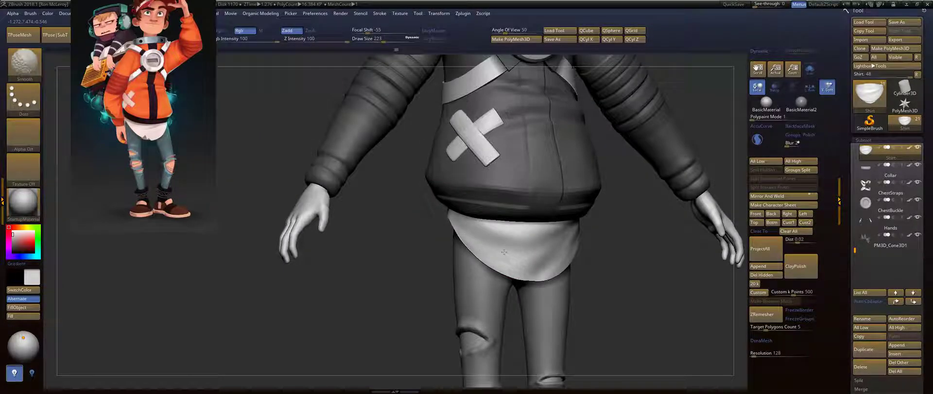
pyautogui.moveTo(518, 240); pyautogui.dragTo(525, 261)
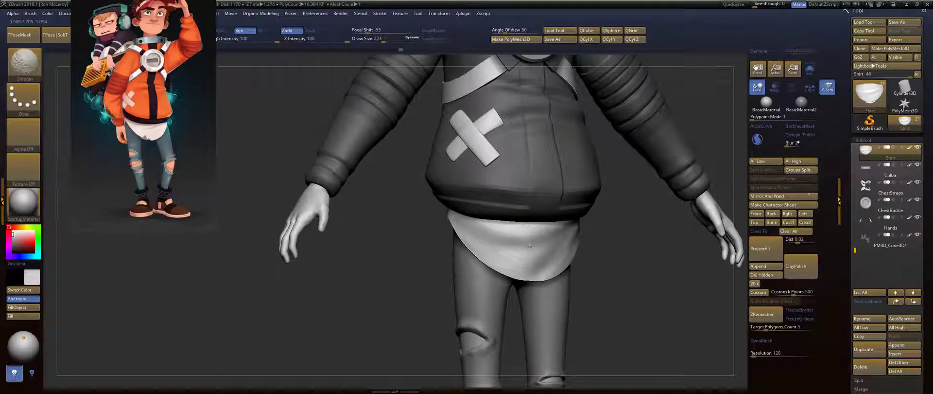
# Reshape the shirt's pointed back hem into a shorter, rounder curve with the Move brush at draw size 533.
pyautogui.moveTo(634, 258)
pyautogui.mouseDown()
pyautogui.moveTo(603, 255)
pyautogui.moveTo(603, 209)
pyautogui.moveTo(496, 209)
pyautogui.moveTo(599, 262)
pyautogui.moveTo(583, 311)
pyautogui.mouseUp()
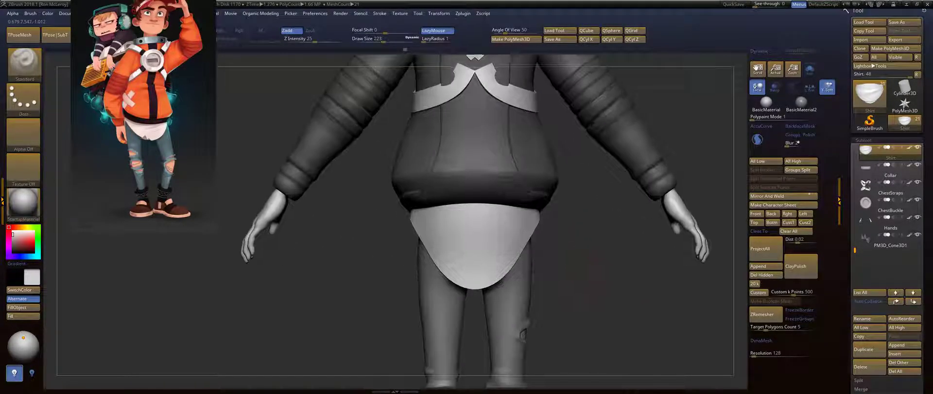
pyautogui.keyDown('alt'); pyautogui.moveTo(540, 251); pyautogui.dragTo(582, 266); pyautogui.keyUp('alt')
pyautogui.press('b')
pyautogui.press('m')
pyautogui.press('v')
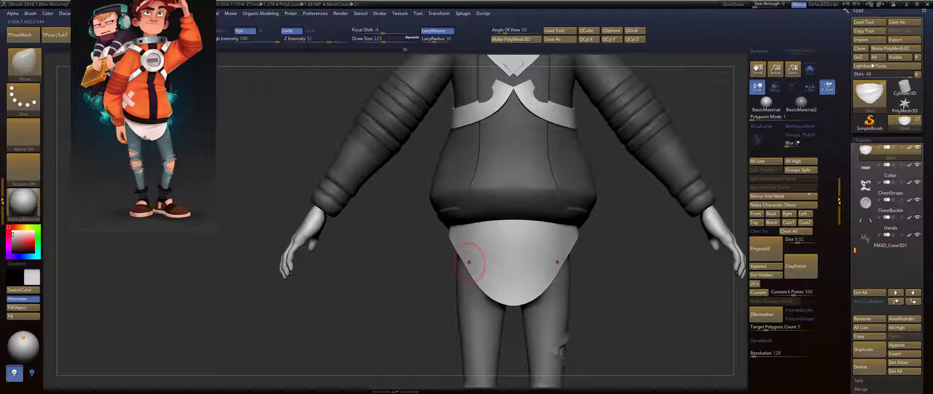
pyautogui.press('b')
pyautogui.press('m')
pyautogui.press('v')
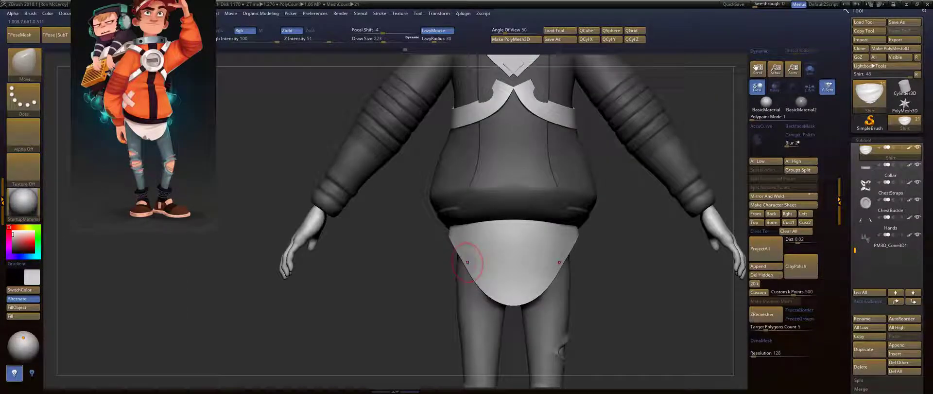
pyautogui.press('s')
pyautogui.moveTo(467, 262); pyautogui.dragTo(475, 260)
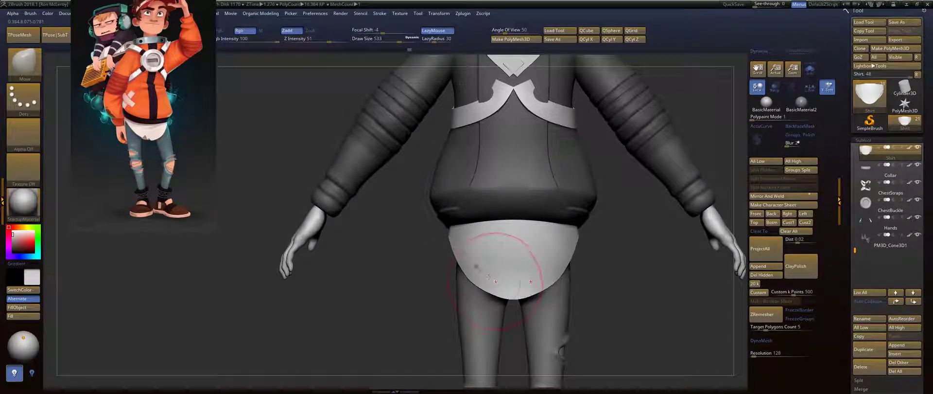
# Refine the back hem's lower edge and upper sides with the Move brush at draw size 422.
pyautogui.press('s')
pyautogui.moveTo(508, 292); pyautogui.dragTo(503, 290)
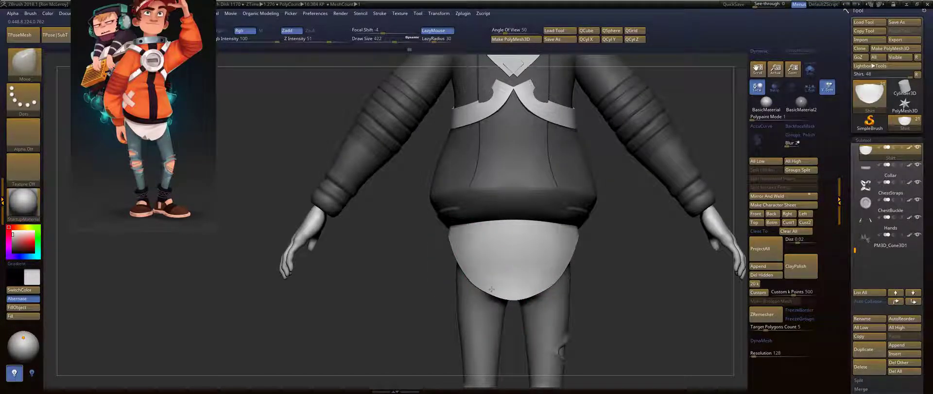
pyautogui.moveTo(452, 239); pyautogui.dragTo(455, 241)
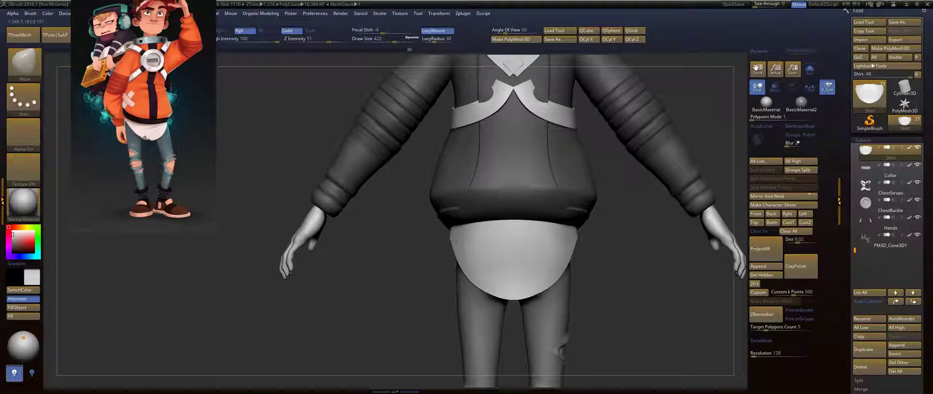
pyautogui.moveTo(598, 284)
pyautogui.mouseDown()
pyautogui.moveTo(627, 262)
pyautogui.moveTo(618, 272)
pyautogui.mouseUp()
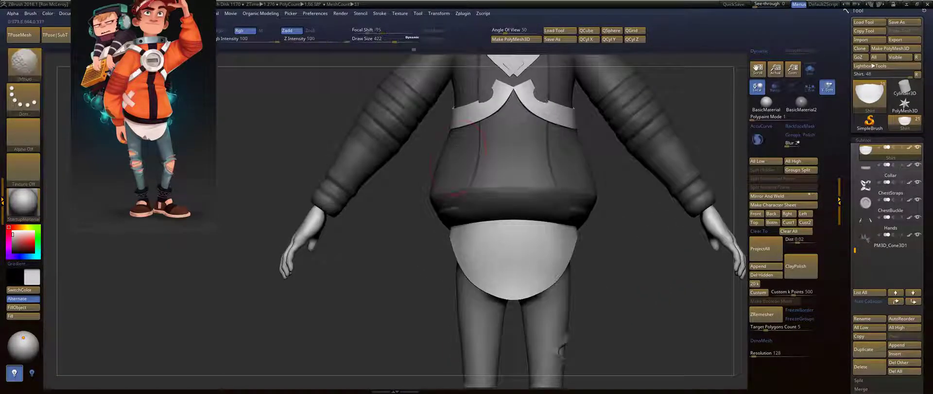
# Choose the Orb_Cracks brush for sculpting folds into the back of the shirt.
pyautogui.press('b')
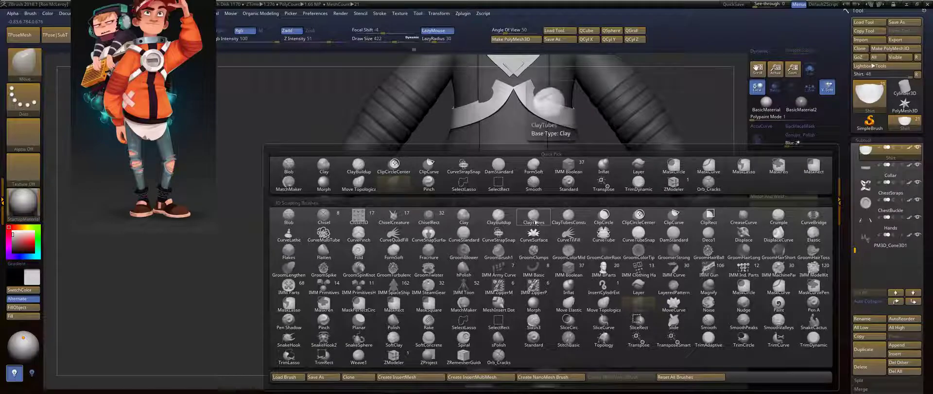
pyautogui.press('o')
pyautogui.press('c')
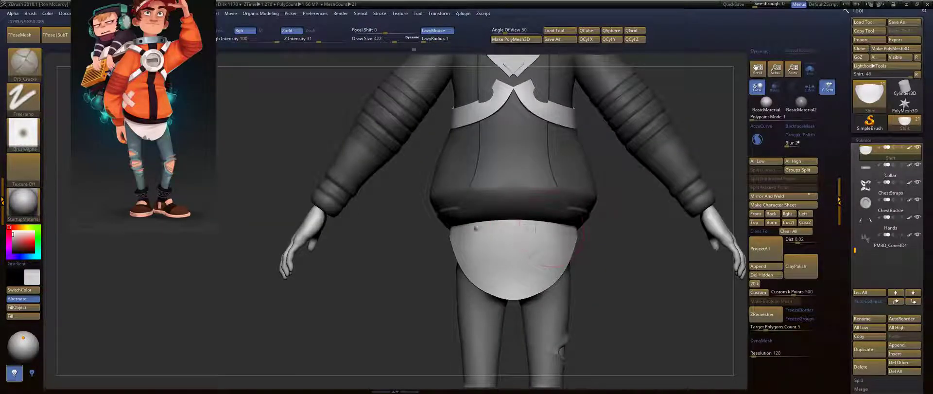
# Try to sculpt a broad fold across the upper back of the shirt with Orb_Cracks at draw size 422.
pyautogui.moveTo(561, 226); pyautogui.dragTo(486, 239)
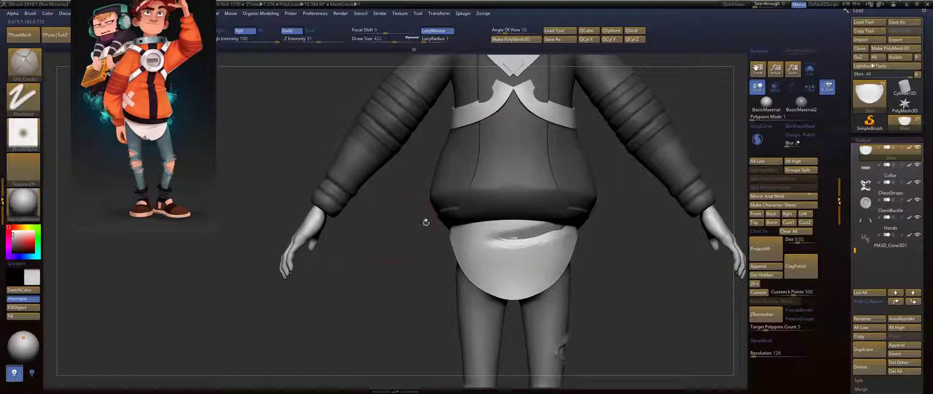
pyautogui.moveTo(568, 221)
pyautogui.keyDown('shift'); pyautogui.mouseDown()
pyautogui.moveTo(485, 236)
pyautogui.moveTo(565, 223)
pyautogui.mouseUp(); pyautogui.keyUp('shift')
pyautogui.hotkey('ctrl', 'z')
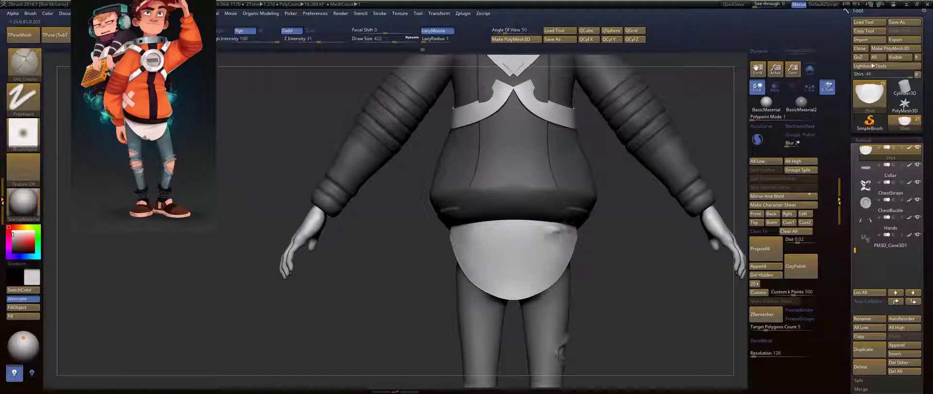
pyautogui.moveTo(488, 239); pyautogui.dragTo(565, 224)
pyautogui.moveTo(507, 249)
pyautogui.keyDown('shift'); pyautogui.mouseDown()
pyautogui.moveTo(552, 219)
pyautogui.moveTo(495, 226)
pyautogui.mouseUp(); pyautogui.keyUp('shift')
pyautogui.hotkey('ctrl', 'z')
pyautogui.hotkey('ctrl', 'z')
# Sculpt a diagonal fold from the upper side across the back of the shirt with Orb_Cracks at draw size 318.
pyautogui.press('s')
pyautogui.moveTo(550, 224); pyautogui.dragTo(566, 225)
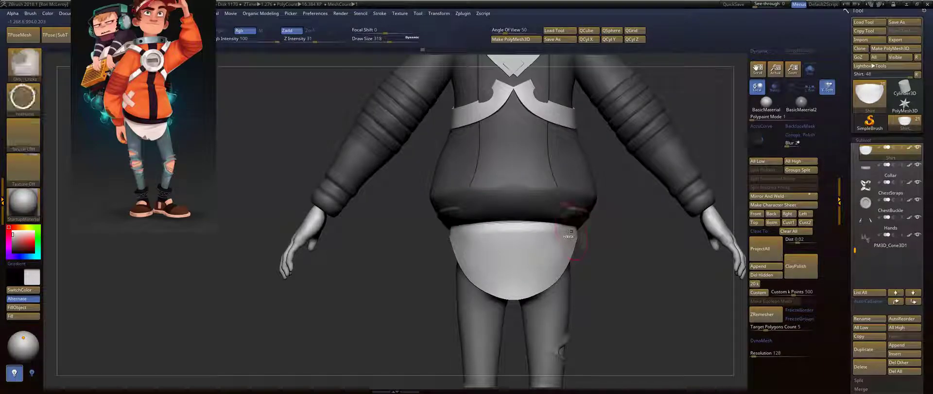
pyautogui.hotkey('ctrl', 'z')
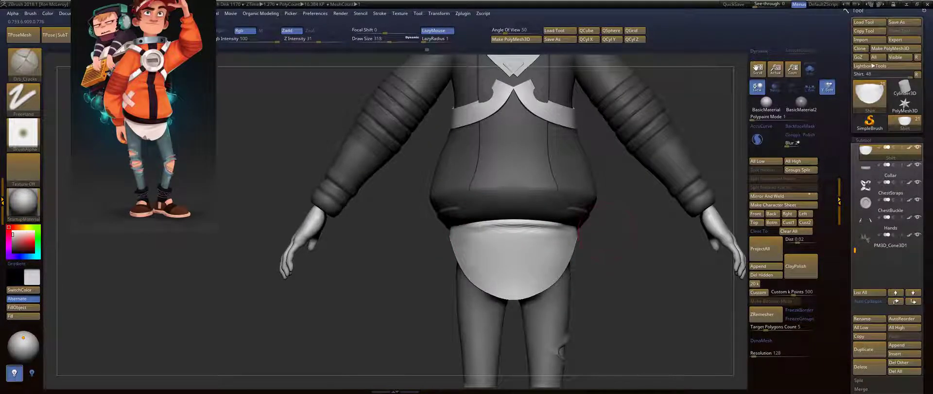
pyautogui.moveTo(631, 272); pyautogui.dragTo(593, 270)
pyautogui.moveTo(577, 227)
pyautogui.mouseDown()
pyautogui.moveTo(526, 270)
pyautogui.moveTo(534, 260)
pyautogui.mouseUp()
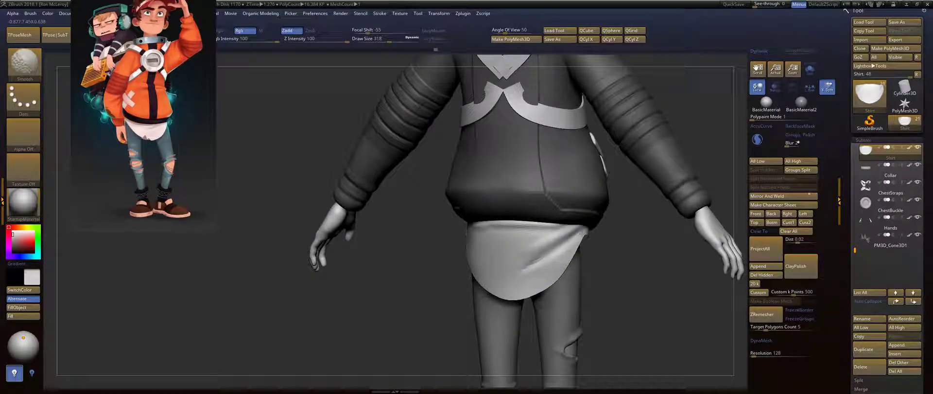
pyautogui.moveTo(596, 234); pyautogui.dragTo(583, 235, button='right')
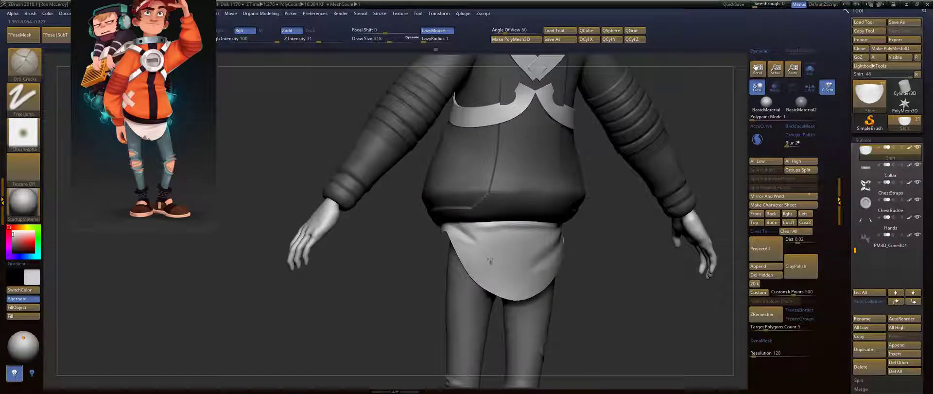
# Smooth the folds on the opposite side of the shirt's back and beneath the jacket hem.
pyautogui.press('shift')
pyautogui.keyDown('shift'); pyautogui.moveTo(449, 227); pyautogui.dragTo(456, 232); pyautogui.keyUp('shift')
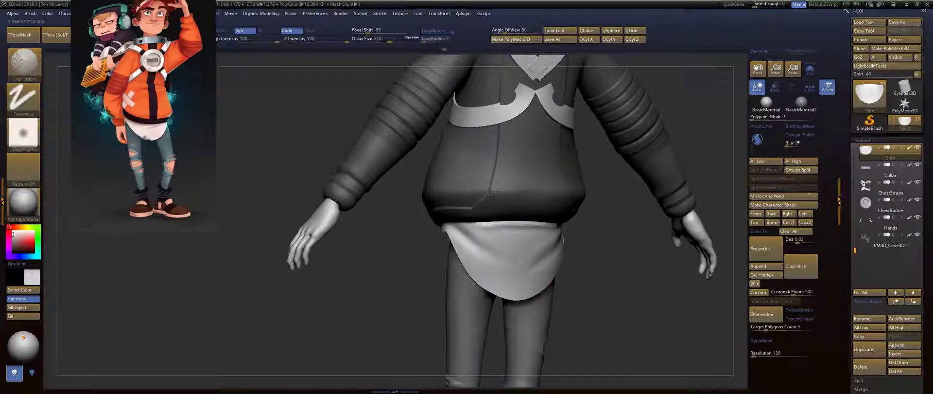
pyautogui.press('shift')
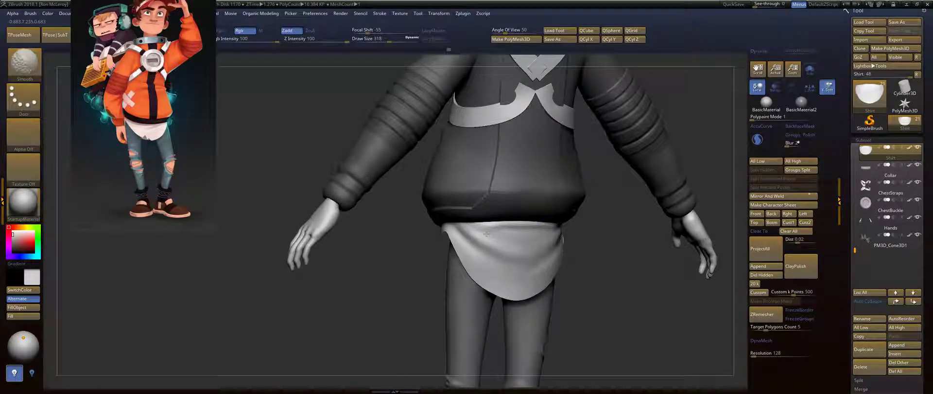
pyautogui.moveTo(545, 223)
pyautogui.mouseDown(button='right')
pyautogui.moveTo(581, 226)
pyautogui.moveTo(557, 231)
pyautogui.mouseUp(button='right')
pyautogui.press('shift')
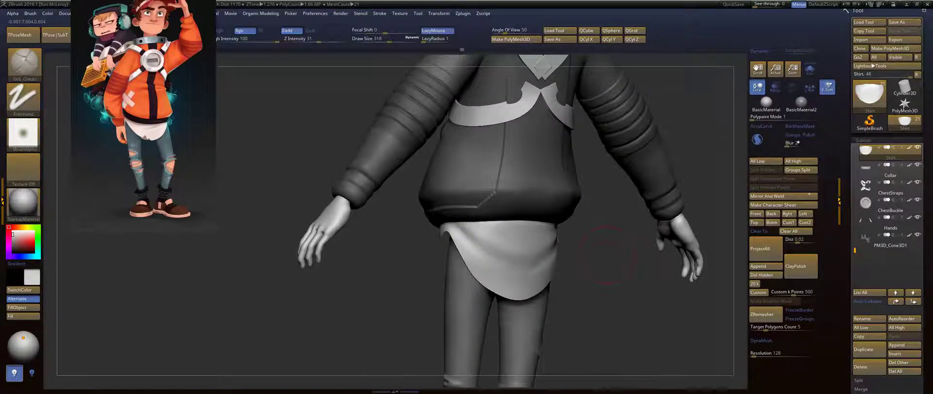
# Examine the shirt folds from the sides and front, and check them against the full figure.
pyautogui.moveTo(584, 280); pyautogui.dragTo(680, 280, button='right')
pyautogui.press('shift')
pyautogui.moveTo(563, 277); pyautogui.dragTo(602, 265, button='right')
pyautogui.press('shift')
pyautogui.keyDown('alt'); pyautogui.moveTo(603, 265); pyautogui.dragTo(594, 197, button='right'); pyautogui.keyUp('alt')
pyautogui.moveTo(594, 197); pyautogui.dragTo(579, 190, button='right')
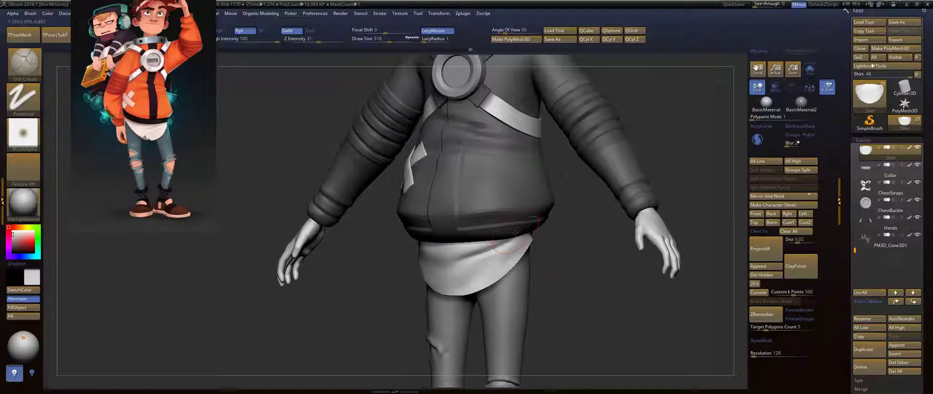
pyautogui.press('shift')
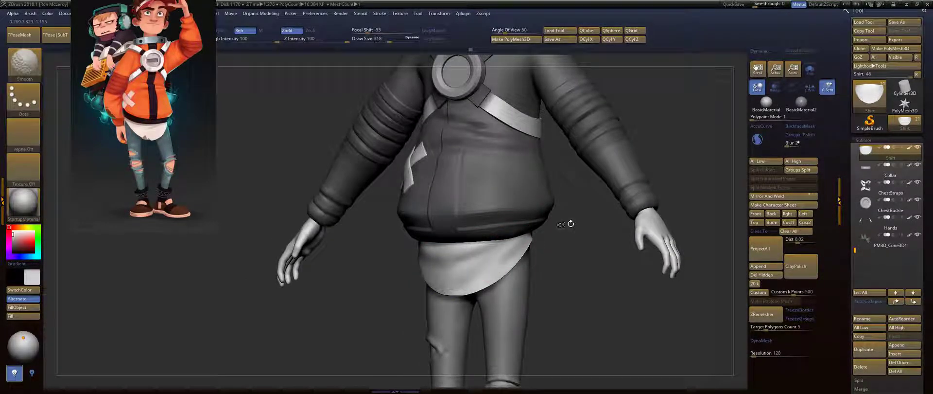
pyautogui.moveTo(570, 224)
pyautogui.keyDown('shift'); pyautogui.mouseDown(button='right')
pyautogui.moveTo(592, 267)
pyautogui.moveTo(585, 277)
pyautogui.moveTo(578, 233)
pyautogui.moveTo(627, 213)
pyautogui.moveTo(590, 214)
pyautogui.moveTo(578, 177)
pyautogui.moveTo(605, 215)
pyautogui.moveTo(591, 197)
pyautogui.mouseUp(button='right'); pyautogui.keyUp('shift')
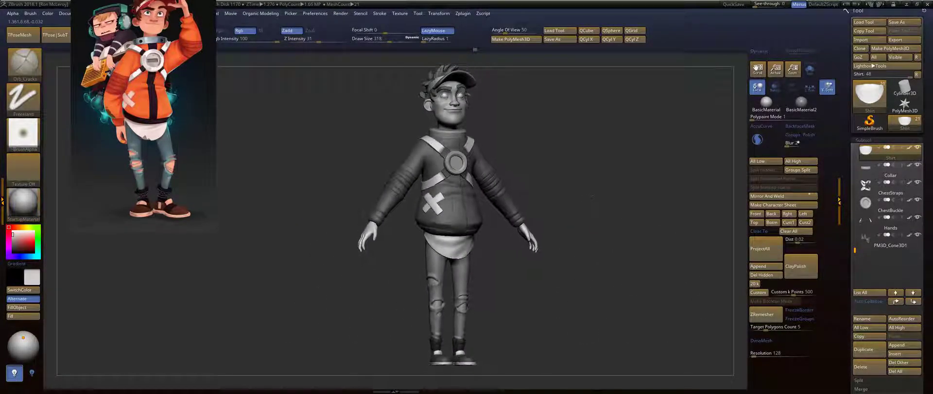
pyautogui.moveTo(592, 197); pyautogui.dragTo(530, 154)
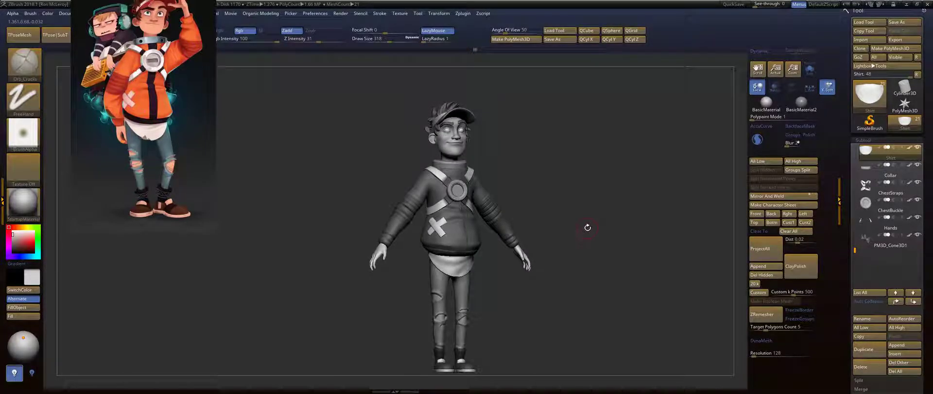
pyautogui.moveTo(587, 228); pyautogui.dragTo(557, 226)
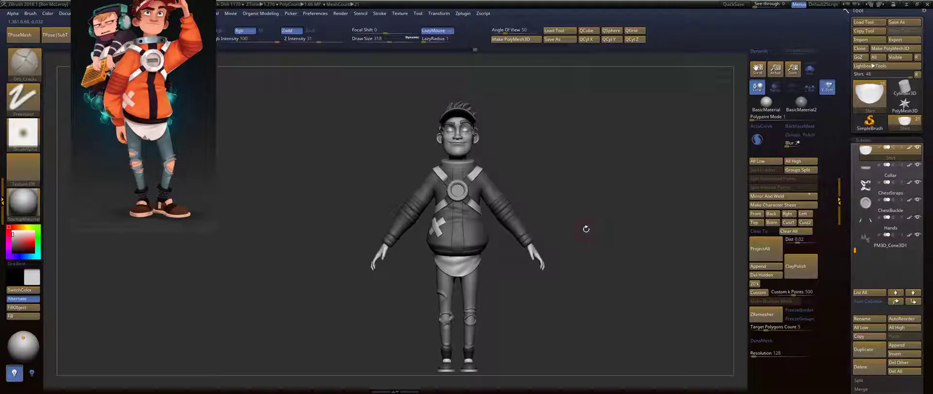
pyautogui.keyDown('ctrl'); pyautogui.moveTo(585, 229); pyautogui.dragTo(591, 239, button='right'); pyautogui.keyUp('ctrl')
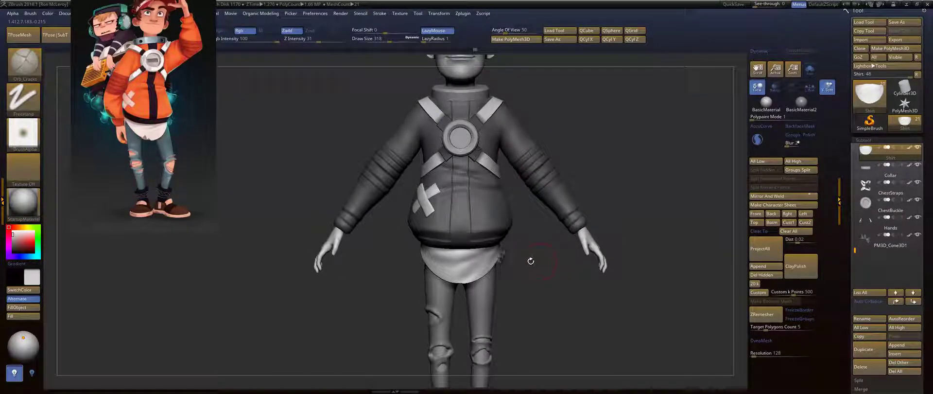
# Switch to the Move brush and drop the shirt to its lowest subdivision level.
pyautogui.press('b')
pyautogui.press('s')
pyautogui.press('t')
pyautogui.press('shift')
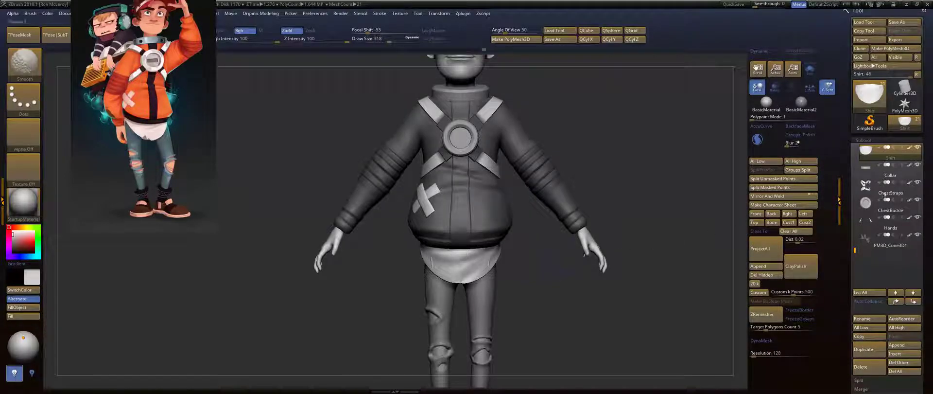
pyautogui.moveTo(855, 249); pyautogui.dragTo(853, 229)
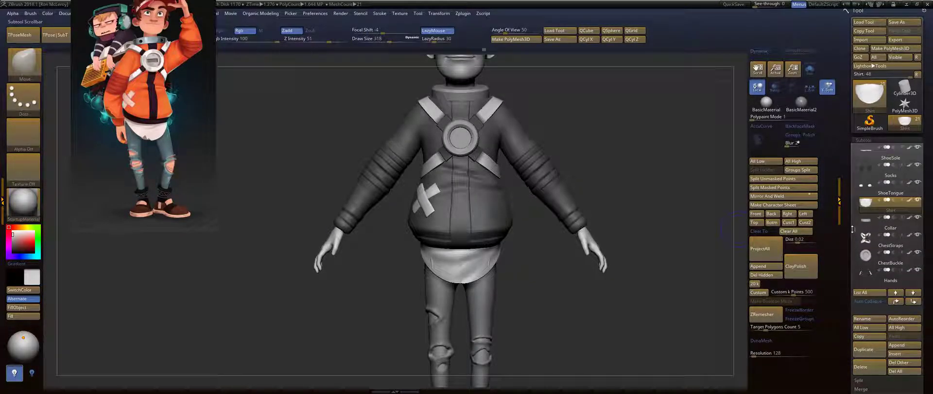
pyautogui.moveTo(714, 204); pyautogui.dragTo(564, 191)
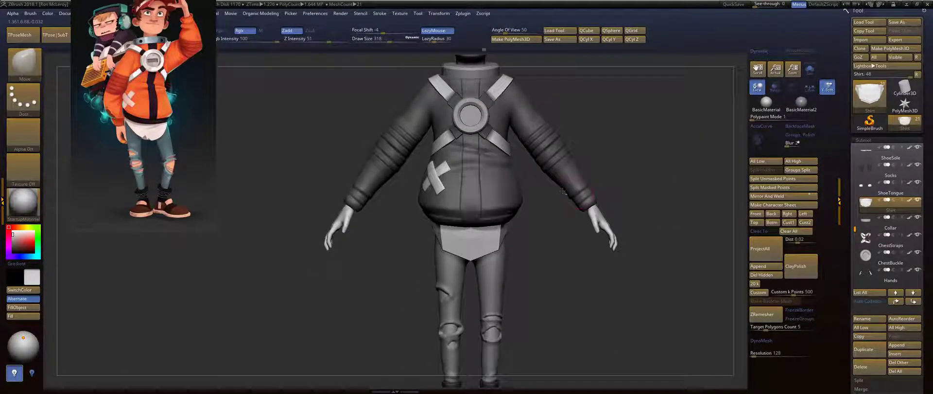
# Enlarge the Move brush and pull the shirt's back panel wider and its hem lower.
pyautogui.press('s')
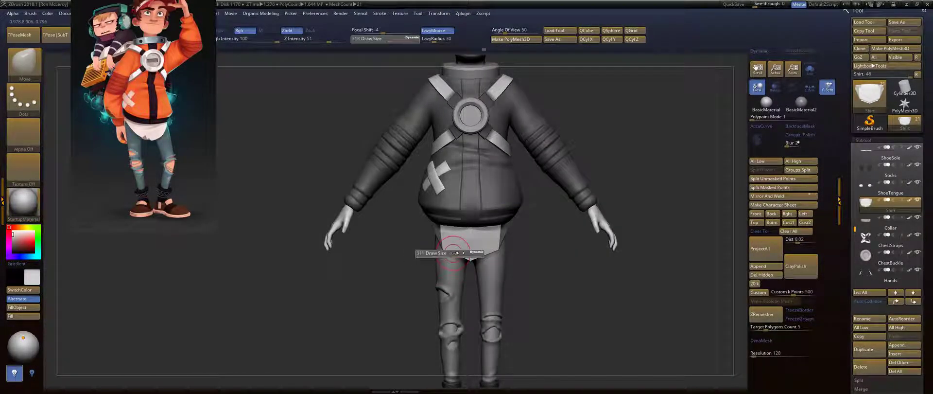
pyautogui.moveTo(456, 253)
pyautogui.mouseDown()
pyautogui.moveTo(444, 237)
pyautogui.moveTo(444, 261)
pyautogui.mouseUp()
pyautogui.press('s')
pyautogui.keyDown('shift'); pyautogui.moveTo(370, 272); pyautogui.dragTo(479, 270); pyautogui.keyUp('shift')
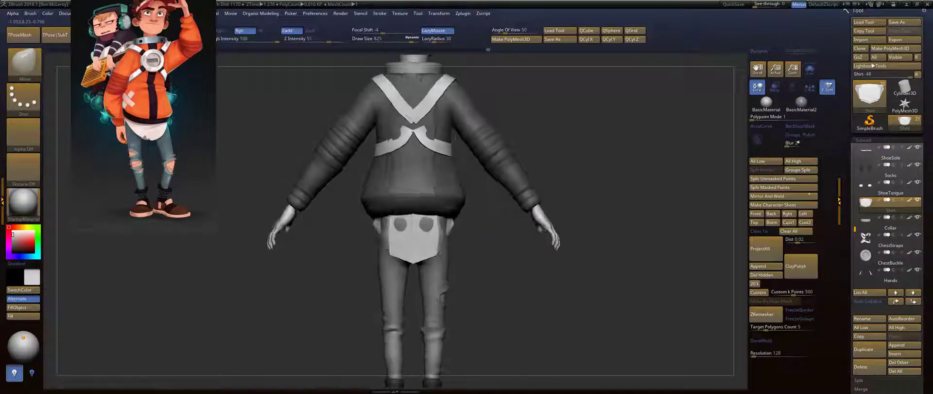
pyautogui.moveTo(450, 245)
pyautogui.mouseDown()
pyautogui.moveTo(452, 258)
pyautogui.moveTo(414, 276)
pyautogui.mouseUp()
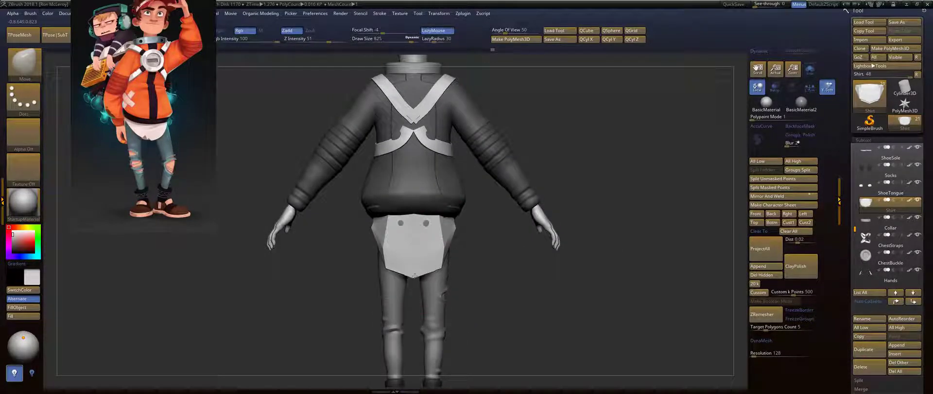
# Shrink the Move brush to draw size 234 and reshape the shirt's side edges beneath the jacket hem.
pyautogui.press('s')
pyautogui.moveTo(392, 247); pyautogui.dragTo(378, 246)
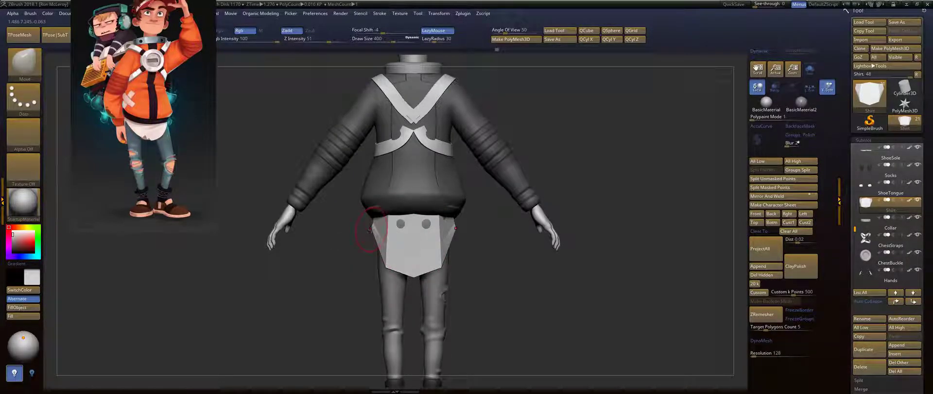
pyautogui.moveTo(344, 249); pyautogui.dragTo(407, 250)
pyautogui.press('s')
pyautogui.moveTo(371, 232)
pyautogui.mouseDown()
pyautogui.moveTo(362, 232)
pyautogui.moveTo(372, 229)
pyautogui.mouseUp()
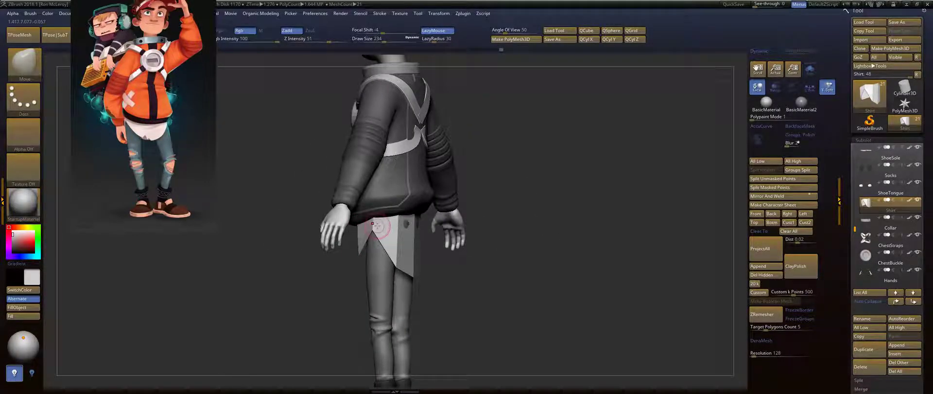
pyautogui.moveTo(373, 231); pyautogui.dragTo(372, 228)
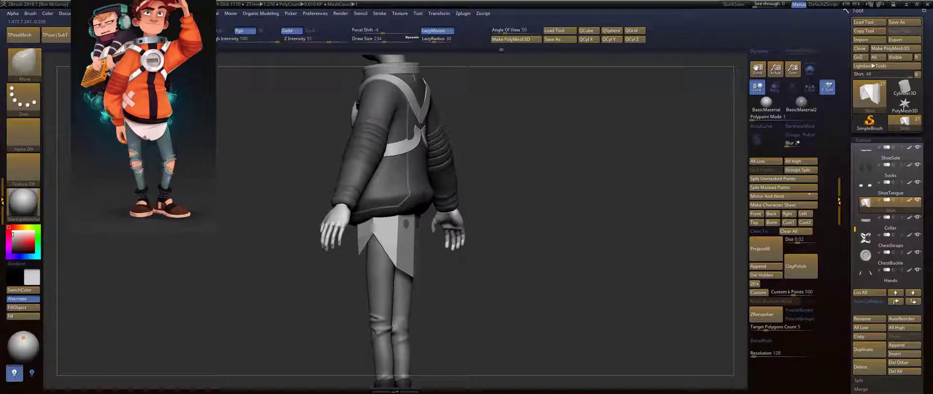
pyautogui.moveTo(475, 262); pyautogui.dragTo(469, 258)
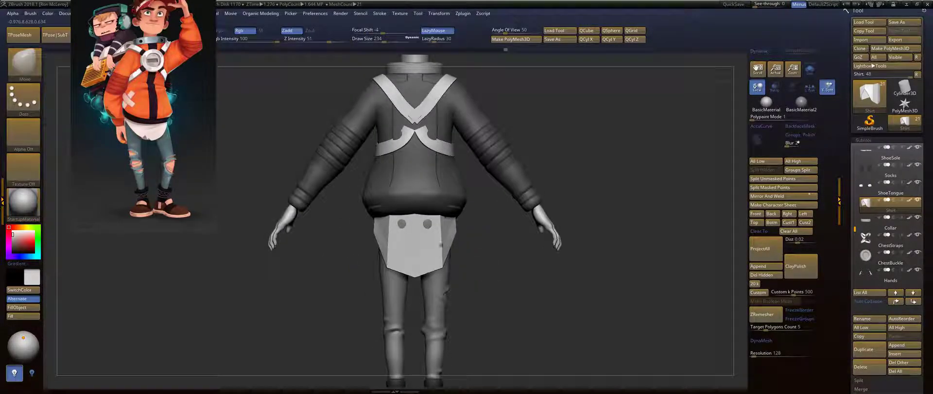
# Inspect the shirt's wireframe from behind at a higher subdivision level and enable double-sided display for the shirt.
pyautogui.hotkey('shift', 'f')
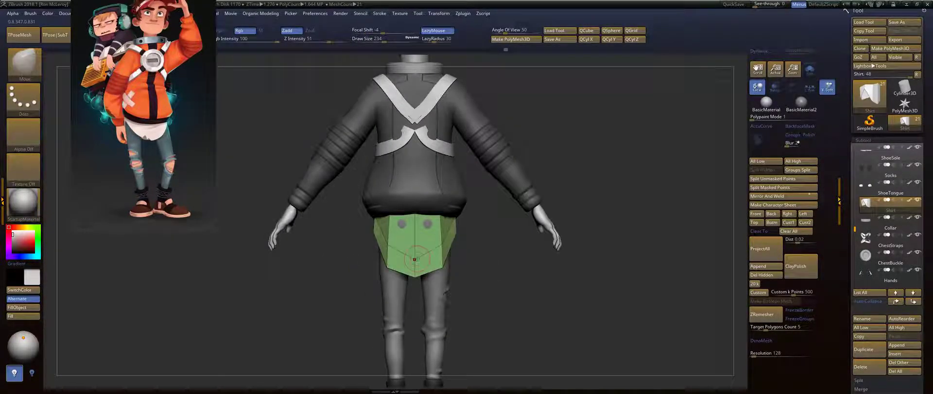
pyautogui.moveTo(416, 252)
pyautogui.keyDown('alt'); pyautogui.mouseDown()
pyautogui.moveTo(416, 260)
pyautogui.moveTo(390, 244)
pyautogui.mouseUp(); pyautogui.keyUp('alt')
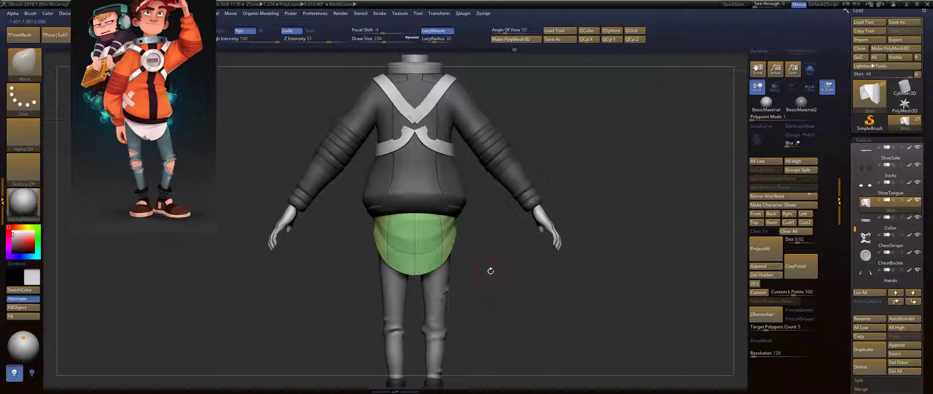
pyautogui.moveTo(489, 271)
pyautogui.mouseDown()
pyautogui.moveTo(540, 275)
pyautogui.moveTo(468, 293)
pyautogui.moveTo(506, 293)
pyautogui.moveTo(486, 284)
pyautogui.moveTo(491, 279)
pyautogui.moveTo(475, 284)
pyautogui.moveTo(470, 268)
pyautogui.moveTo(559, 277)
pyautogui.moveTo(473, 282)
pyautogui.moveTo(491, 282)
pyautogui.mouseUp()
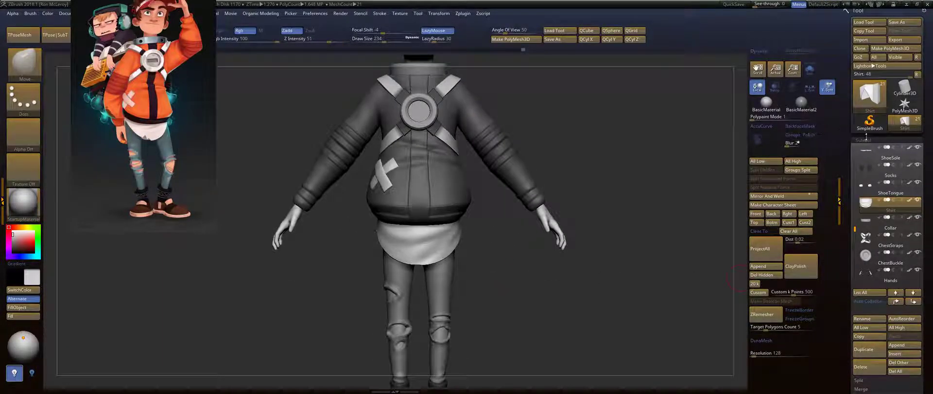
pyautogui.click(865, 140)
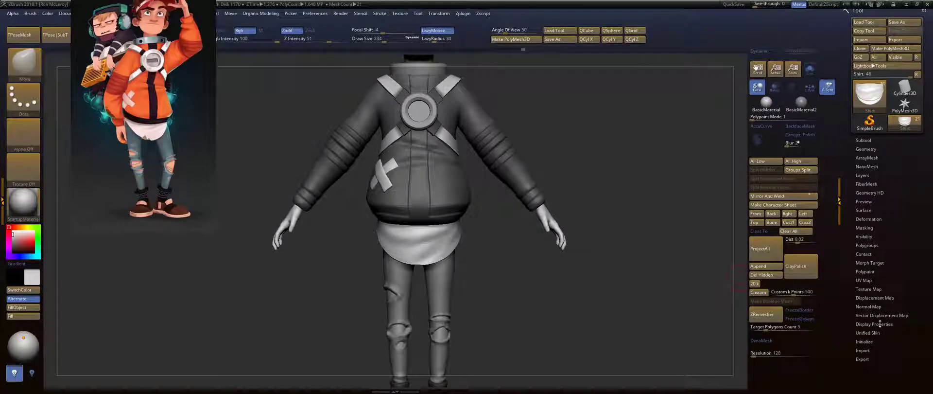
pyautogui.click(875, 324)
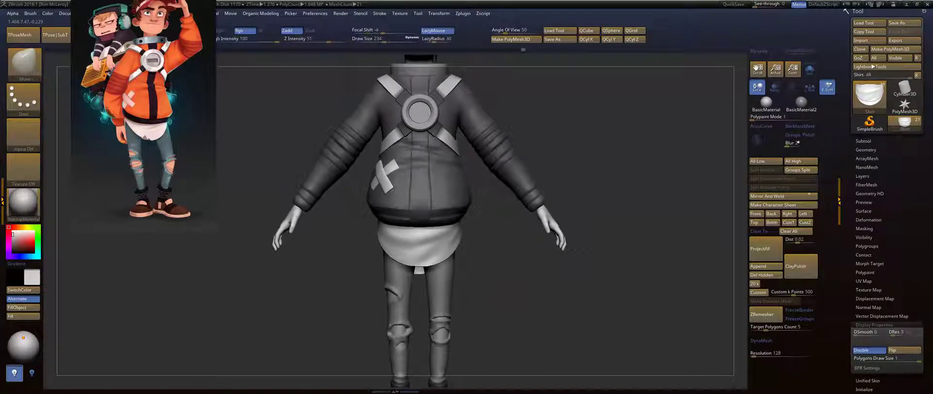
# Reselect the Move brush, enlarge it to draw size 794 and adjust the shirt's overall hem, checking front and back.
pyautogui.moveTo(540, 247)
pyautogui.mouseDown()
pyautogui.moveTo(524, 283)
pyautogui.moveTo(545, 283)
pyautogui.mouseUp()
pyautogui.press('b')
pyautogui.press('m')
pyautogui.press('v')
pyautogui.press('s')
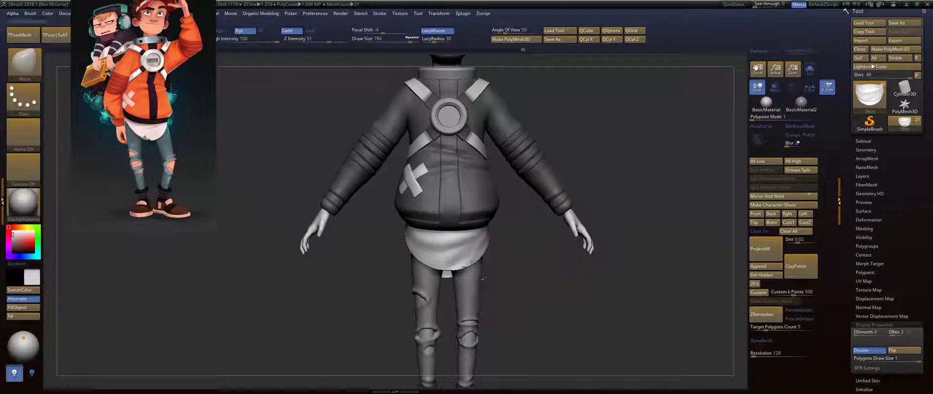
pyautogui.moveTo(441, 285); pyautogui.dragTo(495, 279)
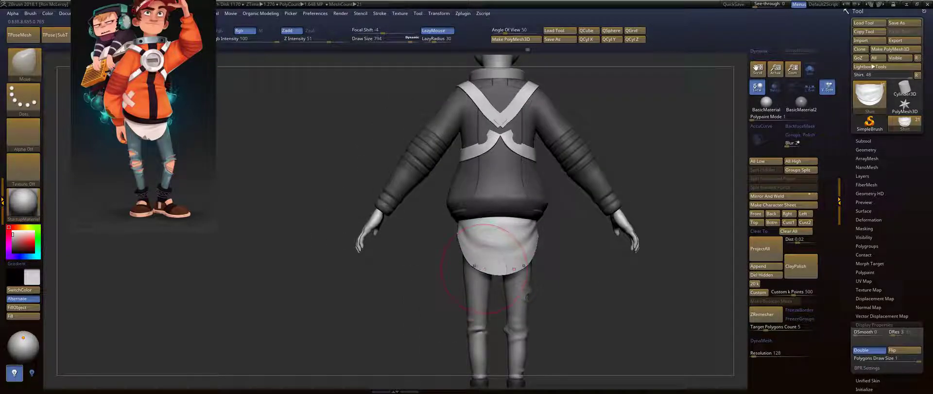
pyautogui.moveTo(573, 285); pyautogui.dragTo(625, 285)
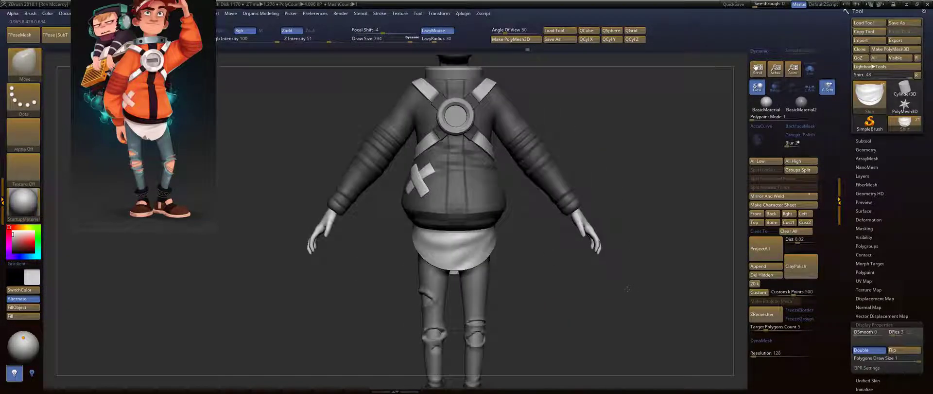
# Reduce the Move brush in stages to draw size 484 and refine the curve of the shirt's front hem.
pyautogui.moveTo(544, 303)
pyautogui.mouseDown()
pyautogui.moveTo(550, 295)
pyautogui.moveTo(555, 310)
pyautogui.moveTo(552, 294)
pyautogui.moveTo(533, 294)
pyautogui.mouseUp()
pyautogui.press('[')
pyautogui.press('[')
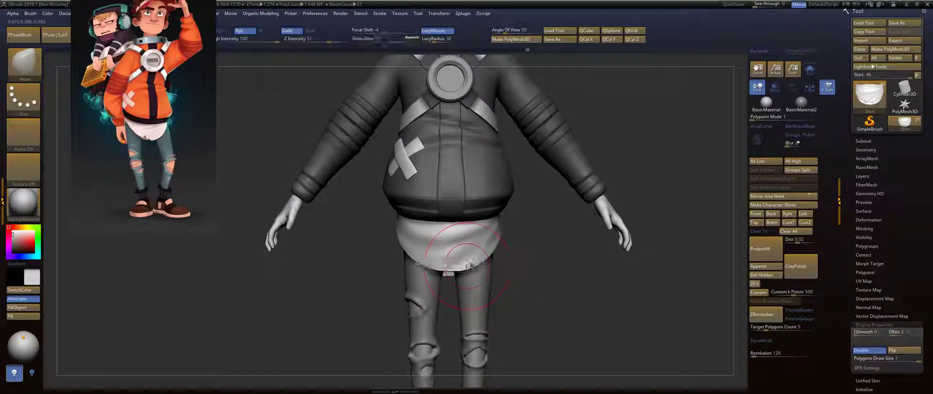
pyautogui.moveTo(475, 265); pyautogui.dragTo(473, 260)
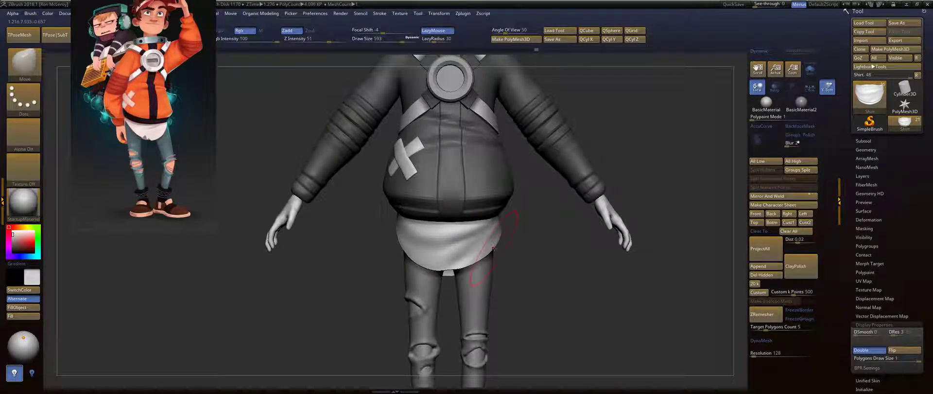
pyautogui.press('[')
pyautogui.press('[')
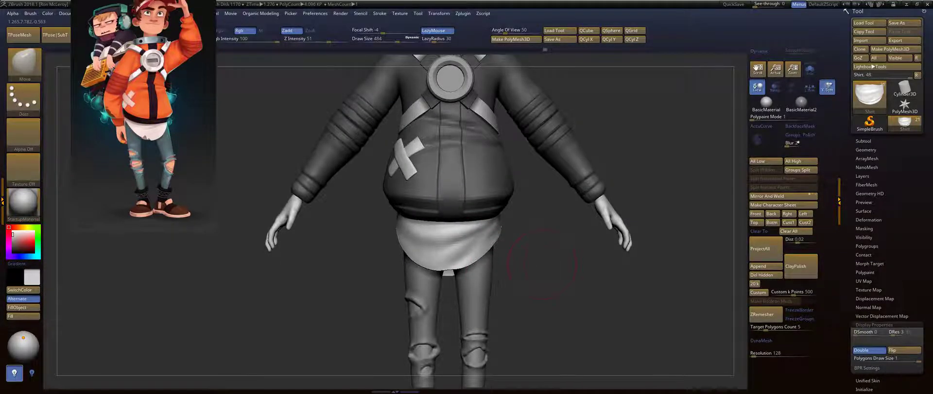
# Set the Move brush to draw size 585 and refine the shirt's back hem and side edge beneath the jacket.
pyautogui.keyDown('shift'); pyautogui.moveTo(559, 272); pyautogui.dragTo(680, 272); pyautogui.keyUp('shift')
pyautogui.press('s')
pyautogui.moveTo(495, 260)
pyautogui.mouseDown()
pyautogui.moveTo(506, 259)
pyautogui.moveTo(495, 269)
pyautogui.mouseUp()
pyautogui.press('s')
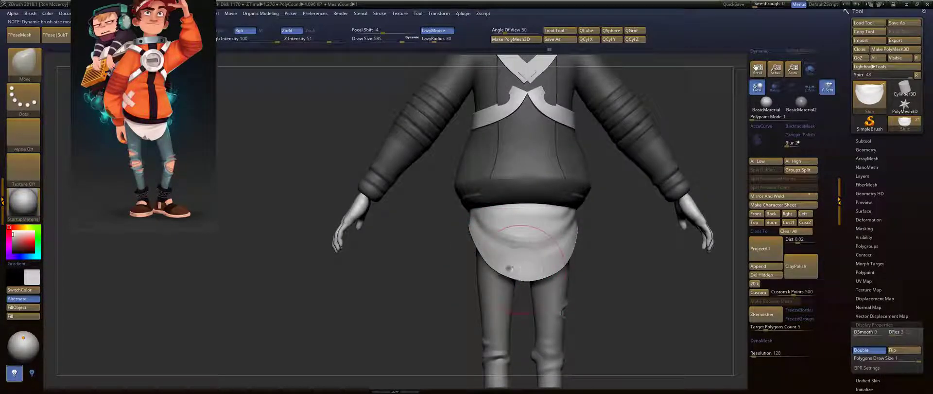
pyautogui.moveTo(509, 268); pyautogui.dragTo(547, 258, button='right')
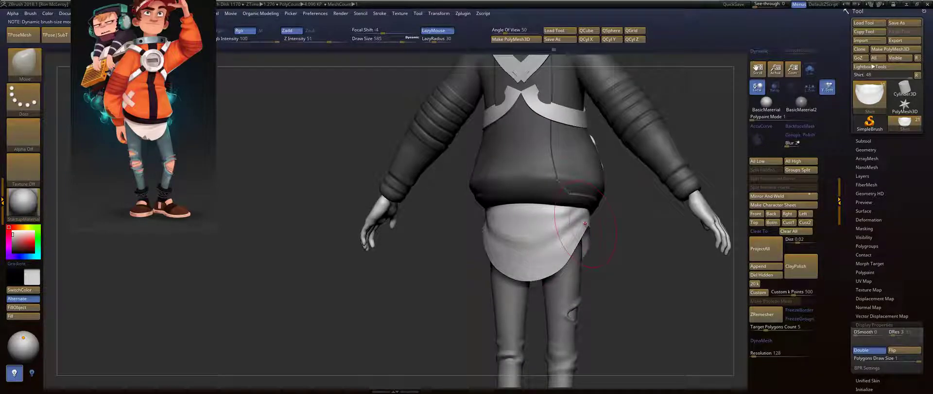
pyautogui.moveTo(586, 216); pyautogui.dragTo(575, 215)
pyautogui.moveTo(516, 224)
pyautogui.mouseDown(button='right')
pyautogui.moveTo(581, 222)
pyautogui.moveTo(510, 218)
pyautogui.moveTo(500, 221)
pyautogui.moveTo(549, 225)
pyautogui.moveTo(505, 230)
pyautogui.mouseUp(button='right')
pyautogui.moveTo(586, 235); pyautogui.dragTo(573, 214, button='right')
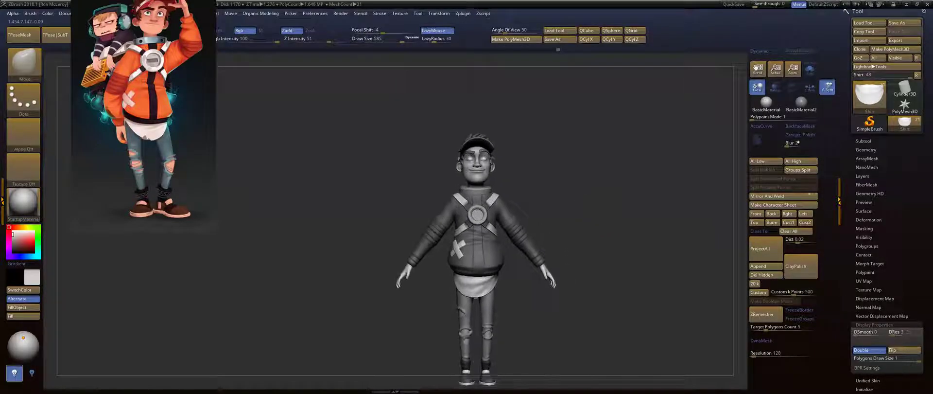
# Bring the whole concept art into view beside the model and compare the figure's proportions and shirt shape.
pyautogui.keyDown('ctrl'); pyautogui.moveTo(667, 235); pyautogui.dragTo(488, 157, button='right'); pyautogui.keyUp('ctrl')
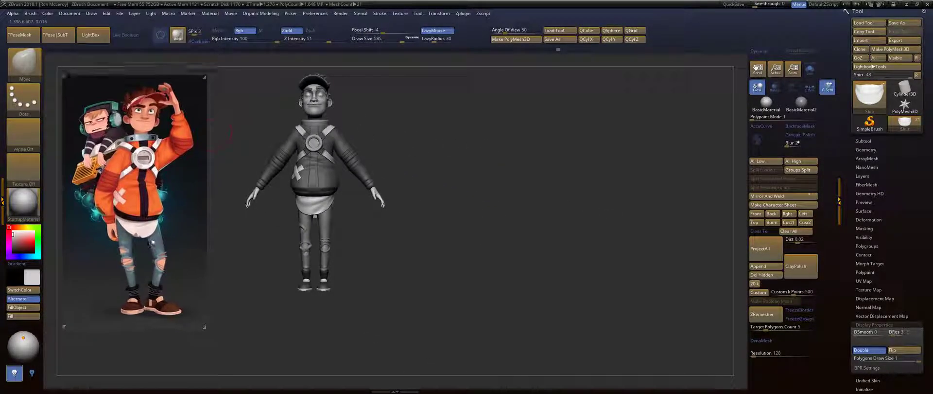
pyautogui.moveTo(476, 199); pyautogui.dragTo(519, 338)
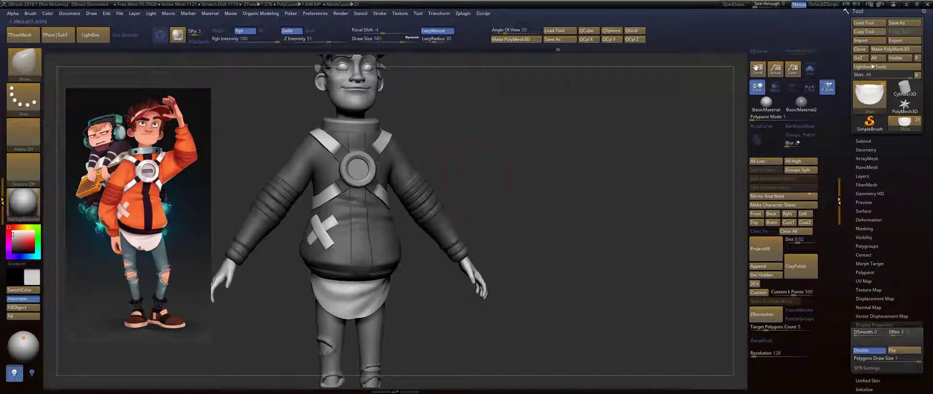
pyautogui.keyDown('alt'); pyautogui.moveTo(471, 171); pyautogui.dragTo(509, 216); pyautogui.keyUp('alt')
pyautogui.moveTo(510, 217)
pyautogui.mouseDown()
pyautogui.moveTo(504, 202)
pyautogui.moveTo(574, 167)
pyautogui.moveTo(576, 150)
pyautogui.mouseUp()
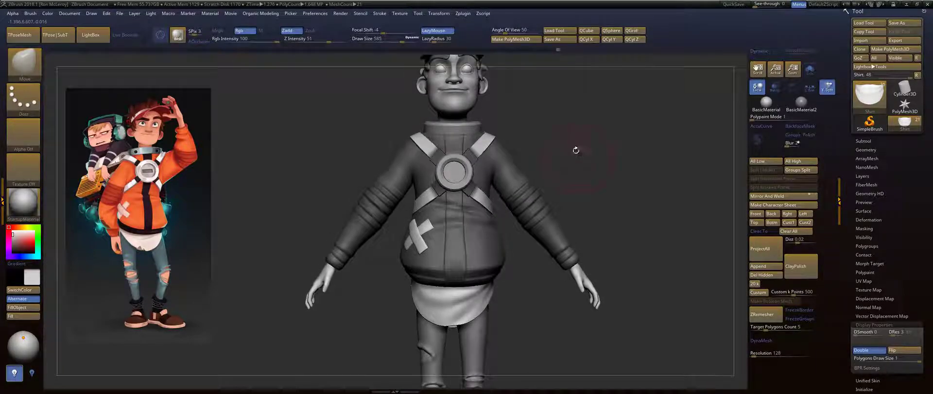
pyautogui.moveTo(592, 190); pyautogui.dragTo(545, 212)
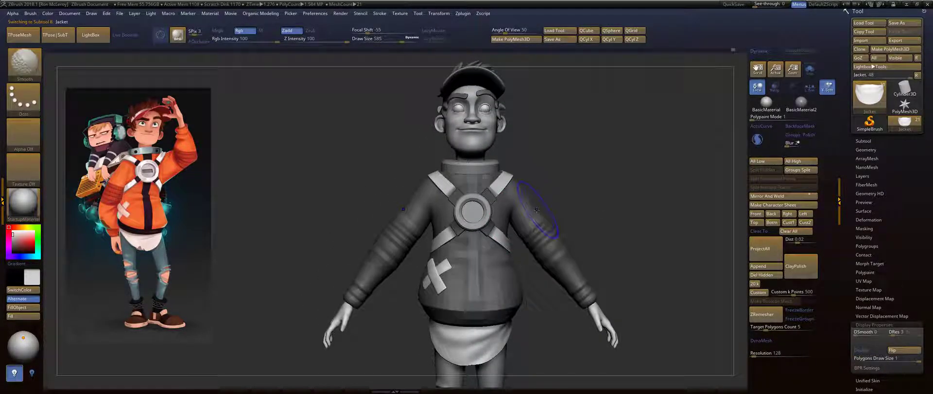
# Select the jacket subtool and raise it to its highest subdivision level.
pyautogui.keyDown('alt'); pyautogui.click(535, 212); pyautogui.keyUp('alt')
pyautogui.press('d')
pyautogui.press('d')
pyautogui.press('d')
pyautogui.press('d')
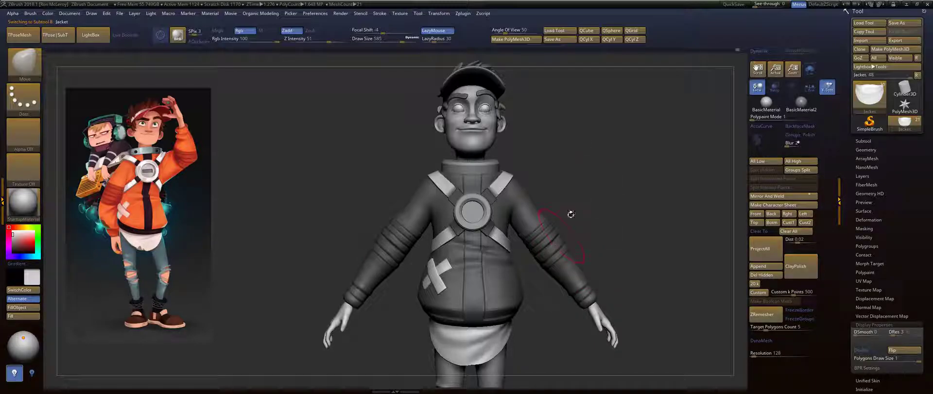
# Examine the jacket and the full figure from the side and front against the concept art.
pyautogui.moveTo(579, 185); pyautogui.dragTo(493, 209)
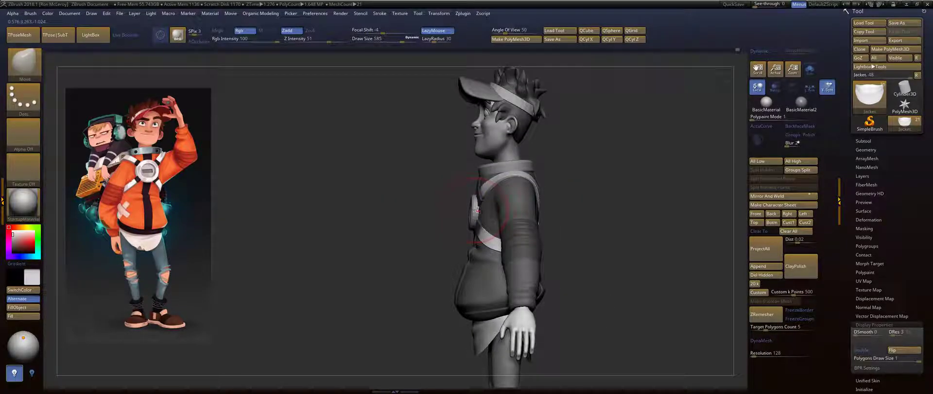
pyautogui.keyDown('shift'); pyautogui.moveTo(554, 219); pyautogui.dragTo(593, 229); pyautogui.keyUp('shift')
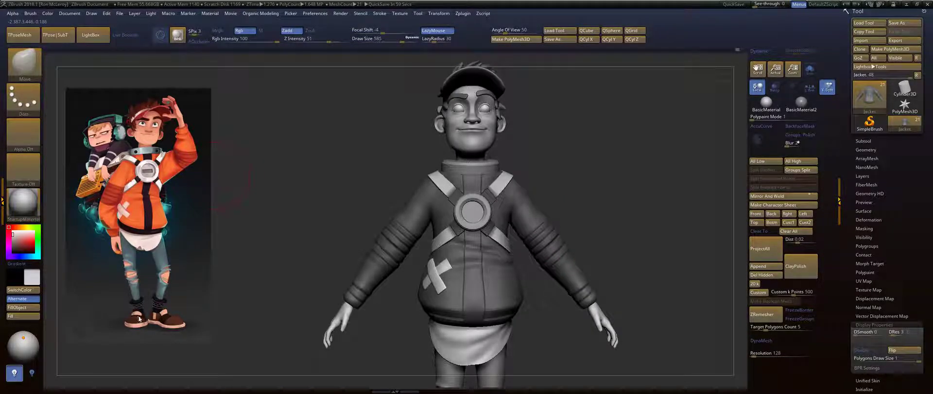
pyautogui.moveTo(596, 200); pyautogui.dragTo(612, 177)
pyautogui.keyDown('alt'); pyautogui.moveTo(620, 152); pyautogui.dragTo(589, 174); pyautogui.keyUp('alt')
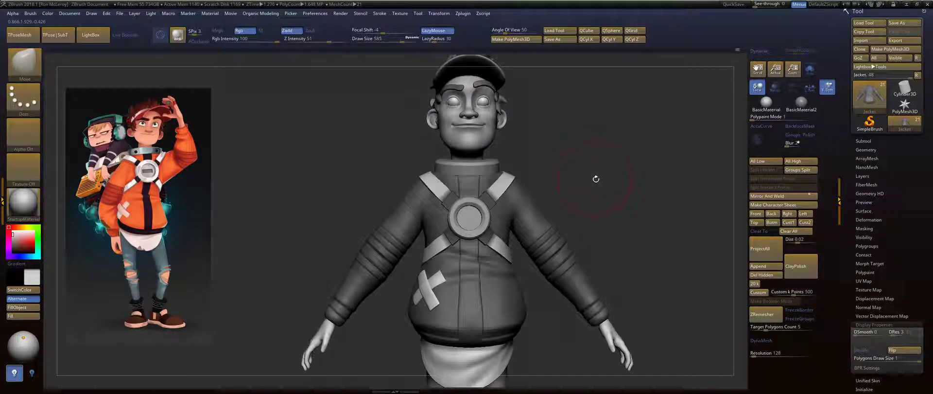
pyautogui.moveTo(605, 184); pyautogui.dragTo(575, 206)
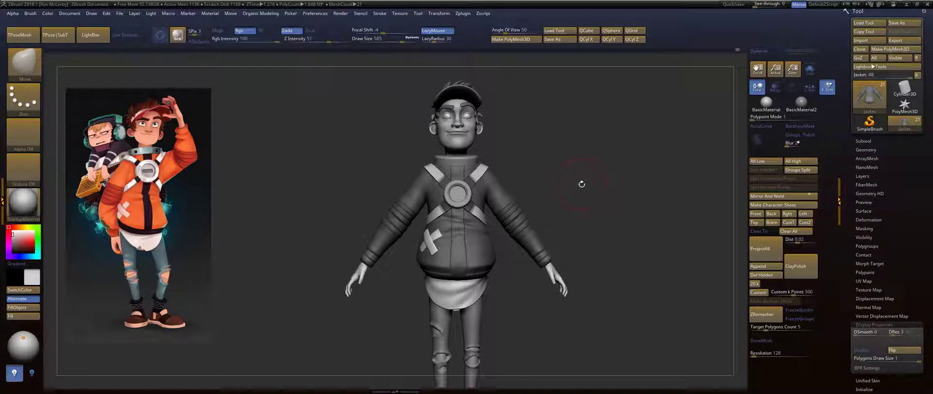
pyautogui.keyDown('alt'); pyautogui.moveTo(572, 184); pyautogui.dragTo(606, 199); pyautogui.keyUp('alt')
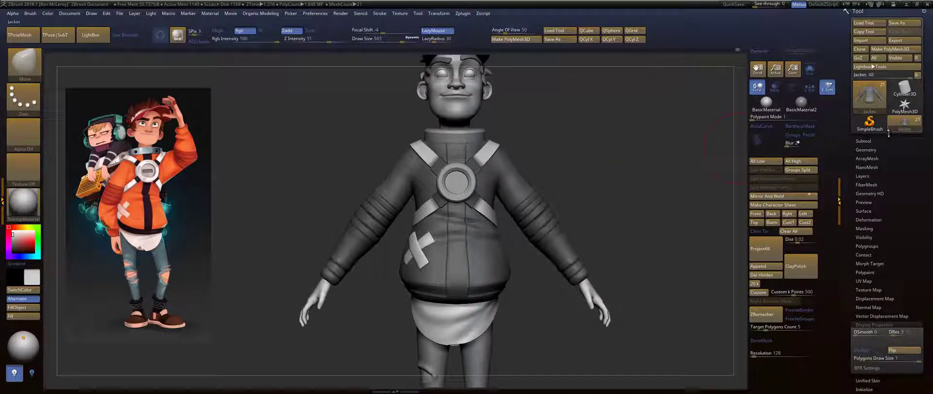
# Save the tool over the existing Puba24_01 file.
pyautogui.click(898, 23)
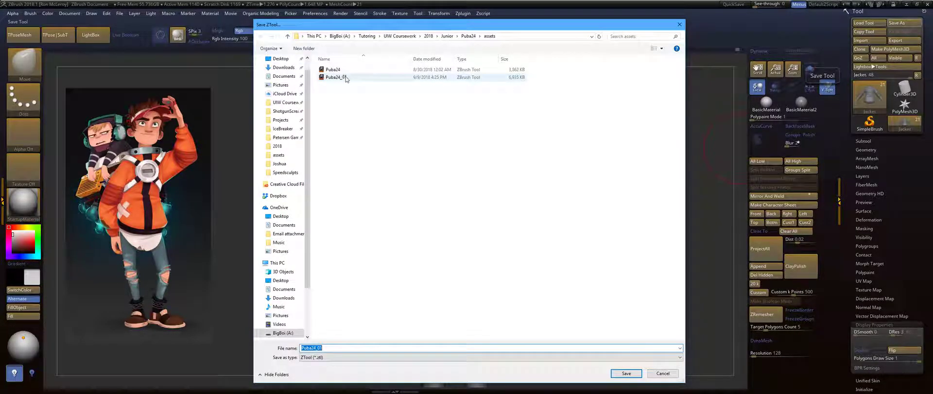
pyautogui.doubleClick(337, 77)
pyautogui.click(484, 203)
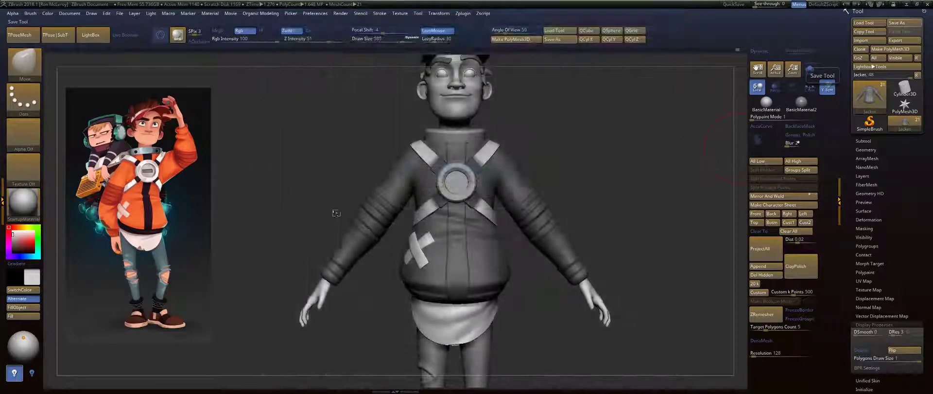
pyautogui.moveTo(596, 165); pyautogui.dragTo(524, 175)
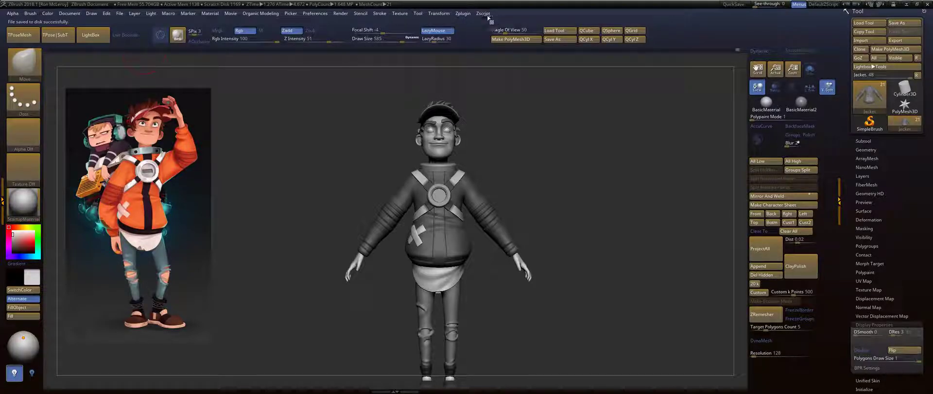
# Open the Transpose Master options and drop all subtools to their lowest subdivision level.
pyautogui.click(466, 14)
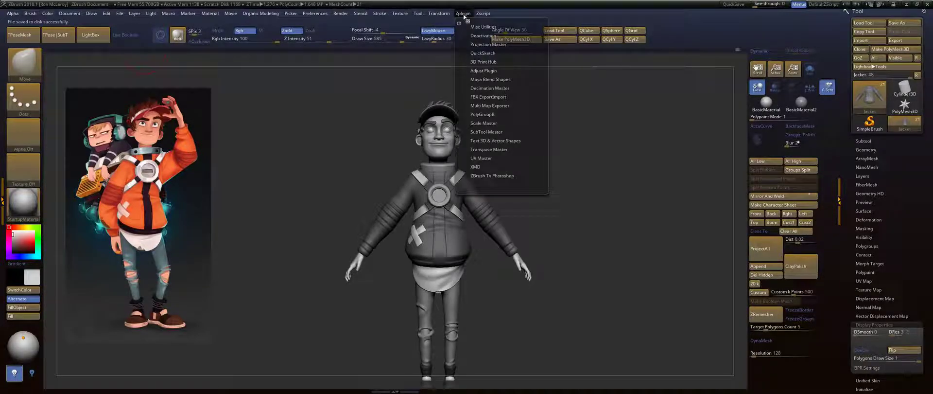
pyautogui.click(490, 149)
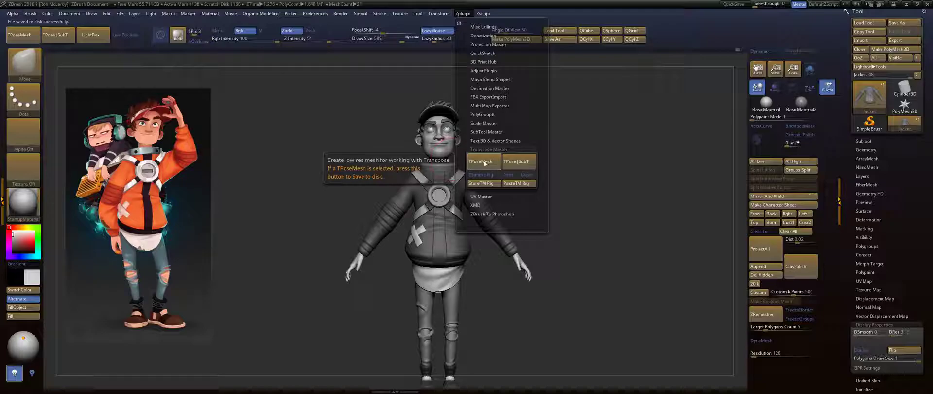
pyautogui.click(519, 162)
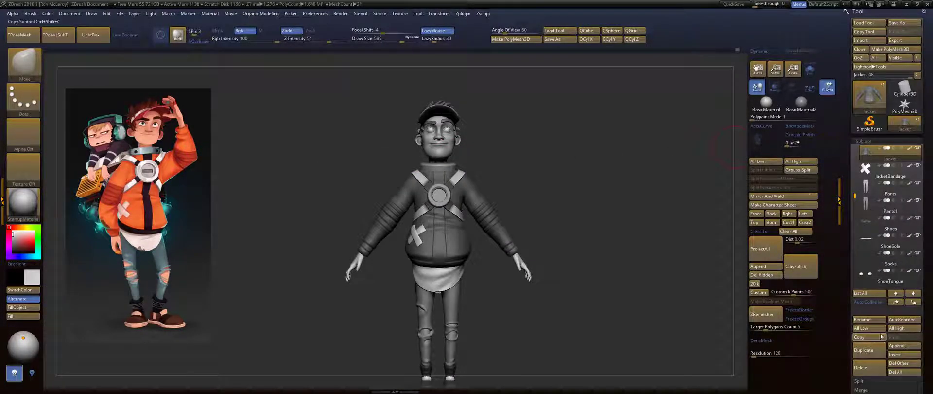
pyautogui.click(873, 329)
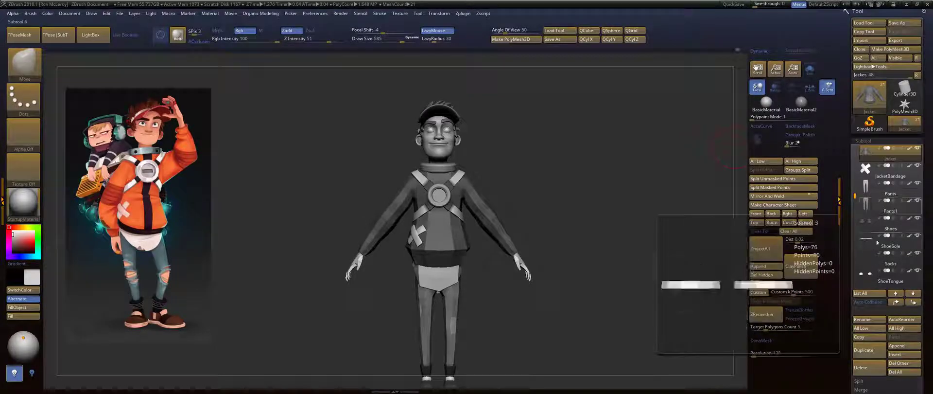
# Combine all subtools into a single posing mesh with Transpose Master's TPoseMesh command.
pyautogui.moveTo(533, 126)
pyautogui.mouseDown()
pyautogui.moveTo(547, 127)
pyautogui.moveTo(533, 119)
pyautogui.mouseUp()
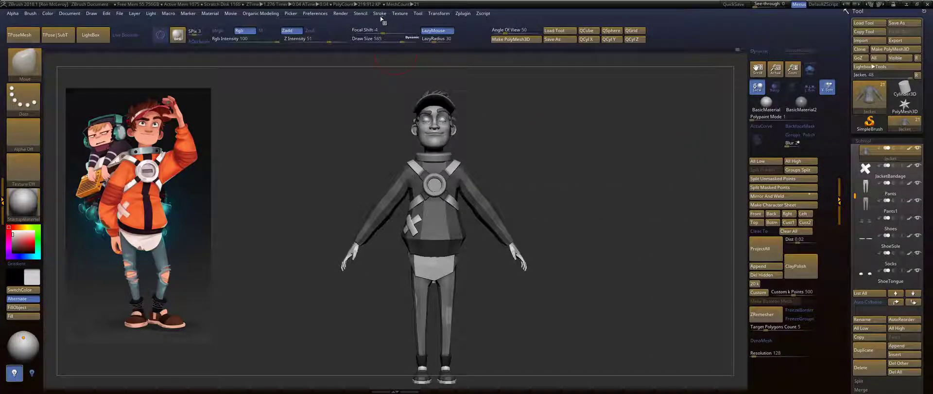
pyautogui.click(316, 14)
pyautogui.moveTo(465, 14)
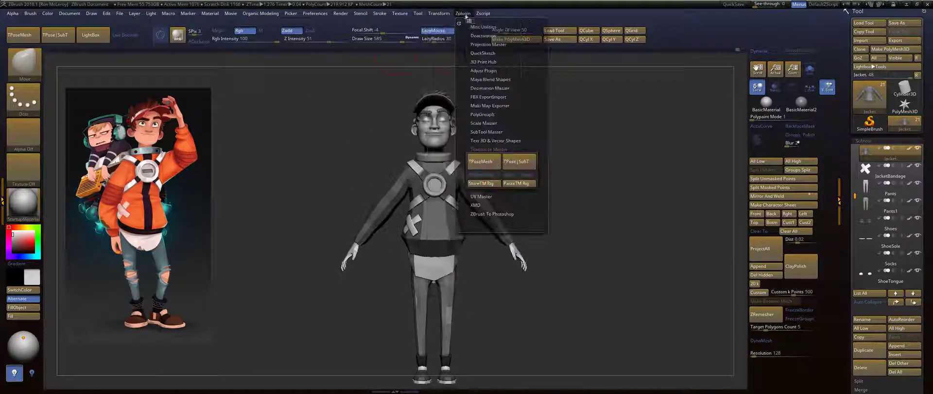
pyautogui.click(485, 162)
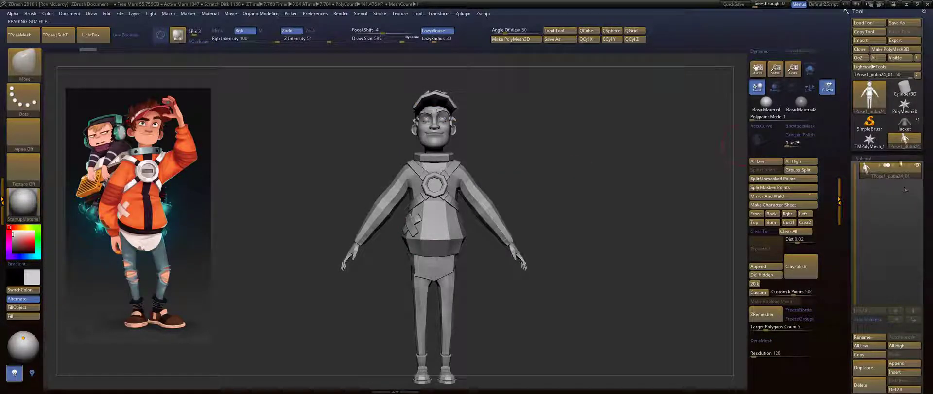
pyautogui.moveTo(907, 145)
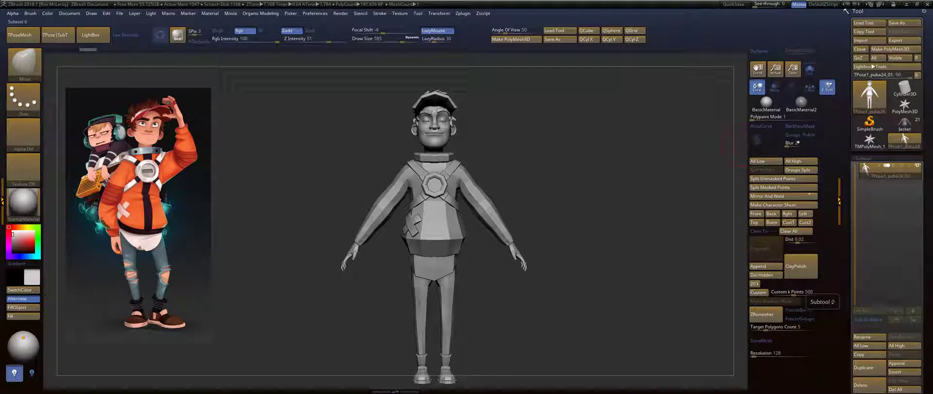
# Show the polygroup wireframe on the posing mesh and inspect the figure from the front and back.
pyautogui.moveTo(528, 185)
pyautogui.mouseDown()
pyautogui.moveTo(508, 189)
pyautogui.moveTo(523, 171)
pyautogui.moveTo(508, 179)
pyautogui.mouseUp()
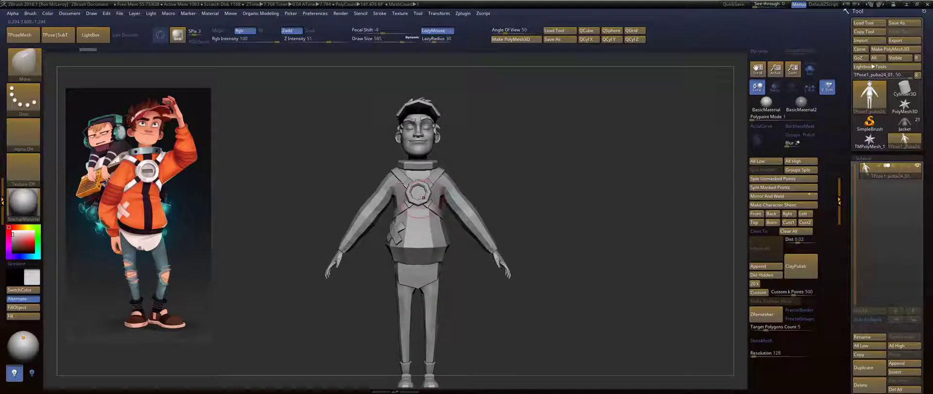
pyautogui.hotkey('shift', 'f')
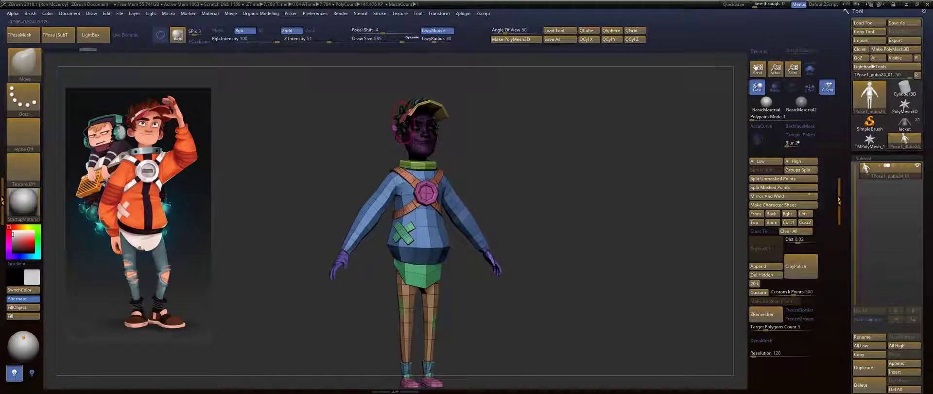
pyautogui.moveTo(516, 136); pyautogui.dragTo(608, 141)
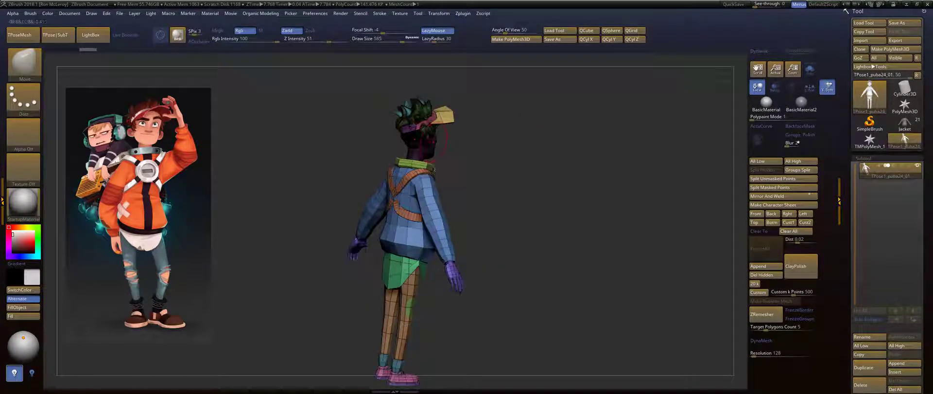
pyautogui.keyDown('shift'); pyautogui.moveTo(529, 202); pyautogui.dragTo(520, 161); pyautogui.keyUp('shift')
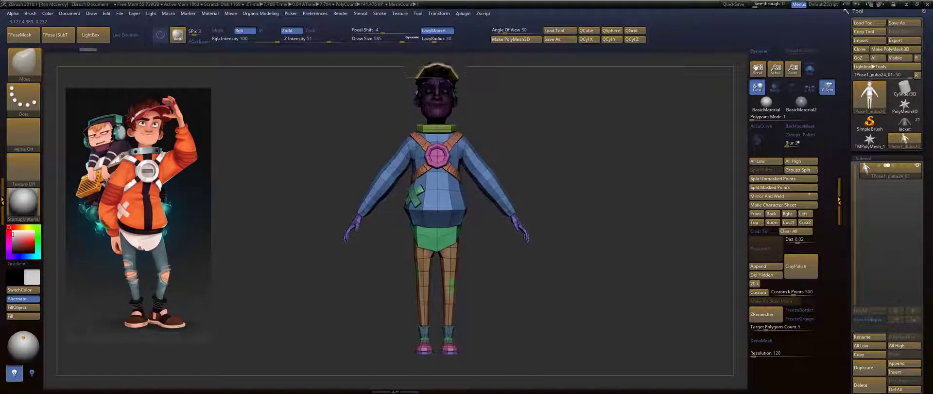
pyautogui.keyDown('alt'); pyautogui.moveTo(540, 139); pyautogui.dragTo(545, 160); pyautogui.keyUp('alt')
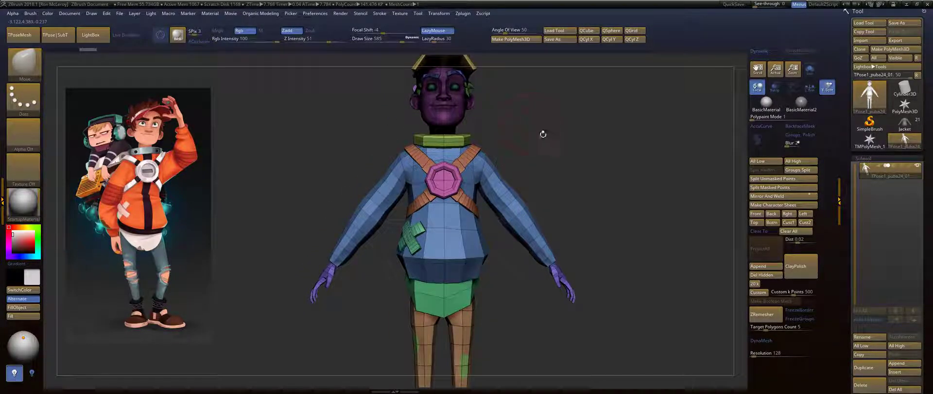
# Place the Transpose gizmo at the character's right shoulder and mask everything except that arm's sleeve with a topological mask.
pyautogui.press('w')
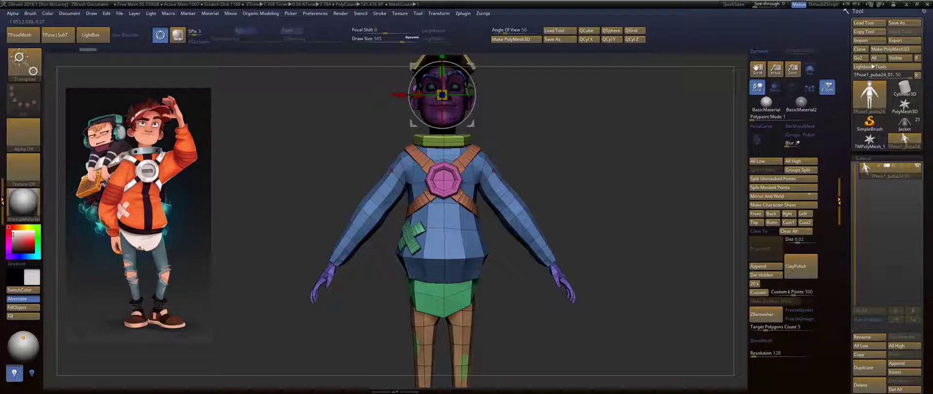
pyautogui.keyDown('ctrl'); pyautogui.moveTo(414, 165); pyautogui.dragTo(387, 194); pyautogui.keyUp('ctrl')
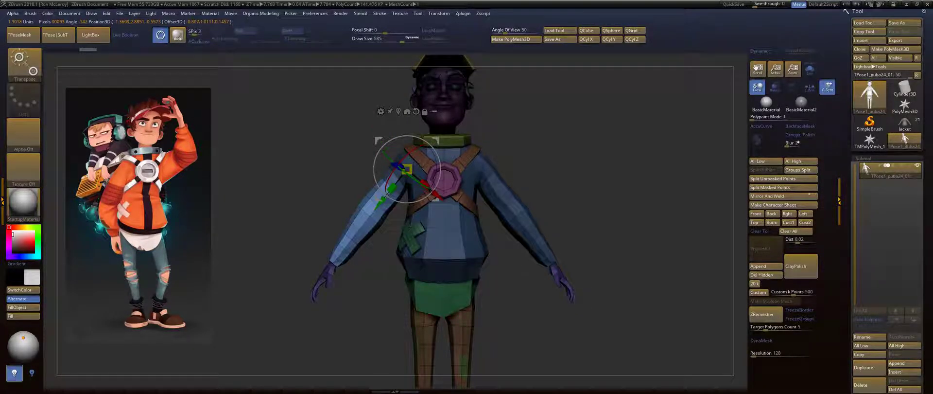
pyautogui.press('q')
pyautogui.moveTo(320, 217)
pyautogui.mouseDown()
pyautogui.moveTo(351, 191)
pyautogui.moveTo(385, 265)
pyautogui.moveTo(431, 298)
pyautogui.moveTo(444, 272)
pyautogui.moveTo(452, 332)
pyautogui.mouseUp()
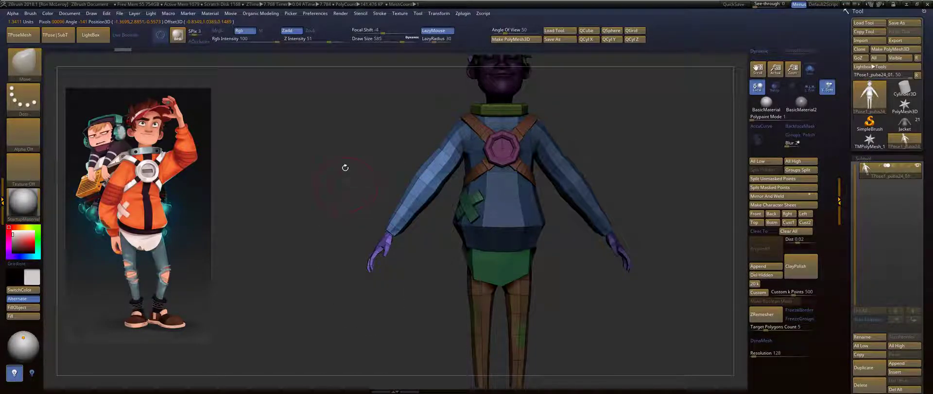
# Isolate the hands, unmask only the character's right hand, and show the whole figure again.
pyautogui.keyDown('alt'); pyautogui.moveTo(363, 148); pyautogui.dragTo(357, 203); pyautogui.keyUp('alt')
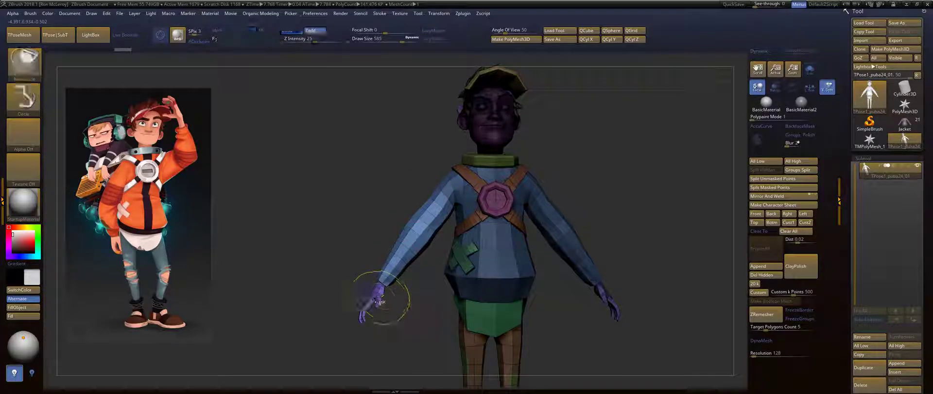
pyautogui.keyDown('ctrl'); pyautogui.keyDown('shift'); pyautogui.click(375, 295); pyautogui.keyUp('shift'); pyautogui.keyUp('ctrl')
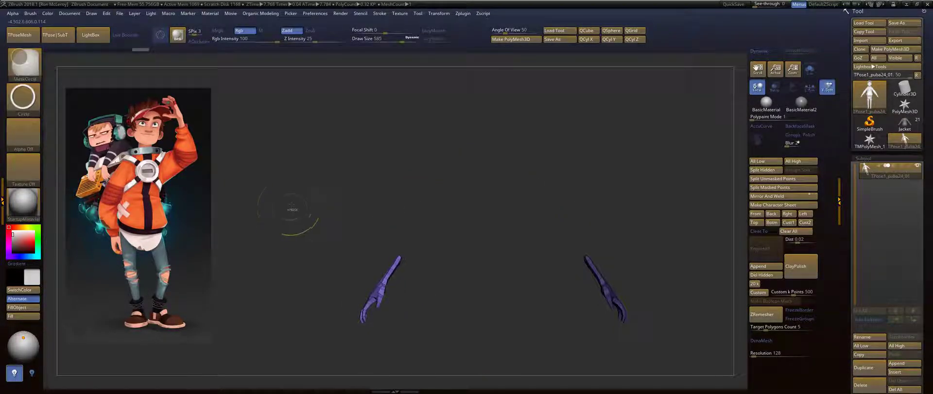
pyautogui.keyDown('ctrl'); pyautogui.moveTo(305, 206); pyautogui.dragTo(455, 359); pyautogui.keyUp('ctrl')
pyautogui.keyDown('ctrl'); pyautogui.click(340, 278); pyautogui.keyUp('ctrl')
pyautogui.keyDown('ctrl'); pyautogui.moveTo(322, 202); pyautogui.dragTo(458, 372); pyautogui.keyUp('ctrl')
pyautogui.keyDown('ctrl'); pyautogui.keyDown('shift'); pyautogui.click(423, 193); pyautogui.keyUp('shift'); pyautogui.keyUp('ctrl')
pyautogui.hotkey('ctrl', 'z')
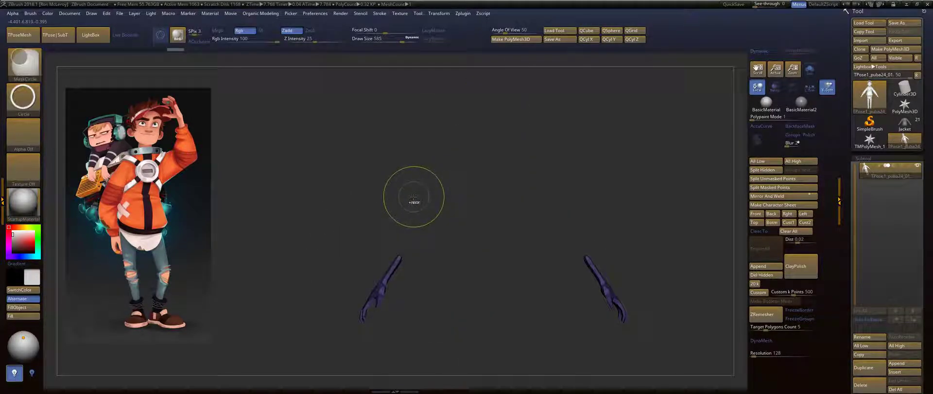
pyautogui.hotkey('ctrl', 'z')
pyautogui.keyDown('ctrl'); pyautogui.keyDown('shift'); pyautogui.click(394, 192); pyautogui.keyUp('shift'); pyautogui.keyUp('ctrl')
pyautogui.moveTo(374, 160); pyautogui.dragTo(375, 160)
# Move the gizmo pivot up to the character's right shoulder joint and rotate the arm about 19 degrees down towards the body.
pyautogui.press('w')
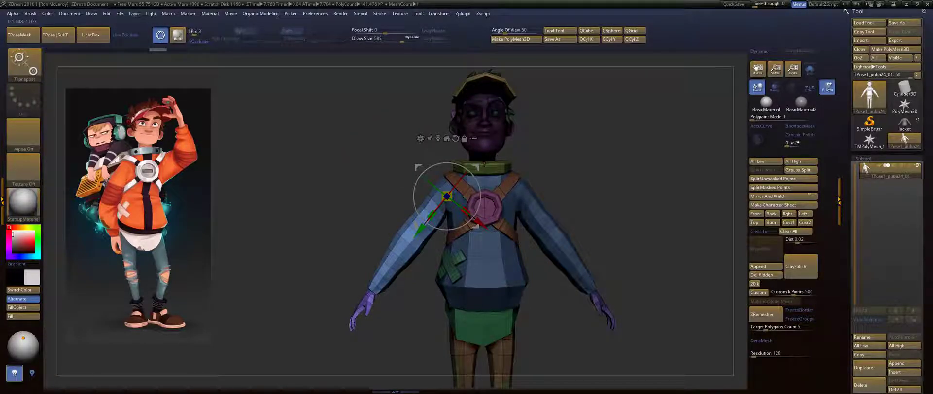
pyautogui.keyDown('alt'); pyautogui.moveTo(475, 168); pyautogui.dragTo(476, 151); pyautogui.keyUp('alt')
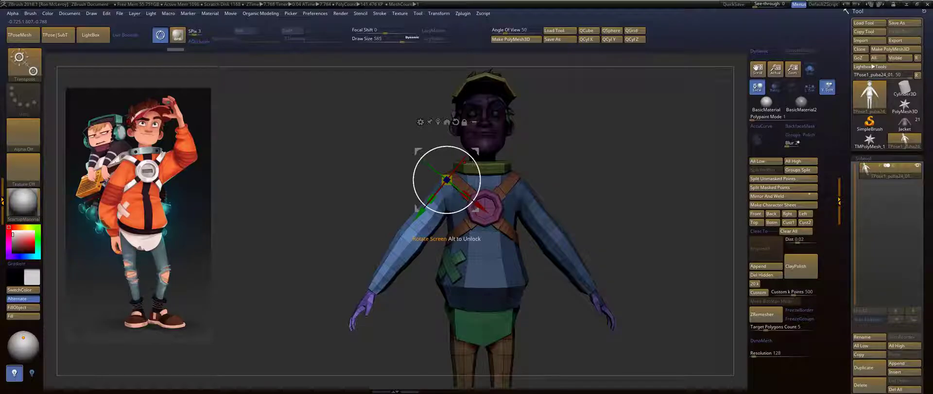
pyautogui.moveTo(447, 180); pyautogui.dragTo(448, 184)
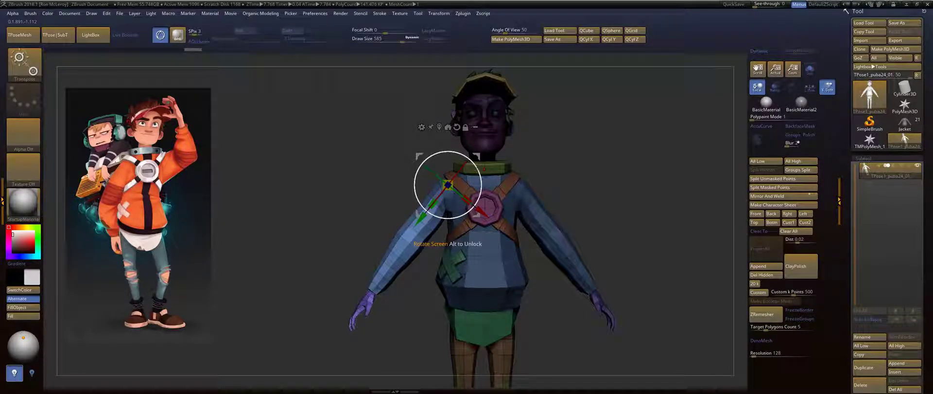
pyautogui.moveTo(477, 169); pyautogui.dragTo(471, 161)
pyautogui.moveTo(434, 216); pyautogui.dragTo(433, 217)
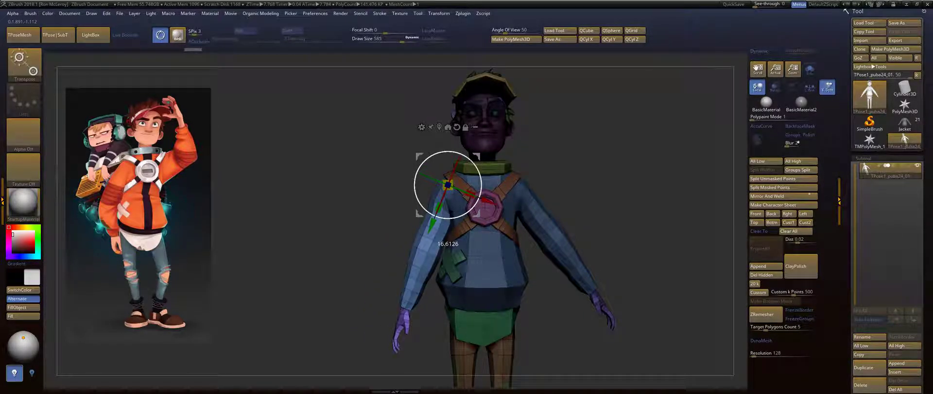
pyautogui.moveTo(471, 164); pyautogui.dragTo(468, 162)
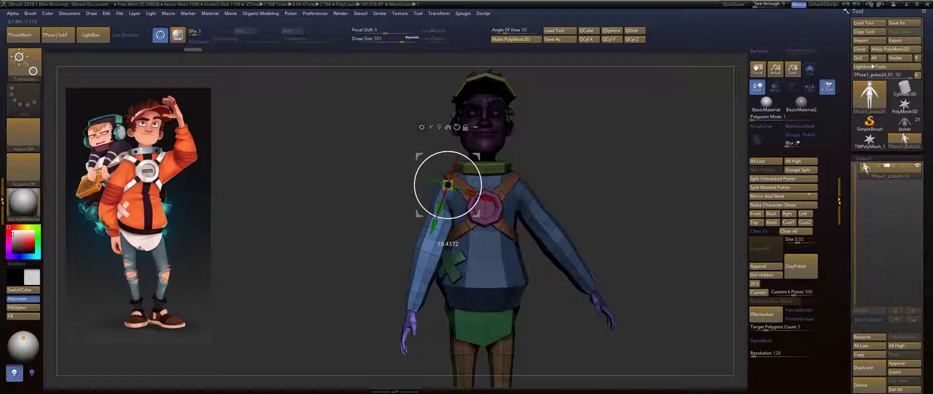
# Rotate the character's right arm slightly backwards at the shoulder from the side view.
pyautogui.keyDown('alt'); pyautogui.moveTo(563, 203); pyautogui.dragTo(678, 161); pyautogui.keyUp('alt')
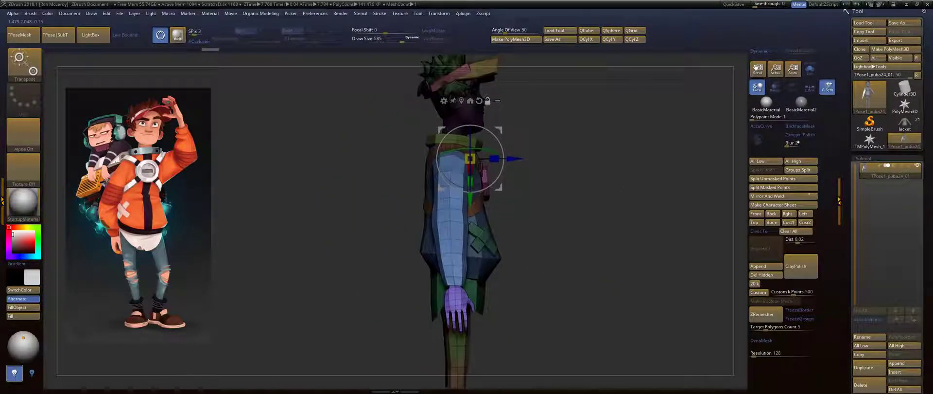
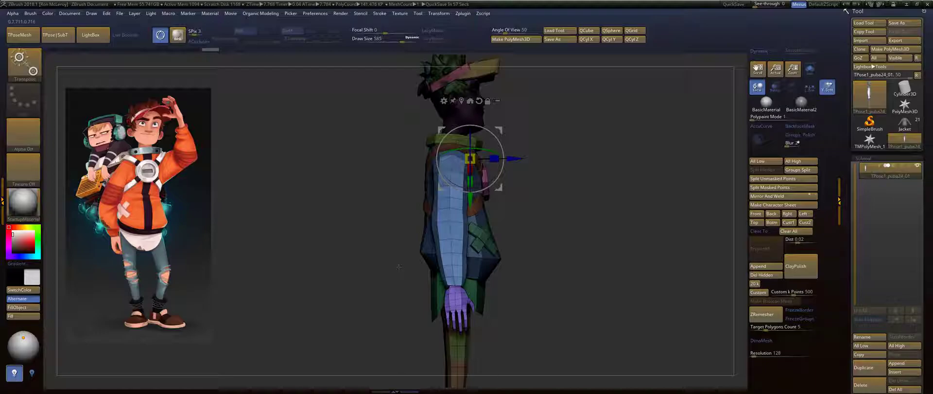
pyautogui.press('q')
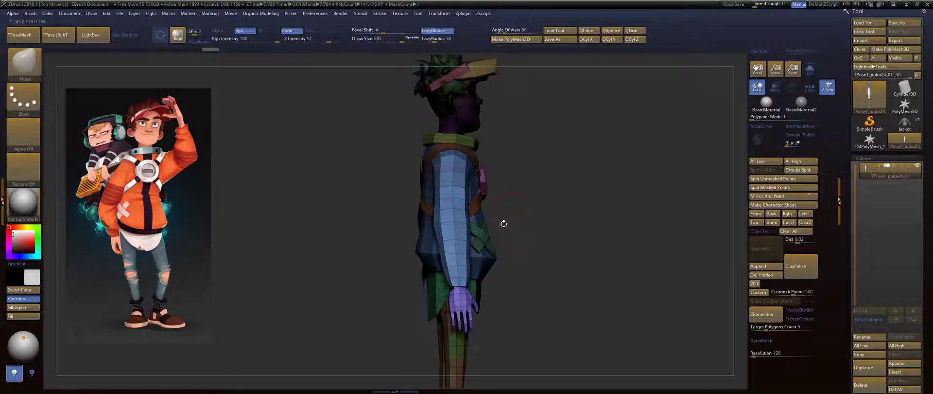
pyautogui.moveTo(550, 214); pyautogui.dragTo(388, 191)
pyautogui.moveTo(377, 258)
pyautogui.keyDown('alt'); pyautogui.mouseDown()
pyautogui.moveTo(363, 229)
pyautogui.moveTo(543, 161)
pyautogui.moveTo(521, 193)
pyautogui.mouseUp(); pyautogui.keyUp('alt')
pyautogui.press('w')
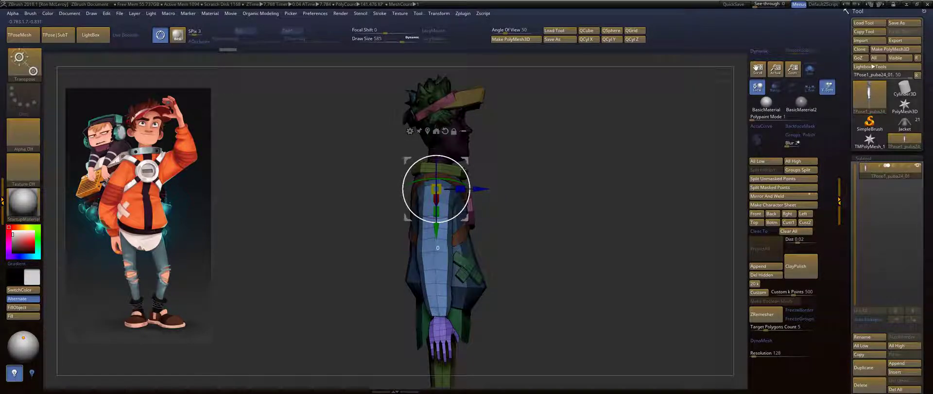
pyautogui.moveTo(463, 168); pyautogui.dragTo(467, 175)
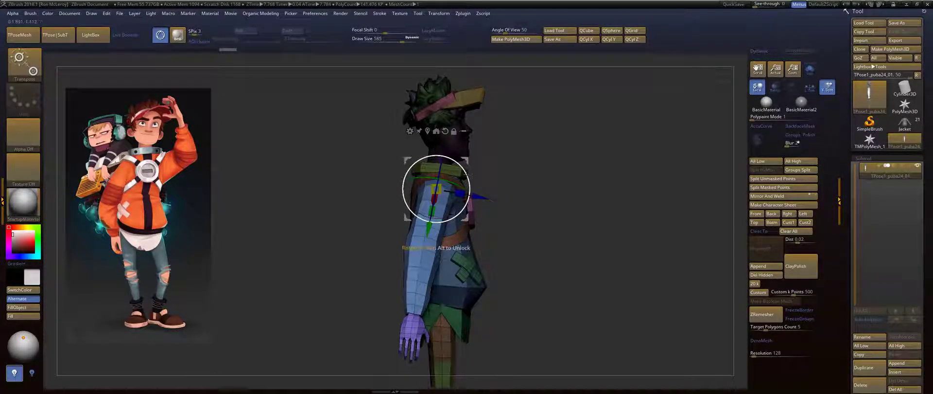
# Place the gizmo at the character's right elbow and topologically mask everything except the forearm sleeve.
pyautogui.moveTo(547, 195); pyautogui.dragTo(474, 223)
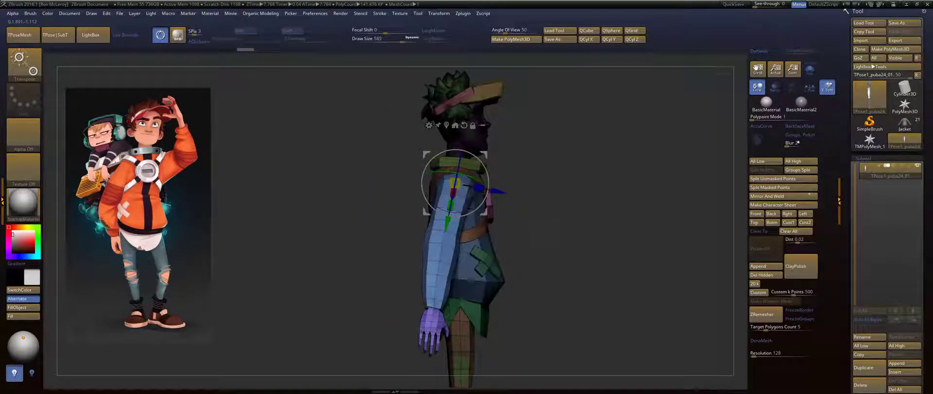
pyautogui.moveTo(553, 225); pyautogui.dragTo(535, 235)
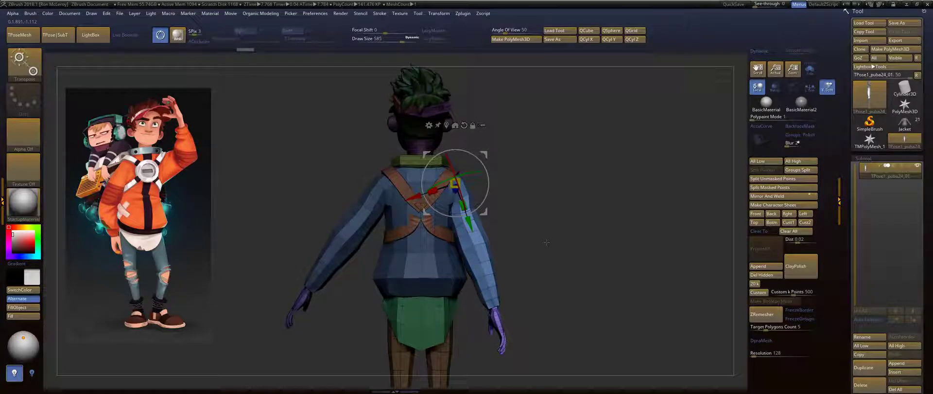
pyautogui.press('ctrl')
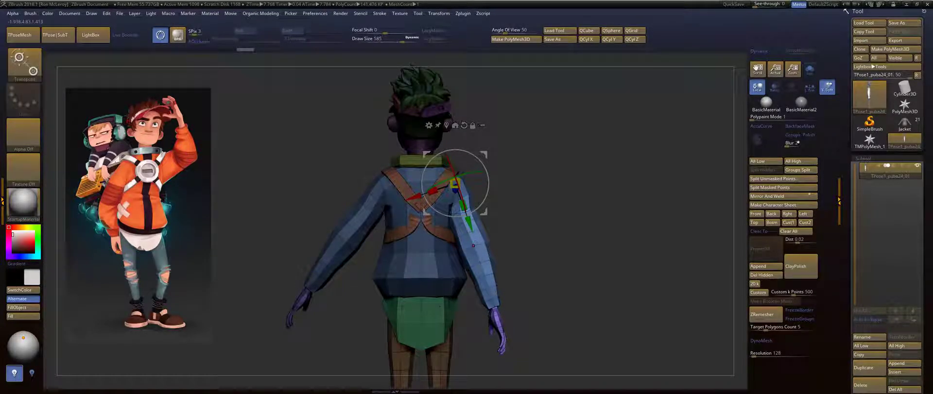
pyautogui.keyDown('alt'); pyautogui.moveTo(456, 183); pyautogui.dragTo(473, 244); pyautogui.keyUp('alt')
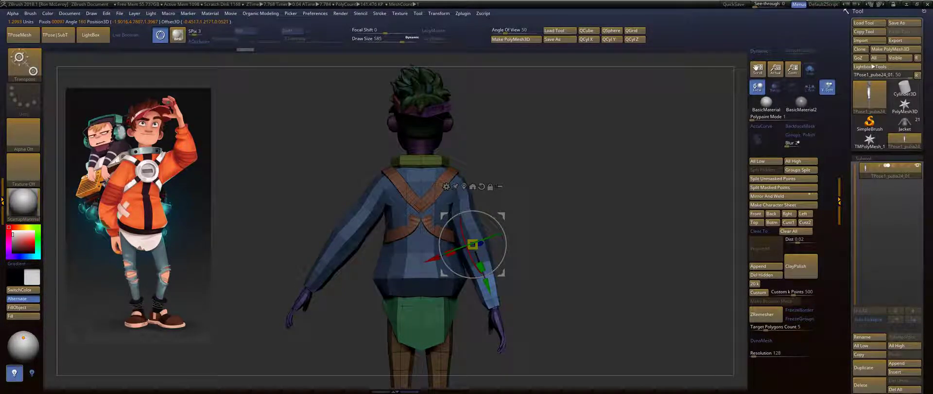
pyautogui.moveTo(485, 277); pyautogui.dragTo(483, 278)
# Isolate the hands to unmask the character's right hand along with the forearm, and bring back the full figure.
pyautogui.press('q')
pyautogui.keyDown('alt'); pyautogui.moveTo(543, 314); pyautogui.dragTo(564, 272); pyautogui.keyUp('alt')
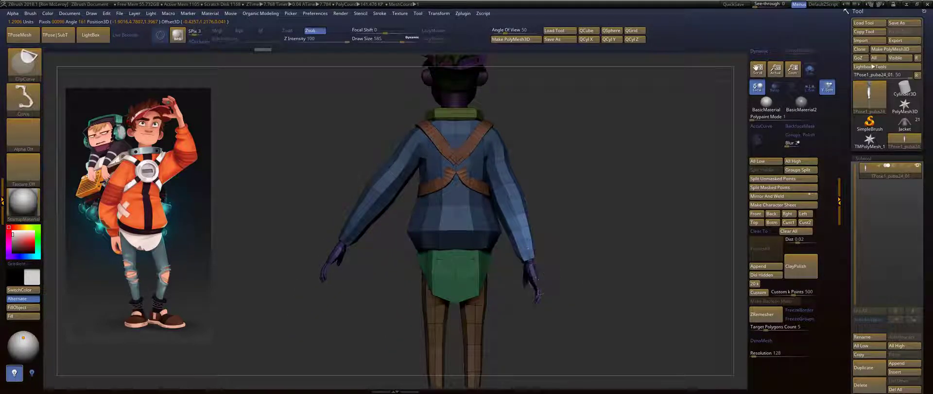
pyautogui.keyDown('ctrl'); pyautogui.keyDown('shift'); pyautogui.click(535, 278); pyautogui.keyUp('shift'); pyautogui.keyUp('ctrl')
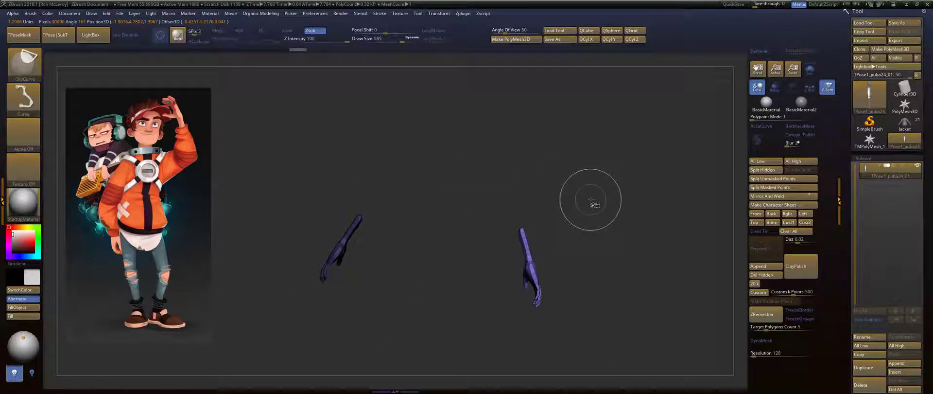
pyautogui.keyDown('ctrl'); pyautogui.keyDown('shift'); pyautogui.click(586, 201); pyautogui.keyUp('shift'); pyautogui.keyUp('ctrl')
# Bend the character's right forearm forward about 21 degrees at the elbow and check it from the side and front.
pyautogui.press('w')
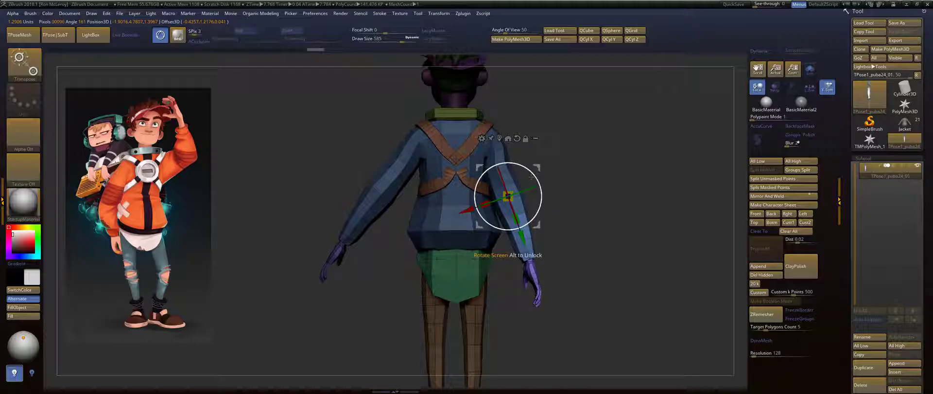
pyautogui.moveTo(529, 188); pyautogui.dragTo(607, 180, button='right')
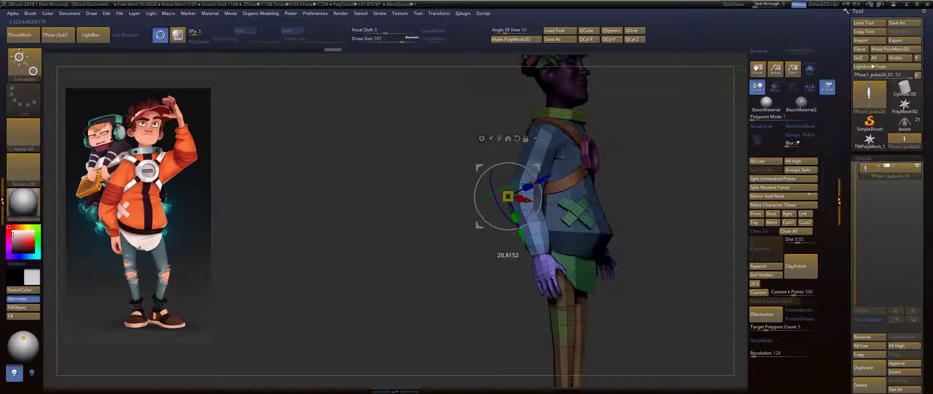
pyautogui.moveTo(526, 175); pyautogui.dragTo(624, 157, button='right')
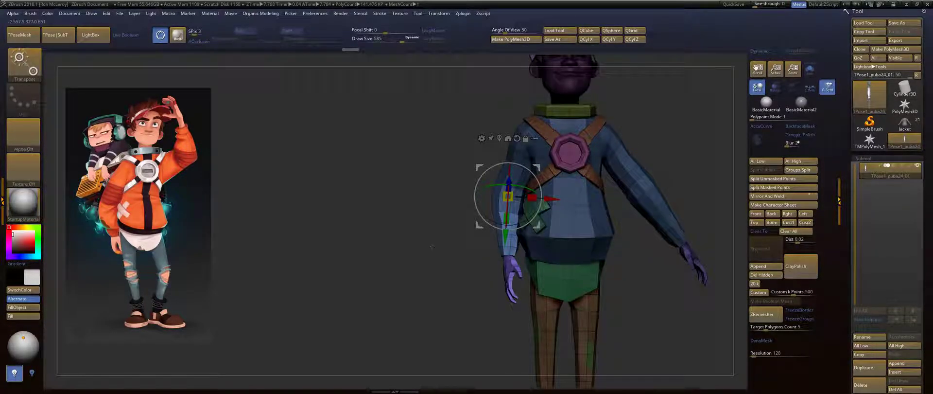
pyautogui.moveTo(431, 246)
pyautogui.mouseDown(button='right')
pyautogui.moveTo(401, 241)
pyautogui.moveTo(427, 227)
pyautogui.mouseUp(button='right')
pyautogui.keyDown('alt'); pyautogui.moveTo(427, 227); pyautogui.dragTo(377, 275, button='right'); pyautogui.keyUp('alt')
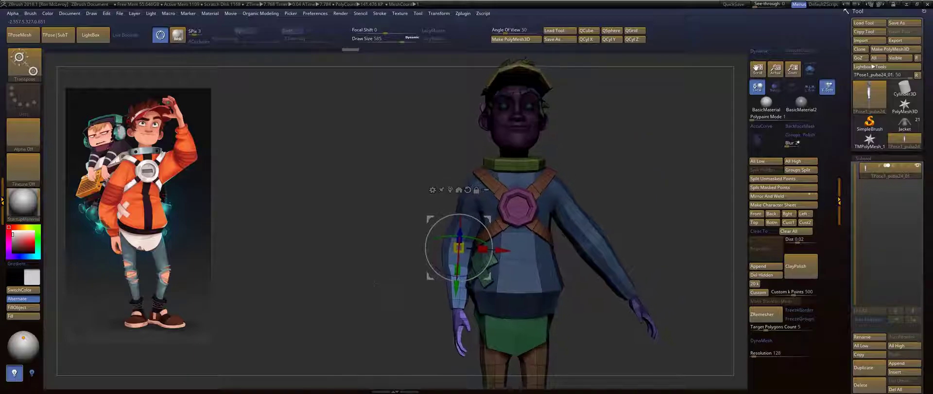
# Undo the character's right arm rotations at the shoulder and elbow and clear the mask from the whole figure.
pyautogui.keyDown('ctrl'); pyautogui.moveTo(377, 275); pyautogui.dragTo(360, 277); pyautogui.keyUp('ctrl')
pyautogui.keyDown('alt'); pyautogui.moveTo(359, 276); pyautogui.dragTo(312, 284, button='right'); pyautogui.keyUp('alt')
pyautogui.press('q')
pyautogui.moveTo(556, 180); pyautogui.dragTo(559, 182, button='right')
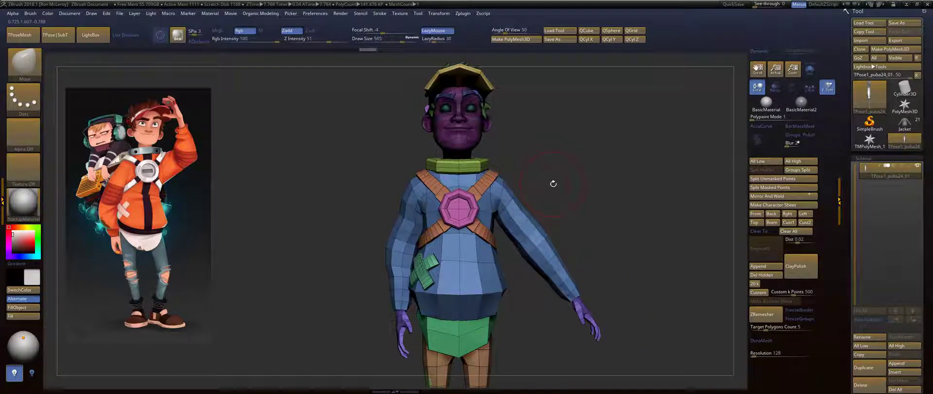
pyautogui.hotkey('ctrl', 'z')
pyautogui.hotkey('ctrl', 'z')
pyautogui.hotkey('ctrl', 'z')
pyautogui.keyDown('ctrl'); pyautogui.keyDown('shift'); pyautogui.click(551, 184); pyautogui.keyUp('shift'); pyautogui.keyUp('ctrl')
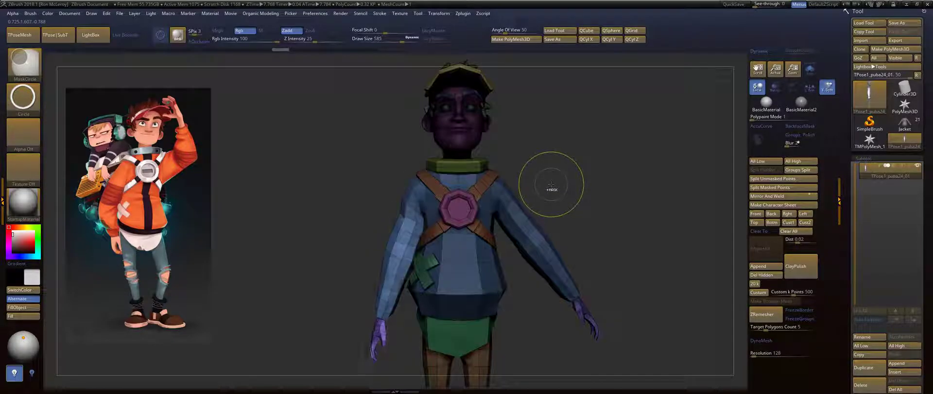
pyautogui.keyDown('ctrl'); pyautogui.moveTo(565, 182); pyautogui.dragTo(614, 193); pyautogui.keyUp('ctrl')
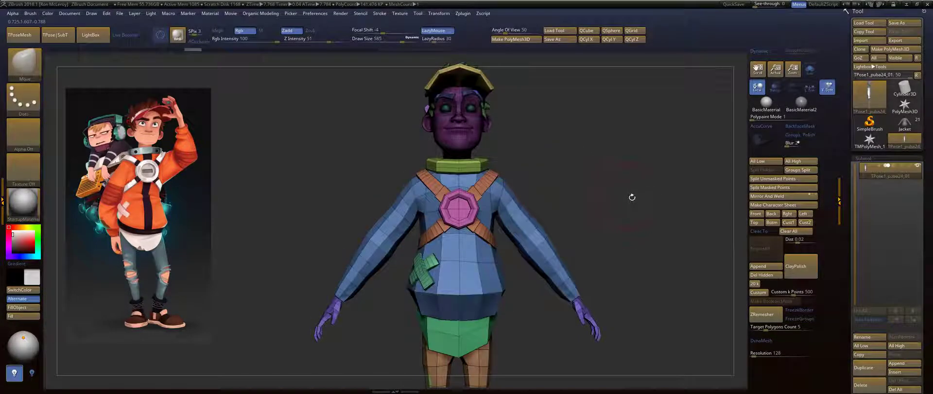
# Hide the character's pants so the shoes and socks stand apart, and activate the Move brush.
pyautogui.moveTo(632, 197)
pyautogui.keyDown('alt'); pyautogui.mouseDown(button='right')
pyautogui.moveTo(575, 206)
pyautogui.moveTo(542, 194)
pyautogui.moveTo(557, 194)
pyautogui.moveTo(510, 195)
pyautogui.moveTo(538, 202)
pyautogui.moveTo(501, 197)
pyautogui.moveTo(462, 206)
pyautogui.moveTo(473, 211)
pyautogui.moveTo(456, 208)
pyautogui.moveTo(459, 221)
pyautogui.moveTo(457, 214)
pyautogui.moveTo(379, 279)
pyautogui.moveTo(370, 299)
pyautogui.moveTo(343, 296)
pyautogui.mouseUp(button='right'); pyautogui.keyUp('alt')
pyautogui.keyDown('ctrl'); pyautogui.keyDown('shift'); pyautogui.click(306, 285); pyautogui.keyUp('shift'); pyautogui.keyUp('ctrl')
pyautogui.keyDown('ctrl'); pyautogui.keyDown('shift'); pyautogui.click(306, 285); pyautogui.keyUp('shift'); pyautogui.keyUp('ctrl')
pyautogui.keyDown('ctrl'); pyautogui.keyDown('shift'); pyautogui.click(307, 285); pyautogui.keyUp('shift'); pyautogui.keyUp('ctrl')
pyautogui.keyDown('ctrl'); pyautogui.moveTo(281, 309); pyautogui.dragTo(213, 286); pyautogui.keyUp('ctrl')
pyautogui.press('b')
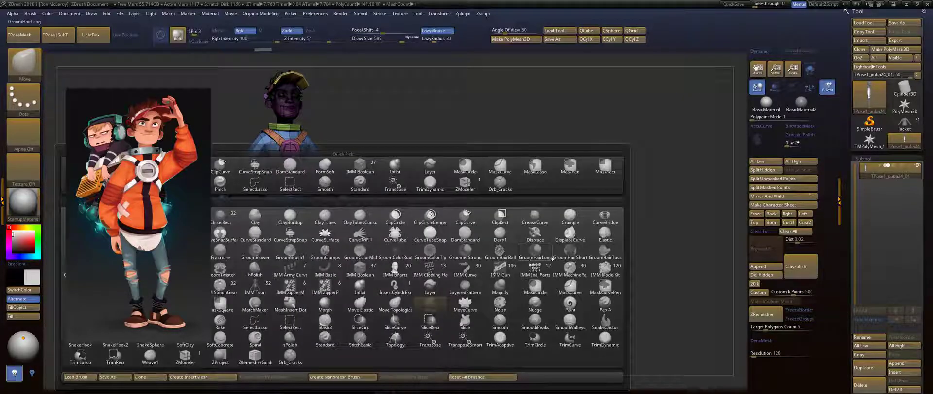
pyautogui.press('b')
pyautogui.press('m')
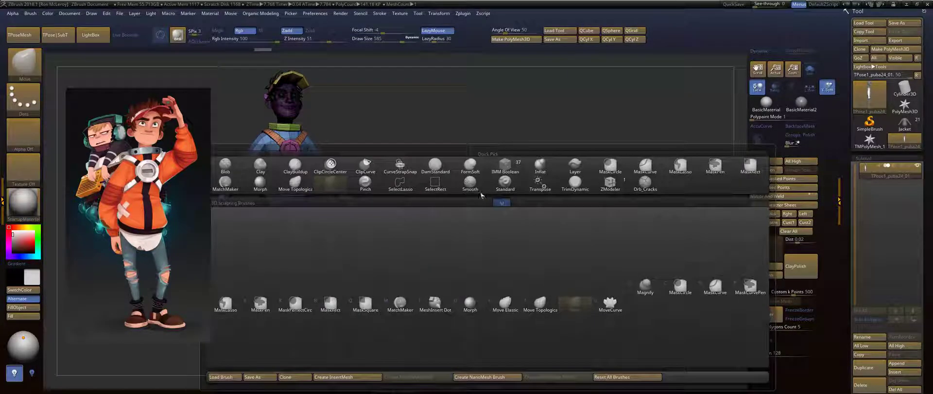
pyautogui.press('v')
pyautogui.keyDown('alt'); pyautogui.moveTo(389, 290); pyautogui.dragTo(430, 290, button='right'); pyautogui.keyUp('alt')
pyautogui.keyDown('ctrl'); pyautogui.moveTo(423, 273); pyautogui.dragTo(495, 229, button='right'); pyautogui.keyUp('ctrl')
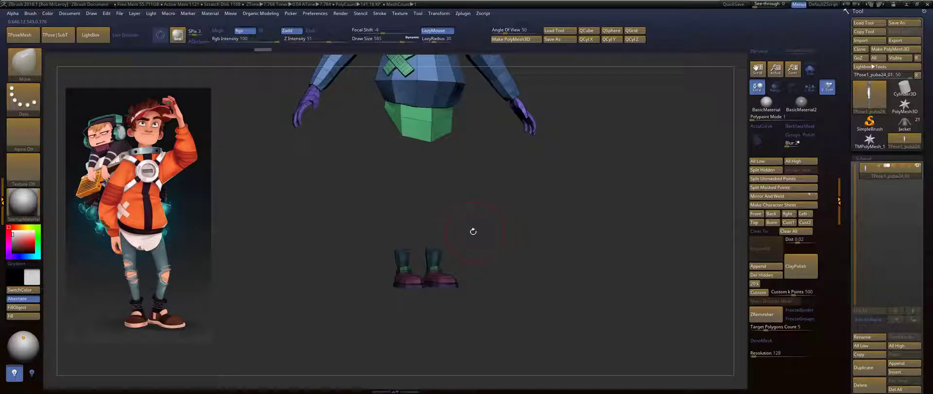
# Try to leave only the shoes and socks editable by masking them with MaskLasso and inverting the mask.
pyautogui.press('space')
pyautogui.press('space')
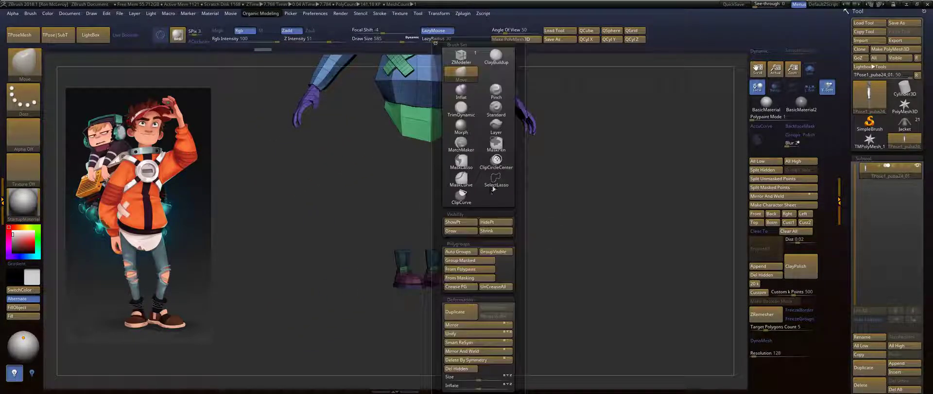
pyautogui.keyDown('alt'); pyautogui.moveTo(525, 248); pyautogui.dragTo(495, 248, button='right'); pyautogui.keyUp('alt')
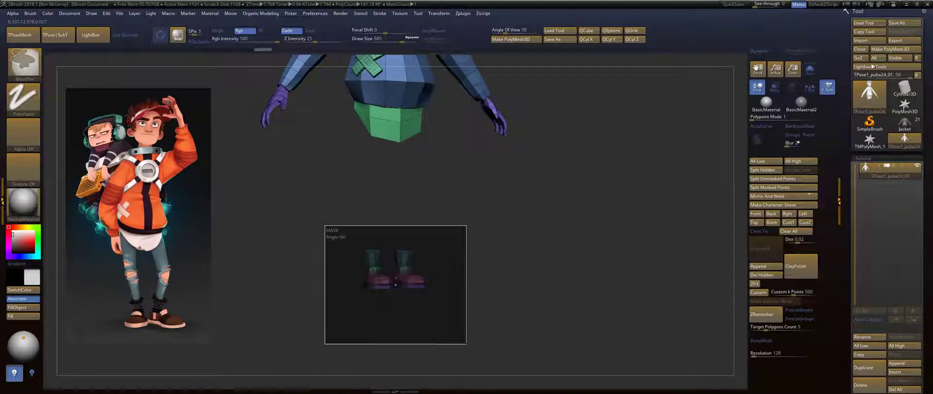
pyautogui.moveTo(454, 223)
pyautogui.keyDown('alt'); pyautogui.mouseDown()
pyautogui.moveTo(476, 250)
pyautogui.moveTo(458, 225)
pyautogui.mouseUp(); pyautogui.keyUp('alt')
pyautogui.press('space')
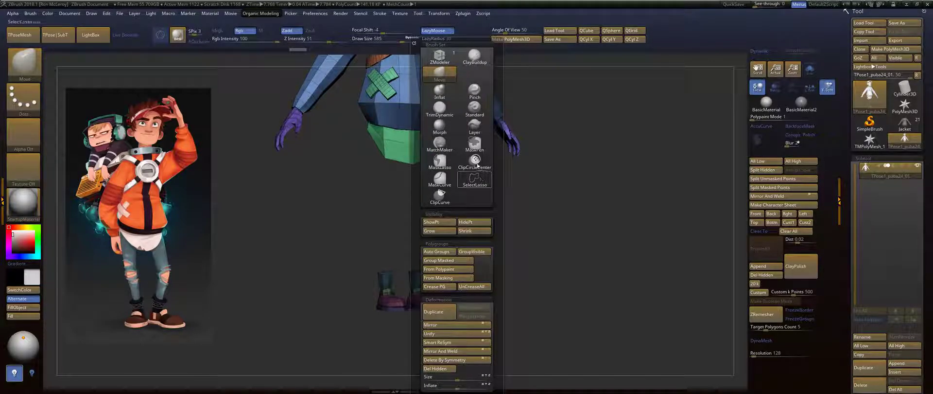
pyautogui.click(445, 165)
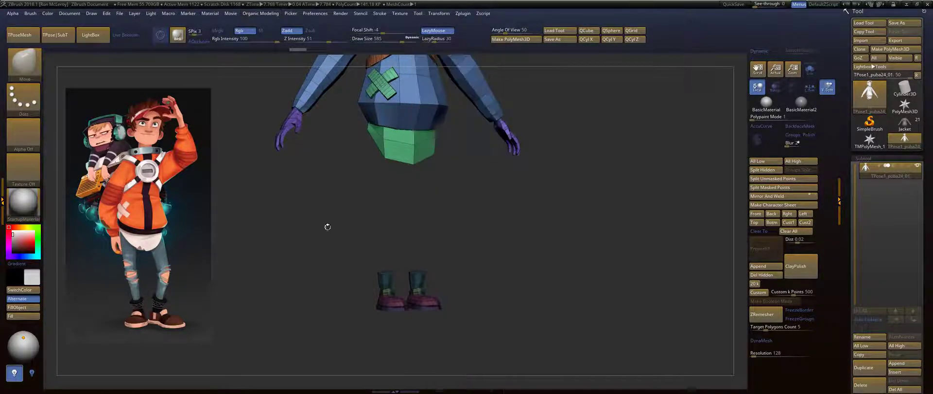
pyautogui.keyDown('alt'); pyautogui.moveTo(473, 248); pyautogui.dragTo(464, 228); pyautogui.keyUp('alt')
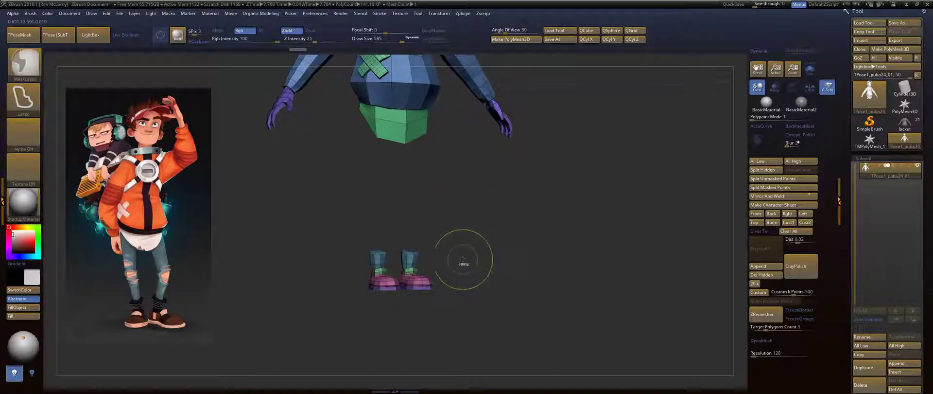
pyautogui.moveTo(491, 187)
pyautogui.keyDown('ctrl'); pyautogui.mouseDown()
pyautogui.moveTo(211, 102)
pyautogui.moveTo(494, 187)
pyautogui.mouseUp(); pyautogui.keyUp('ctrl')
pyautogui.moveTo(569, 170)
pyautogui.mouseDown()
pyautogui.moveTo(562, 146)
pyautogui.moveTo(559, 194)
pyautogui.mouseUp()
pyautogui.moveTo(508, 212)
pyautogui.keyDown('ctrl'); pyautogui.mouseDown()
pyautogui.moveTo(213, 133)
pyautogui.moveTo(649, 108)
pyautogui.mouseUp(); pyautogui.keyUp('ctrl')
pyautogui.keyDown('ctrl'); pyautogui.moveTo(630, 60); pyautogui.dragTo(526, 126); pyautogui.keyUp('ctrl')
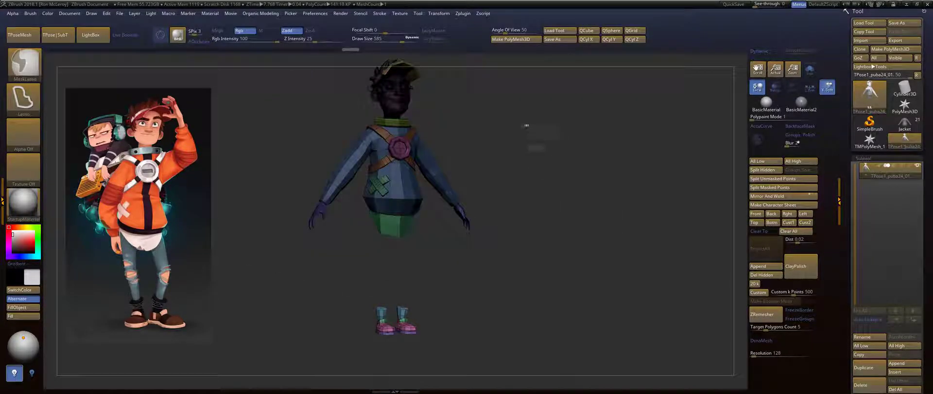
pyautogui.moveTo(508, 259)
pyautogui.keyDown('alt'); pyautogui.mouseDown()
pyautogui.moveTo(513, 220)
pyautogui.moveTo(494, 291)
pyautogui.moveTo(333, 236)
pyautogui.moveTo(300, 291)
pyautogui.mouseUp(); pyautogui.keyUp('alt')
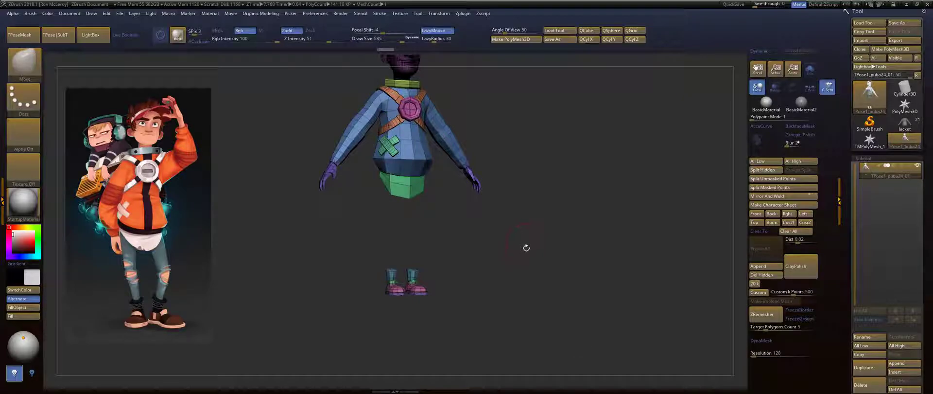
# Isolate the shoes and socks with SelectLasso, then show the full figure with everything except them masked.
pyautogui.press('space')
pyautogui.click(549, 184)
pyautogui.moveTo(462, 243)
pyautogui.keyDown('ctrl'); pyautogui.keyDown('shift'); pyautogui.mouseDown()
pyautogui.moveTo(416, 287)
pyautogui.moveTo(461, 241)
pyautogui.mouseUp(); pyautogui.keyUp('shift'); pyautogui.keyUp('ctrl')
pyautogui.press('ctrl')
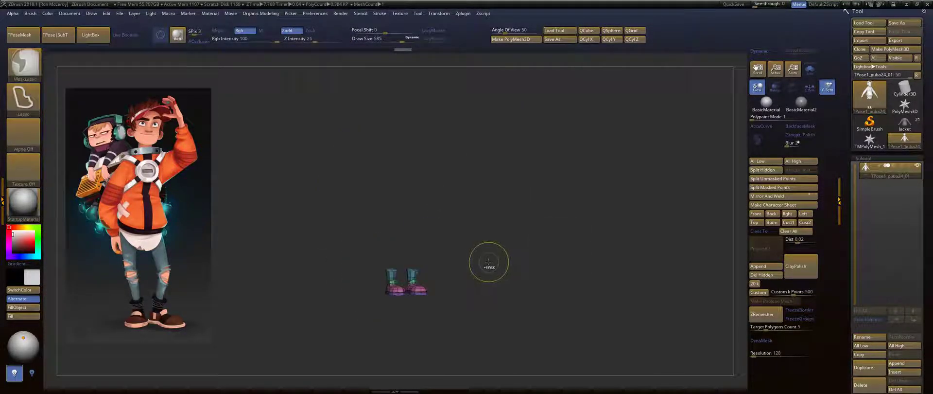
pyautogui.keyDown('ctrl'); pyautogui.keyDown('shift'); pyautogui.moveTo(494, 265); pyautogui.dragTo(540, 307); pyautogui.keyUp('shift'); pyautogui.keyUp('ctrl')
pyautogui.keyDown('ctrl'); pyautogui.keyDown('shift'); pyautogui.moveTo(529, 281); pyautogui.dragTo(517, 283); pyautogui.keyUp('shift'); pyautogui.keyUp('ctrl')
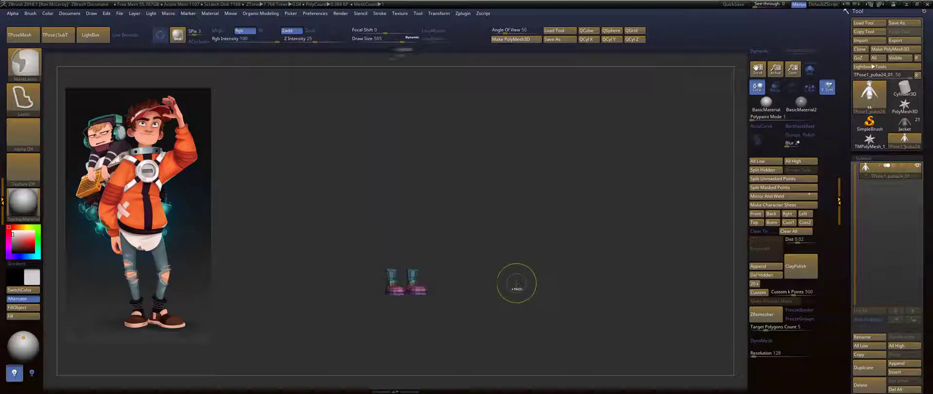
pyautogui.keyDown('ctrl'); pyautogui.keyDown('shift'); pyautogui.click(515, 287); pyautogui.keyUp('shift'); pyautogui.keyUp('ctrl')
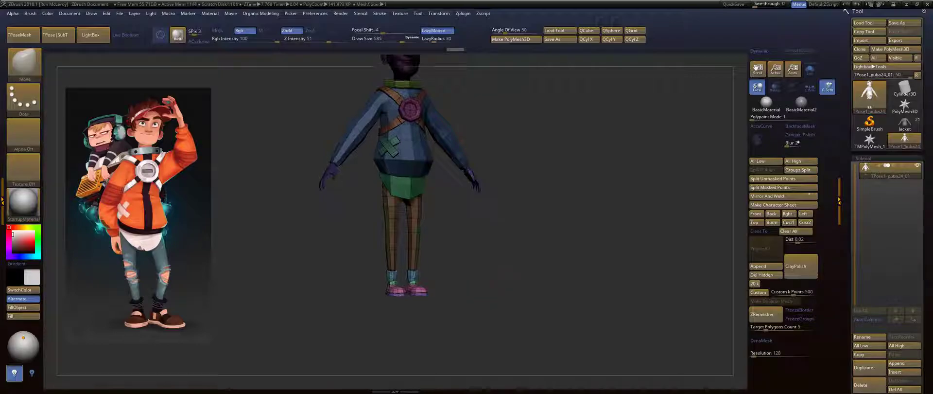
# Activate the transform gizmo, frame the figure and center the gizmo on the unmasked shoes and socks.
pyautogui.keyDown('alt'); pyautogui.moveTo(487, 265); pyautogui.dragTo(510, 277); pyautogui.keyUp('alt')
pyautogui.press('w')
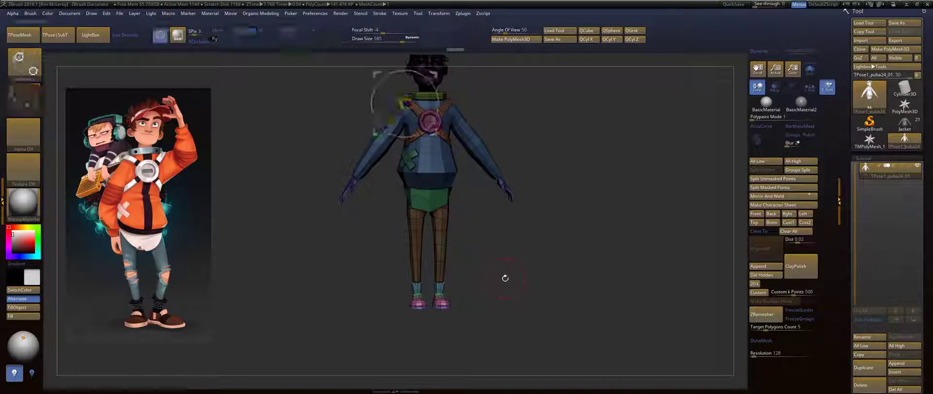
pyautogui.press('f')
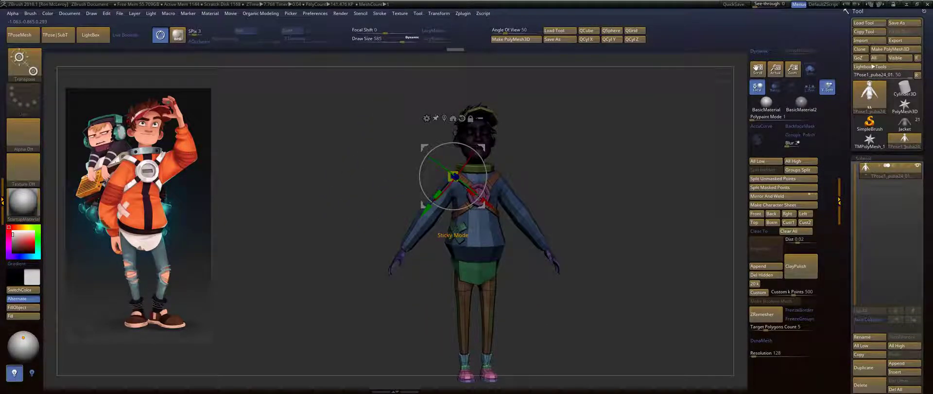
pyautogui.click(444, 118)
pyautogui.keyDown('alt'); pyautogui.moveTo(381, 219); pyautogui.dragTo(376, 194); pyautogui.keyUp('alt')
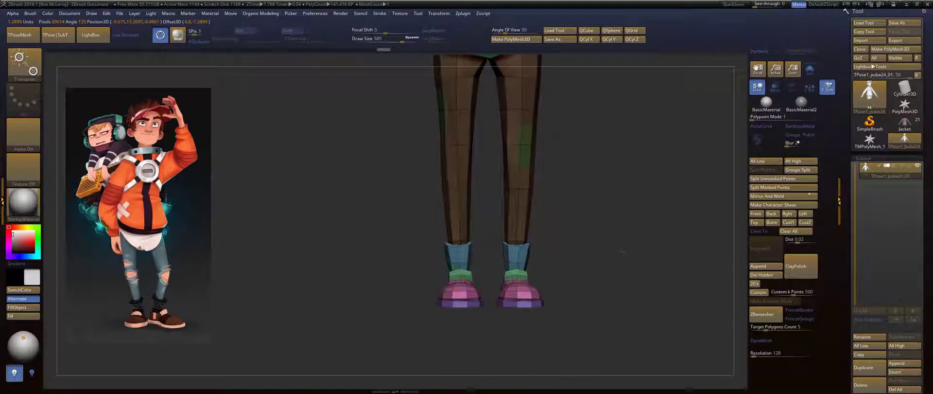
# Turn on local symmetry, reset the gizmo's orientation and align its pivot with the ankle from the side view.
pyautogui.click(809, 90)
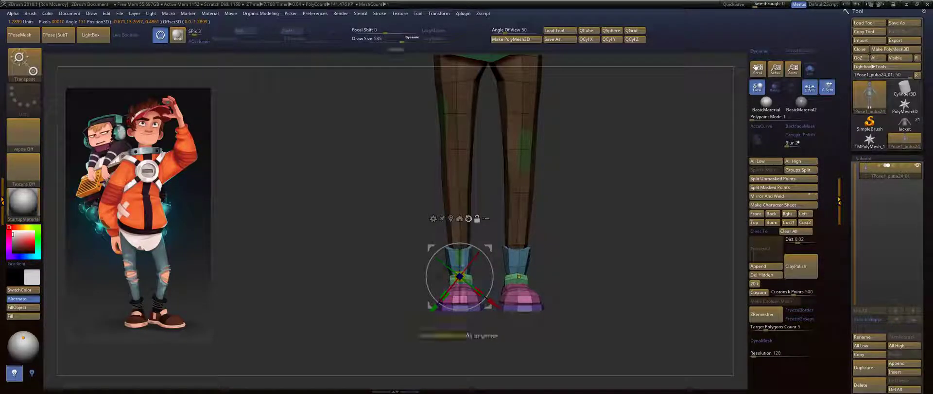
pyautogui.click(468, 218)
pyautogui.moveTo(438, 254); pyautogui.dragTo(515, 253, button='right')
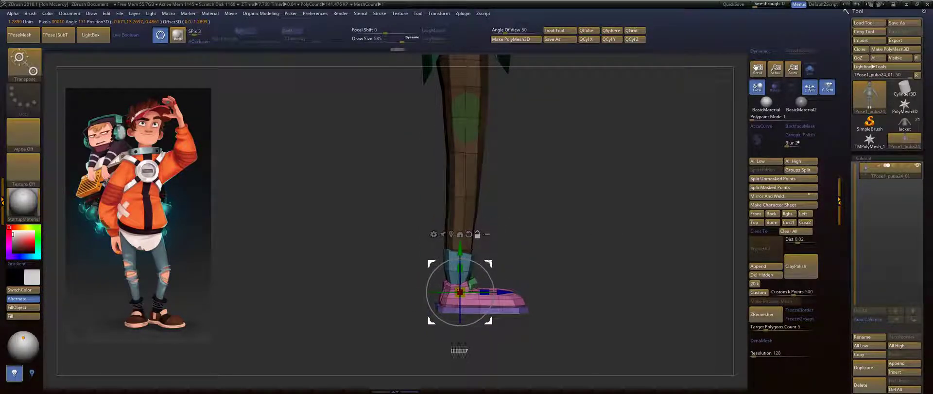
pyautogui.keyDown('alt'); pyautogui.moveTo(488, 262); pyautogui.dragTo(487, 263); pyautogui.keyUp('alt')
pyautogui.keyDown('shift'); pyautogui.moveTo(489, 263); pyautogui.dragTo(442, 265, button='right'); pyautogui.keyUp('shift')
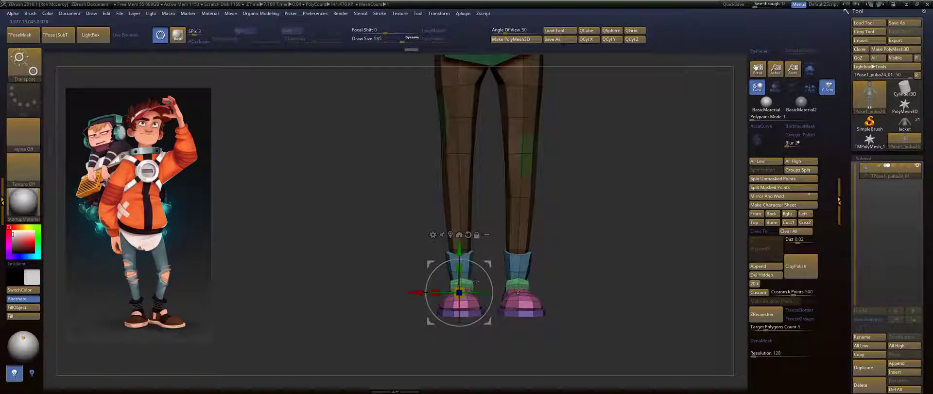
# Scale the shoes and socks up uniformly to about 1.15 with local symmetry and check the figure all around.
pyautogui.moveTo(465, 287); pyautogui.dragTo(574, 202)
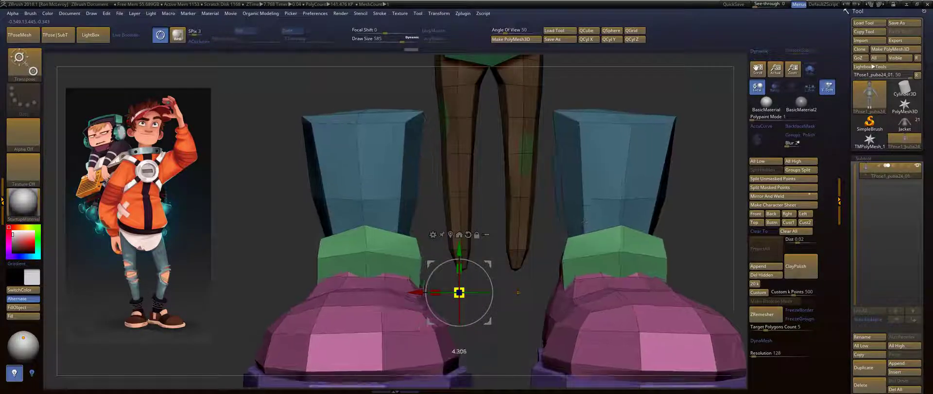
pyautogui.hotkey('ctrl', 'z')
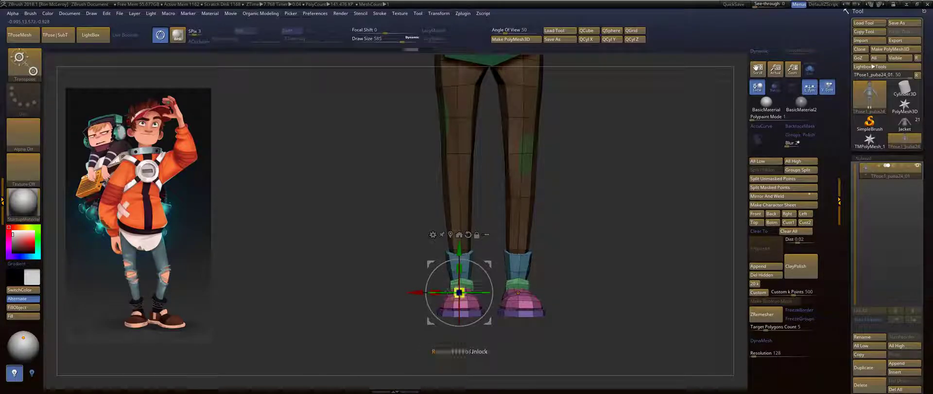
pyautogui.moveTo(461, 289); pyautogui.dragTo(469, 280)
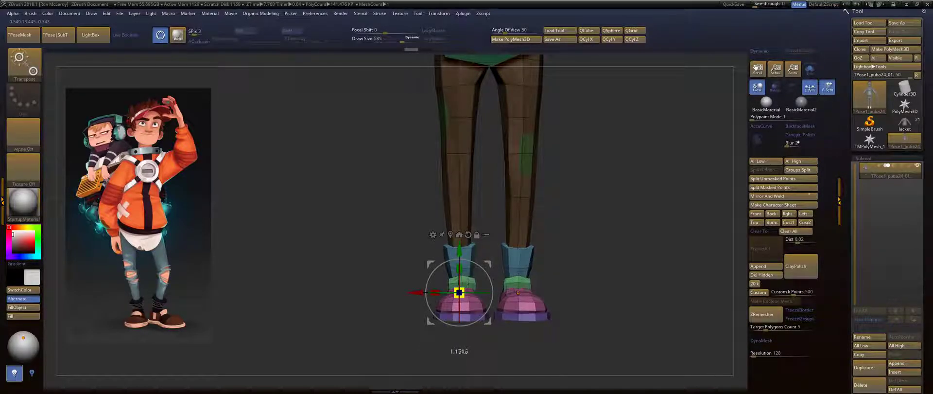
pyautogui.press('q')
pyautogui.moveTo(579, 236); pyautogui.dragTo(685, 235)
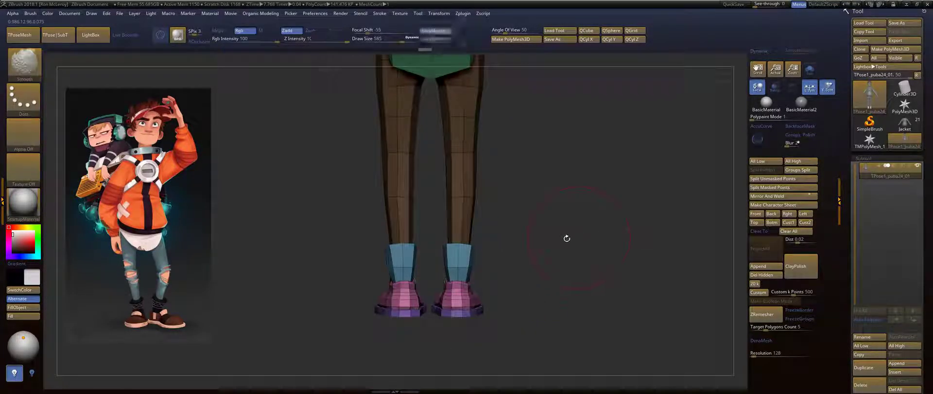
pyautogui.moveTo(550, 239)
pyautogui.keyDown('alt'); pyautogui.mouseDown()
pyautogui.moveTo(576, 251)
pyautogui.moveTo(520, 246)
pyautogui.moveTo(578, 224)
pyautogui.moveTo(564, 235)
pyautogui.mouseUp(); pyautogui.keyUp('alt')
pyautogui.keyDown('alt'); pyautogui.moveTo(537, 285); pyautogui.dragTo(562, 255); pyautogui.keyUp('alt')
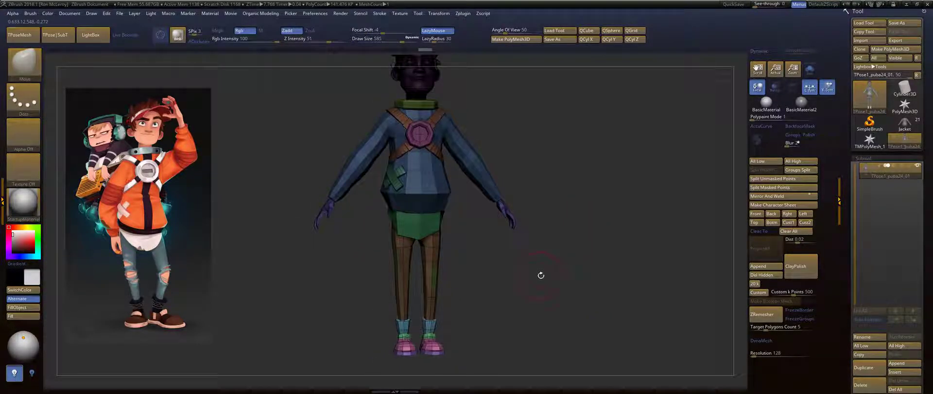
# Switch to the Move Topological brush with a draw size of 1000 and review the shoes from back and front.
pyautogui.keyDown('shift'); pyautogui.moveTo(532, 282); pyautogui.dragTo(581, 274); pyautogui.keyUp('shift')
pyautogui.press('b')
pyautogui.press('m')
pyautogui.press('v')
pyautogui.press('b')
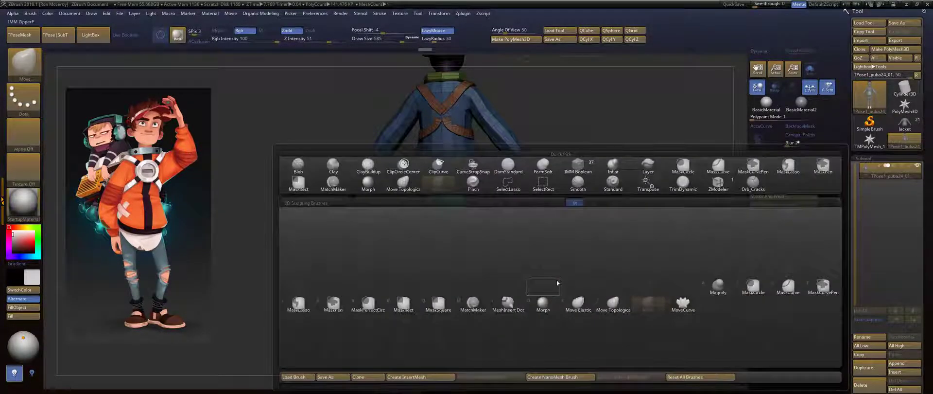
pyautogui.press('m')
pyautogui.press('t')
pyautogui.press('s')
pyautogui.moveTo(511, 299); pyautogui.dragTo(530, 300)
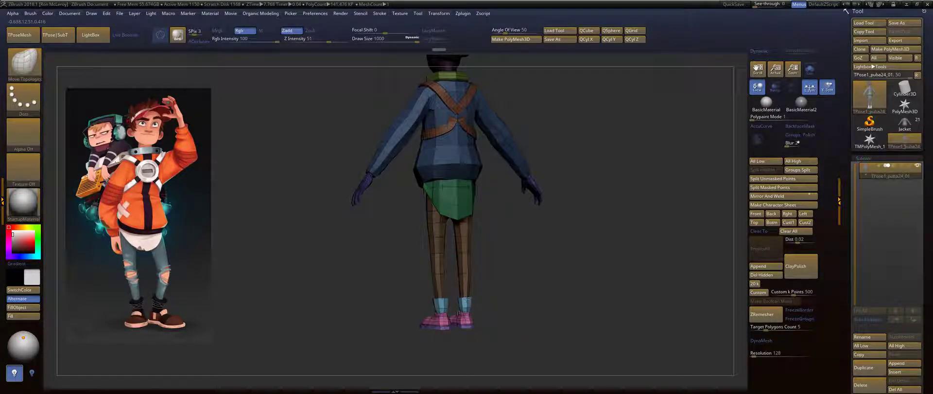
pyautogui.moveTo(466, 299); pyautogui.dragTo(449, 292)
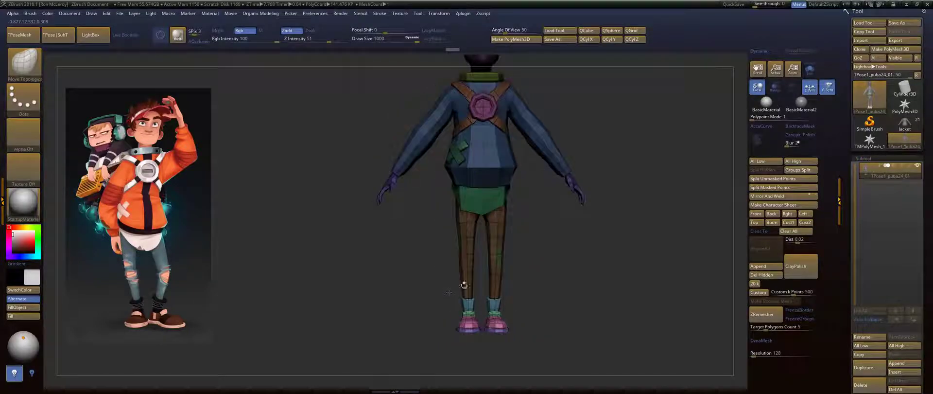
pyautogui.keyDown('alt'); pyautogui.moveTo(564, 268); pyautogui.dragTo(528, 259); pyautogui.keyUp('alt')
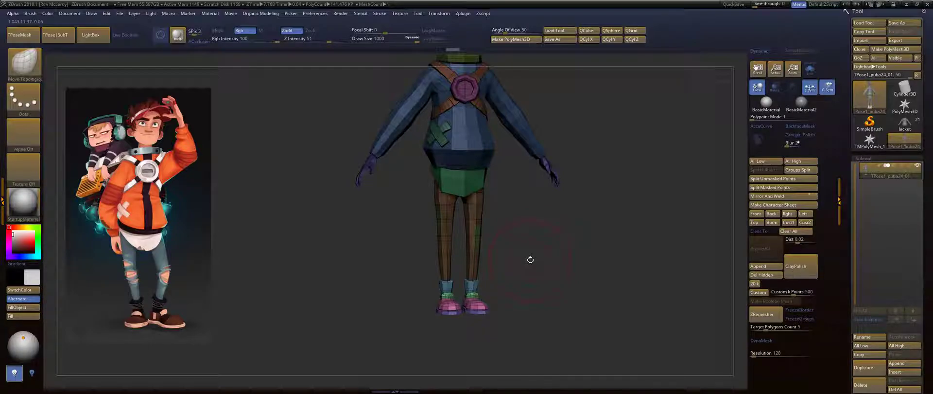
pyautogui.moveTo(531, 259); pyautogui.dragTo(440, 263)
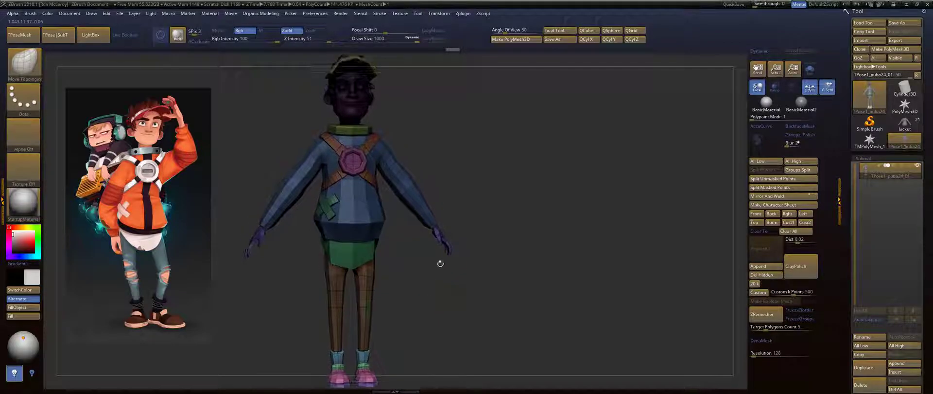
# Isolate both hands, mask them and bring back the full figure with the rest of the body unmasked.
pyautogui.keyDown('ctrl'); pyautogui.keyDown('shift'); pyautogui.click(446, 243); pyautogui.keyUp('shift'); pyautogui.keyUp('ctrl')
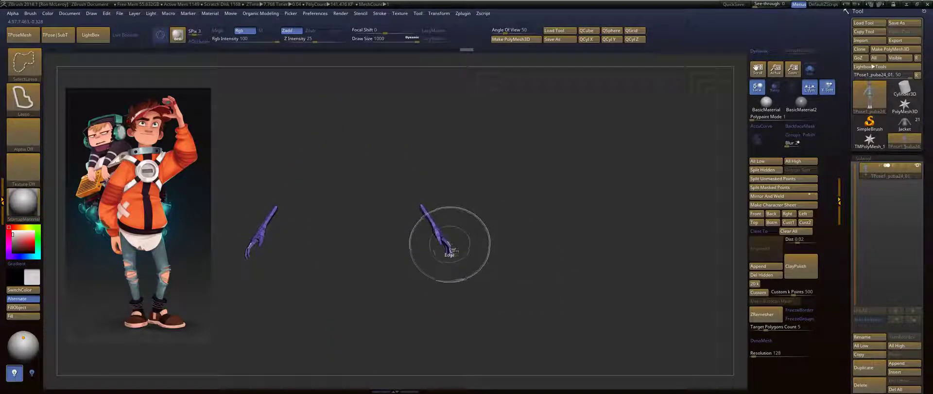
pyautogui.keyDown('ctrl'); pyautogui.click(510, 226); pyautogui.keyUp('ctrl')
pyautogui.keyDown('ctrl'); pyautogui.keyDown('shift'); pyautogui.click(510, 227); pyautogui.keyUp('shift'); pyautogui.keyUp('ctrl')
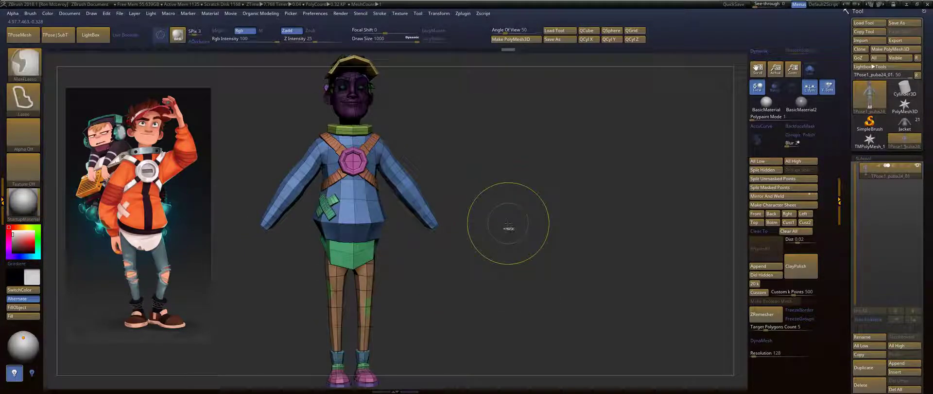
pyautogui.hotkey('ctrl', 'z')
pyautogui.keyDown('ctrl'); pyautogui.keyDown('shift'); pyautogui.click(512, 221); pyautogui.keyUp('shift'); pyautogui.keyUp('ctrl')
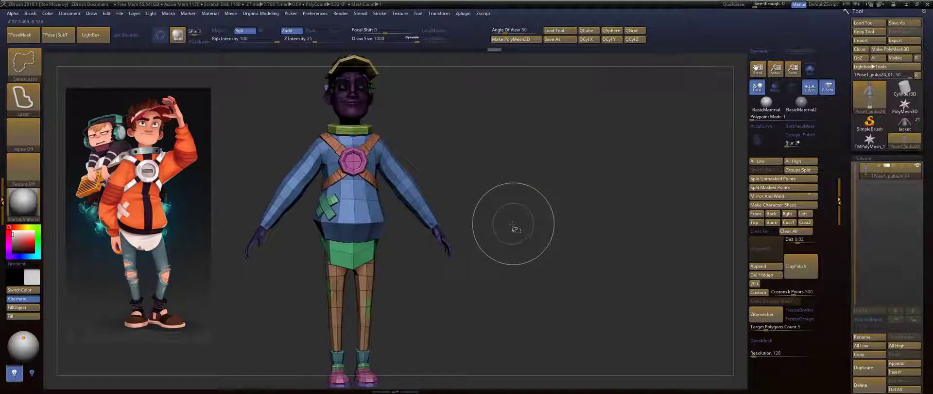
# Invert the mask so only the hands stay editable, centre the gizmo on the wrist and scale both hands uniformly with local symmetry.
pyautogui.keyDown('ctrl'); pyautogui.click(514, 214); pyautogui.keyUp('ctrl')
pyautogui.keyDown('alt'); pyautogui.moveTo(495, 214); pyautogui.dragTo(508, 217); pyautogui.keyUp('alt')
pyautogui.press('w')
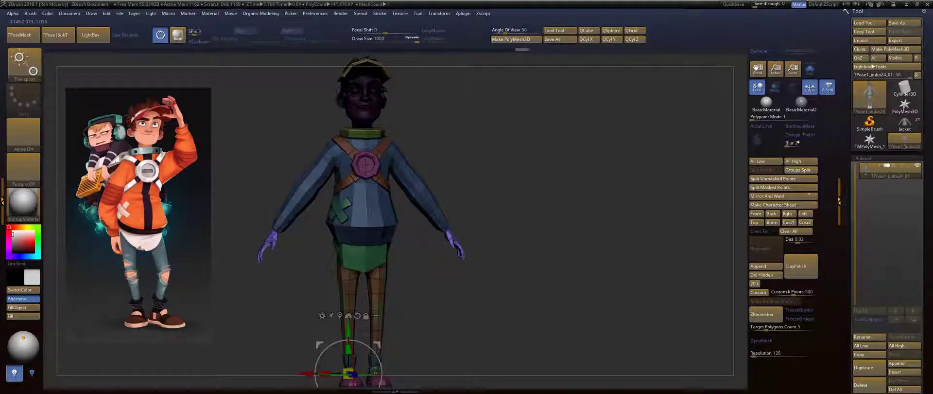
pyautogui.click(340, 315)
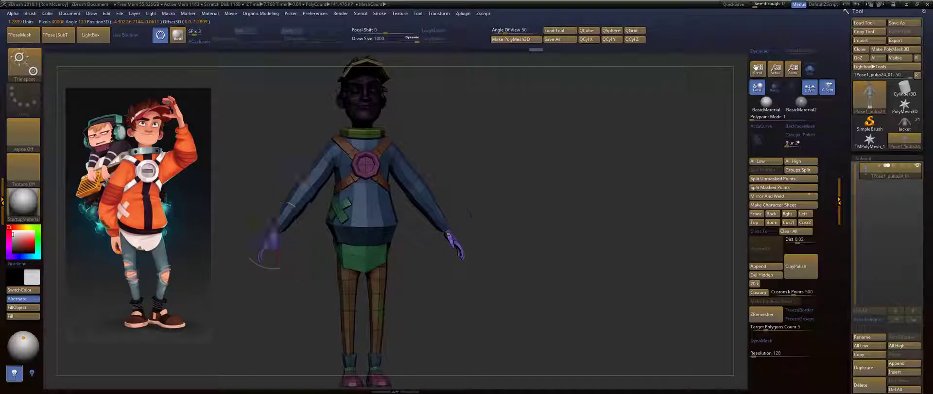
pyautogui.keyDown('alt'); pyautogui.moveTo(292, 295); pyautogui.dragTo(348, 322); pyautogui.keyUp('alt')
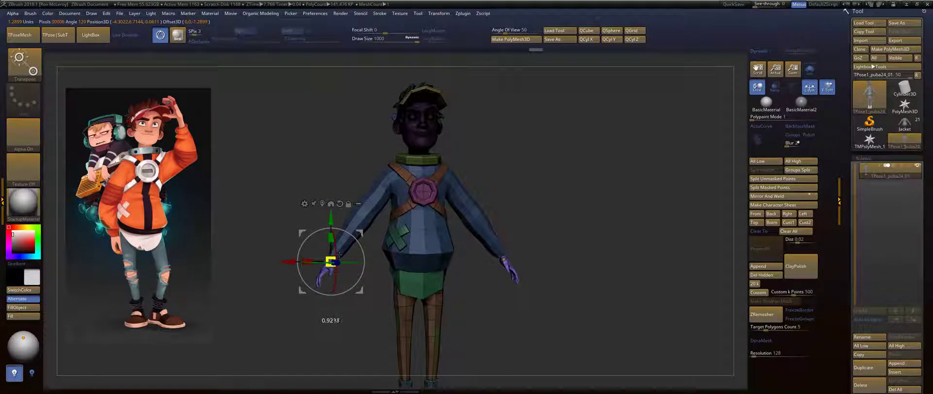
pyautogui.moveTo(315, 261); pyautogui.dragTo(363, 243)
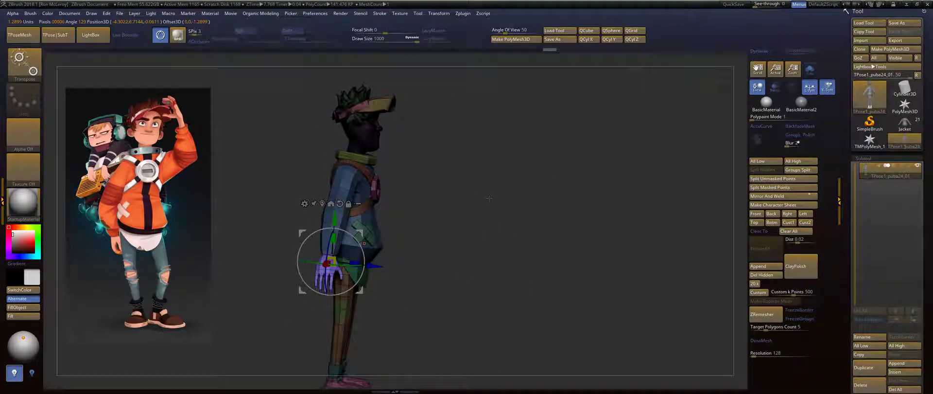
pyautogui.keyDown('alt'); pyautogui.moveTo(489, 198); pyautogui.dragTo(433, 231); pyautogui.keyUp('alt')
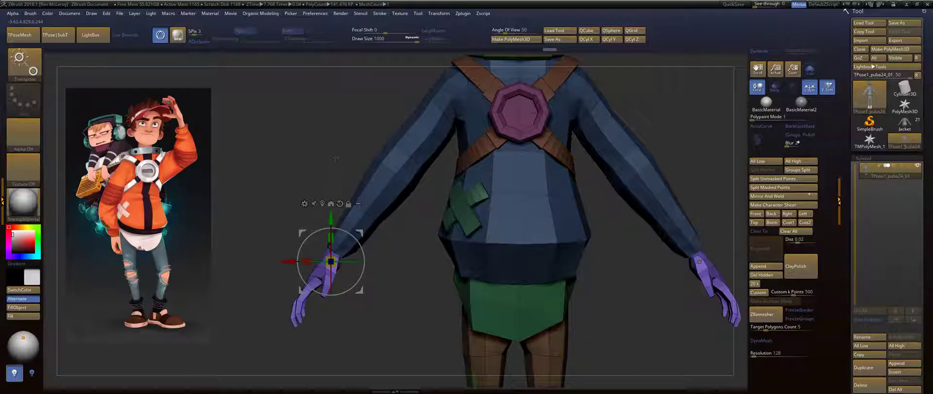
# Return to draw mode, clear the mask and check the hands' proportions against the full figure from several angles.
pyautogui.press('q')
pyautogui.press('f')
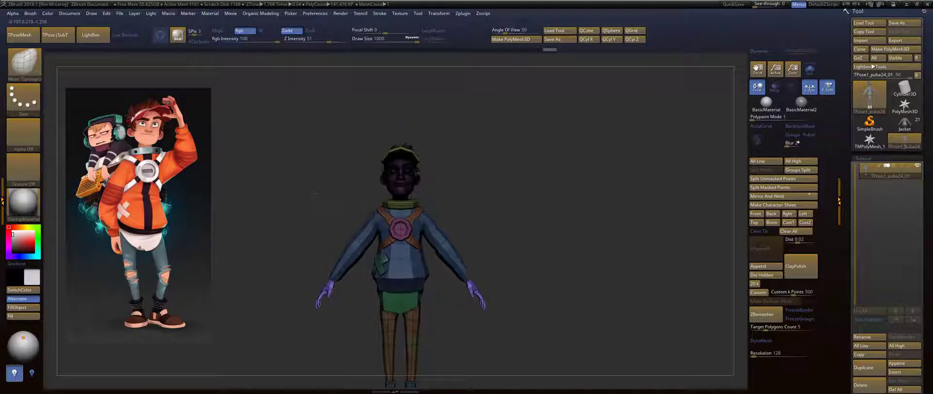
pyautogui.moveTo(314, 194)
pyautogui.keyDown('alt'); pyautogui.mouseDown()
pyautogui.moveTo(334, 168)
pyautogui.moveTo(329, 195)
pyautogui.mouseUp(); pyautogui.keyUp('alt')
pyautogui.moveTo(525, 155); pyautogui.dragTo(505, 189)
pyautogui.keyDown('ctrl'); pyautogui.moveTo(566, 220); pyautogui.dragTo(514, 189); pyautogui.keyUp('ctrl')
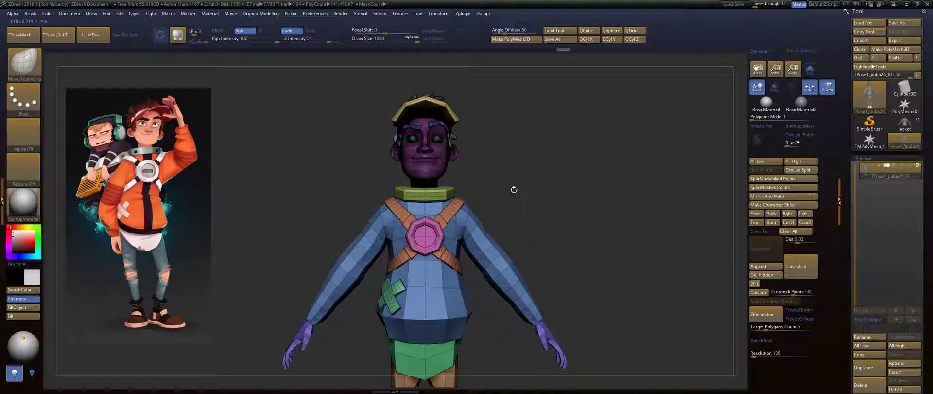
pyautogui.moveTo(553, 171)
pyautogui.mouseDown()
pyautogui.moveTo(534, 193)
pyautogui.moveTo(535, 183)
pyautogui.moveTo(474, 194)
pyautogui.moveTo(522, 152)
pyautogui.mouseUp()
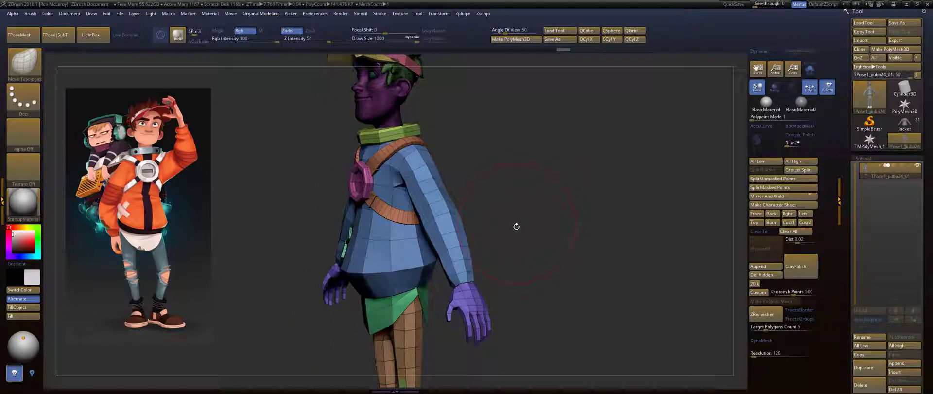
pyautogui.moveTo(517, 226)
pyautogui.mouseDown()
pyautogui.moveTo(513, 245)
pyautogui.moveTo(564, 238)
pyautogui.mouseUp()
pyautogui.moveTo(542, 147)
pyautogui.keyDown('alt'); pyautogui.mouseDown()
pyautogui.moveTo(534, 207)
pyautogui.moveTo(549, 220)
pyautogui.moveTo(543, 203)
pyautogui.moveTo(509, 210)
pyautogui.moveTo(518, 200)
pyautogui.mouseUp(); pyautogui.keyUp('alt')
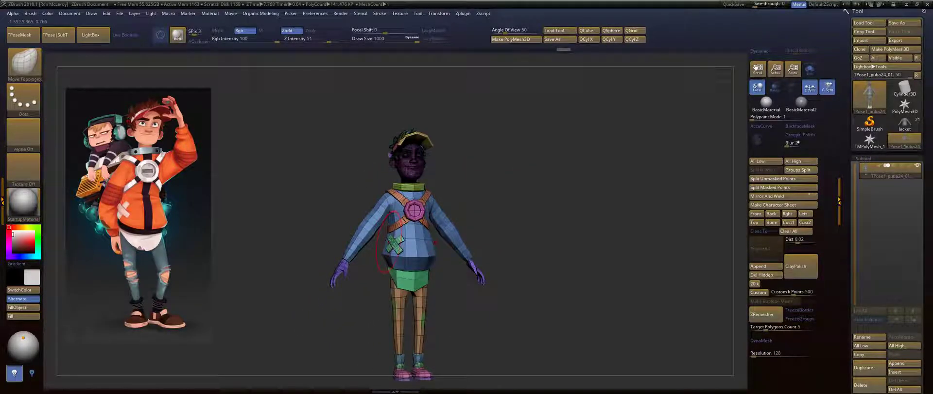
# Switch to the Move brush and lasso-mask both arms and hands from the front view.
pyautogui.press('b')
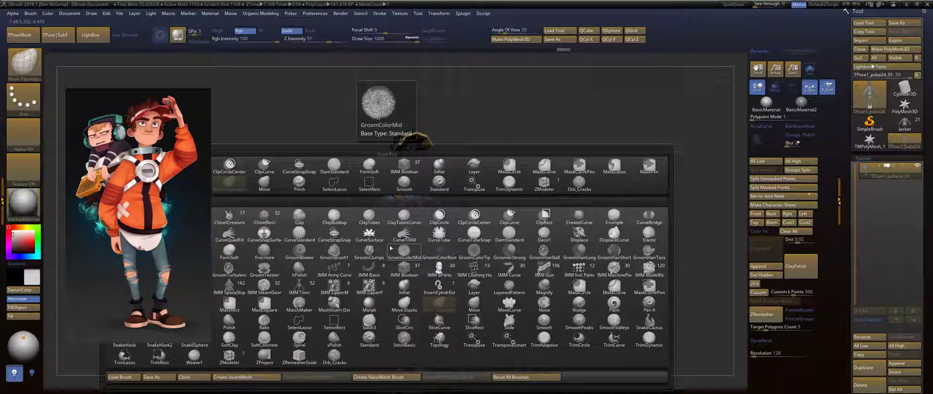
pyautogui.press('b')
pyautogui.press('v')
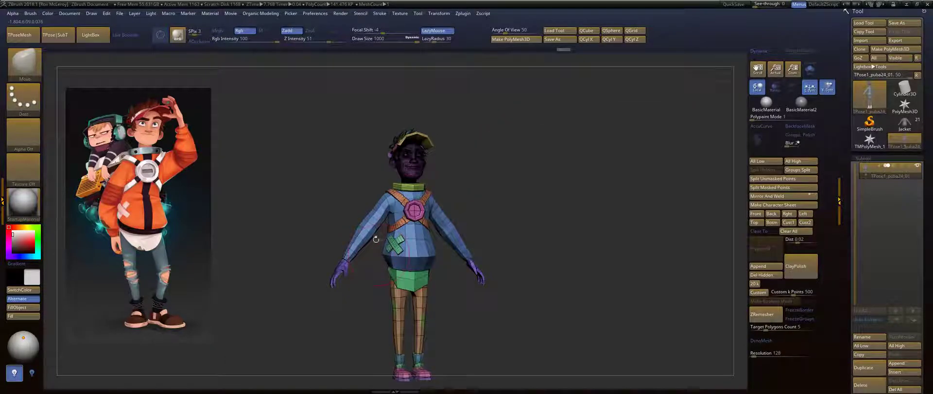
pyautogui.moveTo(332, 207)
pyautogui.keyDown('shift'); pyautogui.mouseDown()
pyautogui.moveTo(306, 179)
pyautogui.moveTo(381, 270)
pyautogui.moveTo(316, 313)
pyautogui.moveTo(310, 292)
pyautogui.mouseUp(); pyautogui.keyUp('shift')
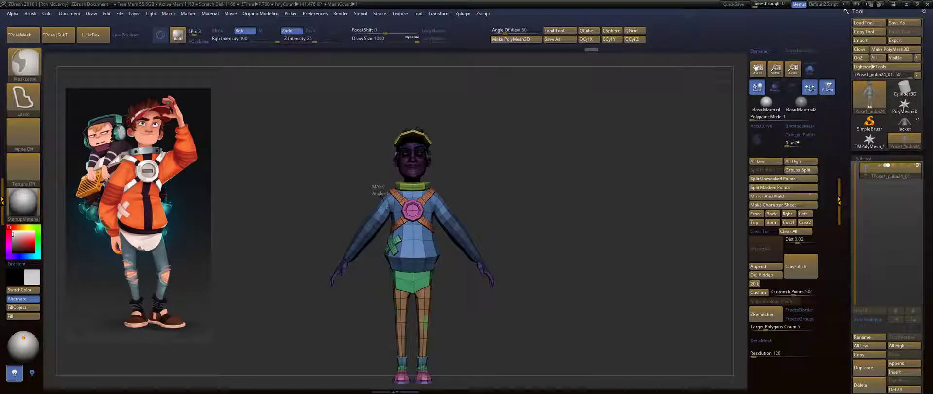
pyautogui.keyDown('ctrl'); pyautogui.moveTo(387, 219); pyautogui.dragTo(271, 199); pyautogui.keyUp('ctrl')
pyautogui.moveTo(296, 204); pyautogui.dragTo(340, 205)
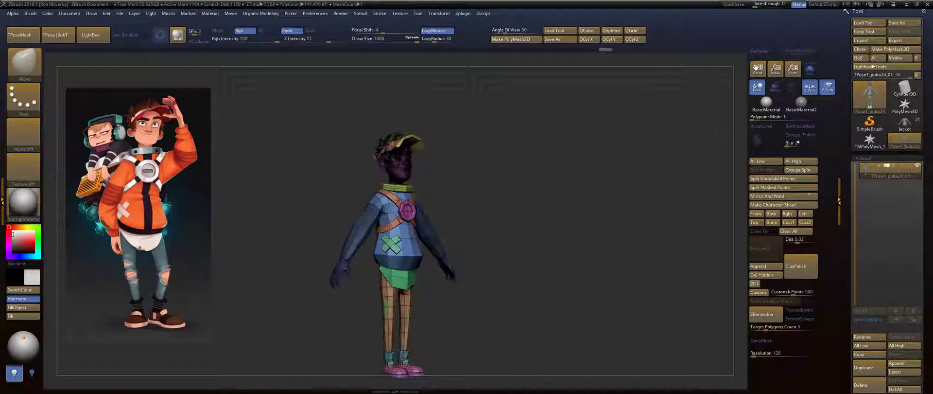
# Reduce the Move brush's draw size and reshape the jacket's belly and lower front from the front and side views.
pyautogui.press('s')
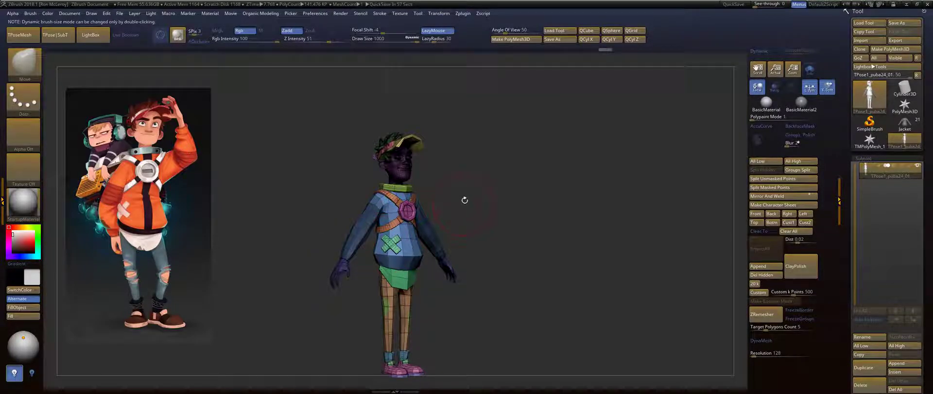
pyautogui.moveTo(465, 200); pyautogui.dragTo(458, 198)
pyautogui.press('b')
pyautogui.press('m')
pyautogui.press('v')
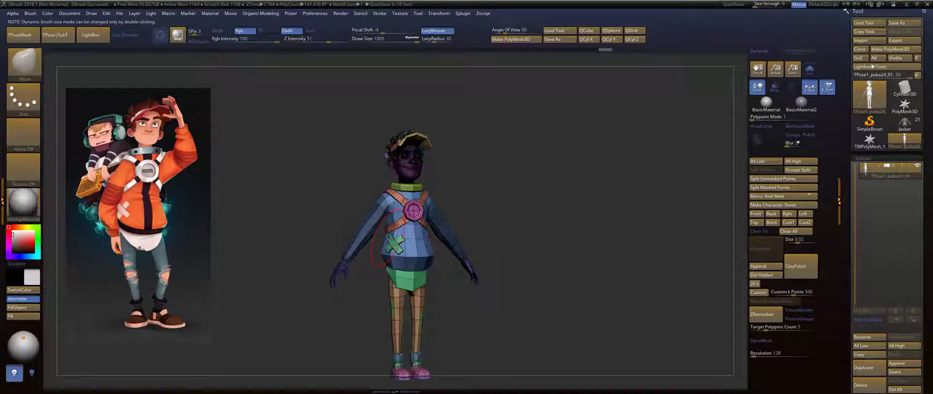
pyautogui.moveTo(382, 235); pyautogui.dragTo(411, 248)
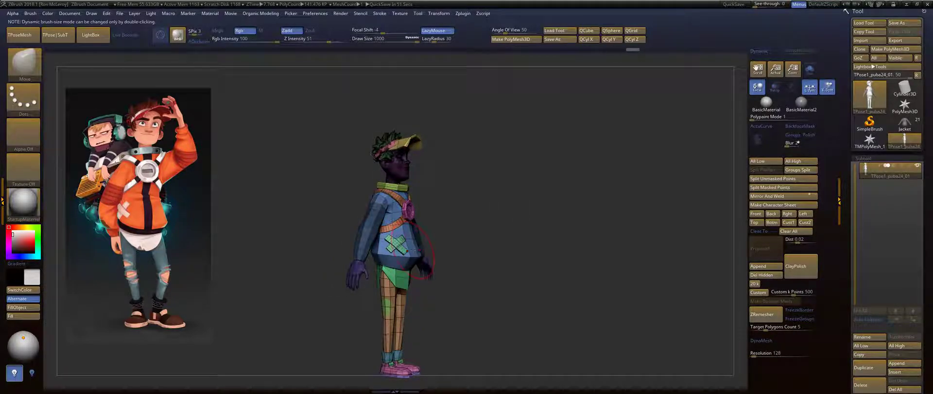
pyautogui.moveTo(513, 210)
pyautogui.mouseDown()
pyautogui.moveTo(493, 210)
pyautogui.moveTo(547, 212)
pyautogui.mouseUp()
pyautogui.press('s')
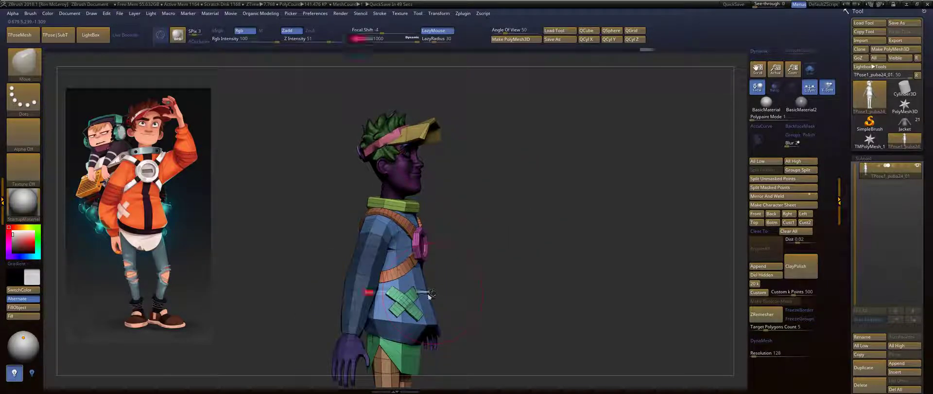
pyautogui.moveTo(426, 293); pyautogui.dragTo(411, 292)
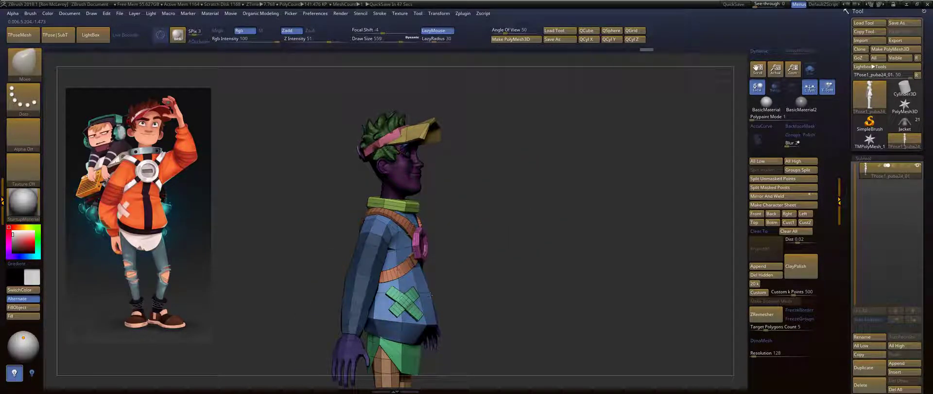
pyautogui.moveTo(515, 294)
pyautogui.mouseDown()
pyautogui.moveTo(448, 297)
pyautogui.moveTo(483, 238)
pyautogui.mouseUp()
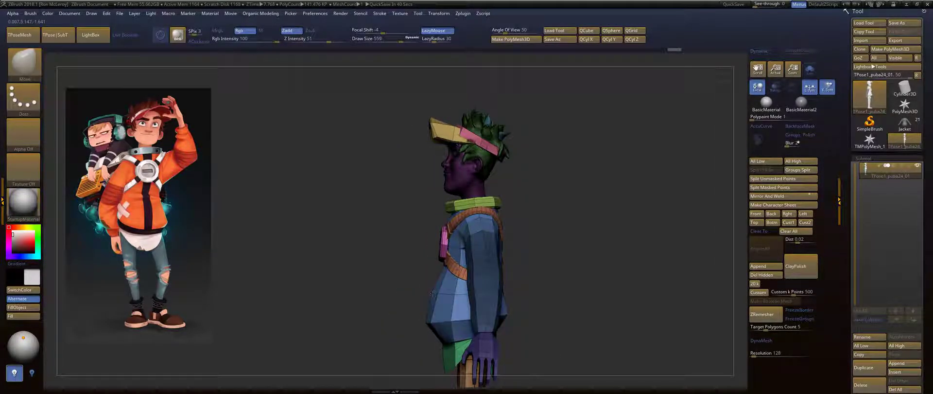
# Set the Move brush's draw size to about 989 and refine the torso's chest and back profile from the side.
pyautogui.moveTo(571, 223)
pyautogui.mouseDown()
pyautogui.moveTo(614, 218)
pyautogui.moveTo(528, 206)
pyautogui.moveTo(470, 215)
pyautogui.moveTo(549, 214)
pyautogui.moveTo(496, 220)
pyautogui.moveTo(476, 188)
pyautogui.moveTo(515, 184)
pyautogui.moveTo(479, 200)
pyautogui.moveTo(496, 202)
pyautogui.mouseUp()
pyautogui.press('s')
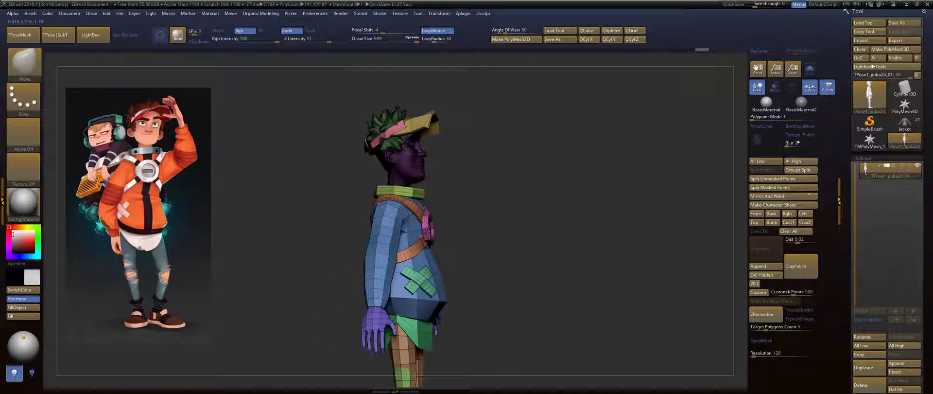
pyautogui.moveTo(429, 229); pyautogui.dragTo(427, 229)
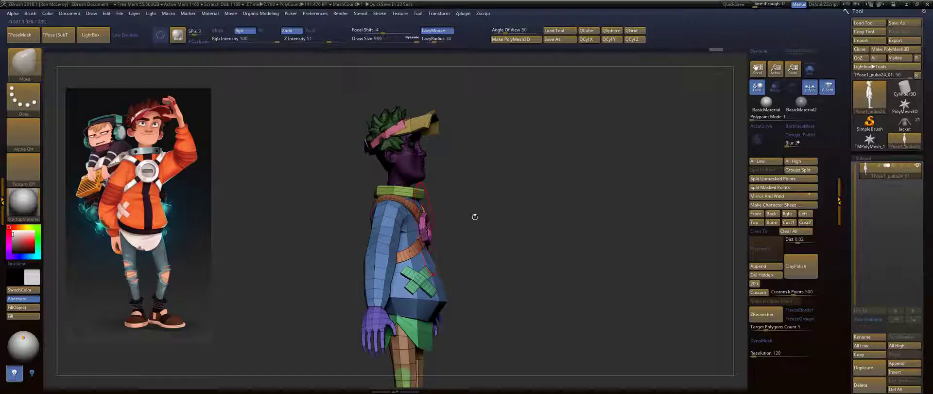
pyautogui.moveTo(475, 217); pyautogui.dragTo(505, 217)
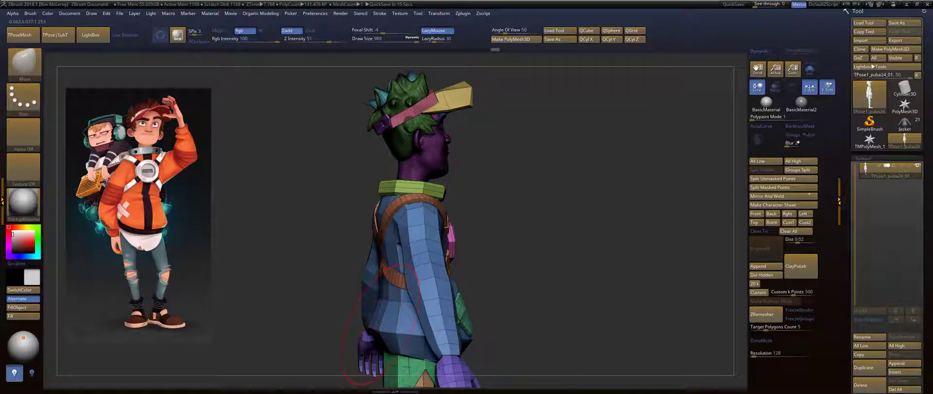
pyautogui.moveTo(505, 277); pyautogui.dragTo(463, 207)
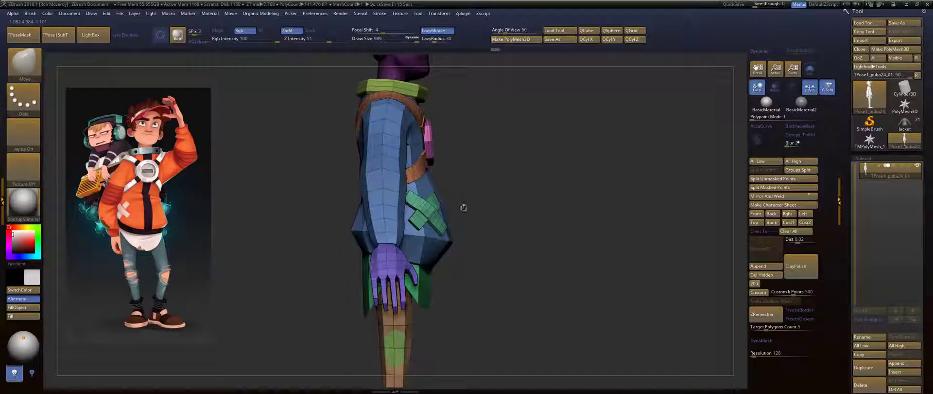
pyautogui.moveTo(311, 233); pyautogui.dragTo(362, 230)
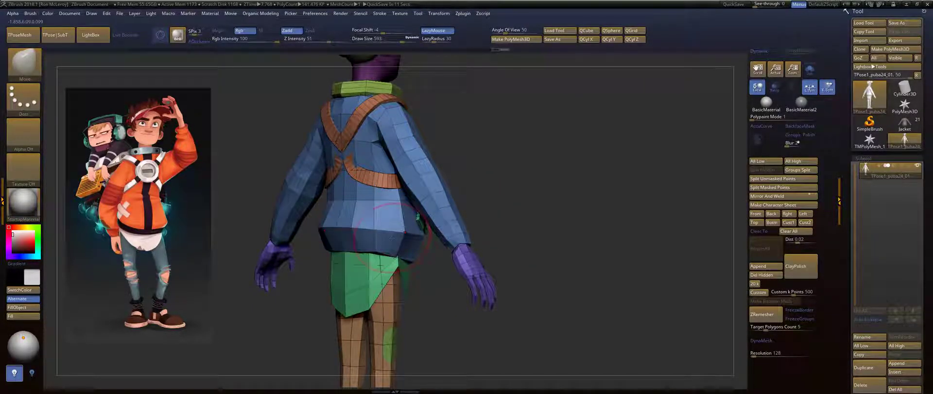
# Reduce the draw size to about 370 and adjust the jacket's lower back edge above the green undershirt.
pyautogui.press('s')
pyautogui.moveTo(373, 232); pyautogui.dragTo(371, 232)
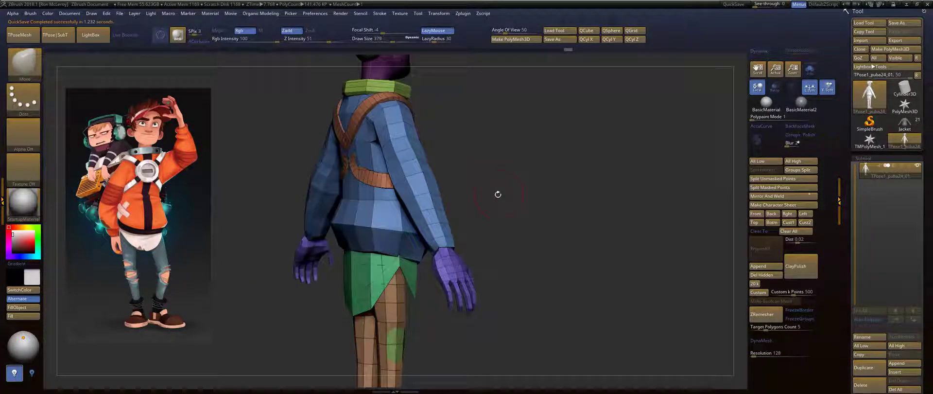
pyautogui.moveTo(498, 194)
pyautogui.mouseDown()
pyautogui.moveTo(432, 192)
pyautogui.moveTo(515, 184)
pyautogui.moveTo(466, 178)
pyautogui.mouseUp()
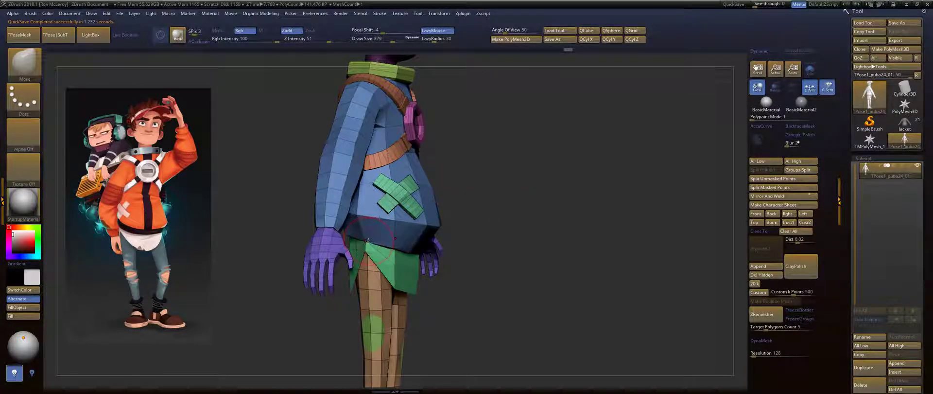
# Try to adjust the jacket's hem area with the Move Topological brush at a tiny draw size and undo the strokes.
pyautogui.press('b')
pyautogui.press('m')
pyautogui.press('t')
pyautogui.press('s')
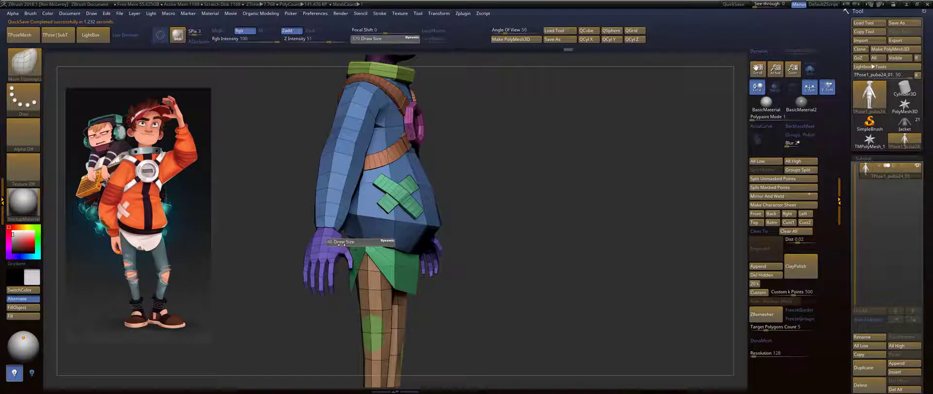
pyautogui.moveTo(341, 244)
pyautogui.mouseDown()
pyautogui.moveTo(327, 245)
pyautogui.moveTo(365, 220)
pyautogui.moveTo(369, 238)
pyautogui.mouseUp()
pyautogui.hotkey('ctrl', 'z')
pyautogui.hotkey('ctrl', 'z')
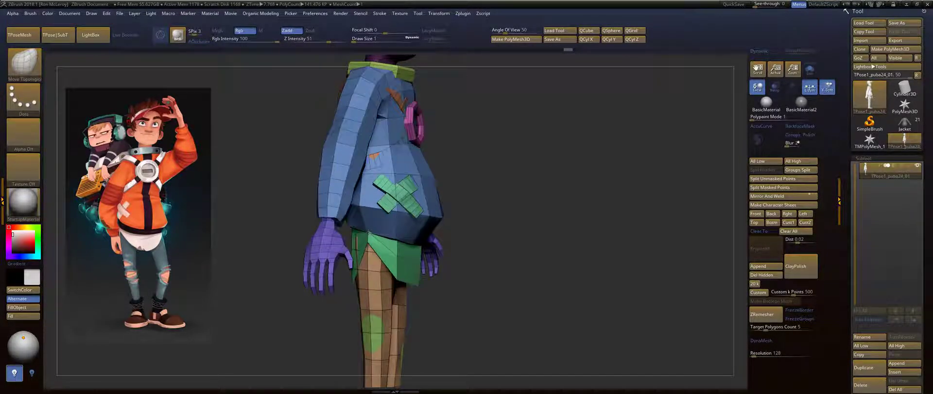
pyautogui.hotkey('ctrl', 'z')
pyautogui.press('s')
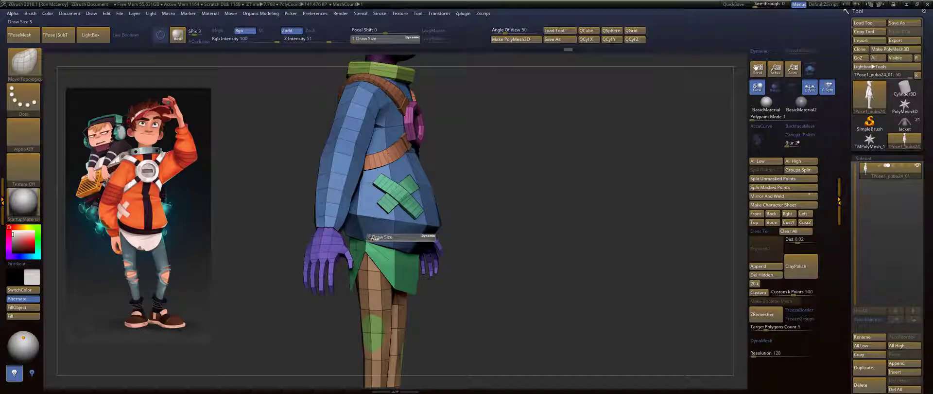
pyautogui.moveTo(373, 238); pyautogui.dragTo(366, 240)
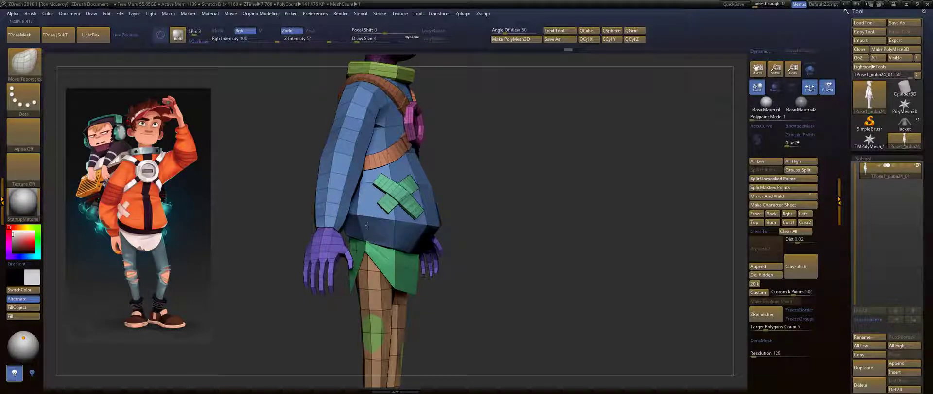
# Isolate the green undershirt piece below the jacket, frame it and switch to the Move brush with a draw size of 83.
pyautogui.keyDown('alt'); pyautogui.moveTo(479, 223); pyautogui.dragTo(479, 287); pyautogui.keyUp('alt')
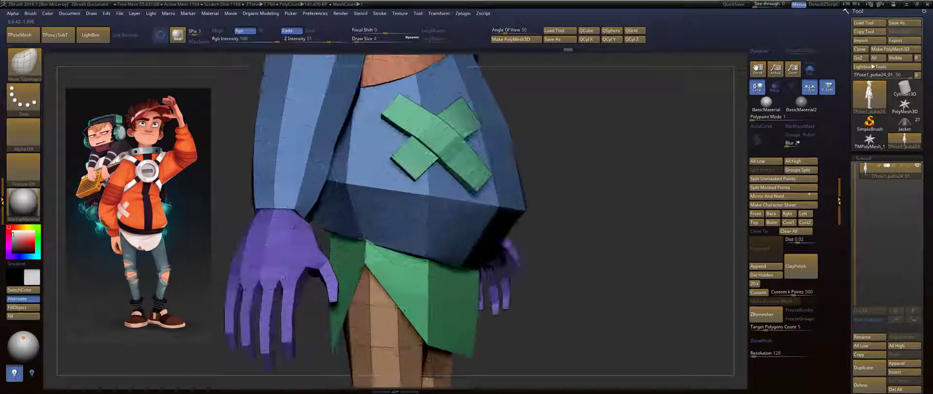
pyautogui.keyDown('ctrl'); pyautogui.keyDown('shift'); pyautogui.click(430, 293); pyautogui.keyUp('shift'); pyautogui.keyUp('ctrl')
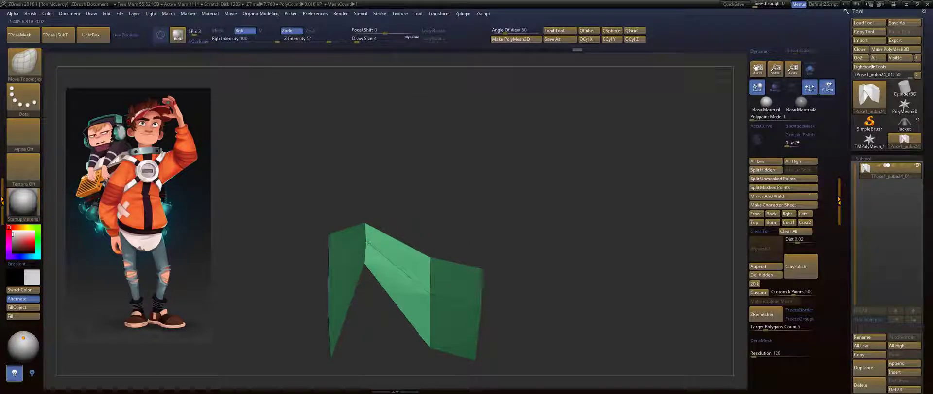
pyautogui.moveTo(367, 209); pyautogui.dragTo(412, 210)
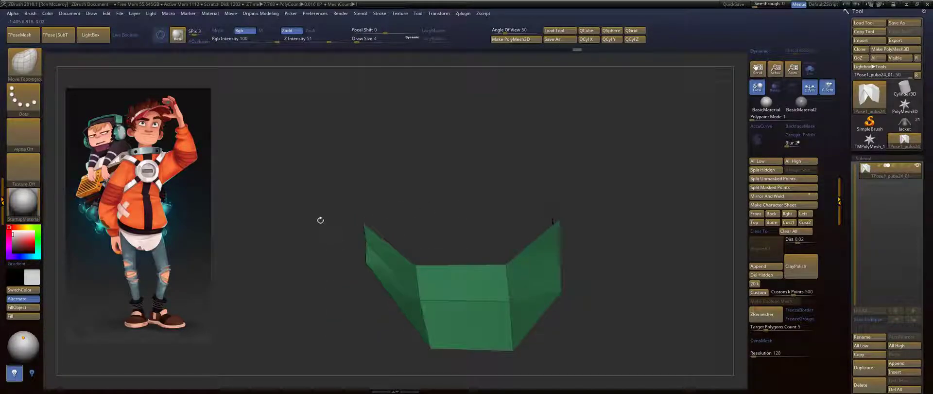
pyautogui.press('b')
pyautogui.press('m')
pyautogui.press('v')
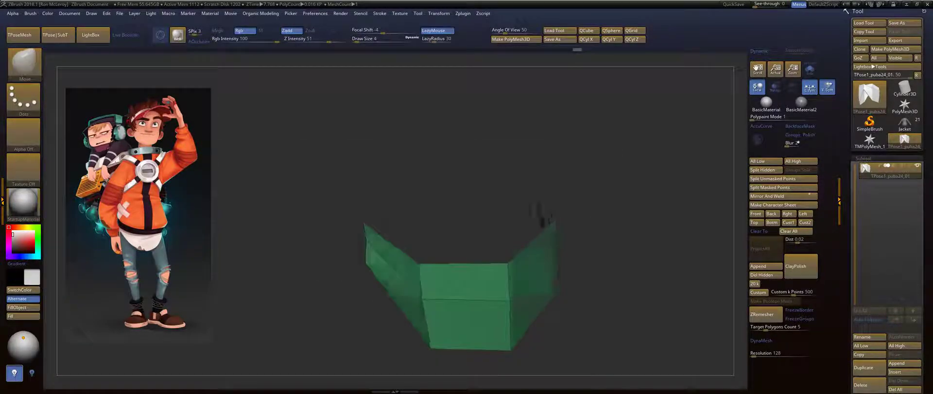
pyautogui.moveTo(306, 230)
pyautogui.mouseDown()
pyautogui.moveTo(409, 217)
pyautogui.moveTo(473, 194)
pyautogui.mouseUp()
pyautogui.press('s')
pyautogui.press('f')
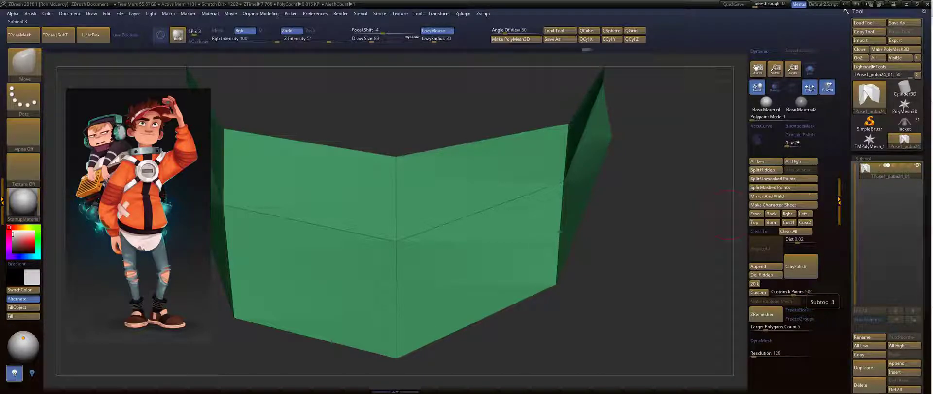
# Unhide the full model and isolate the purple head and neck mesh in a side view.
pyautogui.moveTo(640, 257); pyautogui.dragTo(486, 240)
pyautogui.keyDown('ctrl'); pyautogui.keyDown('shift'); pyautogui.click(567, 260); pyautogui.keyUp('shift'); pyautogui.keyUp('ctrl')
pyautogui.moveTo(546, 256); pyautogui.dragTo(510, 253)
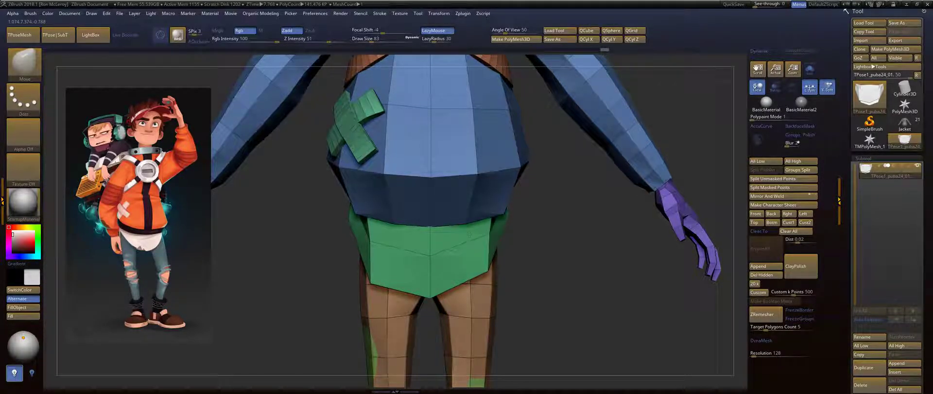
pyautogui.press('f')
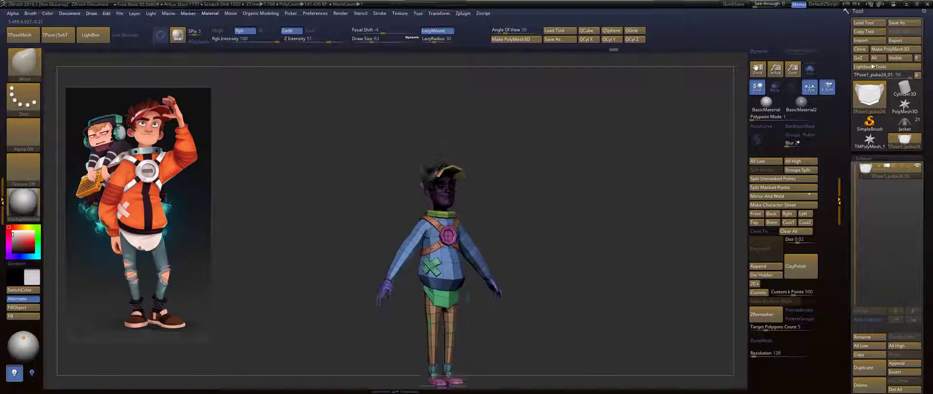
pyautogui.keyDown('alt'); pyautogui.moveTo(543, 209); pyautogui.dragTo(593, 321); pyautogui.keyUp('alt')
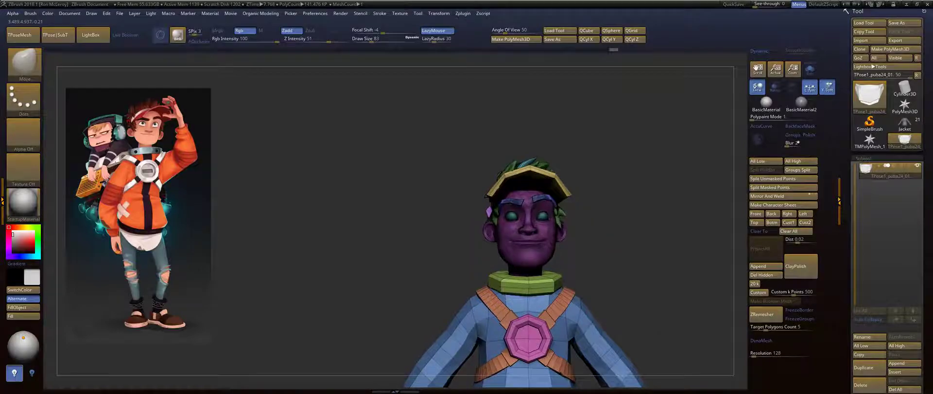
pyautogui.moveTo(593, 238)
pyautogui.mouseDown()
pyautogui.moveTo(689, 235)
pyautogui.moveTo(544, 227)
pyautogui.moveTo(554, 131)
pyautogui.moveTo(573, 238)
pyautogui.moveTo(509, 226)
pyautogui.mouseUp()
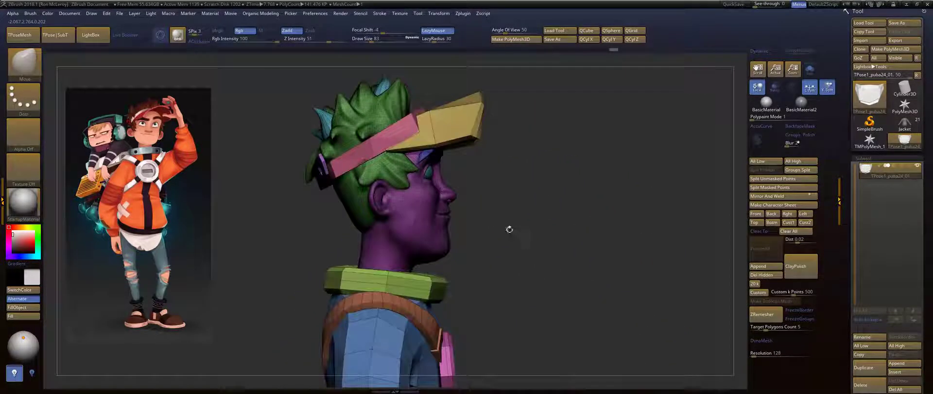
pyautogui.keyDown('ctrl'); pyautogui.keyDown('shift'); pyautogui.click(391, 257); pyautogui.keyUp('shift'); pyautogui.keyUp('ctrl')
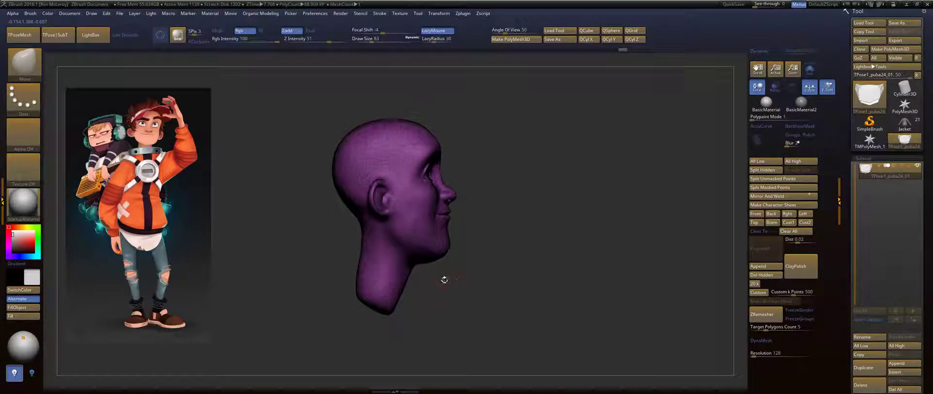
pyautogui.moveTo(444, 279)
pyautogui.keyDown('alt'); pyautogui.mouseDown()
pyautogui.moveTo(489, 287)
pyautogui.moveTo(343, 263)
pyautogui.moveTo(552, 278)
pyautogui.mouseUp(); pyautogui.keyUp('alt')
# Mask the lower neck with the lasso mask and soften the mask's edge, then unhide the full model.
pyautogui.press('ctrl')
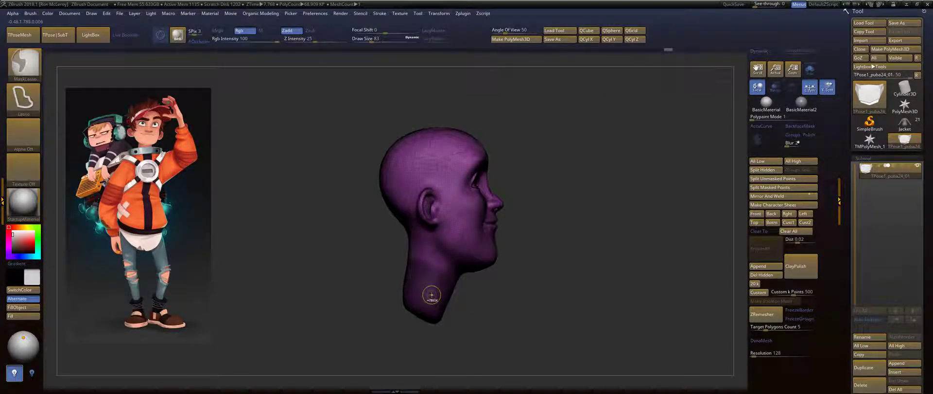
pyautogui.keyDown('ctrl'); pyautogui.click(431, 293); pyautogui.keyUp('ctrl')
pyautogui.keyDown('ctrl'); pyautogui.click(431, 293); pyautogui.keyUp('ctrl')
pyautogui.keyDown('ctrl'); pyautogui.click(431, 293); pyautogui.keyUp('ctrl')
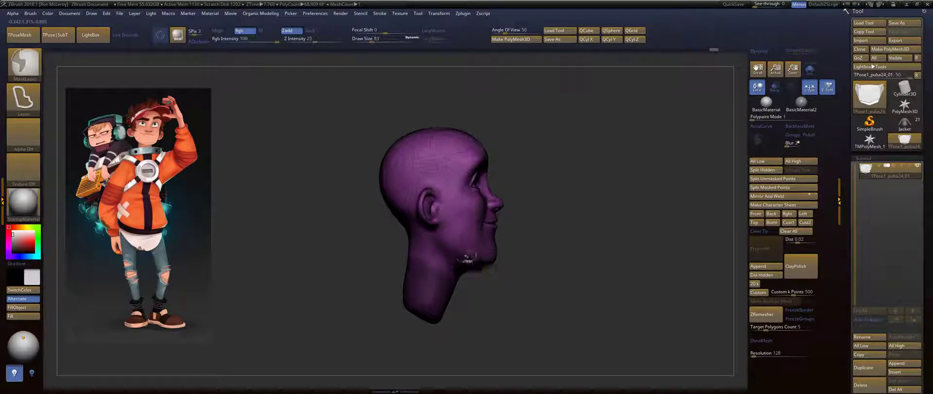
pyautogui.moveTo(533, 295)
pyautogui.mouseDown()
pyautogui.moveTo(596, 293)
pyautogui.moveTo(534, 330)
pyautogui.mouseUp()
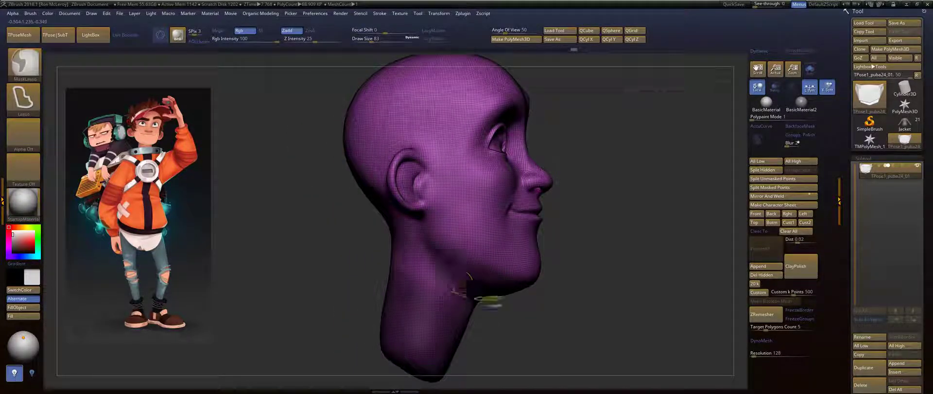
pyautogui.moveTo(680, 292); pyautogui.dragTo(609, 283)
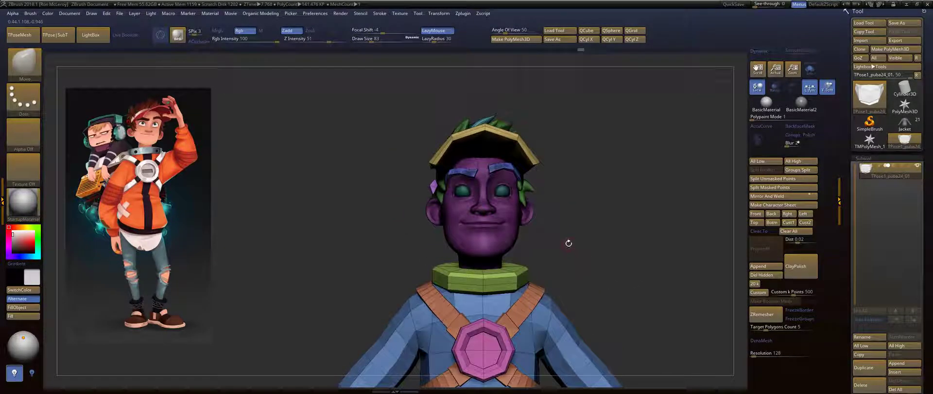
# Isolate the head together with its hair, cap and facial parts.
pyautogui.hotkey('ctrl', 'shift')
pyautogui.moveTo(581, 237)
pyautogui.keyDown('ctrl'); pyautogui.keyDown('shift'); pyautogui.mouseDown()
pyautogui.moveTo(422, 235)
pyautogui.moveTo(467, 81)
pyautogui.moveTo(607, 160)
pyautogui.moveTo(612, 185)
pyautogui.mouseUp(); pyautogui.keyUp('shift'); pyautogui.keyUp('ctrl')
pyautogui.hotkey('ctrl', 'shift')
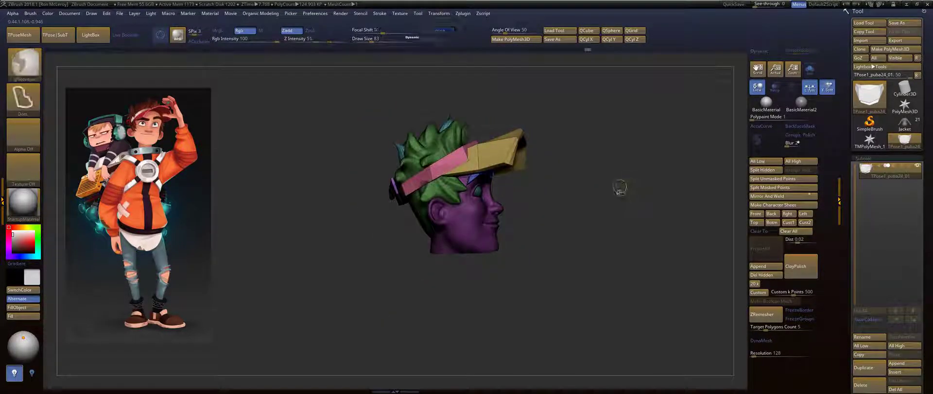
pyautogui.moveTo(611, 209)
pyautogui.mouseDown()
pyautogui.moveTo(560, 218)
pyautogui.moveTo(627, 221)
pyautogui.mouseUp()
# Position the transform gizmo's pivot inside the head, between the base of the skull and the jaw.
pyautogui.press('w')
pyautogui.moveTo(418, 221)
pyautogui.keyDown('alt'); pyautogui.mouseDown()
pyautogui.moveTo(619, 221)
pyautogui.moveTo(598, 73)
pyautogui.moveTo(600, 199)
pyautogui.moveTo(651, 214)
pyautogui.mouseUp(); pyautogui.keyUp('alt')
pyautogui.click(481, 152)
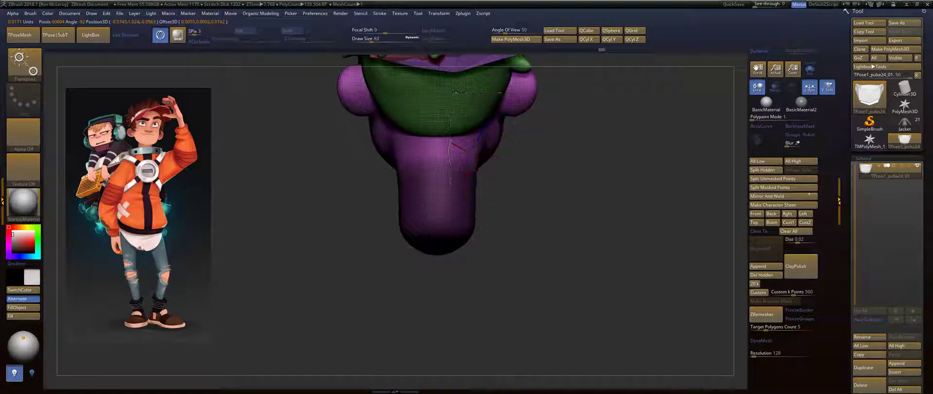
pyautogui.keyDown('alt'); pyautogui.moveTo(603, 194); pyautogui.dragTo(627, 282); pyautogui.keyUp('alt')
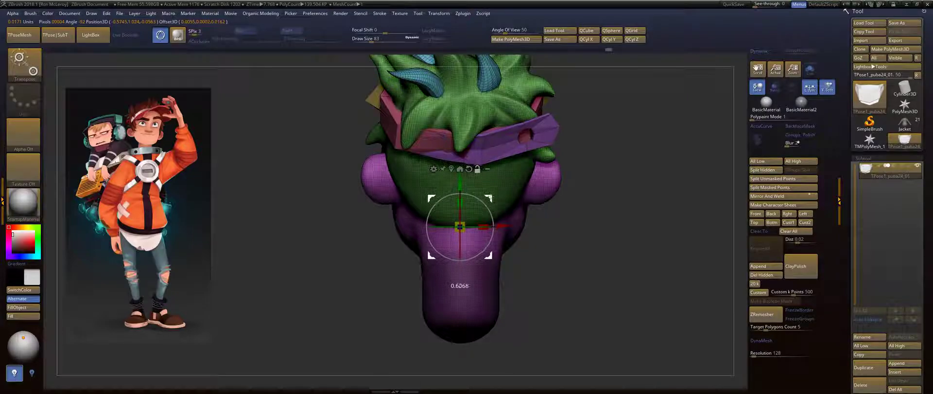
pyautogui.moveTo(459, 226); pyautogui.dragTo(460, 218)
pyautogui.moveTo(584, 214); pyautogui.dragTo(662, 240)
pyautogui.moveTo(467, 244); pyautogui.dragTo(469, 232)
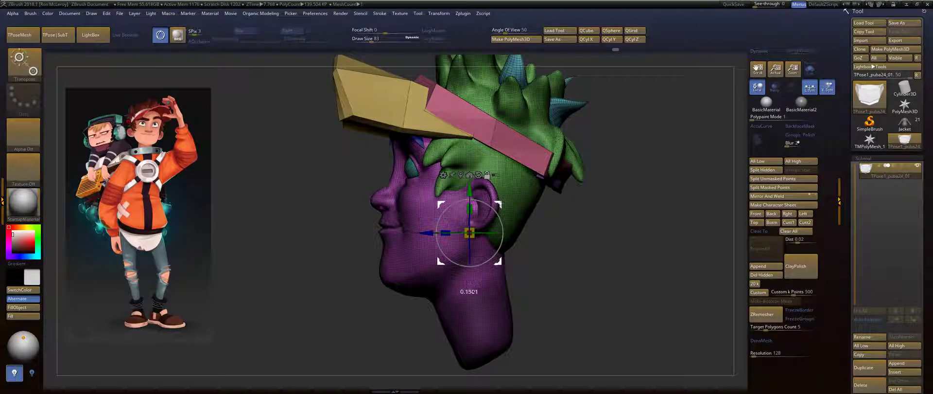
# Rotate the head with its hair and cap so it tilts sideways and turns slightly, matching the concept pose.
pyautogui.moveTo(573, 229); pyautogui.dragTo(637, 251)
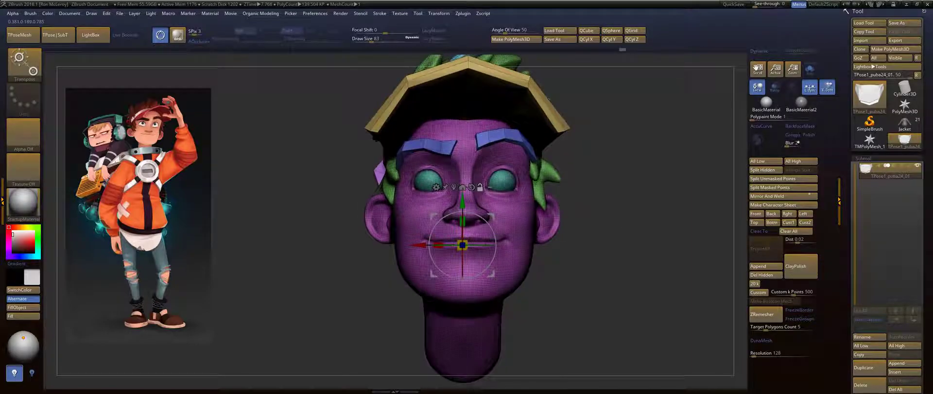
pyautogui.moveTo(487, 224); pyautogui.dragTo(430, 241)
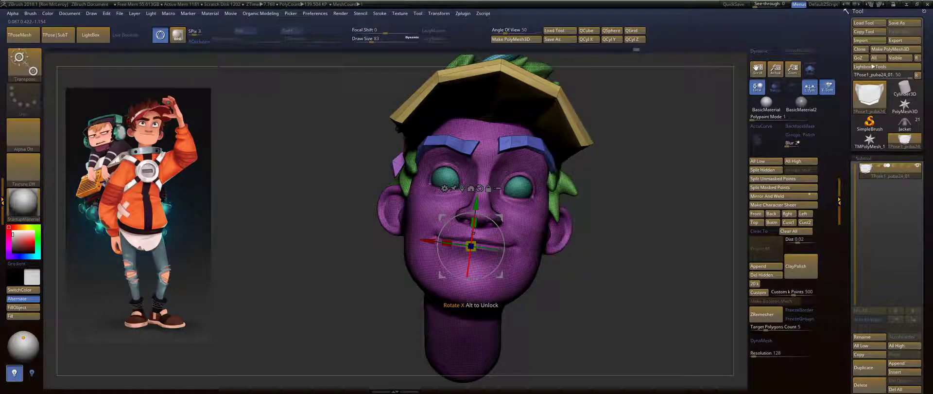
pyautogui.moveTo(472, 234)
pyautogui.mouseDown()
pyautogui.moveTo(474, 223)
pyautogui.moveTo(474, 245)
pyautogui.mouseUp()
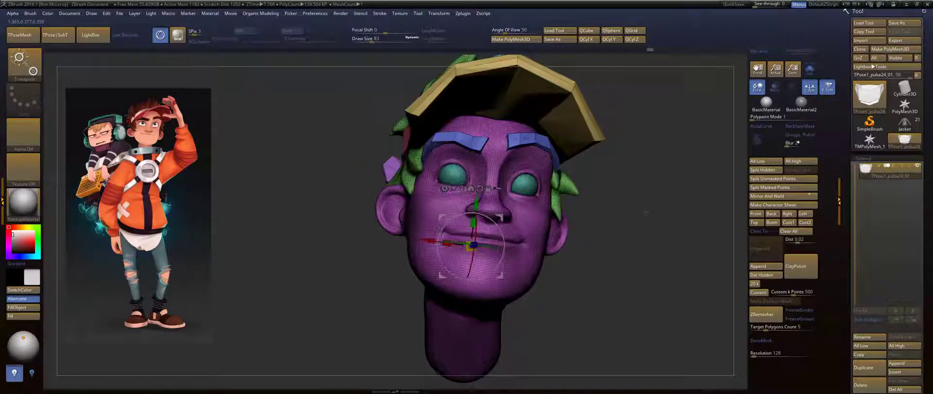
# Reverse the visibility to the body, mask the body parts below the head and unhide the full model.
pyautogui.moveTo(653, 211)
pyautogui.keyDown('alt'); pyautogui.mouseDown()
pyautogui.moveTo(578, 252)
pyautogui.moveTo(558, 200)
pyautogui.mouseUp(); pyautogui.keyUp('alt')
pyautogui.press('q')
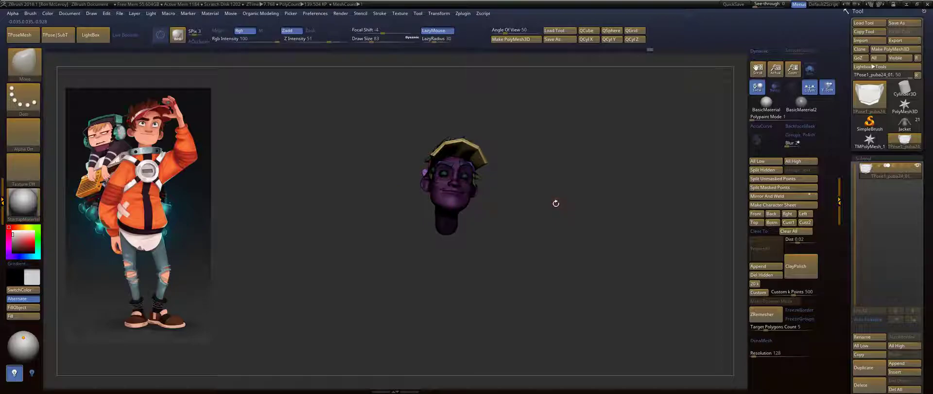
pyautogui.hotkey('ctrl', 'shift')
pyautogui.keyDown('ctrl'); pyautogui.click(568, 209); pyautogui.keyUp('ctrl')
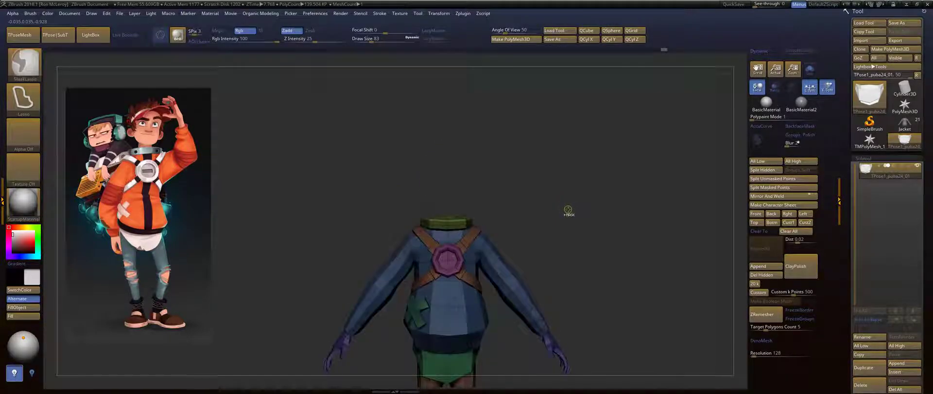
pyautogui.keyDown('ctrl'); pyautogui.click(565, 212); pyautogui.keyUp('ctrl')
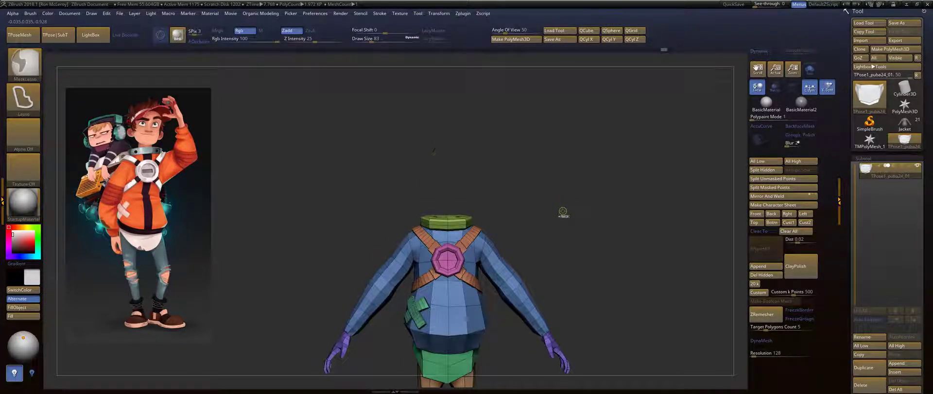
pyautogui.moveTo(563, 211)
pyautogui.keyDown('ctrl'); pyautogui.keyDown('shift'); pyautogui.mouseDown()
pyautogui.moveTo(552, 213)
pyautogui.moveTo(574, 216)
pyautogui.moveTo(555, 210)
pyautogui.moveTo(584, 236)
pyautogui.mouseUp(); pyautogui.keyUp('shift'); pyautogui.keyUp('ctrl')
pyautogui.keyDown('ctrl'); pyautogui.keyDown('shift'); pyautogui.click(564, 212); pyautogui.keyUp('shift'); pyautogui.keyUp('ctrl')
pyautogui.keyDown('ctrl'); pyautogui.click(564, 211); pyautogui.keyUp('ctrl')
# Shift the unmasked head slightly in the side view to reposition it over the collar.
pyautogui.press('w')
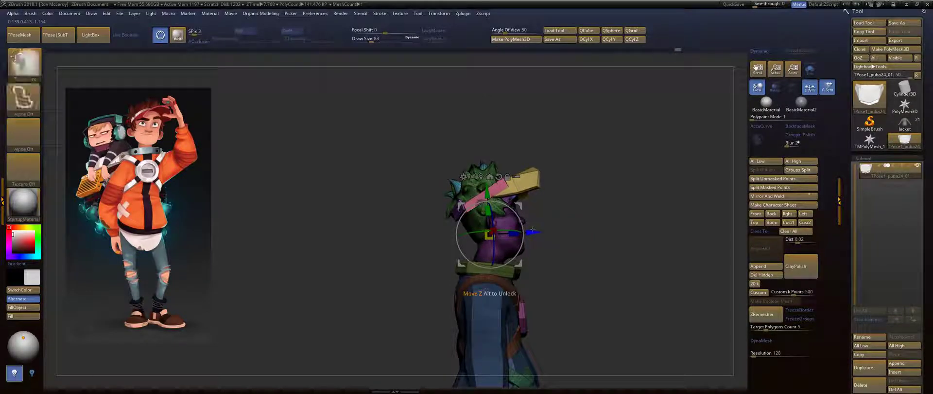
pyautogui.press('q')
pyautogui.keyDown('alt'); pyautogui.moveTo(564, 231); pyautogui.dragTo(570, 272); pyautogui.keyUp('alt')
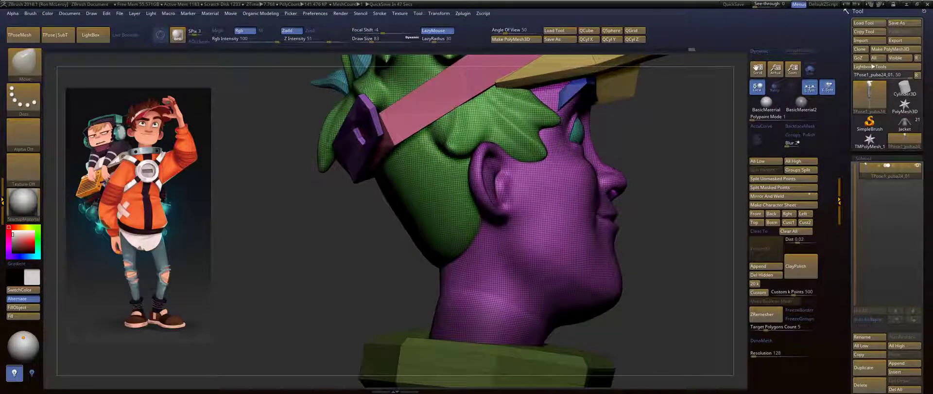
pyautogui.press('ctrl')
pyautogui.moveTo(651, 255)
pyautogui.keyDown('ctrl'); pyautogui.mouseDown()
pyautogui.moveTo(667, 273)
pyautogui.moveTo(638, 197)
pyautogui.mouseUp(); pyautogui.keyUp('ctrl')
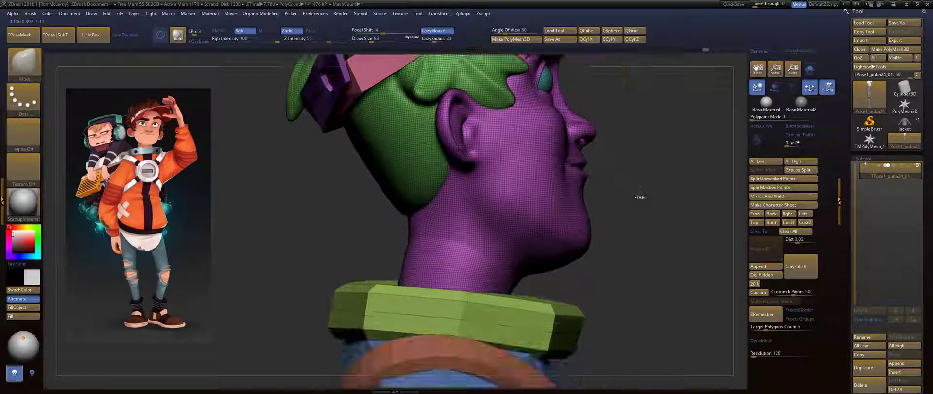
pyautogui.hotkey('ctrl', 'z')
pyautogui.press('w')
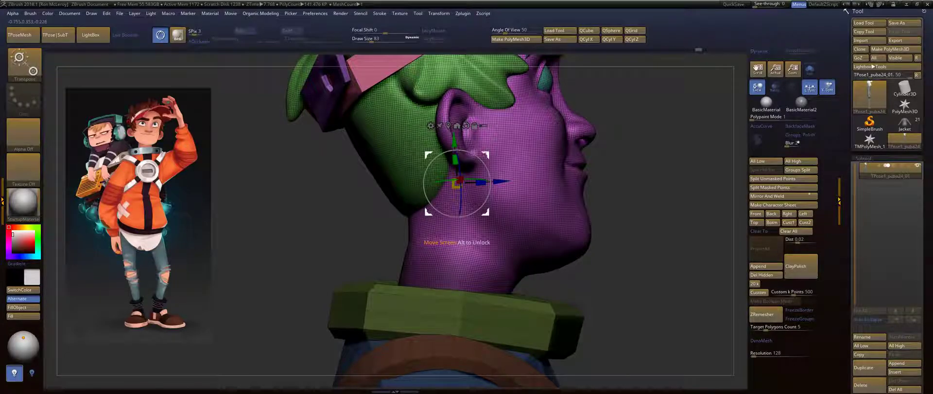
pyautogui.moveTo(504, 176); pyautogui.dragTo(507, 176)
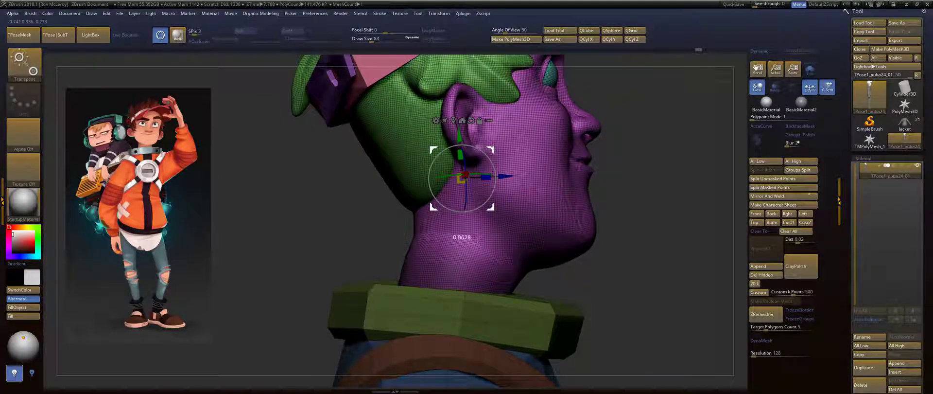
pyautogui.press('q')
# Return to a front view of the torso, turn off the polygon wireframe and clear the existing mask.
pyautogui.moveTo(641, 217)
pyautogui.mouseDown()
pyautogui.moveTo(693, 220)
pyautogui.moveTo(619, 222)
pyautogui.moveTo(651, 206)
pyautogui.mouseUp()
pyautogui.press('f')
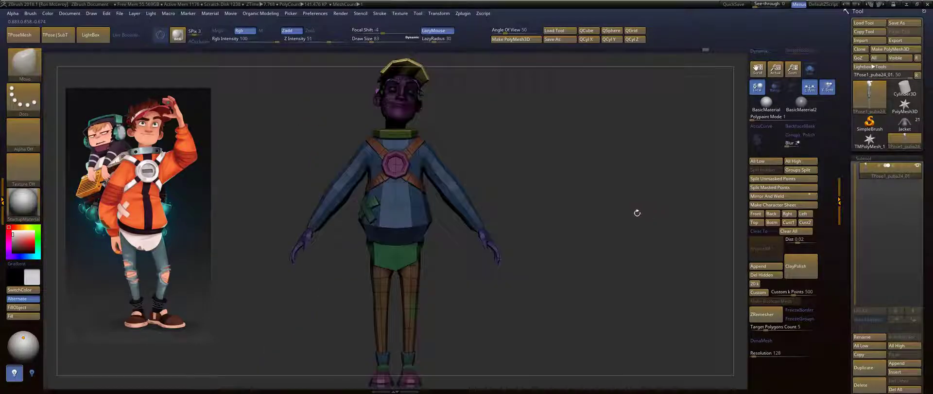
pyautogui.keyDown('alt'); pyautogui.moveTo(519, 152); pyautogui.dragTo(613, 300); pyautogui.keyUp('alt')
pyautogui.hotkey('shift', 'f')
pyautogui.keyDown('ctrl'); pyautogui.moveTo(632, 148); pyautogui.dragTo(649, 166); pyautogui.keyUp('ctrl')
# Mask the body with a topological mask from the shoulder, leaving the character's right arm and hand unmasked.
pyautogui.press('w')
pyautogui.keyDown('ctrl'); pyautogui.moveTo(434, 193); pyautogui.dragTo(407, 215); pyautogui.keyUp('ctrl')
pyautogui.press('q')
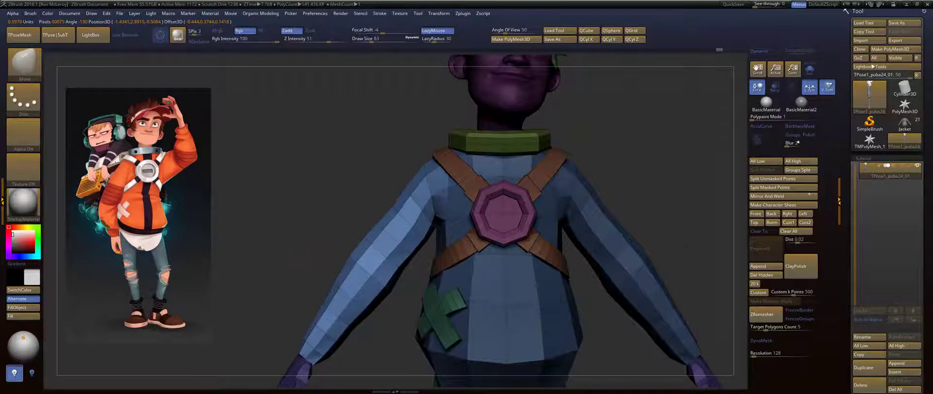
pyautogui.keyDown('alt'); pyautogui.moveTo(256, 258); pyautogui.dragTo(379, 150); pyautogui.keyUp('alt')
pyautogui.moveTo(439, 127)
pyautogui.keyDown('ctrl'); pyautogui.mouseDown()
pyautogui.moveTo(488, 182)
pyautogui.moveTo(448, 323)
pyautogui.moveTo(233, 315)
pyautogui.mouseUp(); pyautogui.keyUp('ctrl')
pyautogui.keyDown('alt'); pyautogui.moveTo(353, 158); pyautogui.dragTo(315, 286); pyautogui.keyUp('alt')
pyautogui.press('w')
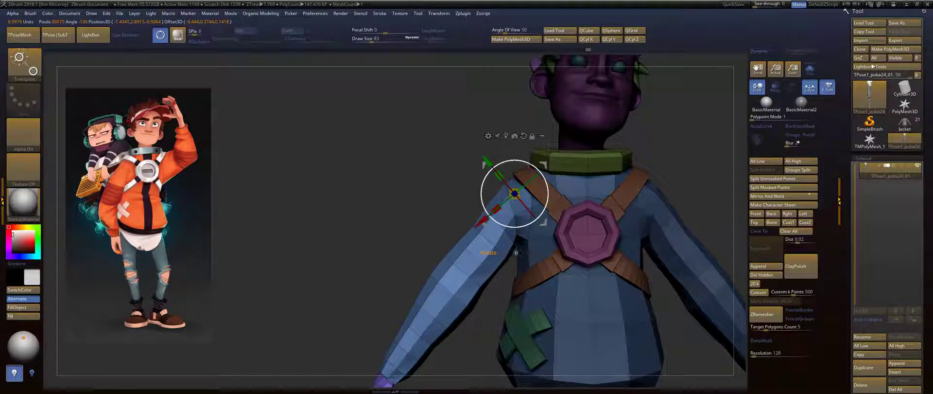
# Try rotating the character's right arm down towards the body about the shoulder and undo the rotation.
pyautogui.moveTo(515, 252); pyautogui.dragTo(524, 253)
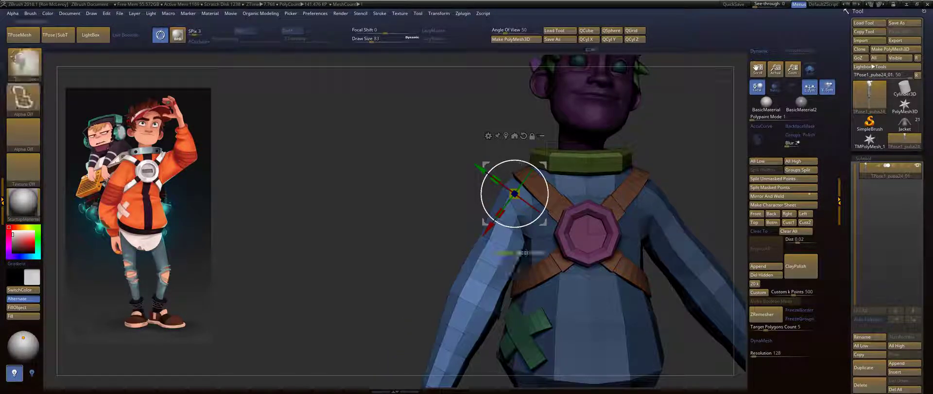
pyautogui.press('q')
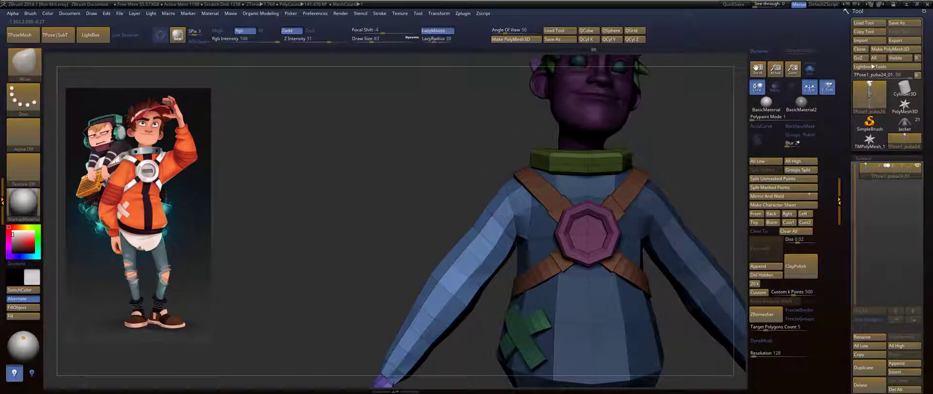
pyautogui.press('w')
pyautogui.moveTo(528, 162); pyautogui.dragTo(515, 164)
pyautogui.keyDown('alt'); pyautogui.moveTo(389, 345); pyautogui.dragTo(391, 225); pyautogui.keyUp('alt')
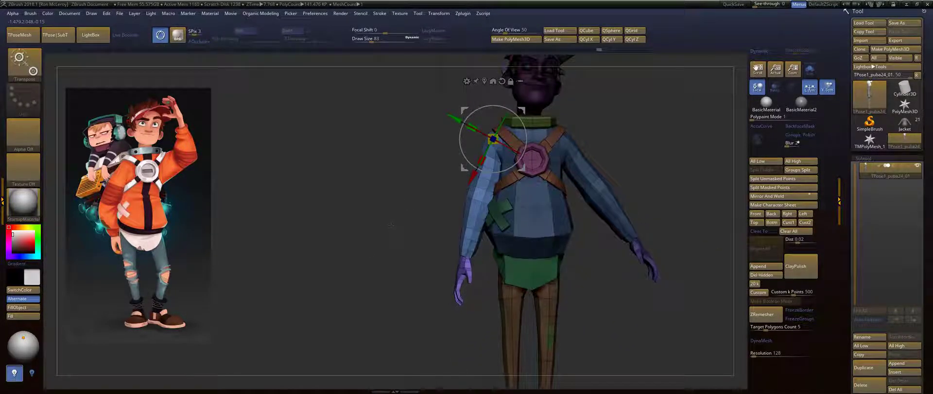
pyautogui.hotkey('ctrl', 'z')
# Clear the mask, set the Move brush's draw size to 878 and check the hips and legs from the front and side.
pyautogui.press('q')
pyautogui.moveTo(450, 306)
pyautogui.keyDown('alt'); pyautogui.mouseDown()
pyautogui.moveTo(406, 266)
pyautogui.moveTo(395, 234)
pyautogui.moveTo(468, 225)
pyautogui.mouseUp(); pyautogui.keyUp('alt')
pyautogui.press('s')
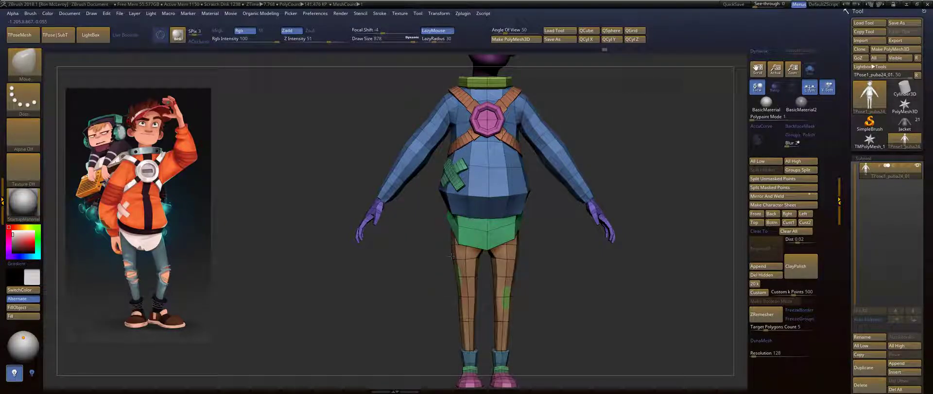
pyautogui.keyDown('alt'); pyautogui.moveTo(448, 257); pyautogui.dragTo(439, 207); pyautogui.keyUp('alt')
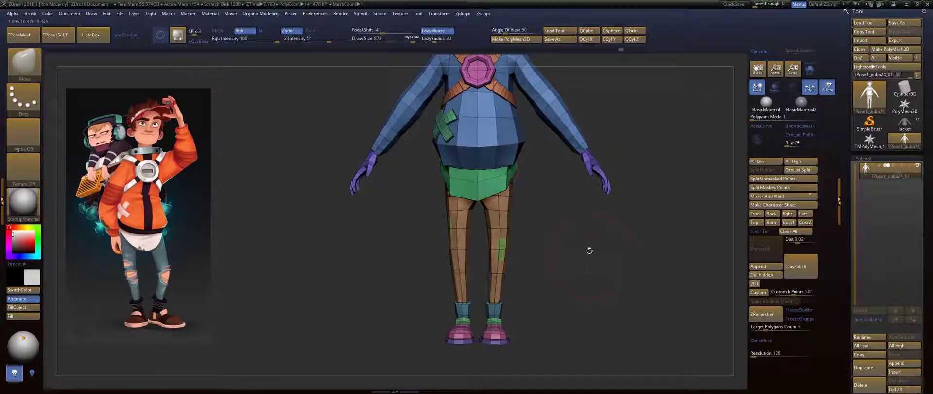
pyautogui.moveTo(589, 250); pyautogui.dragTo(570, 244, button='right')
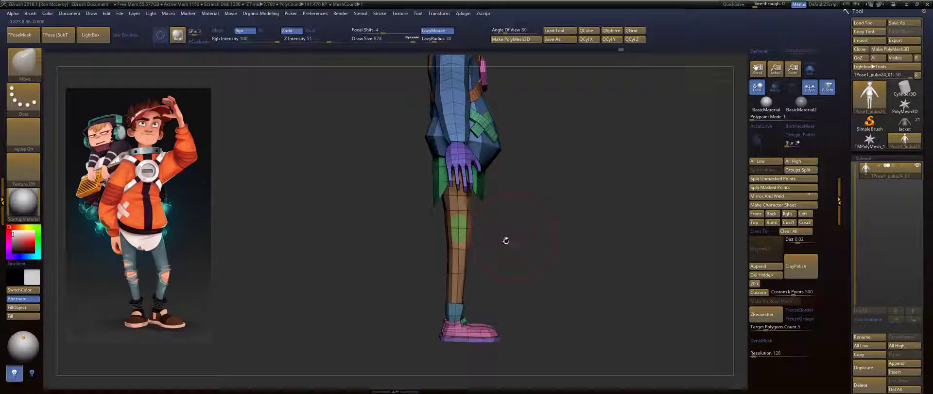
pyautogui.keyDown('shift'); pyautogui.moveTo(454, 253); pyautogui.dragTo(484, 238, button='right'); pyautogui.keyUp('shift')
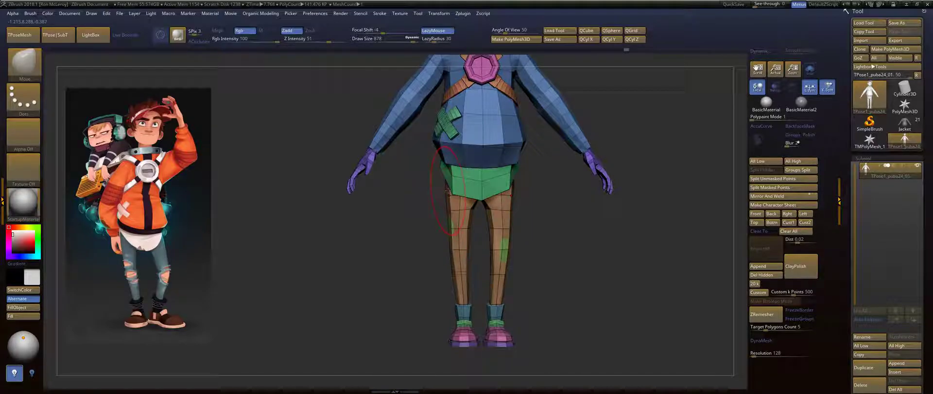
pyautogui.keyDown('alt'); pyautogui.moveTo(420, 275); pyautogui.dragTo(400, 277, button='right'); pyautogui.keyUp('alt')
pyautogui.keyDown('alt'); pyautogui.moveTo(515, 266); pyautogui.dragTo(531, 376); pyautogui.keyUp('alt')
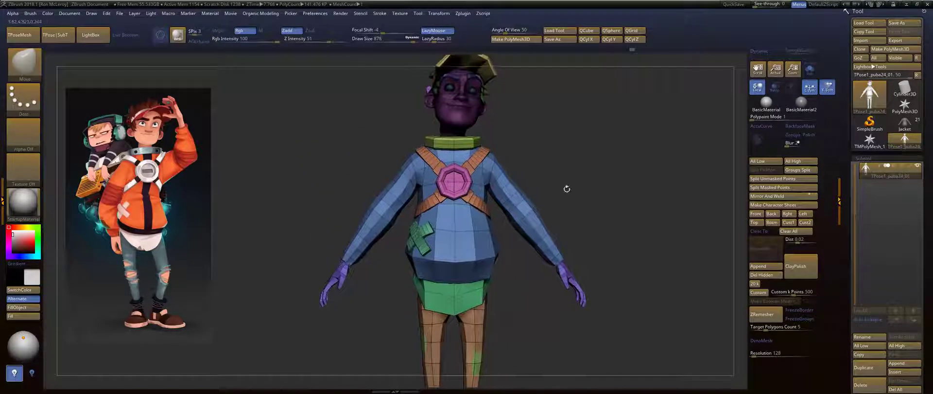
# Mask the body with a topological mask from the shoulder, leaving part of the character's right sleeve unmasked.
pyautogui.moveTo(566, 187); pyautogui.dragTo(575, 227)
pyautogui.moveTo(526, 183); pyautogui.dragTo(527, 266)
pyautogui.press('w')
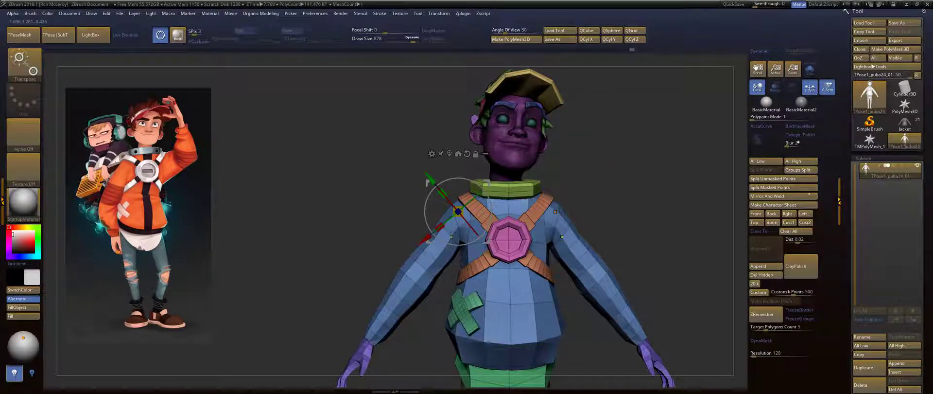
pyautogui.keyDown('ctrl'); pyautogui.moveTo(455, 226); pyautogui.dragTo(446, 236); pyautogui.keyUp('ctrl')
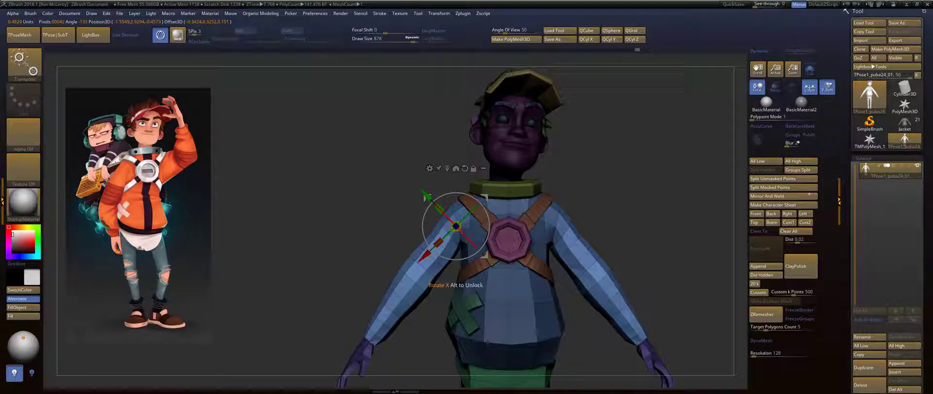
pyautogui.keyDown('ctrl'); pyautogui.click(463, 204); pyautogui.keyUp('ctrl')
pyautogui.keyDown('ctrl'); pyautogui.moveTo(394, 227); pyautogui.dragTo(430, 266); pyautogui.keyUp('ctrl')
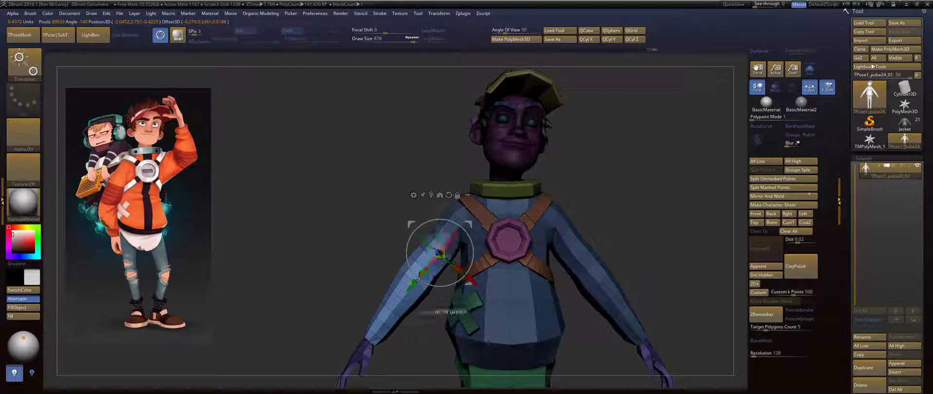
# Try rotating the character's right arm about the shoulder and undo the rotation.
pyautogui.press('q')
pyautogui.press('w')
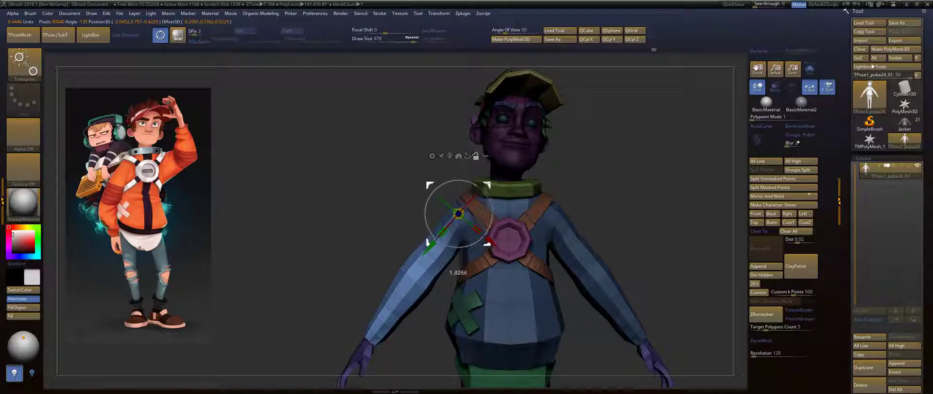
pyautogui.moveTo(480, 195); pyautogui.dragTo(478, 194)
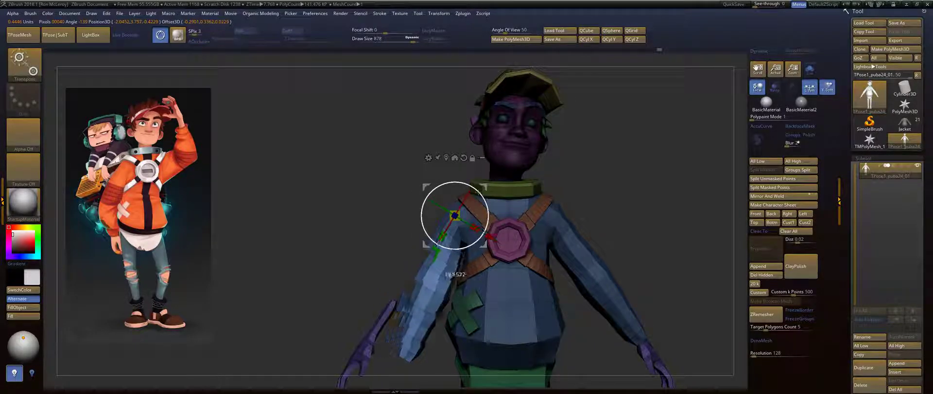
pyautogui.hotkey('ctrl', 'z')
# Unmask the right forearm and hand with a lasso and rotate the arm down towards the body about the shoulder.
pyautogui.press('q')
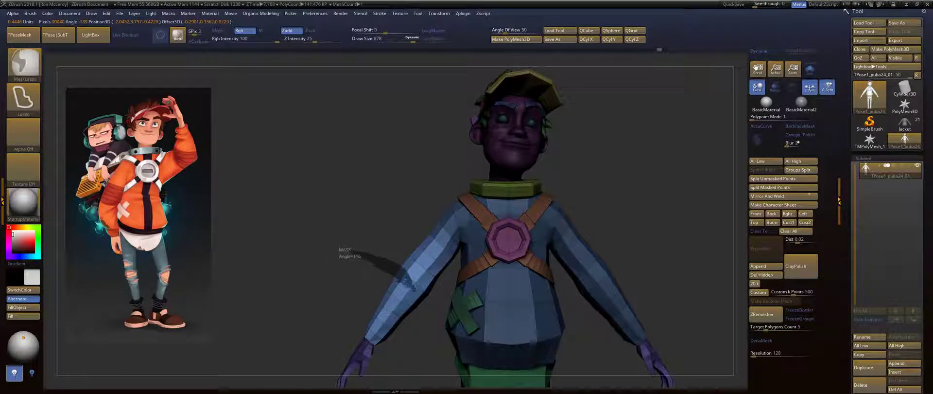
pyautogui.moveTo(414, 288)
pyautogui.keyDown('ctrl'); pyautogui.mouseDown()
pyautogui.moveTo(396, 381)
pyautogui.moveTo(313, 385)
pyautogui.moveTo(265, 297)
pyautogui.moveTo(291, 273)
pyautogui.mouseUp(); pyautogui.keyUp('ctrl')
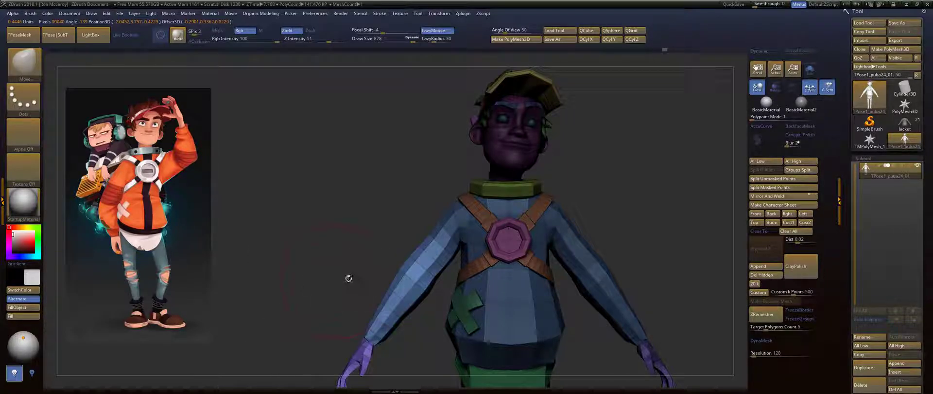
pyautogui.moveTo(349, 278)
pyautogui.keyDown('alt'); pyautogui.mouseDown()
pyautogui.moveTo(347, 170)
pyautogui.moveTo(354, 218)
pyautogui.moveTo(388, 286)
pyautogui.moveTo(293, 287)
pyautogui.moveTo(300, 269)
pyautogui.mouseUp(); pyautogui.keyUp('alt')
pyautogui.keyDown('alt'); pyautogui.moveTo(373, 133); pyautogui.dragTo(348, 240); pyautogui.keyUp('alt')
pyautogui.press('w')
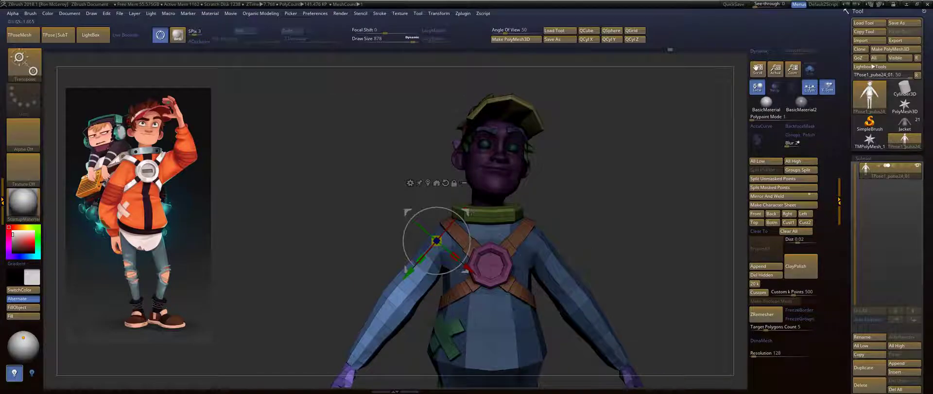
pyautogui.moveTo(465, 215)
pyautogui.keyDown('alt'); pyautogui.mouseDown()
pyautogui.moveTo(472, 222)
pyautogui.moveTo(461, 211)
pyautogui.mouseUp(); pyautogui.keyUp('alt')
# From the back view, apply a topological mask from the character's right elbow, keeping the forearm unmasked.
pyautogui.moveTo(316, 315)
pyautogui.keyDown('alt'); pyautogui.mouseDown()
pyautogui.moveTo(312, 287)
pyautogui.moveTo(339, 212)
pyautogui.moveTo(535, 188)
pyautogui.moveTo(548, 196)
pyautogui.mouseUp(); pyautogui.keyUp('alt')
pyautogui.press('q')
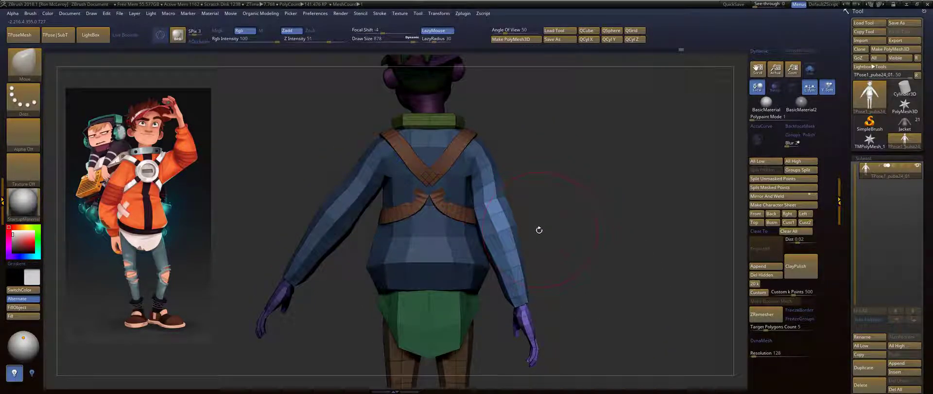
pyautogui.press('w')
pyautogui.keyDown('ctrl'); pyautogui.moveTo(496, 232); pyautogui.dragTo(503, 256); pyautogui.keyUp('ctrl')
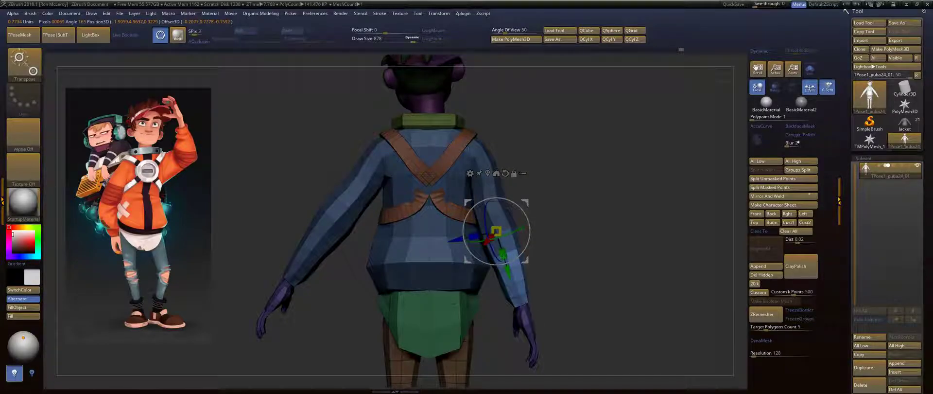
pyautogui.press('q')
pyautogui.press('ctrl')
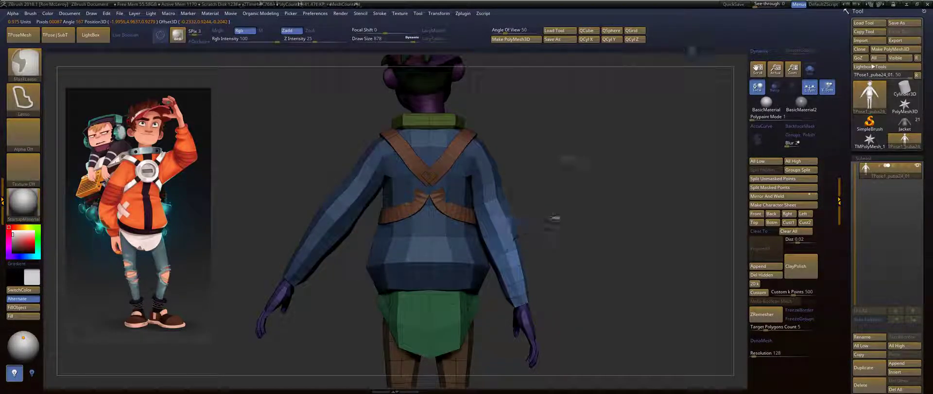
# Isolate the hands to unmask the character's right hand, then show the whole model again.
pyautogui.keyDown('ctrl'); pyautogui.keyDown('shift'); pyautogui.moveTo(539, 305); pyautogui.dragTo(542, 311); pyautogui.keyUp('shift'); pyautogui.keyUp('ctrl')
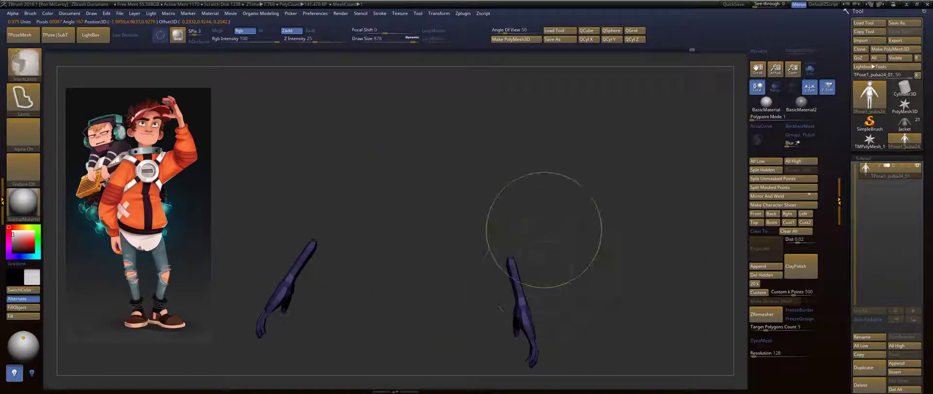
pyautogui.moveTo(544, 230)
pyautogui.keyDown('ctrl'); pyautogui.keyDown('alt'); pyautogui.mouseDown()
pyautogui.moveTo(533, 388)
pyautogui.moveTo(613, 244)
pyautogui.moveTo(603, 240)
pyautogui.mouseUp(); pyautogui.keyUp('alt'); pyautogui.keyUp('ctrl')
pyautogui.moveTo(602, 241); pyautogui.dragTo(592, 197)
pyautogui.keyDown('ctrl'); pyautogui.keyDown('shift'); pyautogui.moveTo(586, 194); pyautogui.dragTo(592, 200); pyautogui.keyUp('shift'); pyautogui.keyUp('ctrl')
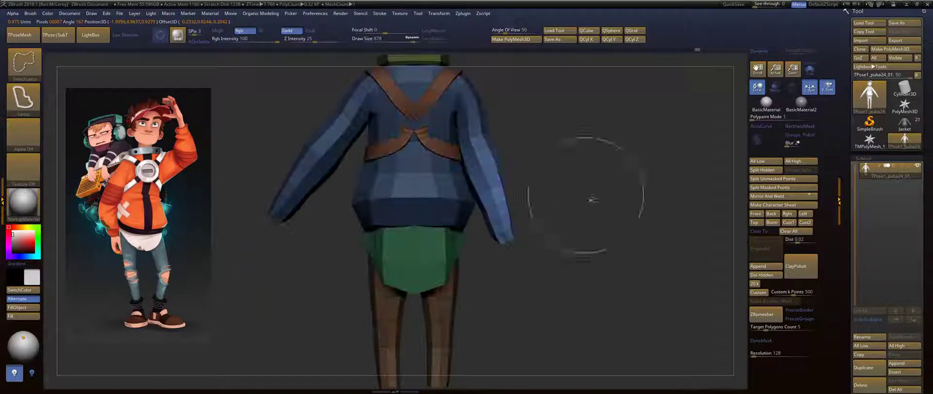
pyautogui.keyDown('ctrl'); pyautogui.keyDown('shift'); pyautogui.click(584, 197); pyautogui.keyUp('shift'); pyautogui.keyUp('ctrl')
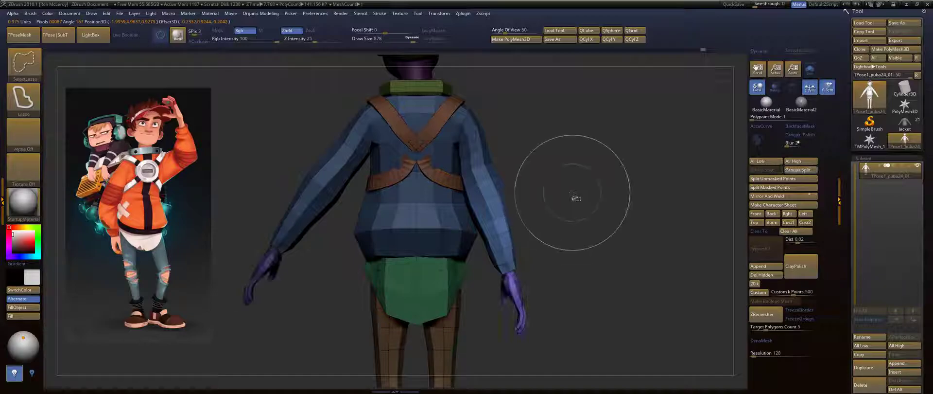
# Rotate the right forearm and hand inward about the elbow by about 16 degrees.
pyautogui.press('w')
pyautogui.click(484, 197)
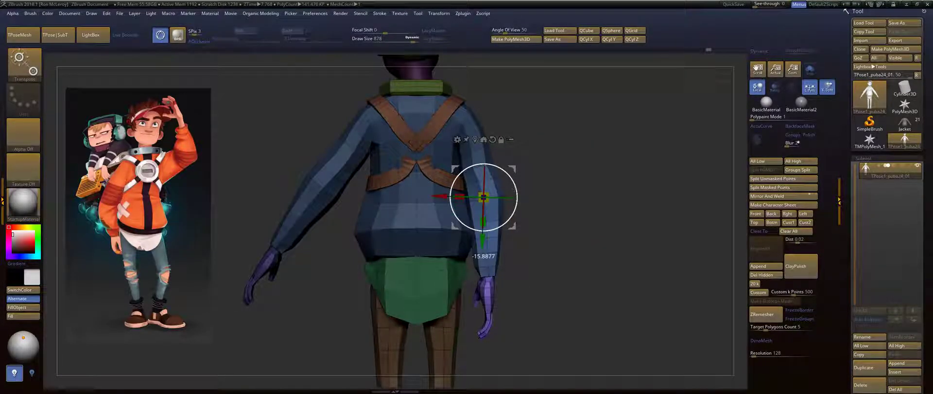
pyautogui.moveTo(514, 189); pyautogui.dragTo(514, 190)
# In a side view, clear the mask and mask the body from the right shoulder, leaving the sleeve unmasked.
pyautogui.moveTo(603, 204); pyautogui.dragTo(483, 204)
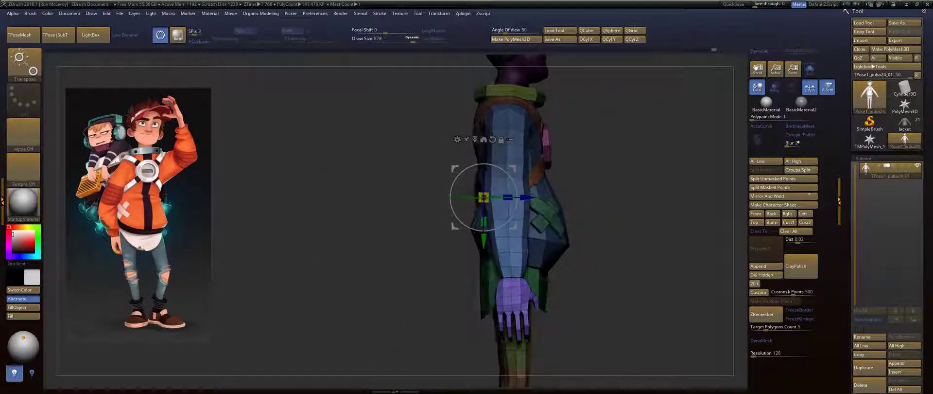
pyautogui.keyDown('alt'); pyautogui.moveTo(600, 159); pyautogui.dragTo(588, 214); pyautogui.keyUp('alt')
pyautogui.press('q')
pyautogui.keyDown('ctrl'); pyautogui.moveTo(562, 167); pyautogui.dragTo(576, 181); pyautogui.keyUp('ctrl')
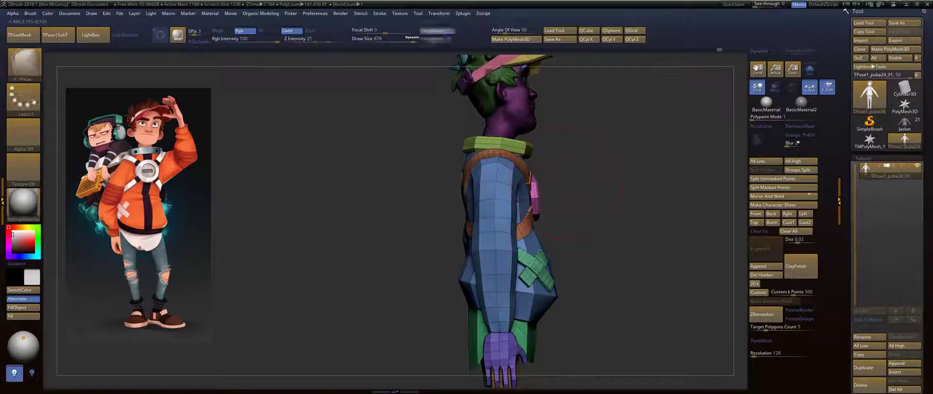
pyautogui.press('w')
pyautogui.keyDown('ctrl'); pyautogui.moveTo(498, 161); pyautogui.dragTo(496, 181); pyautogui.keyUp('ctrl')
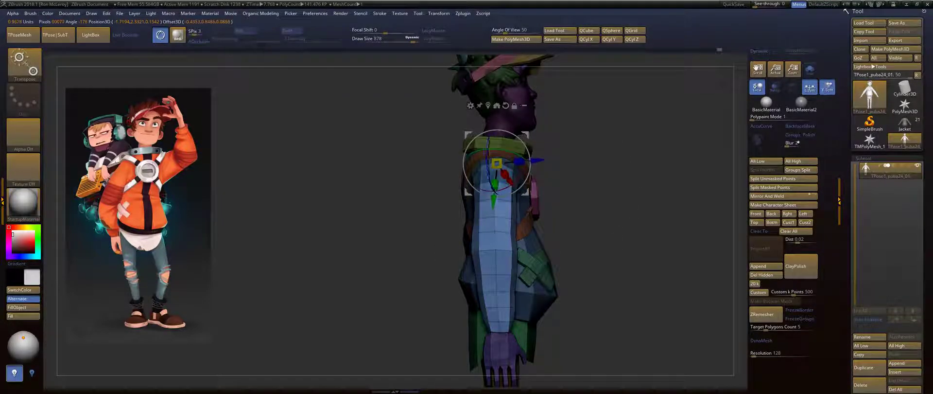
pyautogui.press('q')
# Isolate the hands, unmask the character's right hand with a lasso and bring back the rest of the model.
pyautogui.moveTo(593, 233); pyautogui.dragTo(568, 164)
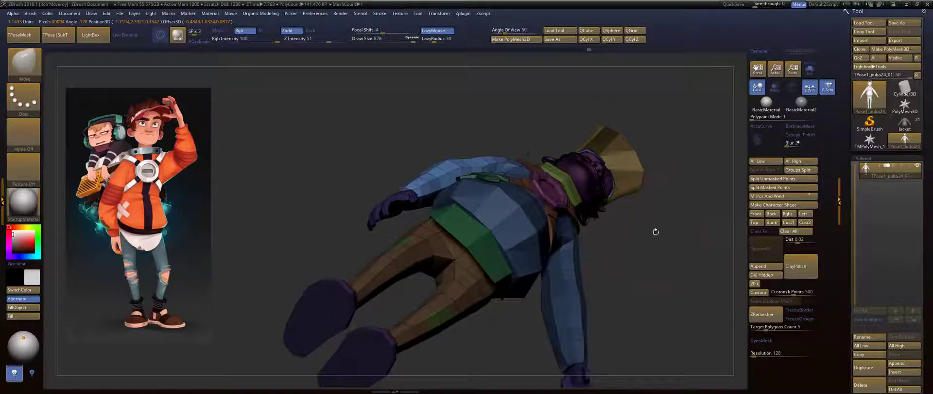
pyautogui.moveTo(656, 231); pyautogui.dragTo(641, 257)
pyautogui.keyDown('alt'); pyautogui.moveTo(527, 366); pyautogui.dragTo(524, 287); pyautogui.keyUp('alt')
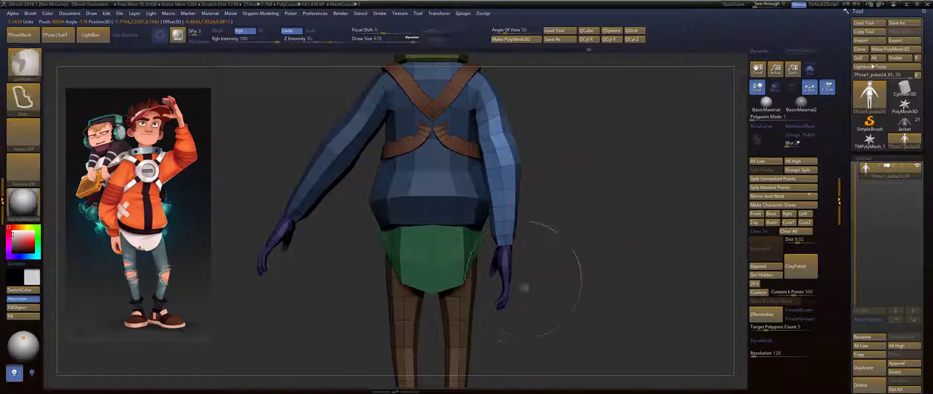
pyautogui.keyDown('ctrl'); pyautogui.keyDown('shift'); pyautogui.click(507, 285); pyautogui.keyUp('shift'); pyautogui.keyUp('ctrl')
pyautogui.moveTo(567, 156)
pyautogui.keyDown('ctrl'); pyautogui.mouseDown()
pyautogui.moveTo(571, 348)
pyautogui.moveTo(596, 209)
pyautogui.moveTo(437, 209)
pyautogui.mouseUp(); pyautogui.keyUp('ctrl')
pyautogui.keyDown('ctrl'); pyautogui.keyDown('shift'); pyautogui.click(612, 204); pyautogui.keyUp('shift'); pyautogui.keyUp('ctrl')
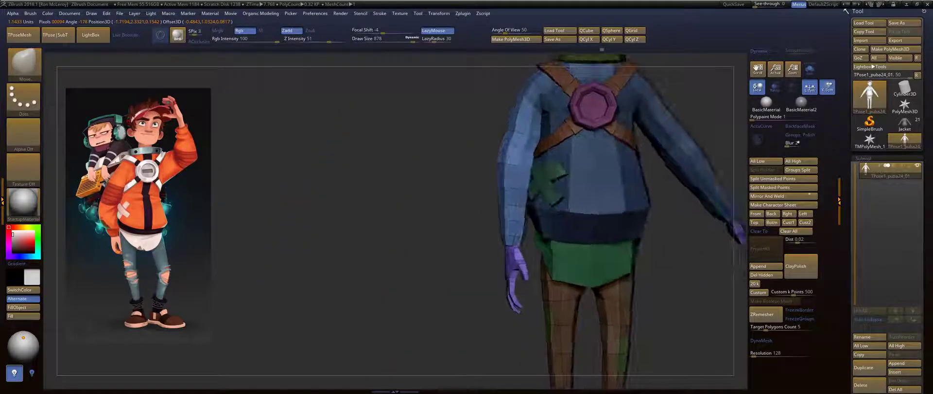
# Rotate the character's right arm slightly backward about the shoulder in the side view.
pyautogui.keyDown('alt'); pyautogui.moveTo(419, 171); pyautogui.dragTo(439, 208); pyautogui.keyUp('alt')
pyautogui.press('w')
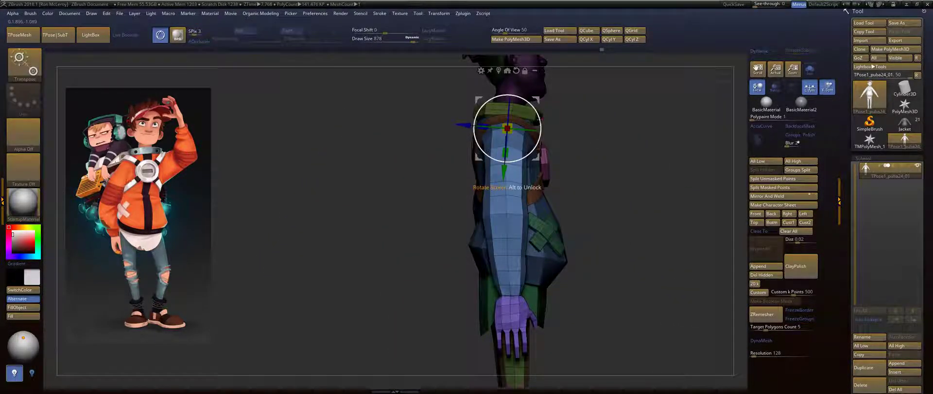
pyautogui.moveTo(540, 118); pyautogui.dragTo(547, 121)
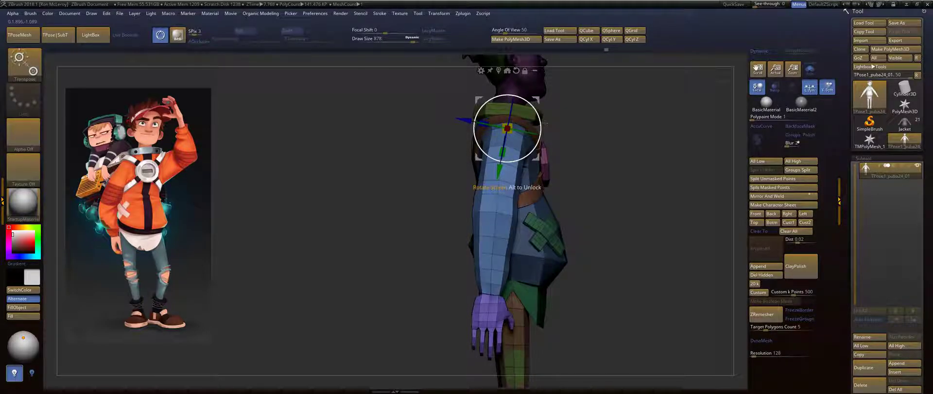
# Extend the topological mask over the upper arm to the right elbow, leaving the forearm sleeve unmasked.
pyautogui.press('q')
pyautogui.press('w')
pyautogui.keyDown('alt'); pyautogui.click(499, 195); pyautogui.keyUp('alt')
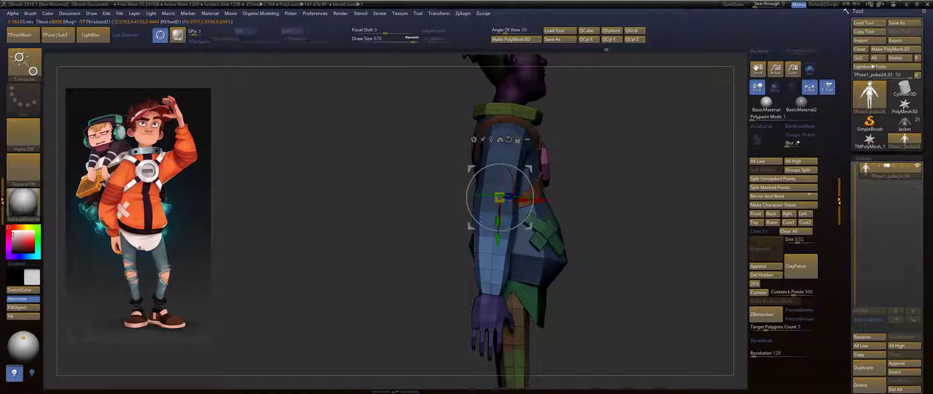
pyautogui.press('q')
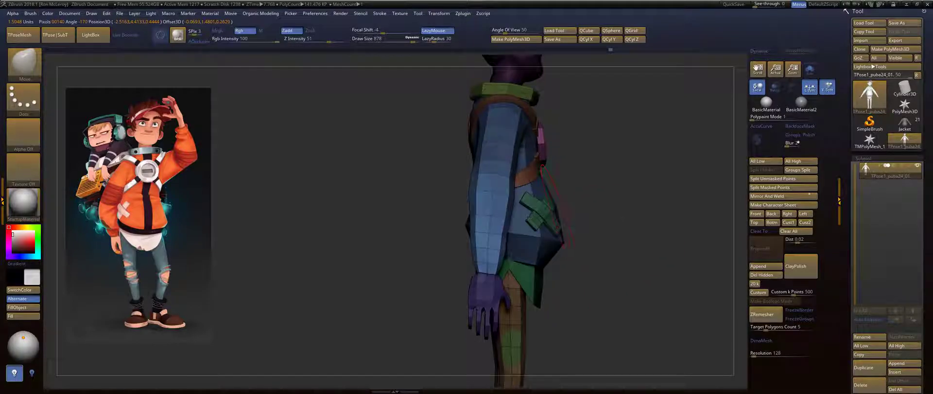
pyautogui.press('ctrl')
pyautogui.press('w')
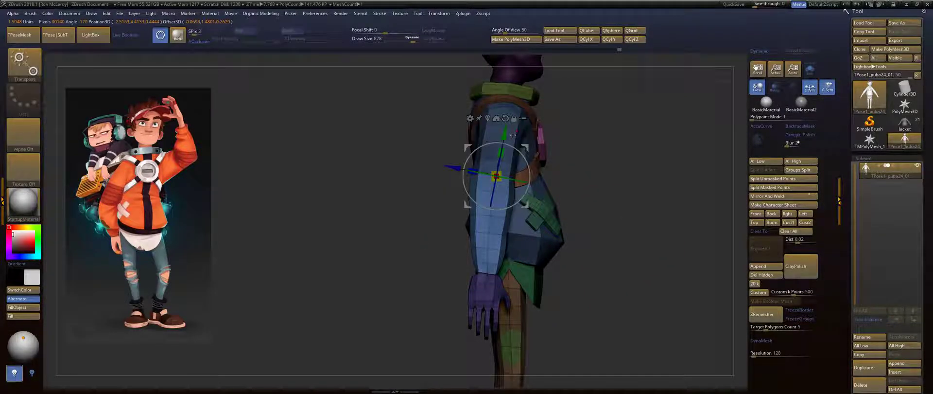
pyautogui.press('q')
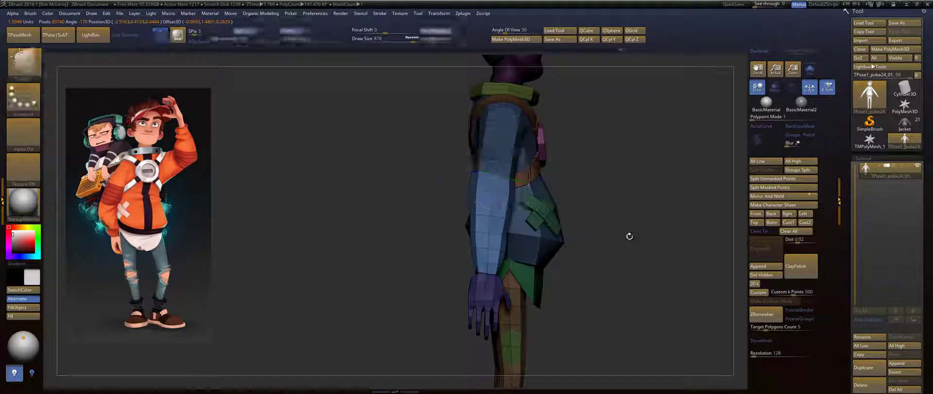
# Show only the hands, unmask the character's right hand and restore the full model in the side view.
pyautogui.moveTo(629, 235); pyautogui.dragTo(547, 238)
pyautogui.keyDown('ctrl'); pyautogui.keyDown('shift'); pyautogui.click(513, 290); pyautogui.keyUp('shift'); pyautogui.keyUp('ctrl')
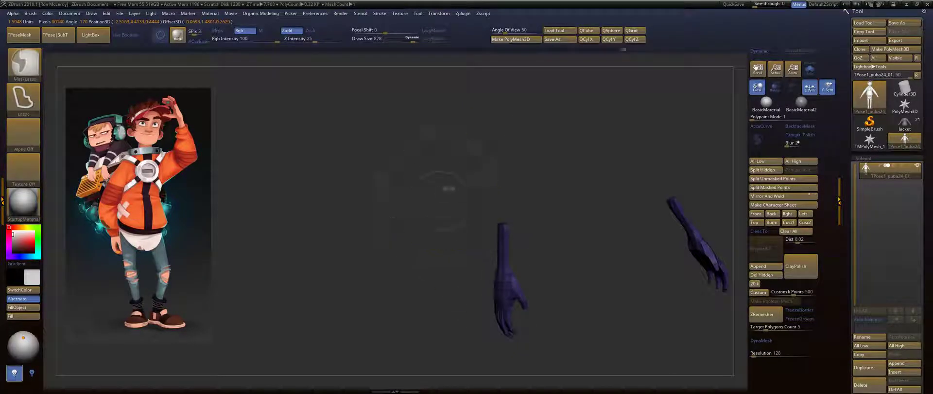
pyautogui.keyDown('ctrl'); pyautogui.keyDown('alt'); pyautogui.moveTo(443, 189); pyautogui.dragTo(400, 234); pyautogui.keyUp('alt'); pyautogui.keyUp('ctrl')
pyautogui.keyDown('shift'); pyautogui.moveTo(377, 266); pyautogui.dragTo(486, 258); pyautogui.keyUp('shift')
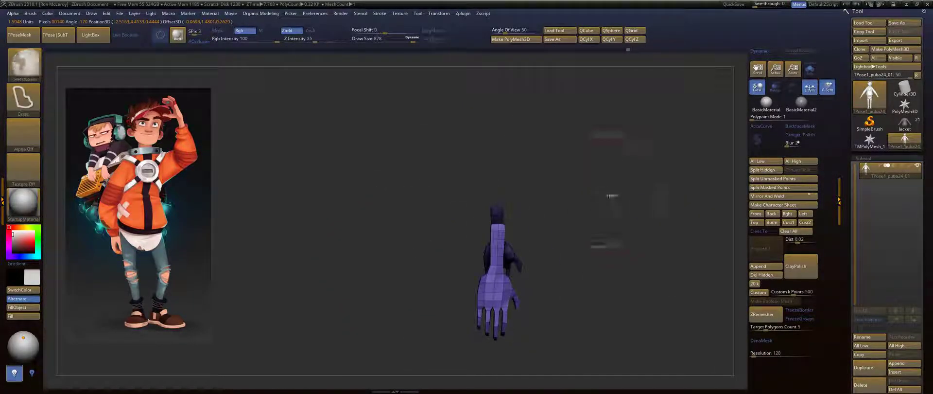
pyautogui.keyDown('ctrl'); pyautogui.keyDown('shift'); pyautogui.click(620, 188); pyautogui.keyUp('shift'); pyautogui.keyUp('ctrl')
# Bend the character's right forearm and hand forward about the elbow in the side view.
pyautogui.press('w')
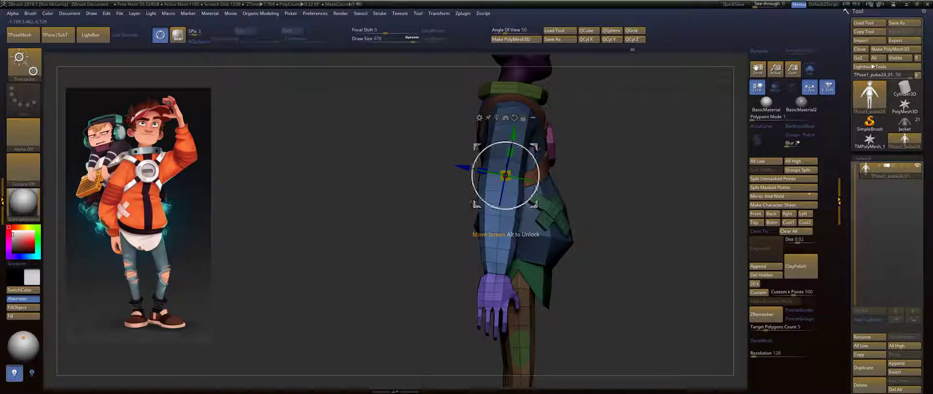
pyautogui.moveTo(536, 158); pyautogui.dragTo(534, 154)
pyautogui.press('q')
# Clear the mask and mask the body with a topological mask from the character's left shoulder.
pyautogui.moveTo(650, 190); pyautogui.dragTo(549, 196)
pyautogui.moveTo(412, 208)
pyautogui.keyDown('alt'); pyautogui.mouseDown()
pyautogui.moveTo(374, 245)
pyautogui.moveTo(376, 204)
pyautogui.moveTo(419, 221)
pyautogui.mouseUp(); pyautogui.keyUp('alt')
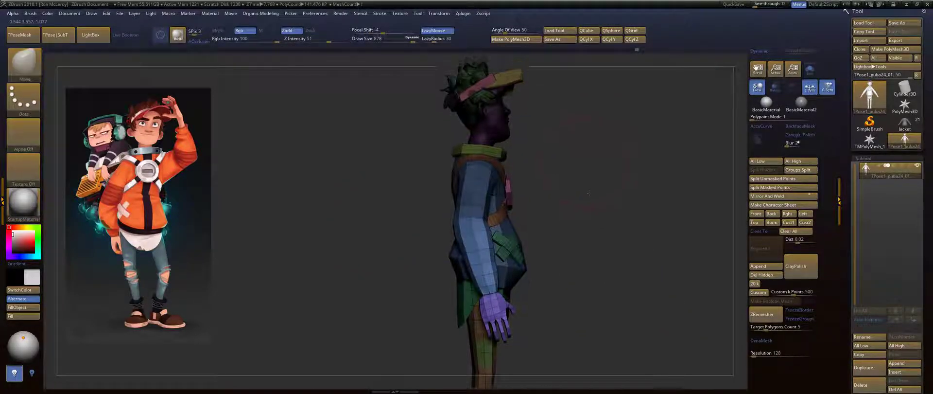
pyautogui.keyDown('alt'); pyautogui.moveTo(577, 190); pyautogui.dragTo(549, 195); pyautogui.keyUp('alt')
pyautogui.keyDown('alt'); pyautogui.moveTo(434, 249); pyautogui.dragTo(277, 257); pyautogui.keyUp('alt')
pyautogui.moveTo(585, 180); pyautogui.dragTo(457, 189)
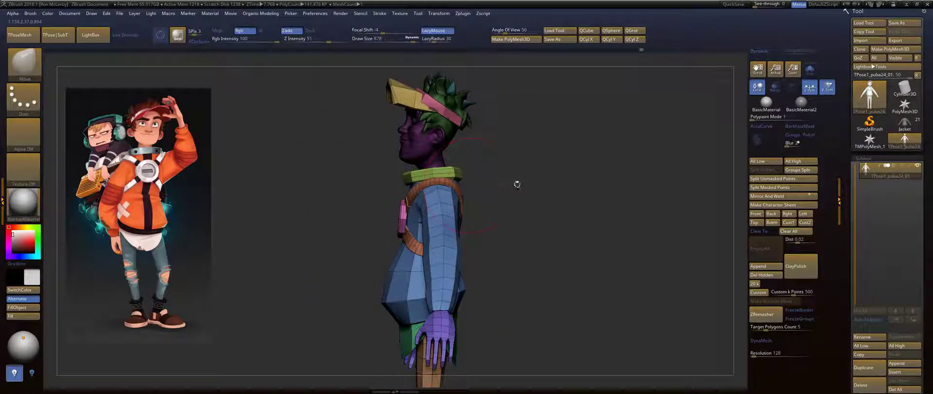
pyautogui.moveTo(517, 184); pyautogui.dragTo(491, 172)
pyautogui.press('w')
pyautogui.keyDown('ctrl'); pyautogui.moveTo(442, 189); pyautogui.dragTo(473, 216); pyautogui.keyUp('ctrl')
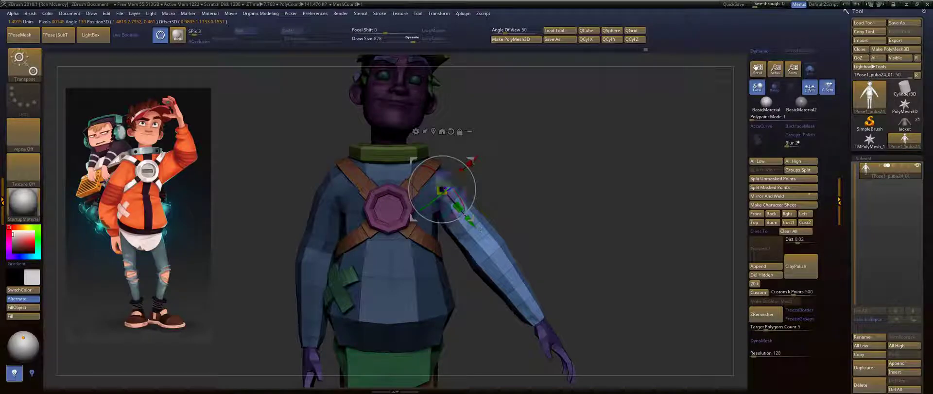
# Clean up the mask around the character's left armpit and arm with the MaskLasso, leaving the sleeve unmasked.
pyautogui.press('q')
pyautogui.keyDown('alt'); pyautogui.moveTo(597, 276); pyautogui.dragTo(550, 196); pyautogui.keyUp('alt')
pyautogui.moveTo(448, 164)
pyautogui.keyDown('ctrl'); pyautogui.mouseDown()
pyautogui.moveTo(530, 168)
pyautogui.moveTo(429, 193)
pyautogui.mouseUp(); pyautogui.keyUp('ctrl')
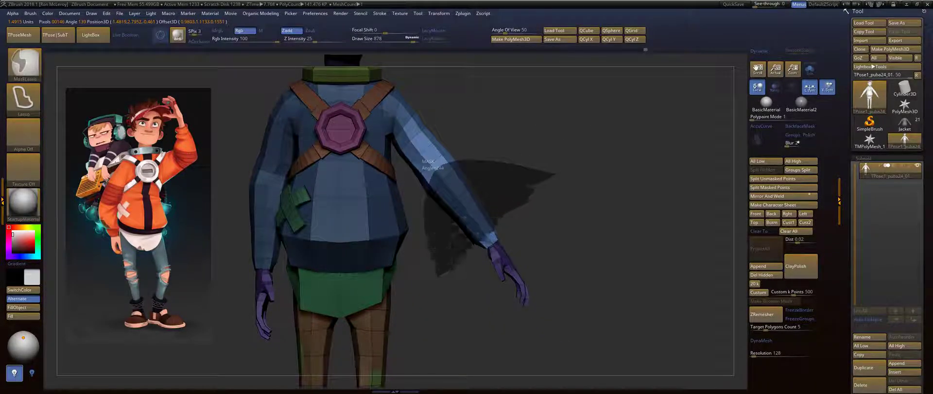
pyautogui.keyDown('ctrl'); pyautogui.keyDown('alt'); pyautogui.moveTo(440, 276); pyautogui.dragTo(625, 179); pyautogui.keyUp('alt'); pyautogui.keyUp('ctrl')
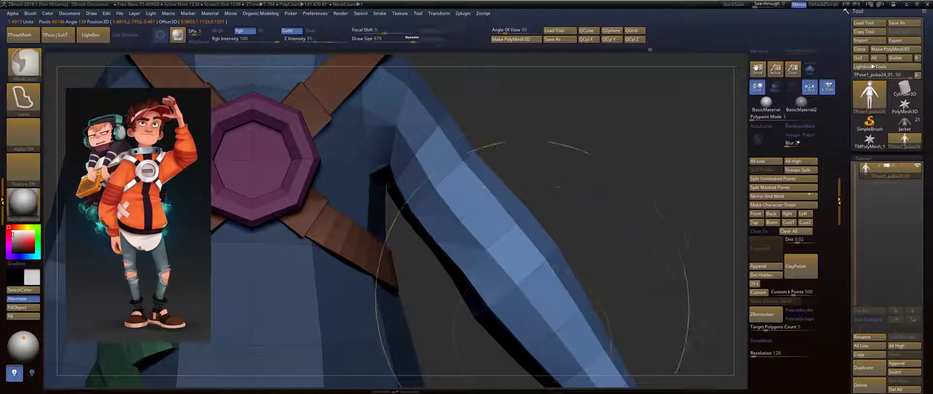
# Show only the hands, unmask the character's left hand and restore the full model.
pyautogui.press('f')
pyautogui.hotkey('ctrl', 'shift')
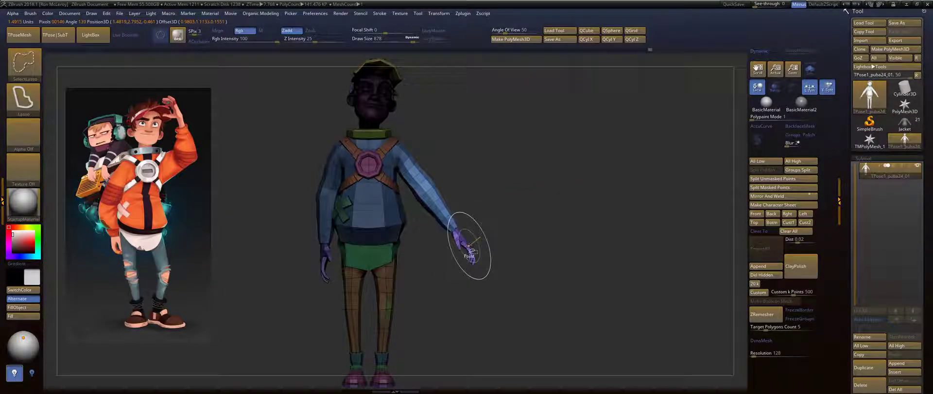
pyautogui.press('ctrl')
pyautogui.keyDown('ctrl'); pyautogui.keyDown('shift'); pyautogui.click(465, 251); pyautogui.keyUp('shift'); pyautogui.keyUp('ctrl')
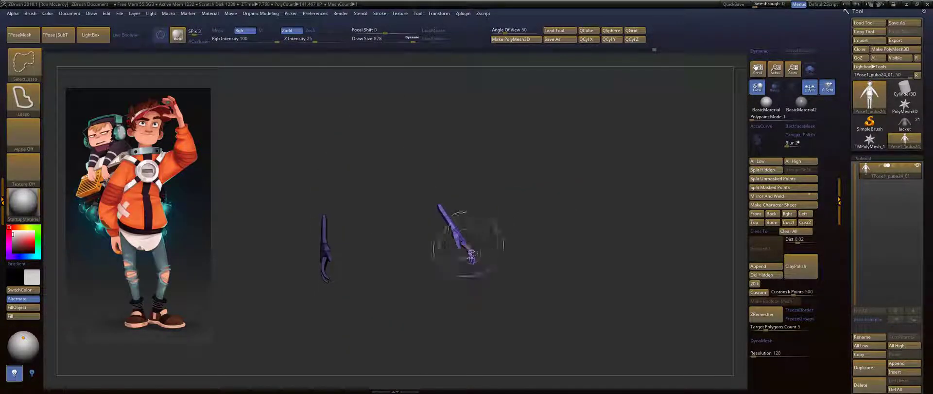
pyautogui.keyDown('ctrl'); pyautogui.keyDown('shift'); pyautogui.click(536, 211); pyautogui.keyUp('shift'); pyautogui.keyUp('ctrl')
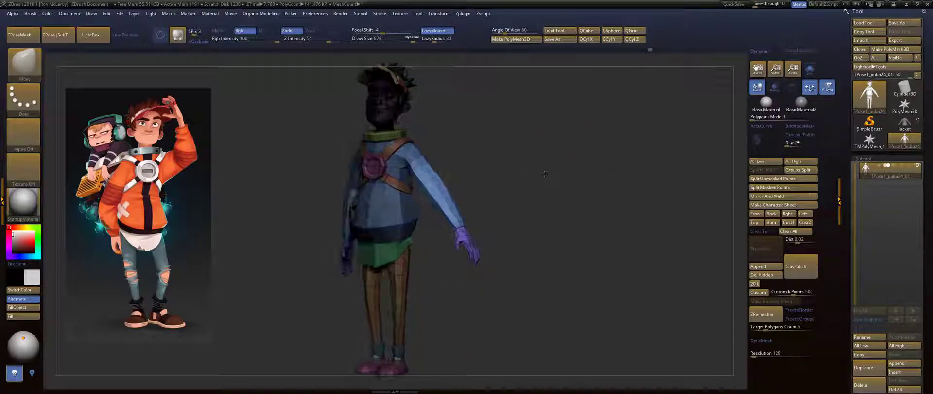
# Try to swing the character's left arm forward about the shoulder to a horizontal position in the side view.
pyautogui.keyDown('alt'); pyautogui.moveTo(562, 171); pyautogui.dragTo(517, 167); pyautogui.keyUp('alt')
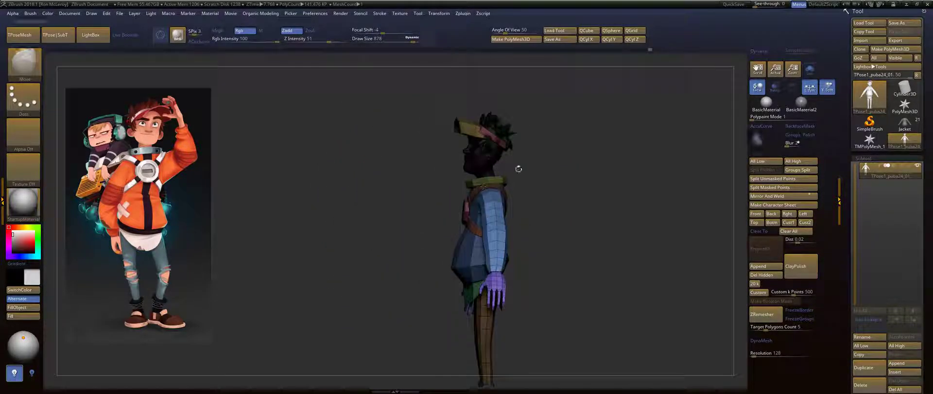
pyautogui.press('w')
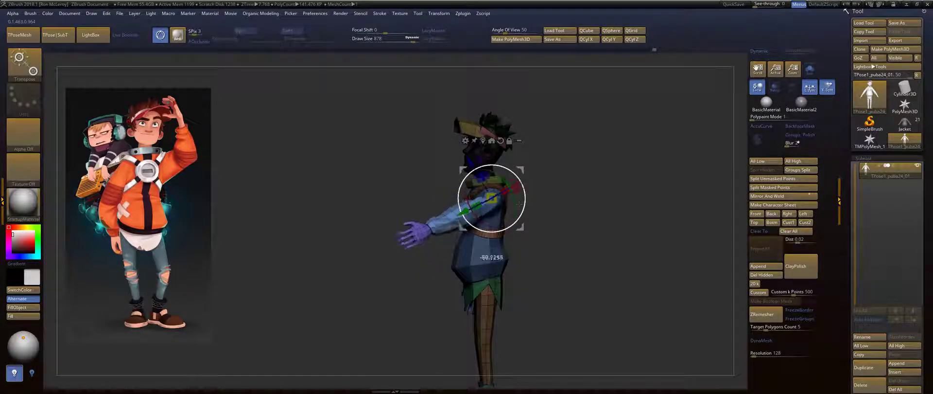
pyautogui.moveTo(519, 205); pyautogui.dragTo(507, 210)
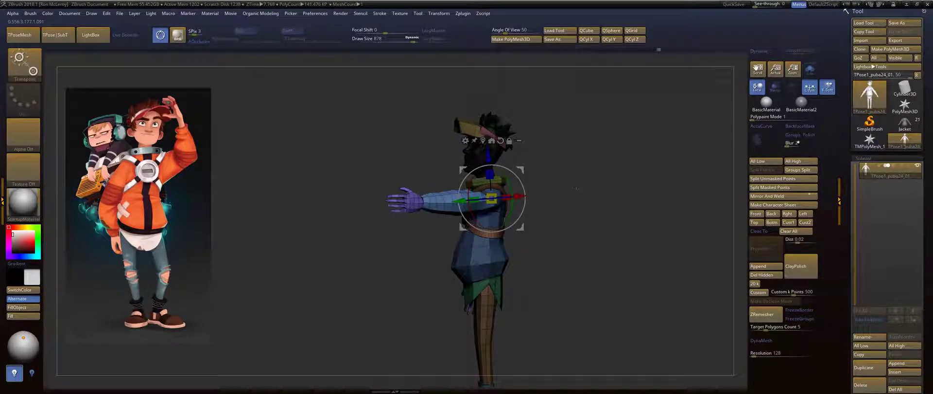
pyautogui.moveTo(578, 195)
pyautogui.keyDown('ctrl'); pyautogui.mouseDown(button='right')
pyautogui.moveTo(627, 170)
pyautogui.moveTo(603, 156)
pyautogui.mouseUp(button='right'); pyautogui.keyUp('ctrl')
pyautogui.hotkey('ctrl', 'z')
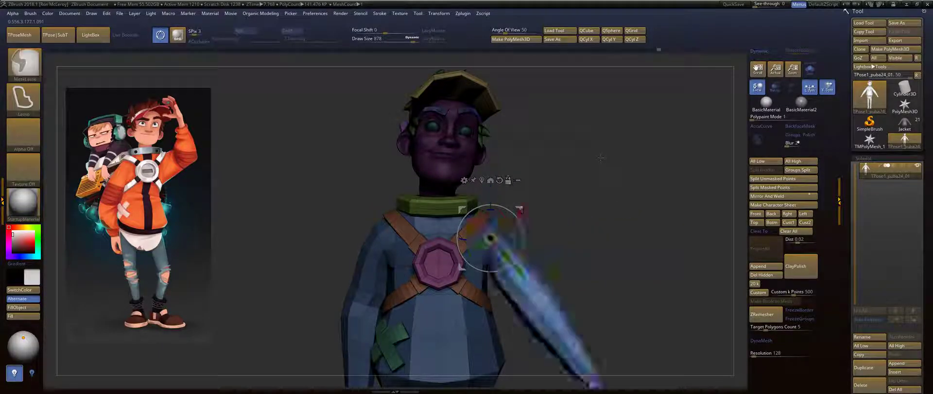
pyautogui.press('q')
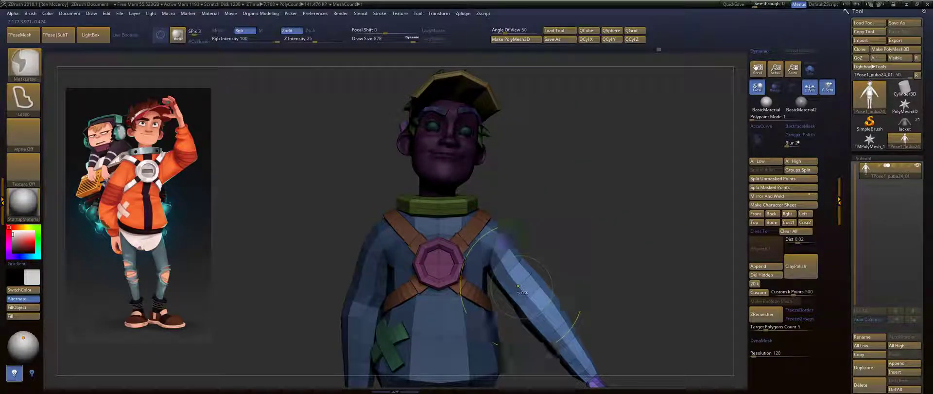
pyautogui.press('w')
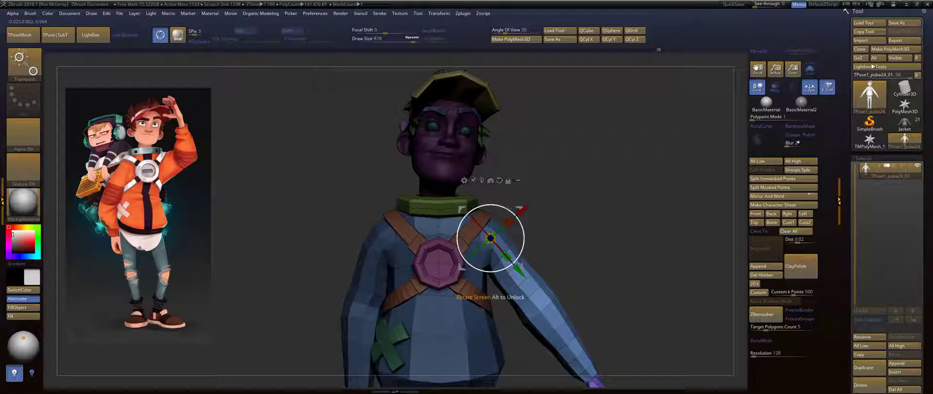
pyautogui.moveTo(517, 205); pyautogui.dragTo(491, 203)
pyautogui.hotkey('ctrl', 'z')
pyautogui.hotkey('ctrl', 'z')
pyautogui.press('q')
# Refine the lasso mask around the character's left shoulder, keeping the torso masked and the arm free.
pyautogui.keyDown('alt'); pyautogui.moveTo(559, 221); pyautogui.dragTo(522, 169); pyautogui.keyUp('alt')
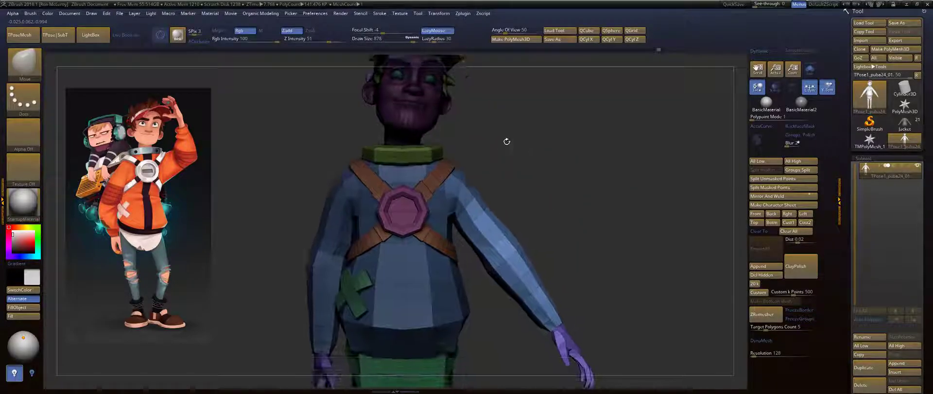
pyautogui.moveTo(505, 123)
pyautogui.keyDown('ctrl'); pyautogui.mouseDown()
pyautogui.moveTo(469, 132)
pyautogui.moveTo(444, 156)
pyautogui.mouseUp(); pyautogui.keyUp('ctrl')
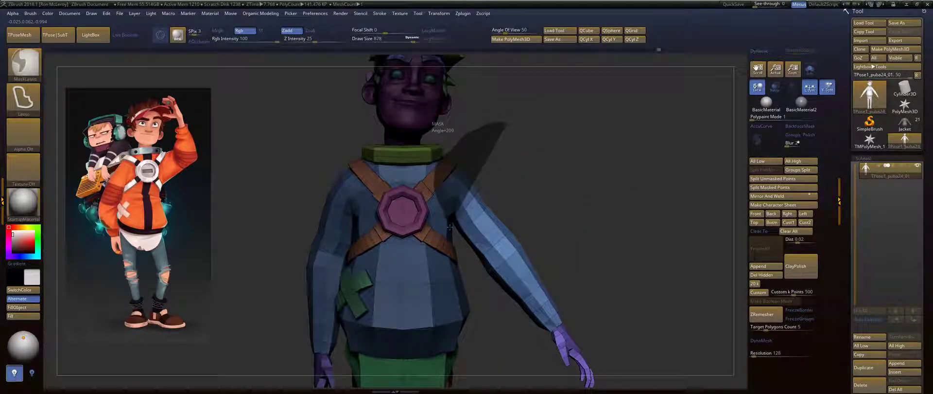
pyautogui.moveTo(473, 279)
pyautogui.keyDown('ctrl'); pyautogui.mouseDown()
pyautogui.moveTo(414, 379)
pyautogui.moveTo(375, 136)
pyautogui.moveTo(413, 128)
pyautogui.mouseUp(); pyautogui.keyUp('ctrl')
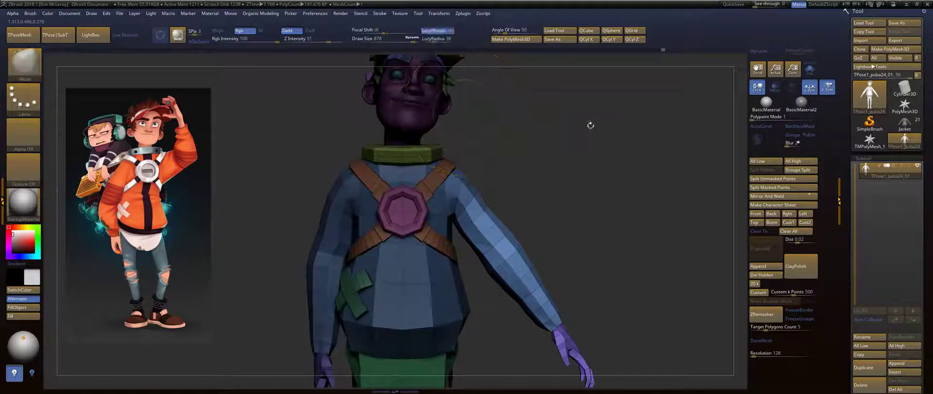
# Rotate the unmasked left arm at the shoulder so it extends forward from the body.
pyautogui.keyDown('alt'); pyautogui.moveTo(585, 125); pyautogui.dragTo(572, 168); pyautogui.keyUp('alt')
pyautogui.press('w')
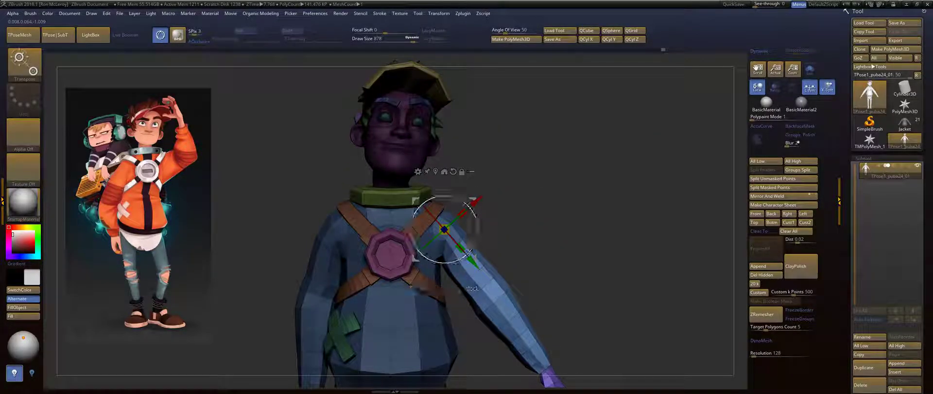
pyautogui.moveTo(457, 243); pyautogui.dragTo(428, 210)
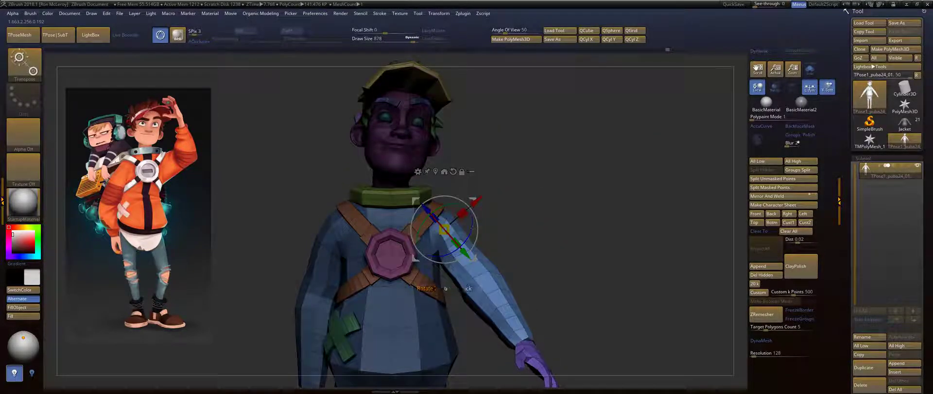
pyautogui.moveTo(471, 227); pyautogui.dragTo(449, 216)
# Reshape the outstretched arm's shoulder with the Move brush at a draw size of 484.
pyautogui.moveTo(598, 187); pyautogui.dragTo(471, 198)
pyautogui.moveTo(467, 174)
pyautogui.mouseDown()
pyautogui.moveTo(358, 170)
pyautogui.moveTo(369, 163)
pyautogui.mouseUp()
pyautogui.press('q')
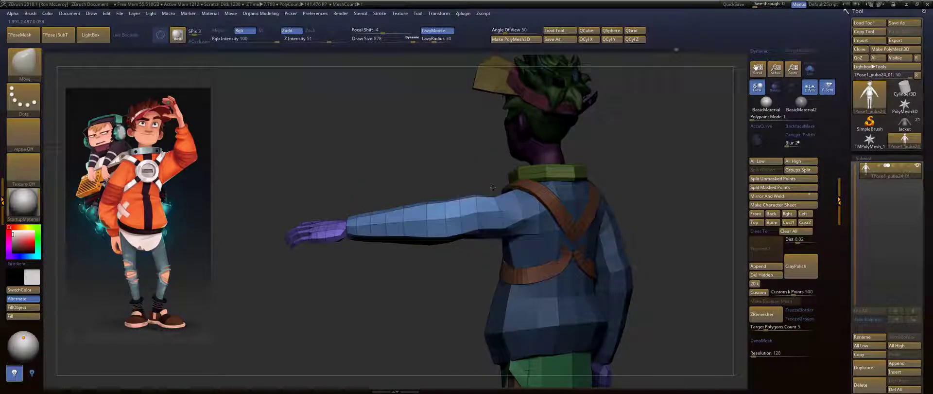
pyautogui.press('s')
pyautogui.moveTo(485, 199); pyautogui.dragTo(484, 199)
pyautogui.moveTo(379, 174); pyautogui.dragTo(549, 181)
pyautogui.moveTo(492, 191); pyautogui.dragTo(493, 190)
pyautogui.moveTo(534, 170)
pyautogui.mouseDown()
pyautogui.moveTo(476, 176)
pyautogui.moveTo(498, 195)
pyautogui.mouseUp()
pyautogui.moveTo(540, 170); pyautogui.dragTo(482, 184)
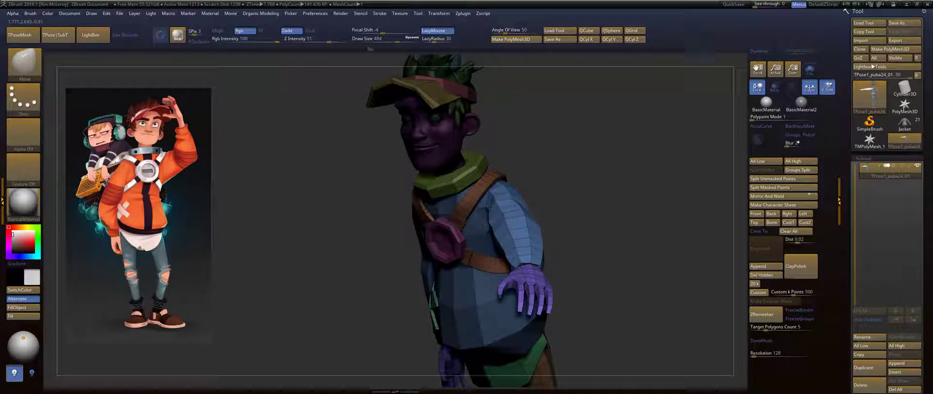
pyautogui.moveTo(469, 207); pyautogui.dragTo(509, 198)
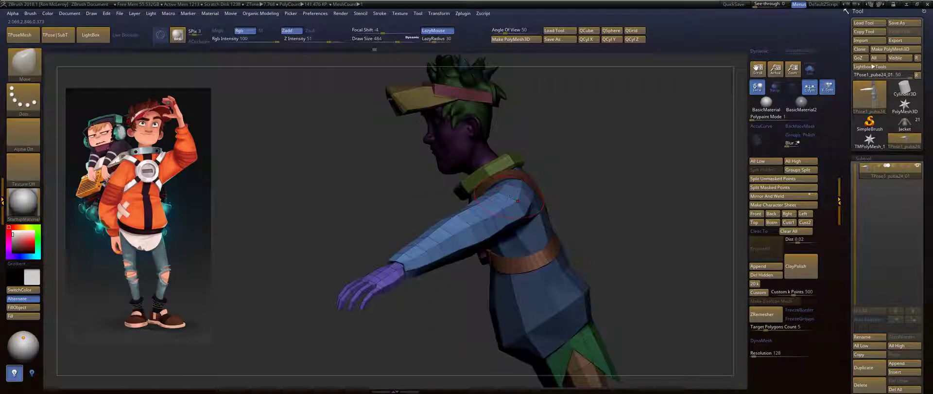
# Lasso-mask the upper arm up to the elbow, leaving the forearm and hand free.
pyautogui.moveTo(583, 160)
pyautogui.mouseDown()
pyautogui.moveTo(613, 164)
pyautogui.moveTo(608, 144)
pyautogui.moveTo(592, 209)
pyautogui.moveTo(612, 207)
pyautogui.moveTo(613, 182)
pyautogui.moveTo(480, 160)
pyautogui.mouseUp()
pyautogui.press('ctrl')
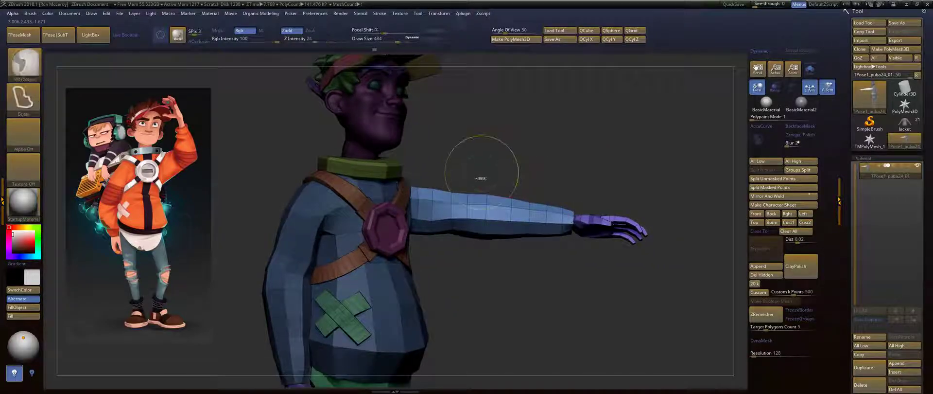
pyautogui.moveTo(478, 229)
pyautogui.keyDown('ctrl'); pyautogui.mouseDown()
pyautogui.moveTo(646, 253)
pyautogui.moveTo(477, 136)
pyautogui.mouseUp(); pyautogui.keyUp('ctrl')
pyautogui.moveTo(555, 106)
pyautogui.keyDown('ctrl'); pyautogui.mouseDown()
pyautogui.moveTo(567, 135)
pyautogui.moveTo(557, 135)
pyautogui.moveTo(719, 261)
pyautogui.moveTo(629, 121)
pyautogui.mouseUp(); pyautogui.keyUp('ctrl')
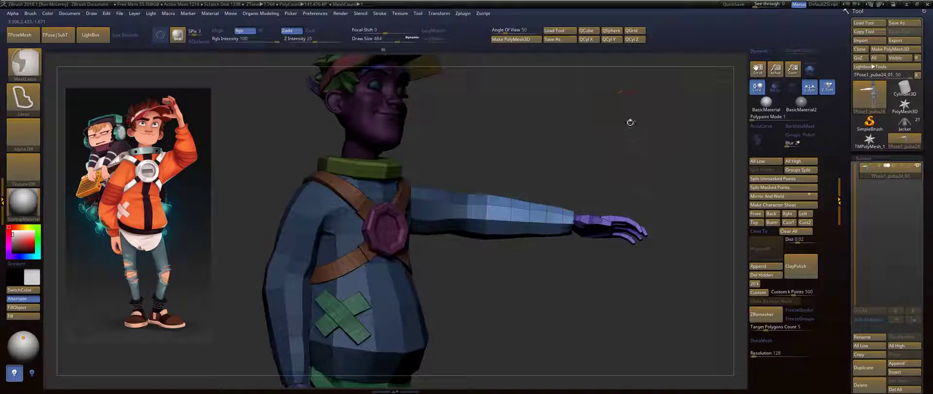
# Place the transform gizmo at the elbow and bend the forearm and hand upward.
pyautogui.moveTo(579, 132); pyautogui.dragTo(560, 176)
pyautogui.press('w')
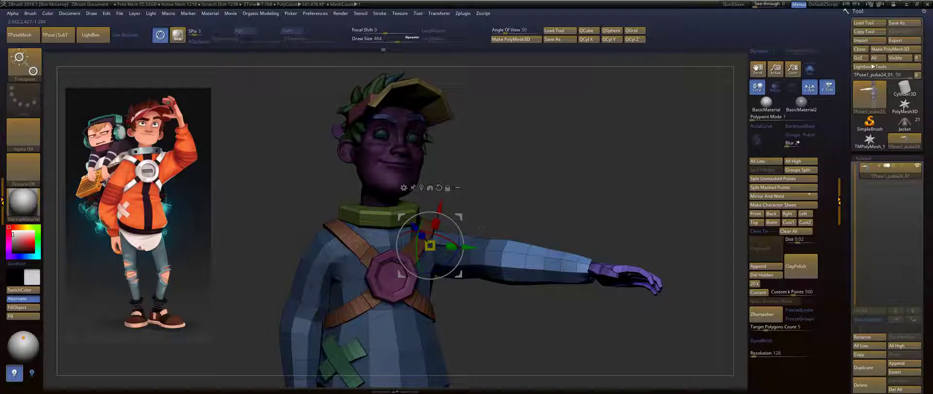
pyautogui.keyDown('alt'); pyautogui.moveTo(476, 245); pyautogui.dragTo(487, 230); pyautogui.keyUp('alt')
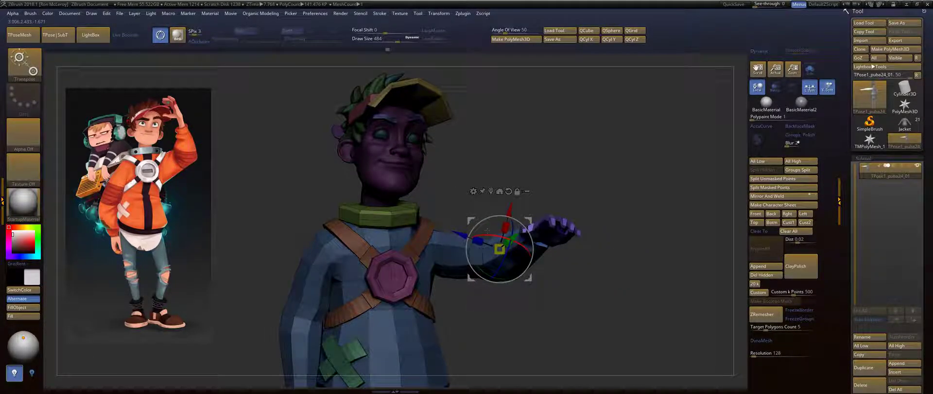
pyautogui.moveTo(508, 256)
pyautogui.mouseDown()
pyautogui.moveTo(502, 238)
pyautogui.moveTo(501, 249)
pyautogui.mouseUp()
pyautogui.moveTo(622, 286); pyautogui.dragTo(469, 282)
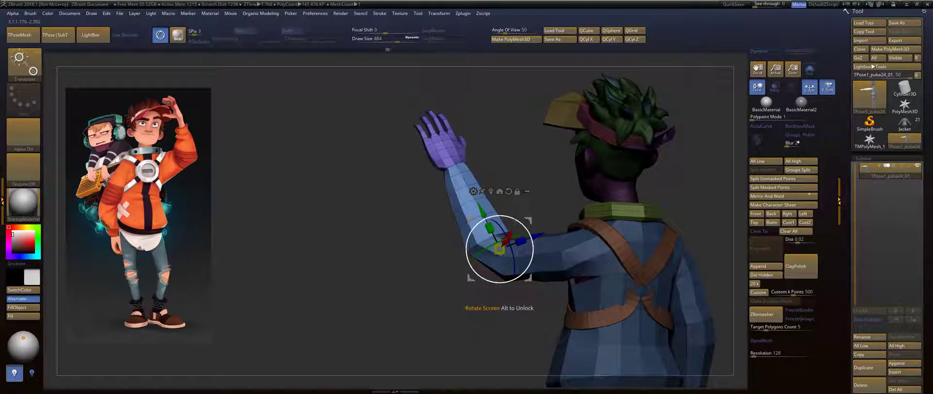
pyautogui.moveTo(516, 219); pyautogui.dragTo(521, 245)
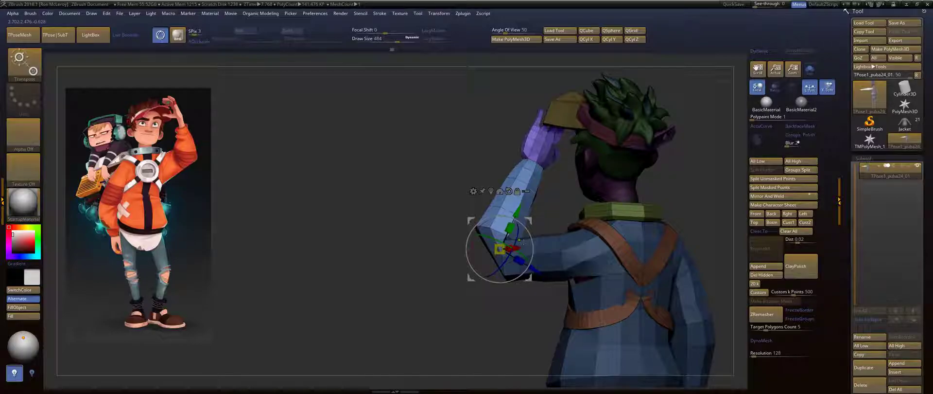
pyautogui.hotkey('ctrl', 'z')
# Adjust the mask at the elbow and rotate the forearm inward toward the face.
pyautogui.press('q')
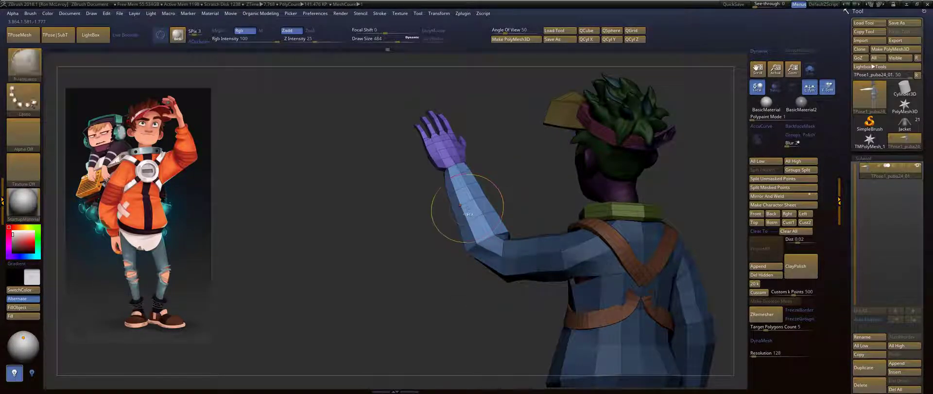
pyautogui.hotkey('ctrl', 'shift', 'a')
pyautogui.hotkey('ctrl', 'h')
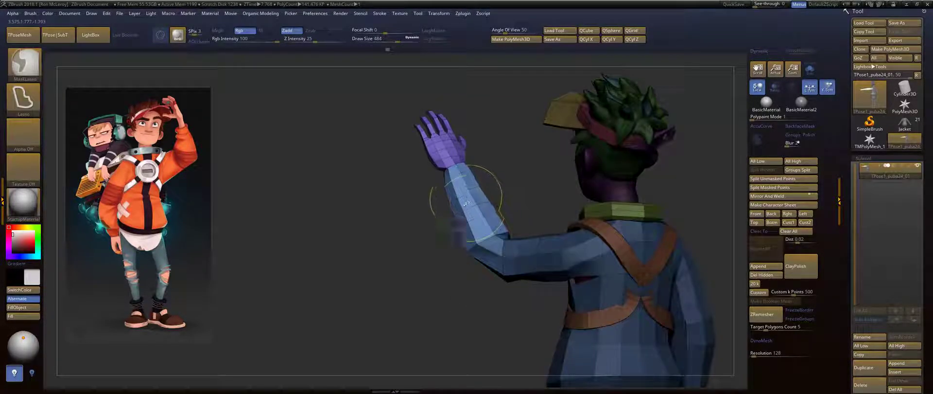
pyautogui.hotkey('ctrl', 'h')
pyautogui.hotkey('ctrl', 'h')
pyautogui.press('r')
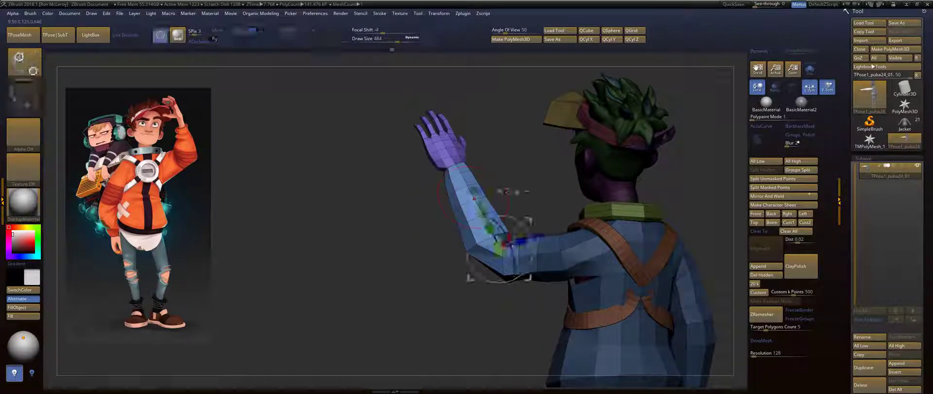
pyautogui.moveTo(519, 262); pyautogui.dragTo(525, 234)
# Fine-tune the forearm's pose from the front so the hand sits higher beside the cap brim.
pyautogui.moveTo(297, 216); pyautogui.dragTo(438, 218)
pyautogui.keyDown('alt'); pyautogui.moveTo(555, 186); pyautogui.dragTo(580, 243); pyautogui.keyUp('alt')
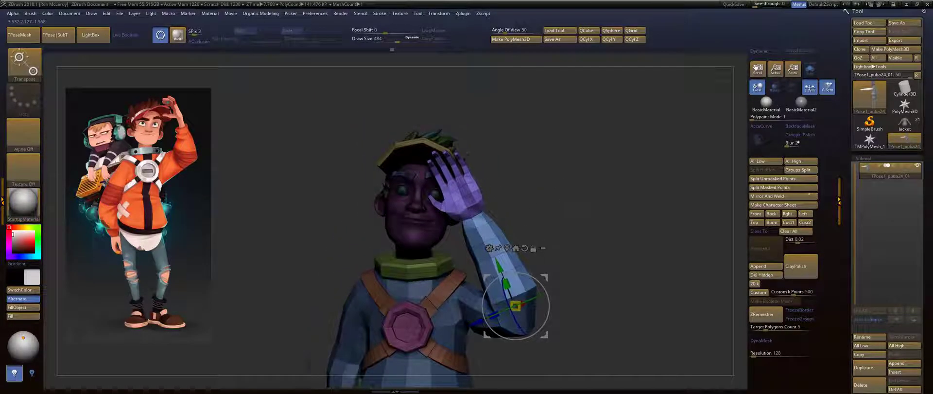
pyautogui.moveTo(589, 196); pyautogui.dragTo(571, 193)
pyautogui.moveTo(501, 266); pyautogui.dragTo(494, 253)
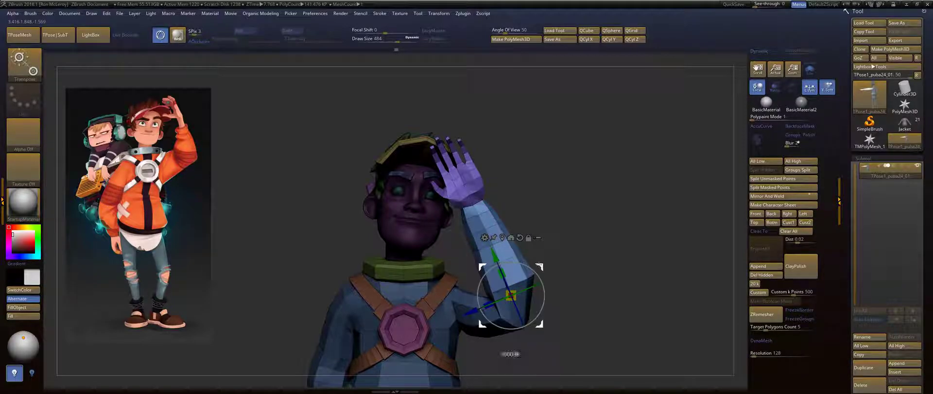
pyautogui.moveTo(517, 353); pyautogui.dragTo(527, 345)
# Mask everything except the raised hand by isolating its polygroup, and show the whole model again.
pyautogui.moveTo(625, 197); pyautogui.dragTo(535, 194)
pyautogui.moveTo(405, 185)
pyautogui.keyDown('alt'); pyautogui.mouseDown()
pyautogui.moveTo(426, 231)
pyautogui.moveTo(426, 267)
pyautogui.mouseUp(); pyautogui.keyUp('alt')
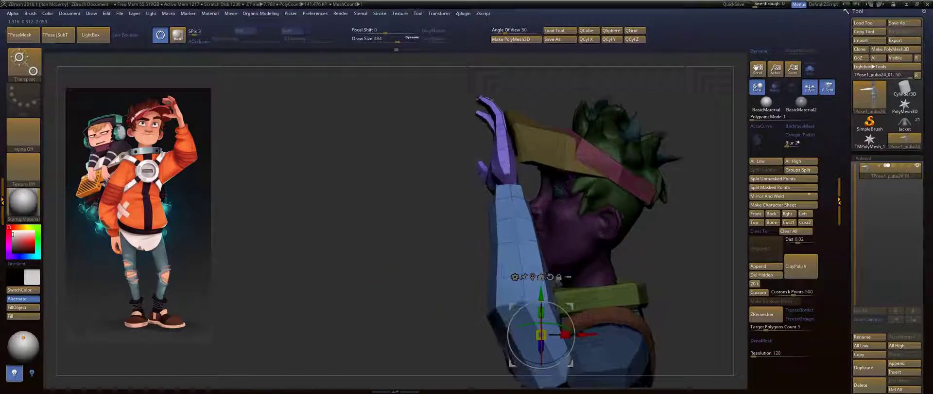
pyautogui.press('q')
pyautogui.keyDown('alt'); pyautogui.moveTo(417, 190); pyautogui.dragTo(422, 234); pyautogui.keyUp('alt')
pyautogui.hotkey('ctrl', 'shift')
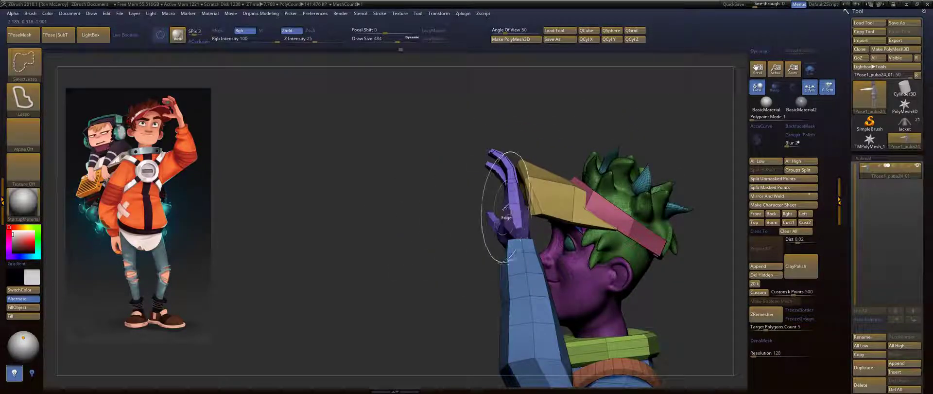
pyautogui.keyDown('ctrl'); pyautogui.keyDown('shift'); pyautogui.click(508, 214); pyautogui.keyUp('shift'); pyautogui.keyUp('ctrl')
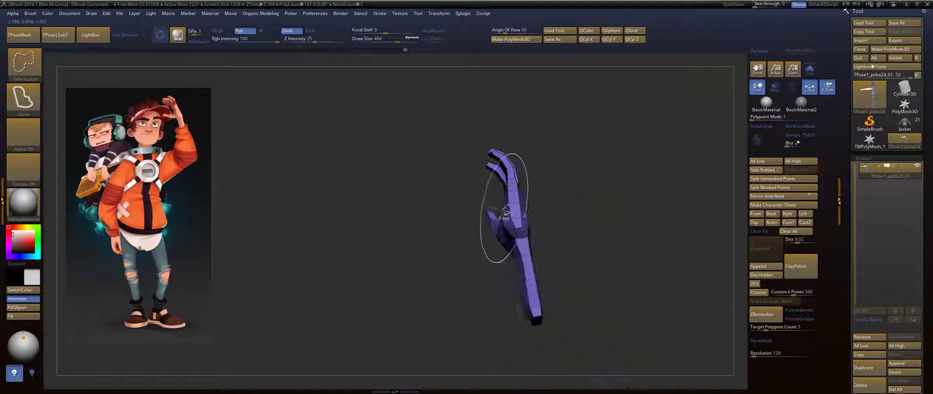
pyautogui.moveTo(476, 89)
pyautogui.keyDown('ctrl'); pyautogui.mouseDown()
pyautogui.moveTo(584, 360)
pyautogui.moveTo(576, 130)
pyautogui.mouseUp(); pyautogui.keyUp('ctrl')
pyautogui.moveTo(619, 147); pyautogui.dragTo(632, 155)
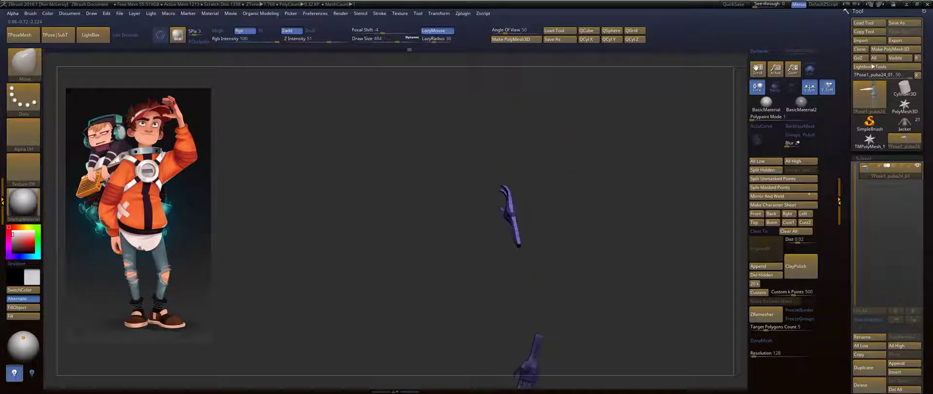
pyautogui.keyDown('alt'); pyautogui.moveTo(576, 194); pyautogui.dragTo(564, 148); pyautogui.keyUp('alt')
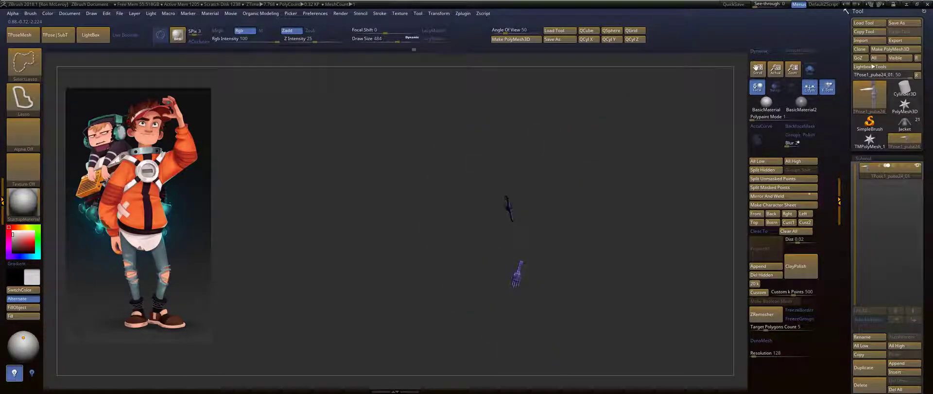
pyautogui.keyDown('ctrl'); pyautogui.keyDown('shift'); pyautogui.click(607, 153); pyautogui.keyUp('shift'); pyautogui.keyUp('ctrl')
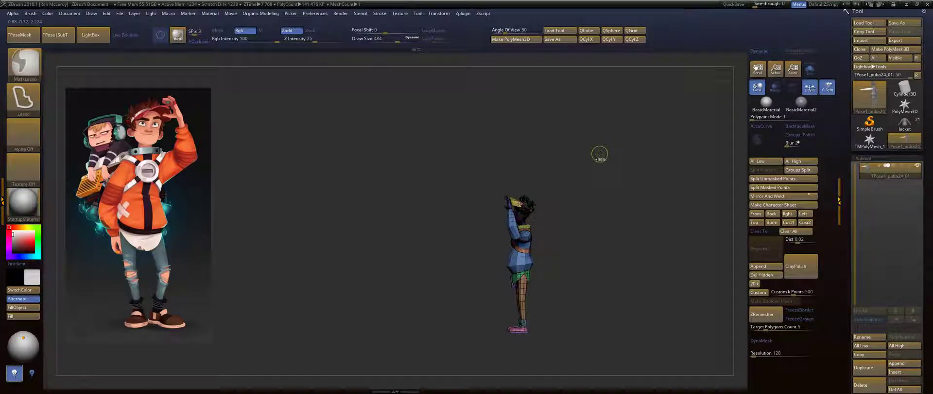
# Place the gizmo at the wrist and rotate the raised hand to meet the cap brim as in the reference.
pyautogui.keyDown('alt'); pyautogui.moveTo(599, 154); pyautogui.dragTo(654, 234); pyautogui.keyUp('alt')
pyautogui.press('w')
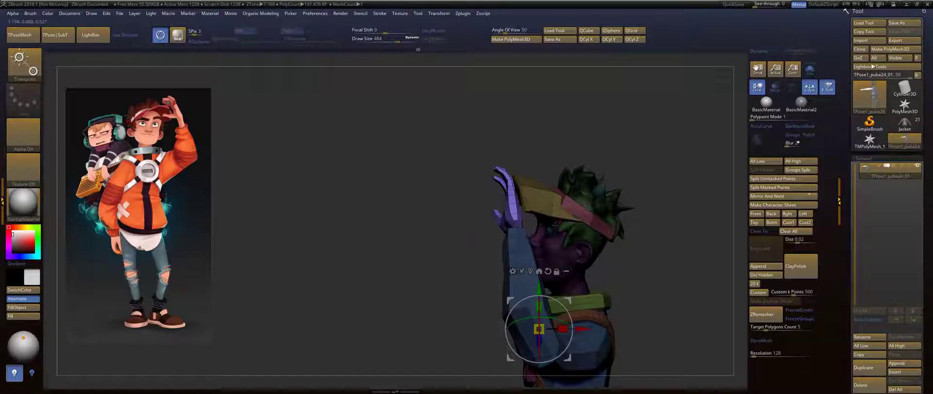
pyautogui.click(531, 270)
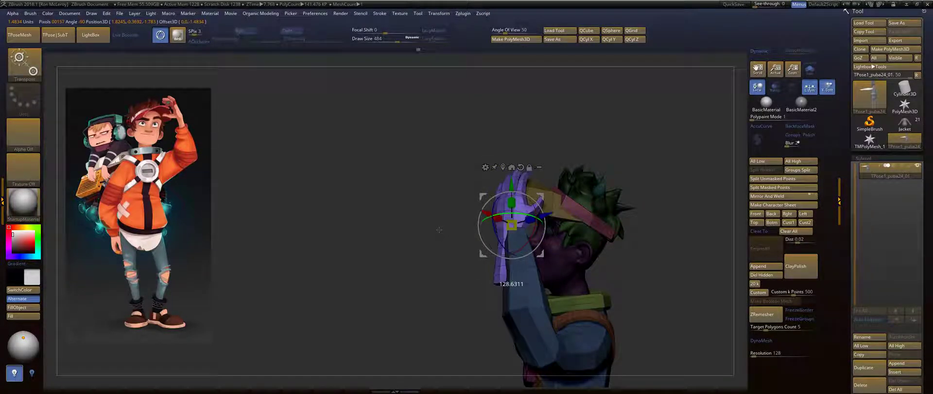
pyautogui.moveTo(439, 230); pyautogui.dragTo(584, 281)
pyautogui.moveTo(544, 211); pyautogui.dragTo(544, 209)
pyautogui.moveTo(651, 204); pyautogui.dragTo(569, 220)
pyautogui.moveTo(432, 184)
pyautogui.mouseDown()
pyautogui.moveTo(556, 167)
pyautogui.moveTo(620, 208)
pyautogui.moveTo(511, 135)
pyautogui.moveTo(549, 194)
pyautogui.moveTo(569, 185)
pyautogui.moveTo(557, 152)
pyautogui.mouseUp()
# Clear the mask and smooth the bent elbow of the raised arm.
pyautogui.press('q')
pyautogui.moveTo(670, 158); pyautogui.dragTo(558, 166)
pyautogui.keyDown('ctrl'); pyautogui.moveTo(587, 166); pyautogui.dragTo(627, 193, button='right'); pyautogui.keyUp('ctrl')
pyautogui.moveTo(418, 267)
pyautogui.keyDown('shift'); pyautogui.mouseDown()
pyautogui.moveTo(441, 263)
pyautogui.moveTo(392, 278)
pyautogui.moveTo(575, 242)
pyautogui.mouseUp(); pyautogui.keyUp('shift')
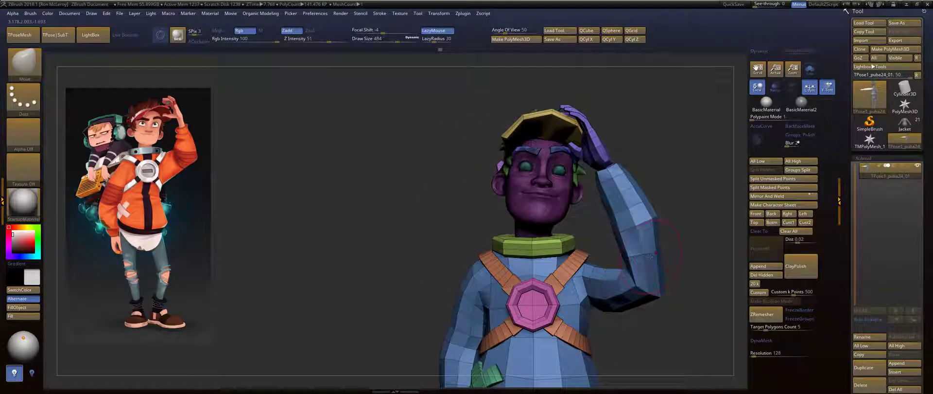
pyautogui.keyDown('alt'); pyautogui.moveTo(650, 256); pyautogui.dragTo(452, 214); pyautogui.keyUp('alt')
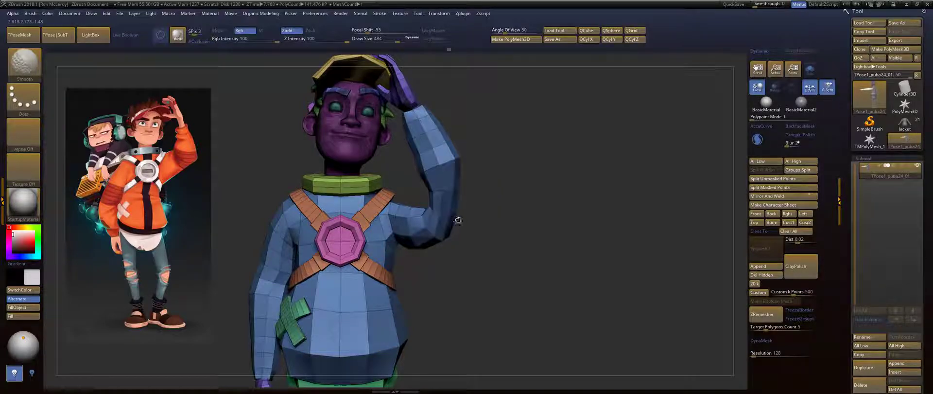
pyautogui.moveTo(469, 200)
pyautogui.mouseDown()
pyautogui.moveTo(387, 196)
pyautogui.moveTo(397, 194)
pyautogui.mouseUp()
pyautogui.hotkey('ctrl', 'z')
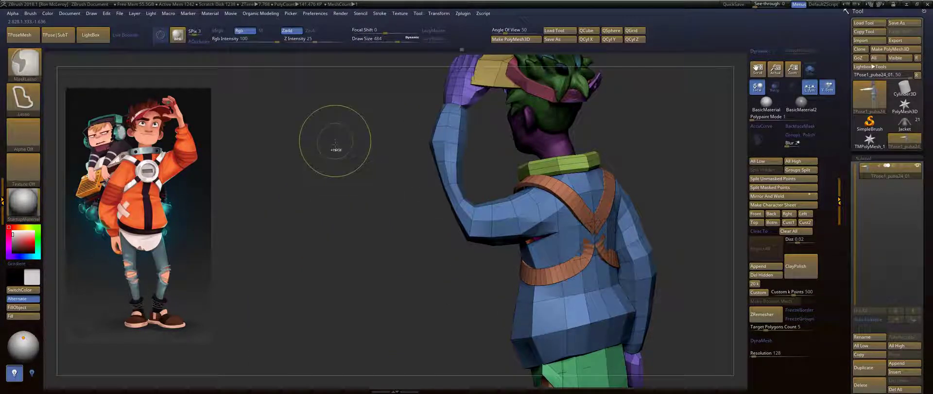
pyautogui.hotkey('ctrl', 'shift')
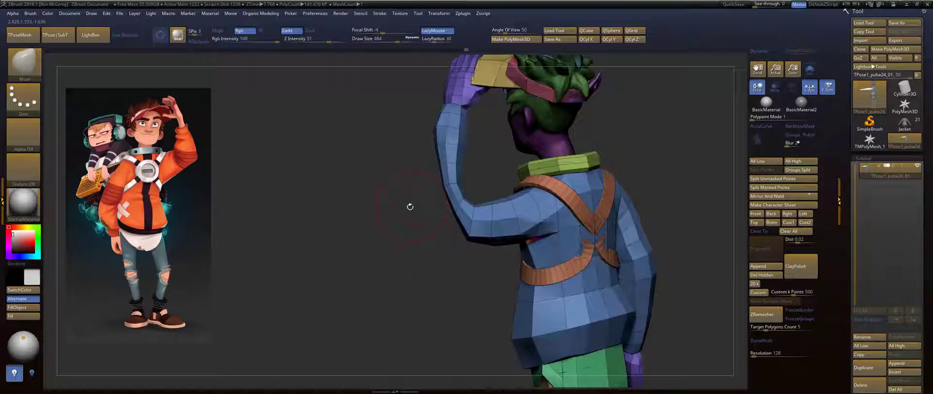
# Pull the raised arm's elbow outward into a sharper bend with the Move brush, using a draw size of 724.
pyautogui.press('b')
pyautogui.press('m')
pyautogui.press('v')
pyautogui.moveTo(414, 217); pyautogui.dragTo(434, 204)
pyautogui.press('s')
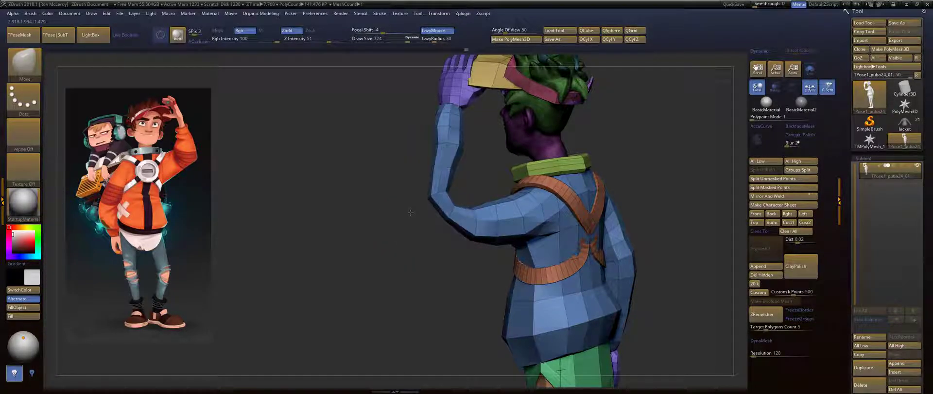
pyautogui.moveTo(331, 207)
pyautogui.mouseDown()
pyautogui.moveTo(443, 204)
pyautogui.moveTo(464, 217)
pyautogui.moveTo(468, 197)
pyautogui.mouseUp()
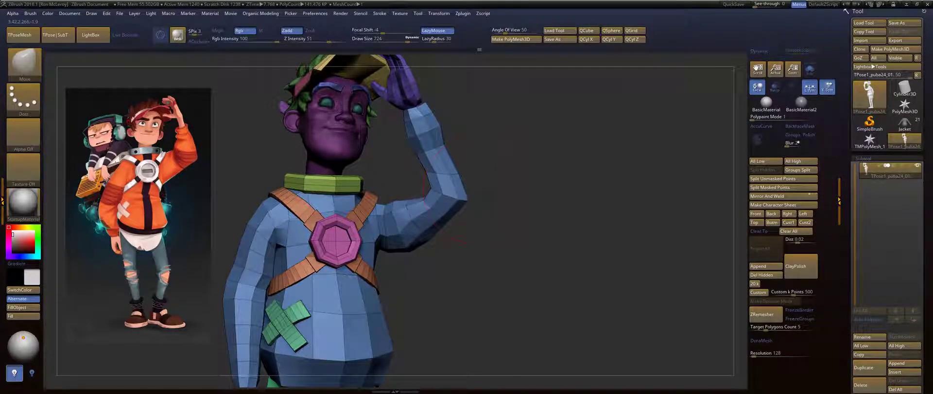
# Thicken the raised forearm near the elbow using the Inflat brush at a draw size of 724.
pyautogui.keyDown('alt'); pyautogui.moveTo(492, 145); pyautogui.dragTo(514, 194); pyautogui.keyUp('alt')
pyautogui.press('b')
pyautogui.press('i')
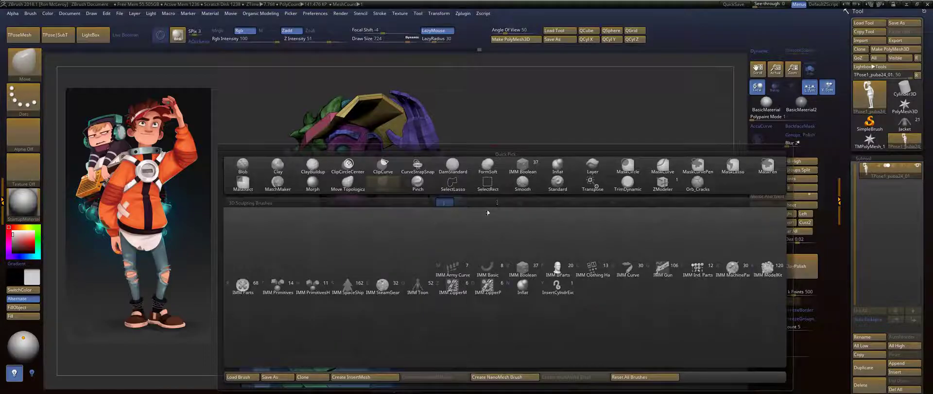
pyautogui.press('i')
pyautogui.press('n')
pyautogui.moveTo(440, 215); pyautogui.dragTo(458, 218)
pyautogui.moveTo(493, 206)
pyautogui.mouseDown()
pyautogui.moveTo(506, 219)
pyautogui.moveTo(467, 206)
pyautogui.mouseUp()
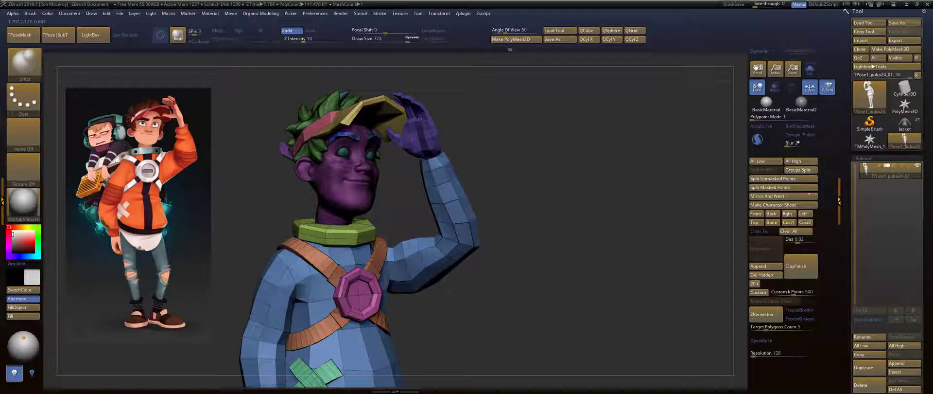
# Isolate the jacket polygroup, then inflate and smooth the raised arm between the elbow and shoulder.
pyautogui.moveTo(515, 238); pyautogui.dragTo(398, 248)
pyautogui.keyDown('ctrl'); pyautogui.keyDown('shift'); pyautogui.click(433, 245); pyautogui.keyUp('shift'); pyautogui.keyUp('ctrl')
pyautogui.moveTo(486, 214); pyautogui.dragTo(573, 228)
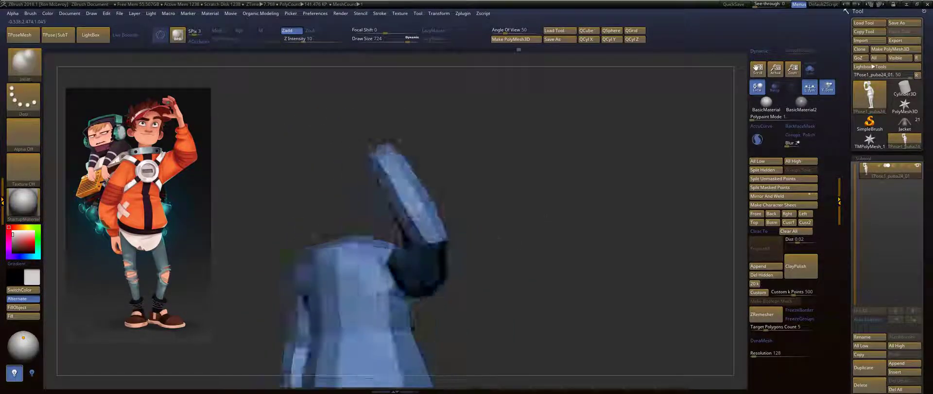
pyautogui.moveTo(469, 206); pyautogui.dragTo(523, 222, button='right')
pyautogui.press('shift')
pyautogui.moveTo(442, 284); pyautogui.dragTo(483, 249, button='right')
pyautogui.moveTo(499, 251)
pyautogui.keyDown('shift'); pyautogui.mouseDown()
pyautogui.moveTo(506, 278)
pyautogui.moveTo(512, 246)
pyautogui.mouseUp(); pyautogui.keyUp('shift')
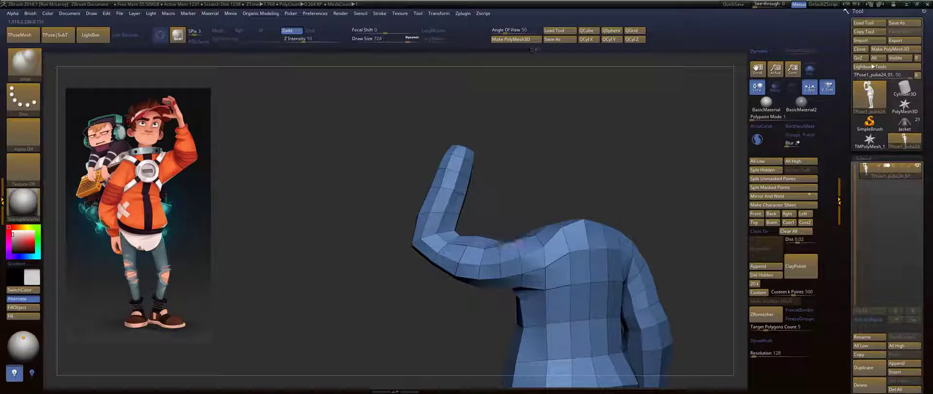
pyautogui.moveTo(518, 243); pyautogui.dragTo(508, 233, button='right')
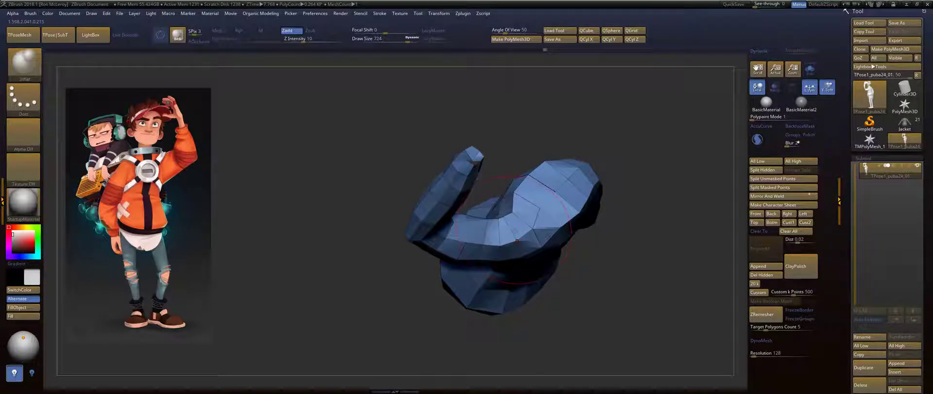
pyautogui.moveTo(471, 288)
pyautogui.mouseDown(button='right')
pyautogui.moveTo(631, 286)
pyautogui.moveTo(586, 250)
pyautogui.moveTo(599, 344)
pyautogui.mouseUp(button='right')
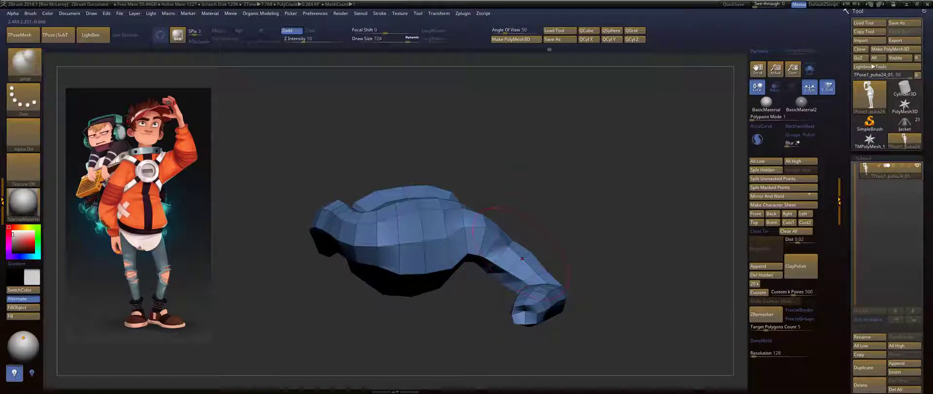
pyautogui.moveTo(583, 287); pyautogui.dragTo(618, 209)
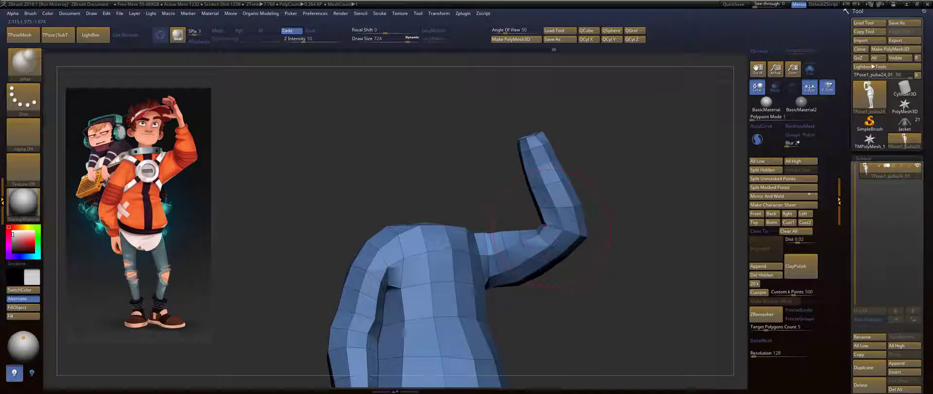
# Refine the raised arm's volume with the Inflat brush at a draw size of 476, and show the whole model again.
pyautogui.moveTo(497, 205)
pyautogui.mouseDown(button='right')
pyautogui.moveTo(530, 234)
pyautogui.moveTo(540, 221)
pyautogui.moveTo(577, 214)
pyautogui.moveTo(653, 220)
pyautogui.moveTo(618, 233)
pyautogui.moveTo(545, 211)
pyautogui.mouseUp(button='right')
pyautogui.press('s')
pyautogui.click(521, 232)
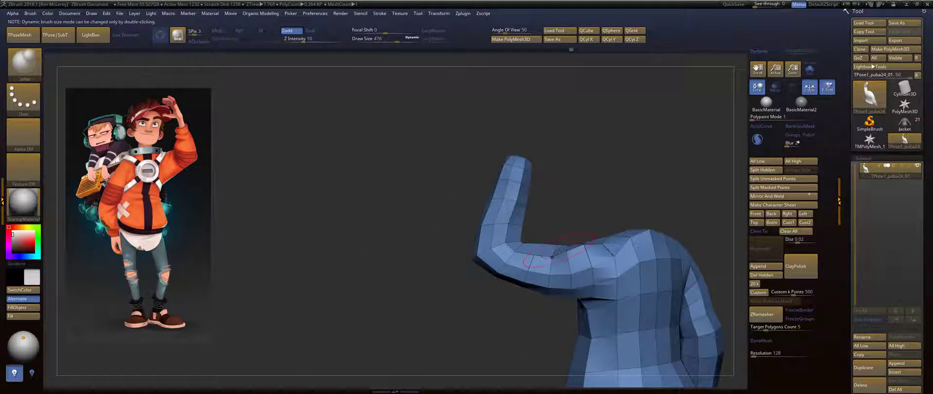
pyautogui.moveTo(534, 253); pyautogui.dragTo(554, 224, button='right')
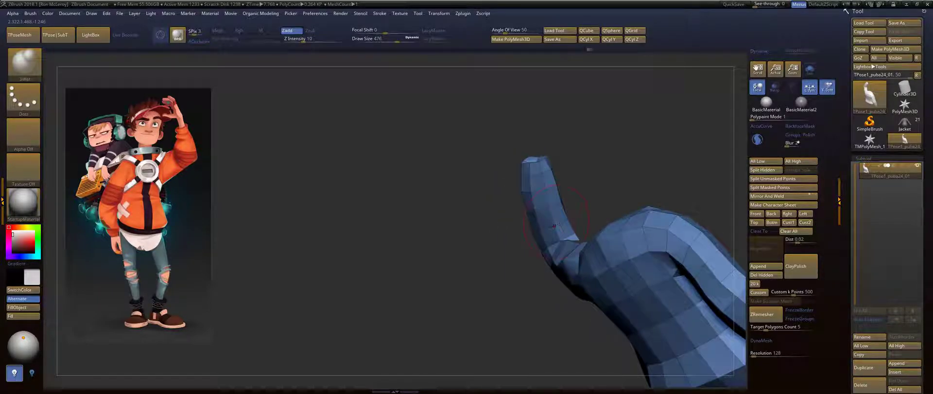
pyautogui.moveTo(588, 187); pyautogui.dragTo(617, 199, button='right')
pyautogui.keyDown('ctrl'); pyautogui.keyDown('shift'); pyautogui.click(627, 179); pyautogui.keyUp('shift'); pyautogui.keyUp('ctrl')
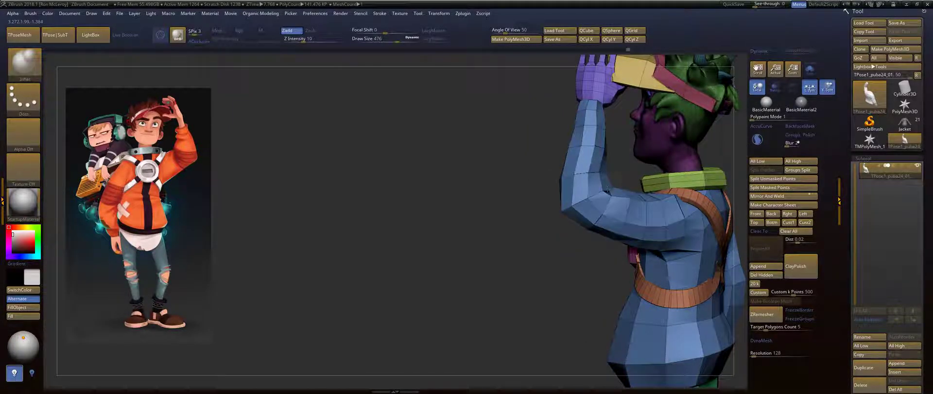
# Fill out and smooth the lowered arm with the Inflat brush, using a draw size of 989.
pyautogui.moveTo(592, 174); pyautogui.dragTo(584, 145, button='right')
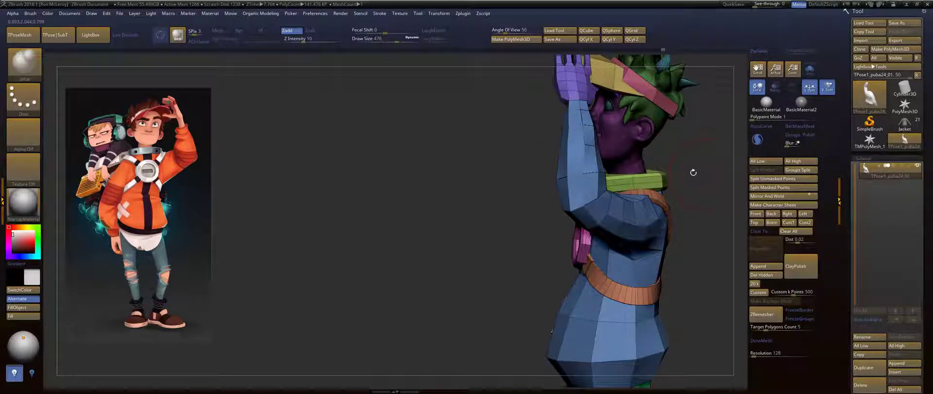
pyautogui.moveTo(676, 171); pyautogui.dragTo(634, 185, button='right')
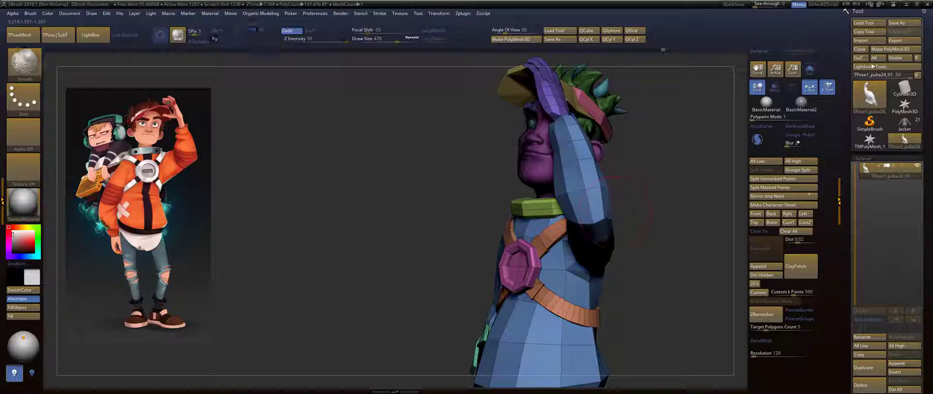
pyautogui.moveTo(585, 249); pyautogui.dragTo(611, 134, button='right')
pyautogui.moveTo(572, 192); pyautogui.dragTo(534, 194, button='right')
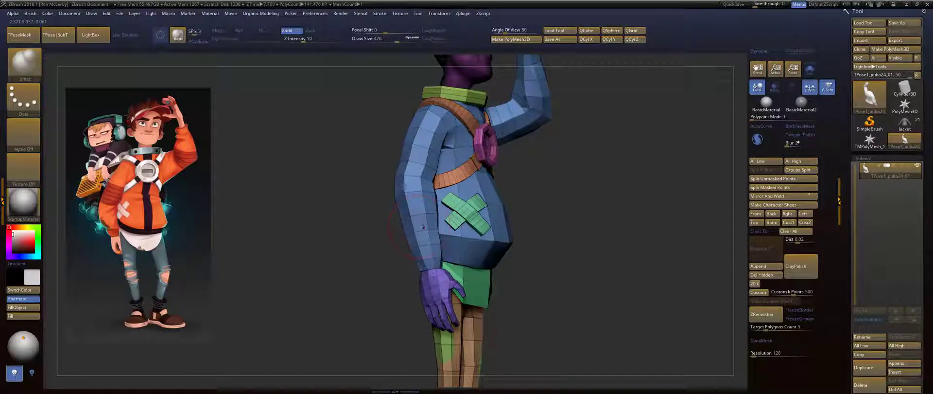
pyautogui.press('ctrl')
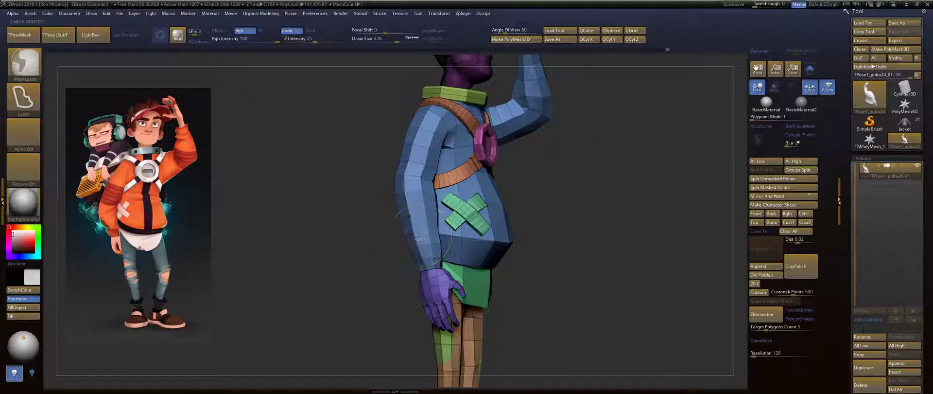
pyautogui.moveTo(496, 201)
pyautogui.mouseDown(button='right')
pyautogui.moveTo(543, 196)
pyautogui.moveTo(505, 195)
pyautogui.mouseUp(button='right')
pyautogui.press('s')
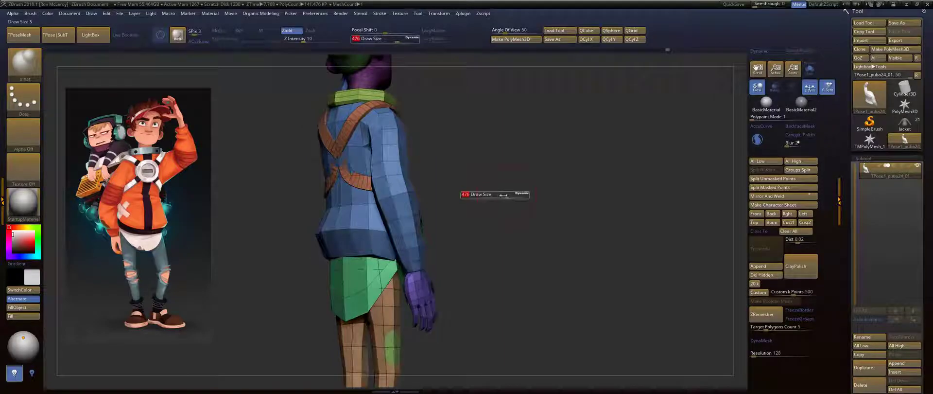
pyautogui.moveTo(506, 195); pyautogui.dragTo(525, 195)
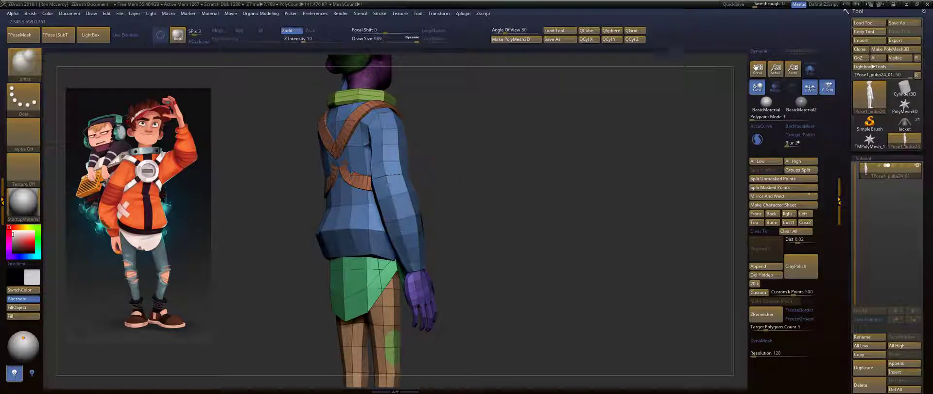
pyautogui.moveTo(408, 192)
pyautogui.mouseDown(button='right')
pyautogui.moveTo(436, 227)
pyautogui.moveTo(459, 204)
pyautogui.mouseUp(button='right')
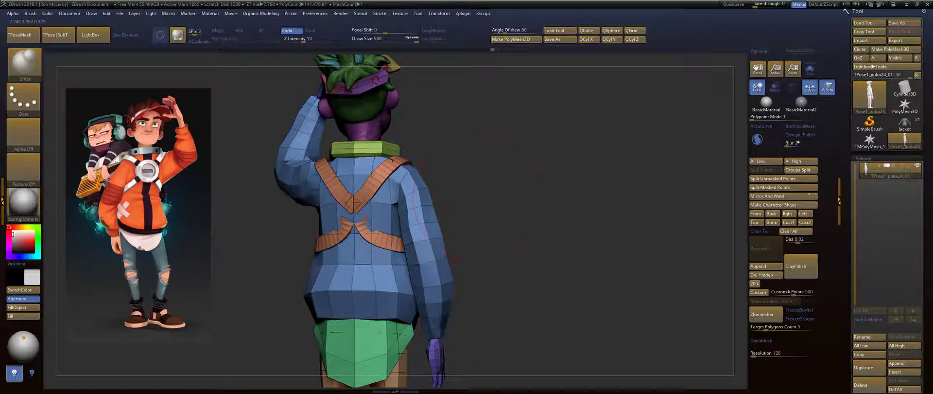
pyautogui.moveTo(402, 210); pyautogui.dragTo(380, 234, button='right')
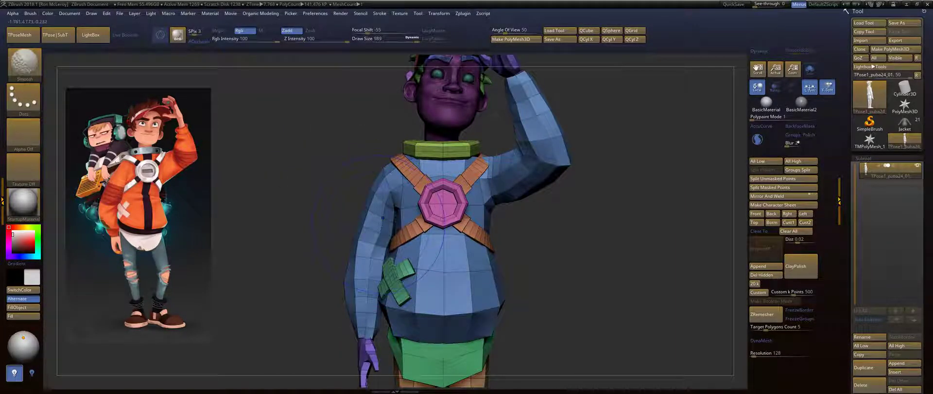
# Isolate the polygroups of both feet, including the soles, shoes, green cuffs and blue socks.
pyautogui.keyDown('ctrl'); pyautogui.moveTo(619, 224); pyautogui.dragTo(555, 247, button='right'); pyautogui.keyUp('ctrl')
pyautogui.moveTo(555, 247)
pyautogui.keyDown('alt'); pyautogui.mouseDown(button='right')
pyautogui.moveTo(538, 171)
pyautogui.moveTo(549, 257)
pyautogui.moveTo(533, 210)
pyautogui.mouseUp(button='right'); pyautogui.keyUp('alt')
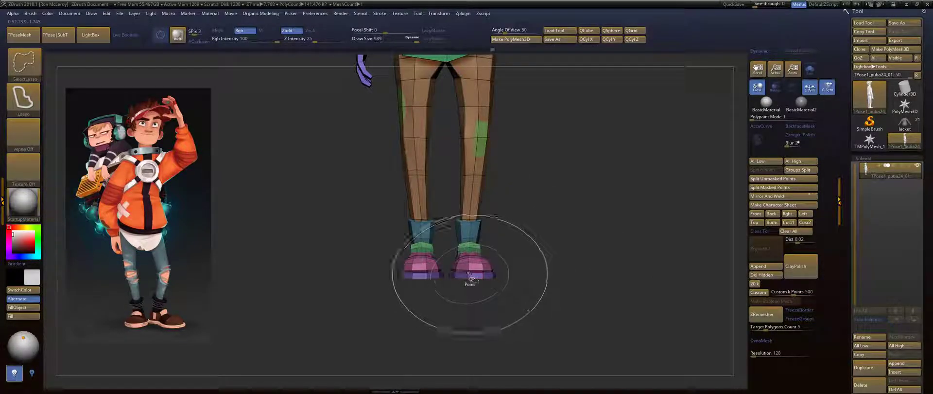
pyautogui.keyDown('ctrl'); pyautogui.keyDown('shift'); pyautogui.click(470, 275); pyautogui.keyUp('shift'); pyautogui.keyUp('ctrl')
pyautogui.keyDown('ctrl'); pyautogui.keyDown('shift'); pyautogui.click(471, 274); pyautogui.keyUp('shift'); pyautogui.keyUp('ctrl')
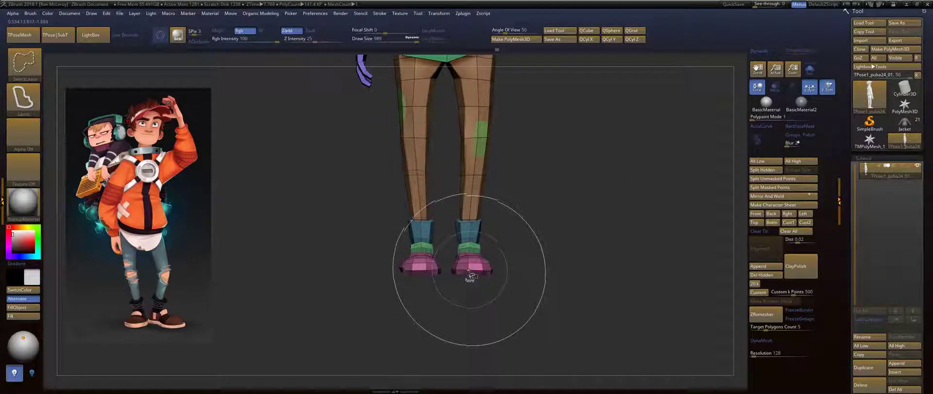
pyautogui.keyDown('ctrl'); pyautogui.keyDown('shift'); pyautogui.moveTo(534, 253); pyautogui.dragTo(559, 276); pyautogui.keyUp('shift'); pyautogui.keyUp('ctrl')
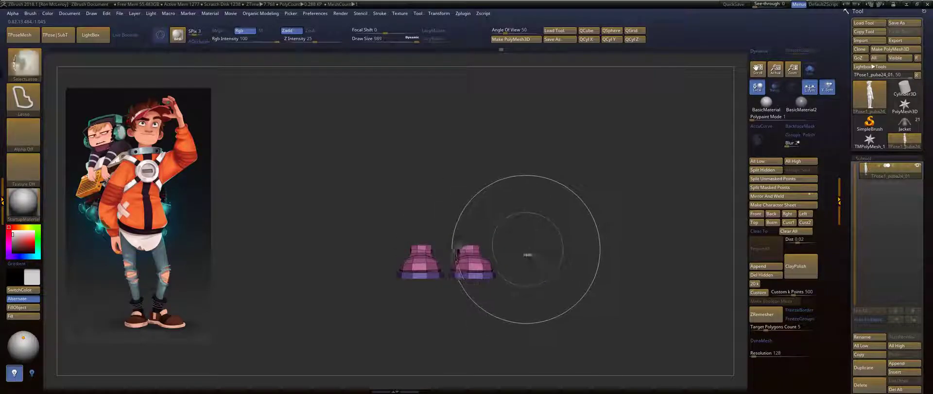
pyautogui.keyDown('ctrl'); pyautogui.keyDown('shift'); pyautogui.moveTo(529, 254); pyautogui.dragTo(521, 260); pyautogui.keyUp('shift'); pyautogui.keyUp('ctrl')
pyautogui.keyDown('ctrl'); pyautogui.keyDown('shift'); pyautogui.click(481, 257); pyautogui.keyUp('shift'); pyautogui.keyUp('ctrl')
pyautogui.keyDown('ctrl'); pyautogui.keyDown('shift'); pyautogui.click(472, 253); pyautogui.keyUp('shift'); pyautogui.keyUp('ctrl')
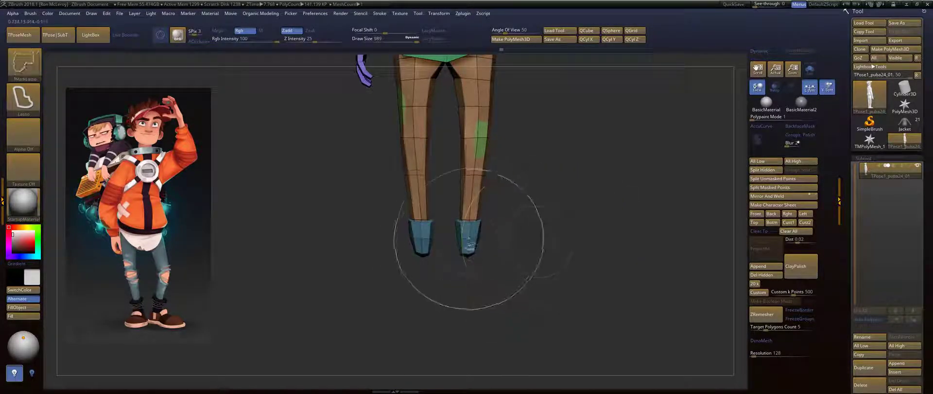
pyautogui.keyDown('ctrl'); pyautogui.keyDown('shift'); pyautogui.click(468, 239); pyautogui.keyUp('shift'); pyautogui.keyUp('ctrl')
pyautogui.keyDown('ctrl'); pyautogui.keyDown('shift'); pyautogui.moveTo(537, 241); pyautogui.dragTo(542, 244); pyautogui.keyUp('shift'); pyautogui.keyUp('ctrl')
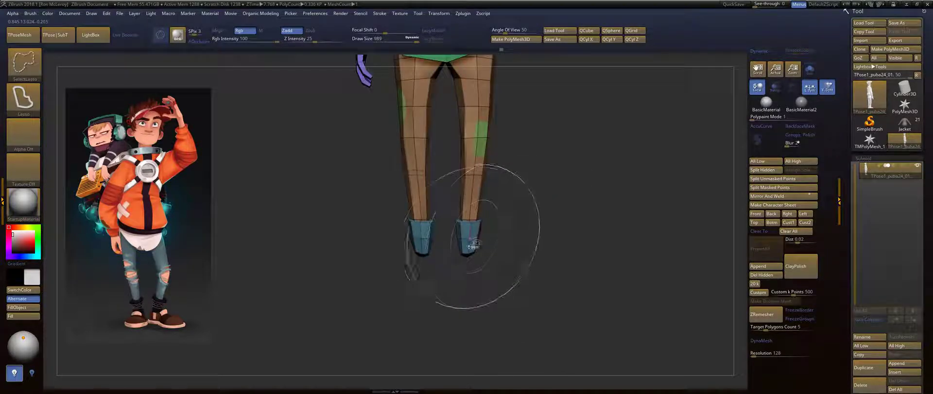
pyautogui.keyDown('ctrl'); pyautogui.keyDown('shift'); pyautogui.click(470, 239); pyautogui.keyUp('shift'); pyautogui.keyUp('ctrl')
pyautogui.keyDown('ctrl'); pyautogui.keyDown('shift'); pyautogui.click(574, 219); pyautogui.keyUp('shift'); pyautogui.keyUp('ctrl')
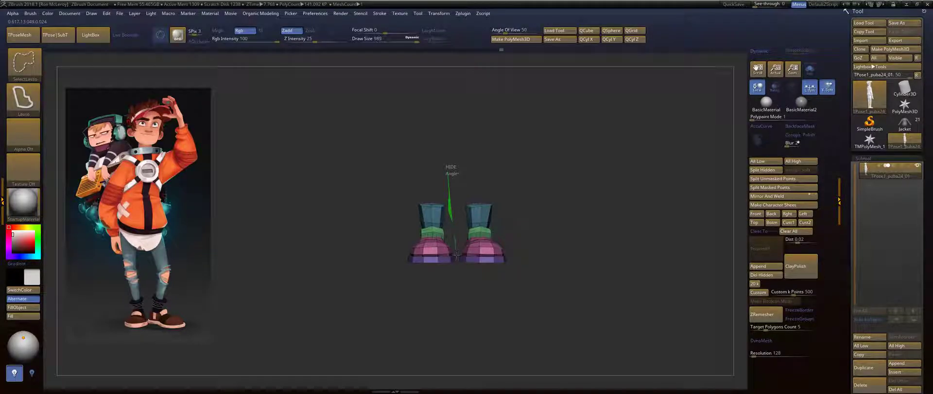
# Hide the character's right foot, mask everything except the left foot, and show the whole model.
pyautogui.moveTo(456, 261)
pyautogui.keyDown('ctrl'); pyautogui.keyDown('shift'); pyautogui.mouseDown()
pyautogui.moveTo(359, 243)
pyautogui.moveTo(449, 175)
pyautogui.mouseUp(); pyautogui.keyUp('shift'); pyautogui.keyUp('ctrl')
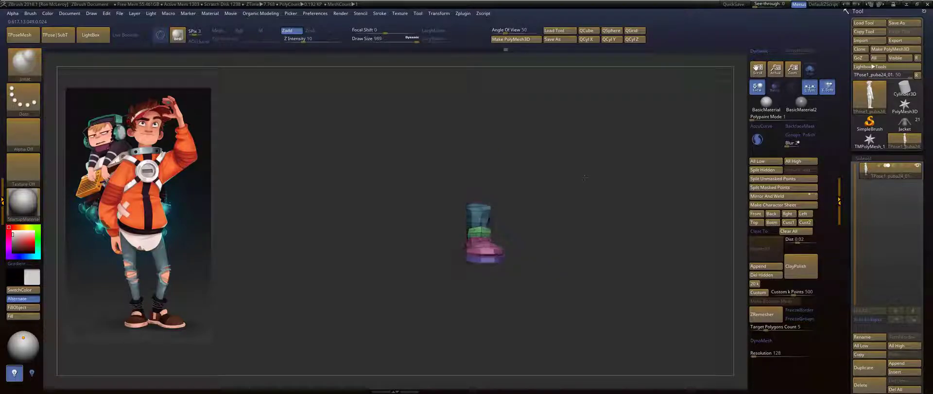
pyautogui.keyDown('ctrl'); pyautogui.keyDown('shift'); pyautogui.moveTo(580, 195); pyautogui.dragTo(588, 192); pyautogui.keyUp('shift'); pyautogui.keyUp('ctrl')
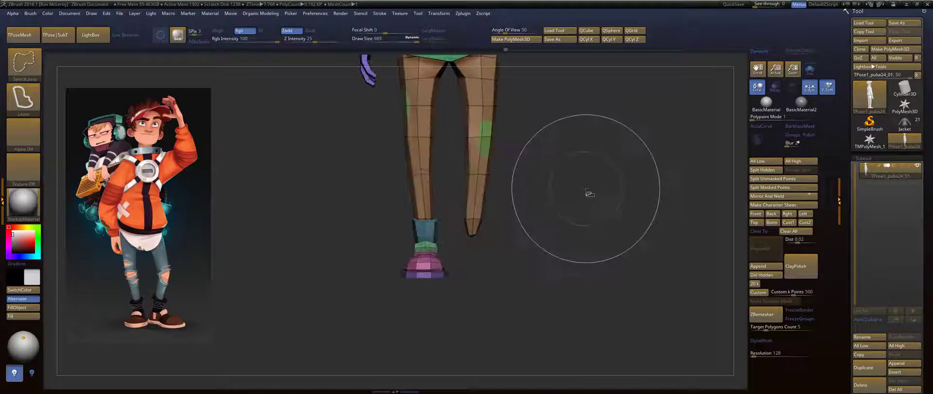
pyautogui.keyDown('ctrl'); pyautogui.keyDown('shift'); pyautogui.click(586, 191); pyautogui.keyUp('shift'); pyautogui.keyUp('ctrl')
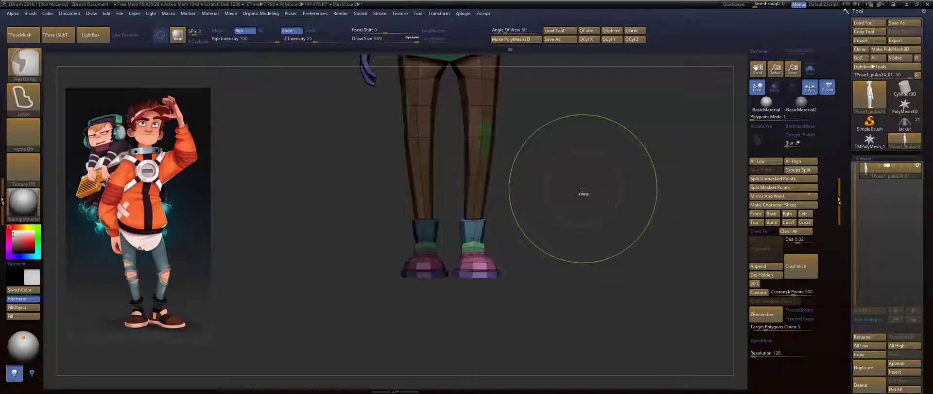
# Place the gizmo at the left ankle and rotate the left foot outward about the Y axis as in the reference.
pyautogui.press('w')
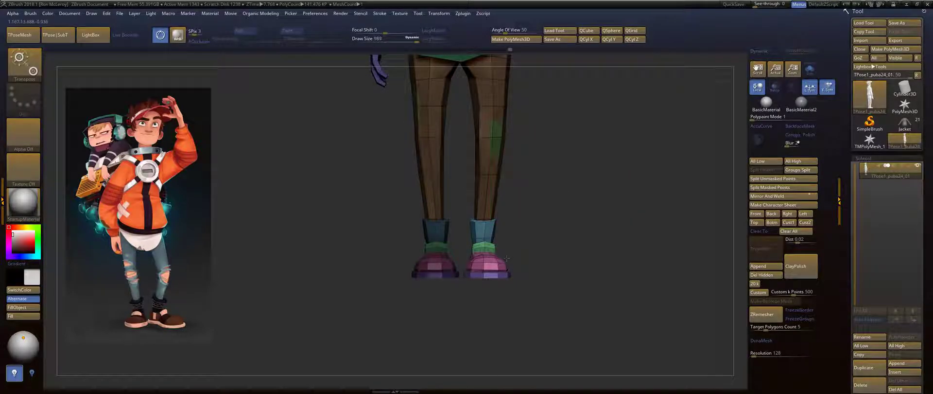
pyautogui.click(484, 261)
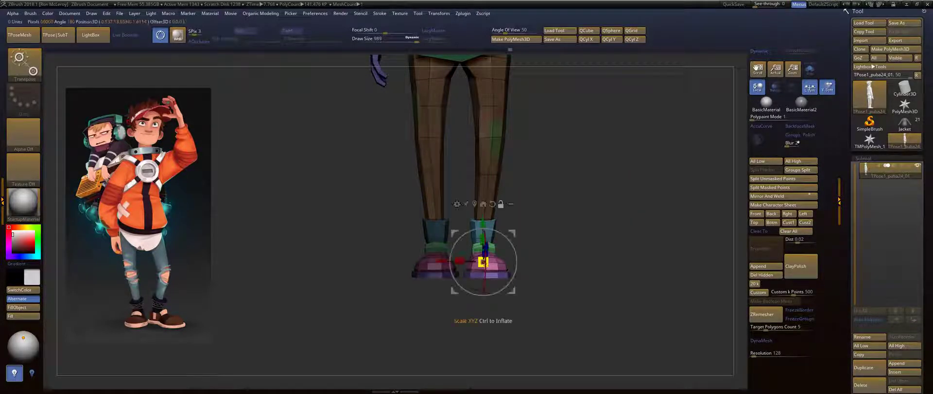
pyautogui.click(474, 204)
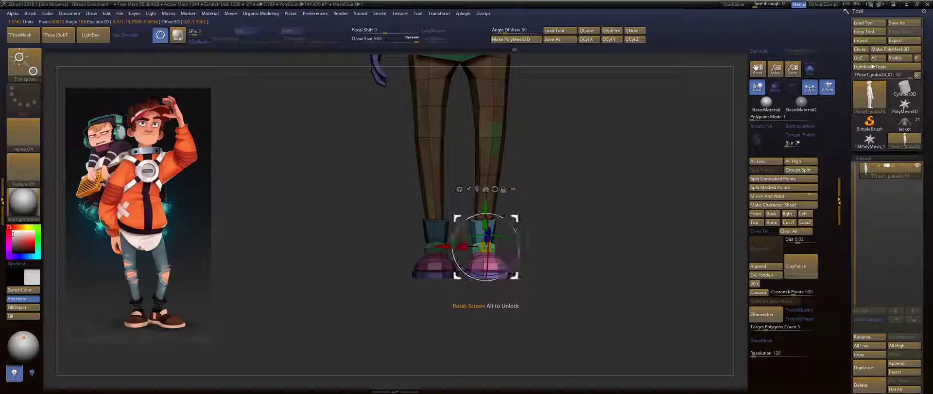
pyautogui.click(494, 189)
pyautogui.click(503, 189)
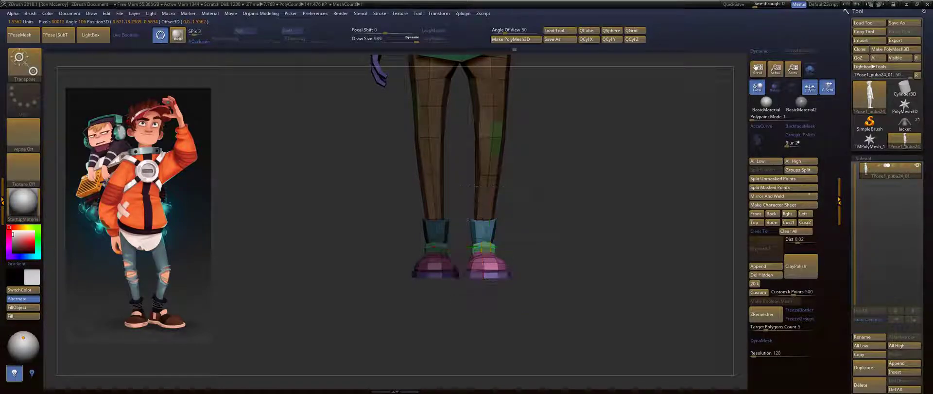
pyautogui.keyDown('shift'); pyautogui.moveTo(559, 194); pyautogui.dragTo(486, 194); pyautogui.keyUp('shift')
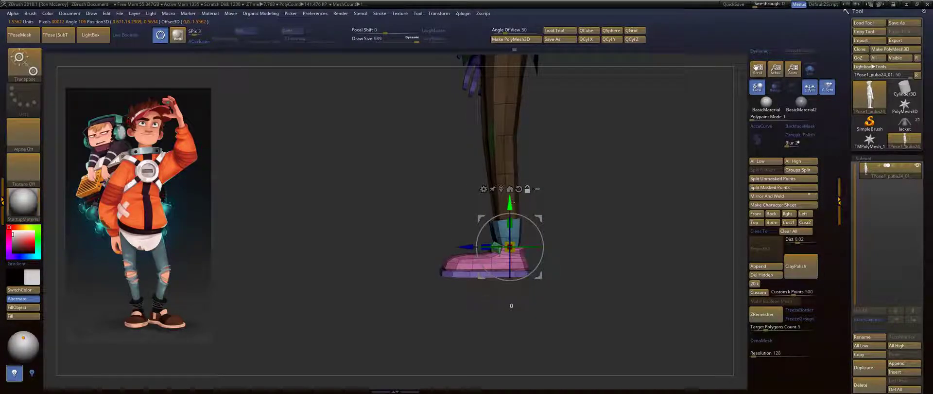
pyautogui.moveTo(512, 201); pyautogui.dragTo(578, 209)
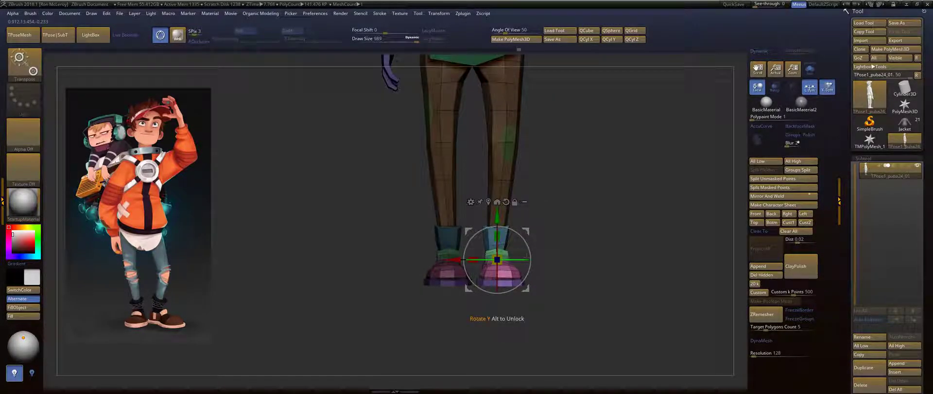
pyautogui.moveTo(526, 256); pyautogui.dragTo(532, 258)
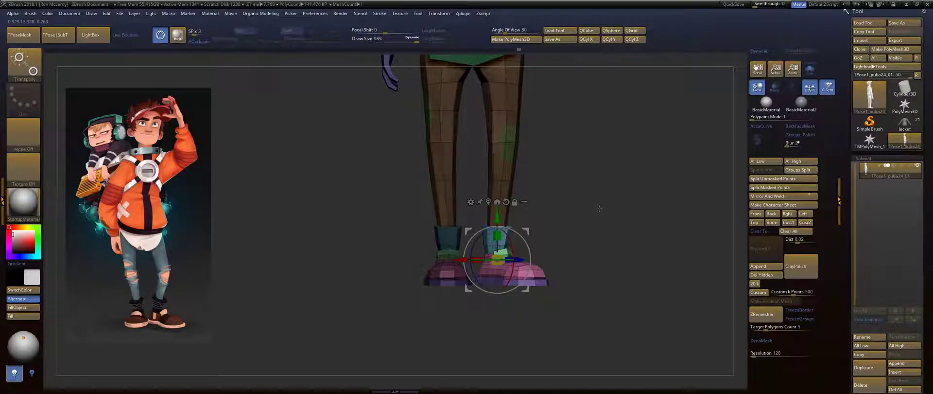
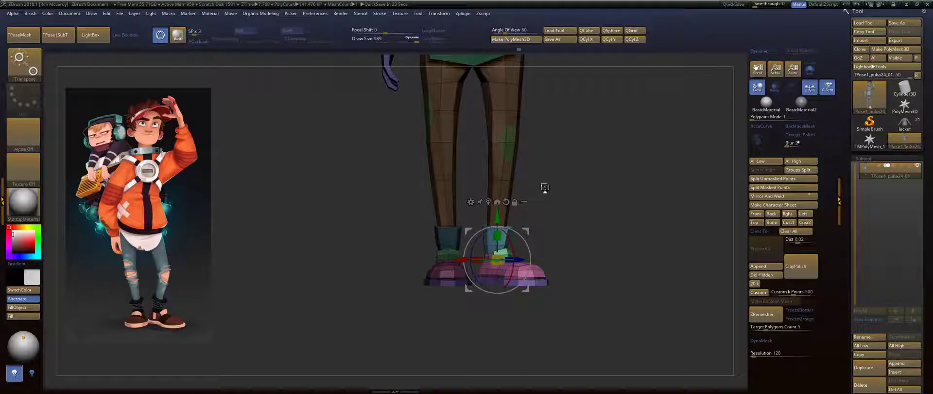
# Shift and rotate the left foot with the gizmo to line it up with the trouser leg, and clear the mask.
pyautogui.moveTo(632, 219); pyautogui.dragTo(588, 226)
pyautogui.moveTo(456, 261); pyautogui.dragTo(463, 261)
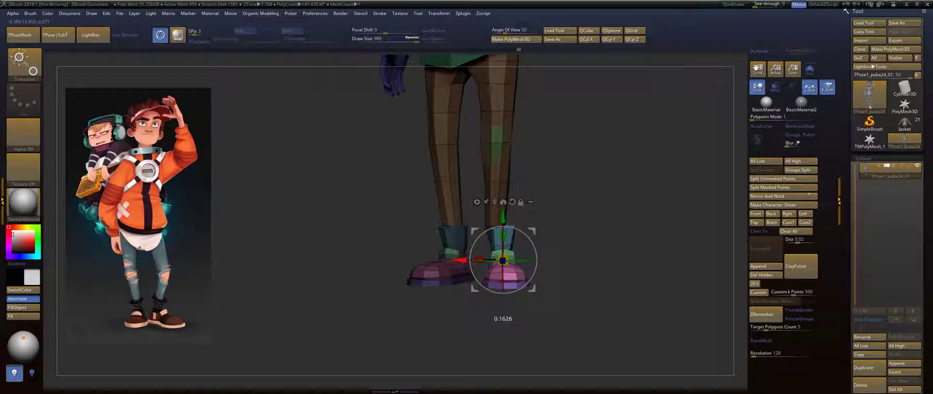
pyautogui.moveTo(578, 214); pyautogui.dragTo(576, 253)
pyautogui.moveTo(510, 298); pyautogui.dragTo(516, 315)
pyautogui.moveTo(516, 266); pyautogui.dragTo(519, 318)
pyautogui.moveTo(622, 236)
pyautogui.mouseDown()
pyautogui.moveTo(589, 197)
pyautogui.moveTo(561, 227)
pyautogui.moveTo(630, 250)
pyautogui.moveTo(582, 249)
pyautogui.mouseUp()
pyautogui.keyDown('ctrl'); pyautogui.click(564, 227); pyautogui.keyUp('ctrl')
pyautogui.press('q')
pyautogui.moveTo(646, 338)
pyautogui.keyDown('ctrl'); pyautogui.mouseDown()
pyautogui.moveTo(579, 248)
pyautogui.moveTo(528, 229)
pyautogui.moveTo(499, 300)
pyautogui.moveTo(574, 335)
pyautogui.moveTo(636, 348)
pyautogui.moveTo(603, 272)
pyautogui.mouseUp(); pyautogui.keyUp('ctrl')
# Switch to the Move brush and set its draw size to 814.
pyautogui.press('b')
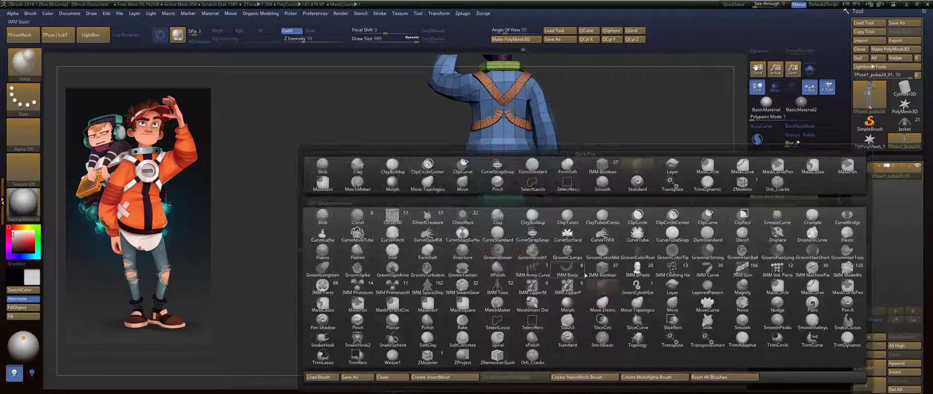
pyautogui.press('m')
pyautogui.press('v')
pyautogui.press('s')
pyautogui.moveTo(569, 270); pyautogui.dragTo(577, 269)
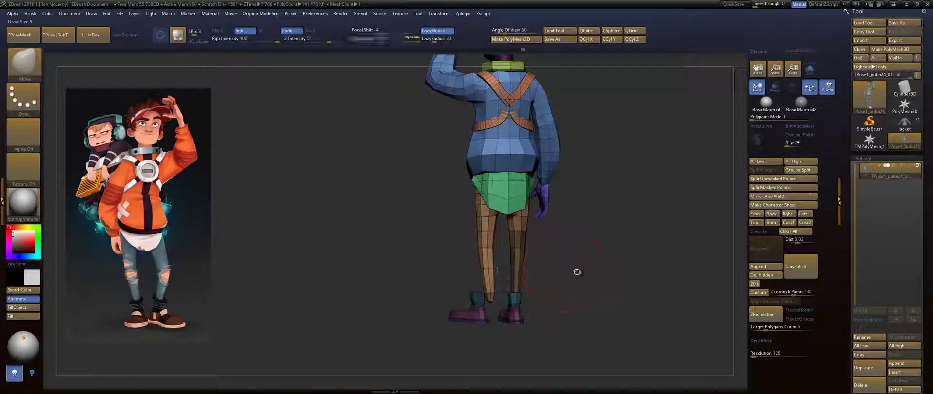
pyautogui.press('s')
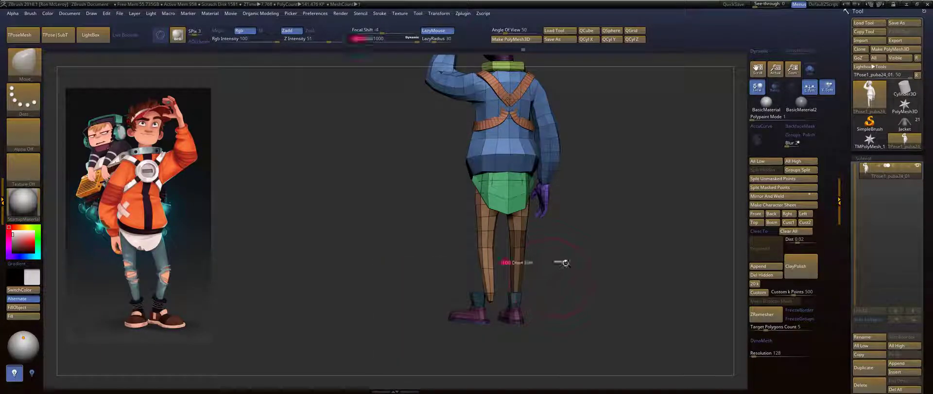
pyautogui.keyDown('shift'); pyautogui.click(562, 262); pyautogui.keyUp('shift')
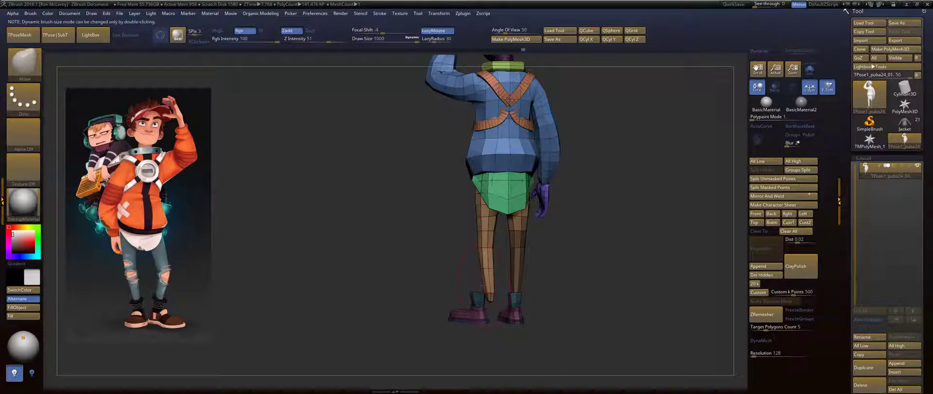
pyautogui.press('s')
pyautogui.press('s')
pyautogui.keyDown('shift'); pyautogui.click(593, 241); pyautogui.keyUp('shift')
pyautogui.press('s')
pyautogui.press('ctrl')
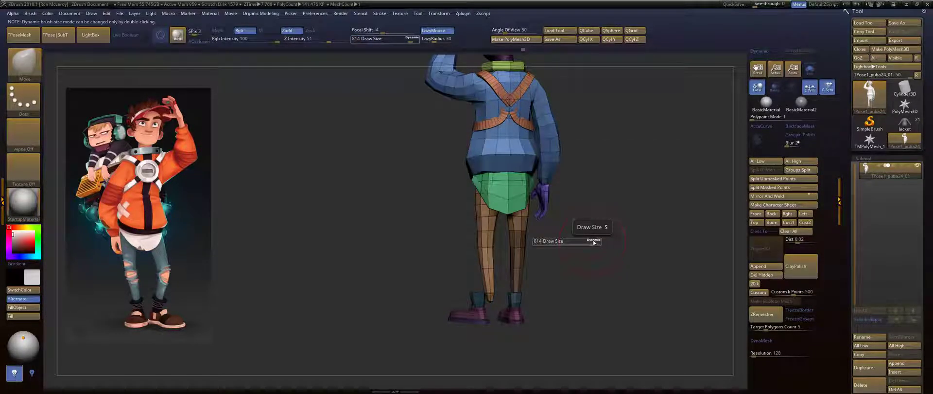
# Turn off the Dynamic mode of the brush's draw size.
pyautogui.press('space')
pyautogui.press('space')
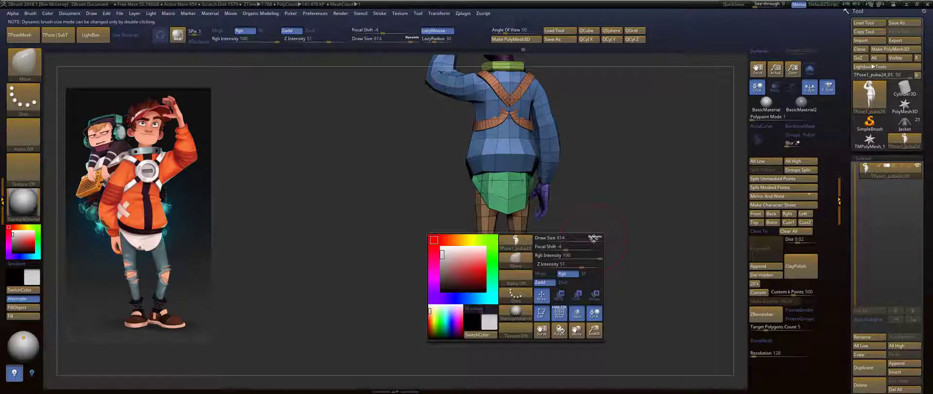
pyautogui.click(596, 238)
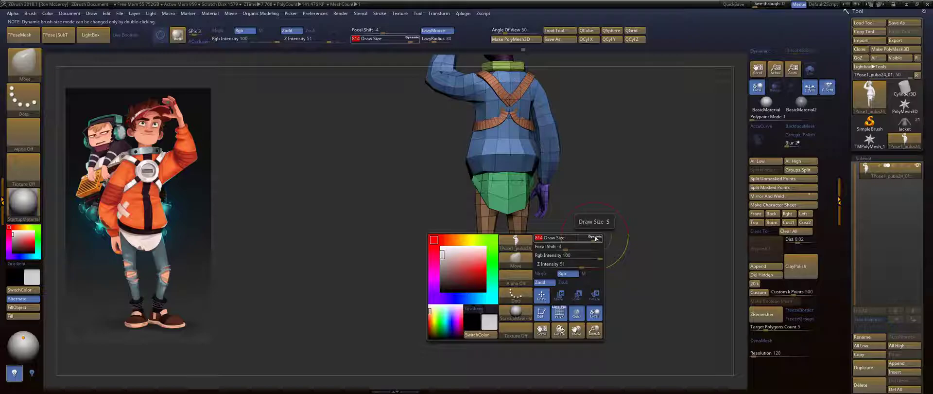
pyautogui.moveTo(596, 239); pyautogui.dragTo(594, 239)
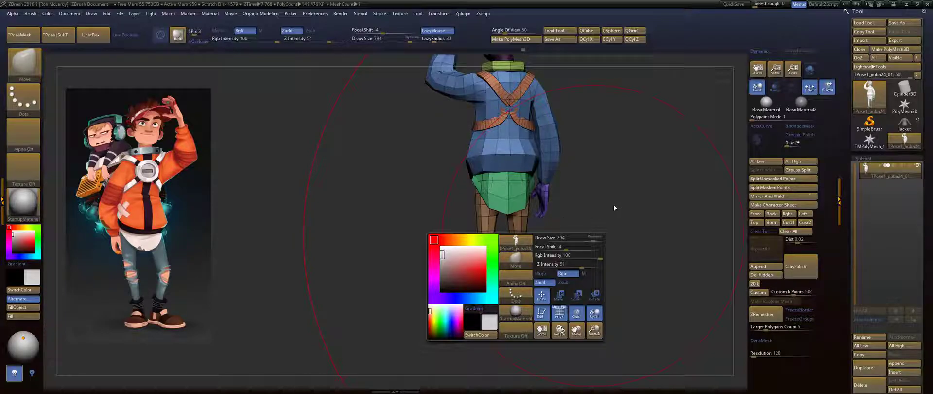
pyautogui.click(589, 219)
# Reduce the draw size and reshape the lower end of the left trouser leg above the ankle with the Move brush.
pyautogui.press('s')
pyautogui.moveTo(577, 275); pyautogui.dragTo(531, 281)
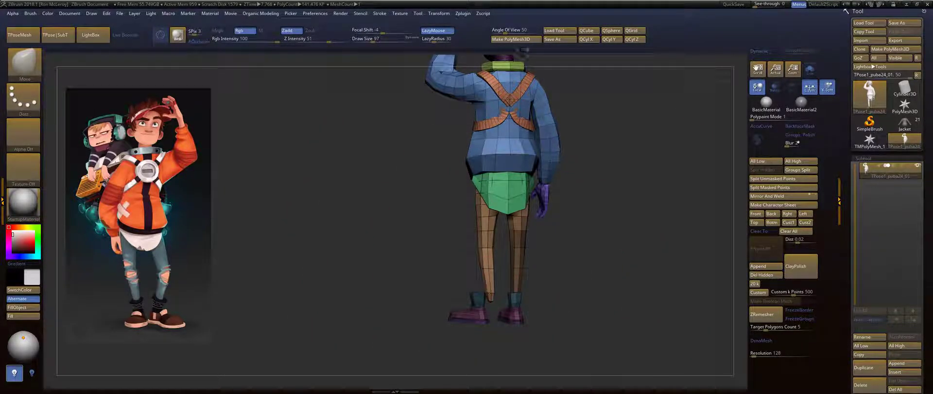
pyautogui.press('s')
pyautogui.moveTo(499, 289)
pyautogui.mouseDown()
pyautogui.moveTo(509, 289)
pyautogui.moveTo(471, 293)
pyautogui.moveTo(554, 280)
pyautogui.moveTo(470, 293)
pyautogui.mouseUp()
# Hide the green shirt and blue jacket, and adjust the trousers' legs and waist with the Move brush at draw size 187.
pyautogui.keyDown('alt'); pyautogui.moveTo(559, 216); pyautogui.dragTo(617, 275); pyautogui.keyUp('alt')
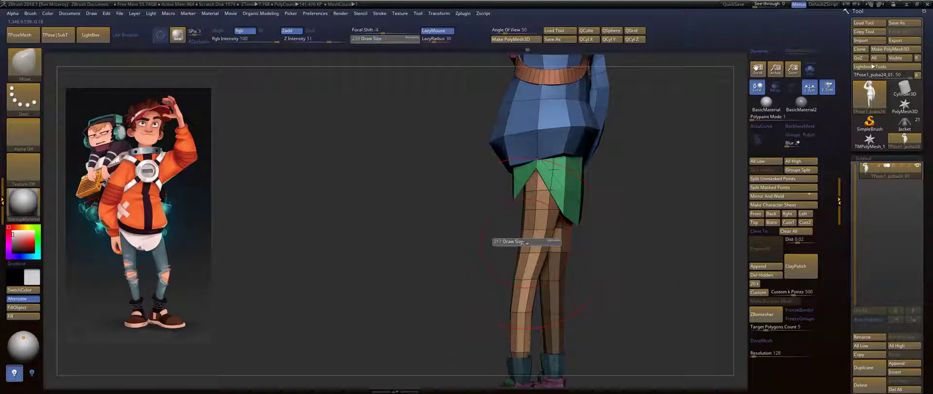
pyautogui.keyDown('alt'); pyautogui.moveTo(591, 209); pyautogui.dragTo(577, 267); pyautogui.keyUp('alt')
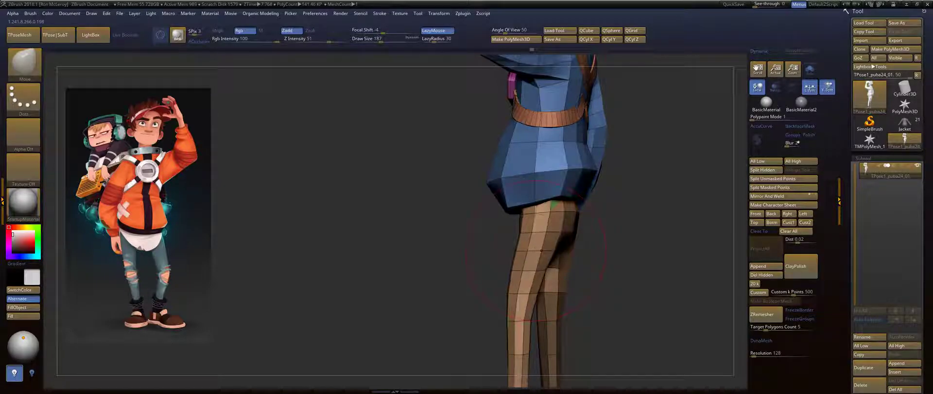
pyautogui.moveTo(627, 306); pyautogui.dragTo(622, 267)
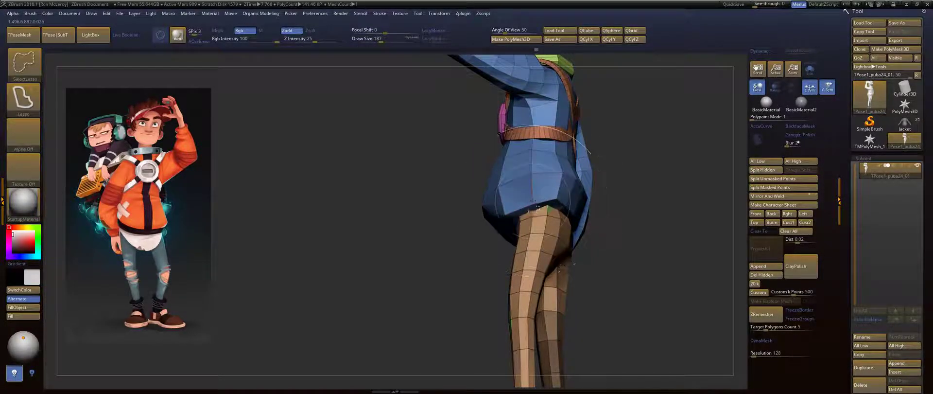
pyautogui.keyDown('ctrl'); pyautogui.keyDown('shift'); pyautogui.click(567, 149); pyautogui.keyUp('shift'); pyautogui.keyUp('ctrl')
pyautogui.moveTo(626, 205); pyautogui.dragTo(546, 214)
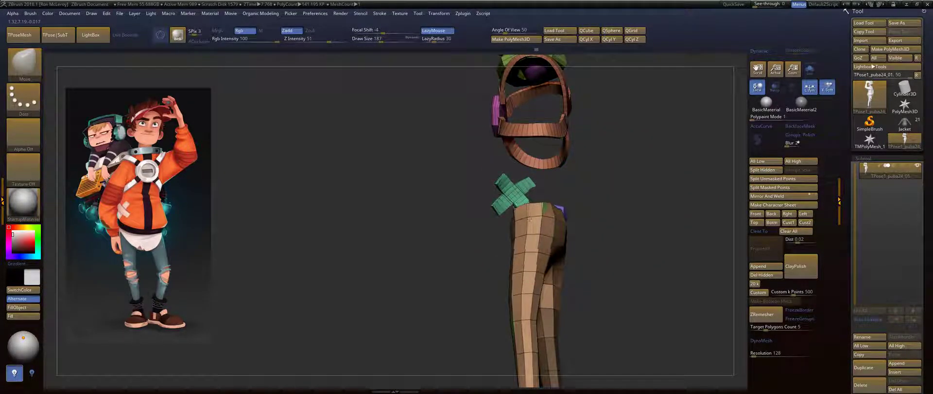
pyautogui.moveTo(612, 219)
pyautogui.mouseDown()
pyautogui.moveTo(598, 194)
pyautogui.moveTo(606, 258)
pyautogui.moveTo(526, 218)
pyautogui.mouseUp()
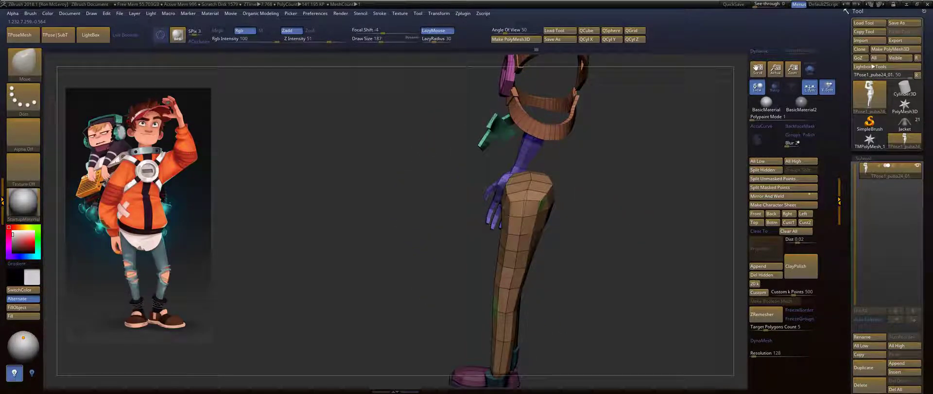
pyautogui.moveTo(618, 203); pyautogui.dragTo(491, 221)
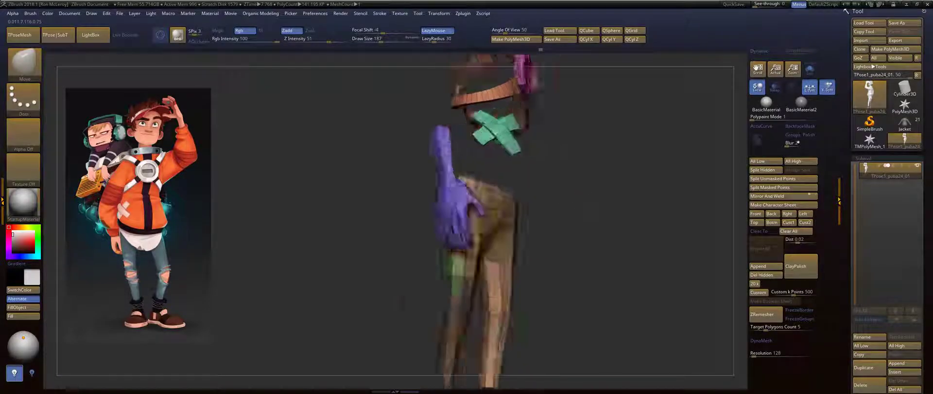
pyautogui.moveTo(564, 209)
pyautogui.mouseDown()
pyautogui.moveTo(551, 200)
pyautogui.moveTo(588, 227)
pyautogui.moveTo(547, 202)
pyautogui.mouseUp()
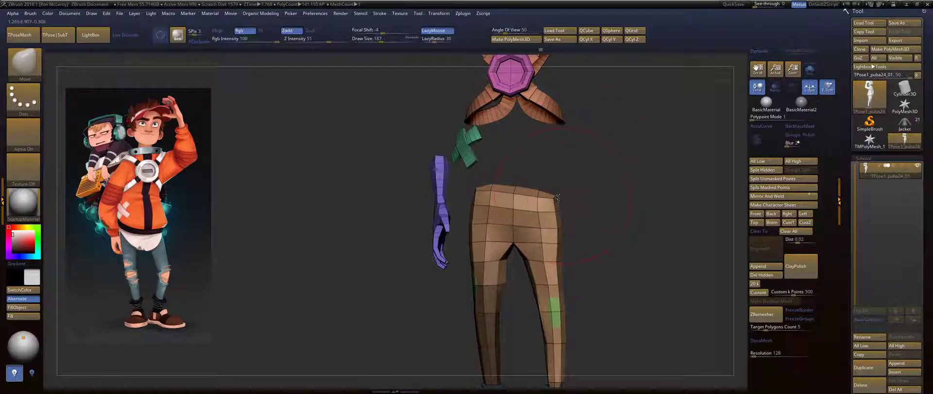
# Isolate the blue jacket and green shirt by inverting visibility and hiding the lowered hand, and set the draw size to 293.
pyautogui.keyDown('ctrl'); pyautogui.keyDown('shift'); pyautogui.moveTo(459, 213); pyautogui.dragTo(450, 212); pyautogui.keyUp('shift'); pyautogui.keyUp('ctrl')
pyautogui.keyDown('ctrl'); pyautogui.keyDown('shift'); pyautogui.click(443, 206); pyautogui.keyUp('shift'); pyautogui.keyUp('ctrl')
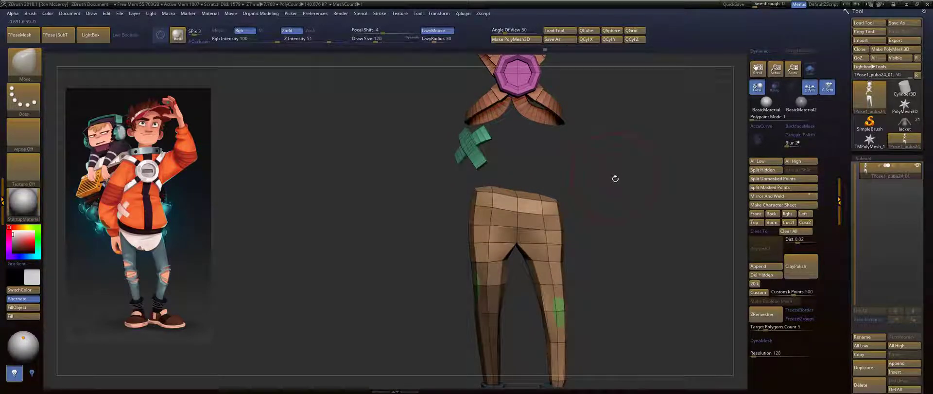
pyautogui.moveTo(617, 179)
pyautogui.keyDown('ctrl'); pyautogui.keyDown('shift'); pyautogui.mouseDown()
pyautogui.moveTo(630, 189)
pyautogui.moveTo(625, 208)
pyautogui.moveTo(617, 200)
pyautogui.mouseUp(); pyautogui.keyUp('shift'); pyautogui.keyUp('ctrl')
pyautogui.press('s')
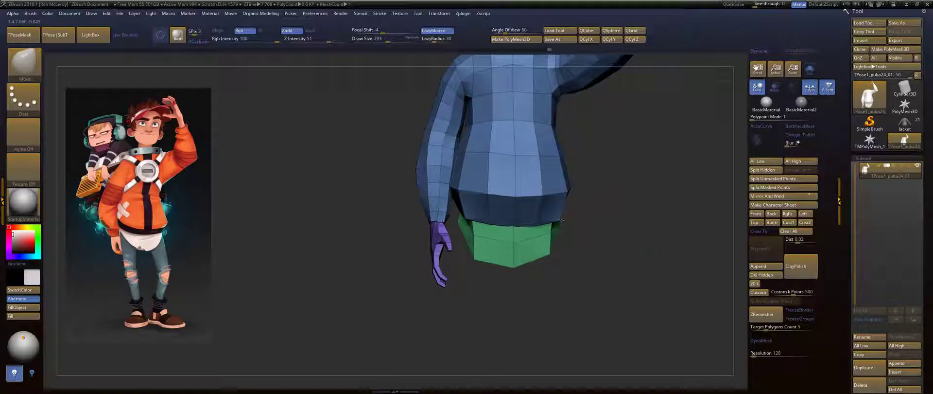
pyautogui.moveTo(605, 198); pyautogui.dragTo(621, 196)
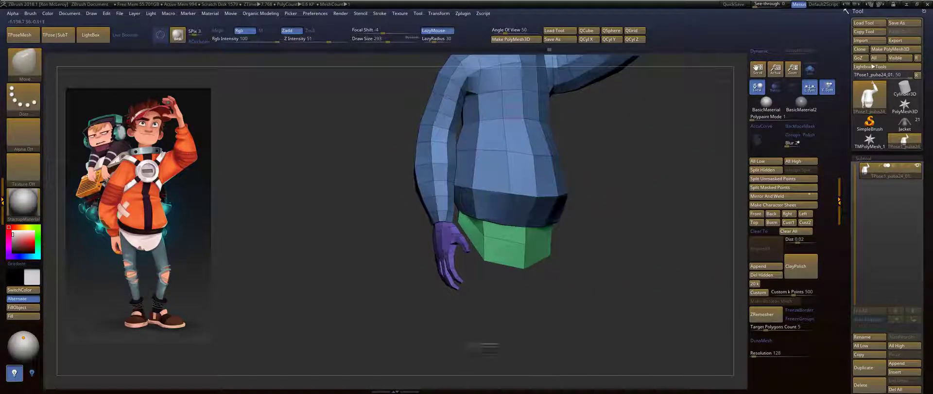
pyautogui.keyDown('ctrl'); pyautogui.keyDown('shift'); pyautogui.click(444, 252); pyautogui.keyUp('shift'); pyautogui.keyUp('ctrl')
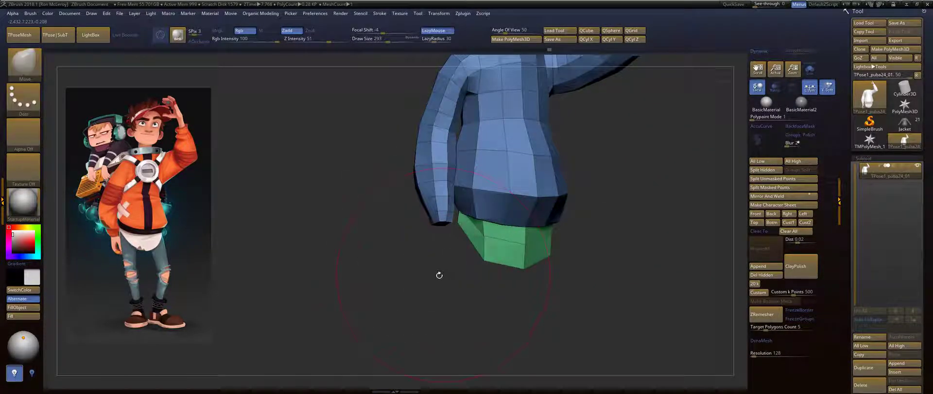
# Mask the jacket's lowered sleeve from the shoulder down, leaving the torso and the green shirt unmasked.
pyautogui.moveTo(439, 273)
pyautogui.mouseDown()
pyautogui.moveTo(418, 272)
pyautogui.moveTo(422, 326)
pyautogui.mouseUp()
pyautogui.press('w')
pyautogui.keyDown('ctrl'); pyautogui.moveTo(478, 125); pyautogui.dragTo(467, 160); pyautogui.keyUp('ctrl')
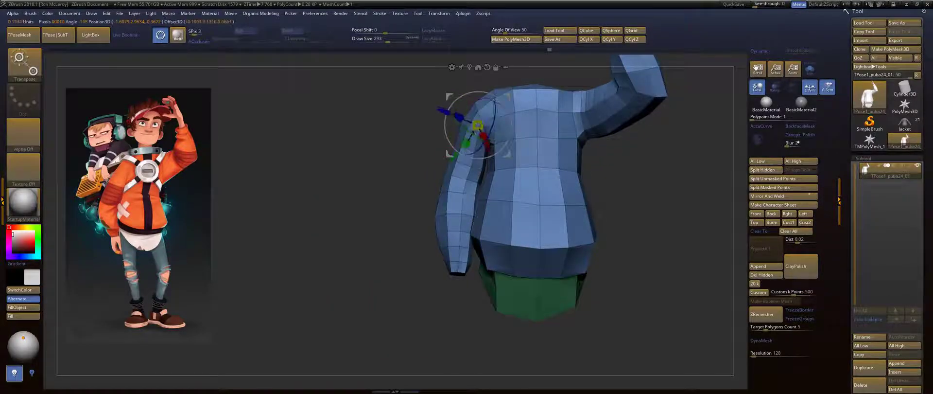
pyautogui.press('q')
pyautogui.keyDown('ctrl'); pyautogui.click(379, 254); pyautogui.keyUp('ctrl')
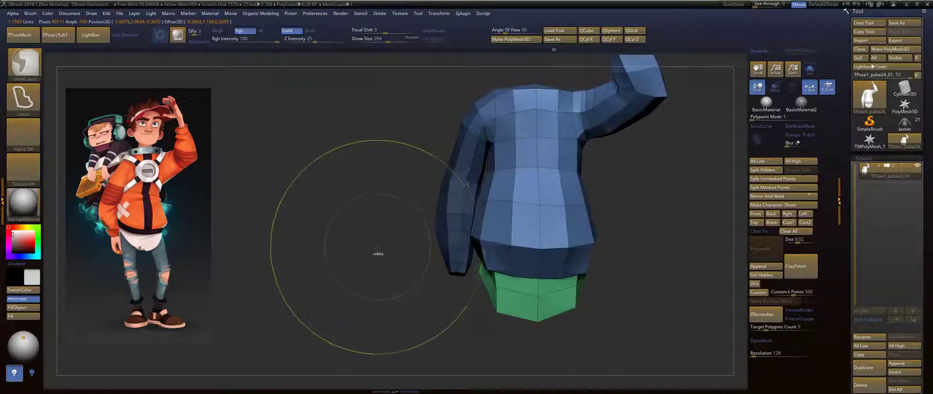
# Adjust the jacket's hem and the green shirt with the Move brush from front and back, and show the whole model.
pyautogui.keyDown('alt'); pyautogui.moveTo(418, 290); pyautogui.dragTo(368, 236); pyautogui.keyUp('alt')
pyautogui.moveTo(438, 218); pyautogui.dragTo(436, 214)
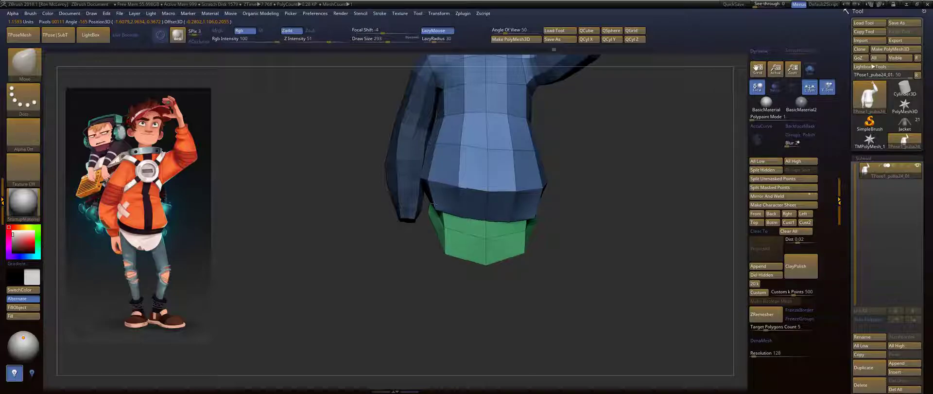
pyautogui.moveTo(576, 234); pyautogui.dragTo(449, 228)
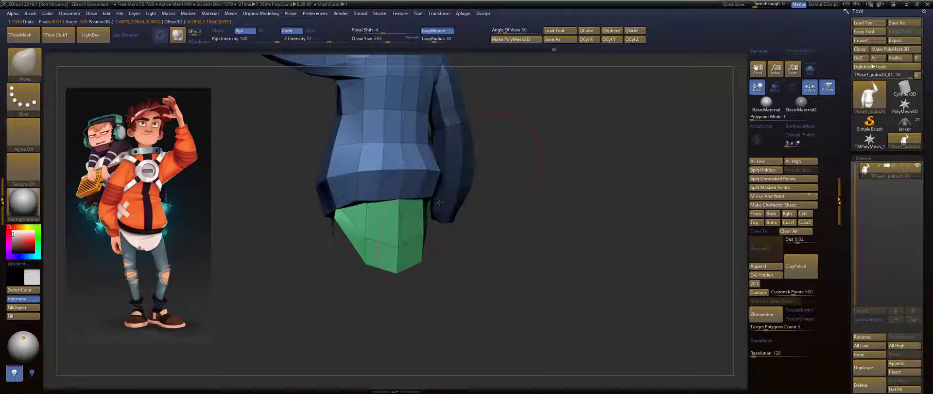
pyautogui.moveTo(502, 217); pyautogui.dragTo(415, 219)
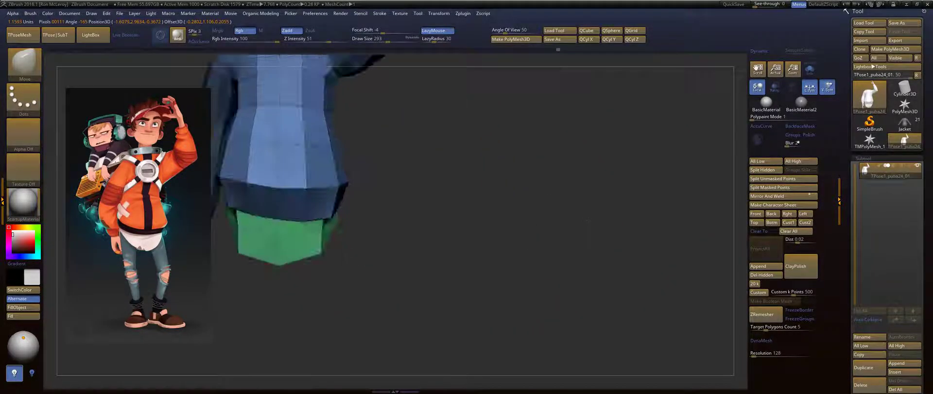
pyautogui.keyDown('alt'); pyautogui.moveTo(493, 219); pyautogui.dragTo(468, 220); pyautogui.keyUp('alt')
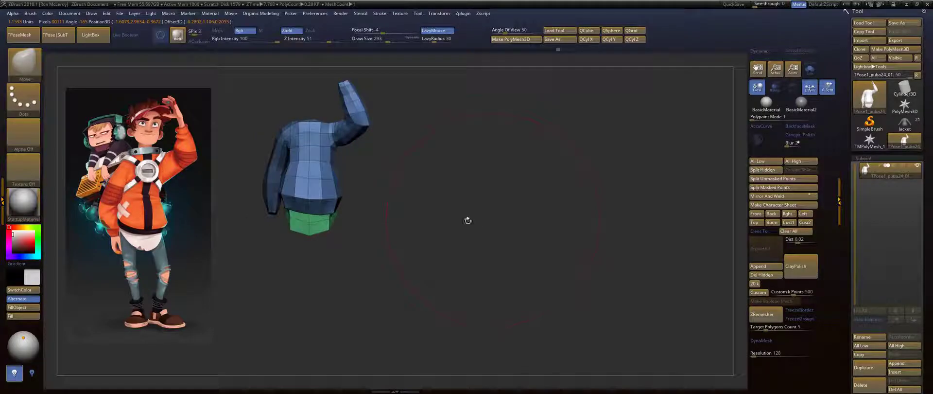
pyautogui.keyDown('ctrl'); pyautogui.keyDown('shift'); pyautogui.click(537, 229); pyautogui.keyUp('shift'); pyautogui.keyUp('ctrl')
# Examine the posed character's face, torso and legs from several angles and compare the silhouette with the reference image.
pyautogui.moveTo(554, 220); pyautogui.dragTo(462, 249)
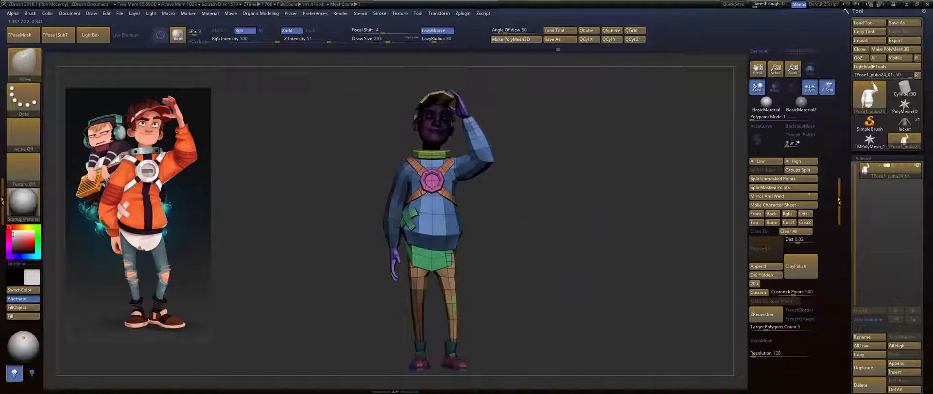
pyautogui.keyDown('alt'); pyautogui.moveTo(529, 234); pyautogui.dragTo(613, 233); pyautogui.keyUp('alt')
pyautogui.moveTo(543, 185); pyautogui.dragTo(449, 311)
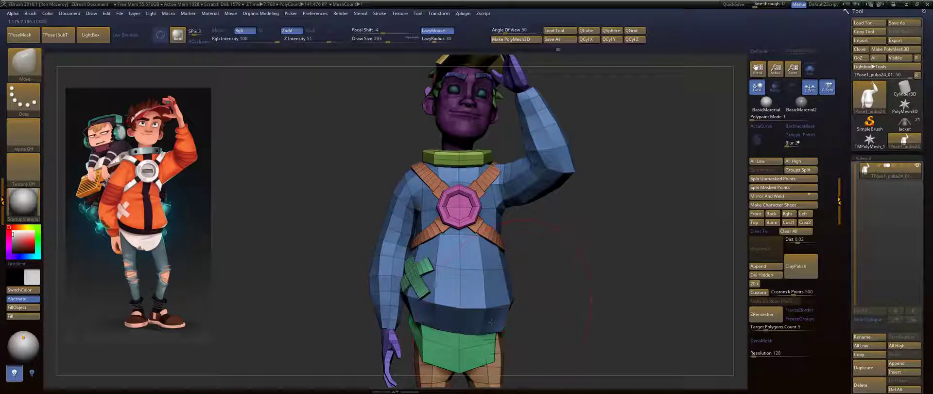
pyautogui.moveTo(402, 180)
pyautogui.mouseDown()
pyautogui.moveTo(461, 239)
pyautogui.moveTo(447, 224)
pyautogui.mouseUp()
pyautogui.moveTo(575, 187); pyautogui.dragTo(681, 204)
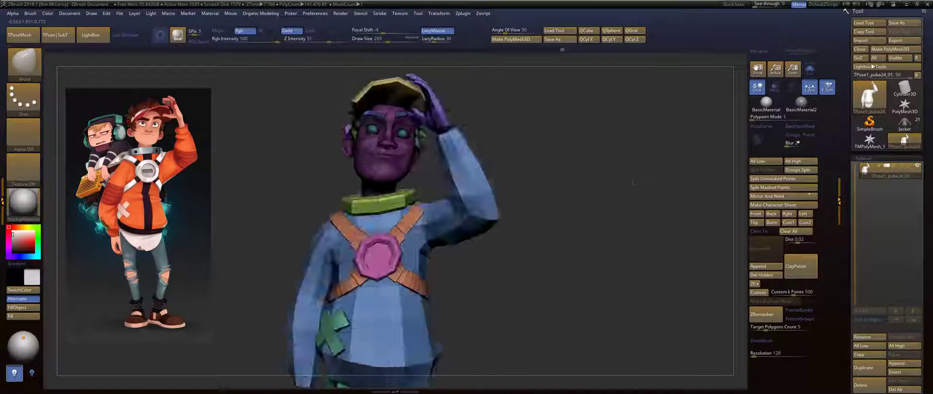
pyautogui.moveTo(566, 243)
pyautogui.keyDown('alt'); pyautogui.mouseDown()
pyautogui.moveTo(622, 200)
pyautogui.moveTo(558, 197)
pyautogui.moveTo(577, 212)
pyautogui.mouseUp(); pyautogui.keyUp('alt')
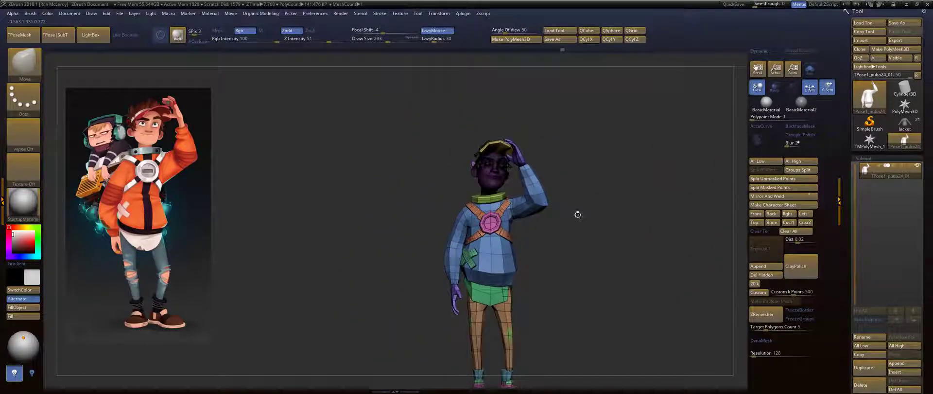
pyautogui.press('shift')
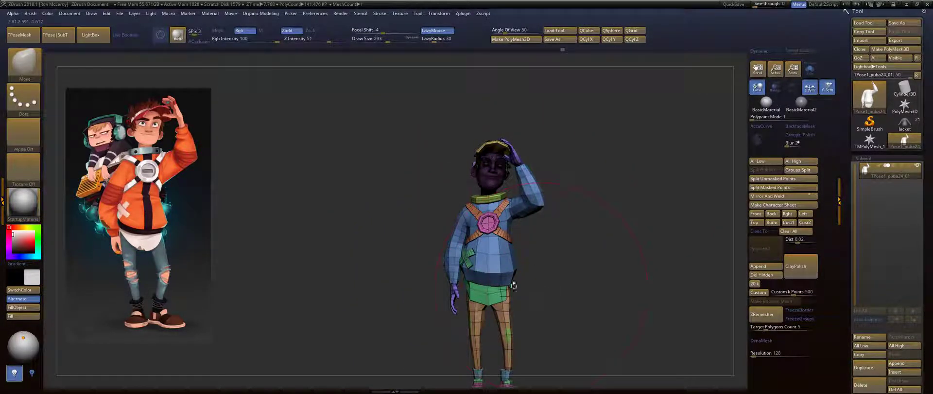
pyautogui.moveTo(608, 210); pyautogui.dragTo(556, 209)
pyautogui.moveTo(666, 213); pyautogui.dragTo(600, 206)
pyautogui.moveTo(566, 234)
pyautogui.keyDown('alt'); pyautogui.mouseDown()
pyautogui.moveTo(559, 284)
pyautogui.moveTo(564, 205)
pyautogui.mouseUp(); pyautogui.keyUp('alt')
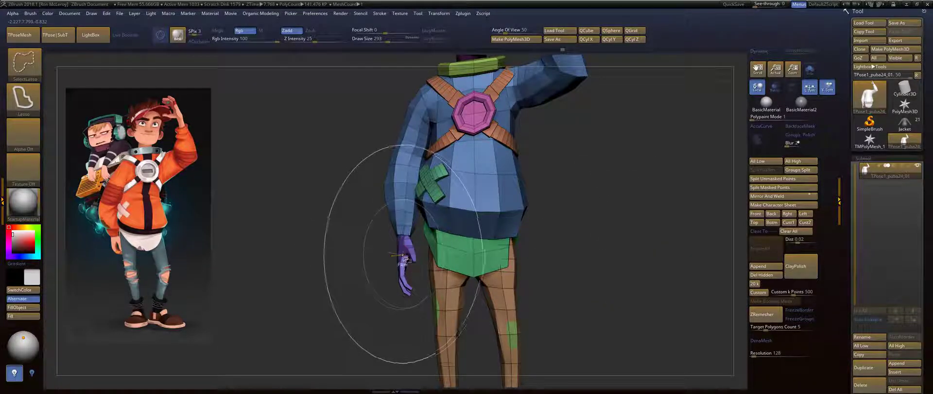
# Hide the lowered hand's polygroup and set the Move brush's draw size to 550.
pyautogui.keyDown('ctrl'); pyautogui.keyDown('shift'); pyautogui.click(403, 261); pyautogui.keyUp('shift'); pyautogui.keyUp('ctrl')
pyautogui.keyDown('ctrl'); pyautogui.keyDown('shift'); pyautogui.click(403, 261); pyautogui.keyUp('shift'); pyautogui.keyUp('ctrl')
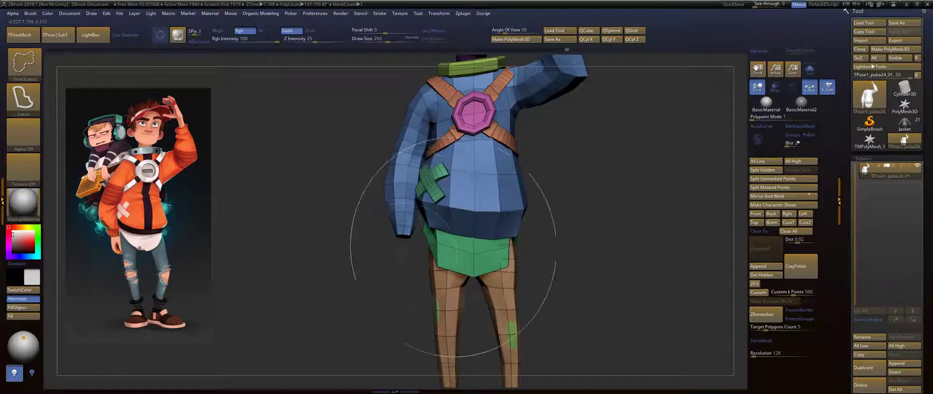
pyautogui.press('l')
pyautogui.press('s')
pyautogui.moveTo(569, 222); pyautogui.dragTo(567, 222)
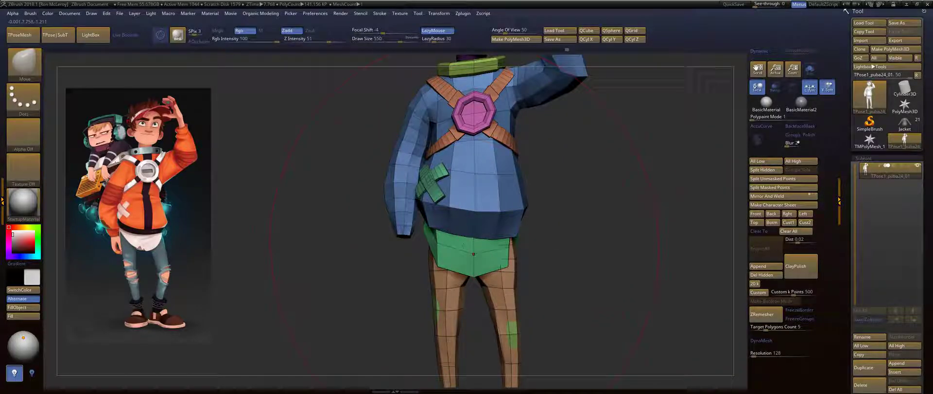
# Shift the jacket's hem, the green shirt and the thighs slightly toward the lowered arm with the Move brush at draw size 550.
pyautogui.moveTo(455, 246); pyautogui.dragTo(446, 247)
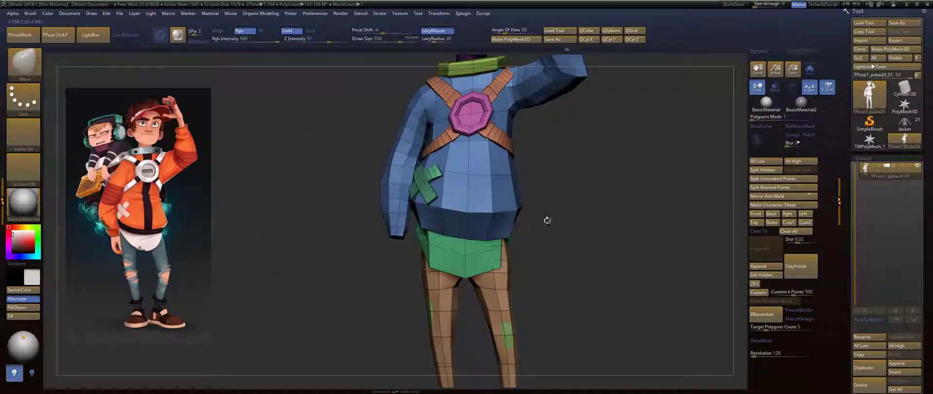
pyautogui.keyDown('alt'); pyautogui.moveTo(548, 220); pyautogui.dragTo(512, 238); pyautogui.keyUp('alt')
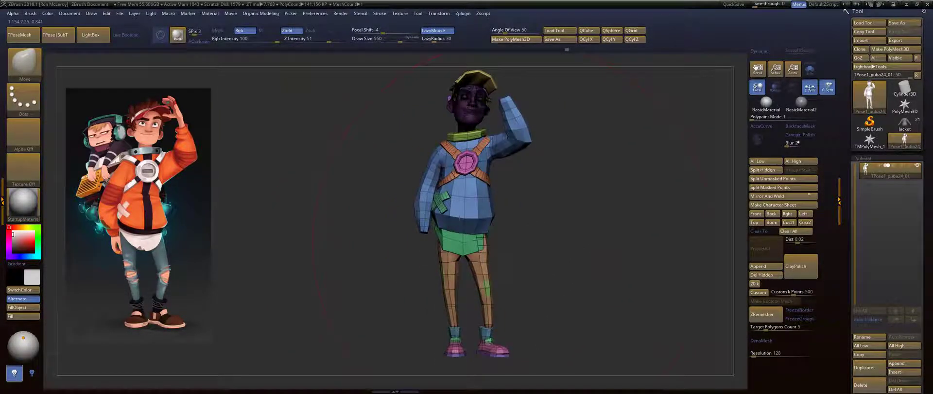
# Refine the green shirt and upper trousers from front and back with the Move brush, reducing the draw size to 71 and 44.
pyautogui.press('s')
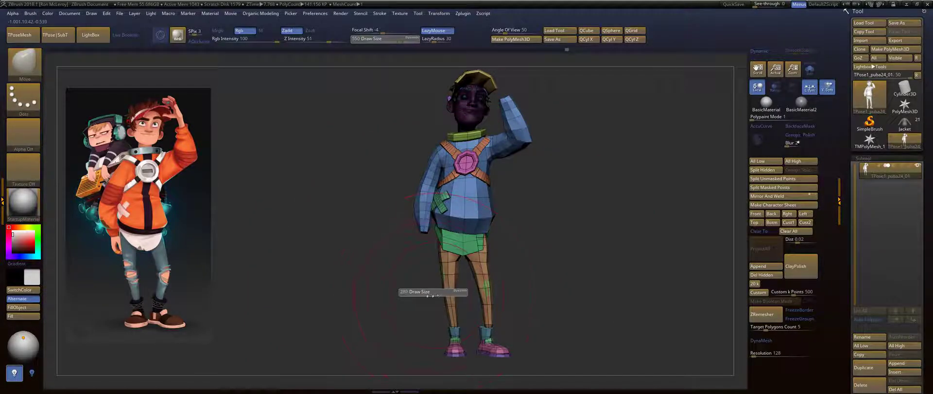
pyautogui.moveTo(426, 296)
pyautogui.mouseDown()
pyautogui.moveTo(408, 270)
pyautogui.moveTo(448, 303)
pyautogui.moveTo(440, 316)
pyautogui.mouseUp()
pyautogui.press('s')
pyautogui.press('s')
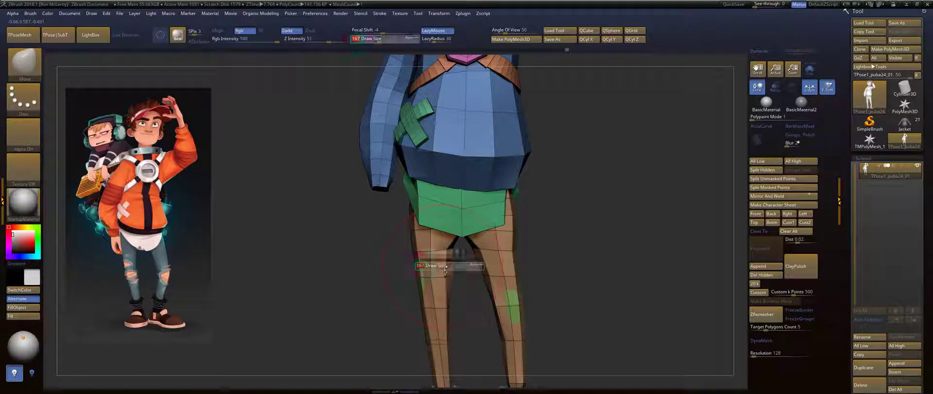
pyautogui.moveTo(433, 266); pyautogui.dragTo(430, 266)
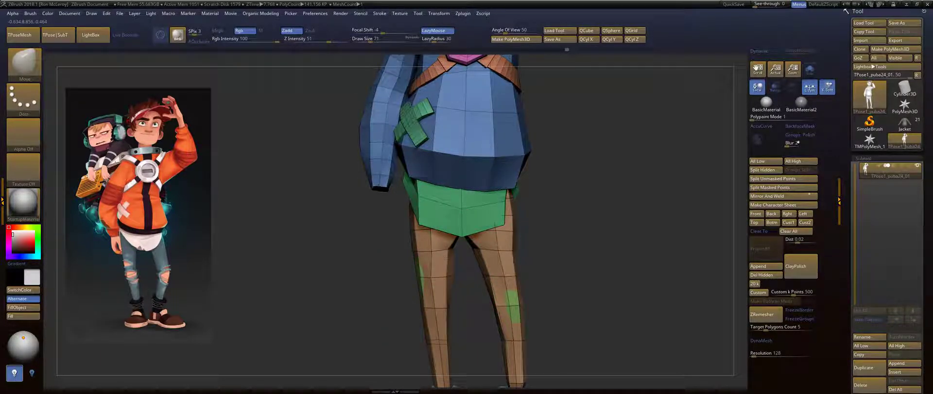
pyautogui.moveTo(446, 258)
pyautogui.mouseDown(button='right')
pyautogui.moveTo(506, 228)
pyautogui.moveTo(473, 182)
pyautogui.mouseUp(button='right')
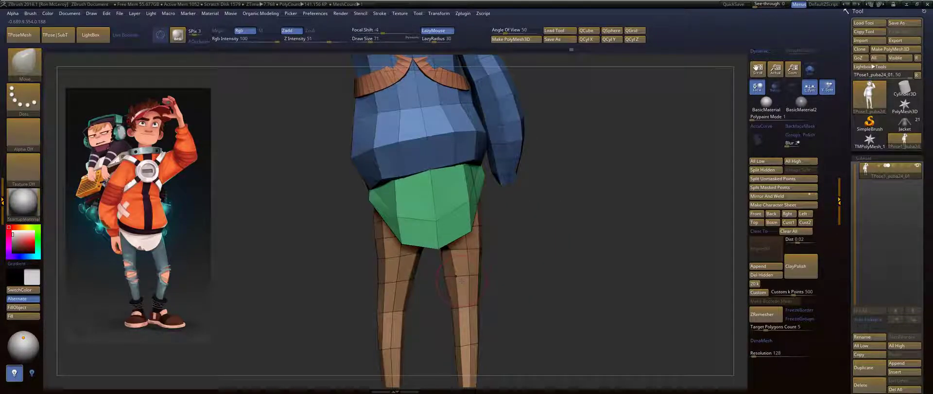
pyautogui.moveTo(455, 280); pyautogui.dragTo(487, 250, button='right')
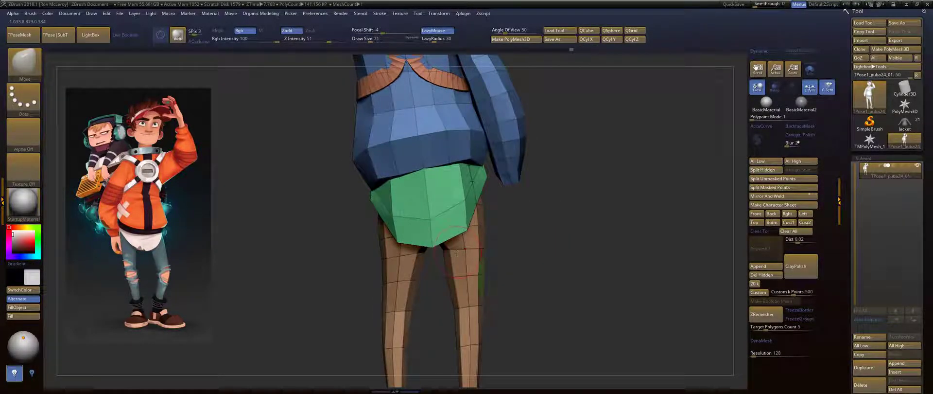
pyautogui.moveTo(568, 241); pyautogui.dragTo(557, 218, button='right')
pyautogui.press('s')
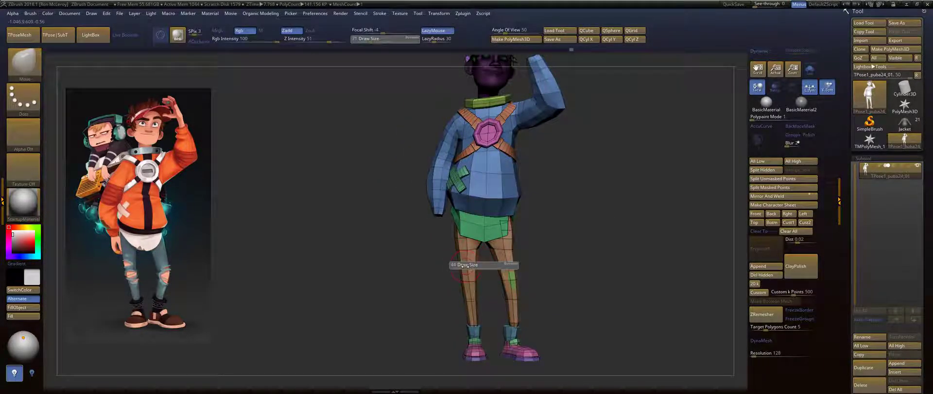
pyautogui.click(467, 265)
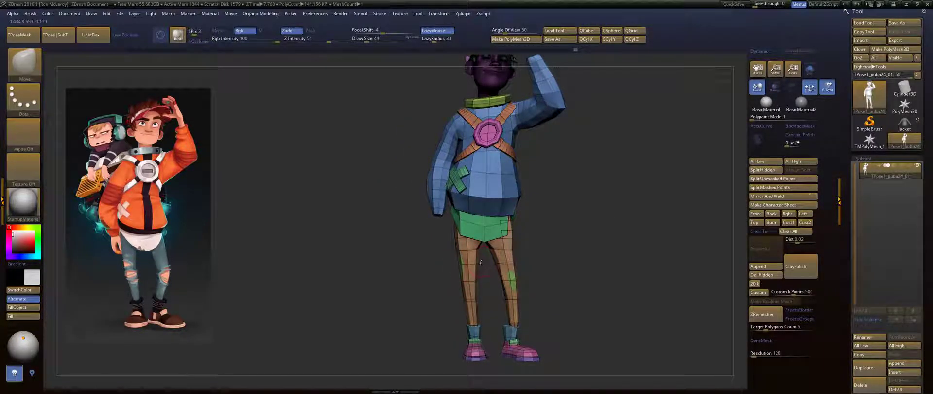
# Isolate the shoes, socks and lowered hand, mask both feet up to the ankles, and show the whole model again.
pyautogui.keyDown('alt'); pyautogui.moveTo(574, 239); pyautogui.dragTo(566, 188, button='right'); pyautogui.keyUp('alt')
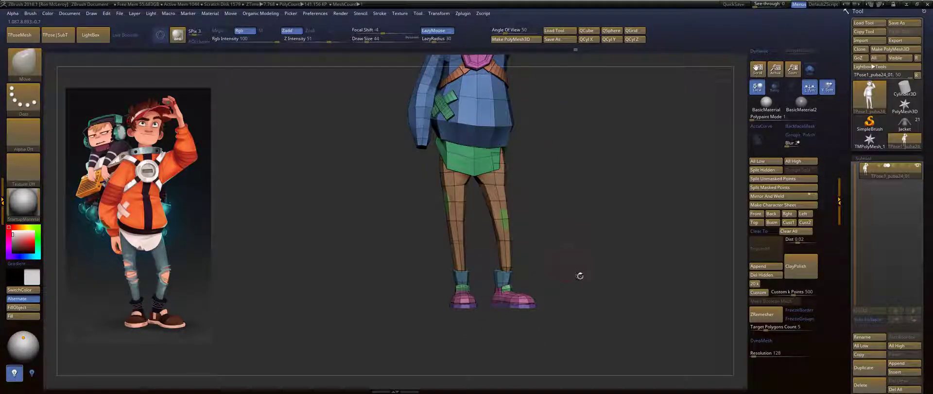
pyautogui.hotkey('ctrl', 'shift')
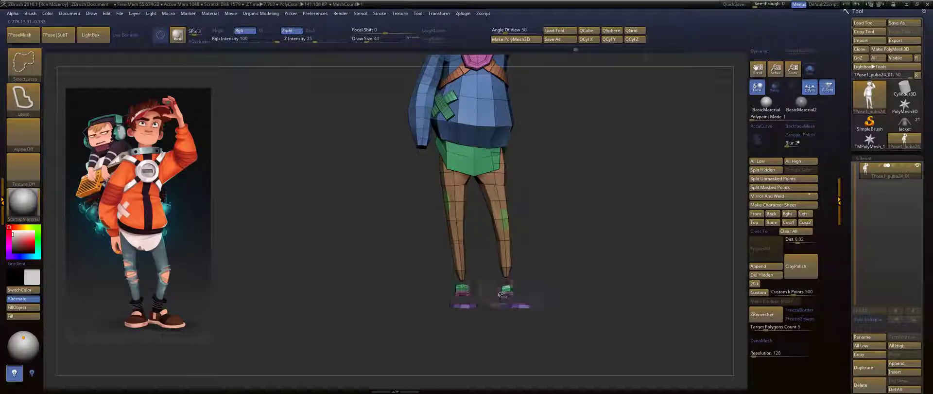
pyautogui.keyDown('ctrl'); pyautogui.keyDown('shift'); pyautogui.click(508, 288); pyautogui.keyUp('shift'); pyautogui.keyUp('ctrl')
pyautogui.keyDown('ctrl'); pyautogui.keyDown('shift'); pyautogui.click(509, 306); pyautogui.keyUp('shift'); pyautogui.keyUp('ctrl')
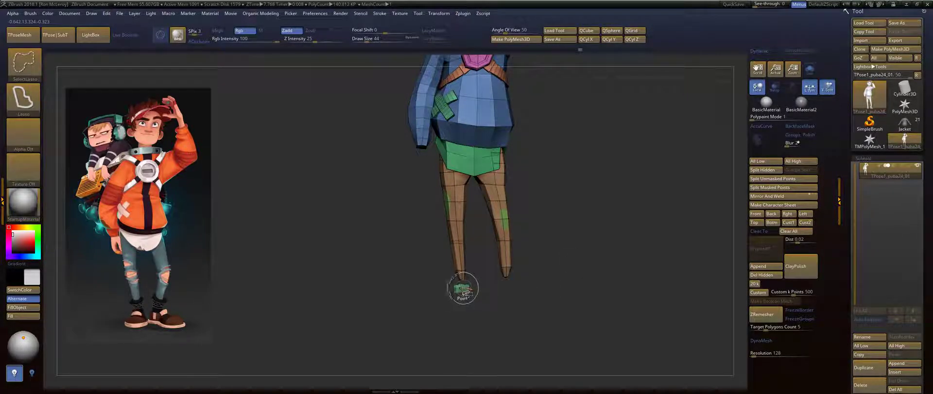
pyautogui.keyDown('ctrl'); pyautogui.keyDown('shift'); pyautogui.click(586, 259); pyautogui.keyUp('shift'); pyautogui.keyUp('ctrl')
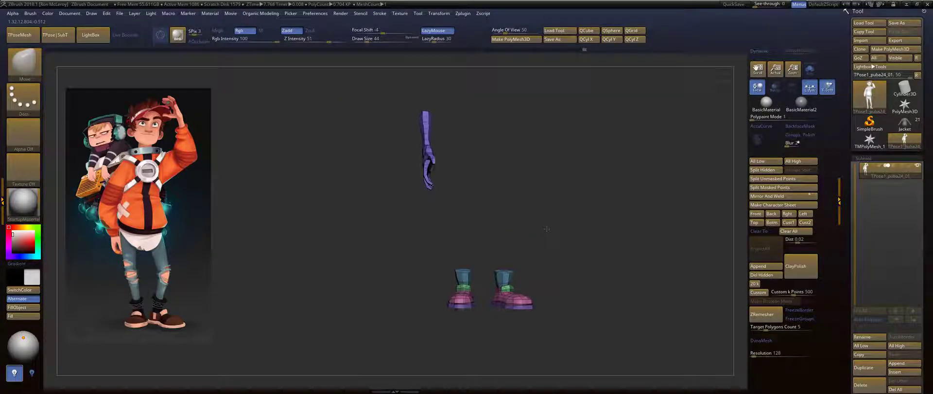
pyautogui.moveTo(546, 246)
pyautogui.keyDown('ctrl'); pyautogui.keyDown('shift'); pyautogui.mouseDown()
pyautogui.moveTo(389, 237)
pyautogui.moveTo(397, 239)
pyautogui.mouseUp(); pyautogui.keyUp('shift'); pyautogui.keyUp('ctrl')
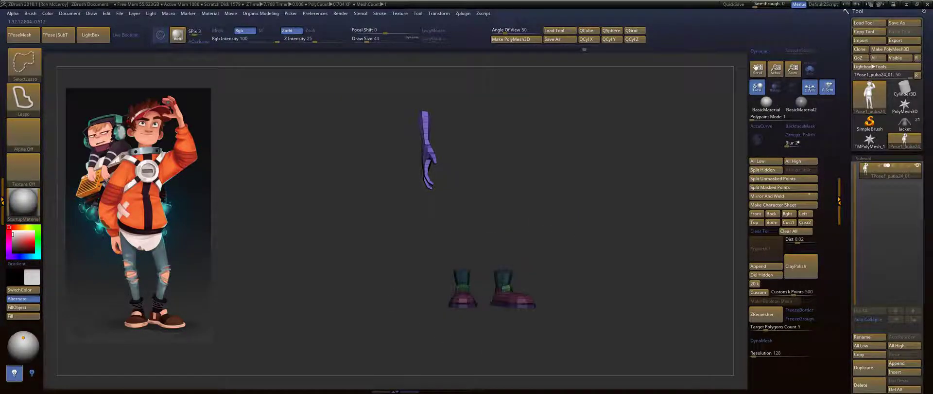
pyautogui.keyDown('ctrl'); pyautogui.keyDown('shift'); pyautogui.click(590, 229); pyautogui.keyUp('shift'); pyautogui.keyUp('ctrl')
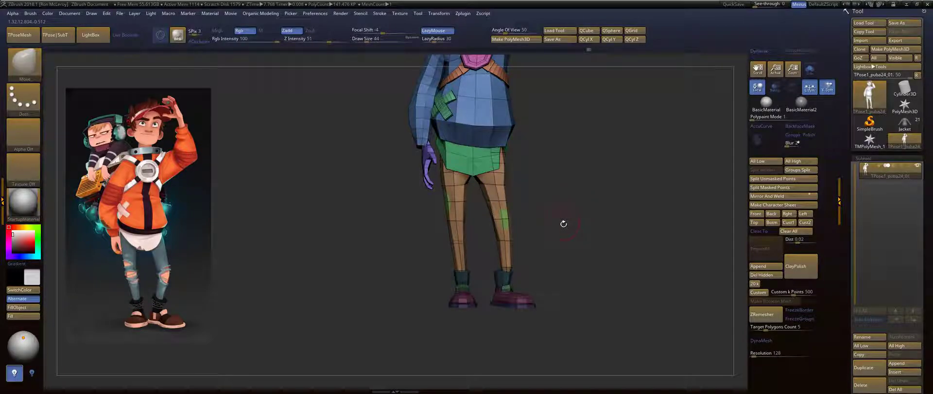
# Adjust the trouser legs above the masked feet from front and side with the Move brush at draw size 223.
pyautogui.press('b')
pyautogui.press('m')
pyautogui.press('v')
pyautogui.press('s')
pyautogui.moveTo(558, 231)
pyautogui.mouseDown()
pyautogui.moveTo(549, 241)
pyautogui.moveTo(573, 246)
pyautogui.mouseUp()
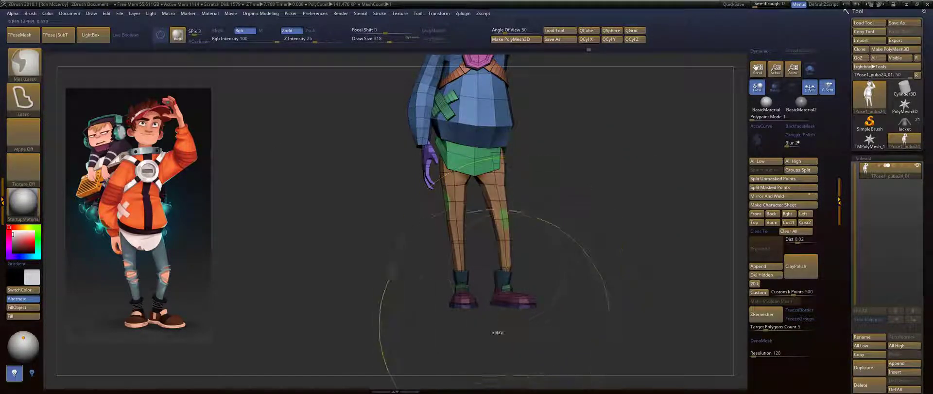
pyautogui.moveTo(490, 346)
pyautogui.keyDown('ctrl'); pyautogui.mouseDown()
pyautogui.moveTo(468, 116)
pyautogui.moveTo(481, 360)
pyautogui.moveTo(489, 346)
pyautogui.mouseUp(); pyautogui.keyUp('ctrl')
pyautogui.press('s')
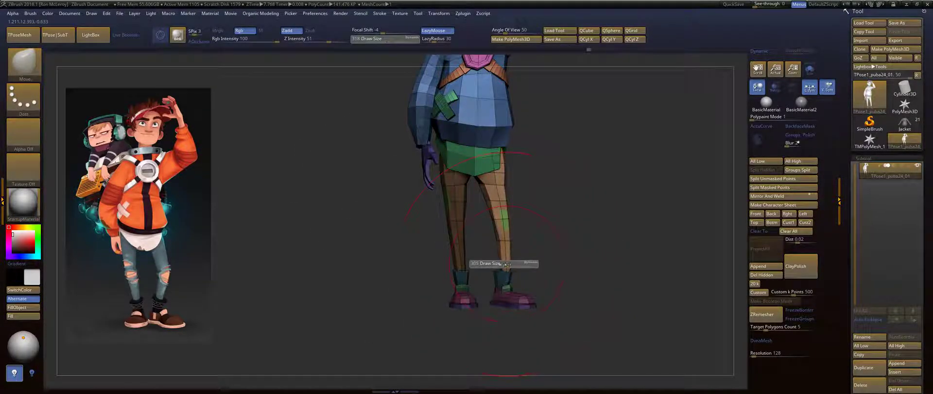
pyautogui.moveTo(506, 263); pyautogui.dragTo(502, 266)
pyautogui.moveTo(591, 271)
pyautogui.mouseDown()
pyautogui.moveTo(491, 259)
pyautogui.moveTo(516, 277)
pyautogui.moveTo(605, 248)
pyautogui.mouseUp()
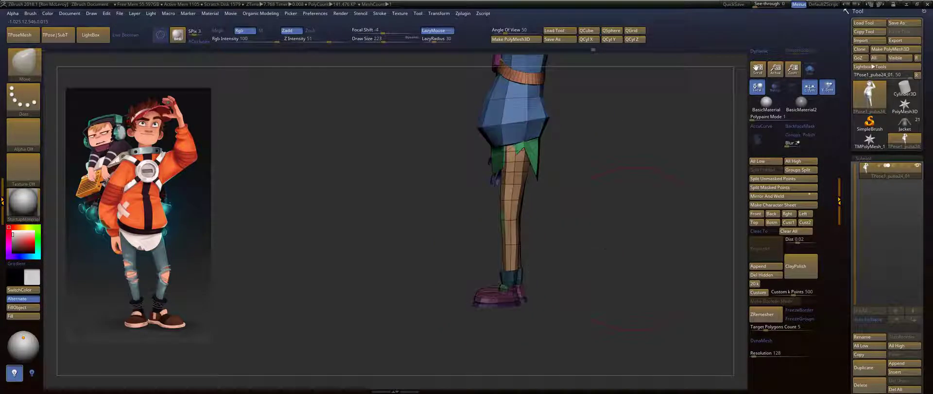
pyautogui.moveTo(511, 275)
pyautogui.mouseDown()
pyautogui.moveTo(520, 284)
pyautogui.moveTo(514, 270)
pyautogui.moveTo(550, 255)
pyautogui.moveTo(574, 219)
pyautogui.moveTo(617, 229)
pyautogui.moveTo(607, 297)
pyautogui.moveTo(611, 252)
pyautogui.mouseUp()
# Reshape the jacket's belly and back from both side views with the Move brush at draw size 257, and clear the feet mask.
pyautogui.moveTo(607, 175)
pyautogui.keyDown('alt'); pyautogui.mouseDown()
pyautogui.moveTo(620, 233)
pyautogui.moveTo(618, 199)
pyautogui.moveTo(579, 225)
pyautogui.moveTo(583, 256)
pyautogui.moveTo(573, 254)
pyautogui.mouseUp(); pyautogui.keyUp('alt')
pyautogui.press('s')
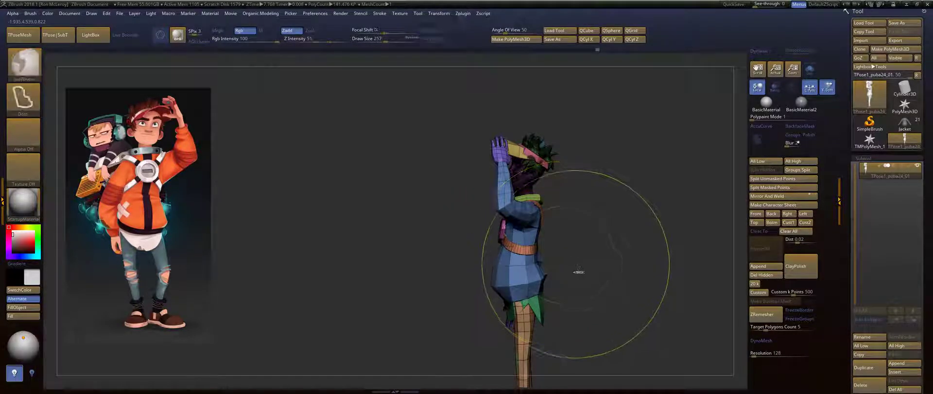
pyautogui.keyDown('alt'); pyautogui.moveTo(579, 271); pyautogui.dragTo(569, 249); pyautogui.keyUp('alt')
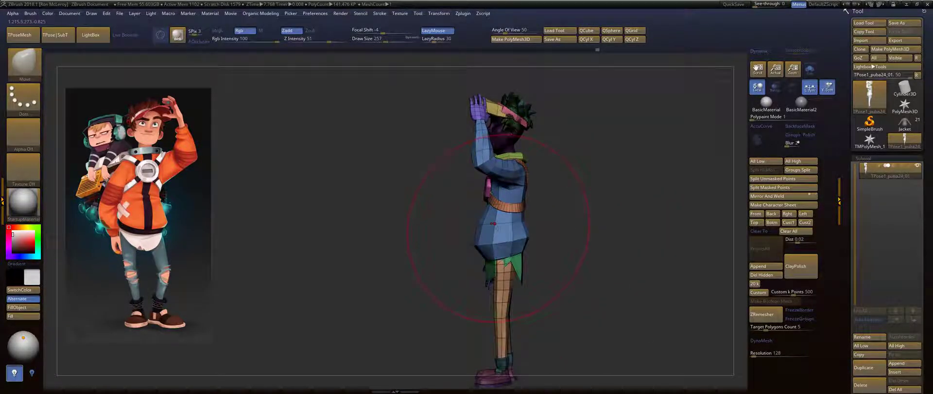
pyautogui.hotkey('ctrl', 'shift')
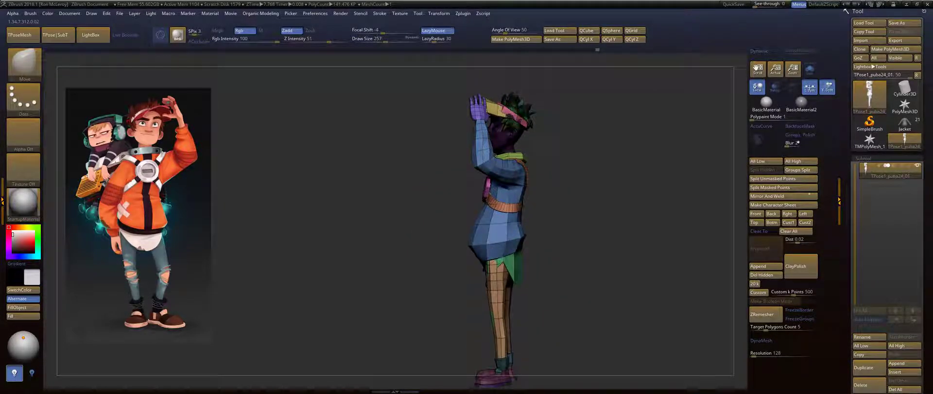
pyautogui.moveTo(558, 253)
pyautogui.mouseDown()
pyautogui.moveTo(594, 233)
pyautogui.moveTo(628, 260)
pyautogui.mouseUp()
pyautogui.press('ctrl')
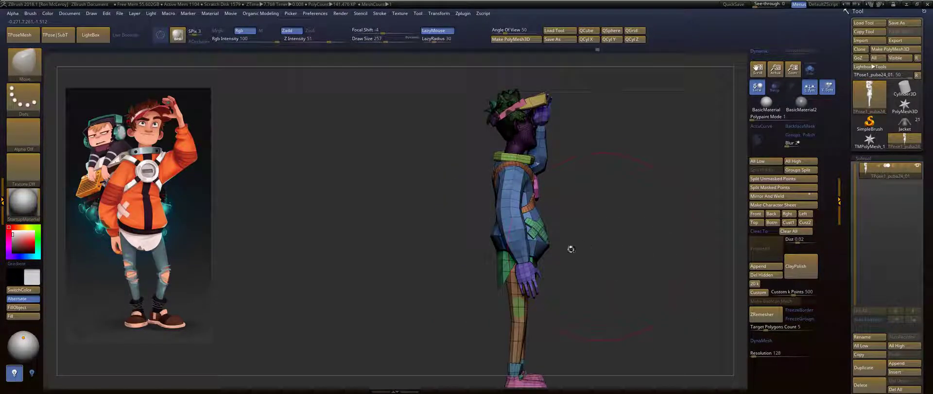
pyautogui.moveTo(512, 259); pyautogui.dragTo(519, 260)
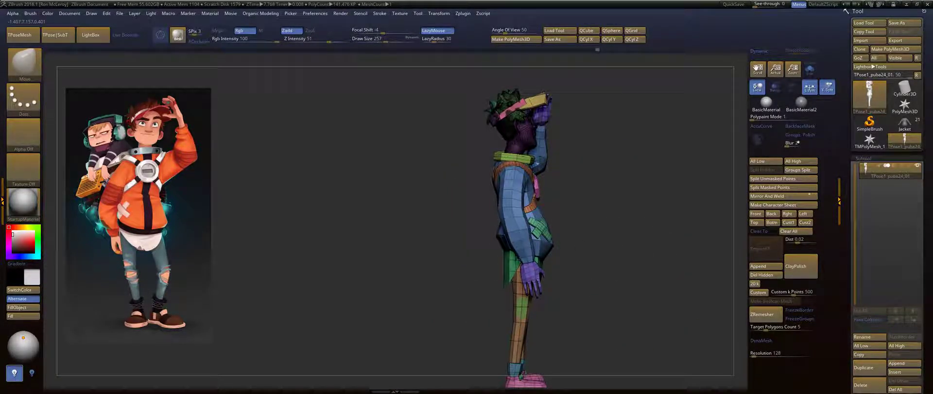
pyautogui.moveTo(623, 247); pyautogui.dragTo(504, 268)
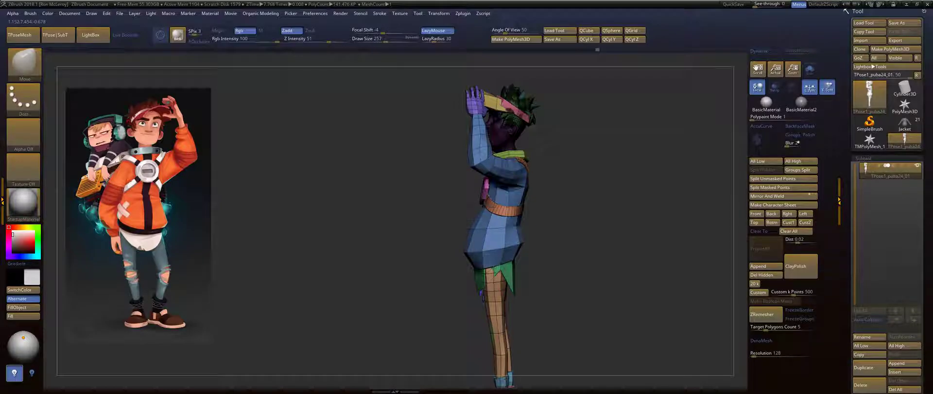
# Mask the body below the chest, centre the gizmo on the unmasked upper body, rotate it about -2.55 degrees, and clear the mask.
pyautogui.moveTo(585, 247); pyautogui.dragTo(641, 244)
pyautogui.moveTo(581, 240)
pyautogui.keyDown('alt'); pyautogui.mouseDown()
pyautogui.moveTo(598, 250)
pyautogui.moveTo(597, 233)
pyautogui.moveTo(605, 245)
pyautogui.moveTo(609, 232)
pyautogui.moveTo(596, 227)
pyautogui.moveTo(551, 253)
pyautogui.moveTo(477, 93)
pyautogui.moveTo(641, 216)
pyautogui.mouseUp(); pyautogui.keyUp('alt')
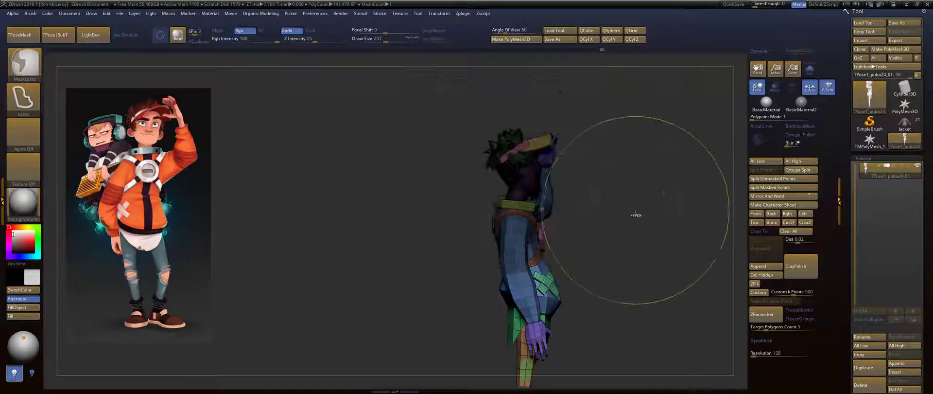
pyautogui.keyDown('ctrl'); pyautogui.click(618, 213); pyautogui.keyUp('ctrl')
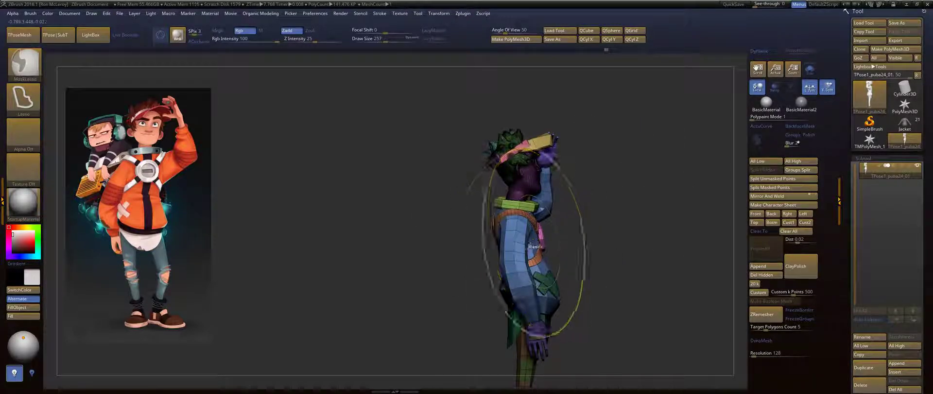
pyautogui.press('w')
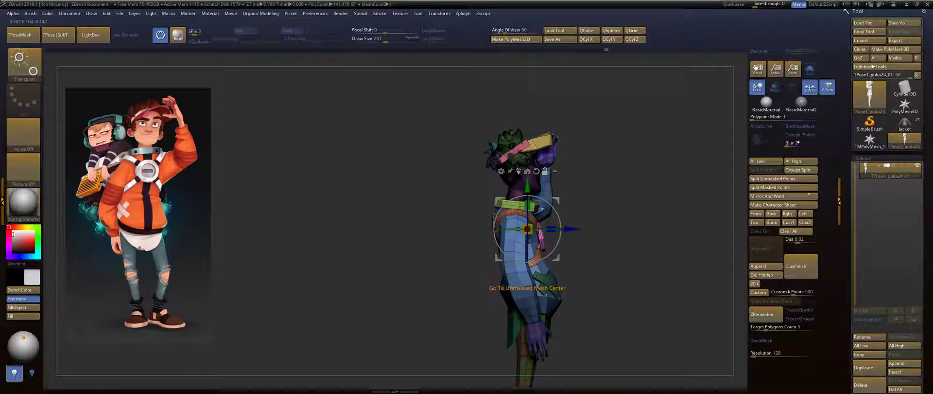
pyautogui.click(519, 171)
pyautogui.keyDown('alt'); pyautogui.moveTo(554, 254); pyautogui.dragTo(561, 283); pyautogui.keyUp('alt')
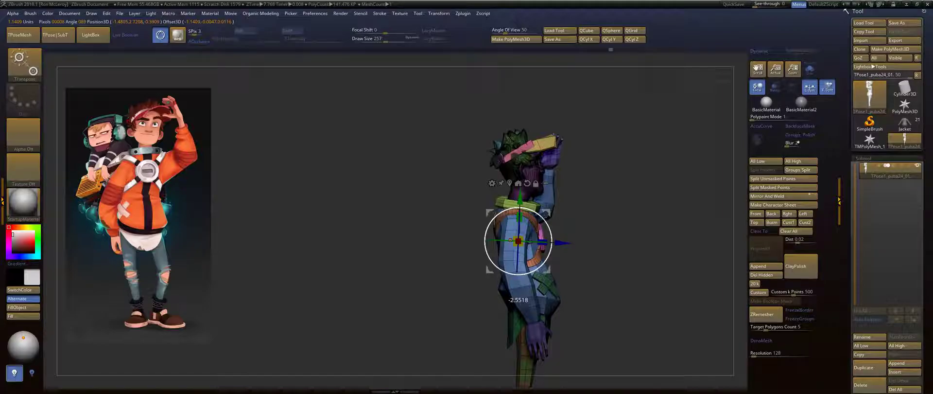
pyautogui.press('q')
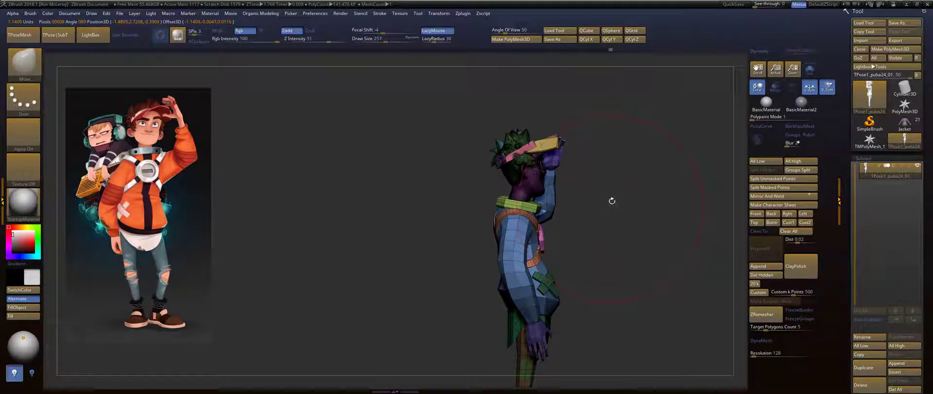
pyautogui.moveTo(613, 201)
pyautogui.mouseDown()
pyautogui.moveTo(597, 203)
pyautogui.moveTo(610, 203)
pyautogui.mouseUp()
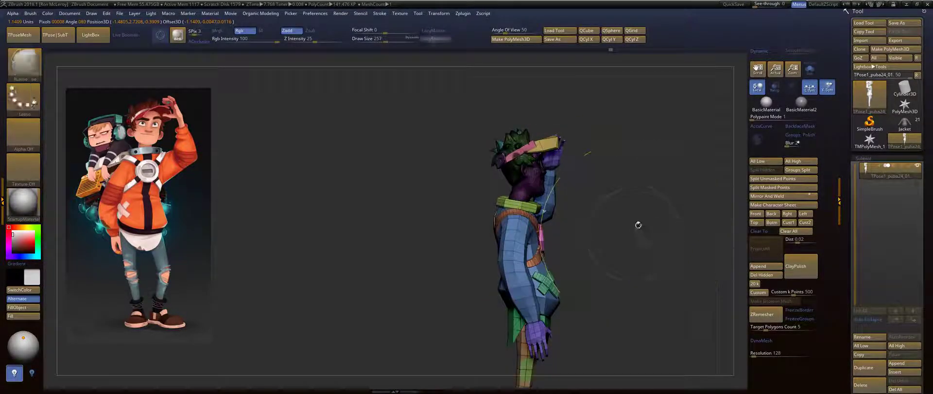
pyautogui.keyDown('alt'); pyautogui.moveTo(637, 223); pyautogui.dragTo(583, 215); pyautogui.keyUp('alt')
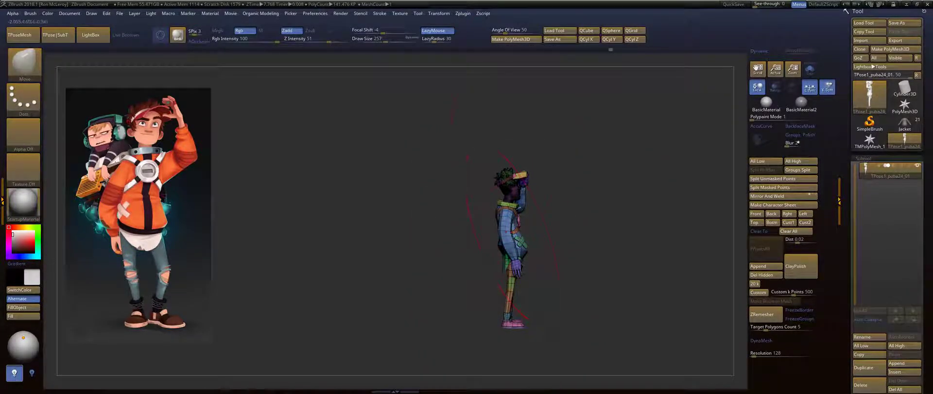
pyautogui.moveTo(571, 195); pyautogui.dragTo(564, 169)
pyautogui.moveTo(557, 197)
pyautogui.keyDown('alt'); pyautogui.mouseDown()
pyautogui.moveTo(596, 241)
pyautogui.moveTo(561, 175)
pyautogui.moveTo(544, 180)
pyautogui.mouseUp(); pyautogui.keyUp('alt')
pyautogui.moveTo(575, 147); pyautogui.dragTo(454, 85)
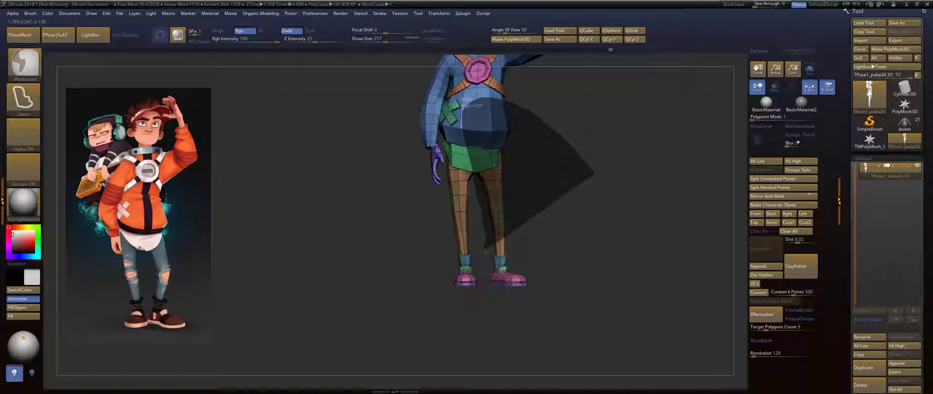
pyautogui.moveTo(486, 251); pyautogui.dragTo(491, 294)
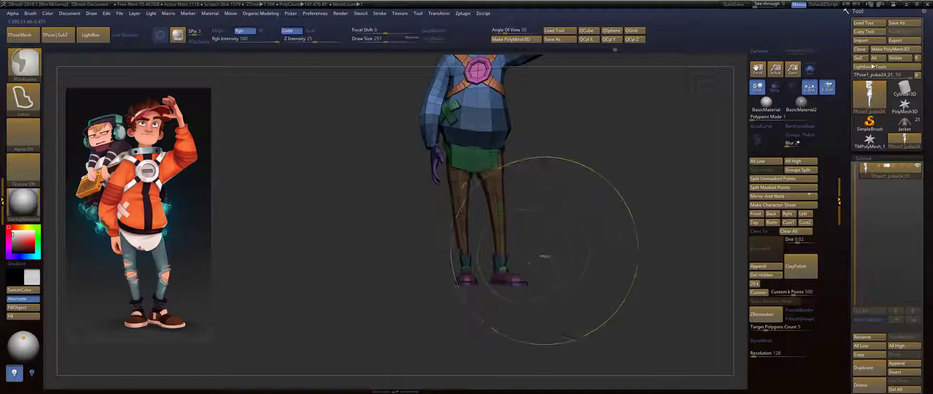
pyautogui.keyDown('ctrl'); pyautogui.moveTo(545, 256); pyautogui.dragTo(550, 240); pyautogui.keyUp('ctrl')
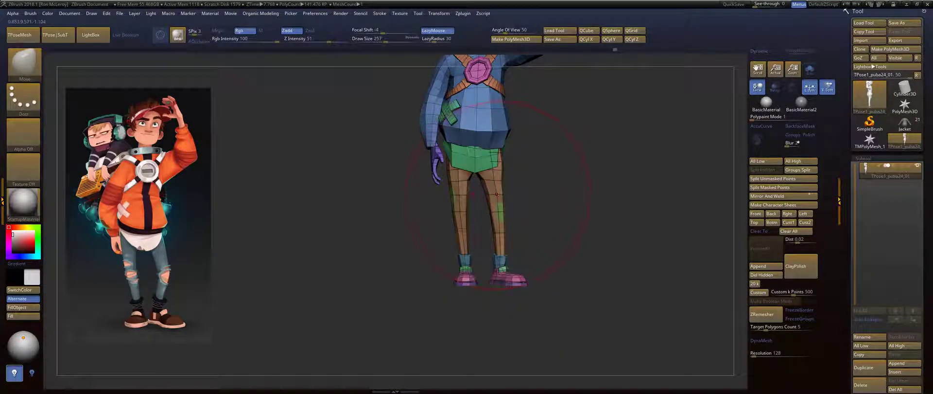
pyautogui.moveTo(545, 128)
pyautogui.keyDown('ctrl'); pyautogui.mouseDown()
pyautogui.moveTo(494, 133)
pyautogui.moveTo(485, 221)
pyautogui.mouseUp(); pyautogui.keyUp('ctrl')
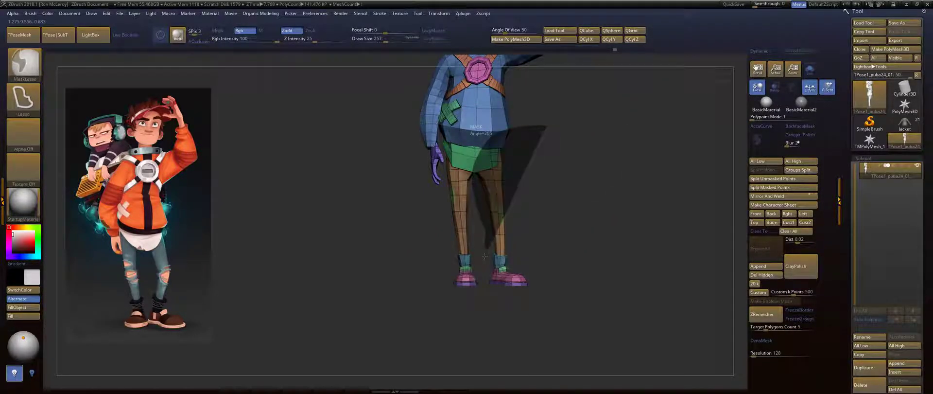
pyautogui.keyDown('ctrl'); pyautogui.moveTo(484, 256); pyautogui.dragTo(522, 180); pyautogui.keyUp('ctrl')
# Adjust the trouser legs from the side with the Move brush at draw size 112.
pyautogui.moveTo(558, 202)
pyautogui.mouseDown()
pyautogui.moveTo(601, 203)
pyautogui.moveTo(556, 204)
pyautogui.moveTo(573, 258)
pyautogui.mouseUp()
pyautogui.press('s')
pyautogui.click(589, 208)
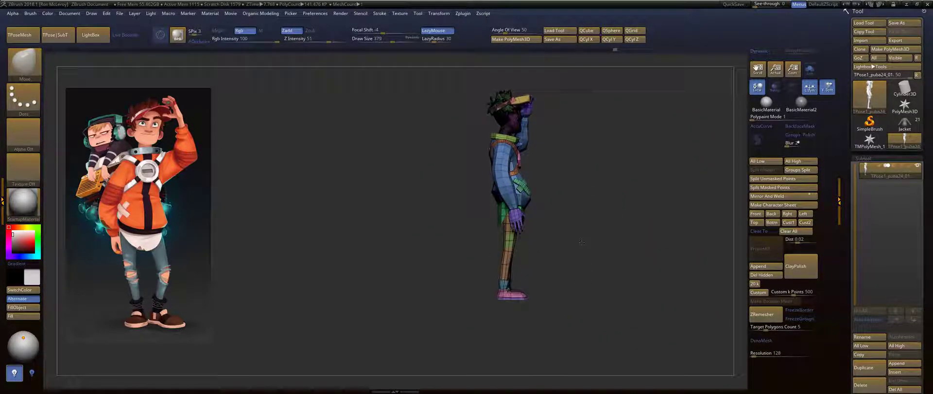
pyautogui.press('s')
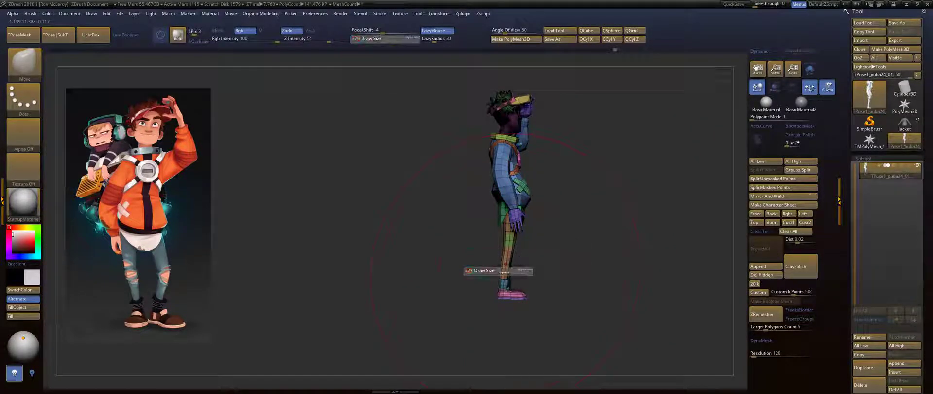
pyautogui.moveTo(485, 273); pyautogui.dragTo(482, 273)
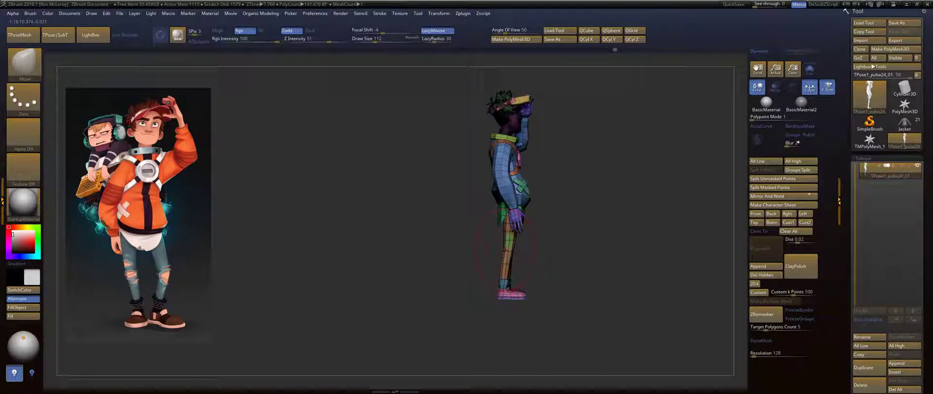
pyautogui.moveTo(583, 228)
pyautogui.keyDown('shift'); pyautogui.mouseDown()
pyautogui.moveTo(568, 225)
pyautogui.moveTo(604, 245)
pyautogui.moveTo(594, 234)
pyautogui.moveTo(578, 236)
pyautogui.mouseUp(); pyautogui.keyUp('shift')
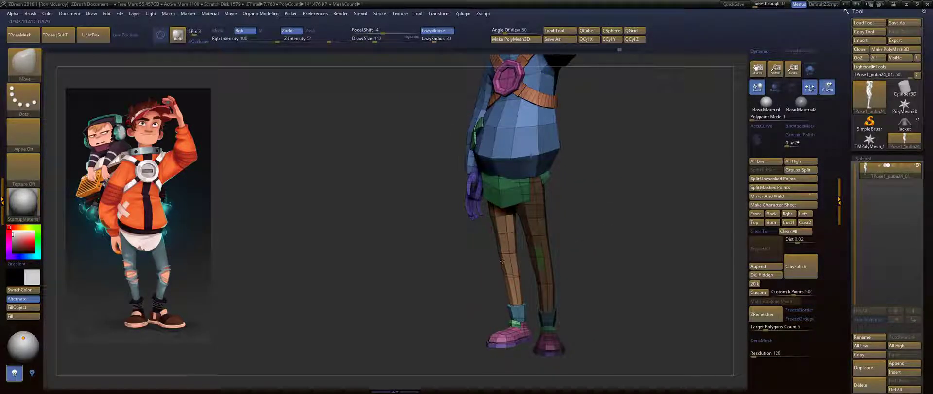
# Reshape the knees and calves of both trouser legs from three-quarter and rear views with the Move brush.
pyautogui.moveTo(466, 271); pyautogui.dragTo(579, 272)
pyautogui.moveTo(525, 264); pyautogui.dragTo(533, 302)
pyautogui.moveTo(534, 301); pyautogui.dragTo(632, 321)
pyautogui.moveTo(478, 323)
pyautogui.mouseDown()
pyautogui.moveTo(510, 325)
pyautogui.moveTo(476, 330)
pyautogui.moveTo(458, 266)
pyautogui.mouseUp()
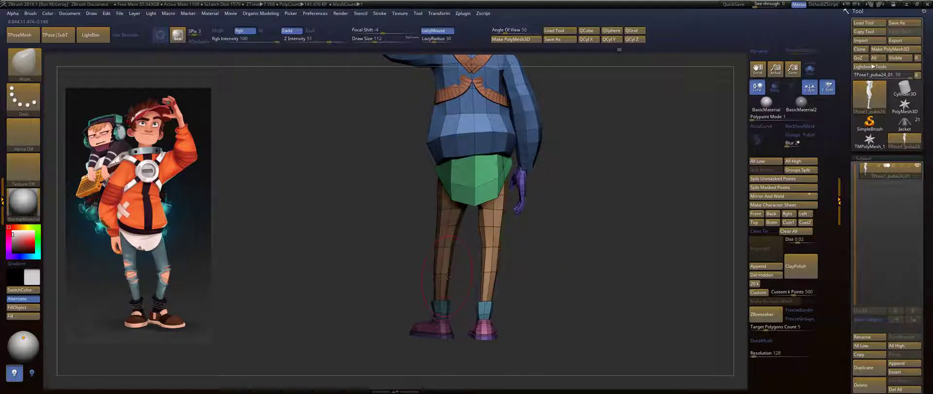
pyautogui.keyDown('ctrl'); pyautogui.moveTo(387, 261); pyautogui.dragTo(400, 277); pyautogui.keyUp('ctrl')
pyautogui.moveTo(459, 274)
pyautogui.mouseDown()
pyautogui.moveTo(389, 276)
pyautogui.moveTo(394, 264)
pyautogui.mouseUp()
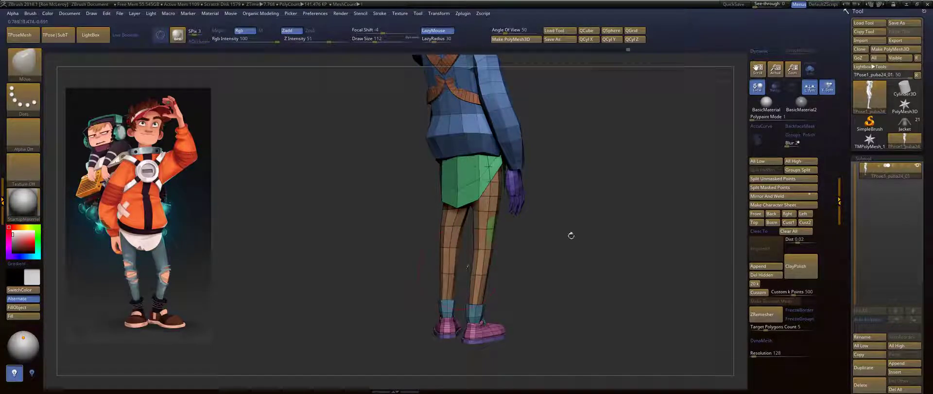
pyautogui.moveTo(571, 235); pyautogui.dragTo(489, 268)
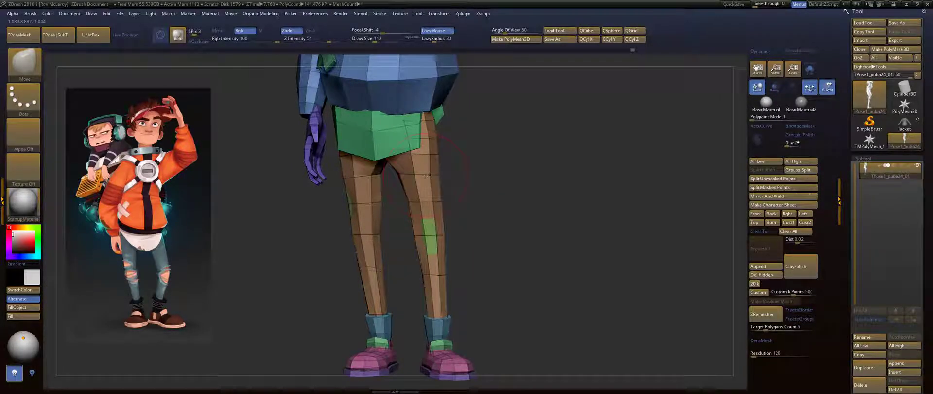
# Refine the inner and outer leg contours from front and back, reducing the Move brush's draw size to 59.
pyautogui.moveTo(498, 145)
pyautogui.keyDown('alt'); pyautogui.mouseDown()
pyautogui.moveTo(571, 280)
pyautogui.moveTo(561, 226)
pyautogui.moveTo(575, 225)
pyautogui.moveTo(534, 193)
pyautogui.moveTo(544, 208)
pyautogui.mouseUp(); pyautogui.keyUp('alt')
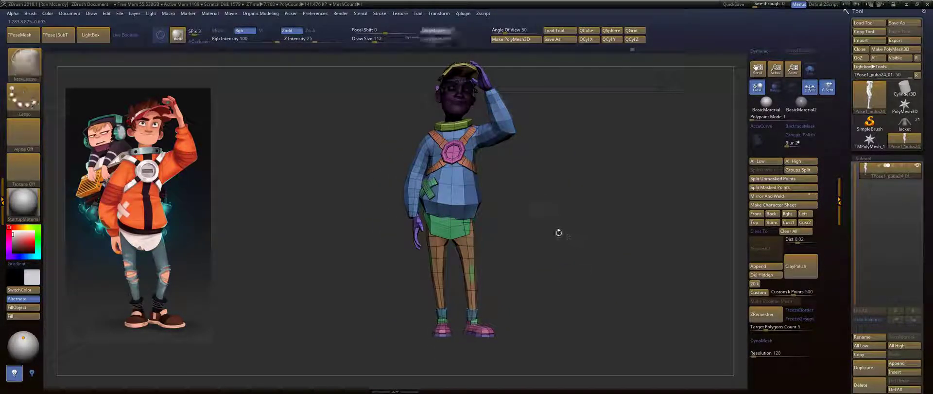
pyautogui.moveTo(558, 232)
pyautogui.keyDown('alt'); pyautogui.mouseDown()
pyautogui.moveTo(576, 245)
pyautogui.moveTo(547, 218)
pyautogui.moveTo(552, 257)
pyautogui.mouseUp(); pyautogui.keyUp('alt')
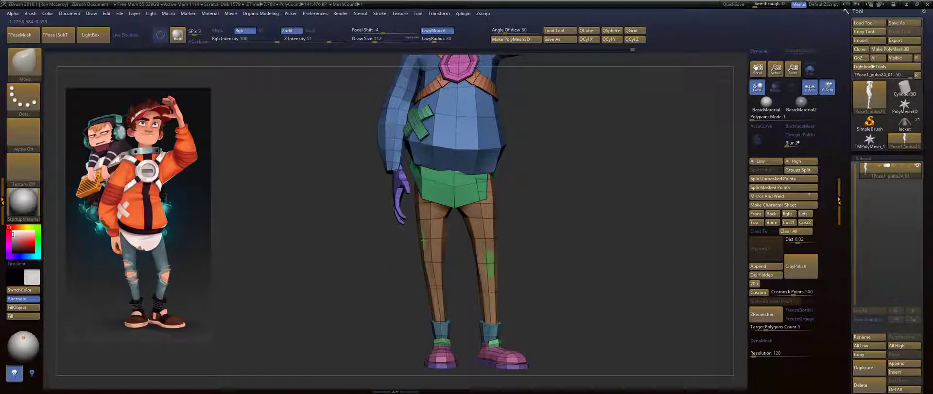
pyautogui.moveTo(425, 239); pyautogui.dragTo(467, 252)
pyautogui.press('s')
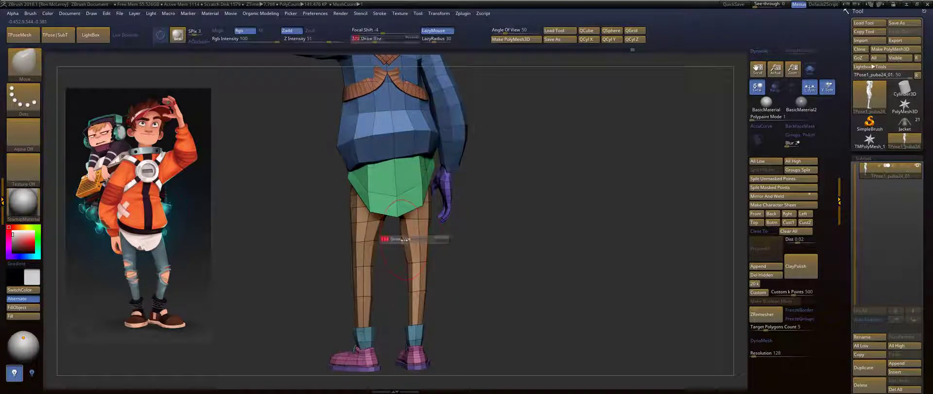
pyautogui.moveTo(413, 240); pyautogui.dragTo(401, 240)
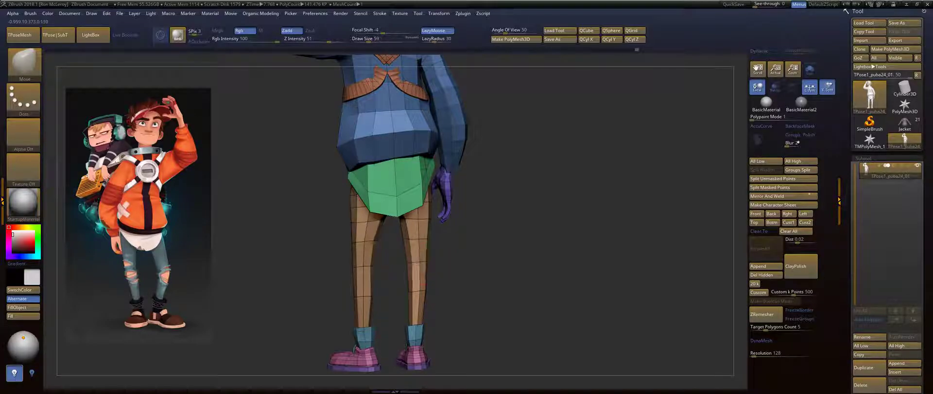
pyautogui.moveTo(459, 253)
pyautogui.mouseDown()
pyautogui.moveTo(450, 253)
pyautogui.moveTo(500, 252)
pyautogui.moveTo(452, 234)
pyautogui.mouseUp()
# Mask everything except the lowered hand and bring up the gizmo on it.
pyautogui.keyDown('alt'); pyautogui.moveTo(374, 204); pyautogui.dragTo(405, 264); pyautogui.keyUp('alt')
pyautogui.press('w')
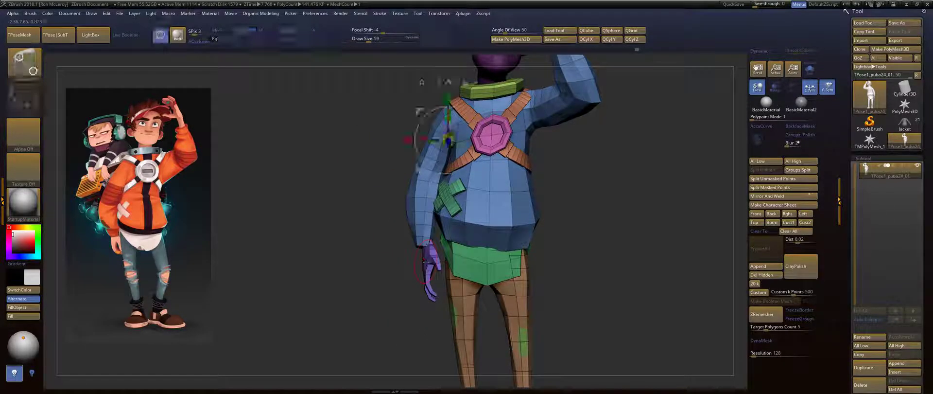
pyautogui.keyDown('ctrl'); pyautogui.click(425, 262); pyautogui.keyUp('ctrl')
pyautogui.press('q')
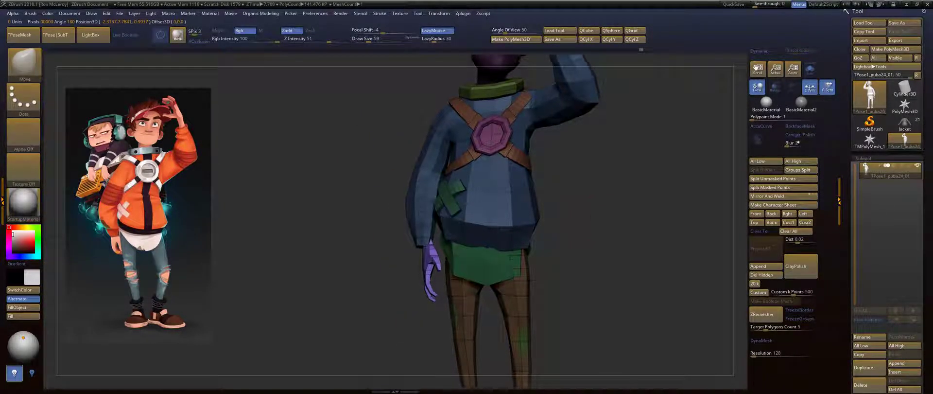
pyautogui.moveTo(559, 277)
pyautogui.keyDown('alt'); pyautogui.mouseDown()
pyautogui.moveTo(524, 209)
pyautogui.moveTo(544, 236)
pyautogui.mouseUp(); pyautogui.keyUp('alt')
pyautogui.moveTo(552, 212)
pyautogui.keyDown('ctrl'); pyautogui.mouseDown()
pyautogui.moveTo(549, 237)
pyautogui.moveTo(458, 179)
pyautogui.moveTo(528, 147)
pyautogui.moveTo(535, 153)
pyautogui.mouseUp(); pyautogui.keyUp('ctrl')
pyautogui.moveTo(565, 246)
pyautogui.keyDown('alt'); pyautogui.mouseDown()
pyautogui.moveTo(554, 177)
pyautogui.moveTo(582, 245)
pyautogui.mouseUp(); pyautogui.keyUp('alt')
pyautogui.press('w')
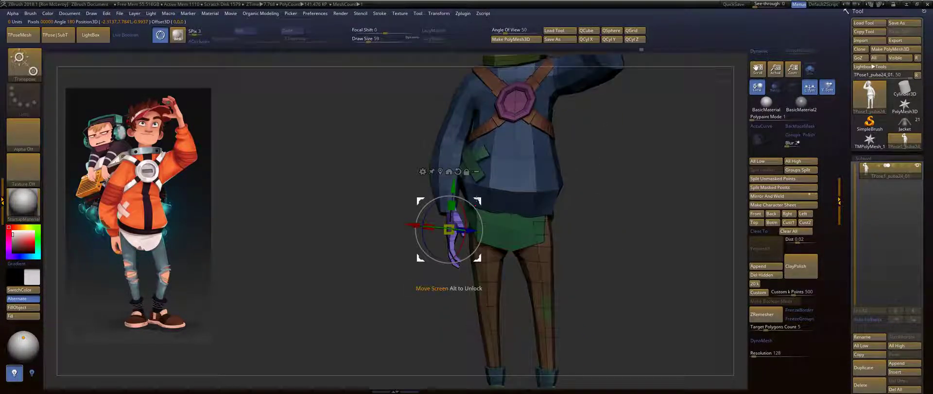
# Reposition and slightly rotate the lowered hand with the gizmo from front and side views, and clear the mask.
pyautogui.moveTo(564, 207); pyautogui.dragTo(511, 191)
pyautogui.moveTo(421, 257); pyautogui.dragTo(412, 261)
pyautogui.moveTo(287, 251); pyautogui.dragTo(360, 247)
pyautogui.moveTo(413, 260); pyautogui.dragTo(413, 262)
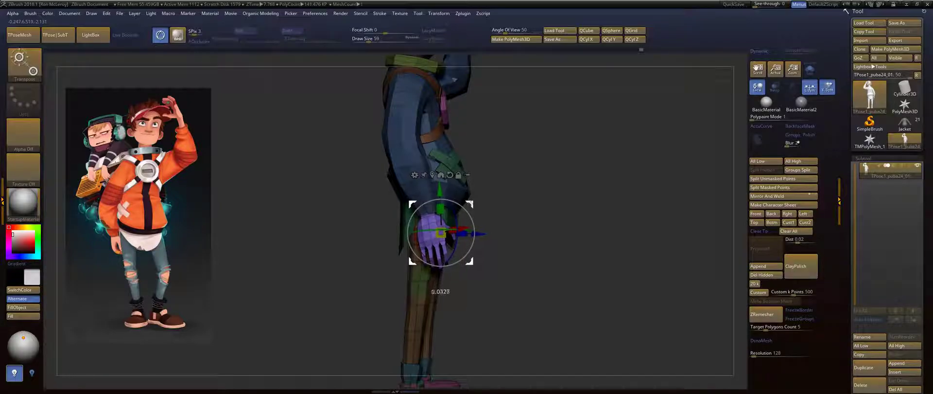
pyautogui.moveTo(440, 233); pyautogui.dragTo(441, 233)
pyautogui.moveTo(470, 203); pyautogui.dragTo(471, 202)
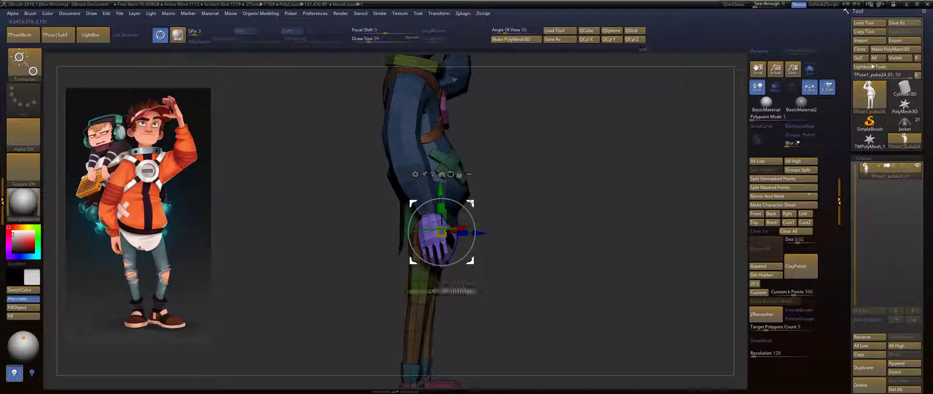
pyautogui.press('q')
pyautogui.moveTo(648, 161)
pyautogui.mouseDown()
pyautogui.moveTo(579, 159)
pyautogui.moveTo(581, 284)
pyautogui.mouseUp()
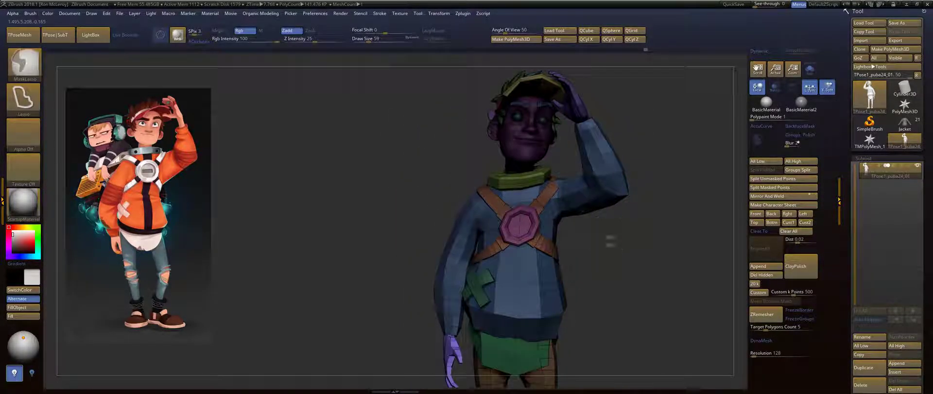
pyautogui.keyDown('ctrl'); pyautogui.moveTo(610, 240); pyautogui.dragTo(616, 253); pyautogui.keyUp('ctrl')
# Set the brush draw size to 108 and mask everything except the neck collar.
pyautogui.moveTo(510, 215); pyautogui.dragTo(515, 215)
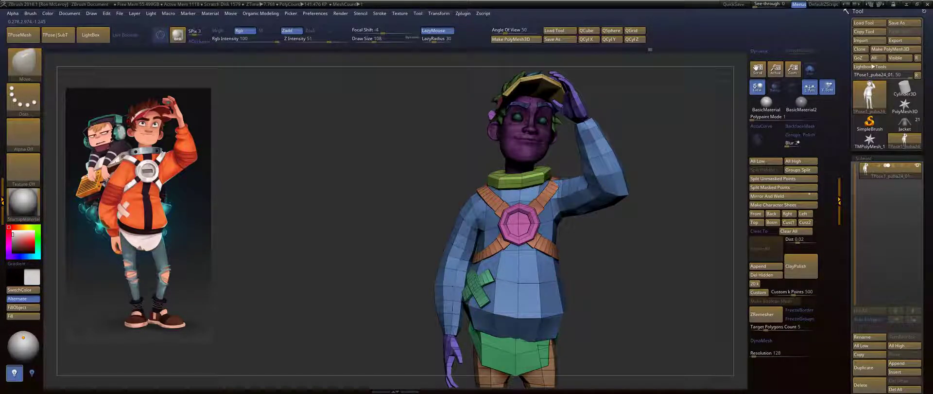
pyautogui.keyDown('alt'); pyautogui.moveTo(607, 220); pyautogui.dragTo(610, 240); pyautogui.keyUp('alt')
pyautogui.press('w')
pyautogui.keyDown('ctrl'); pyautogui.click(523, 199); pyautogui.keyUp('ctrl')
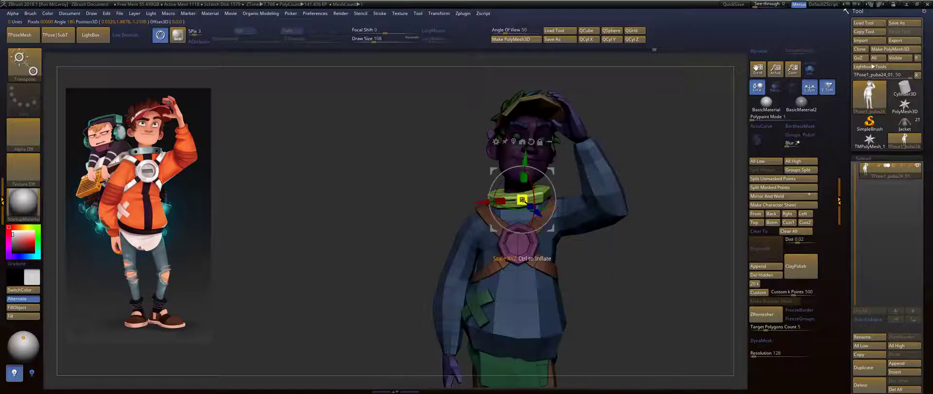
pyautogui.press('q')
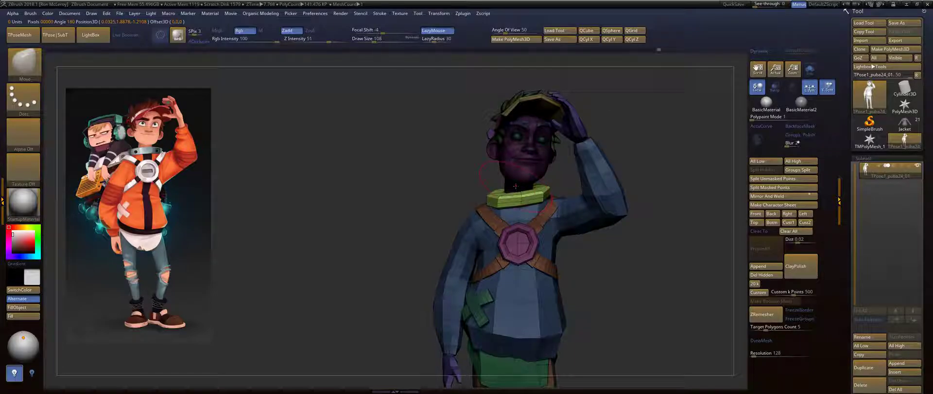
# Centre the gizmo on the collar, reset its orientation, and rotate the collar about 4.33 degrees in side view.
pyautogui.moveTo(617, 245); pyautogui.dragTo(601, 230)
pyautogui.press('w')
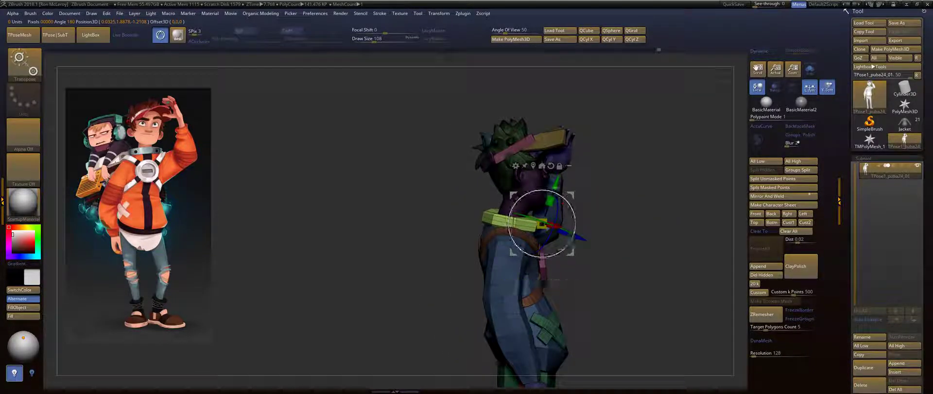
pyautogui.click(541, 166)
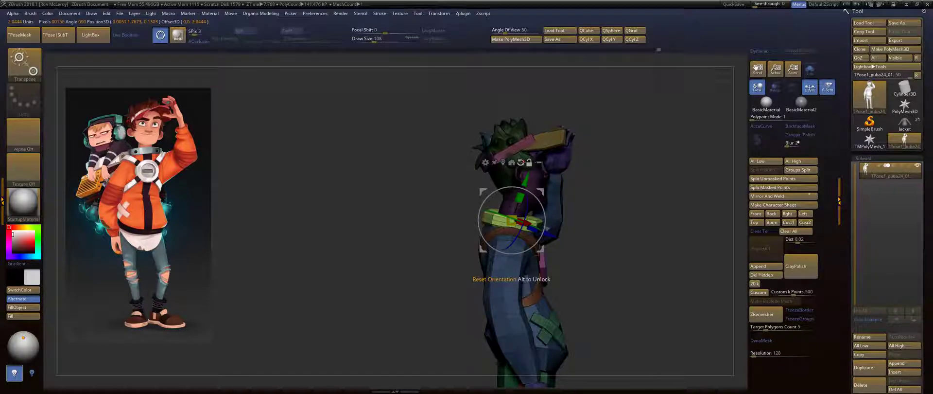
pyautogui.moveTo(530, 193); pyautogui.dragTo(528, 192)
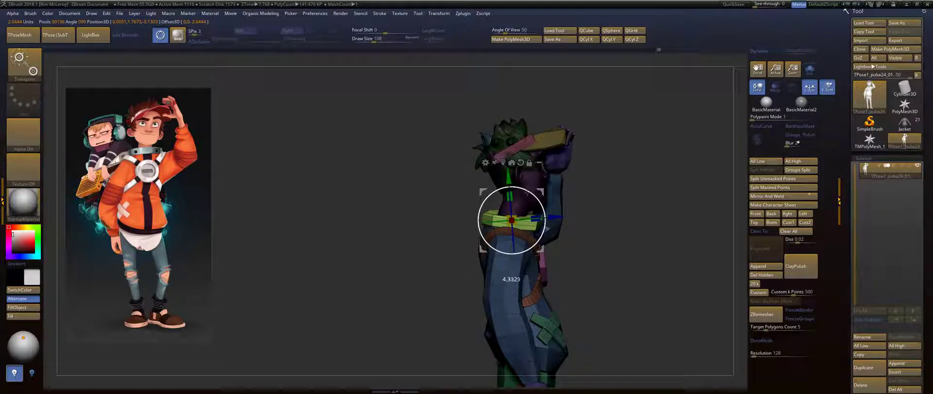
pyautogui.press('q')
# Fit the unmasked collar around the neck from front, back and side with the Move brush, reducing its draw size to 71.
pyautogui.moveTo(608, 209); pyautogui.dragTo(522, 221)
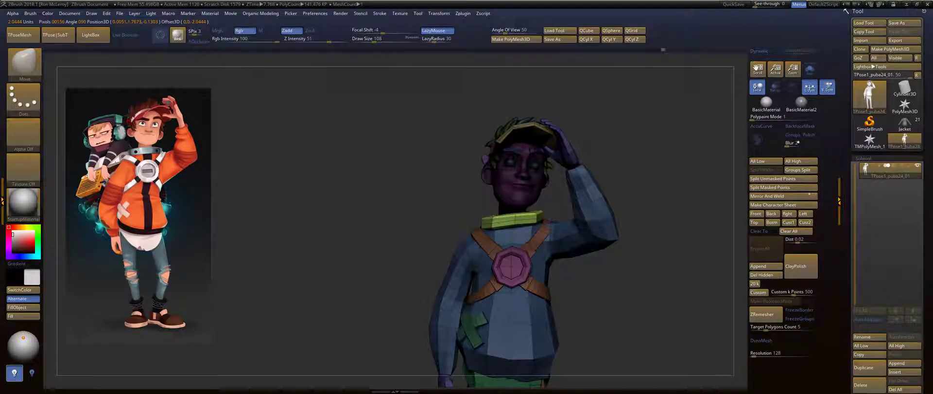
pyautogui.moveTo(423, 188); pyautogui.dragTo(474, 219, button='right')
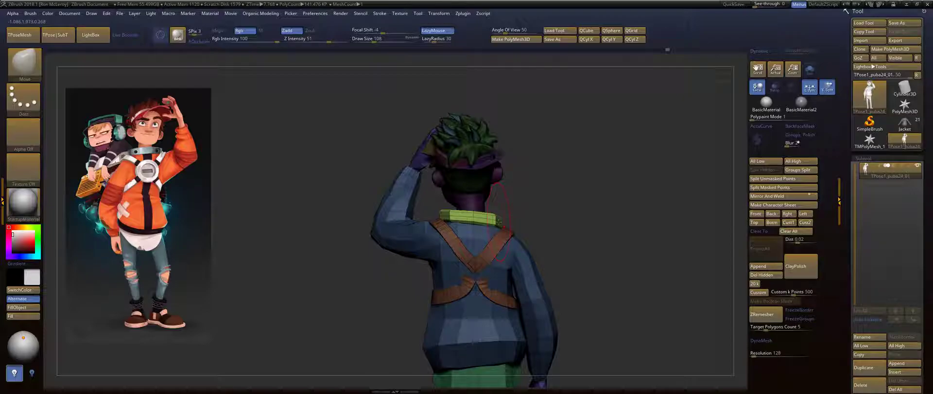
pyautogui.moveTo(534, 204)
pyautogui.mouseDown(button='right')
pyautogui.moveTo(583, 208)
pyautogui.moveTo(535, 210)
pyautogui.mouseUp(button='right')
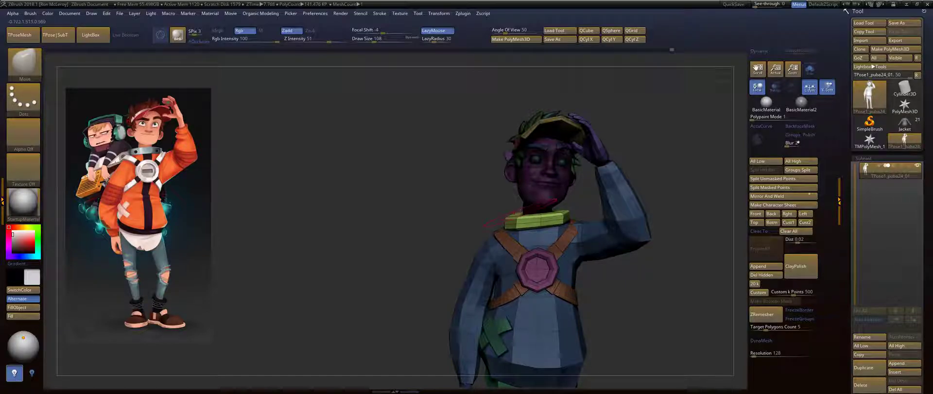
pyautogui.moveTo(523, 211); pyautogui.dragTo(536, 216, button='right')
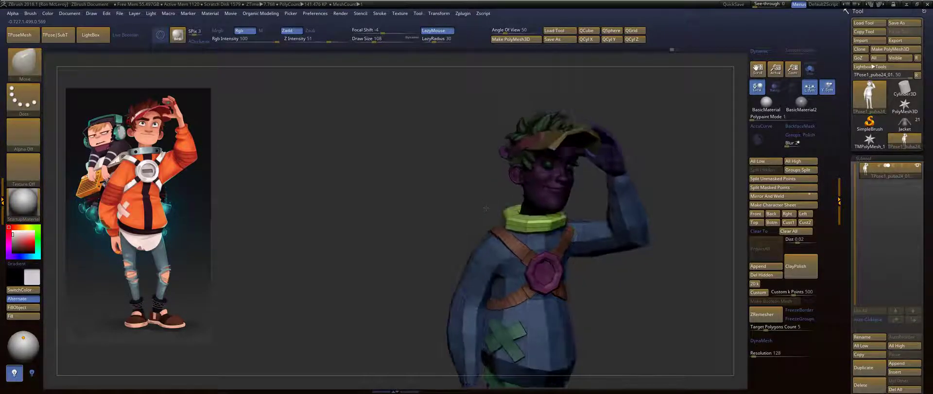
pyautogui.press('s')
pyautogui.moveTo(525, 210); pyautogui.dragTo(520, 210)
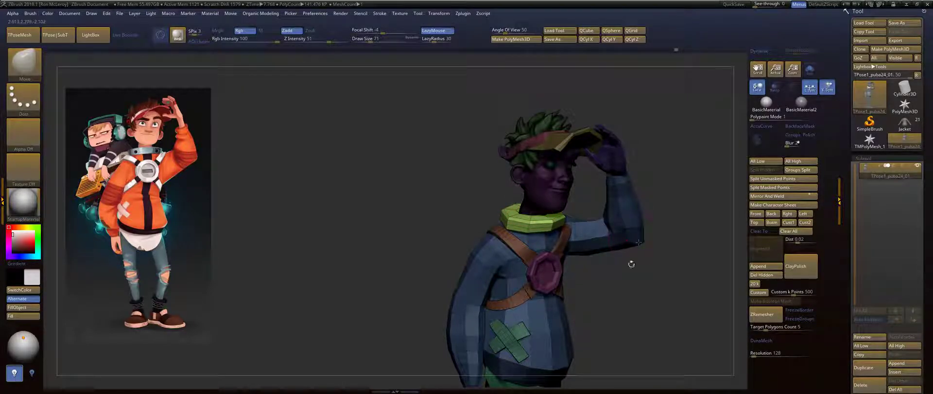
pyautogui.moveTo(631, 264); pyautogui.dragTo(579, 250, button='right')
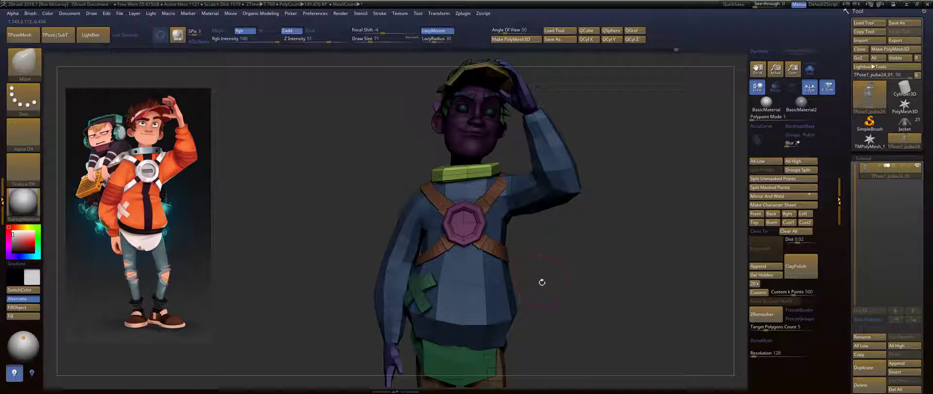
pyautogui.moveTo(542, 282)
pyautogui.mouseDown(button='right')
pyautogui.moveTo(550, 270)
pyautogui.moveTo(599, 292)
pyautogui.moveTo(581, 285)
pyautogui.moveTo(605, 279)
pyautogui.mouseUp(button='right')
pyautogui.keyDown('alt'); pyautogui.moveTo(564, 289); pyautogui.dragTo(575, 253); pyautogui.keyUp('alt')
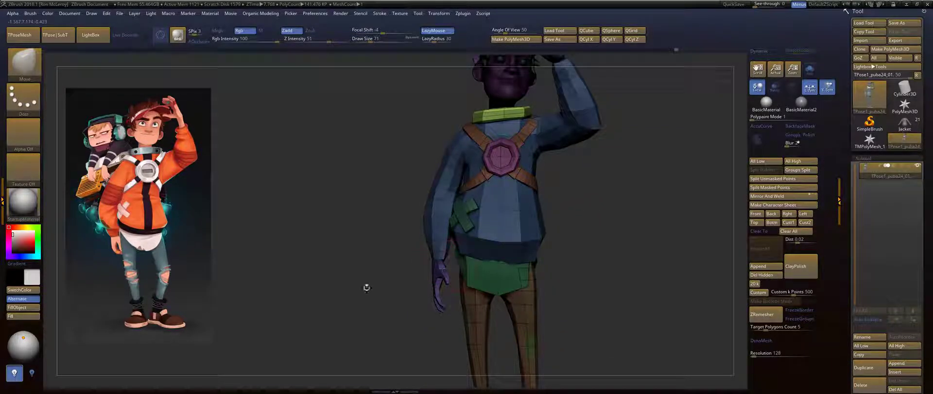
# Mask everything except the lowered hand and try to shift it toward the hip with the gizmo.
pyautogui.moveTo(367, 288)
pyautogui.mouseDown()
pyautogui.moveTo(558, 272)
pyautogui.moveTo(603, 252)
pyautogui.moveTo(578, 238)
pyautogui.moveTo(575, 293)
pyautogui.moveTo(520, 219)
pyautogui.moveTo(547, 238)
pyautogui.moveTo(536, 156)
pyautogui.moveTo(579, 220)
pyautogui.mouseUp()
pyautogui.press('w')
pyautogui.hotkey('shift', 'f')
pyautogui.moveTo(462, 113)
pyautogui.keyDown('ctrl'); pyautogui.mouseDown()
pyautogui.moveTo(445, 115)
pyautogui.moveTo(485, 269)
pyautogui.moveTo(508, 233)
pyautogui.mouseUp(); pyautogui.keyUp('ctrl')
pyautogui.moveTo(596, 248)
pyautogui.keyDown('alt'); pyautogui.mouseDown()
pyautogui.moveTo(504, 123)
pyautogui.moveTo(503, 187)
pyautogui.mouseUp(); pyautogui.keyUp('alt')
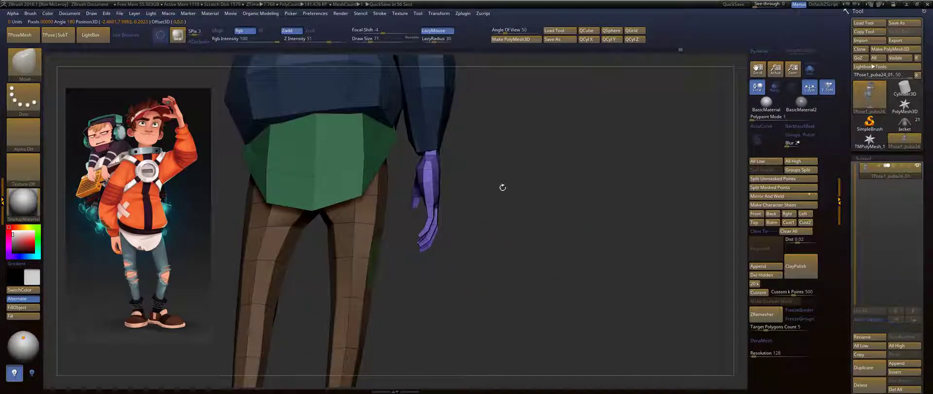
pyautogui.press('w')
pyautogui.moveTo(431, 189); pyautogui.dragTo(424, 187)
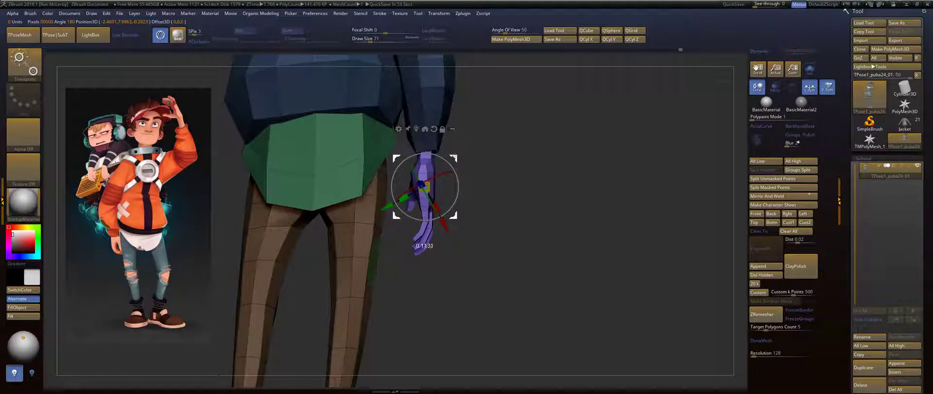
pyautogui.moveTo(439, 154)
pyautogui.mouseDown()
pyautogui.moveTo(515, 180)
pyautogui.moveTo(533, 202)
pyautogui.mouseUp()
pyautogui.hotkey('ctrl', 'z')
pyautogui.press('q')
pyautogui.press('ctrl')
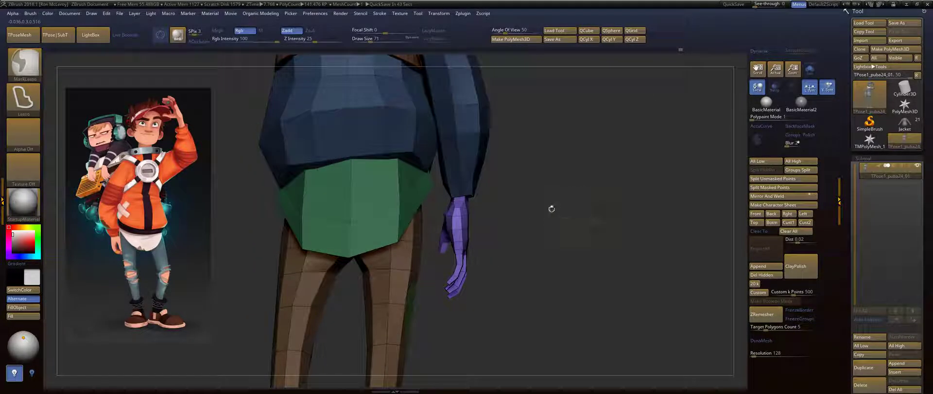
# Adjust the lowered sleeve's cuff around the masked hand, using a brush draw size of 280.
pyautogui.press('w')
pyautogui.moveTo(479, 202)
pyautogui.mouseDown()
pyautogui.moveTo(488, 211)
pyautogui.moveTo(482, 200)
pyautogui.moveTo(479, 210)
pyautogui.moveTo(525, 201)
pyautogui.moveTo(548, 212)
pyautogui.mouseUp()
pyautogui.press('q')
pyautogui.moveTo(479, 236); pyautogui.dragTo(470, 238)
pyautogui.press('w')
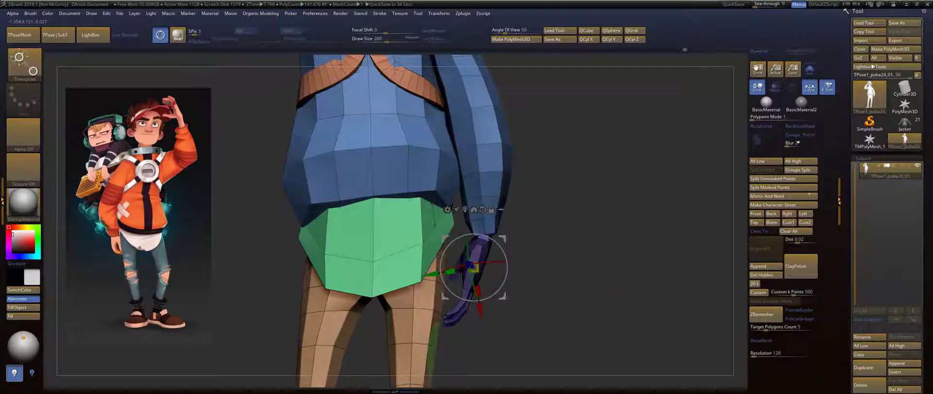
# Mask everything except the lowered forearm sleeve and reshape it from front and below with the Move brush at draw size 154.
pyautogui.press('q')
pyautogui.keyDown('alt'); pyautogui.moveTo(529, 126); pyautogui.dragTo(574, 209); pyautogui.keyUp('alt')
pyautogui.press('w')
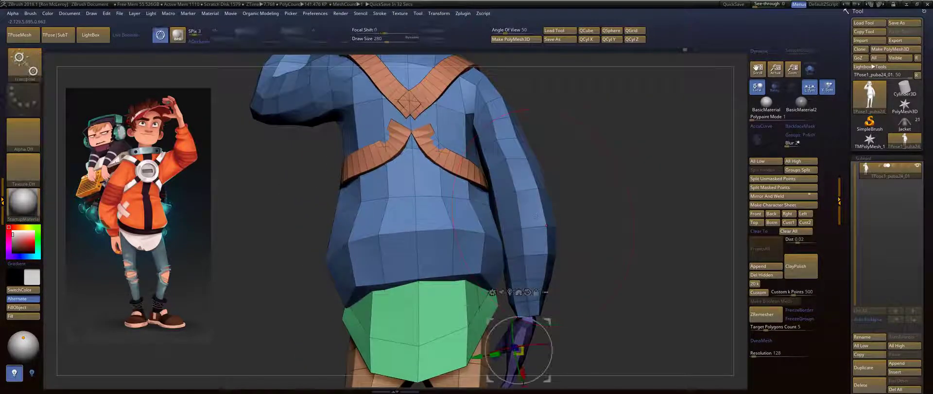
pyautogui.keyDown('ctrl'); pyautogui.moveTo(516, 191); pyautogui.dragTo(503, 90); pyautogui.keyUp('ctrl')
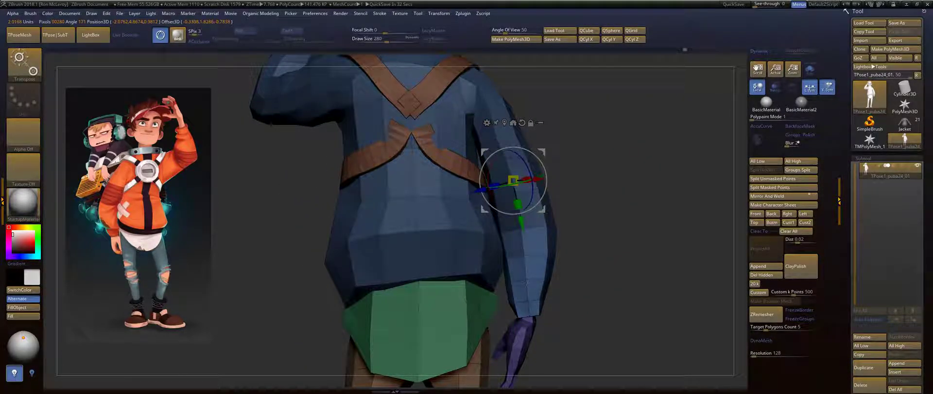
pyautogui.press('q')
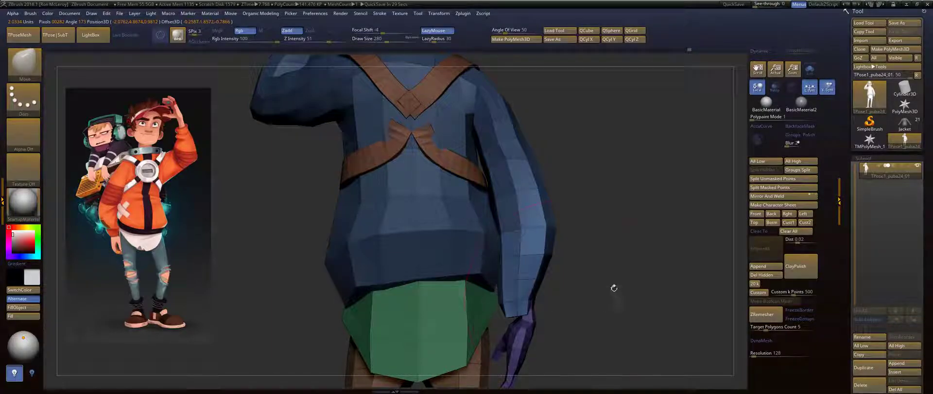
pyautogui.moveTo(612, 289)
pyautogui.mouseDown()
pyautogui.moveTo(532, 291)
pyautogui.moveTo(570, 303)
pyautogui.moveTo(539, 308)
pyautogui.moveTo(560, 292)
pyautogui.mouseUp()
pyautogui.press('s')
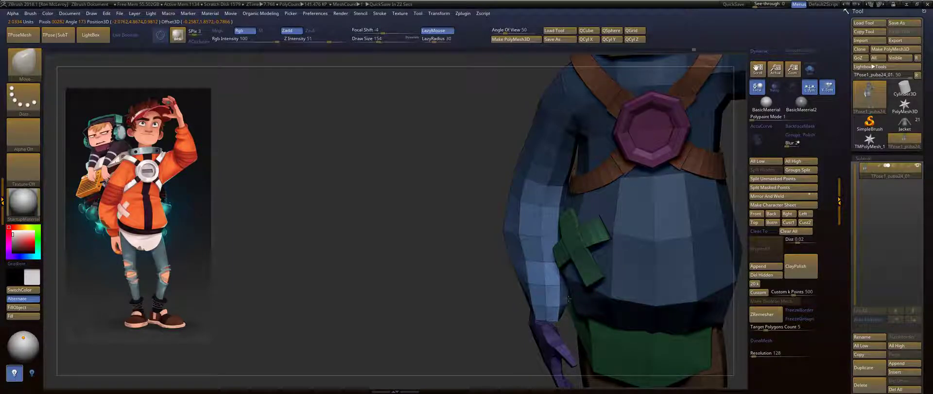
pyautogui.moveTo(529, 269); pyautogui.dragTo(523, 265)
pyautogui.moveTo(448, 271); pyautogui.dragTo(456, 273)
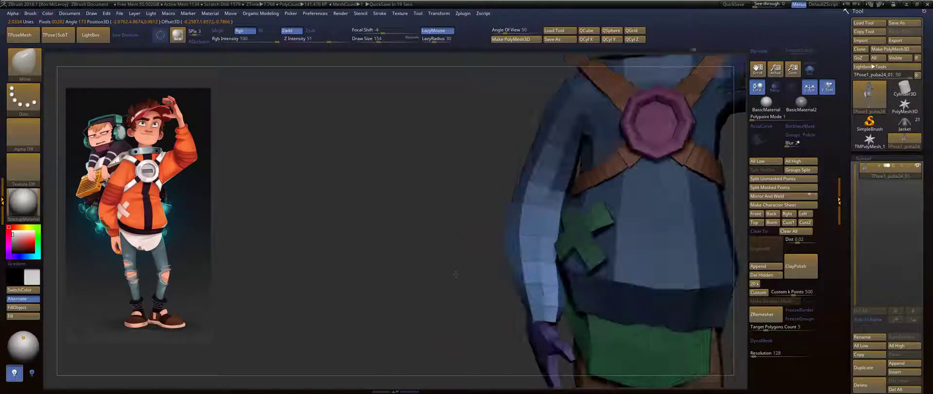
pyautogui.keyDown('alt'); pyautogui.moveTo(478, 345); pyautogui.dragTo(450, 219); pyautogui.keyUp('alt')
pyautogui.moveTo(486, 141); pyautogui.dragTo(518, 179)
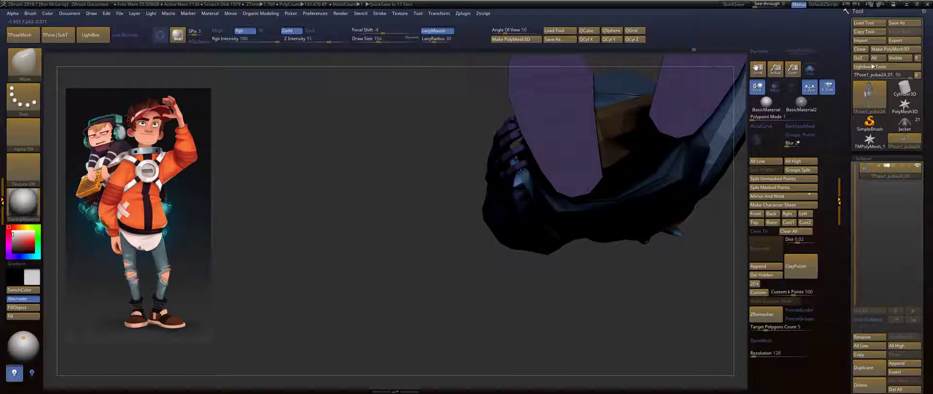
# Isolate the lowered hand with a mask and move it about 0.19 toward the body in back view with the gizmo.
pyautogui.moveTo(443, 166); pyautogui.dragTo(581, 249)
pyautogui.press('w')
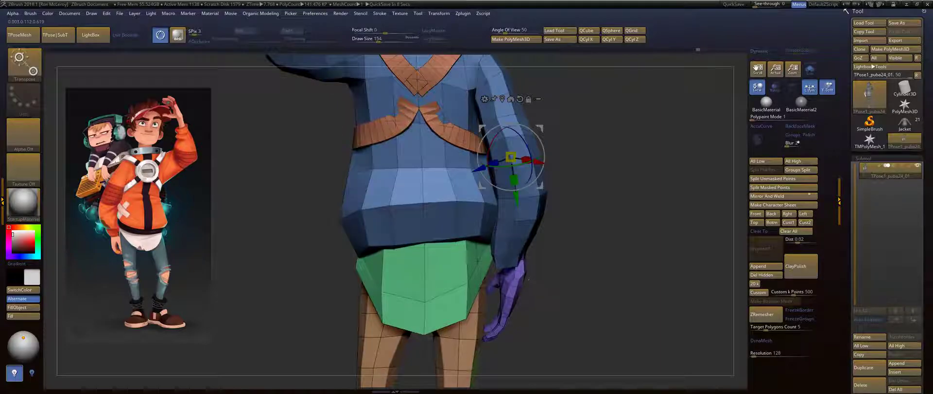
pyautogui.keyDown('ctrl'); pyautogui.click(517, 283); pyautogui.keyUp('ctrl')
pyautogui.moveTo(490, 309); pyautogui.dragTo(479, 309)
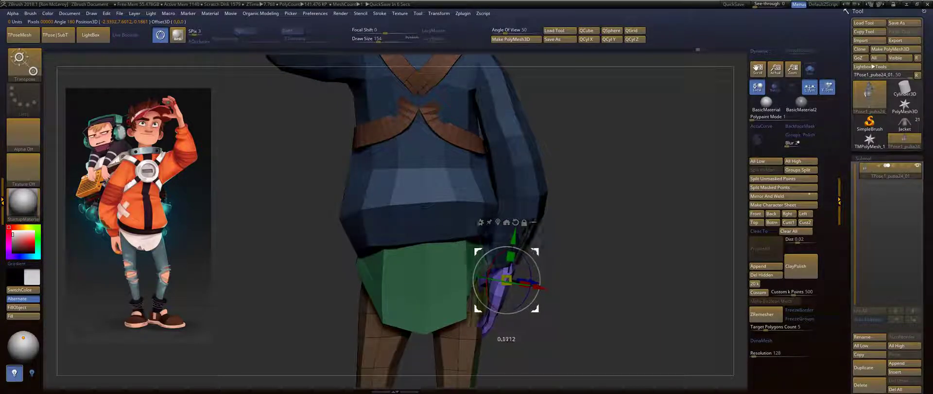
pyautogui.press('f')
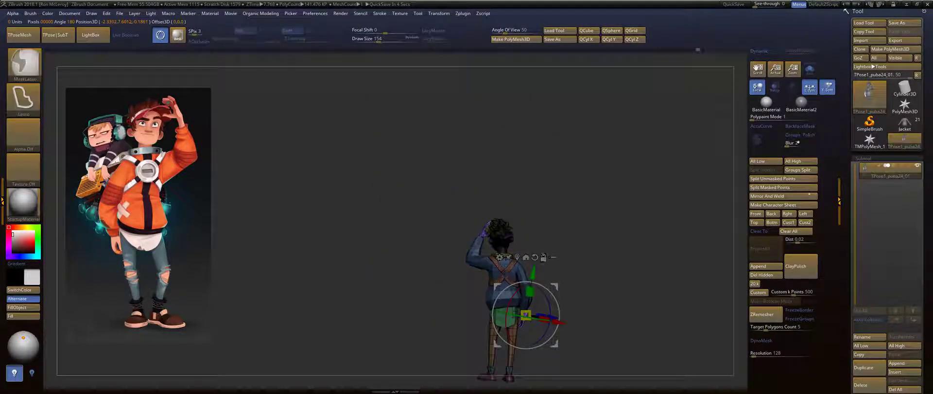
pyautogui.keyDown('ctrl'); pyautogui.moveTo(538, 191); pyautogui.dragTo(381, 225); pyautogui.keyUp('ctrl')
pyautogui.moveTo(381, 225)
pyautogui.keyDown('alt'); pyautogui.mouseDown()
pyautogui.moveTo(299, 132)
pyautogui.moveTo(299, 195)
pyautogui.mouseUp(); pyautogui.keyUp('alt')
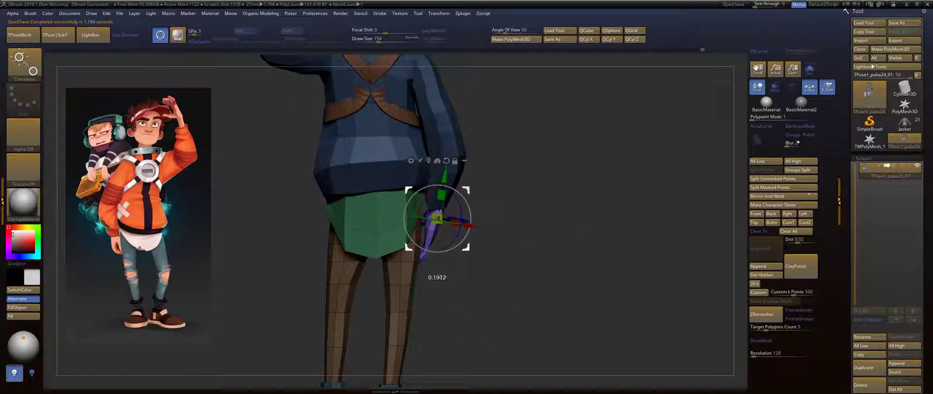
# Reposition and slightly rotate the lowered hand under its cuff in side view, and clear the mask.
pyautogui.press('q')
pyautogui.moveTo(508, 186)
pyautogui.mouseDown()
pyautogui.moveTo(388, 213)
pyautogui.moveTo(391, 239)
pyautogui.moveTo(452, 235)
pyautogui.mouseUp()
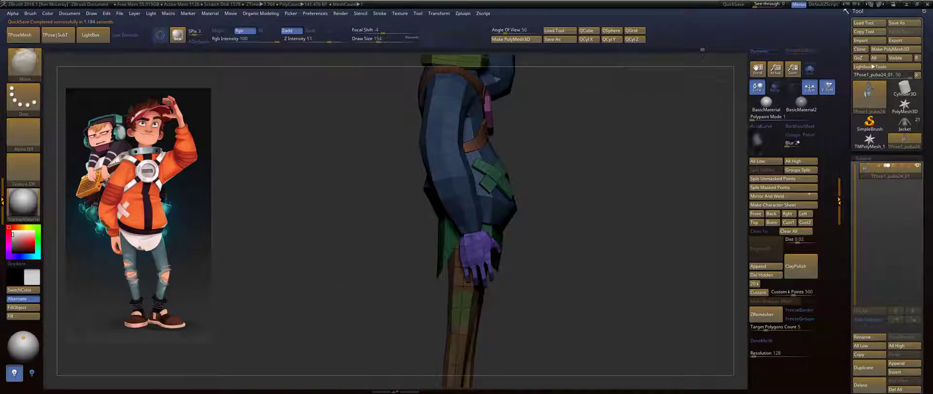
pyautogui.press('ctrl')
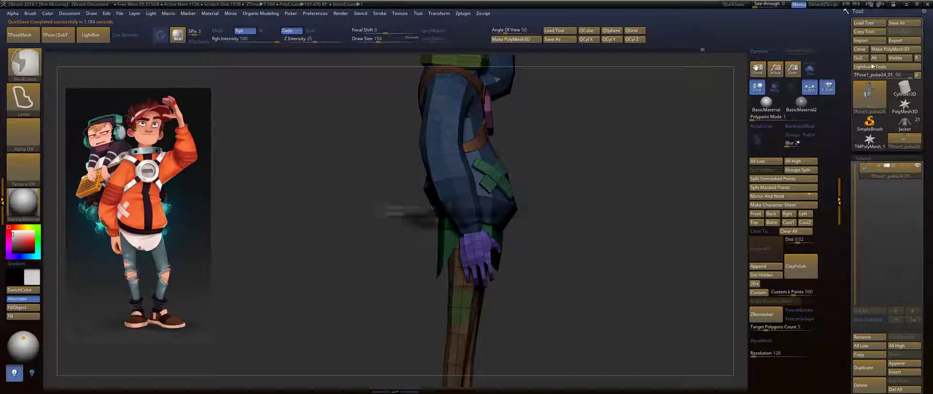
pyautogui.press('w')
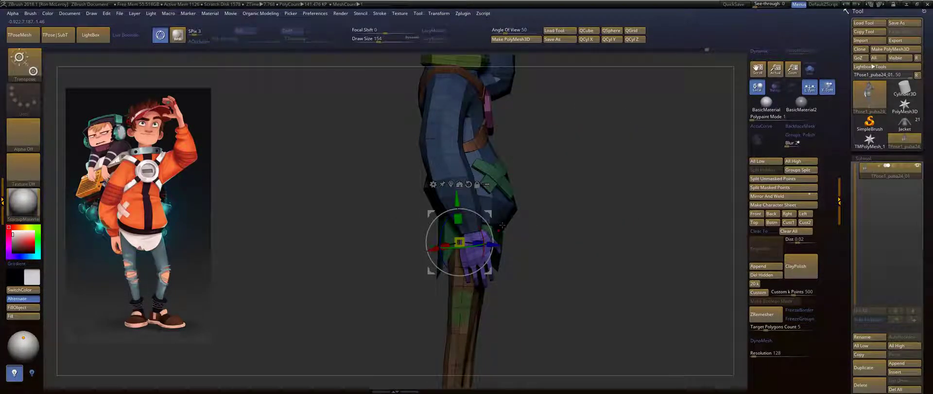
pyautogui.moveTo(490, 222); pyautogui.dragTo(486, 231)
pyautogui.moveTo(410, 263); pyautogui.dragTo(494, 255)
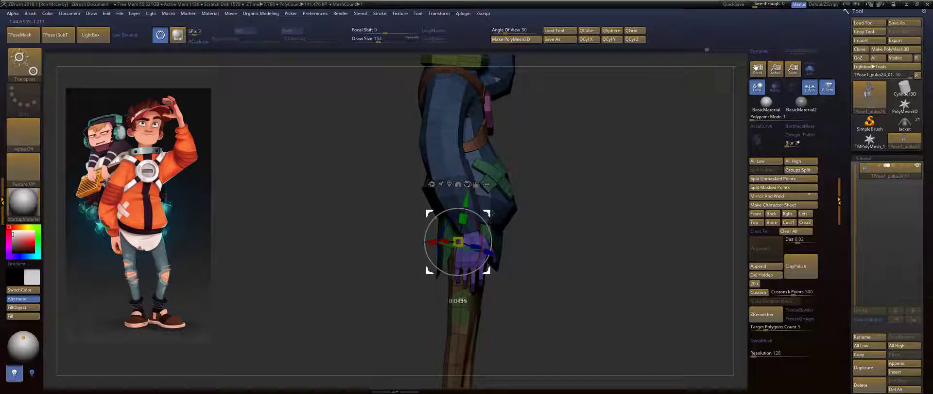
pyautogui.press('q')
pyautogui.moveTo(690, 214)
pyautogui.mouseDown()
pyautogui.moveTo(591, 228)
pyautogui.moveTo(597, 201)
pyautogui.moveTo(613, 213)
pyautogui.mouseUp()
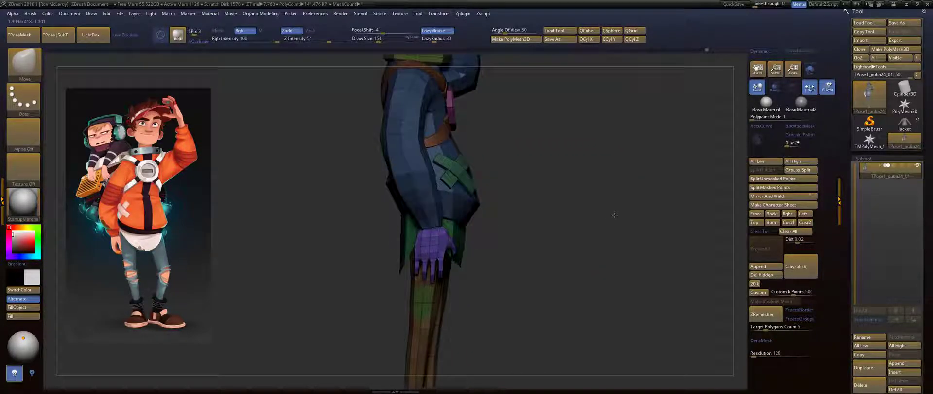
pyautogui.moveTo(561, 227)
pyautogui.keyDown('alt'); pyautogui.mouseDown()
pyautogui.moveTo(612, 200)
pyautogui.moveTo(599, 249)
pyautogui.mouseUp(); pyautogui.keyUp('alt')
pyautogui.keyDown('ctrl'); pyautogui.click(585, 228); pyautogui.keyUp('ctrl')
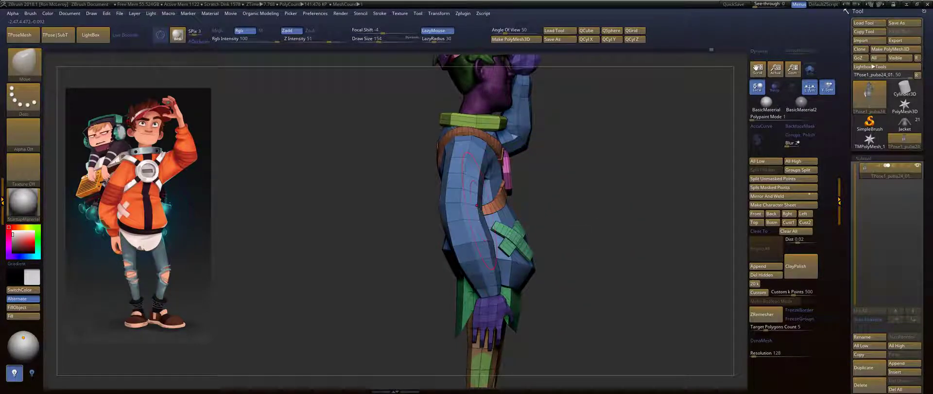
# Mask everything except the jacket and refine the lowered sleeve's elbow bend in side view with the Move brush at draw size 90.
pyautogui.press('w')
pyautogui.keyDown('ctrl'); pyautogui.click(464, 209); pyautogui.keyUp('ctrl')
pyautogui.press('q')
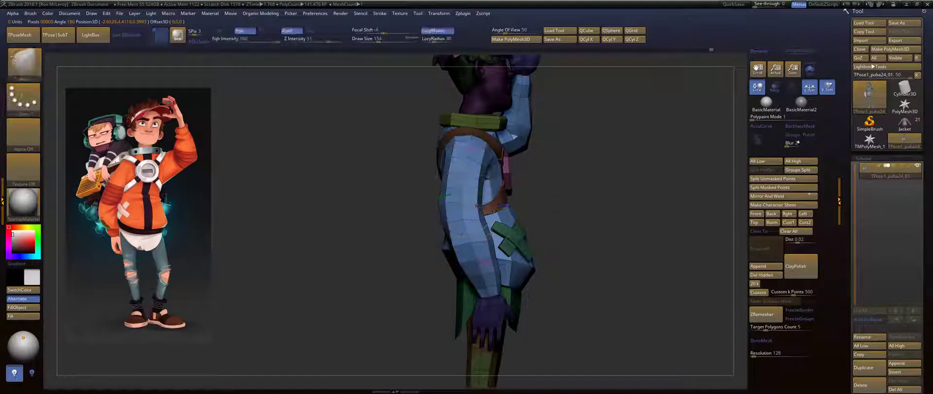
pyautogui.moveTo(477, 207)
pyautogui.mouseDown()
pyautogui.moveTo(488, 191)
pyautogui.moveTo(487, 214)
pyautogui.moveTo(495, 210)
pyautogui.mouseUp()
pyautogui.press('s')
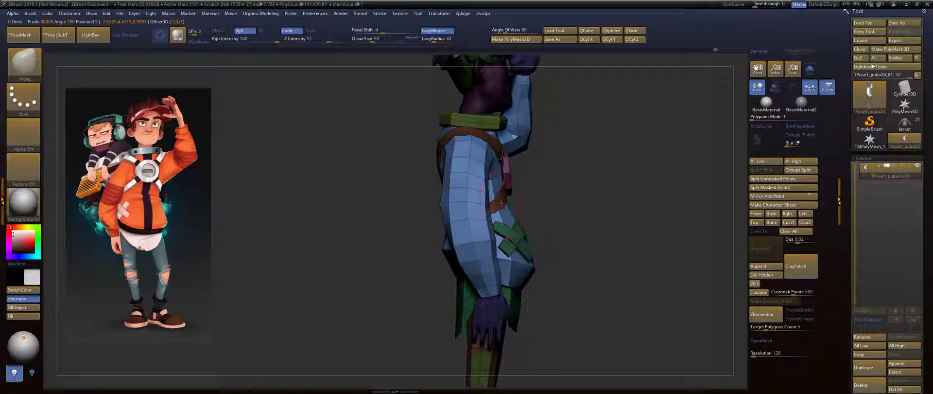
pyautogui.moveTo(503, 204); pyautogui.dragTo(589, 201, button='right')
# Set the draw size to 172, switch to the Inflat brush, and fill out the jacket sleeves from all sides.
pyautogui.press('s')
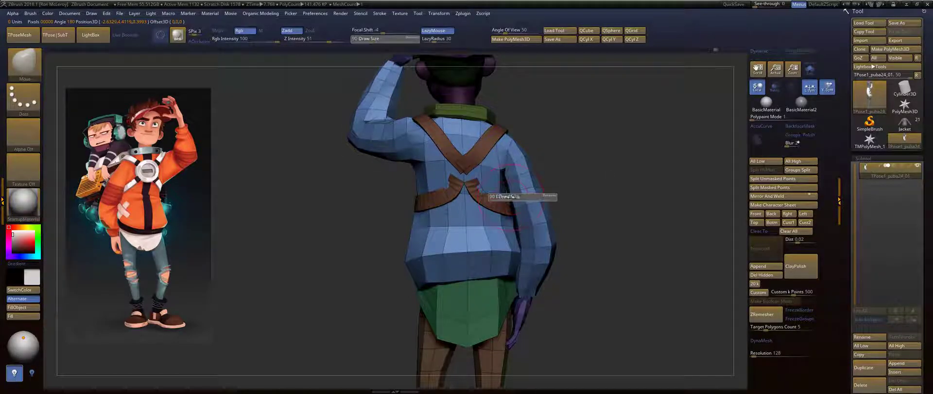
pyautogui.moveTo(511, 197); pyautogui.dragTo(516, 197)
pyautogui.press('b')
pyautogui.press('i')
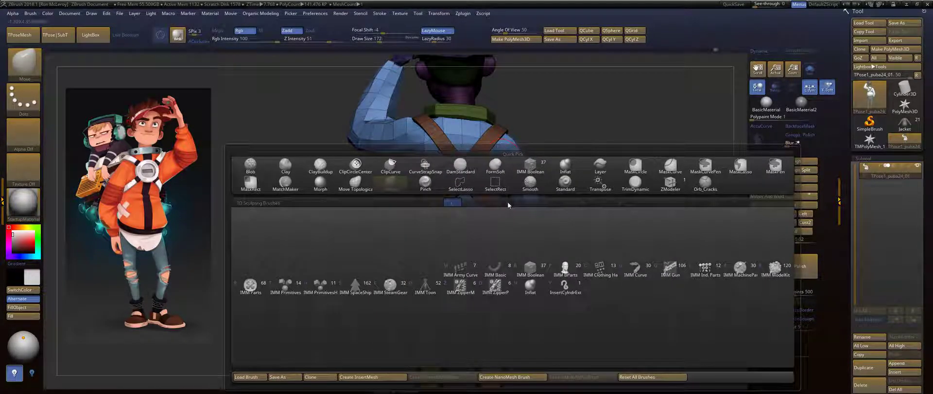
pyautogui.press('i')
pyautogui.press('n')
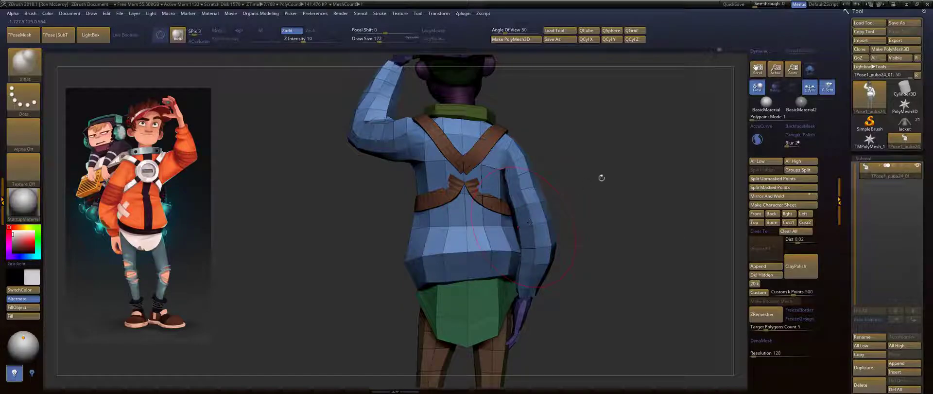
pyautogui.moveTo(529, 222); pyautogui.dragTo(553, 181, button='right')
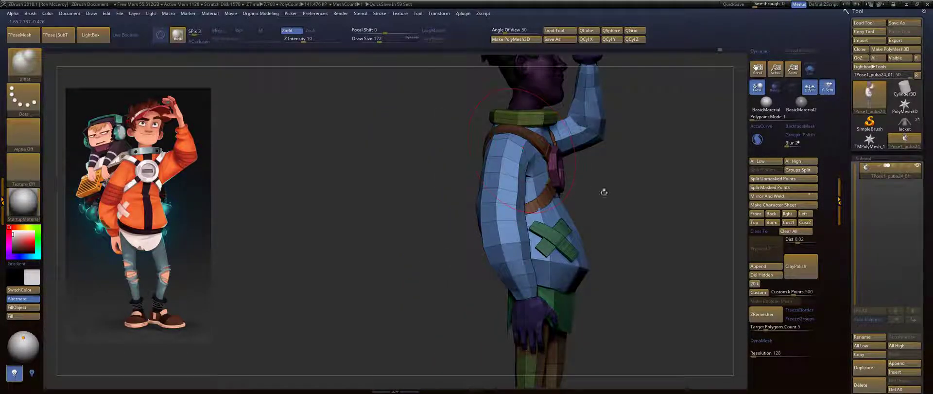
pyautogui.moveTo(593, 202); pyautogui.dragTo(501, 200, button='right')
pyautogui.press('shift')
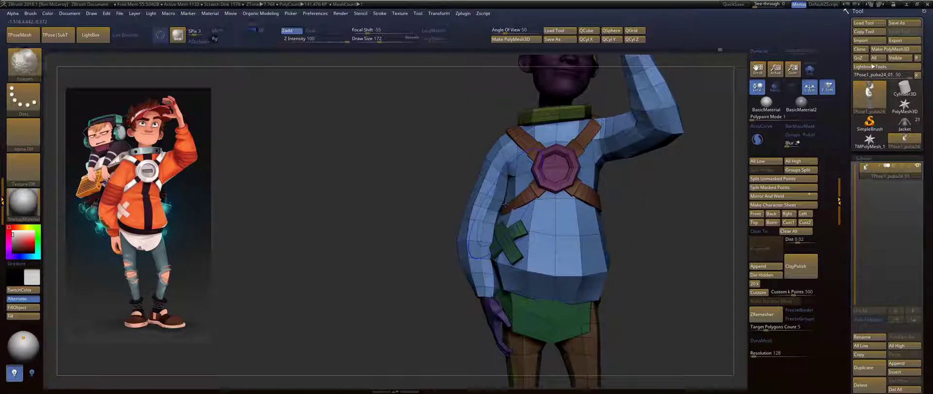
pyautogui.hotkey('ctrl', 'shift')
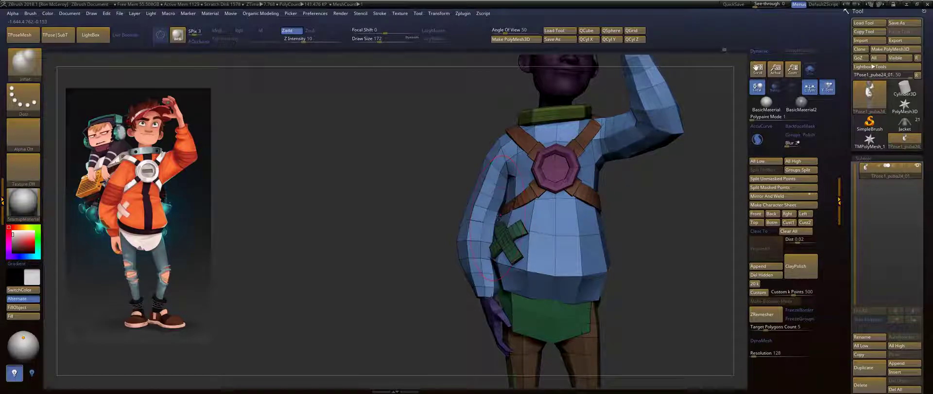
pyautogui.moveTo(420, 218); pyautogui.dragTo(508, 200, button='right')
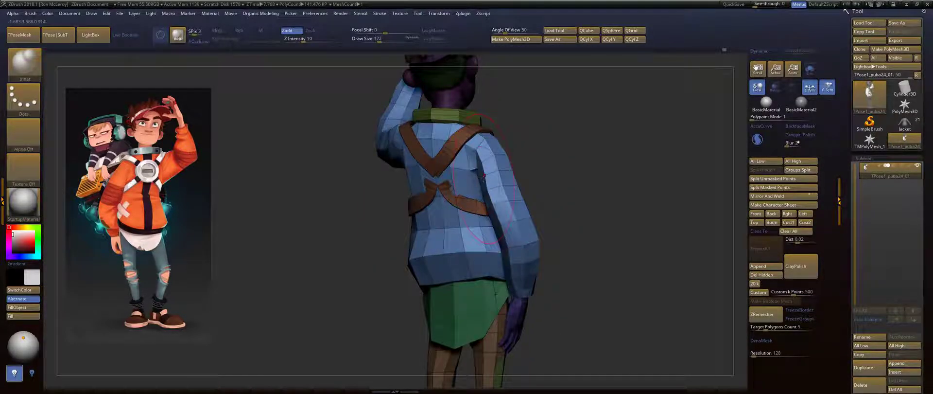
pyautogui.moveTo(461, 167); pyautogui.dragTo(588, 167, button='right')
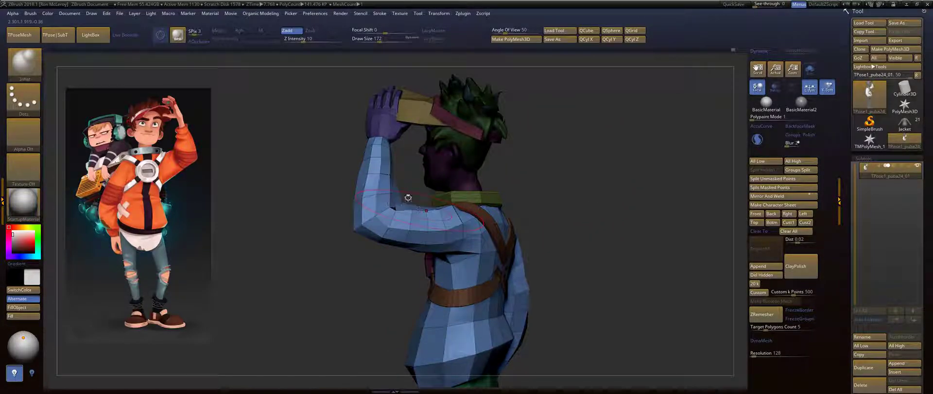
pyautogui.moveTo(406, 198)
pyautogui.mouseDown(button='right')
pyautogui.moveTo(458, 200)
pyautogui.moveTo(577, 173)
pyautogui.moveTo(588, 180)
pyautogui.moveTo(573, 163)
pyautogui.moveTo(466, 173)
pyautogui.moveTo(569, 186)
pyautogui.mouseUp(button='right')
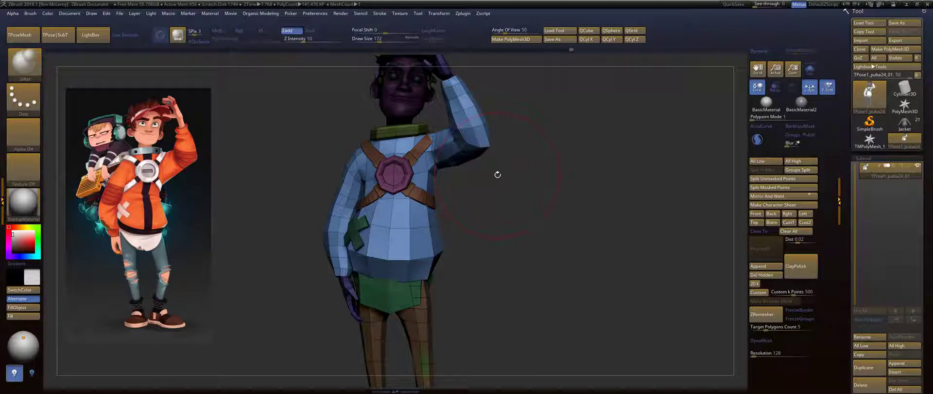
# Switch back to the Move brush at draw size 90 and reshape the jacket around the raised arm's shoulder in side view.
pyautogui.moveTo(514, 230)
pyautogui.mouseDown()
pyautogui.moveTo(548, 187)
pyautogui.moveTo(600, 208)
pyautogui.moveTo(566, 245)
pyautogui.moveTo(515, 253)
pyautogui.moveTo(517, 236)
pyautogui.mouseUp()
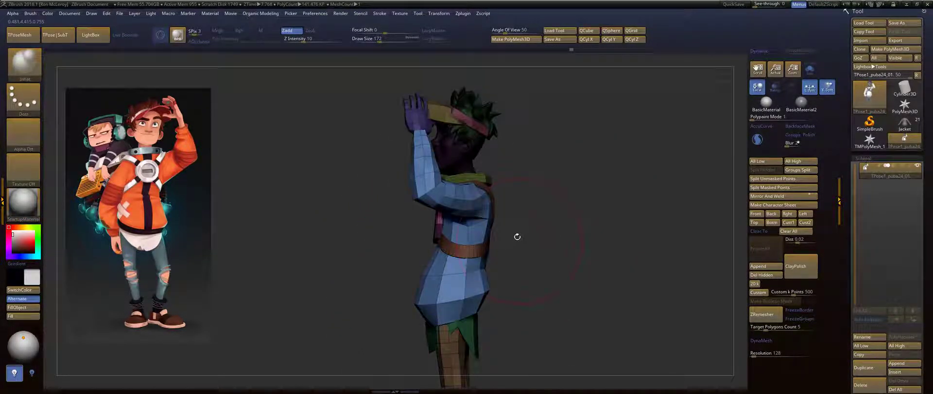
pyautogui.press('b')
pyautogui.press('m')
pyautogui.press('v')
pyautogui.press('s')
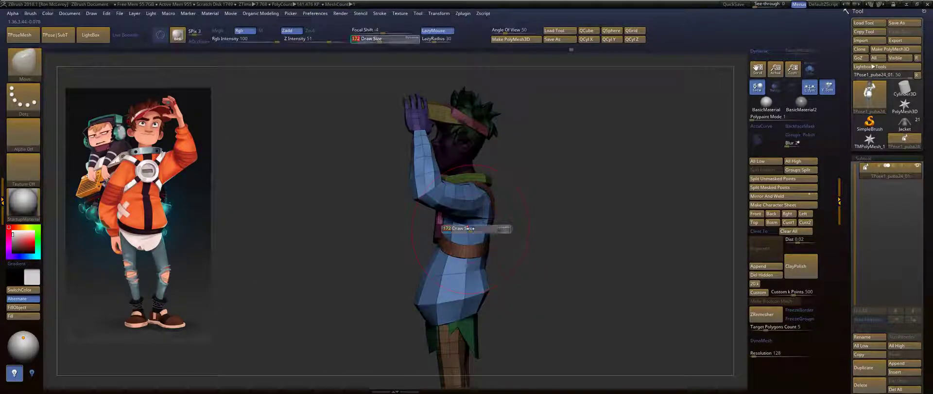
pyautogui.moveTo(470, 228); pyautogui.dragTo(457, 229)
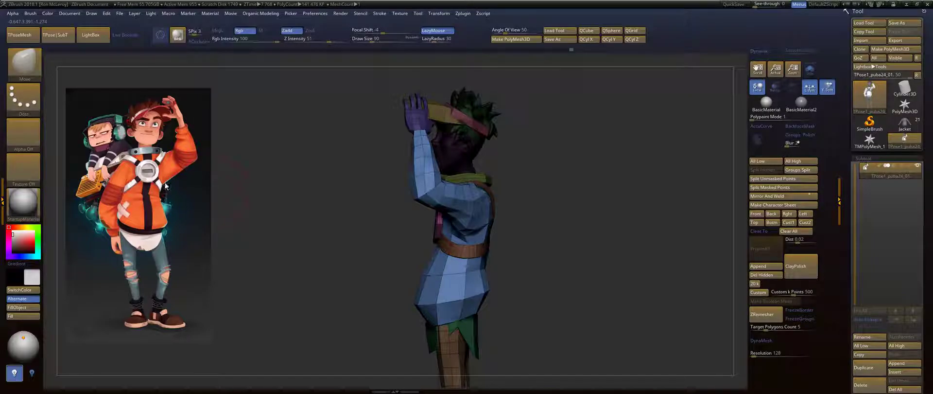
pyautogui.moveTo(281, 180); pyautogui.dragTo(408, 204)
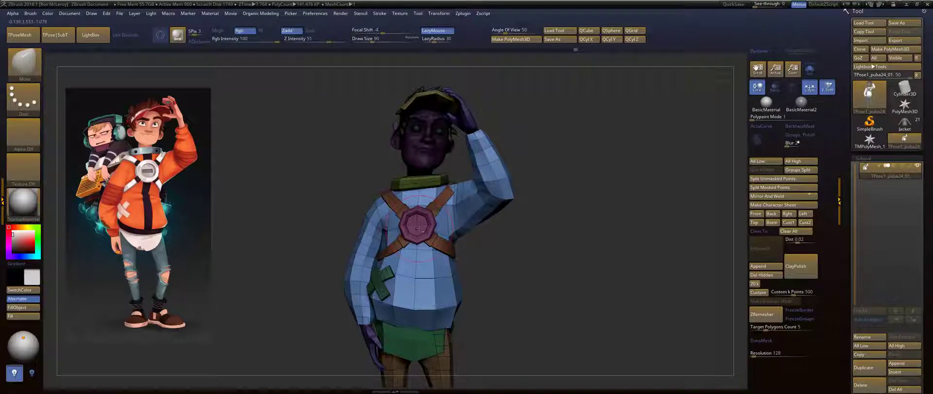
# Set the Move brush's draw size to 101 and reshape the jacket around the raised arm's shoulder and upper sleeve.
pyautogui.moveTo(518, 233); pyautogui.dragTo(496, 237)
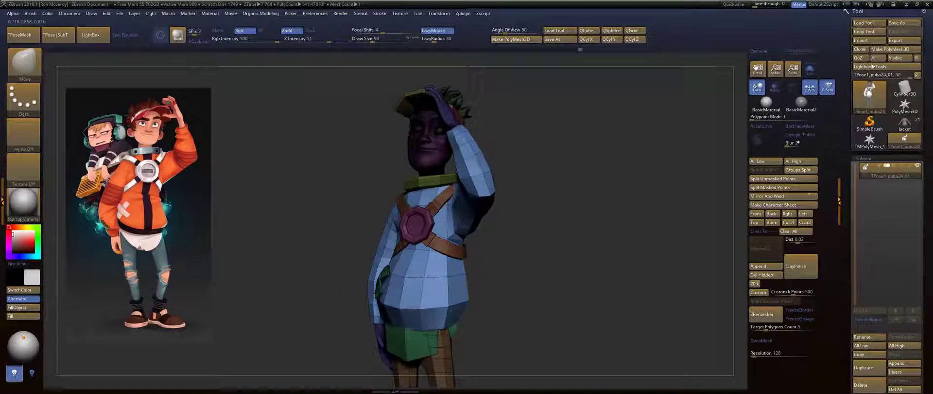
pyautogui.moveTo(523, 234)
pyautogui.mouseDown()
pyautogui.moveTo(491, 176)
pyautogui.moveTo(452, 181)
pyautogui.mouseUp()
pyautogui.press(']')
pyautogui.press(']')
pyautogui.press(']')
pyautogui.press(']')
pyautogui.press(']')
pyautogui.moveTo(592, 201)
pyautogui.mouseDown()
pyautogui.moveTo(611, 182)
pyautogui.moveTo(611, 226)
pyautogui.mouseUp()
pyautogui.press('s')
pyautogui.moveTo(462, 214); pyautogui.dragTo(475, 218)
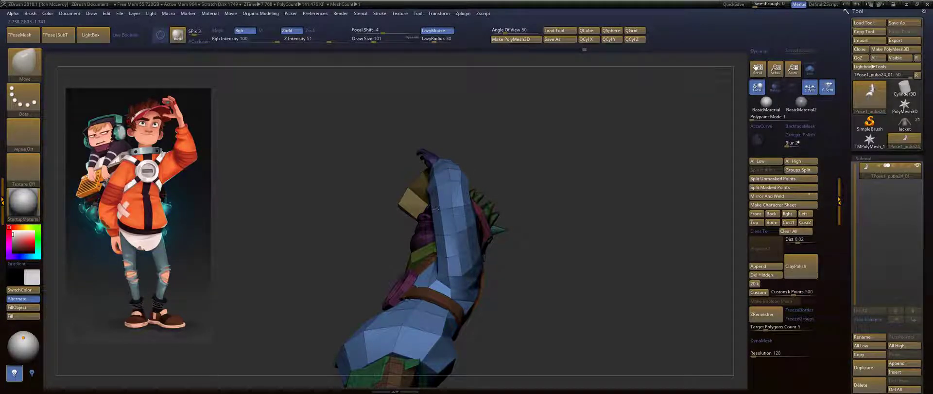
# Set the draw size to 74 and refine the raised arm's upper sleeve and shoulder from the front, side and above.
pyautogui.moveTo(334, 194)
pyautogui.mouseDown()
pyautogui.moveTo(538, 240)
pyautogui.moveTo(583, 200)
pyautogui.moveTo(551, 206)
pyautogui.moveTo(556, 234)
pyautogui.moveTo(540, 235)
pyautogui.mouseUp()
pyautogui.press('s')
pyautogui.moveTo(478, 187); pyautogui.dragTo(462, 188)
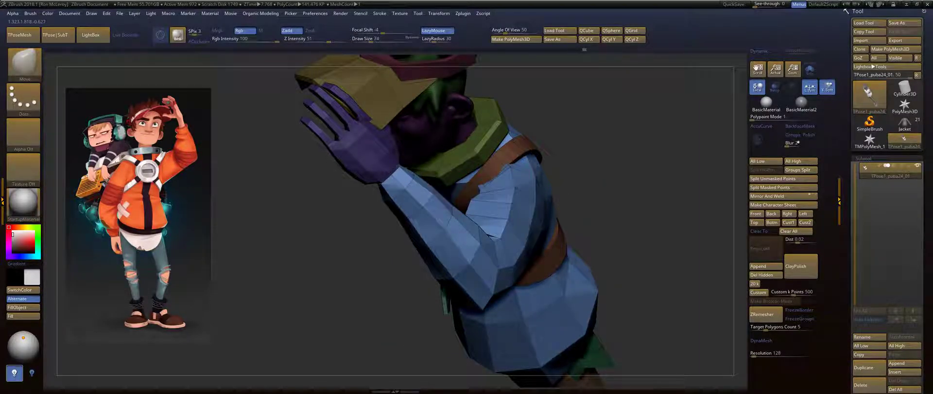
pyautogui.moveTo(545, 150); pyautogui.dragTo(569, 140)
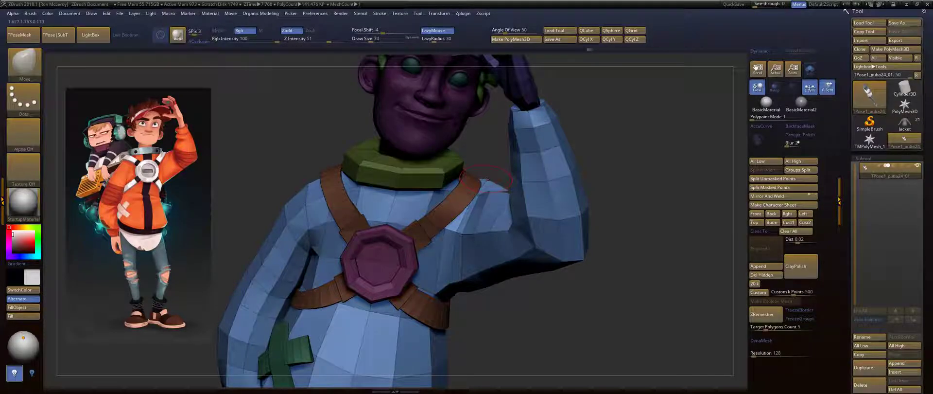
pyautogui.moveTo(618, 258); pyautogui.dragTo(617, 336)
pyautogui.moveTo(487, 233); pyautogui.dragTo(522, 201)
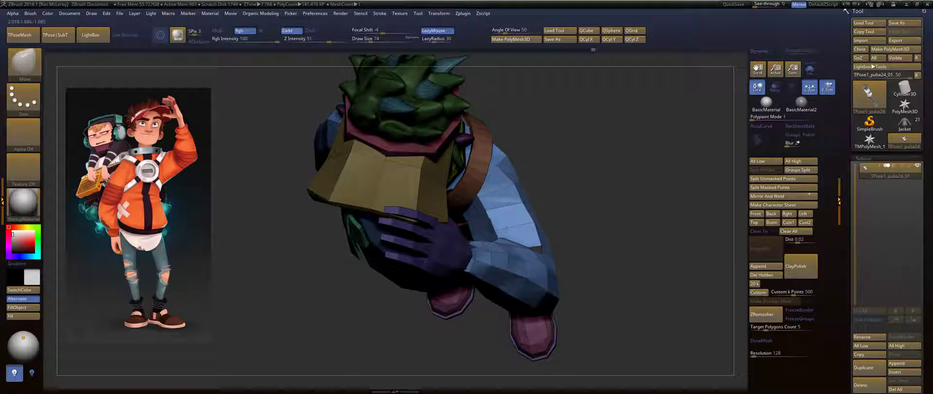
pyautogui.moveTo(511, 227); pyautogui.dragTo(603, 165)
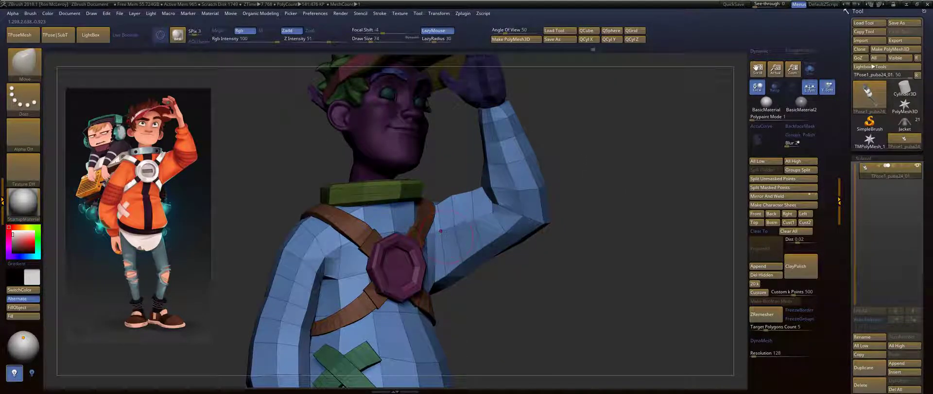
pyautogui.moveTo(599, 171); pyautogui.dragTo(629, 163)
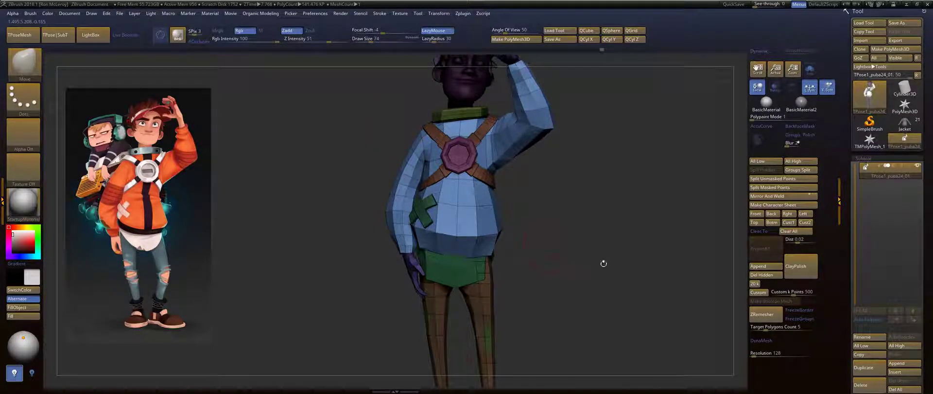
# Set the draw size to 104 and adjust the back of the raised arm's shoulder in side view.
pyautogui.moveTo(528, 252); pyautogui.dragTo(523, 238)
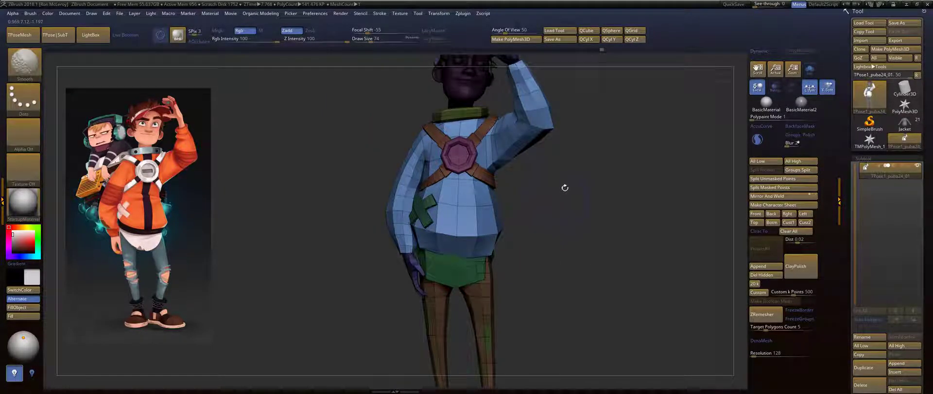
pyautogui.keyDown('alt'); pyautogui.moveTo(564, 188); pyautogui.dragTo(572, 240); pyautogui.keyUp('alt')
pyautogui.moveTo(614, 194)
pyautogui.mouseDown()
pyautogui.moveTo(553, 205)
pyautogui.moveTo(554, 173)
pyautogui.moveTo(520, 198)
pyautogui.mouseUp()
pyautogui.press('s')
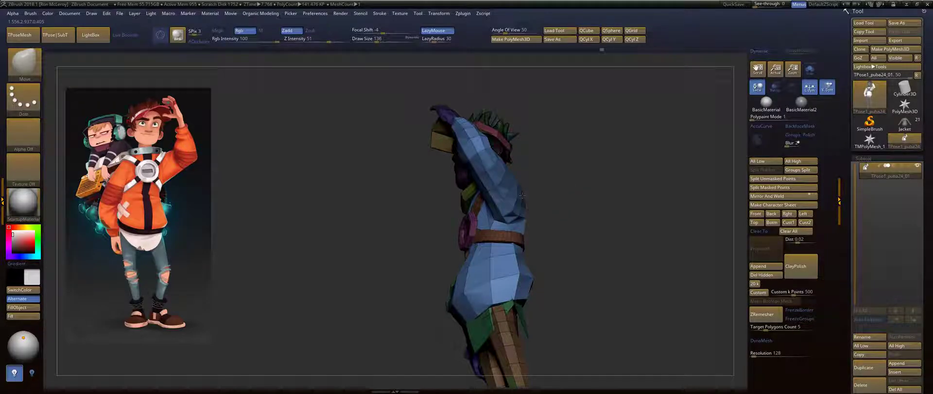
pyautogui.write('s163')
pyautogui.press('Return')
pyautogui.write('s104')
pyautogui.press('Return')
pyautogui.moveTo(517, 197)
pyautogui.mouseDown()
pyautogui.moveTo(507, 168)
pyautogui.moveTo(483, 161)
pyautogui.moveTo(476, 181)
pyautogui.moveTo(531, 178)
pyautogui.mouseUp()
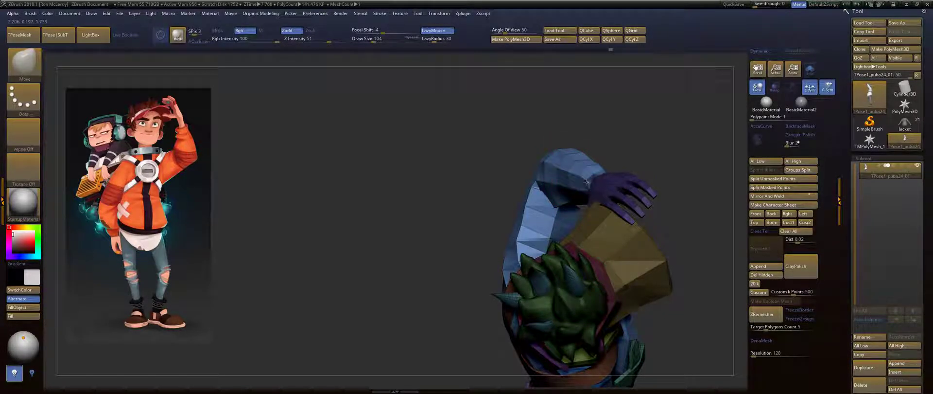
# Set the draw size to 44 and refine the raised forearm's sleeve from above, the side and behind.
pyautogui.moveTo(603, 164)
pyautogui.mouseDown()
pyautogui.moveTo(646, 155)
pyautogui.moveTo(597, 166)
pyautogui.mouseUp()
pyautogui.press('s')
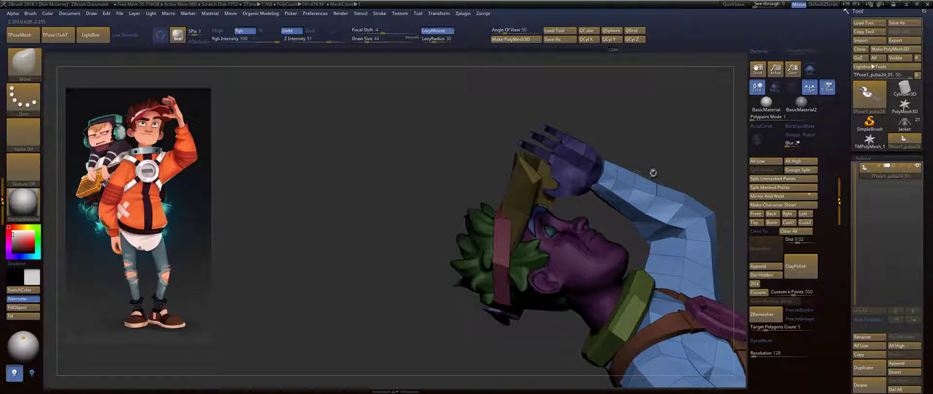
pyautogui.moveTo(669, 157)
pyautogui.mouseDown(button='right')
pyautogui.moveTo(583, 193)
pyautogui.moveTo(596, 208)
pyautogui.moveTo(608, 206)
pyautogui.moveTo(628, 266)
pyautogui.mouseUp(button='right')
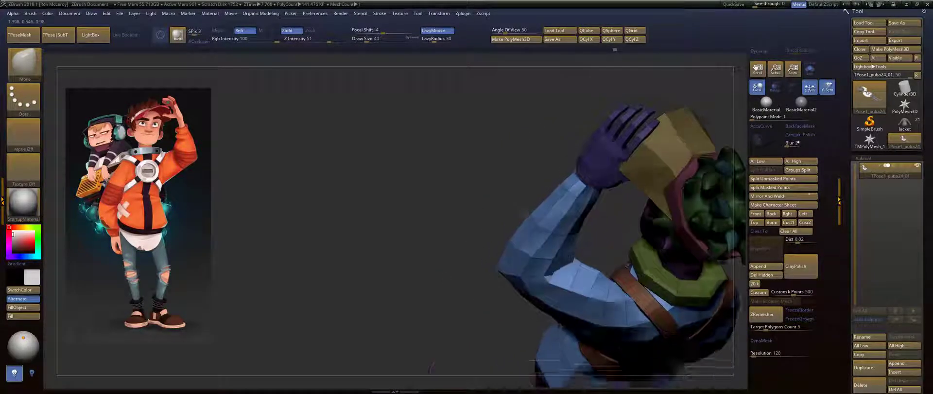
pyautogui.moveTo(607, 203); pyautogui.dragTo(592, 196, button='right')
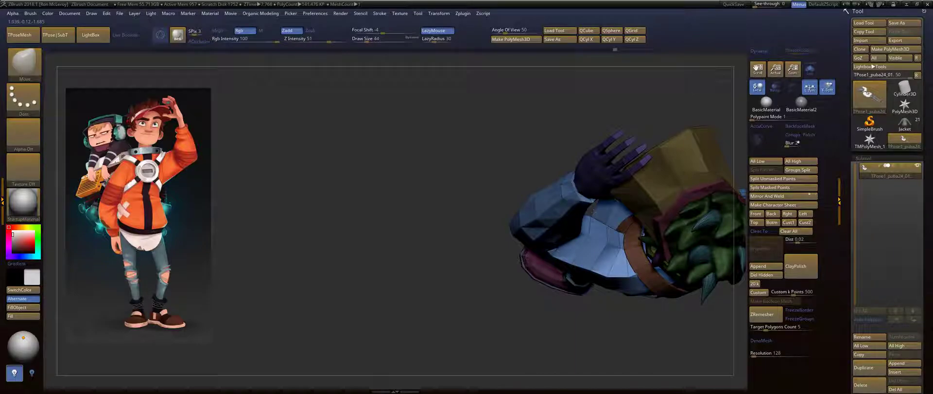
pyautogui.moveTo(496, 194); pyautogui.dragTo(538, 164, button='right')
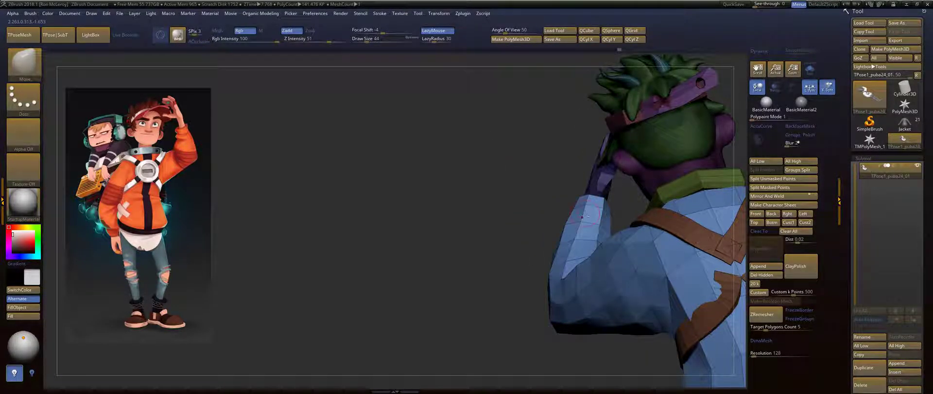
pyautogui.moveTo(588, 221); pyautogui.dragTo(652, 189, button='right')
# Shape the raised sleeve at draw size 108, and refine its inner elbow and forearm at draw size 54.
pyautogui.press('s')
pyautogui.moveTo(652, 189); pyautogui.dragTo(660, 189)
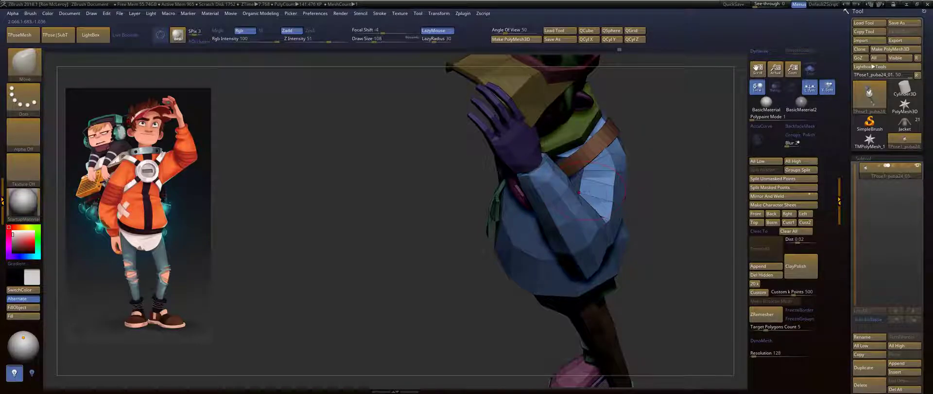
pyautogui.moveTo(567, 188); pyautogui.dragTo(596, 193, button='right')
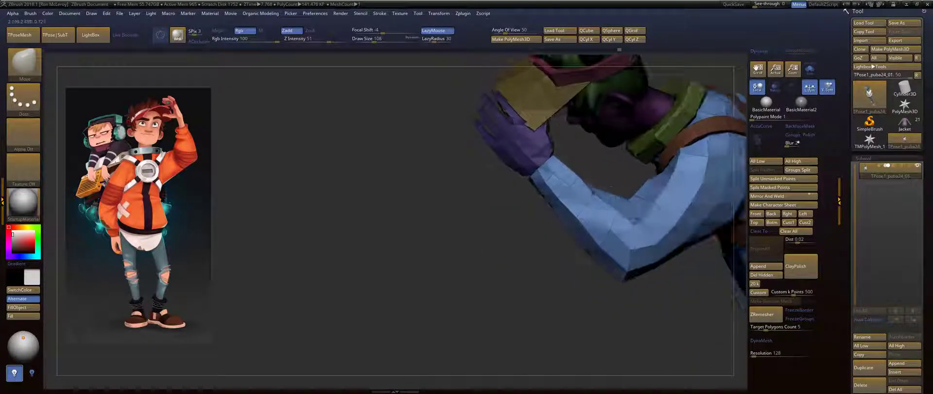
pyautogui.write('s54')
pyautogui.press('Return')
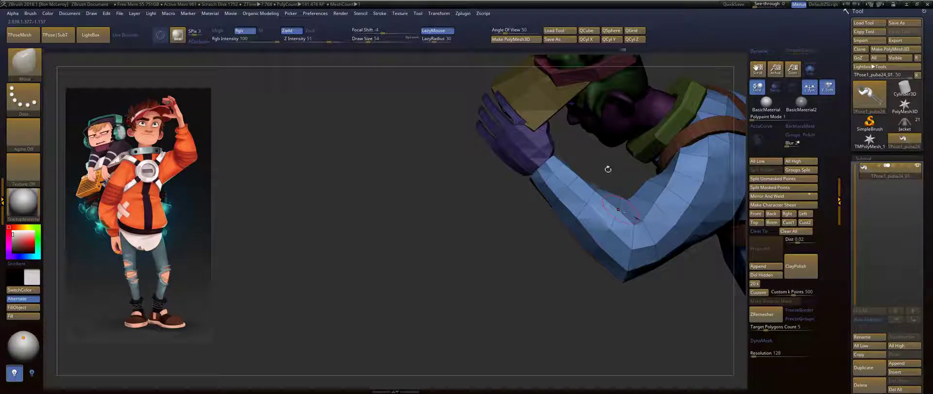
pyautogui.moveTo(618, 209); pyautogui.dragTo(664, 202, button='right')
pyautogui.moveTo(591, 204); pyautogui.dragTo(620, 201, button='right')
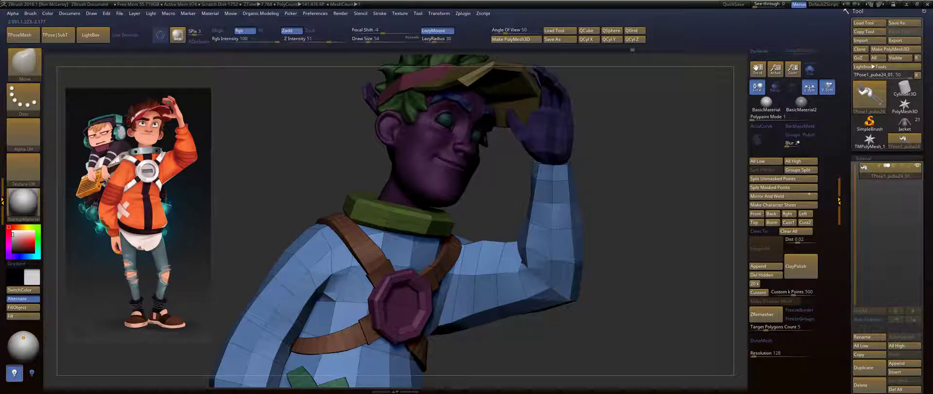
pyautogui.moveTo(617, 218); pyautogui.dragTo(556, 205, button='right')
pyautogui.moveTo(563, 170); pyautogui.dragTo(626, 176, button='right')
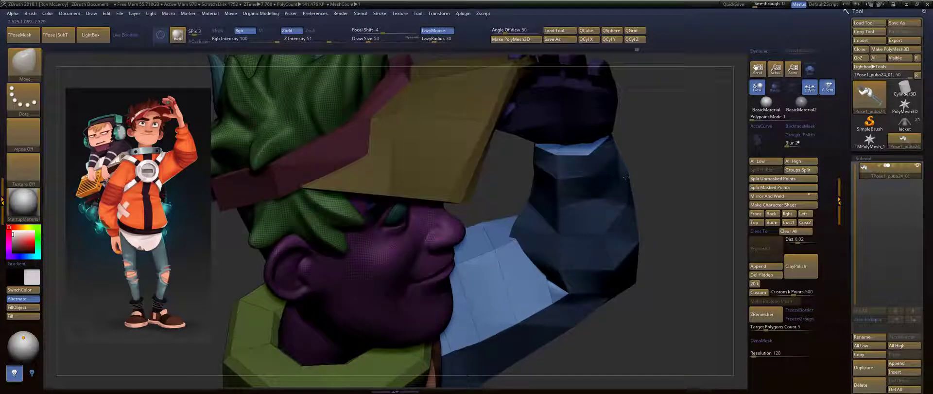
# Set the draw size to 116 and reshape the lowered sleeve around the elbow in side and back views.
pyautogui.press('f')
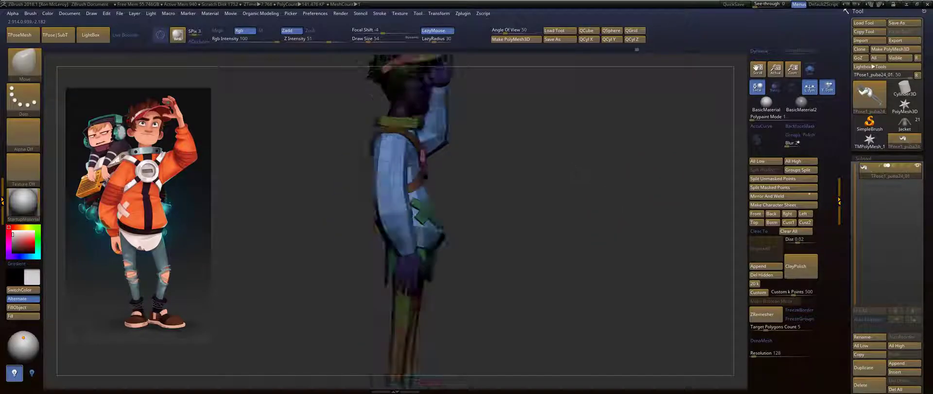
pyautogui.keyDown('alt'); pyautogui.moveTo(517, 194); pyautogui.dragTo(551, 219, button='right'); pyautogui.keyUp('alt')
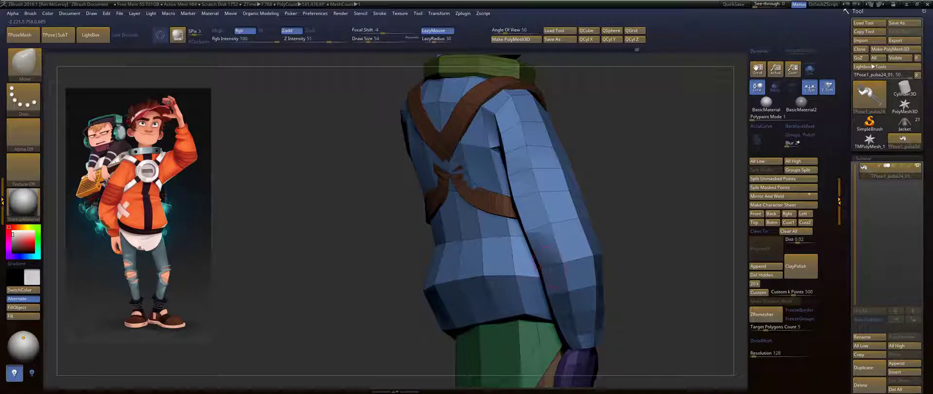
pyautogui.moveTo(646, 199); pyautogui.dragTo(591, 199, button='right')
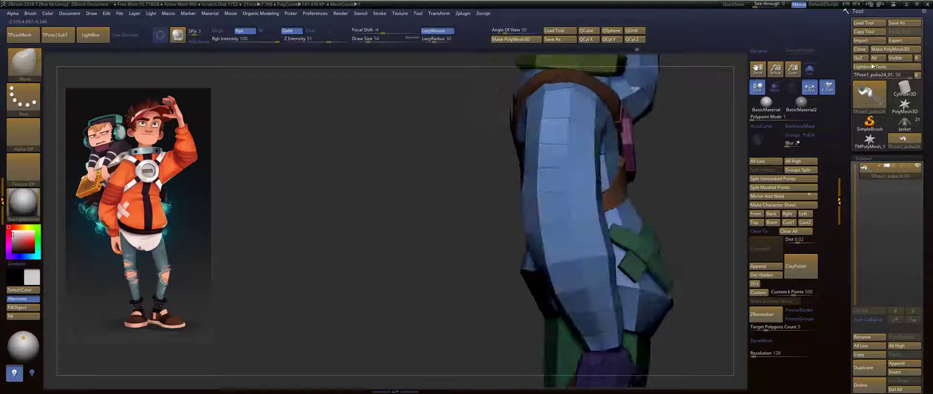
pyautogui.keyDown('alt'); pyautogui.moveTo(672, 195); pyautogui.dragTo(640, 181, button='right'); pyautogui.keyUp('alt')
pyautogui.press('s')
pyautogui.moveTo(642, 183); pyautogui.dragTo(652, 183)
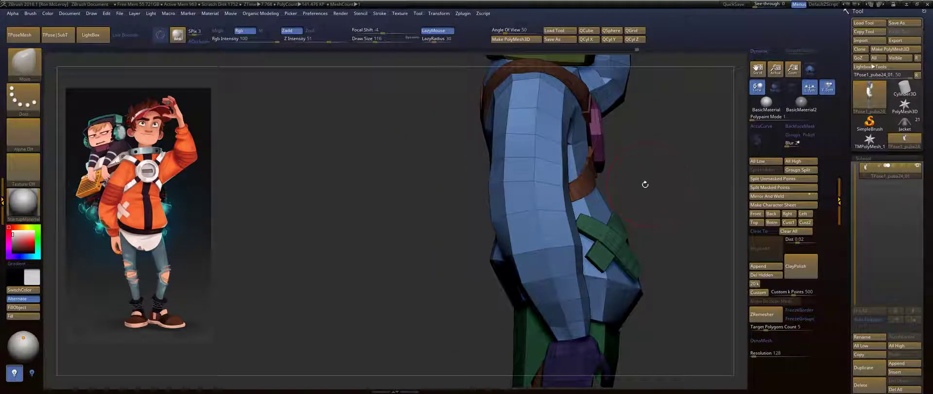
pyautogui.moveTo(644, 184); pyautogui.dragTo(626, 185, button='right')
pyautogui.moveTo(522, 253); pyautogui.dragTo(522, 248)
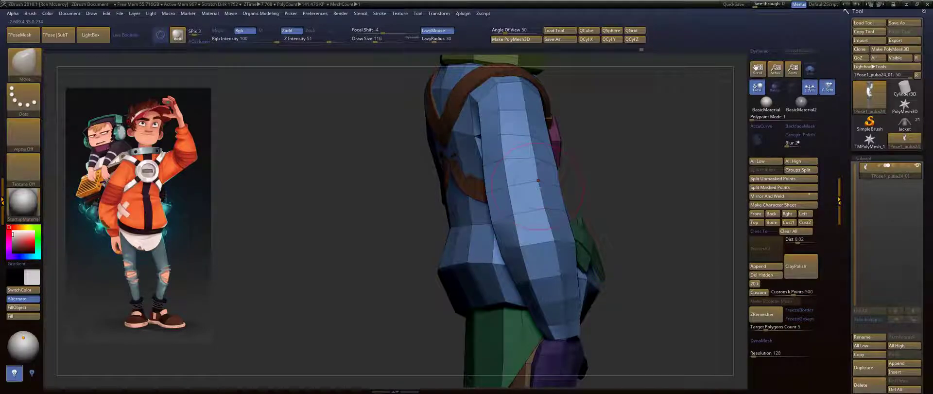
# Refine the lowered sleeve's forearm and cuff around the wrist from the front, below and side.
pyautogui.moveTo(591, 171); pyautogui.dragTo(527, 225, button='right')
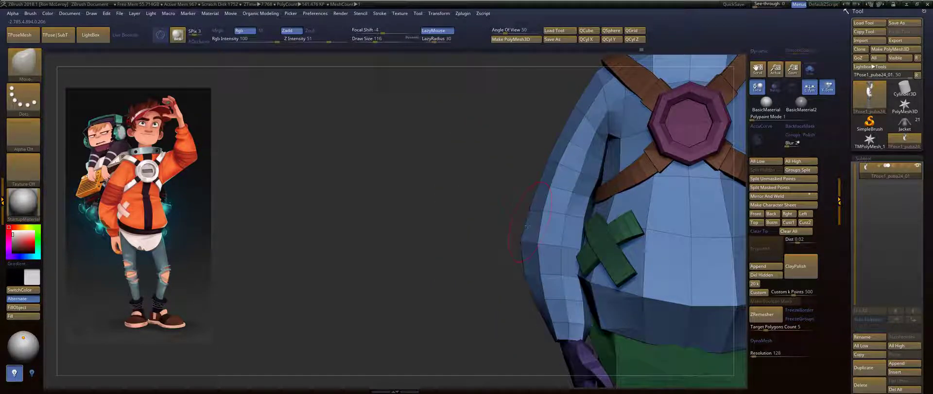
pyautogui.moveTo(543, 320); pyautogui.dragTo(446, 247, button='right')
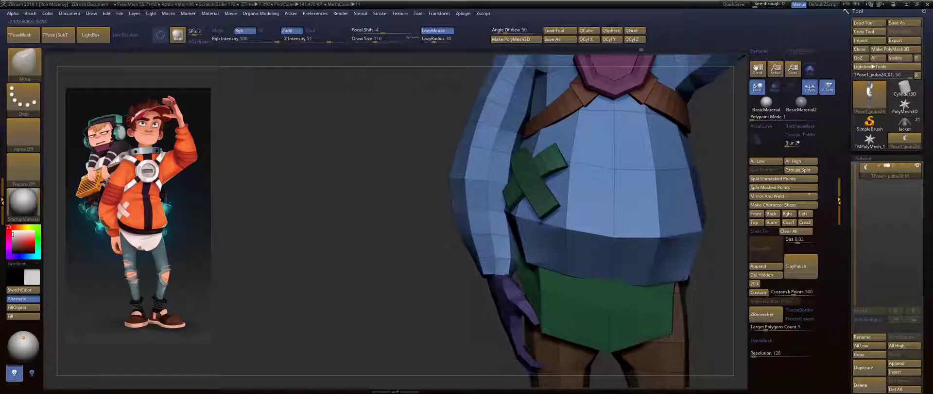
pyautogui.moveTo(475, 293); pyautogui.dragTo(480, 257, button='right')
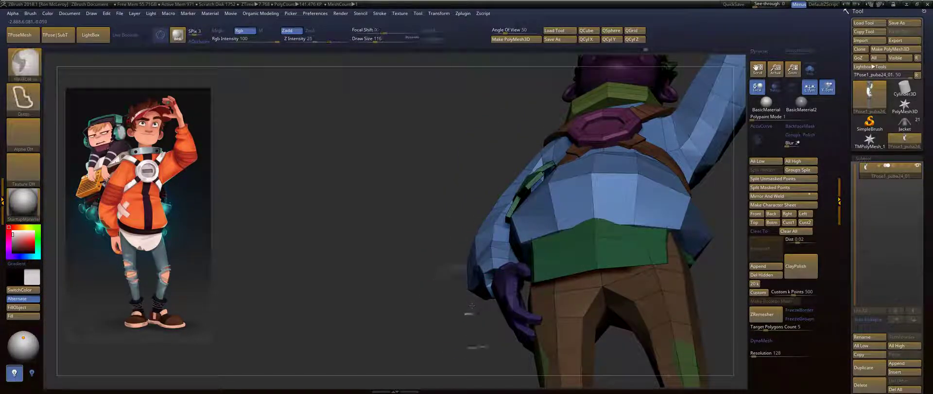
pyautogui.moveTo(470, 302); pyautogui.dragTo(506, 304, button='right')
pyautogui.moveTo(517, 306); pyautogui.dragTo(517, 293)
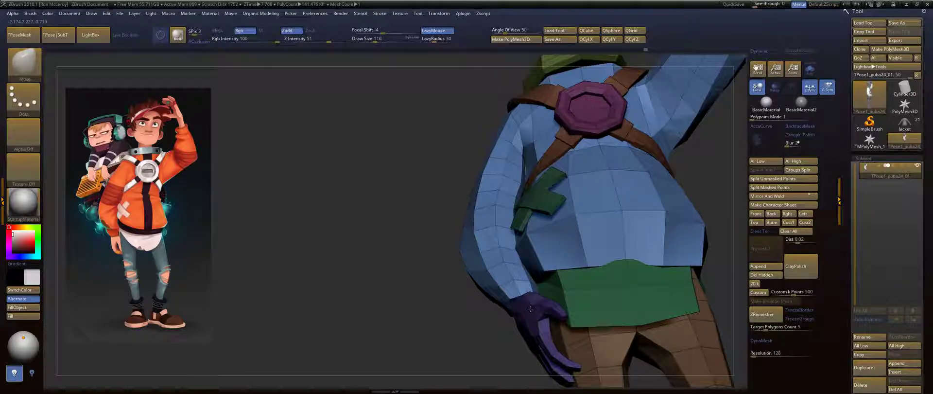
pyautogui.moveTo(469, 336); pyautogui.dragTo(602, 287)
pyautogui.moveTo(583, 289); pyautogui.dragTo(469, 300, button='right')
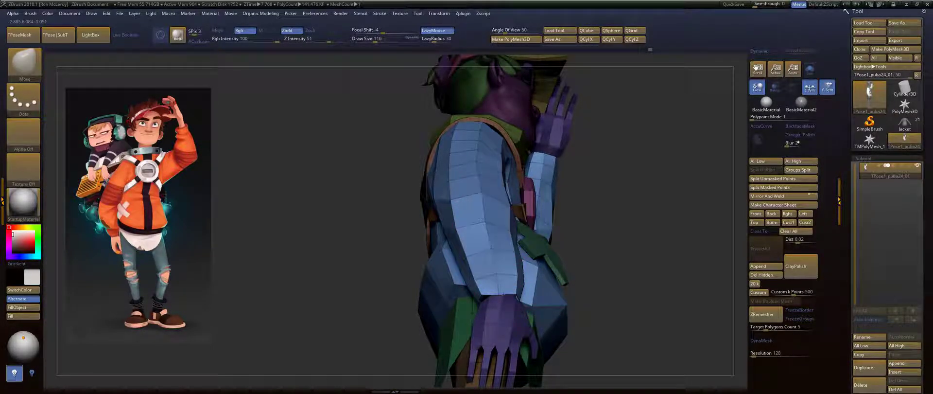
pyautogui.moveTo(607, 155); pyautogui.dragTo(486, 228)
pyautogui.press('f')
pyautogui.keyDown('alt'); pyautogui.moveTo(548, 263); pyautogui.dragTo(599, 311); pyautogui.keyUp('alt')
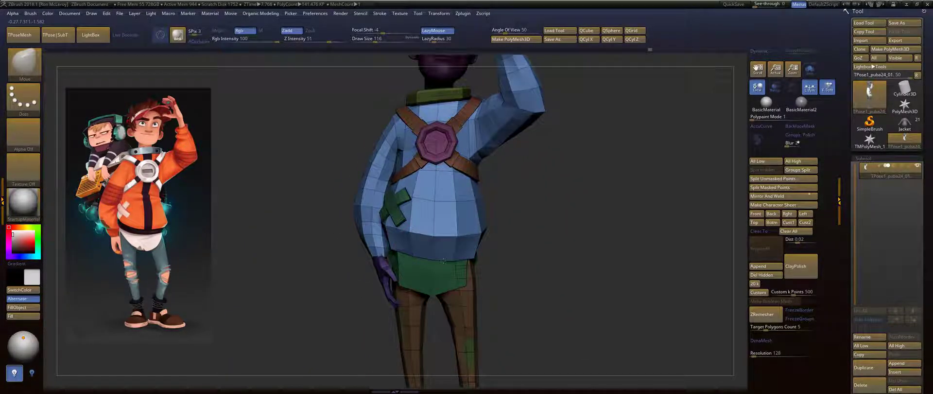
# Set the draw size to 65 and adjust the jacket's bottom hem around the hips from below.
pyautogui.moveTo(481, 254)
pyautogui.mouseDown(button='right')
pyautogui.moveTo(472, 263)
pyautogui.moveTo(501, 266)
pyautogui.moveTo(506, 252)
pyautogui.mouseUp(button='right')
pyautogui.press('s')
pyautogui.moveTo(483, 280); pyautogui.dragTo(477, 280)
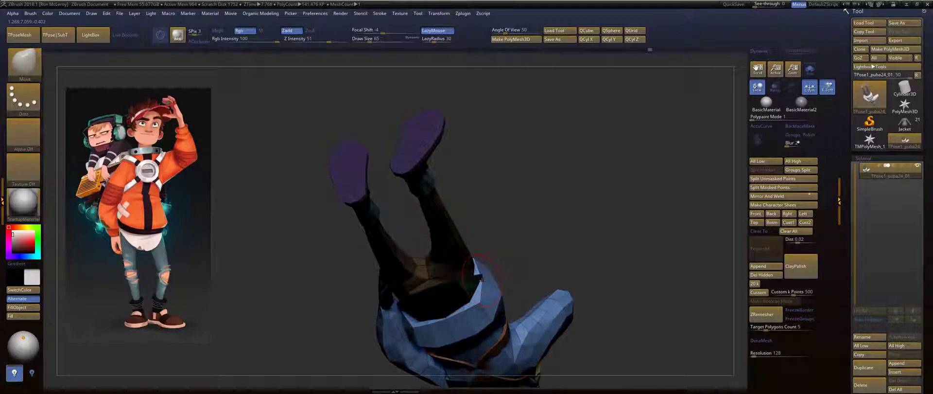
pyautogui.moveTo(514, 256)
pyautogui.mouseDown(button='right')
pyautogui.moveTo(558, 162)
pyautogui.moveTo(494, 234)
pyautogui.mouseUp(button='right')
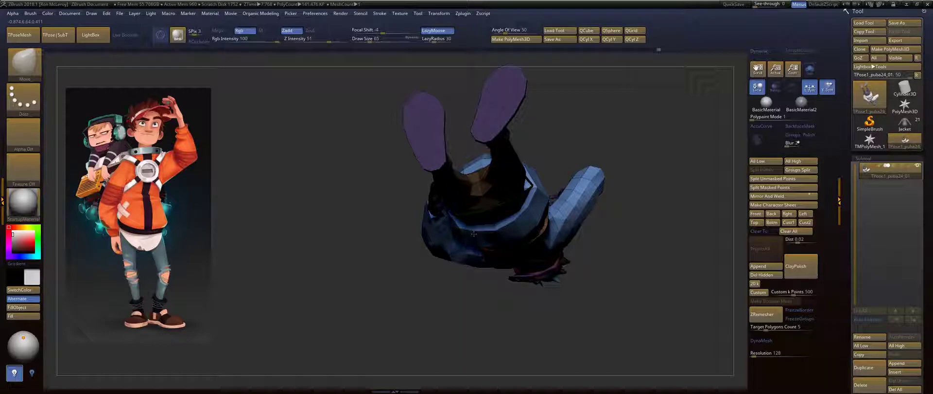
pyautogui.moveTo(608, 206); pyautogui.dragTo(657, 257)
# Reshape the jacket's lower torso in side view at draw size 145, and refine its waist from the front at draw size 97.
pyautogui.moveTo(639, 199)
pyautogui.mouseDown()
pyautogui.moveTo(632, 258)
pyautogui.moveTo(620, 204)
pyautogui.moveTo(524, 208)
pyautogui.mouseUp()
pyautogui.press('s')
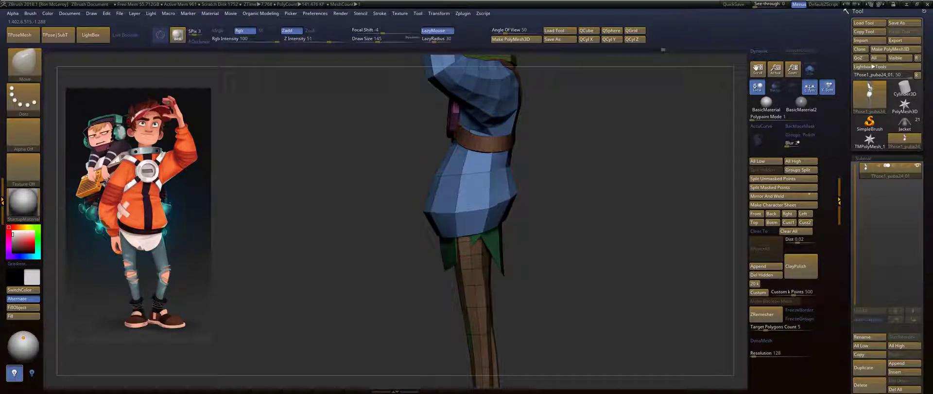
pyautogui.moveTo(564, 195); pyautogui.dragTo(681, 211)
pyautogui.press('s')
pyautogui.moveTo(469, 232); pyautogui.dragTo(464, 232)
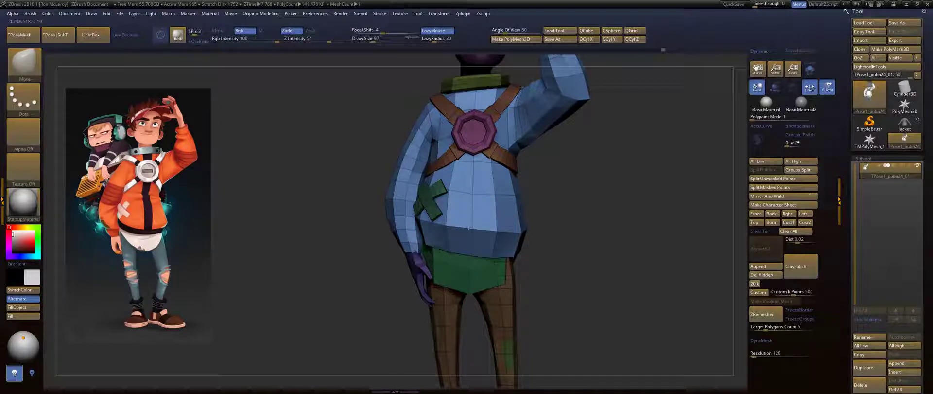
pyautogui.moveTo(568, 178)
pyautogui.keyDown('alt'); pyautogui.mouseDown()
pyautogui.moveTo(577, 225)
pyautogui.moveTo(602, 214)
pyautogui.moveTo(581, 243)
pyautogui.moveTo(589, 208)
pyautogui.moveTo(575, 196)
pyautogui.moveTo(531, 233)
pyautogui.moveTo(538, 198)
pyautogui.moveTo(552, 223)
pyautogui.moveTo(584, 205)
pyautogui.moveTo(598, 224)
pyautogui.moveTo(585, 212)
pyautogui.moveTo(579, 235)
pyautogui.moveTo(590, 177)
pyautogui.moveTo(559, 204)
pyautogui.mouseUp(); pyautogui.keyUp('alt')
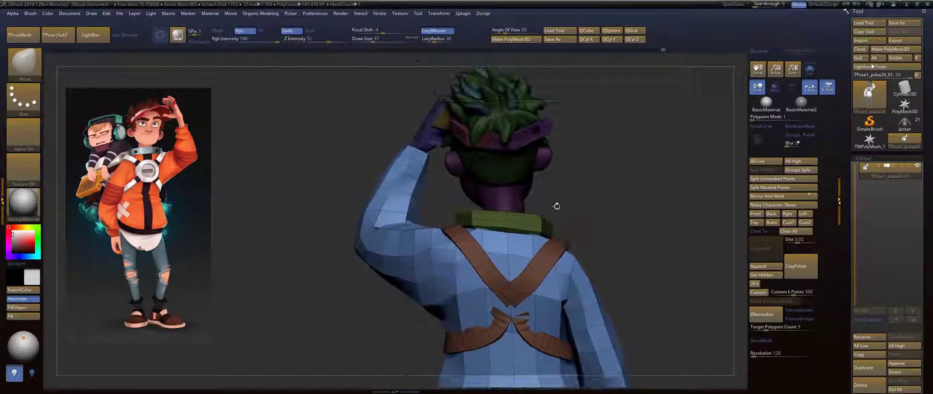
# Turn on the polyframe display and isolate the head and neck polygroup.
pyautogui.keyDown('shift'); pyautogui.moveTo(501, 191); pyautogui.dragTo(505, 199); pyautogui.keyUp('shift')
pyautogui.hotkey('shift', 'f')
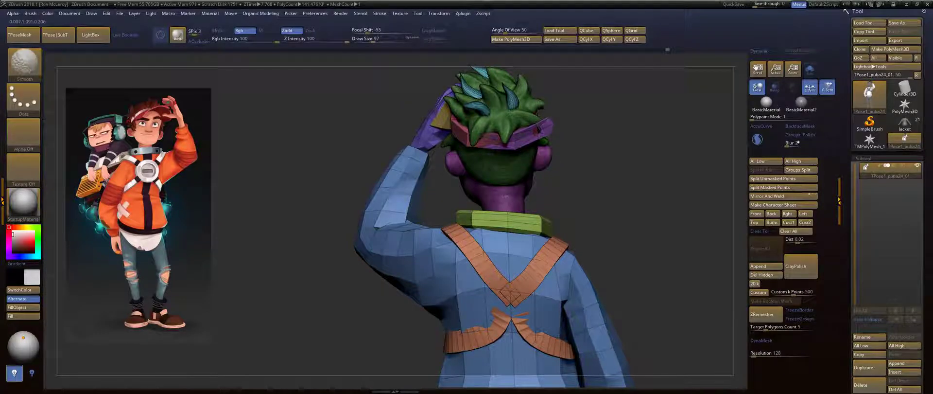
pyautogui.hotkey('ctrl', 'shift')
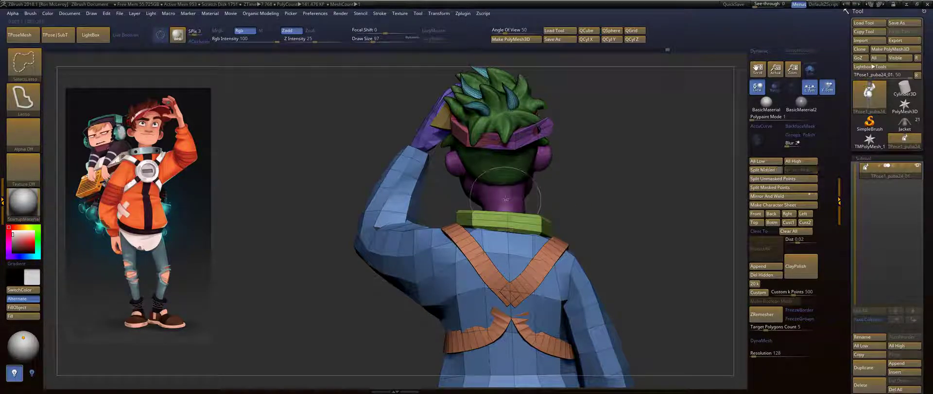
pyautogui.hotkey('ctrl', 'shift')
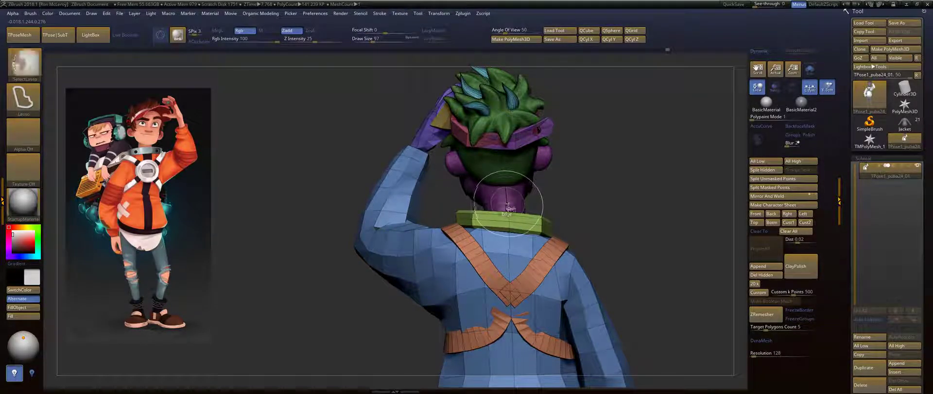
pyautogui.hotkey('ctrl', 'z')
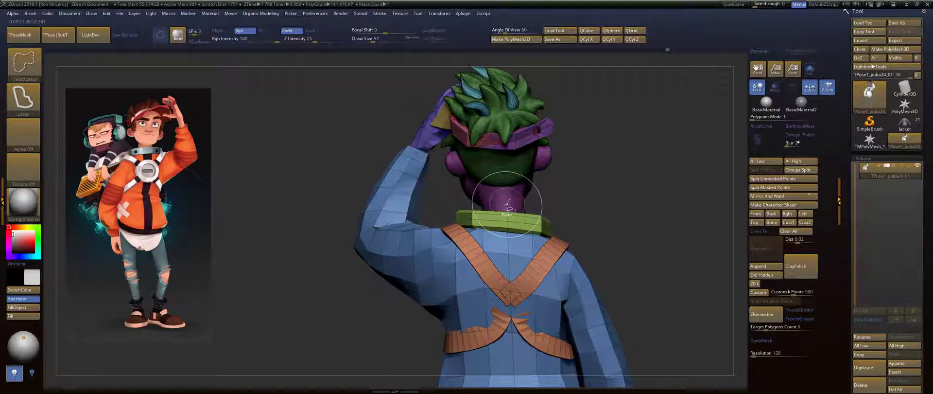
pyautogui.keyDown('ctrl'); pyautogui.keyDown('shift'); pyautogui.click(507, 202); pyautogui.keyUp('shift'); pyautogui.keyUp('ctrl')
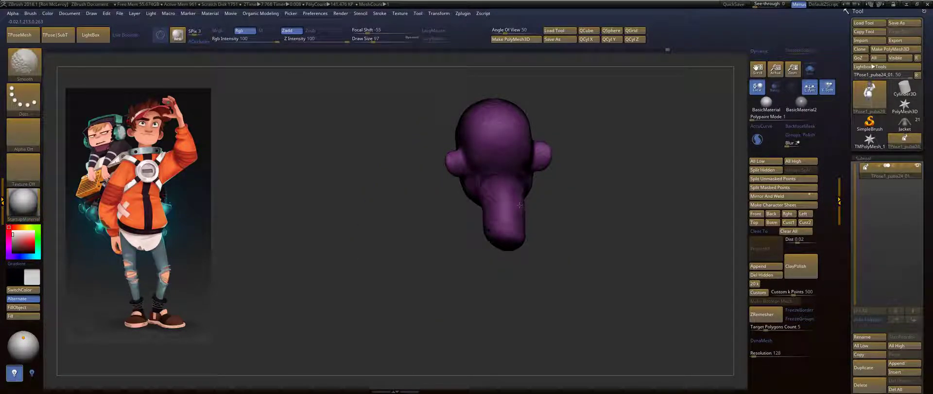
# Reshape the neck with the Move brush at draw size 158 from the front and back.
pyautogui.moveTo(541, 212)
pyautogui.mouseDown()
pyautogui.moveTo(423, 208)
pyautogui.moveTo(527, 207)
pyautogui.moveTo(548, 219)
pyautogui.moveTo(539, 233)
pyautogui.moveTo(549, 232)
pyautogui.mouseUp()
pyautogui.press('s')
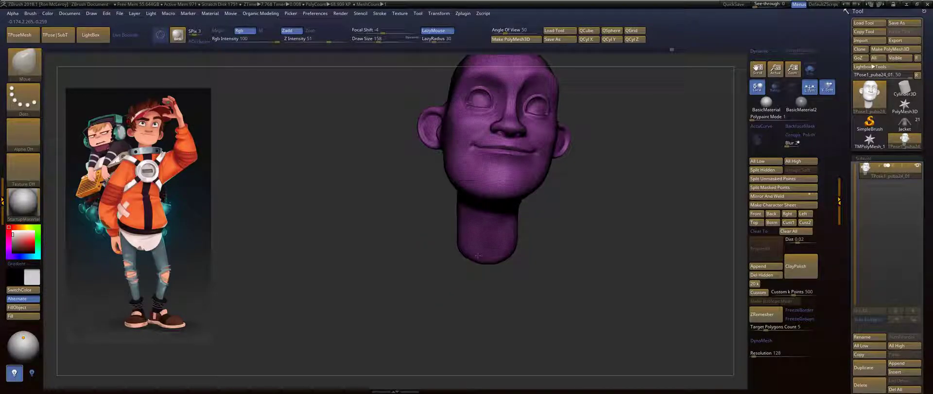
pyautogui.moveTo(536, 213); pyautogui.dragTo(448, 220)
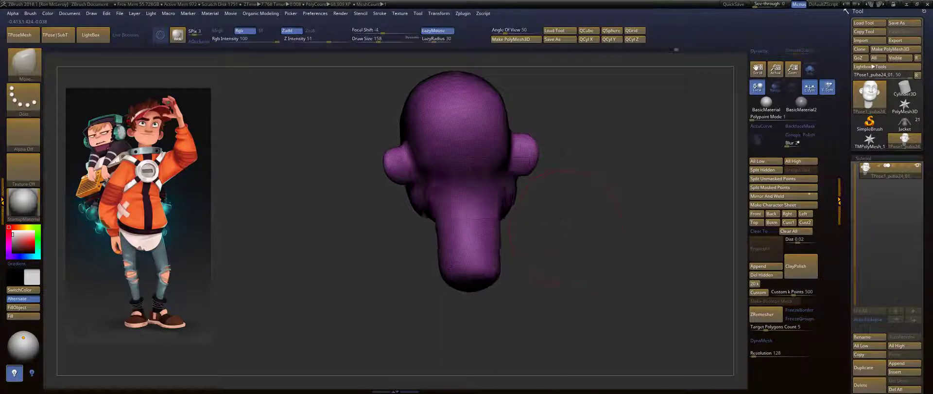
pyautogui.moveTo(573, 252); pyautogui.dragTo(491, 222)
pyautogui.moveTo(503, 226); pyautogui.dragTo(588, 246)
pyautogui.moveTo(436, 287)
pyautogui.mouseDown()
pyautogui.moveTo(564, 267)
pyautogui.moveTo(569, 220)
pyautogui.moveTo(540, 213)
pyautogui.mouseUp()
# Set the draw size to 116 and refine the neck's base from below and the side, undoing the last change.
pyautogui.press('s')
pyautogui.moveTo(472, 238); pyautogui.dragTo(471, 238)
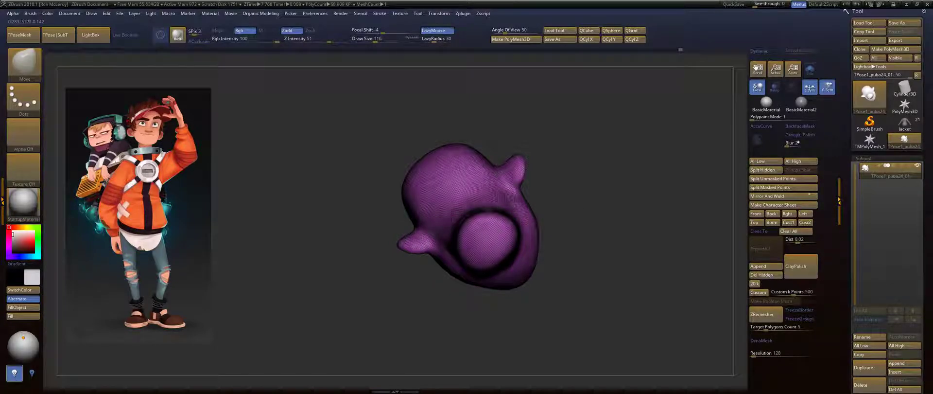
pyautogui.moveTo(564, 214)
pyautogui.mouseDown()
pyautogui.moveTo(549, 253)
pyautogui.moveTo(496, 273)
pyautogui.mouseUp()
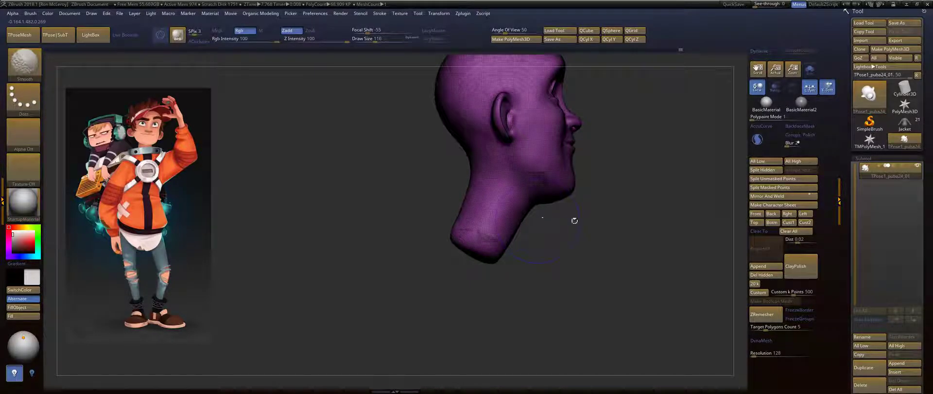
pyautogui.moveTo(543, 217)
pyautogui.mouseDown()
pyautogui.moveTo(496, 235)
pyautogui.moveTo(507, 223)
pyautogui.mouseUp()
pyautogui.hotkey('ctrl', 'z')
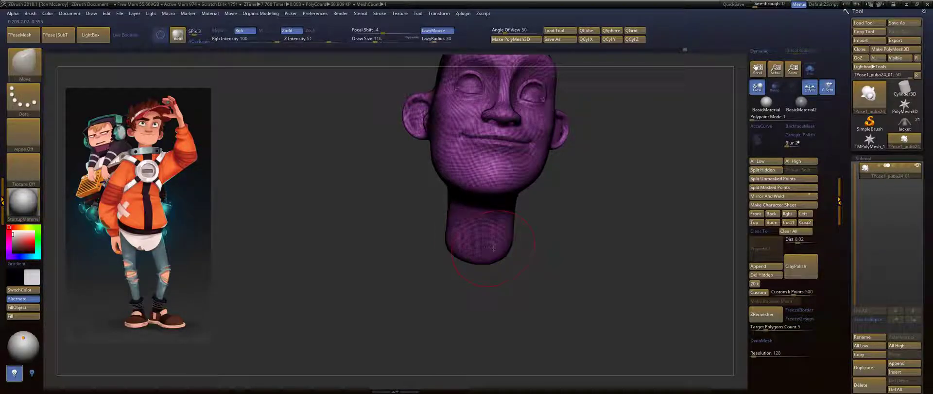
# Soften the front and sides of the neck with the FormSoft brush at draw size 116, and smooth the surface.
pyautogui.press('b')
pyautogui.press('f')
pyautogui.press('s')
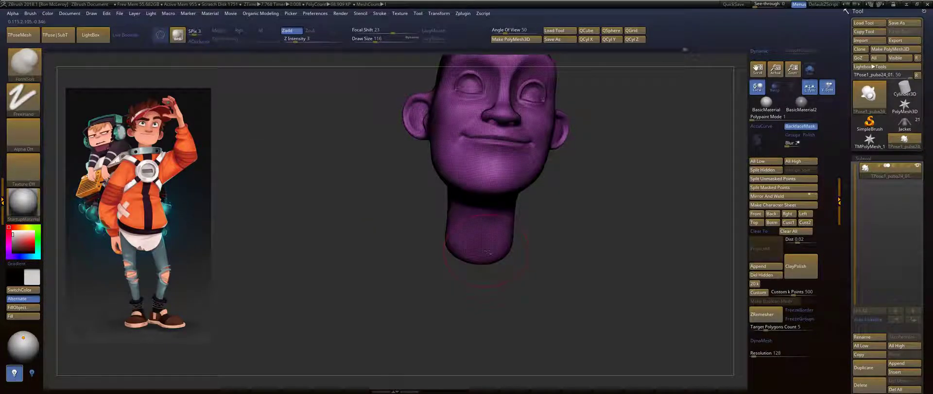
pyautogui.press('shift')
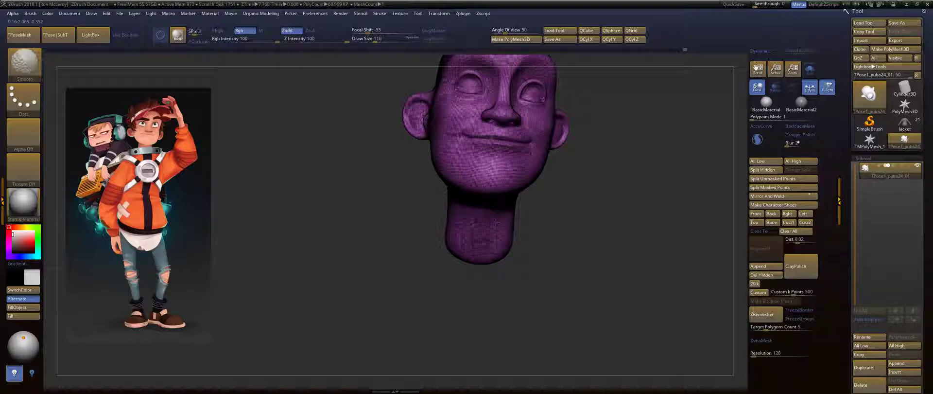
pyautogui.moveTo(514, 237)
pyautogui.mouseDown()
pyautogui.moveTo(552, 201)
pyautogui.moveTo(524, 207)
pyautogui.mouseUp()
pyautogui.press('shift')
pyautogui.moveTo(627, 213); pyautogui.dragTo(558, 238)
pyautogui.press('shift')
pyautogui.press('shift')
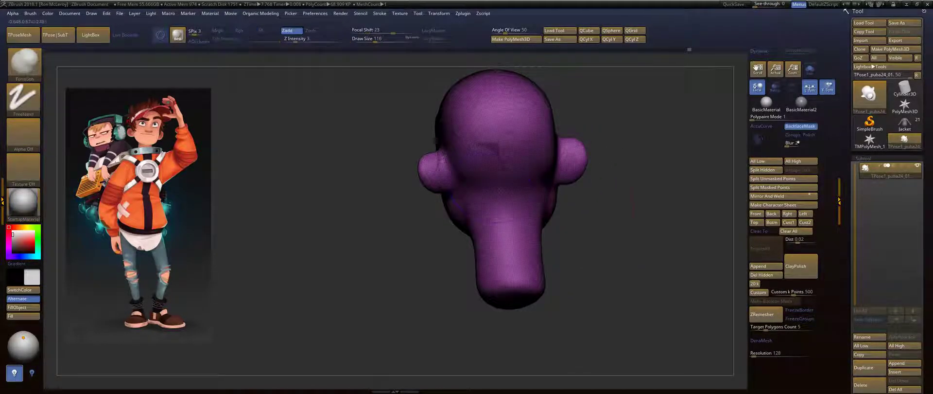
# Set the FormSoft draw size to 207 and build up the neck below the skull.
pyautogui.press('s')
pyautogui.moveTo(497, 188); pyautogui.dragTo(512, 188)
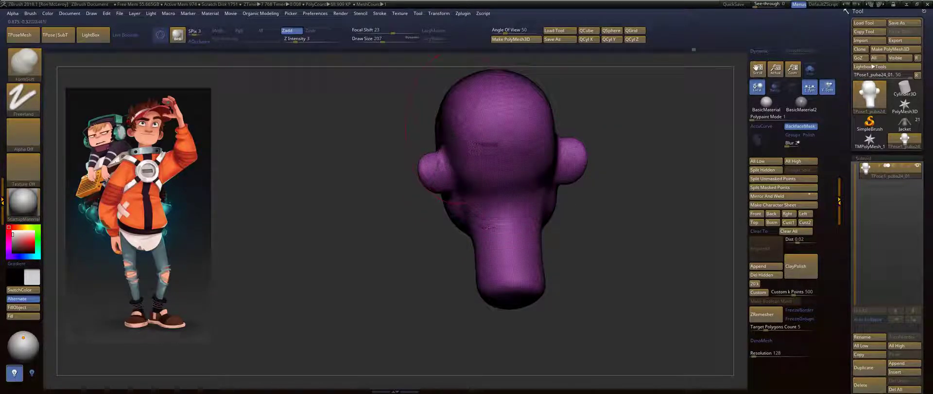
pyautogui.moveTo(627, 206); pyautogui.dragTo(442, 199)
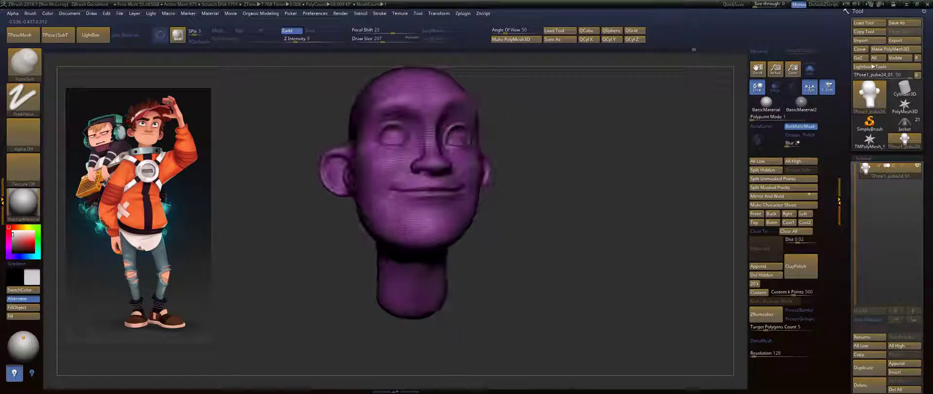
pyautogui.moveTo(588, 146); pyautogui.dragTo(562, 136)
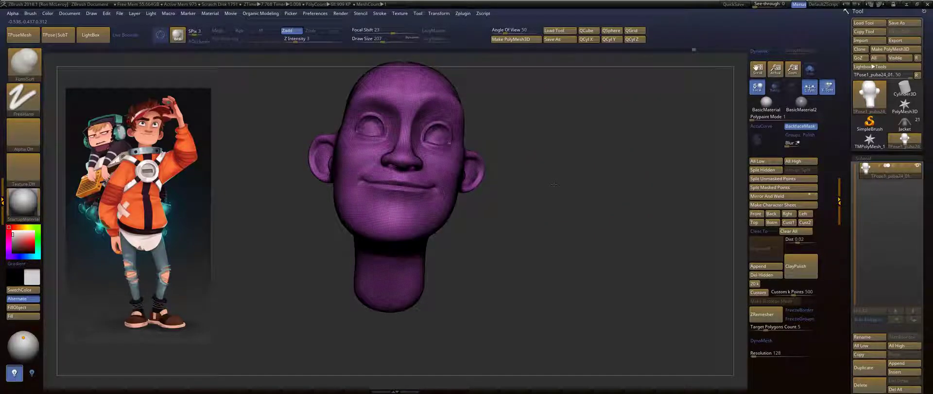
# Switch to the Move brush at draw size 167 and adjust the neck's profile and width beneath the jaw.
pyautogui.press('b')
pyautogui.press('m')
pyautogui.press('v')
pyautogui.moveTo(520, 221); pyautogui.dragTo(583, 225)
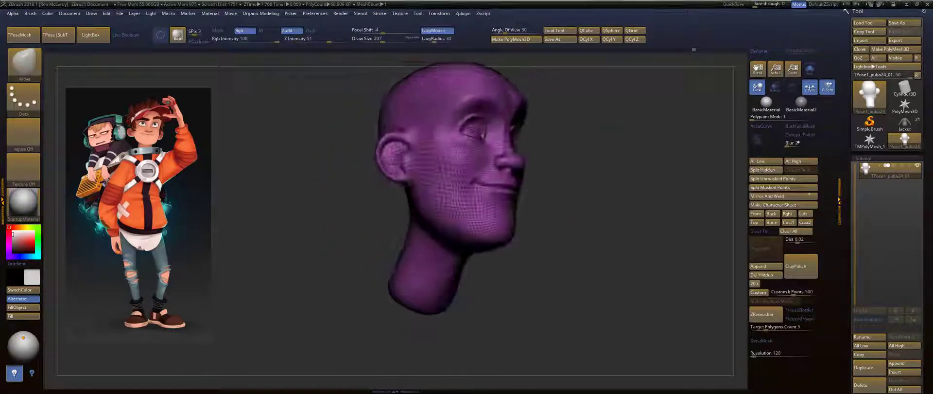
pyautogui.press('s')
pyautogui.moveTo(440, 225); pyautogui.dragTo(435, 225)
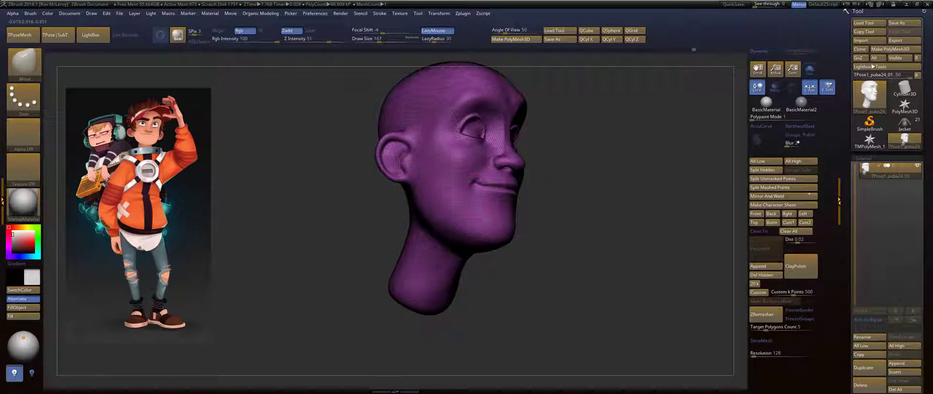
pyautogui.moveTo(570, 202); pyautogui.dragTo(521, 204)
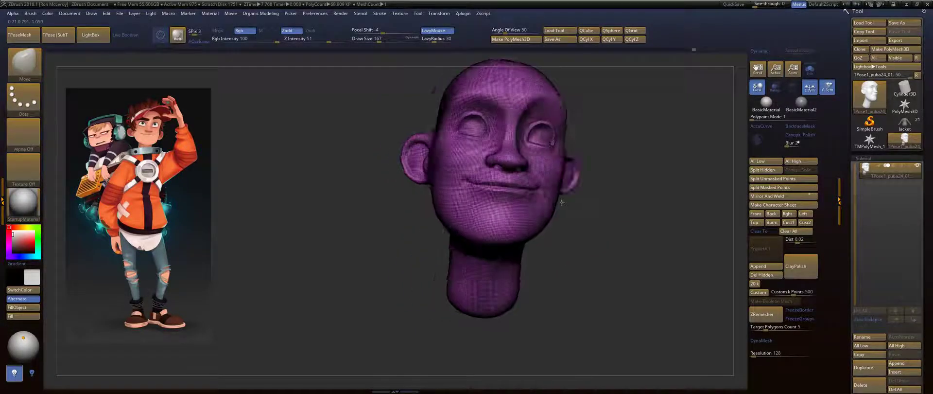
pyautogui.moveTo(621, 215)
pyautogui.mouseDown()
pyautogui.moveTo(595, 182)
pyautogui.moveTo(569, 188)
pyautogui.moveTo(610, 199)
pyautogui.mouseUp()
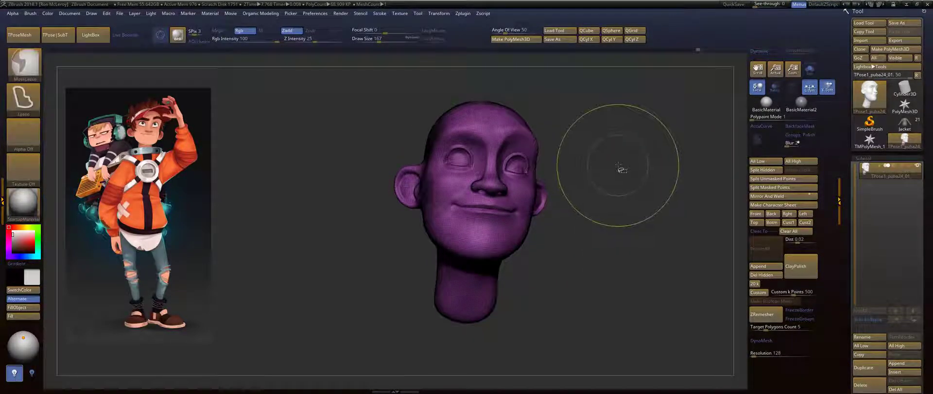
# Unhide the whole character and turn off the polyframe display.
pyautogui.keyDown('ctrl'); pyautogui.keyDown('shift'); pyautogui.click(617, 163); pyautogui.keyUp('shift'); pyautogui.keyUp('ctrl')
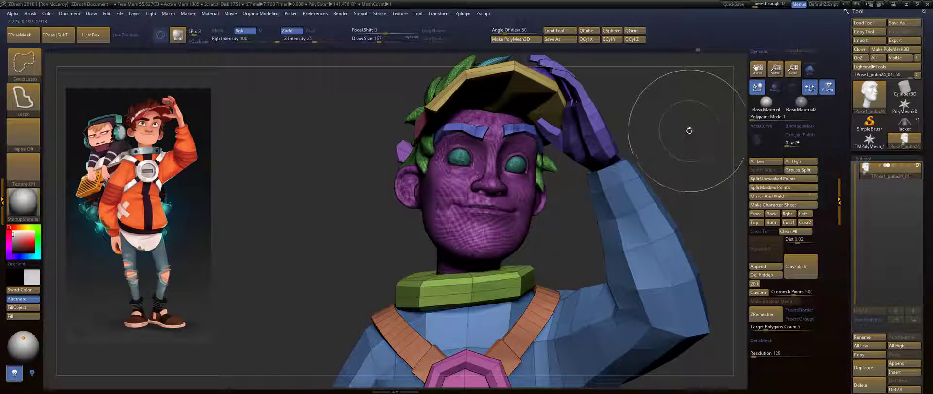
pyautogui.press('f')
pyautogui.hotkey('shift', 'f')
# Adjust the back of the collar around the neck with the Move Topological brush at draw size 167.
pyautogui.moveTo(557, 169); pyautogui.dragTo(600, 191)
pyautogui.moveTo(540, 191); pyautogui.dragTo(610, 238)
pyautogui.moveTo(613, 150)
pyautogui.keyDown('alt'); pyautogui.mouseDown()
pyautogui.moveTo(591, 173)
pyautogui.moveTo(608, 192)
pyautogui.moveTo(591, 223)
pyautogui.mouseUp(); pyautogui.keyUp('alt')
pyautogui.press('b')
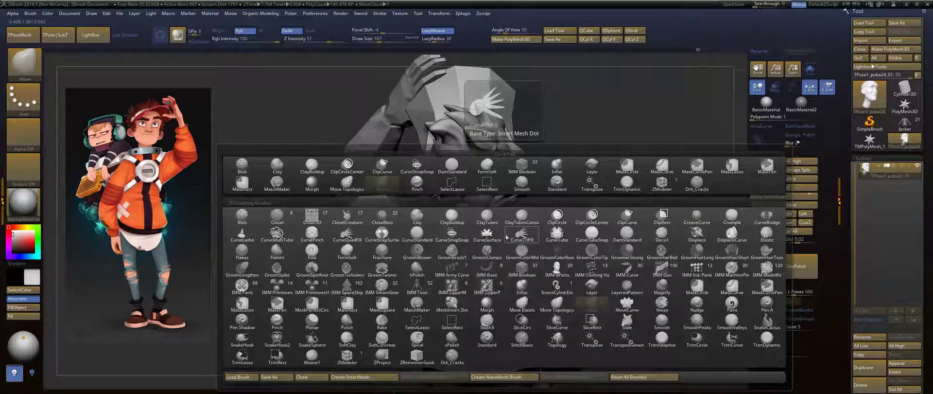
pyautogui.press('m')
pyautogui.press('t')
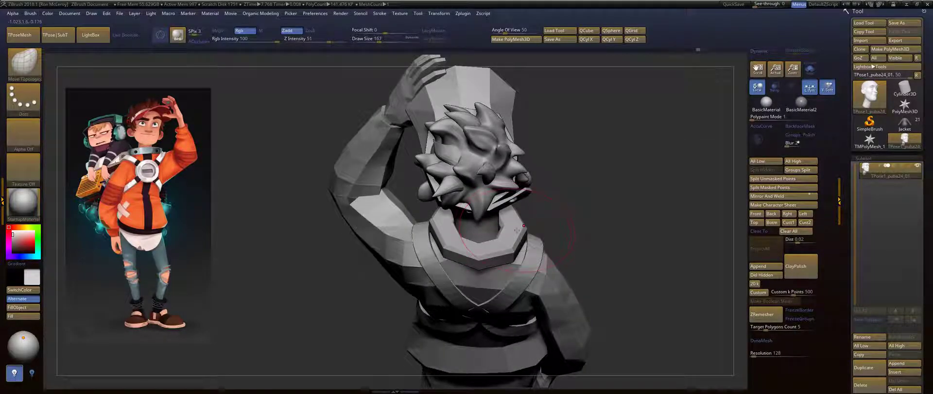
pyautogui.moveTo(550, 204); pyautogui.dragTo(513, 211)
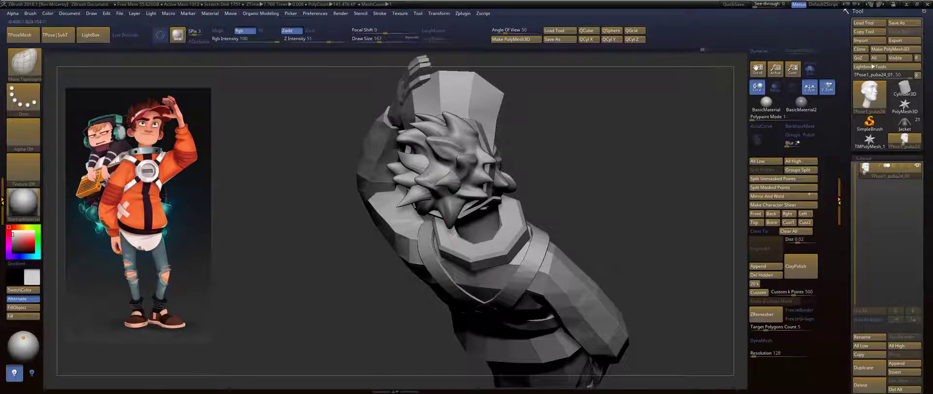
pyautogui.moveTo(586, 187); pyautogui.dragTo(469, 223)
# Reposition the collar's front and sides around the neck with the Move Topological brush in front and side views.
pyautogui.press('b')
pyautogui.press('m')
pyautogui.press('t')
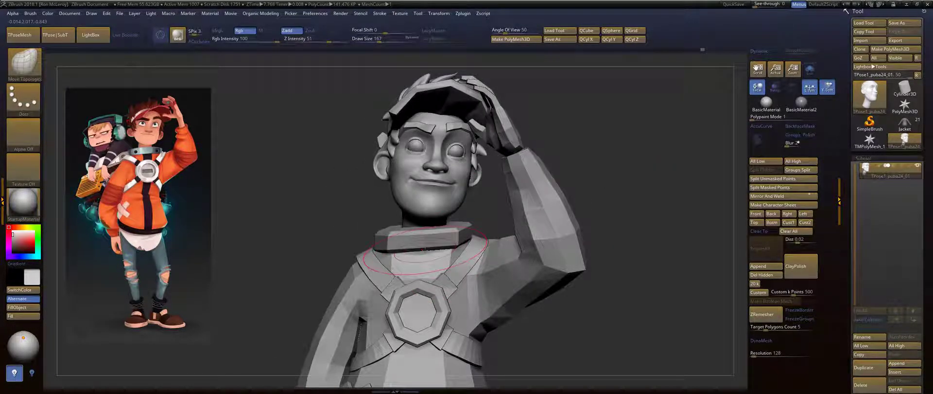
pyautogui.moveTo(422, 249); pyautogui.dragTo(426, 253)
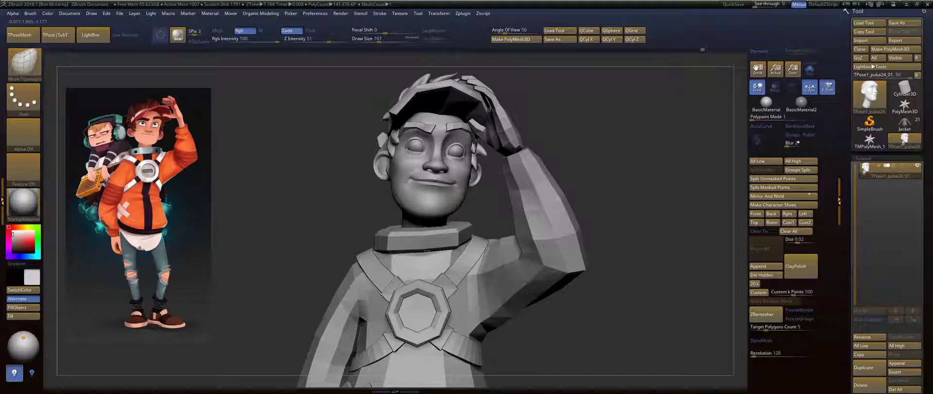
pyautogui.moveTo(602, 167); pyautogui.dragTo(448, 214)
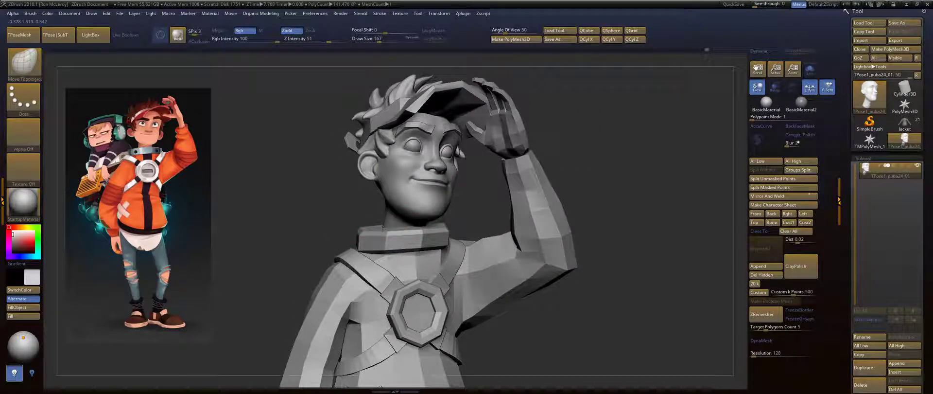
pyautogui.moveTo(604, 175); pyautogui.dragTo(550, 187)
pyautogui.keyDown('alt'); pyautogui.moveTo(578, 223); pyautogui.dragTo(597, 161); pyautogui.keyUp('alt')
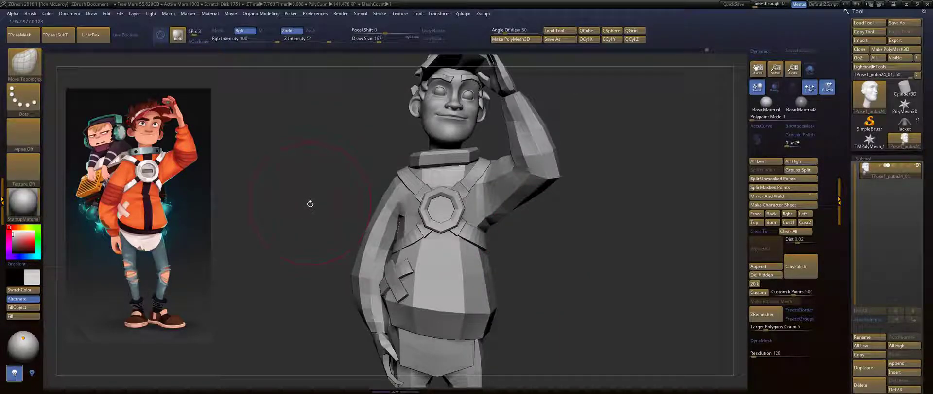
pyautogui.moveTo(310, 204)
pyautogui.mouseDown()
pyautogui.moveTo(563, 186)
pyautogui.moveTo(562, 219)
pyautogui.moveTo(625, 251)
pyautogui.mouseUp()
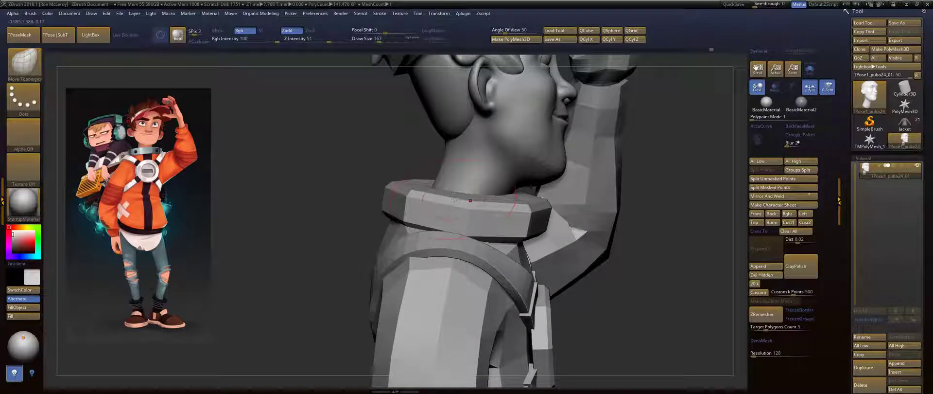
pyautogui.moveTo(668, 285); pyautogui.dragTo(518, 274)
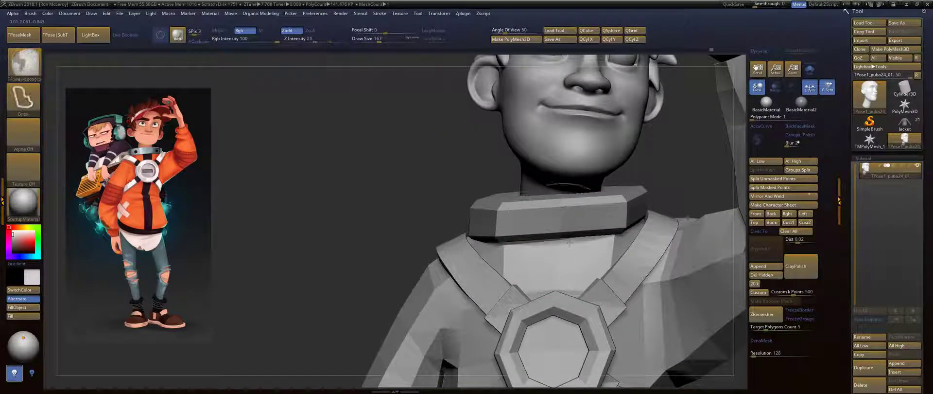
# Set the Move Topological brush to draw size 101 and reshape the trouser cuff above the character's boot.
pyautogui.press('f')
pyautogui.keyDown('alt'); pyautogui.moveTo(527, 169); pyautogui.dragTo(555, 174); pyautogui.keyUp('alt')
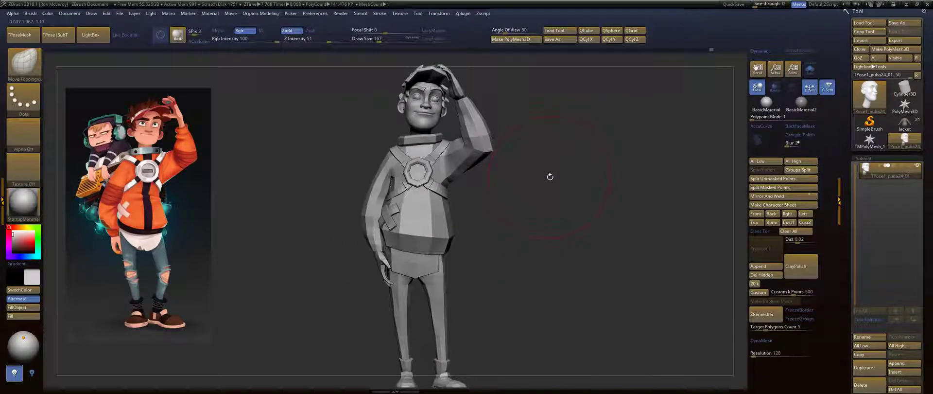
pyautogui.keyDown('alt'); pyautogui.moveTo(521, 274); pyautogui.dragTo(541, 180); pyautogui.keyUp('alt')
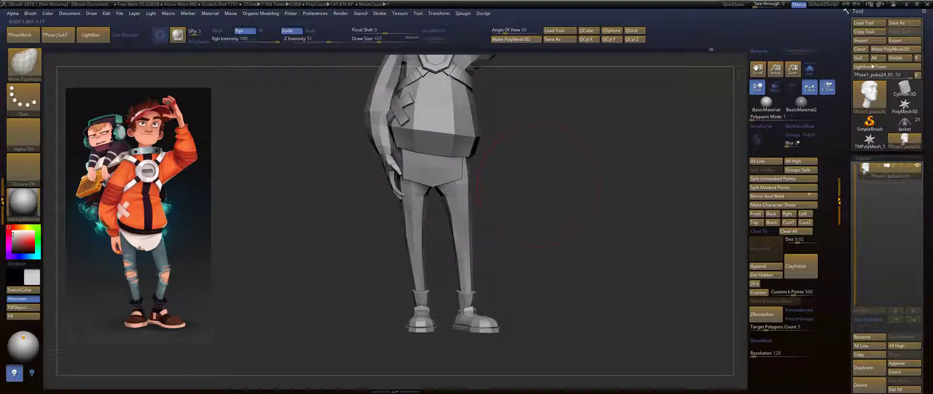
pyautogui.keyDown('alt'); pyautogui.moveTo(537, 216); pyautogui.dragTo(534, 152); pyautogui.keyUp('alt')
pyautogui.keyDown('alt'); pyautogui.moveTo(544, 191); pyautogui.dragTo(552, 178); pyautogui.keyUp('alt')
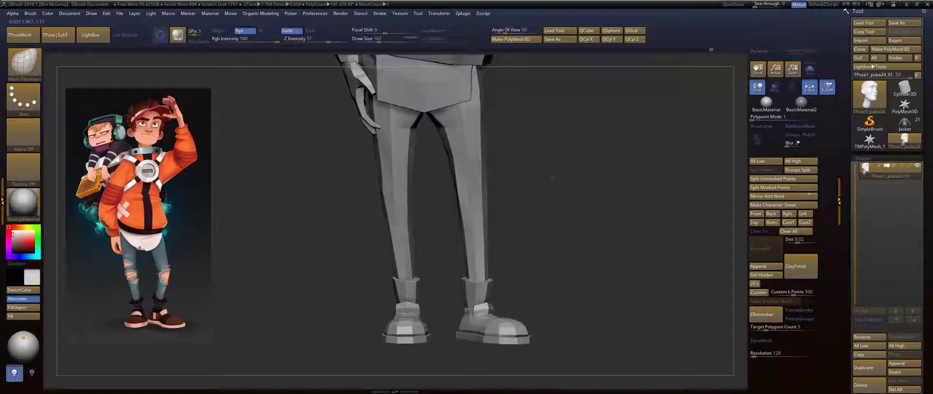
pyautogui.keyDown('alt'); pyautogui.moveTo(548, 213); pyautogui.dragTo(588, 159); pyautogui.keyUp('alt')
pyautogui.keyDown('alt'); pyautogui.moveTo(588, 158); pyautogui.dragTo(591, 206, button='right'); pyautogui.keyUp('alt')
pyautogui.keyDown('alt'); pyautogui.moveTo(591, 206); pyautogui.dragTo(574, 73); pyautogui.keyUp('alt')
pyautogui.moveTo(630, 150); pyautogui.dragTo(588, 157)
pyautogui.press('b')
pyautogui.press('m')
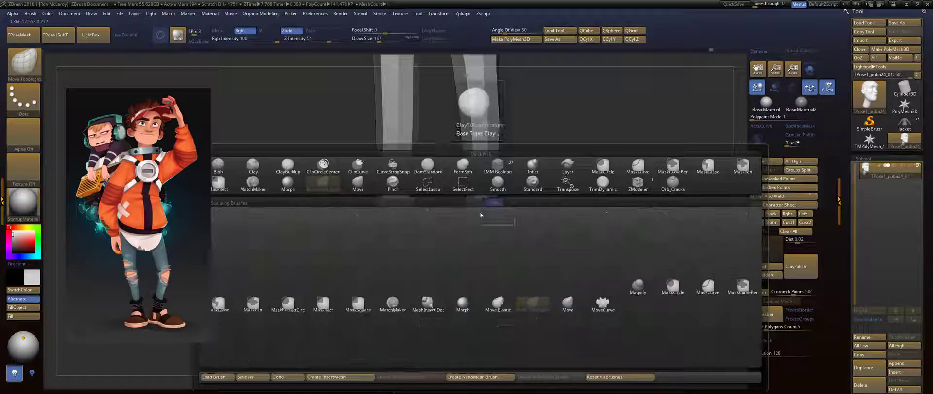
pyautogui.press('t')
pyautogui.press('s')
pyautogui.moveTo(482, 206); pyautogui.dragTo(491, 193)
pyautogui.moveTo(556, 171); pyautogui.dragTo(627, 170)
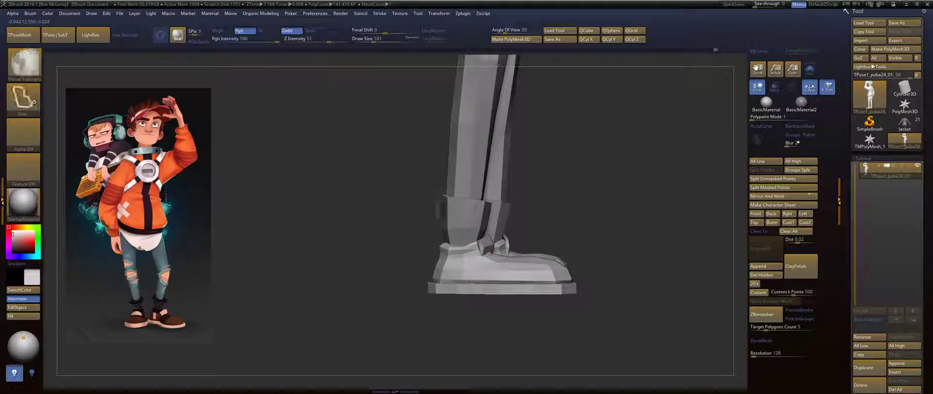
pyautogui.moveTo(558, 169); pyautogui.dragTo(525, 170)
pyautogui.moveTo(455, 197); pyautogui.dragTo(460, 199)
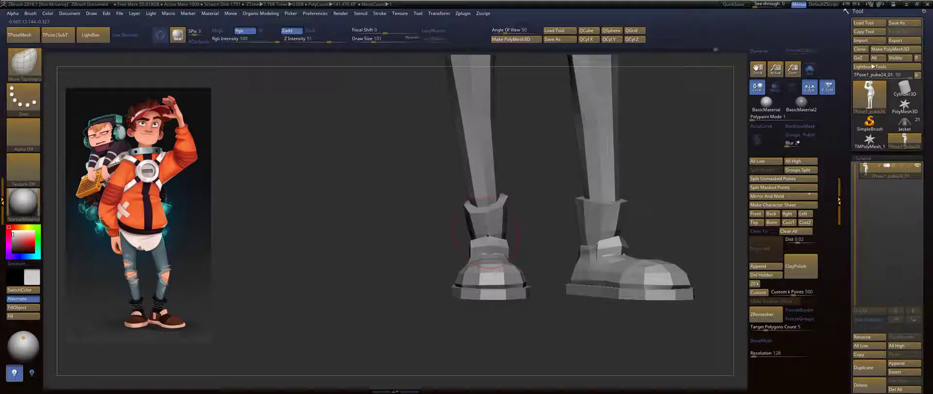
# Refine and smooth the trouser cuffs around both ankles with the Move Topological brush from the front, side and back.
pyautogui.moveTo(423, 211); pyautogui.dragTo(540, 173, button='right')
pyautogui.moveTo(595, 176); pyautogui.dragTo(545, 182, button='right')
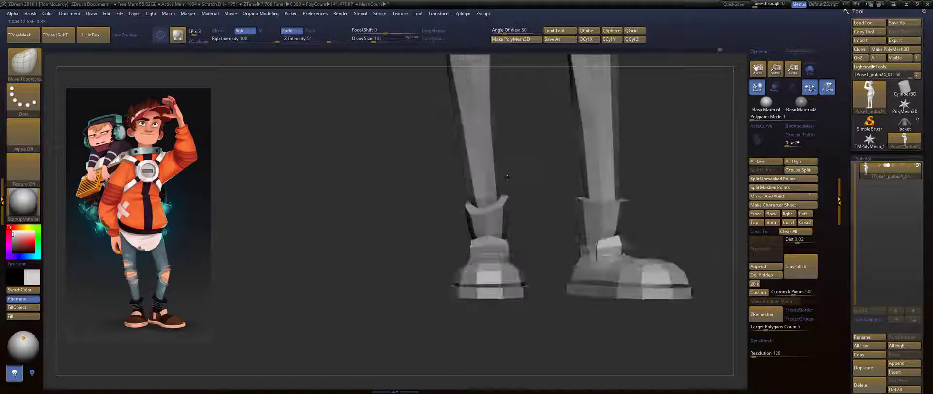
pyautogui.moveTo(661, 168); pyautogui.dragTo(523, 196, button='right')
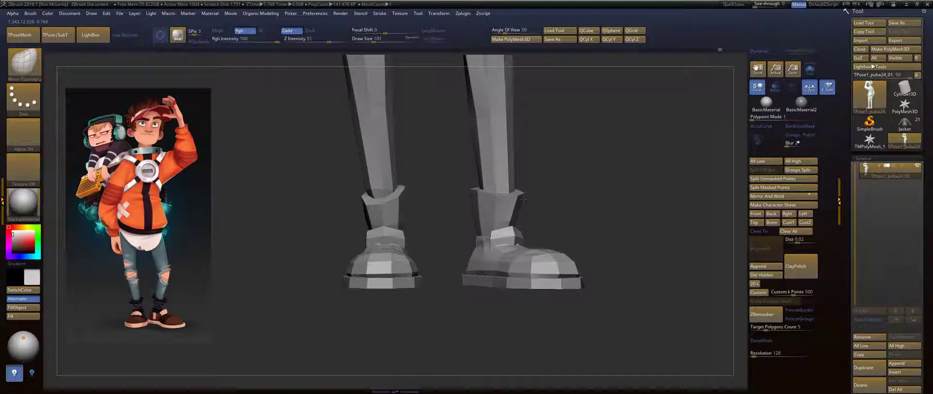
pyautogui.moveTo(552, 174); pyautogui.dragTo(479, 189, button='right')
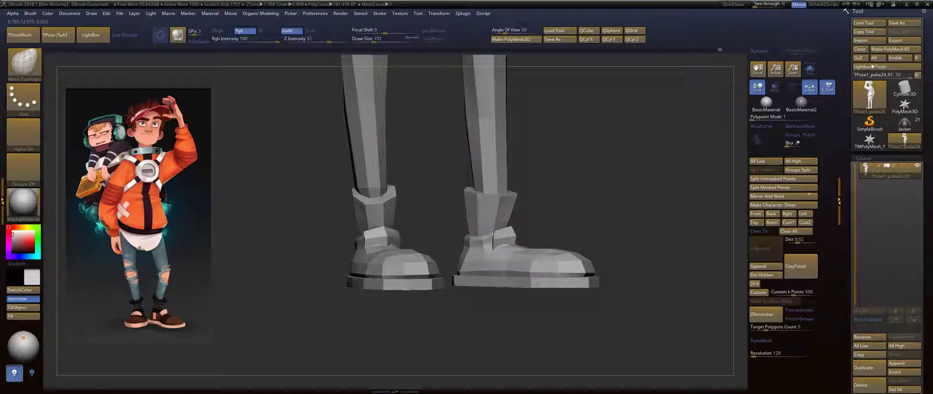
pyautogui.moveTo(474, 205)
pyautogui.mouseDown(button='right')
pyautogui.moveTo(534, 146)
pyautogui.moveTo(560, 176)
pyautogui.moveTo(534, 194)
pyautogui.moveTo(496, 180)
pyautogui.mouseUp(button='right')
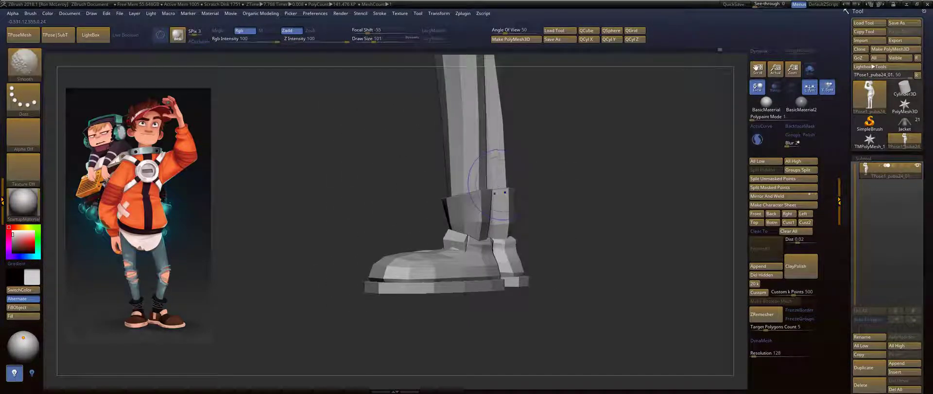
pyautogui.moveTo(478, 194); pyautogui.dragTo(482, 196)
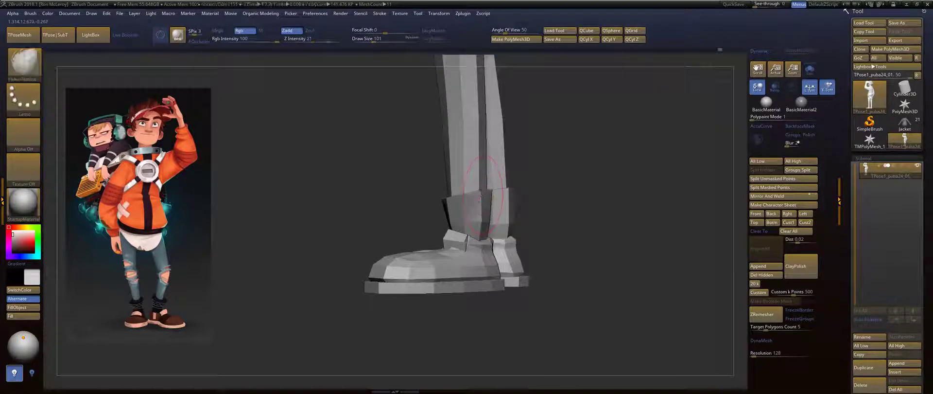
pyautogui.moveTo(540, 196); pyautogui.dragTo(491, 195, button='right')
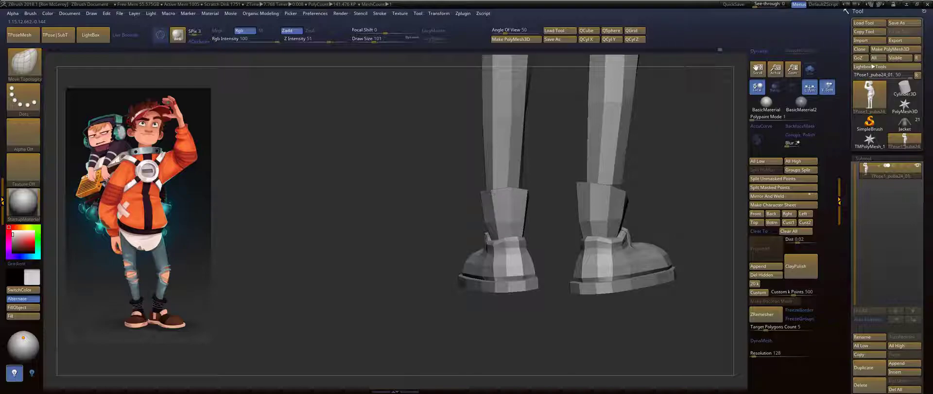
pyautogui.hotkey('ctrl', 'shift')
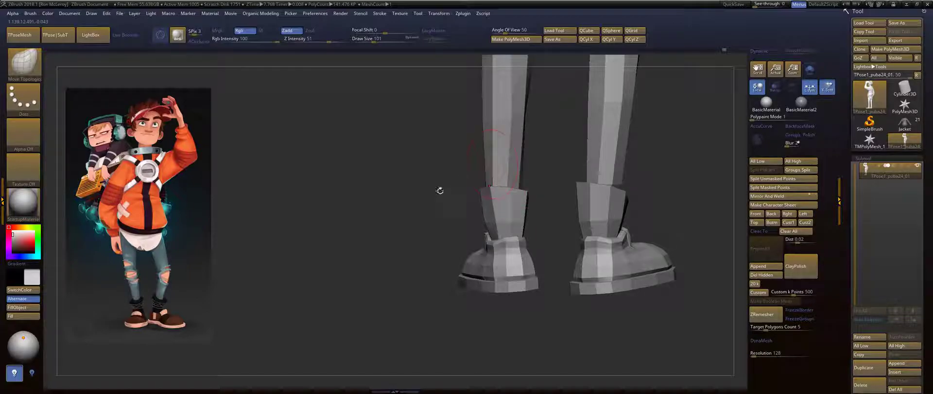
pyautogui.moveTo(427, 197); pyautogui.dragTo(499, 191)
# Reshape the character's left leg around the knee and calf with the Move brush at draw sizes 239 and 149.
pyautogui.press('f')
pyautogui.keyDown('alt'); pyautogui.moveTo(546, 264); pyautogui.dragTo(568, 239); pyautogui.keyUp('alt')
pyautogui.moveTo(567, 194)
pyautogui.keyDown('alt'); pyautogui.mouseDown()
pyautogui.moveTo(585, 215)
pyautogui.moveTo(581, 207)
pyautogui.mouseUp(); pyautogui.keyUp('alt')
pyautogui.press('s')
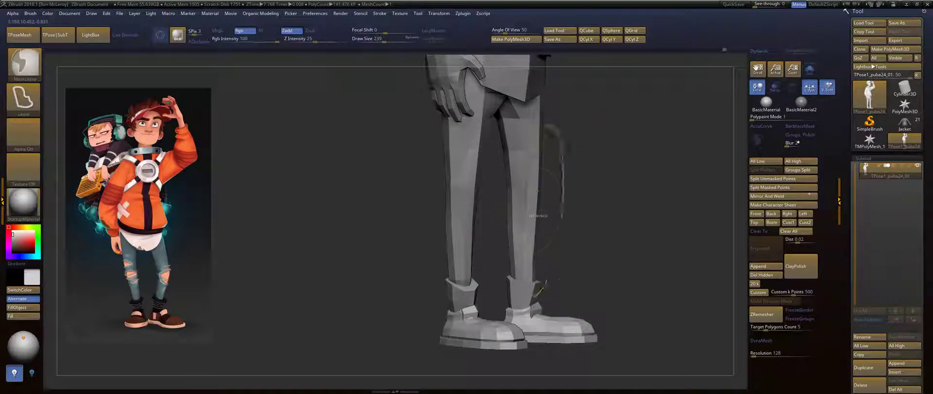
pyautogui.press('b')
pyautogui.press('m')
pyautogui.press('v')
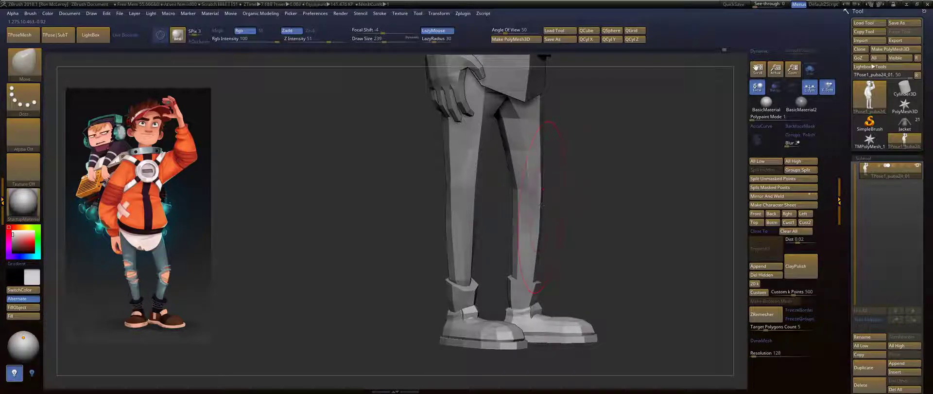
pyautogui.press('s')
pyautogui.moveTo(540, 199)
pyautogui.mouseDown()
pyautogui.moveTo(532, 198)
pyautogui.moveTo(554, 204)
pyautogui.moveTo(489, 214)
pyautogui.moveTo(495, 227)
pyautogui.mouseUp()
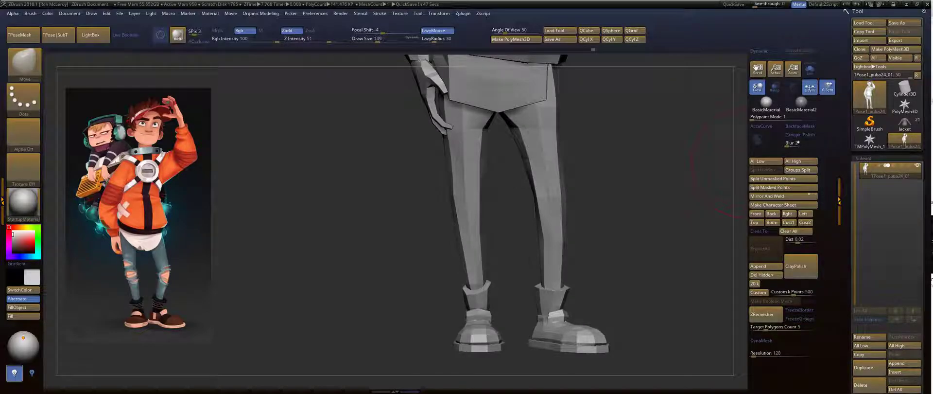
# Smooth the back of the upper legs and adjust the outer thigh contour with the Move brush.
pyautogui.moveTo(436, 259)
pyautogui.mouseDown()
pyautogui.moveTo(400, 258)
pyautogui.moveTo(478, 236)
pyautogui.mouseUp()
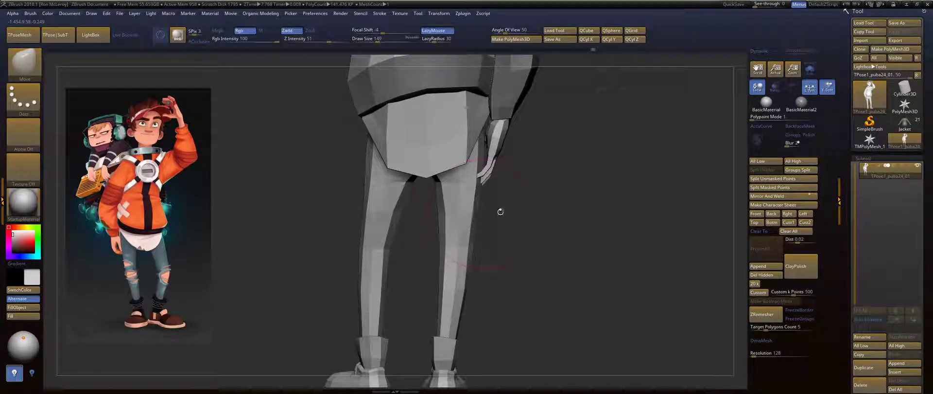
pyautogui.keyDown('alt'); pyautogui.moveTo(522, 211); pyautogui.dragTo(583, 249); pyautogui.keyUp('alt')
pyautogui.keyDown('shift'); pyautogui.moveTo(412, 182); pyautogui.dragTo(406, 187); pyautogui.keyUp('shift')
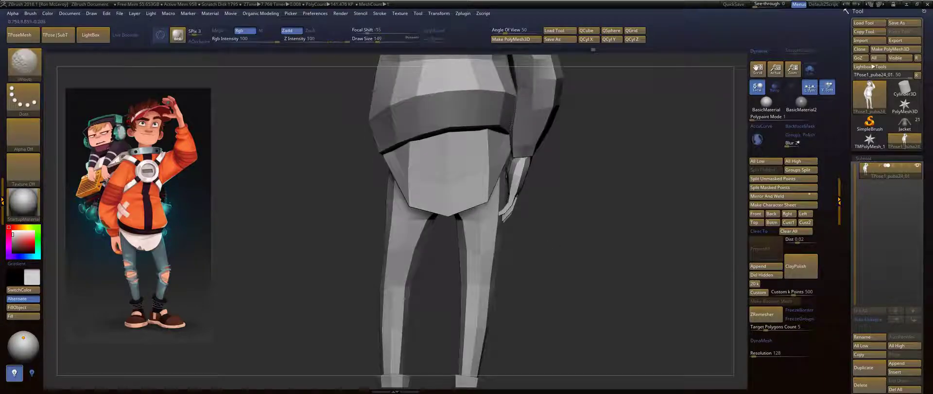
pyautogui.moveTo(390, 228); pyautogui.dragTo(380, 230)
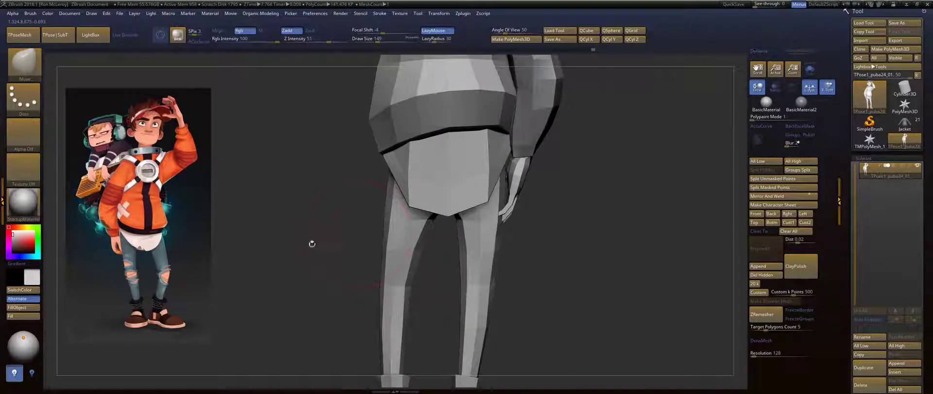
pyautogui.moveTo(312, 243); pyautogui.dragTo(177, 246)
# Adjust the knees and lower legs with the Move brush at draw size 149 in front, back and side views.
pyautogui.keyDown('alt'); pyautogui.moveTo(462, 262); pyautogui.dragTo(462, 282); pyautogui.keyUp('alt')
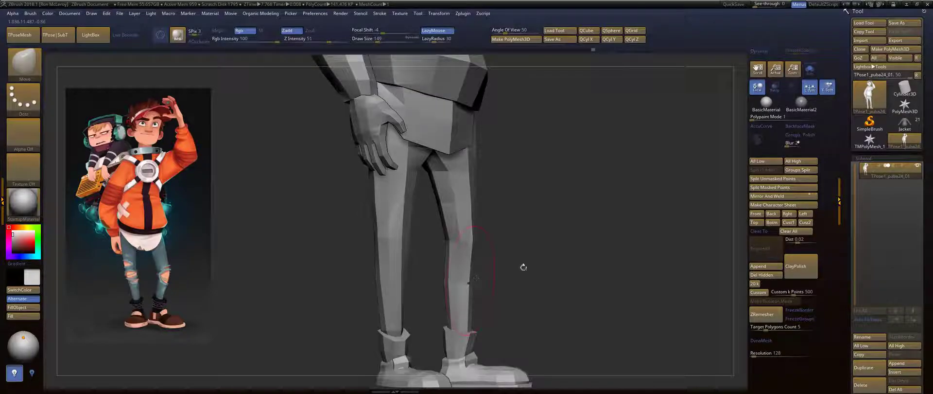
pyautogui.moveTo(523, 267); pyautogui.dragTo(465, 285)
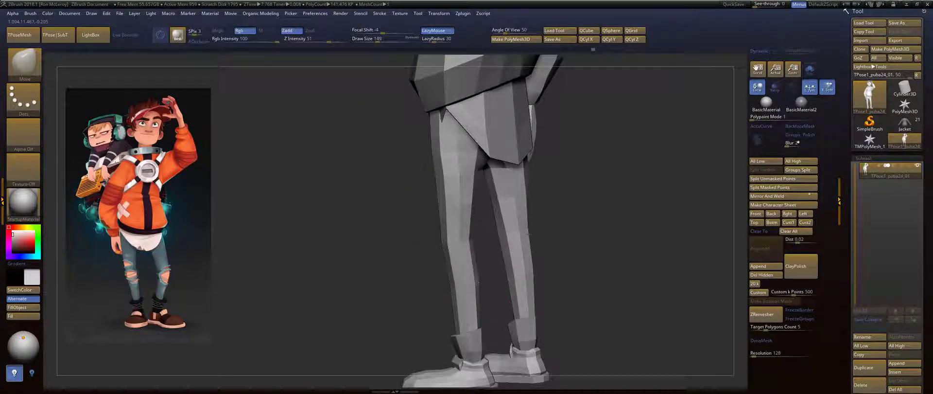
pyautogui.moveTo(566, 249); pyautogui.dragTo(627, 244)
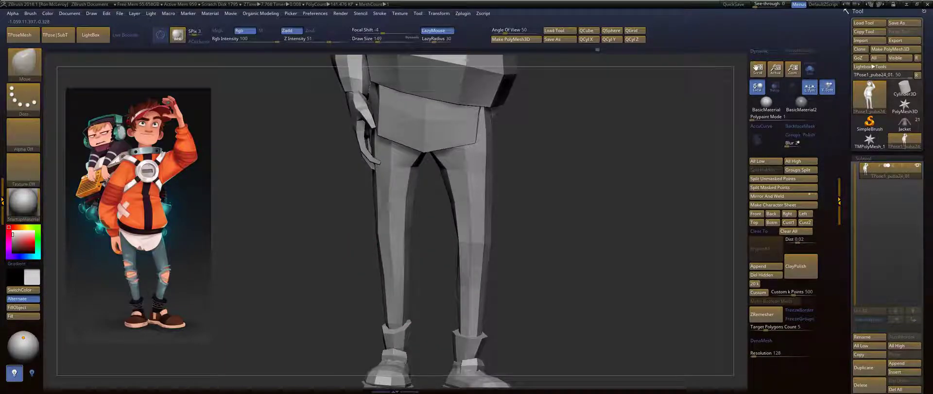
pyautogui.moveTo(344, 282); pyautogui.dragTo(382, 285)
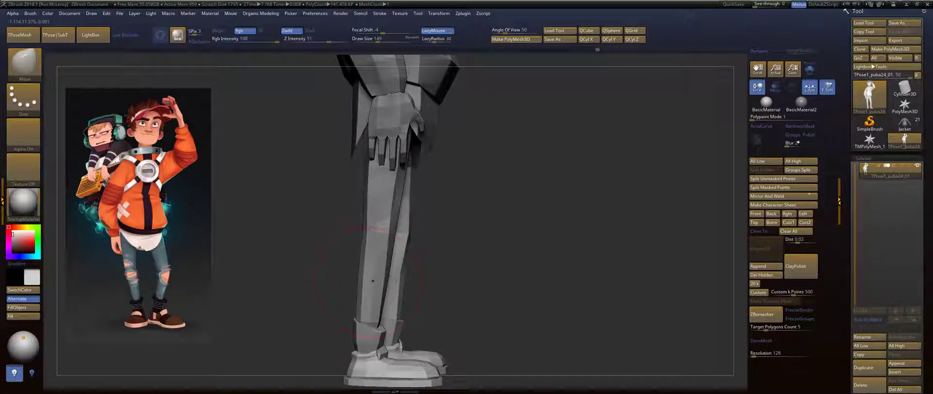
pyautogui.moveTo(373, 280); pyautogui.dragTo(428, 271, button='right')
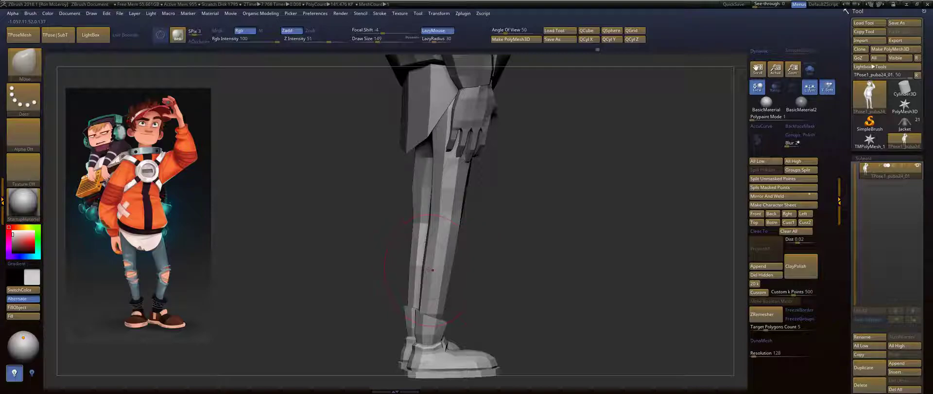
pyautogui.moveTo(429, 270); pyautogui.dragTo(422, 271)
# Refine the outer contour of the character's right shin with the Move brush at draw size 74.
pyautogui.moveTo(422, 274)
pyautogui.mouseDown(button='right')
pyautogui.moveTo(475, 242)
pyautogui.moveTo(624, 206)
pyautogui.mouseUp(button='right')
pyautogui.press('s')
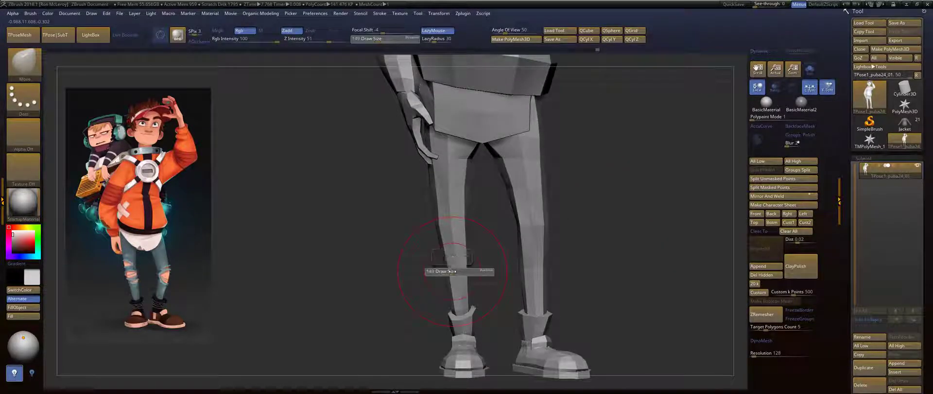
pyautogui.moveTo(453, 271); pyautogui.dragTo(446, 271)
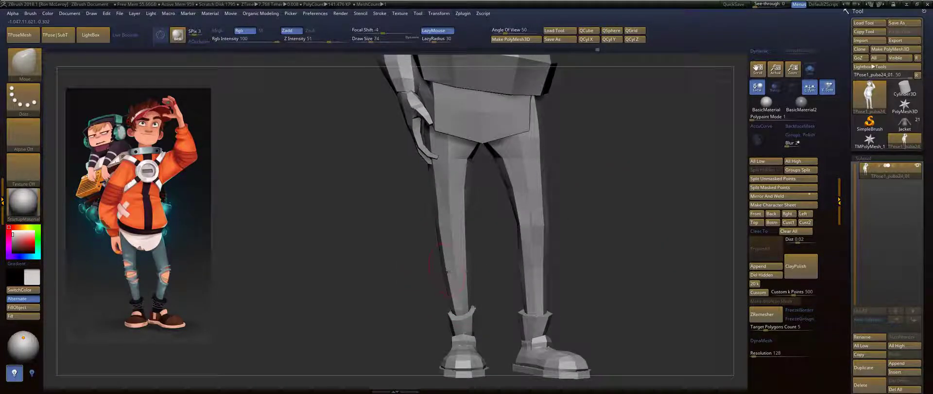
# Adjust the torso and jacket silhouette in side and front views with the Move brush at draw size 132.
pyautogui.keyDown('ctrl'); pyautogui.moveTo(554, 272); pyautogui.dragTo(562, 253, button='right'); pyautogui.keyUp('ctrl')
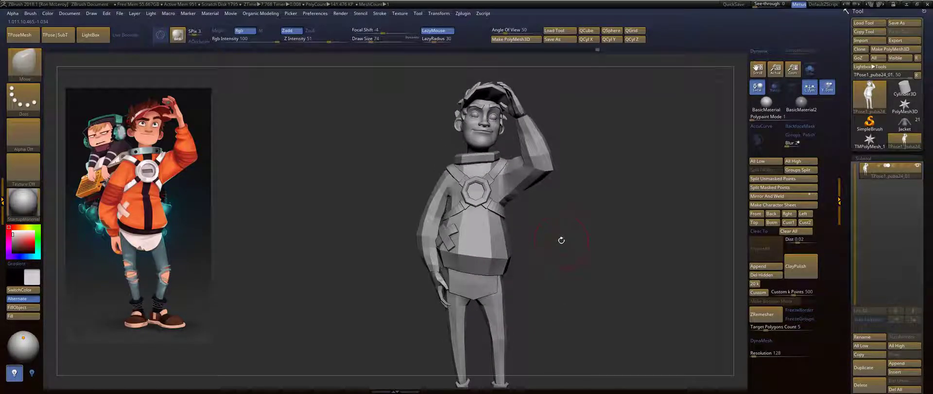
pyautogui.keyDown('alt'); pyautogui.moveTo(556, 224); pyautogui.dragTo(566, 249, button='right'); pyautogui.keyUp('alt')
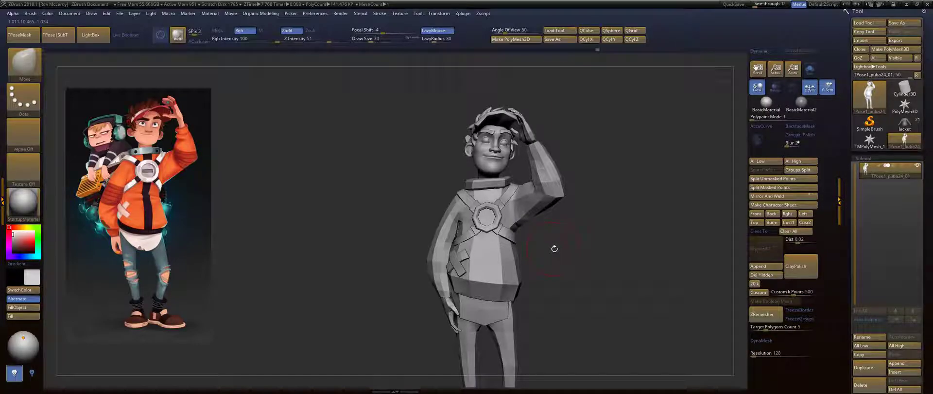
pyautogui.moveTo(554, 247); pyautogui.dragTo(482, 224, button='right')
pyautogui.press('s')
pyautogui.moveTo(482, 224); pyautogui.dragTo(487, 225)
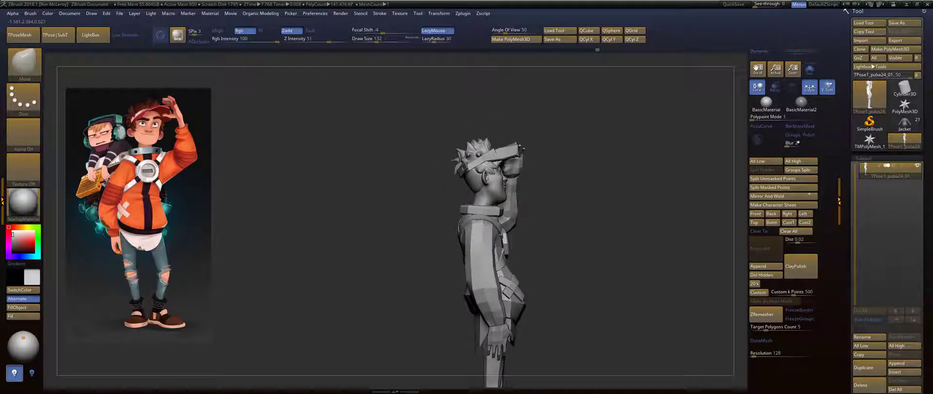
pyautogui.moveTo(577, 227); pyautogui.dragTo(579, 245, button='right')
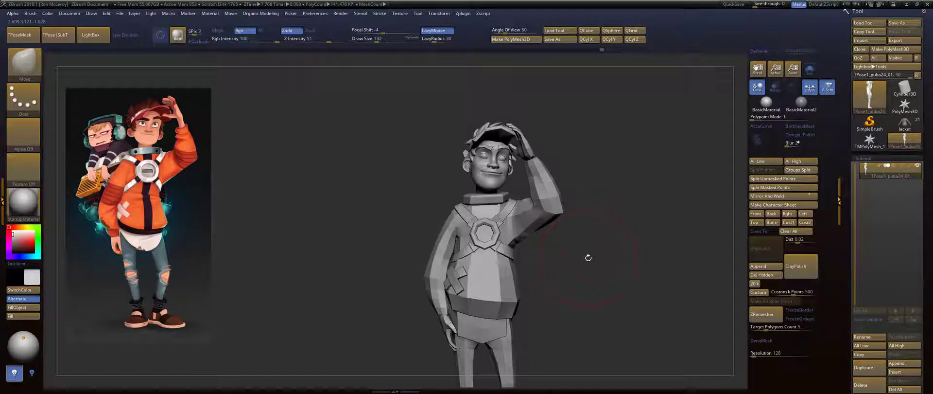
pyautogui.keyDown('alt'); pyautogui.moveTo(601, 271); pyautogui.dragTo(560, 262, button='right'); pyautogui.keyUp('alt')
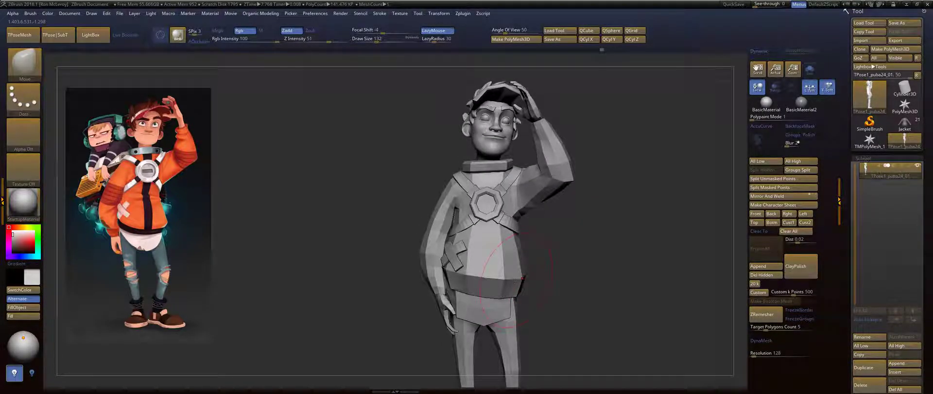
# Mask everything except the jacket and set the Move brush to draw size 80.
pyautogui.keyDown('ctrl'); pyautogui.moveTo(600, 256); pyautogui.dragTo(496, 201, button='right'); pyautogui.keyUp('ctrl')
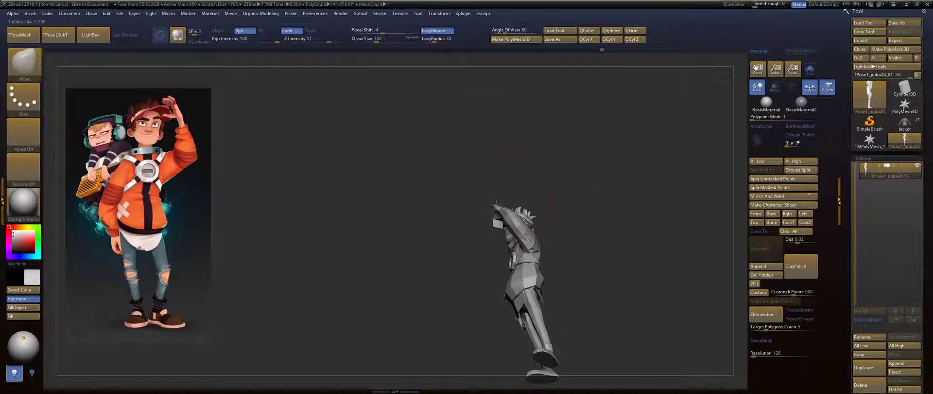
pyautogui.press('w')
pyautogui.press('q')
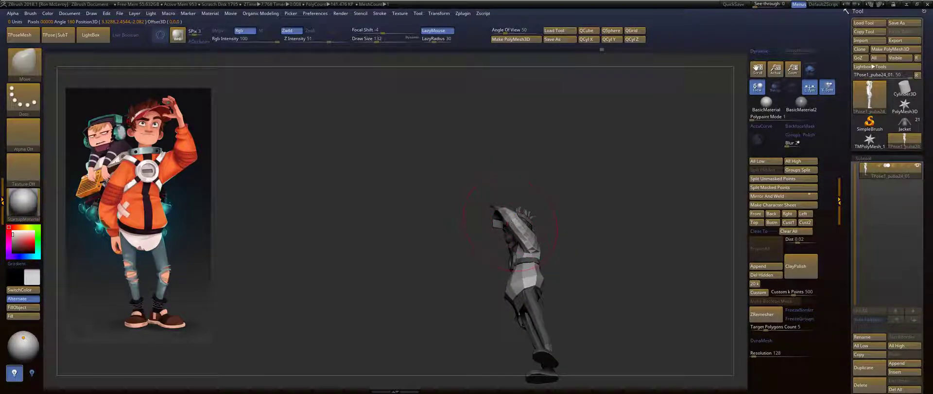
pyautogui.press('[')
pyautogui.press('[')
pyautogui.press('[')
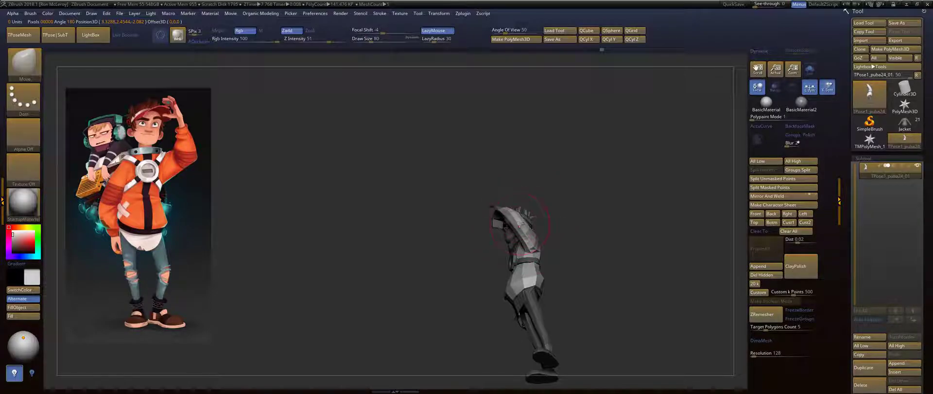
pyautogui.moveTo(524, 222)
pyautogui.mouseDown(button='right')
pyautogui.moveTo(536, 247)
pyautogui.moveTo(583, 244)
pyautogui.moveTo(597, 218)
pyautogui.moveTo(584, 213)
pyautogui.mouseUp(button='right')
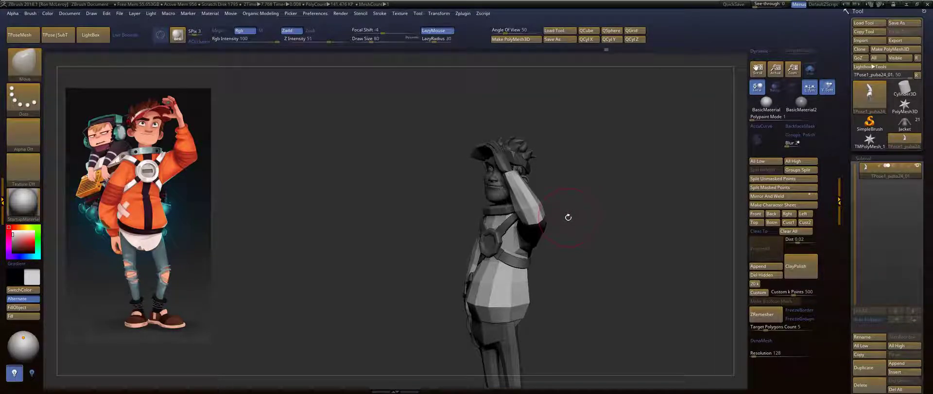
# Refine the raised arm's sleeve in side and front views with the Move brush at draw size 59.
pyautogui.moveTo(589, 197); pyautogui.dragTo(577, 200, button='right')
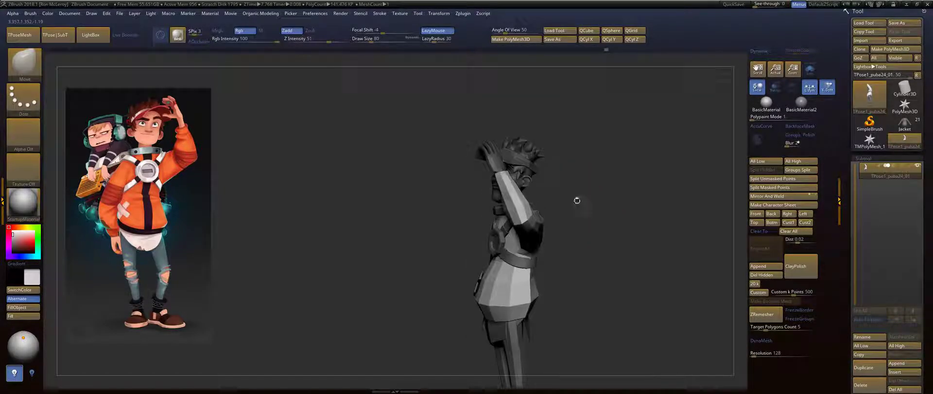
pyautogui.press('s')
pyautogui.moveTo(530, 205); pyautogui.dragTo(527, 205)
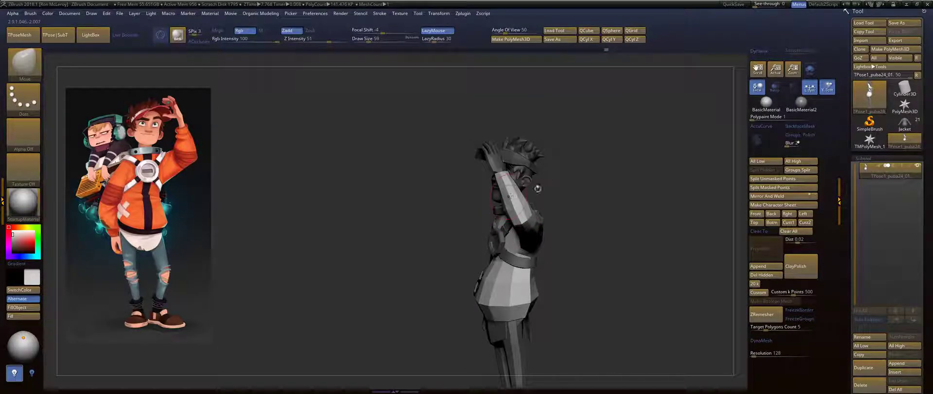
pyautogui.moveTo(537, 188); pyautogui.dragTo(594, 156, button='right')
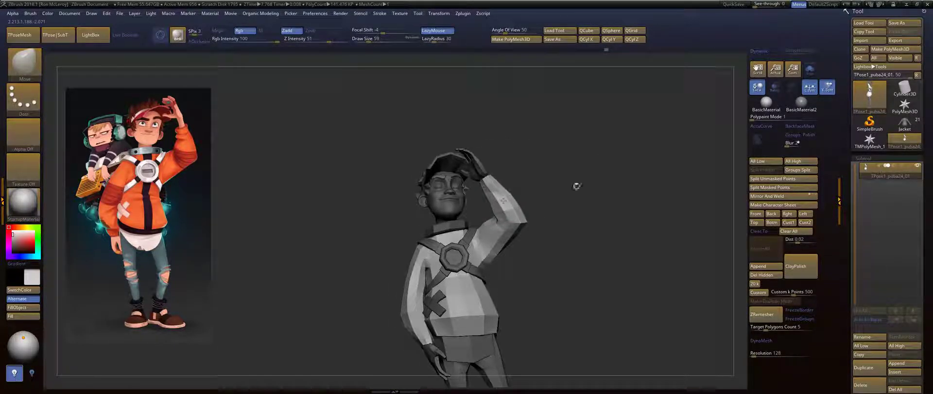
pyautogui.moveTo(577, 186); pyautogui.dragTo(554, 200, button='right')
# Adjust the raised elbow and jacket silhouette from front, back and three-quarter views with the Move brush at draw size 132.
pyautogui.press('s')
pyautogui.moveTo(545, 209)
pyautogui.mouseDown()
pyautogui.moveTo(573, 210)
pyautogui.moveTo(530, 218)
pyautogui.mouseUp()
pyautogui.moveTo(572, 212); pyautogui.dragTo(506, 230, button='right')
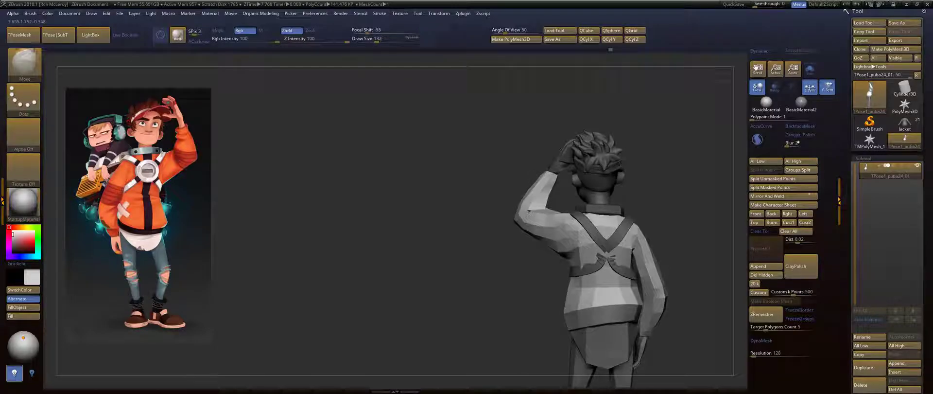
pyautogui.moveTo(491, 255); pyautogui.dragTo(528, 250, button='right')
pyautogui.moveTo(589, 253)
pyautogui.mouseDown(button='right')
pyautogui.moveTo(531, 256)
pyautogui.moveTo(554, 273)
pyautogui.moveTo(585, 267)
pyautogui.moveTo(569, 232)
pyautogui.moveTo(570, 272)
pyautogui.moveTo(545, 234)
pyautogui.mouseUp(button='right')
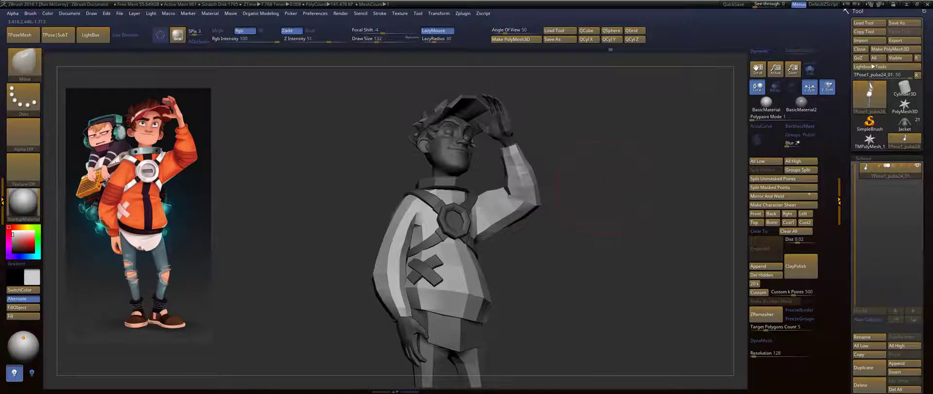
pyautogui.moveTo(525, 215); pyautogui.dragTo(571, 181, button='right')
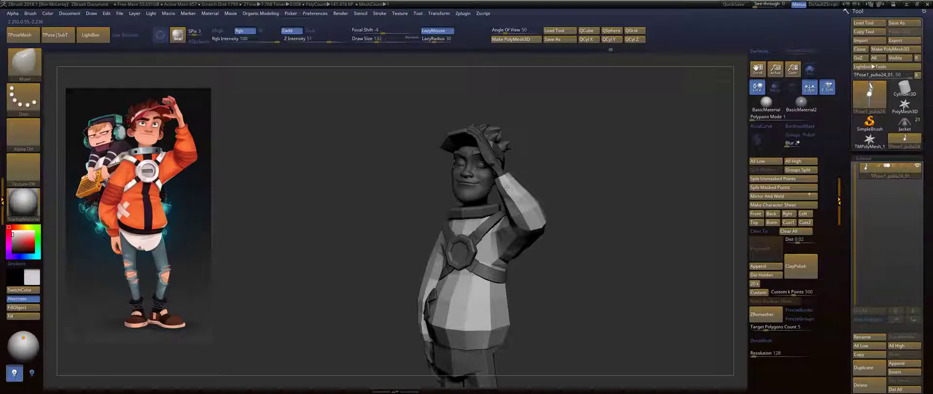
pyautogui.moveTo(506, 187); pyautogui.dragTo(570, 214, button='right')
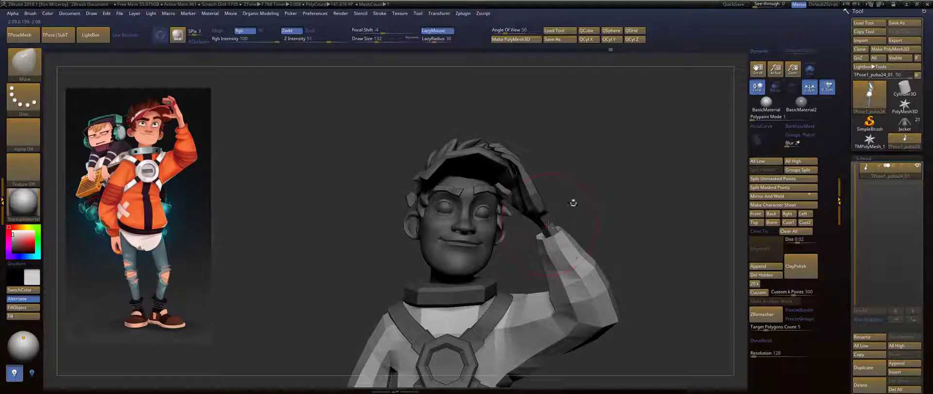
# Try to isolate the raised hand and forearm from the rest of the character for masking.
pyautogui.keyDown('ctrl'); pyautogui.moveTo(574, 203); pyautogui.dragTo(570, 222); pyautogui.keyUp('ctrl')
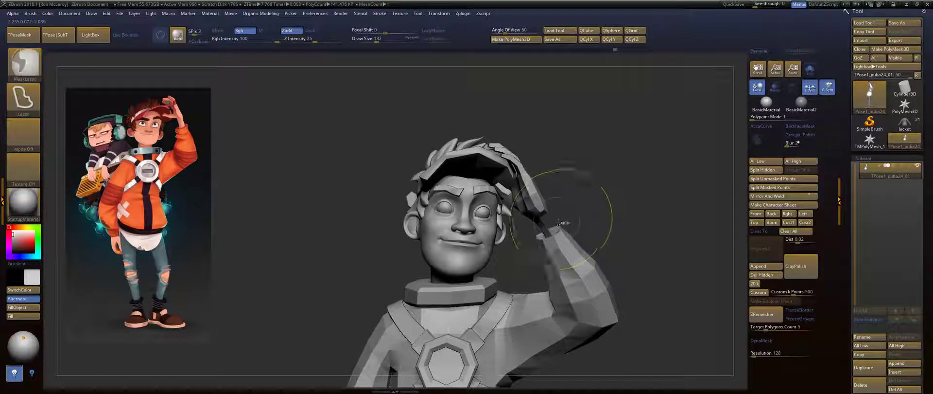
pyautogui.hotkey('ctrl', 'z')
pyautogui.keyDown('ctrl'); pyautogui.keyDown('shift'); pyautogui.click(552, 228); pyautogui.keyUp('shift'); pyautogui.keyUp('ctrl')
pyautogui.hotkey('ctrl', 'z')
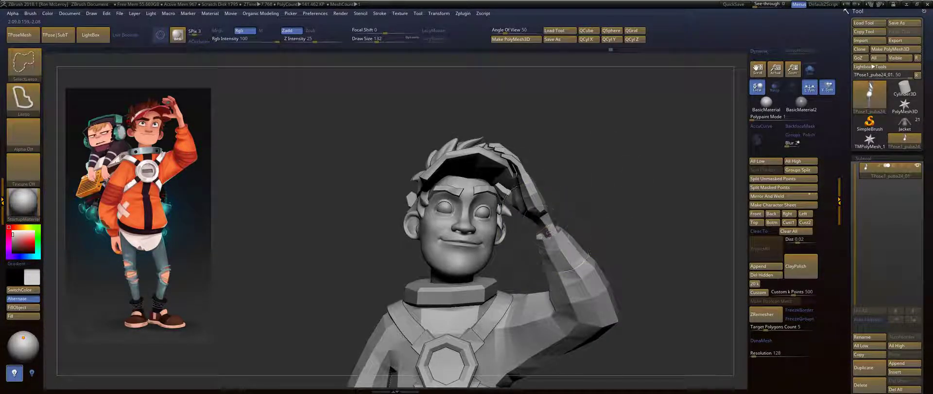
pyautogui.keyDown('ctrl'); pyautogui.keyDown('shift'); pyautogui.moveTo(546, 233); pyautogui.dragTo(550, 223); pyautogui.keyUp('shift'); pyautogui.keyUp('ctrl')
pyautogui.moveTo(506, 116)
pyautogui.keyDown('ctrl'); pyautogui.mouseDown()
pyautogui.moveTo(624, 311)
pyautogui.moveTo(652, 192)
pyautogui.mouseUp(); pyautogui.keyUp('ctrl')
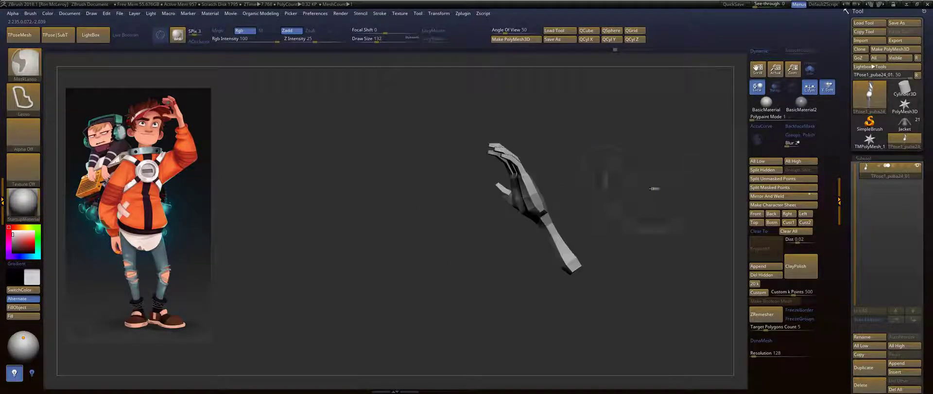
pyautogui.keyDown('ctrl'); pyautogui.keyDown('shift'); pyautogui.click(619, 190); pyautogui.keyUp('shift'); pyautogui.keyUp('ctrl')
pyautogui.press('f')
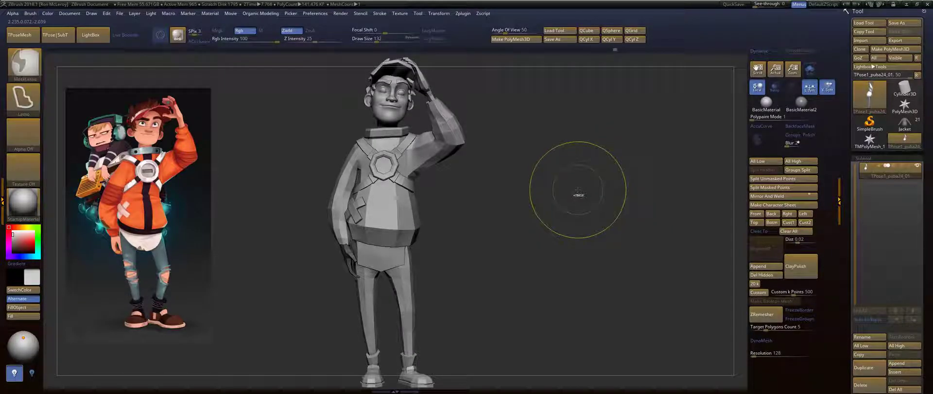
# Mask the whole character except the raised hand and its forearm.
pyautogui.hotkey('ctrl', 'h')
pyautogui.moveTo(573, 191)
pyautogui.keyDown('ctrl'); pyautogui.mouseDown()
pyautogui.moveTo(561, 185)
pyautogui.moveTo(564, 194)
pyautogui.mouseUp(); pyautogui.keyUp('ctrl')
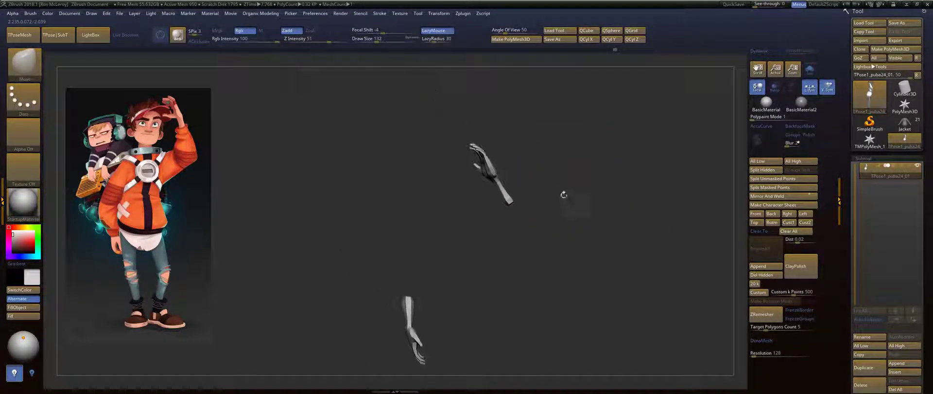
pyautogui.moveTo(494, 94)
pyautogui.keyDown('ctrl'); pyautogui.mouseDown()
pyautogui.moveTo(515, 207)
pyautogui.moveTo(579, 155)
pyautogui.moveTo(602, 167)
pyautogui.mouseUp(); pyautogui.keyUp('ctrl')
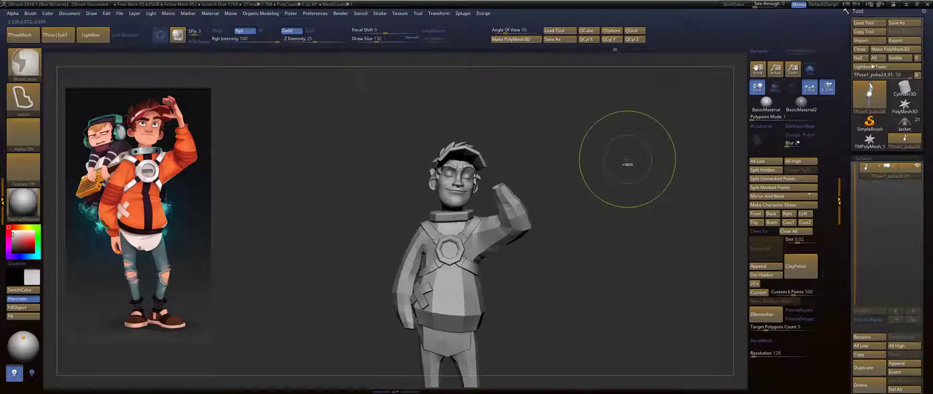
pyautogui.keyDown('ctrl'); pyautogui.keyDown('shift'); pyautogui.click(626, 160); pyautogui.keyUp('shift'); pyautogui.keyUp('ctrl')
pyautogui.keyDown('ctrl'); pyautogui.click(618, 162); pyautogui.keyUp('ctrl')
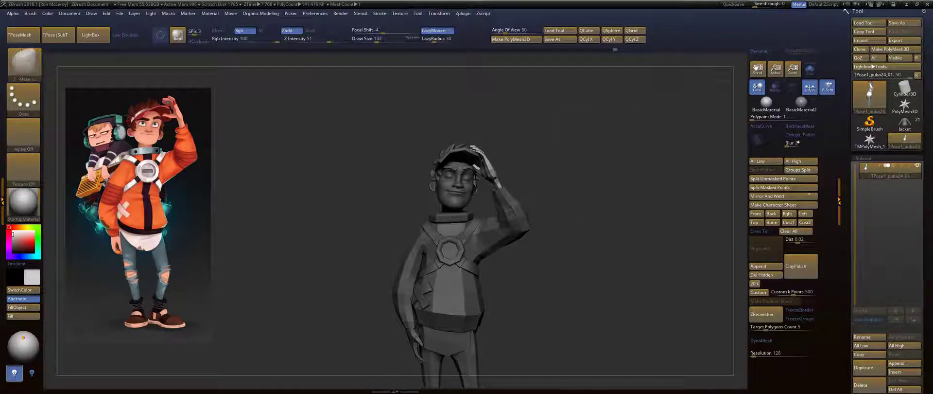
pyautogui.keyDown('alt'); pyautogui.moveTo(625, 155); pyautogui.dragTo(612, 202); pyautogui.keyUp('alt')
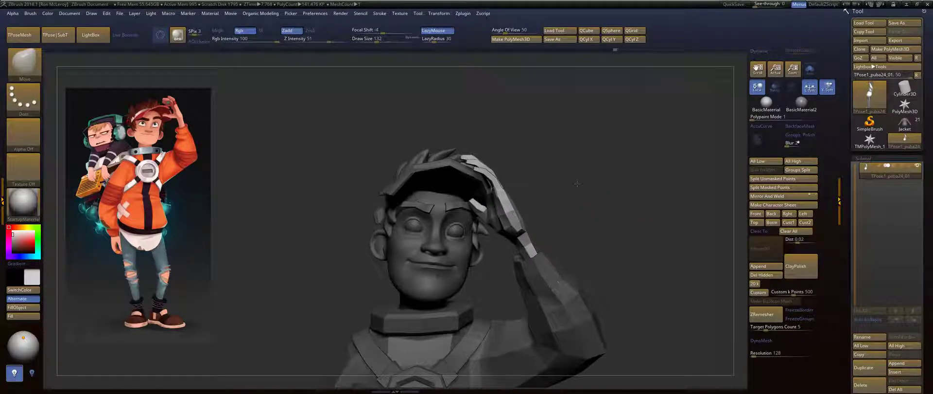
# Reposition the raised hand, rotate its forearm at the wrist with the hand masked, and clear the mask.
pyautogui.moveTo(578, 184); pyautogui.dragTo(572, 184)
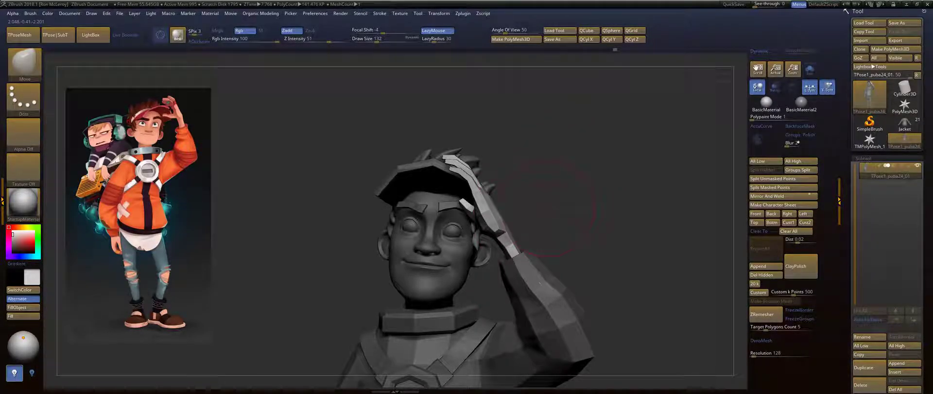
pyautogui.moveTo(549, 208); pyautogui.dragTo(544, 210)
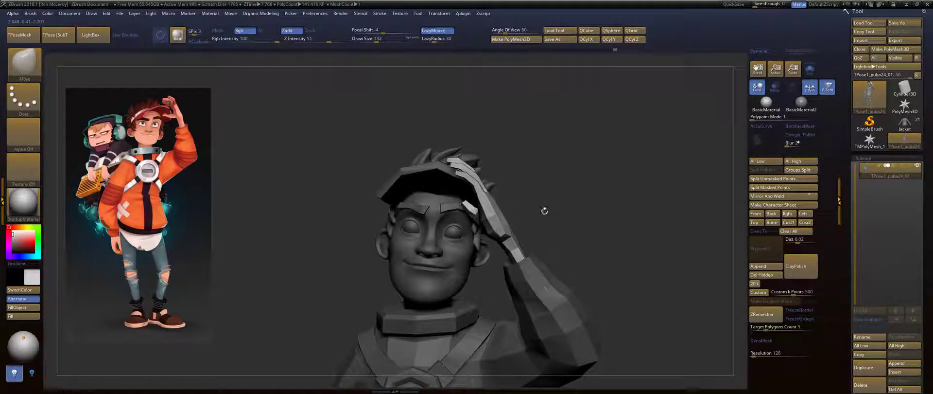
pyautogui.press('w')
pyautogui.keyDown('ctrl'); pyautogui.moveTo(506, 239); pyautogui.dragTo(516, 257); pyautogui.keyUp('ctrl')
pyautogui.moveTo(531, 218); pyautogui.dragTo(532, 228)
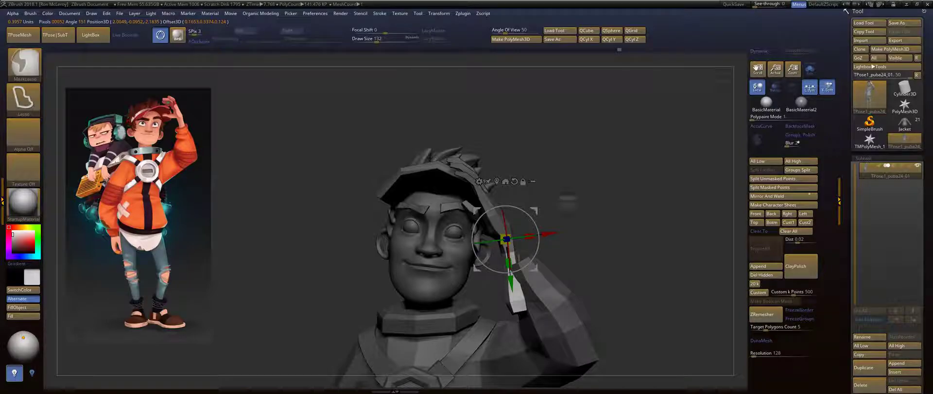
pyautogui.keyDown('ctrl'); pyautogui.moveTo(563, 198); pyautogui.dragTo(568, 201); pyautogui.keyUp('ctrl')
pyautogui.hotkey('ctrl', 'z')
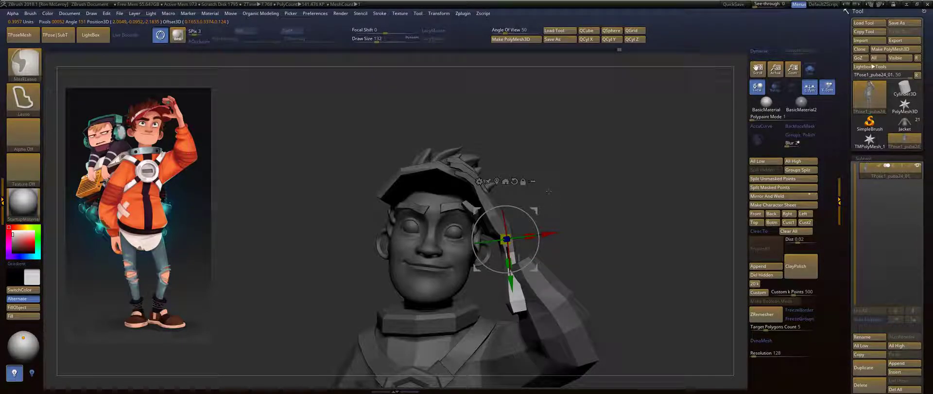
pyautogui.press('q')
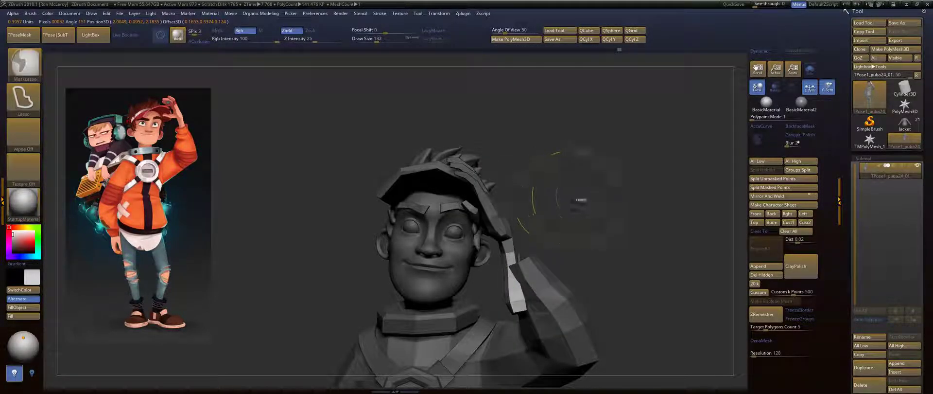
pyautogui.keyDown('ctrl'); pyautogui.moveTo(581, 199); pyautogui.dragTo(589, 202); pyautogui.keyUp('ctrl')
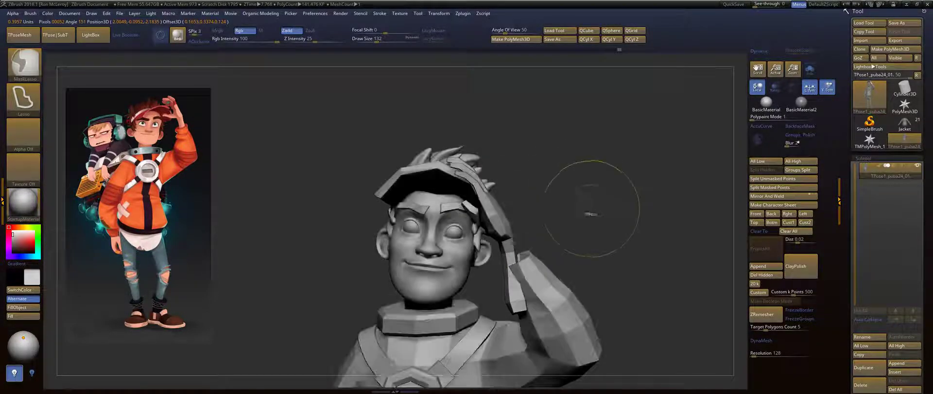
# Isolate the raised hand again and mask the rest of the character.
pyautogui.keyDown('ctrl'); pyautogui.keyDown('shift'); pyautogui.click(497, 214); pyautogui.keyUp('shift'); pyautogui.keyUp('ctrl')
pyautogui.moveTo(515, 117)
pyautogui.keyDown('ctrl'); pyautogui.keyDown('shift'); pyautogui.mouseDown()
pyautogui.moveTo(511, 354)
pyautogui.moveTo(611, 156)
pyautogui.mouseUp(); pyautogui.keyUp('shift'); pyautogui.keyUp('ctrl')
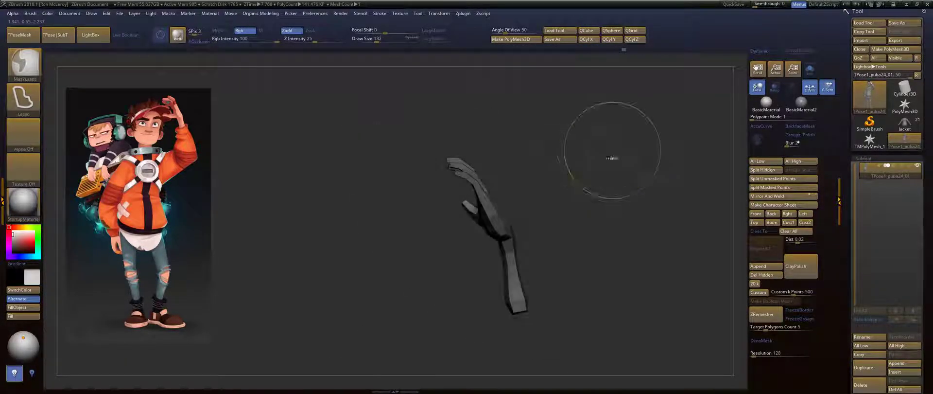
pyautogui.keyDown('ctrl'); pyautogui.keyDown('shift'); pyautogui.click(610, 164); pyautogui.keyUp('shift'); pyautogui.keyUp('ctrl')
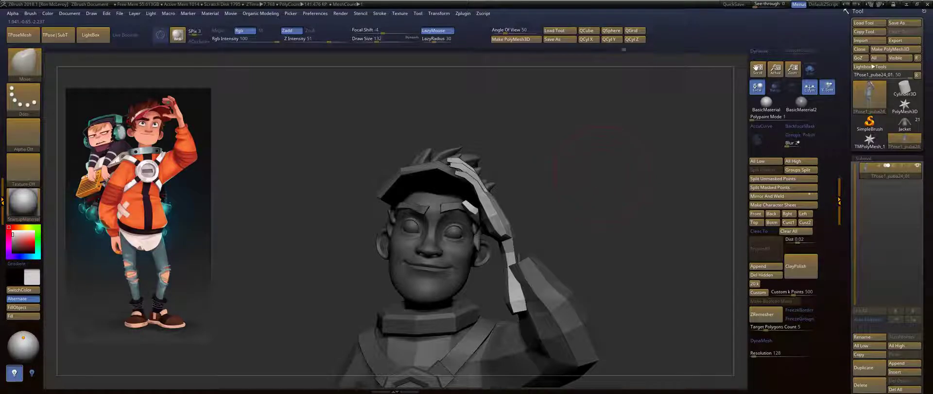
pyautogui.moveTo(602, 172)
pyautogui.mouseDown()
pyautogui.moveTo(481, 165)
pyautogui.moveTo(586, 167)
pyautogui.mouseUp()
# Try to rotate the raised hand and forearm around the wrist with the gizmo.
pyautogui.press('w')
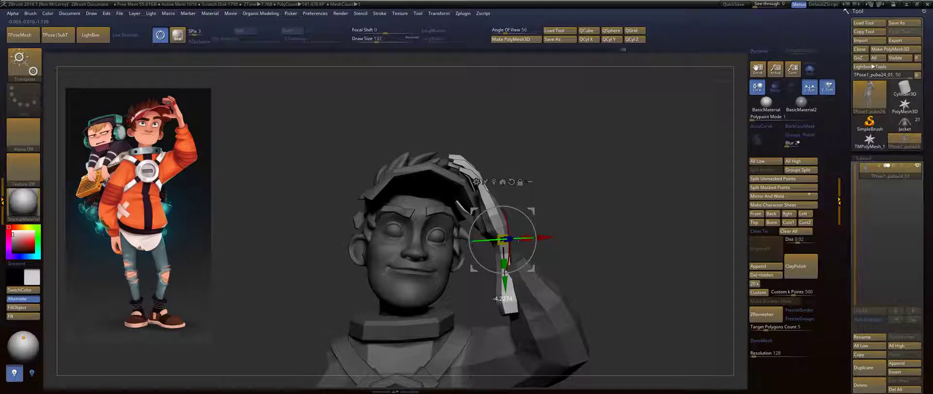
pyautogui.moveTo(522, 238); pyautogui.dragTo(525, 238)
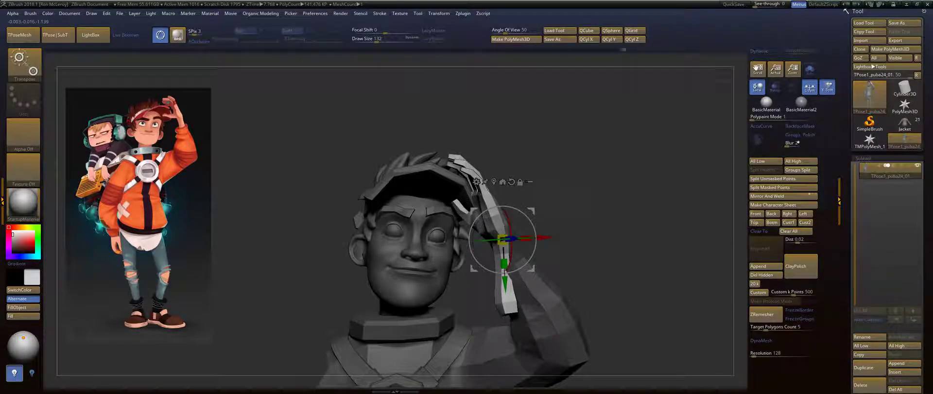
pyautogui.moveTo(594, 190); pyautogui.dragTo(579, 190)
pyautogui.hotkey('ctrl', 'z')
pyautogui.keyDown('alt'); pyautogui.moveTo(603, 219); pyautogui.dragTo(598, 144); pyautogui.keyUp('alt')
pyautogui.press('q')
pyautogui.moveTo(623, 198); pyautogui.dragTo(610, 180)
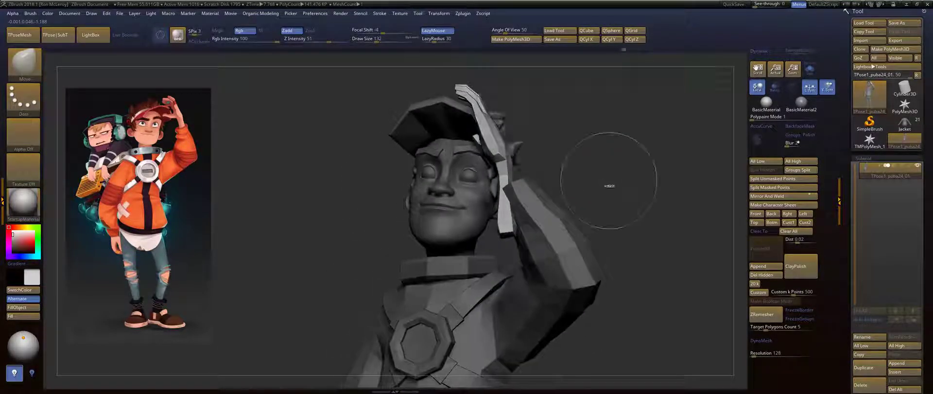
# Undo the latest masking and rotation changes on the raised hand.
pyautogui.hotkey('ctrl', 'z')
pyautogui.hotkey('ctrl', 'z')
pyautogui.hotkey('ctrl', 'z')
pyautogui.hotkey('ctrl', 'z')
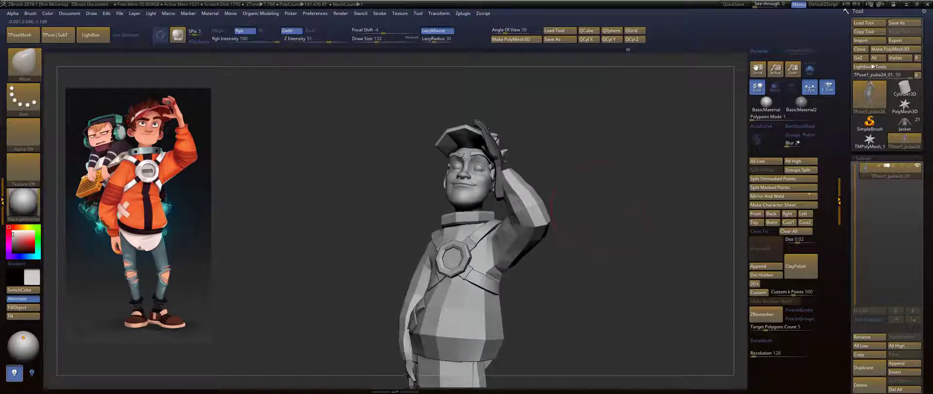
pyautogui.hotkey('ctrl', 'z')
# Mask everything except the jacket and shift the raised arm's sleeve with the Move brush at draw size 293.
pyautogui.press('s')
pyautogui.moveTo(587, 188); pyautogui.dragTo(561, 192)
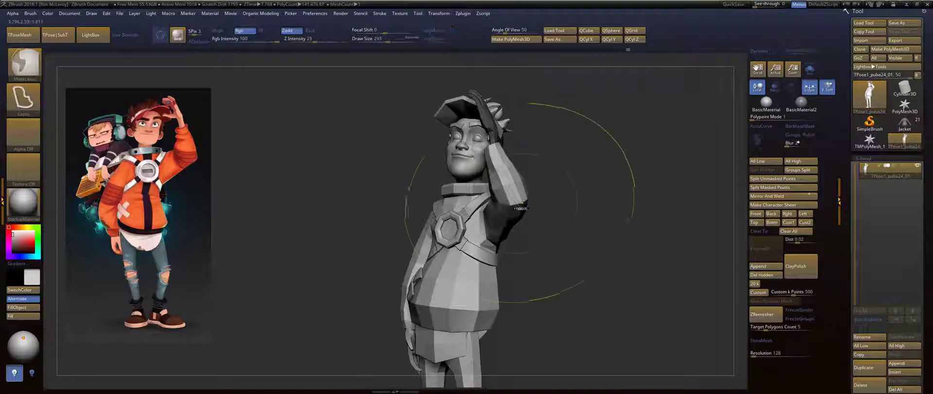
pyautogui.press('w')
pyautogui.keyDown('ctrl'); pyautogui.click(528, 198); pyautogui.keyUp('ctrl')
pyautogui.press('q')
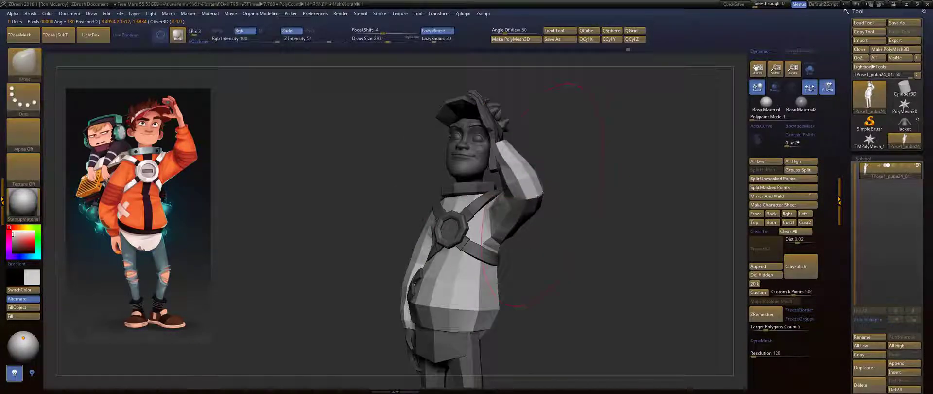
pyautogui.moveTo(524, 199)
pyautogui.mouseDown()
pyautogui.moveTo(505, 205)
pyautogui.moveTo(579, 192)
pyautogui.moveTo(582, 199)
pyautogui.moveTo(546, 191)
pyautogui.moveTo(490, 200)
pyautogui.mouseUp()
# Shape the raised sleeve and elbow in front and low-angle views with the Move brush at draw size 128.
pyautogui.press('s')
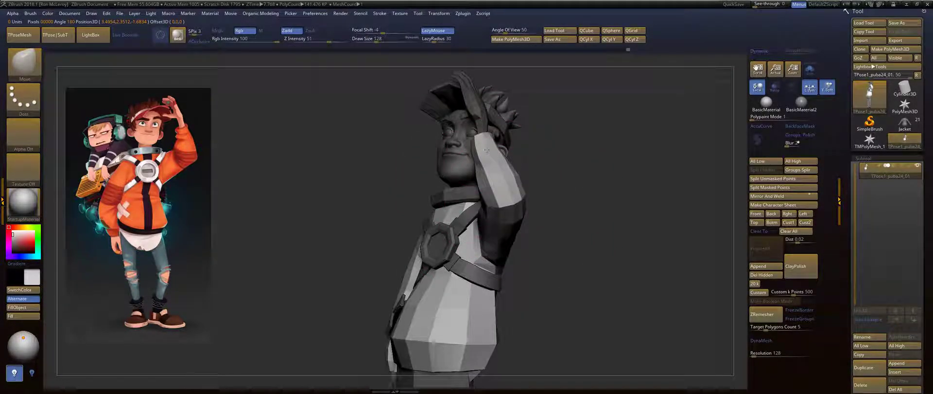
pyautogui.moveTo(581, 129)
pyautogui.mouseDown()
pyautogui.moveTo(542, 127)
pyautogui.moveTo(615, 104)
pyautogui.mouseUp()
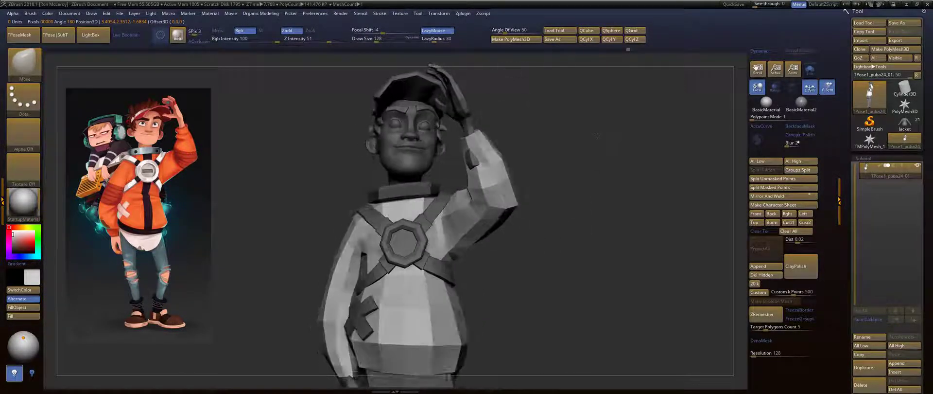
pyautogui.moveTo(550, 188); pyautogui.dragTo(480, 186)
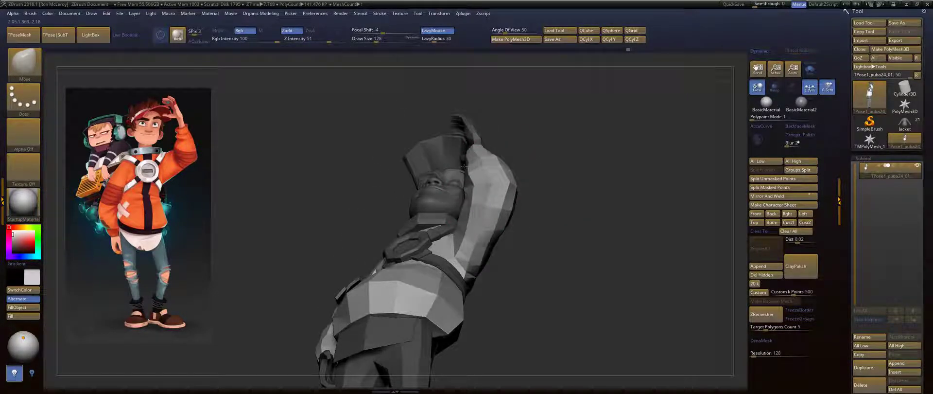
pyautogui.moveTo(574, 146)
pyautogui.mouseDown()
pyautogui.moveTo(627, 158)
pyautogui.moveTo(600, 146)
pyautogui.moveTo(591, 186)
pyautogui.moveTo(425, 170)
pyautogui.moveTo(383, 201)
pyautogui.moveTo(264, 191)
pyautogui.mouseUp()
# Refine the contour of the raised forearm's sleeve with the Move brush at draw size 77.
pyautogui.press('s')
pyautogui.moveTo(422, 182); pyautogui.dragTo(411, 182)
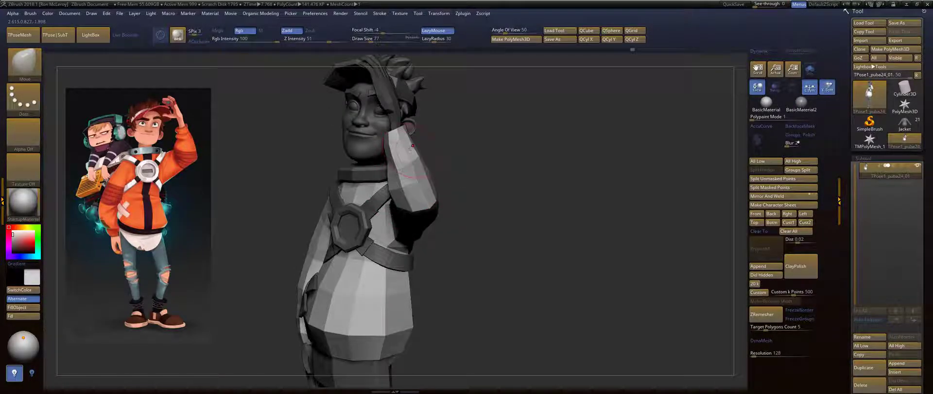
pyautogui.moveTo(403, 147); pyautogui.dragTo(426, 208)
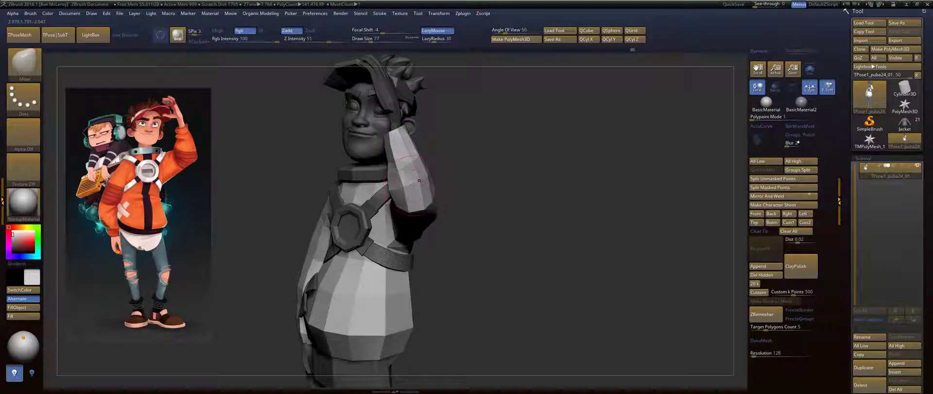
pyautogui.moveTo(413, 184); pyautogui.dragTo(407, 187)
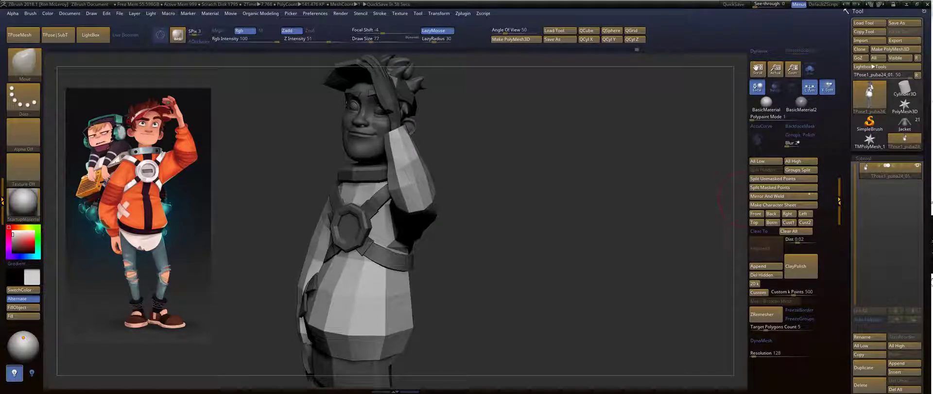
# Examine the shape of the raised arm's sleeve and elbow from behind and from the front.
pyautogui.moveTo(461, 225)
pyautogui.mouseDown()
pyautogui.moveTo(468, 210)
pyautogui.moveTo(393, 212)
pyautogui.moveTo(390, 258)
pyautogui.moveTo(401, 273)
pyautogui.moveTo(422, 229)
pyautogui.mouseUp()
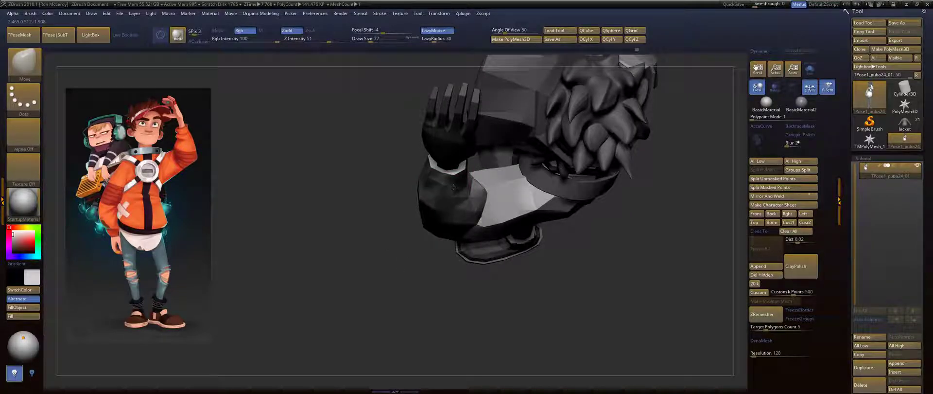
pyautogui.moveTo(388, 262); pyautogui.dragTo(389, 214)
pyautogui.moveTo(561, 200); pyautogui.dragTo(518, 150)
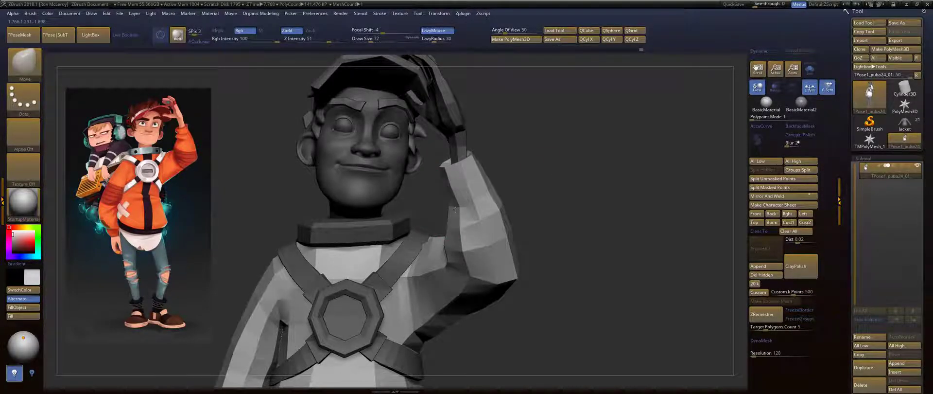
pyautogui.moveTo(597, 207)
pyautogui.mouseDown()
pyautogui.moveTo(486, 189)
pyautogui.moveTo(467, 173)
pyautogui.moveTo(453, 197)
pyautogui.moveTo(523, 166)
pyautogui.moveTo(529, 197)
pyautogui.moveTo(535, 183)
pyautogui.moveTo(490, 201)
pyautogui.moveTo(489, 215)
pyautogui.mouseUp()
pyautogui.press('w')
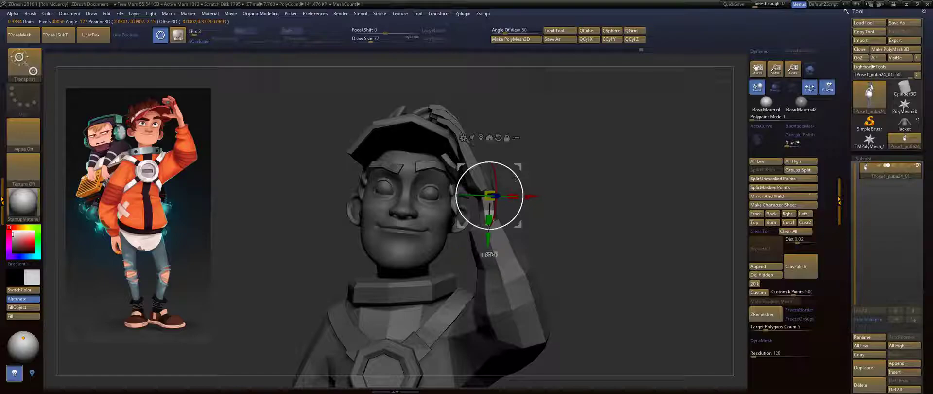
pyautogui.press('q')
pyautogui.moveTo(558, 183)
pyautogui.mouseDown()
pyautogui.moveTo(546, 185)
pyautogui.moveTo(588, 192)
pyautogui.moveTo(540, 189)
pyautogui.moveTo(569, 188)
pyautogui.moveTo(589, 230)
pyautogui.moveTo(562, 205)
pyautogui.moveTo(567, 180)
pyautogui.moveTo(585, 199)
pyautogui.moveTo(577, 187)
pyautogui.mouseUp()
pyautogui.hotkey('ctrl', 'z')
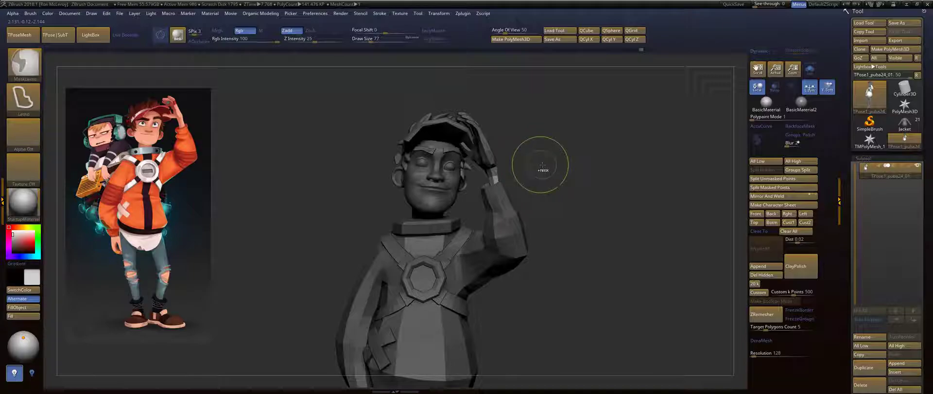
# Invert the mask, isolate the raised hand and adjust the mask on it.
pyautogui.keyDown('ctrl'); pyautogui.click(542, 167); pyautogui.keyUp('ctrl')
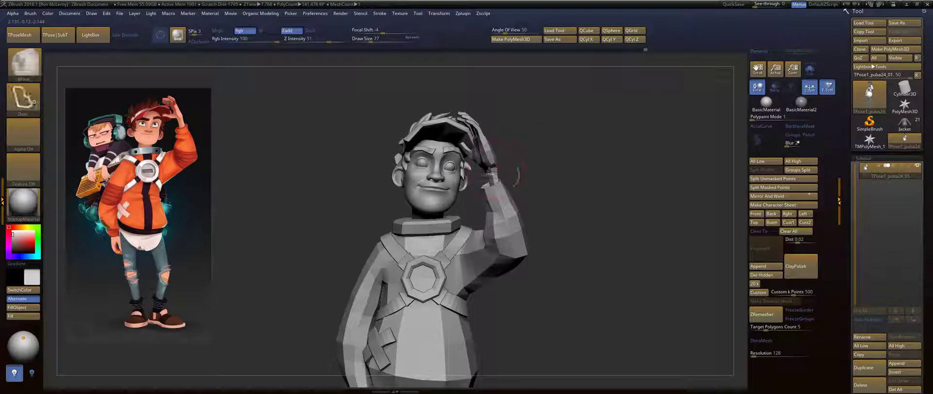
pyautogui.keyDown('ctrl'); pyautogui.keyDown('shift'); pyautogui.click(492, 168); pyautogui.keyUp('shift'); pyautogui.keyUp('ctrl')
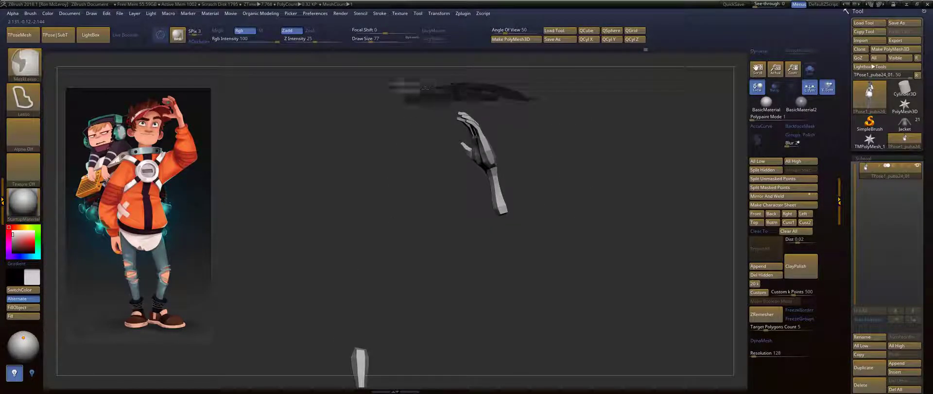
pyautogui.moveTo(406, 100)
pyautogui.keyDown('ctrl'); pyautogui.mouseDown()
pyautogui.moveTo(581, 196)
pyautogui.moveTo(568, 147)
pyautogui.mouseUp(); pyautogui.keyUp('ctrl')
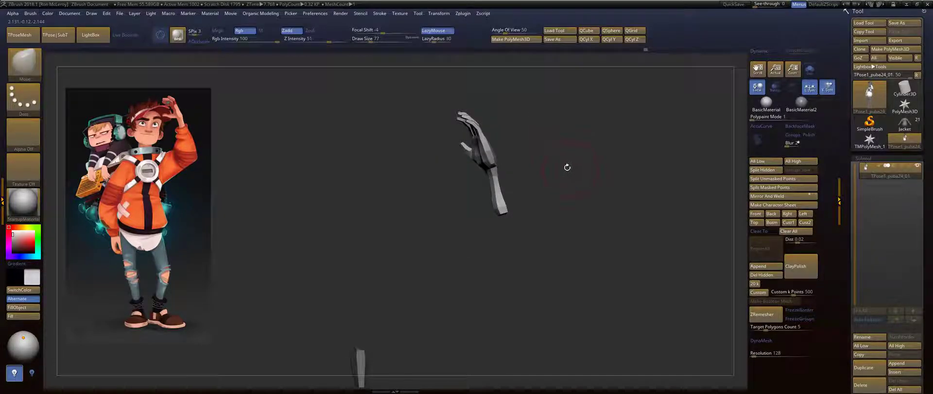
# Move the gizmo to the center of the unmasked part of the raised hand and rotate it about the X axis.
pyautogui.press('w')
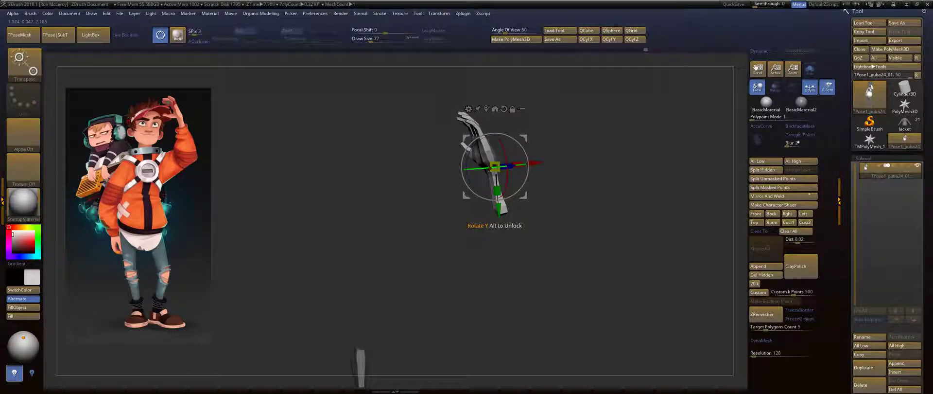
pyautogui.click(486, 108)
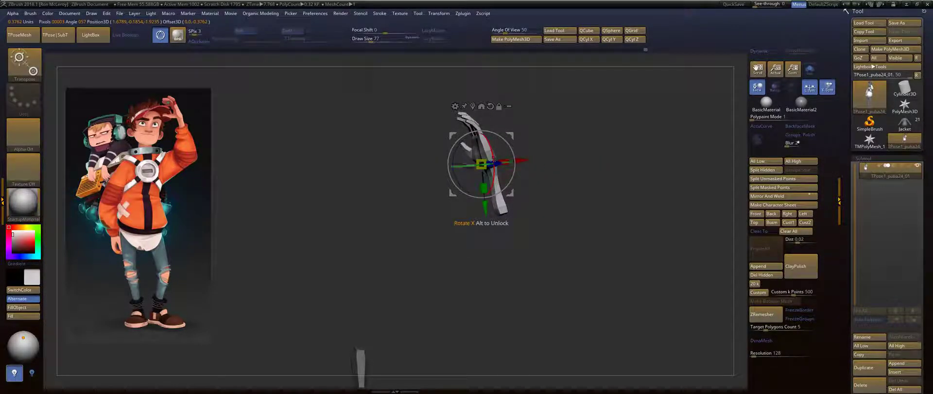
pyautogui.moveTo(492, 165); pyautogui.dragTo(501, 164)
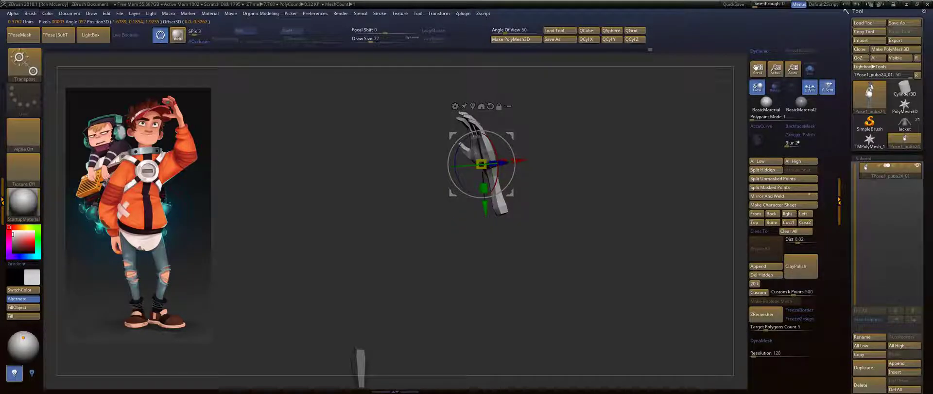
pyautogui.moveTo(578, 141); pyautogui.dragTo(542, 139)
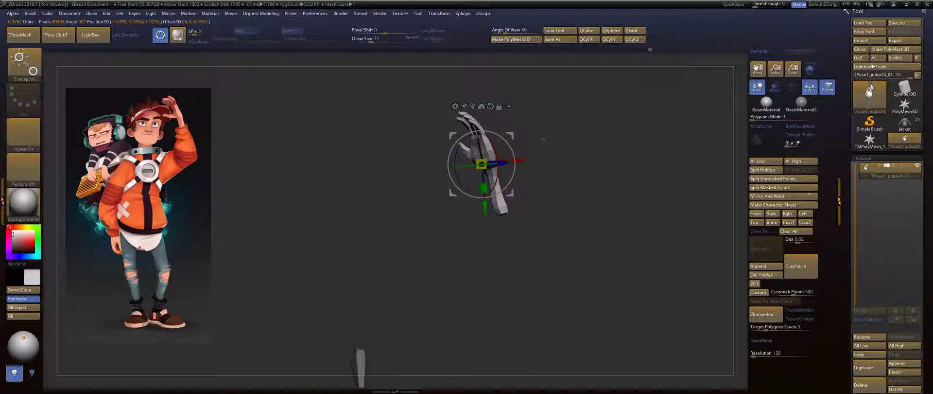
# Restore the hidden parts of the character and frame the unmasked raised hand from the side with the Move brush active.
pyautogui.keyDown('ctrl'); pyautogui.keyDown('shift'); pyautogui.click(588, 139); pyautogui.keyUp('shift'); pyautogui.keyUp('ctrl')
pyautogui.keyDown('ctrl'); pyautogui.click(588, 140); pyautogui.keyUp('ctrl')
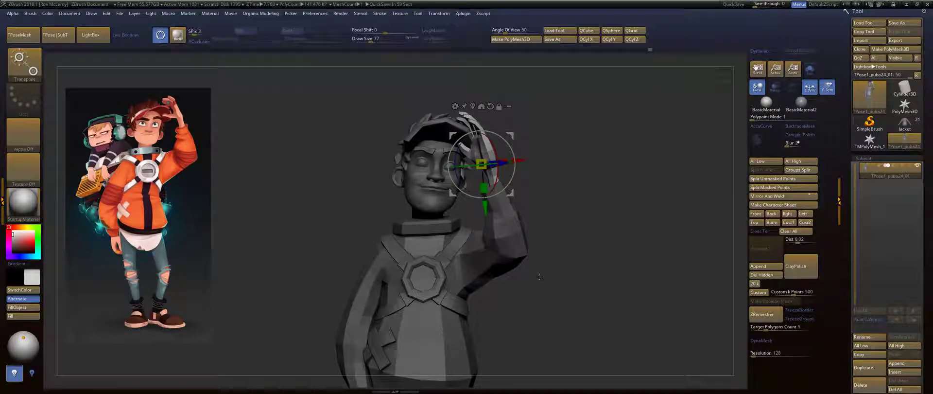
pyautogui.moveTo(577, 172); pyautogui.dragTo(517, 169)
pyautogui.press('q')
pyautogui.moveTo(472, 145); pyautogui.dragTo(433, 204)
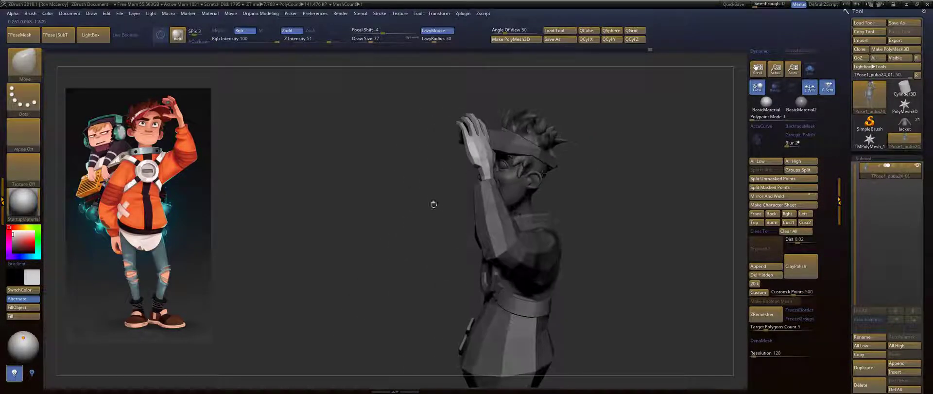
pyautogui.moveTo(394, 223)
pyautogui.keyDown('alt'); pyautogui.mouseDown()
pyautogui.moveTo(404, 240)
pyautogui.moveTo(385, 213)
pyautogui.moveTo(406, 225)
pyautogui.moveTo(406, 260)
pyautogui.moveTo(402, 216)
pyautogui.mouseUp(); pyautogui.keyUp('alt')
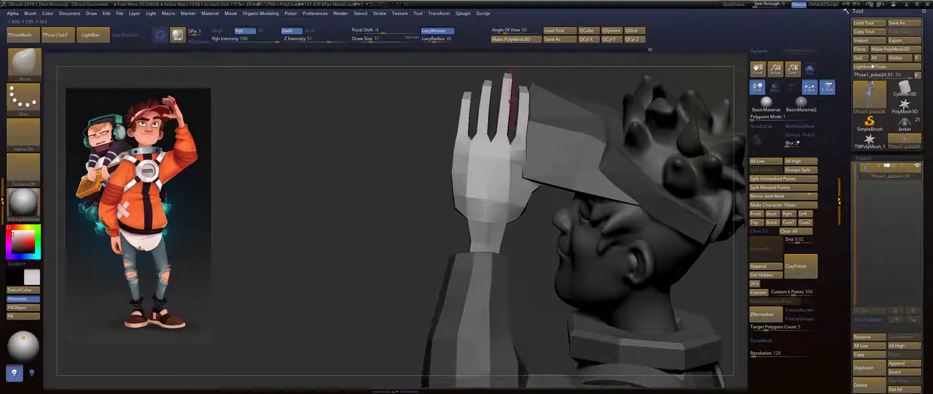
# Load the Batman_Hush tool from the ZTL folder in Projects > IceBreaker > BatmanHush > assets > BatmanAssets.
pyautogui.click(866, 23)
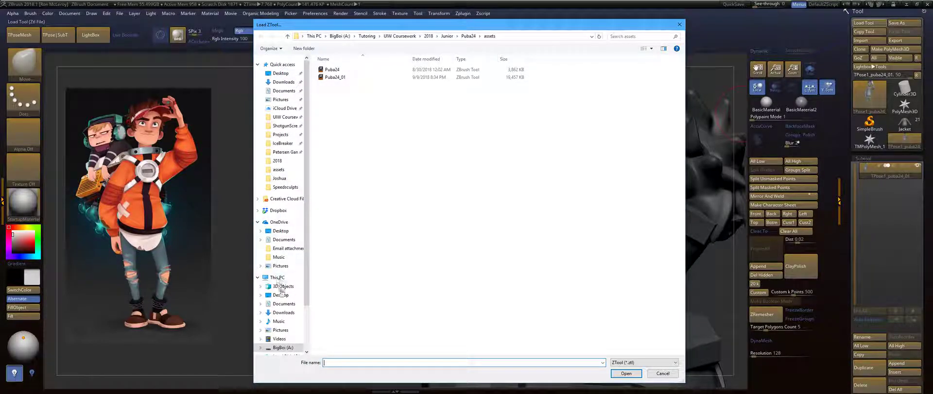
pyautogui.scroll(-1, 307, 316)
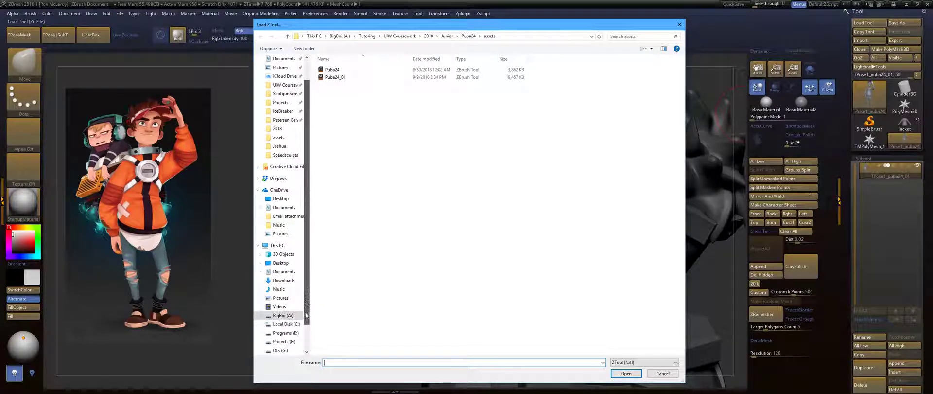
pyautogui.scroll(1, 306, 318)
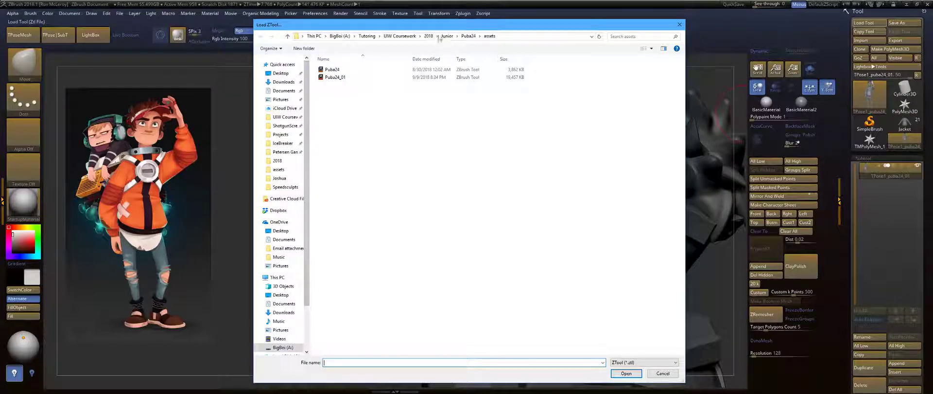
pyautogui.click(339, 37)
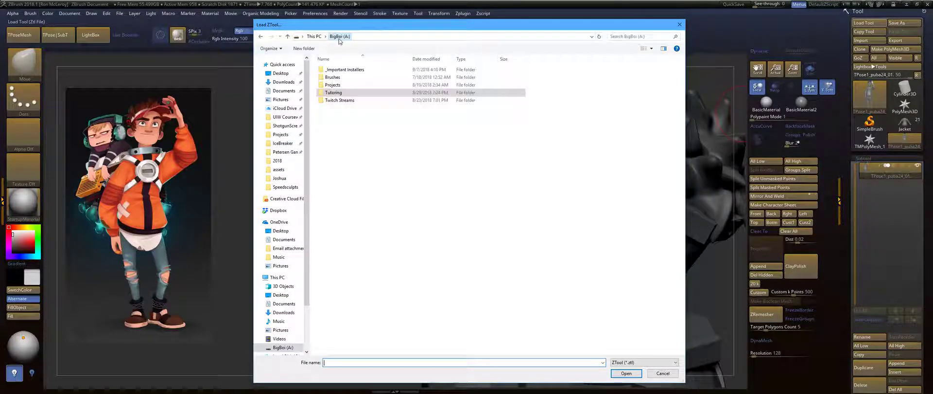
pyautogui.doubleClick(335, 92)
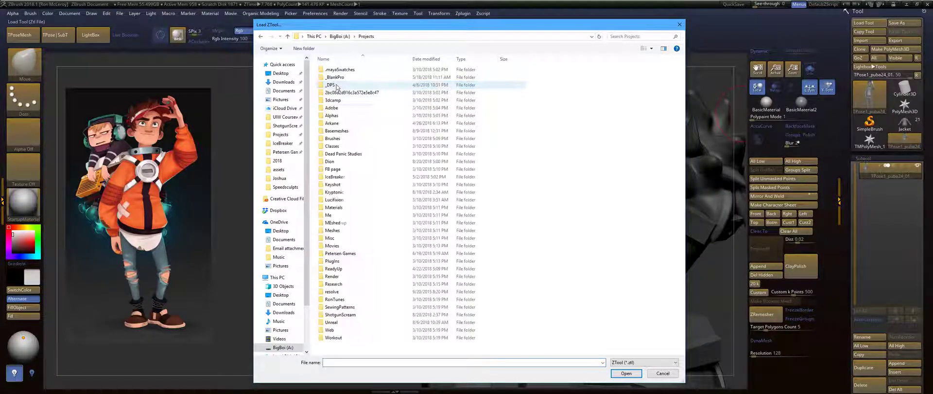
pyautogui.click(349, 177)
pyautogui.doubleClick(349, 177)
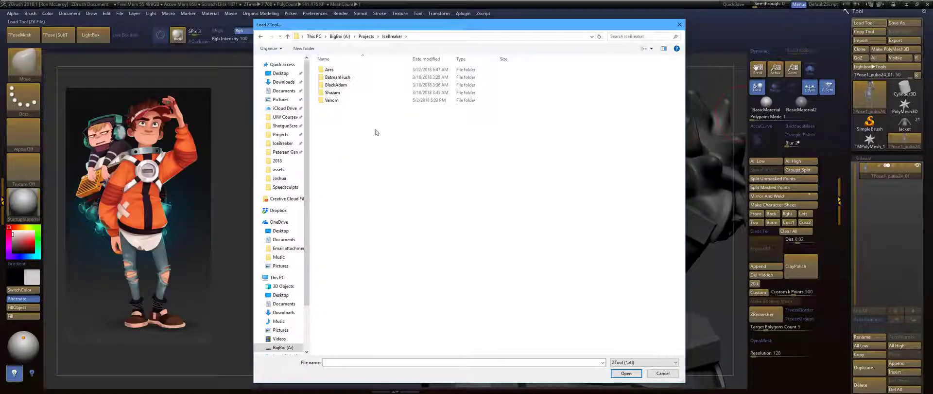
pyautogui.doubleClick(361, 78)
pyautogui.doubleClick(361, 70)
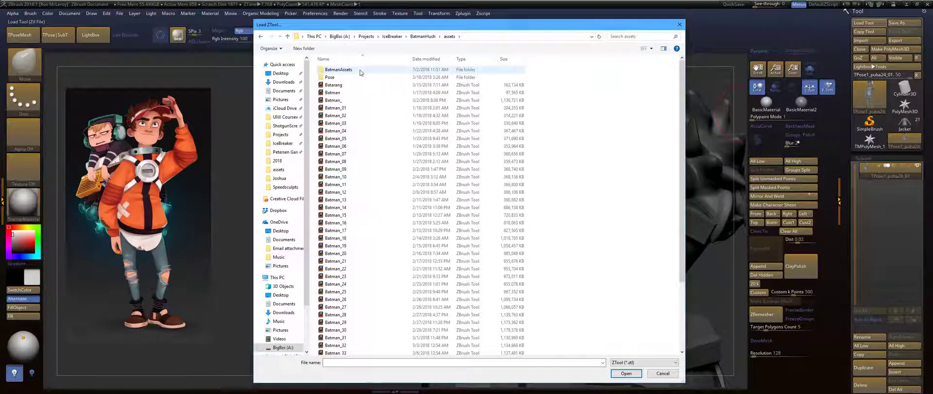
pyautogui.doubleClick(360, 70)
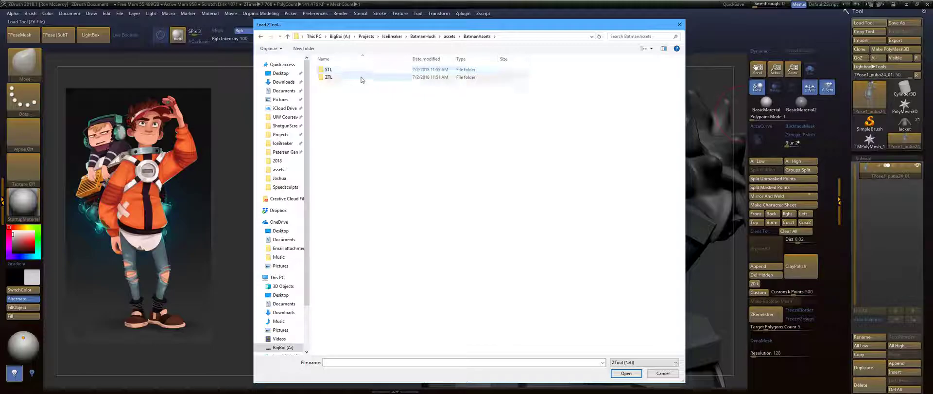
pyautogui.doubleClick(360, 77)
pyautogui.doubleClick(359, 71)
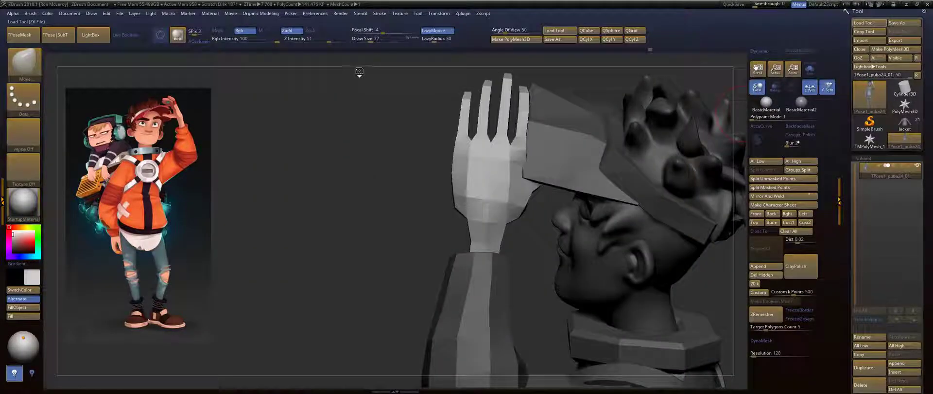
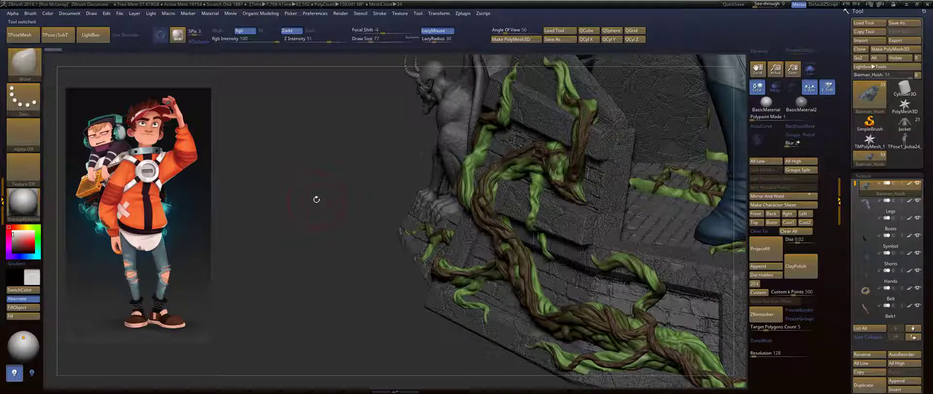
# Examine the Batman statue's vine-covered base, legs, gloved hand, torso and head up close.
pyautogui.moveTo(395, 164); pyautogui.dragTo(369, 253)
pyautogui.keyDown('alt'); pyautogui.moveTo(362, 194); pyautogui.dragTo(351, 336); pyautogui.keyUp('alt')
pyautogui.moveTo(394, 291); pyautogui.dragTo(422, 307)
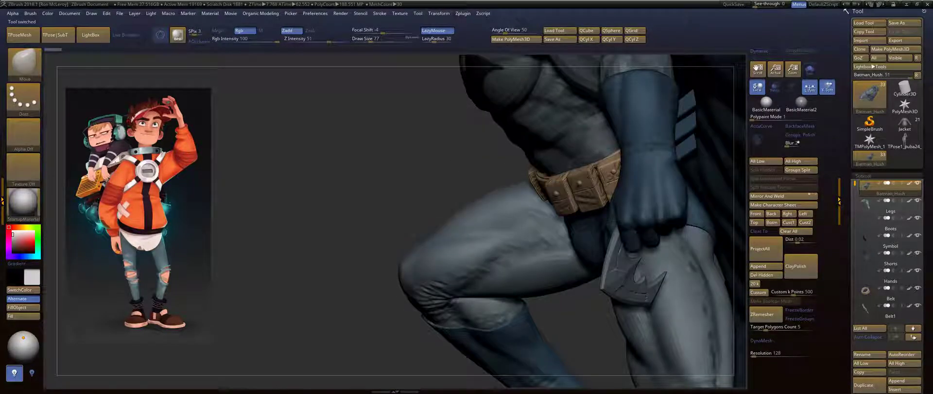
pyautogui.keyDown('alt'); pyautogui.moveTo(358, 112); pyautogui.dragTo(397, 305); pyautogui.keyUp('alt')
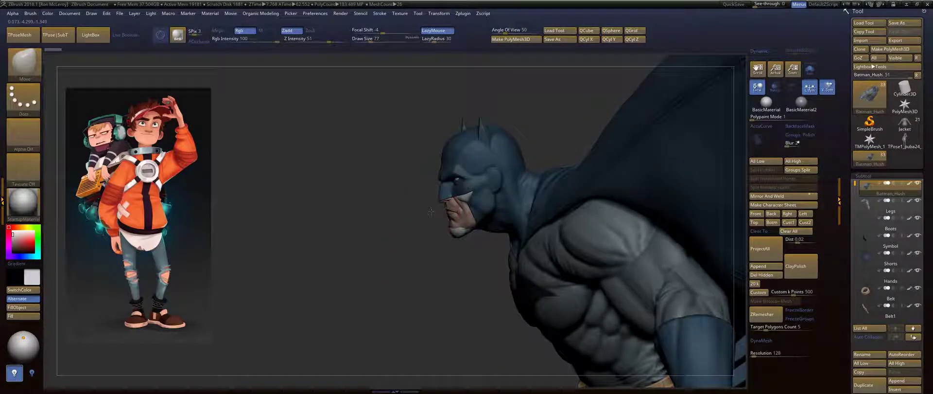
pyautogui.moveTo(431, 212); pyautogui.dragTo(378, 132)
pyautogui.keyDown('alt'); pyautogui.moveTo(295, 81); pyautogui.dragTo(400, 311); pyautogui.keyUp('alt')
pyautogui.keyDown('alt'); pyautogui.moveTo(321, 59); pyautogui.dragTo(467, 260); pyautogui.keyUp('alt')
pyautogui.moveTo(547, 107); pyautogui.dragTo(541, 76)
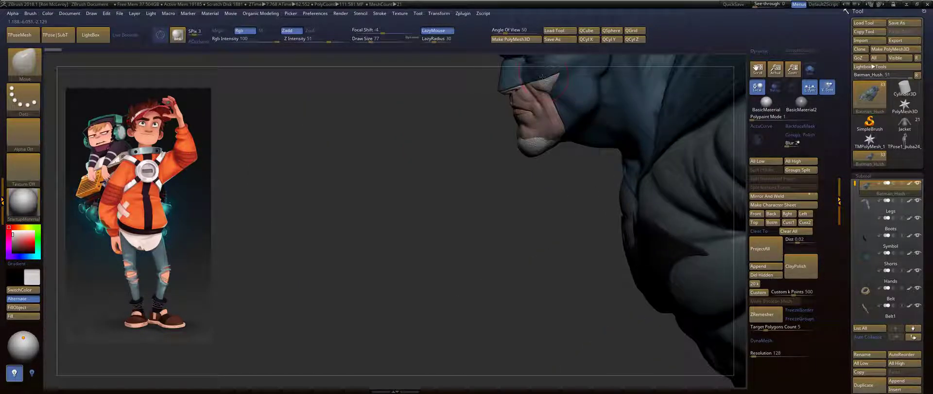
# Select the DynaCowl subtool and frame Batman's head in profile.
pyautogui.keyDown('alt'); pyautogui.click(518, 78); pyautogui.keyUp('alt')
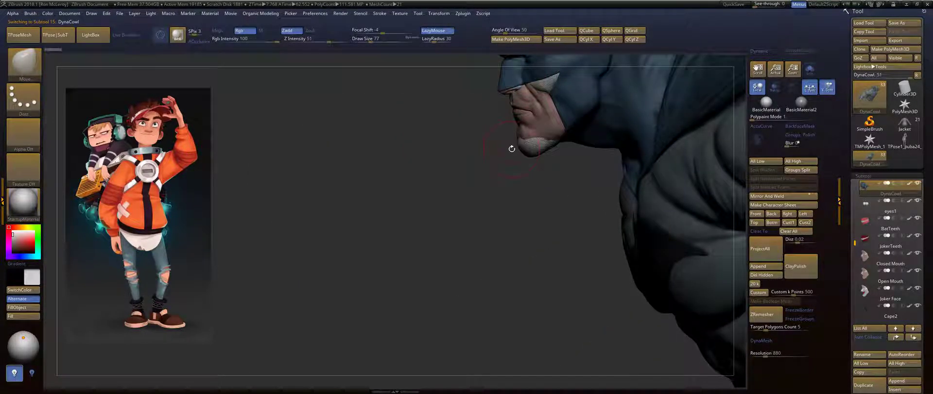
pyautogui.press('f')
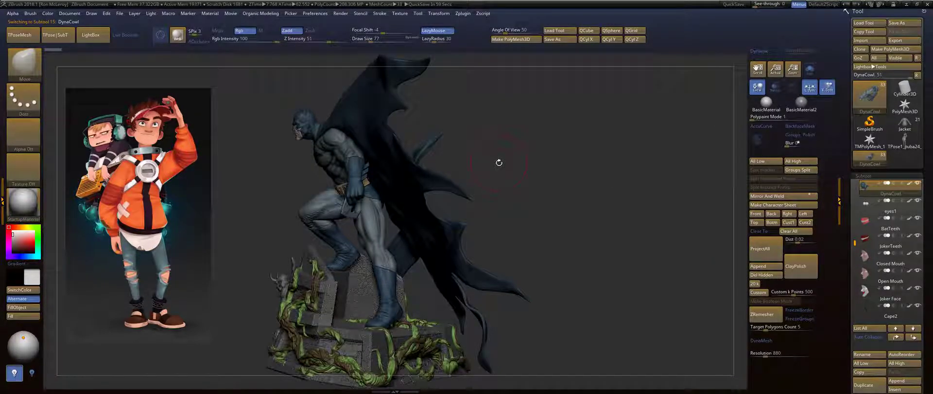
pyautogui.press('f')
pyautogui.keyDown('alt'); pyautogui.moveTo(330, 354); pyautogui.dragTo(473, 339); pyautogui.keyUp('alt')
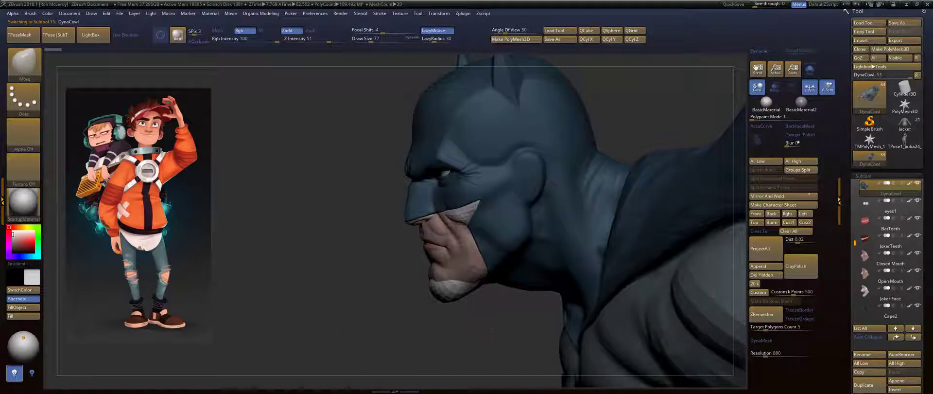
# Toggle the visibility of the Closed Mouth subtool and examine Batman's face and the subtool list.
pyautogui.moveTo(260, 221); pyautogui.dragTo(486, 112)
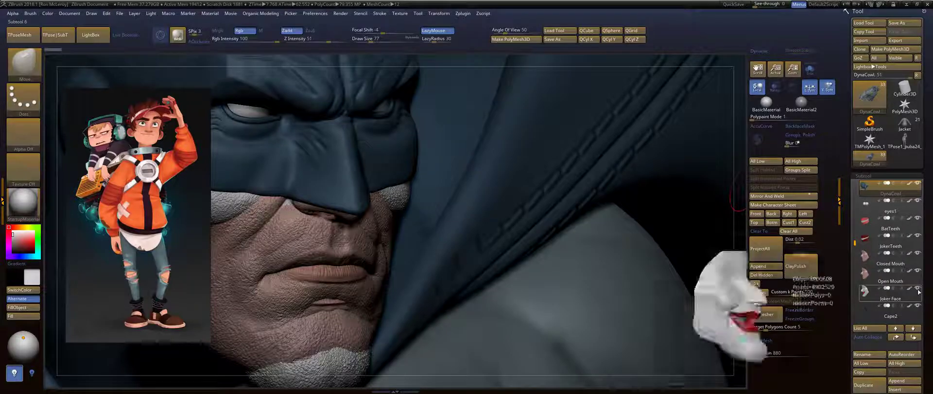
pyautogui.click(916, 253)
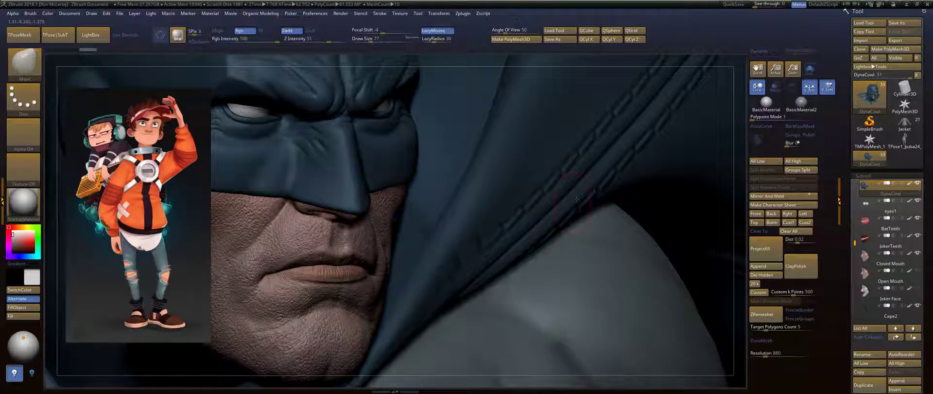
pyautogui.keyDown('ctrl'); pyautogui.moveTo(577, 199); pyautogui.dragTo(442, 136, button='right'); pyautogui.keyUp('ctrl')
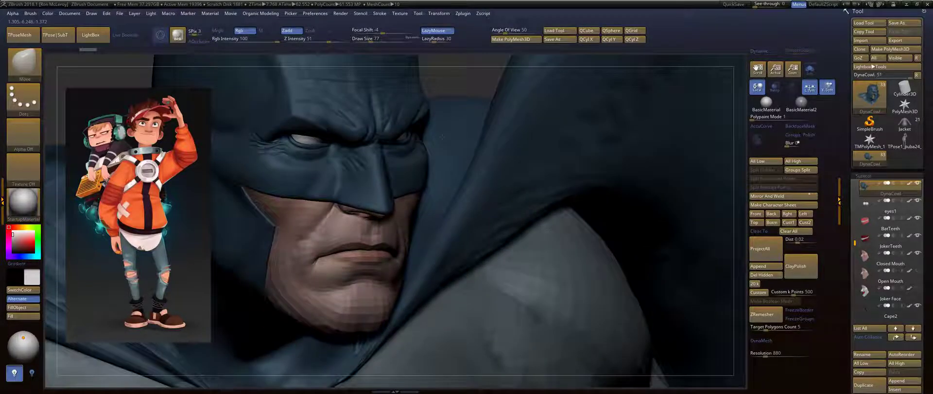
pyautogui.moveTo(465, 84); pyautogui.dragTo(583, 170, button='right')
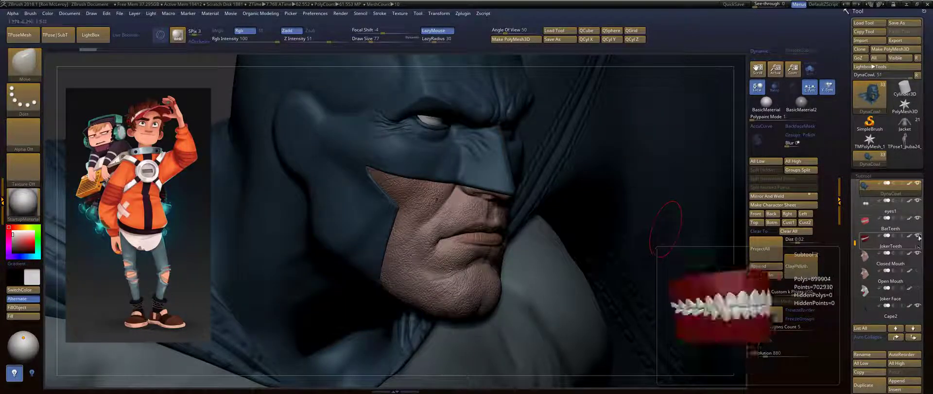
pyautogui.moveTo(854, 242); pyautogui.dragTo(856, 203)
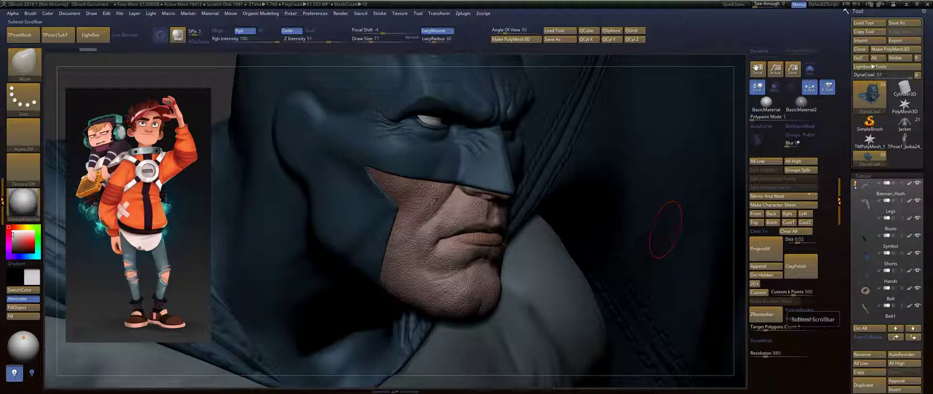
# Hide the Cape2 subtool and frame Batman's nose and mouth in profile.
pyautogui.moveTo(856, 183); pyautogui.dragTo(855, 252)
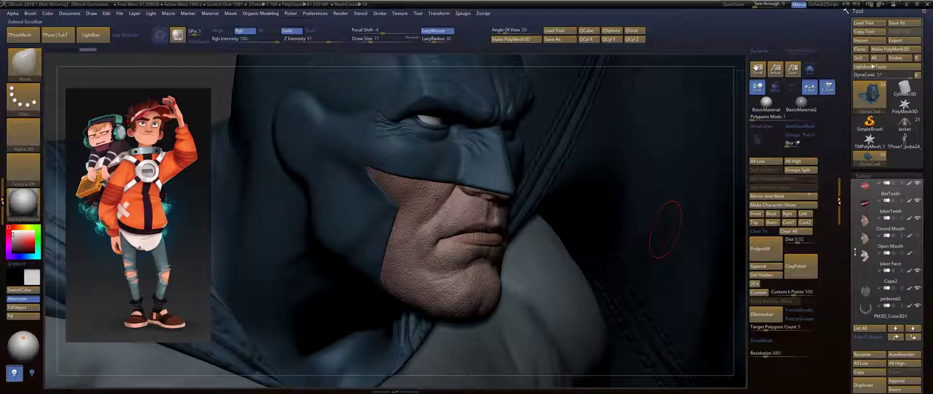
pyautogui.click(917, 270)
pyautogui.moveTo(639, 172); pyautogui.dragTo(650, 168)
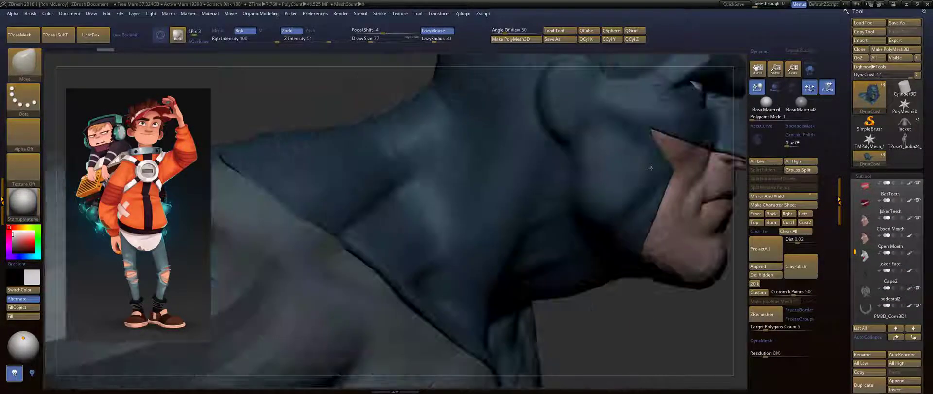
pyautogui.keyDown('alt'); pyautogui.moveTo(649, 315); pyautogui.dragTo(264, 316); pyautogui.keyUp('alt')
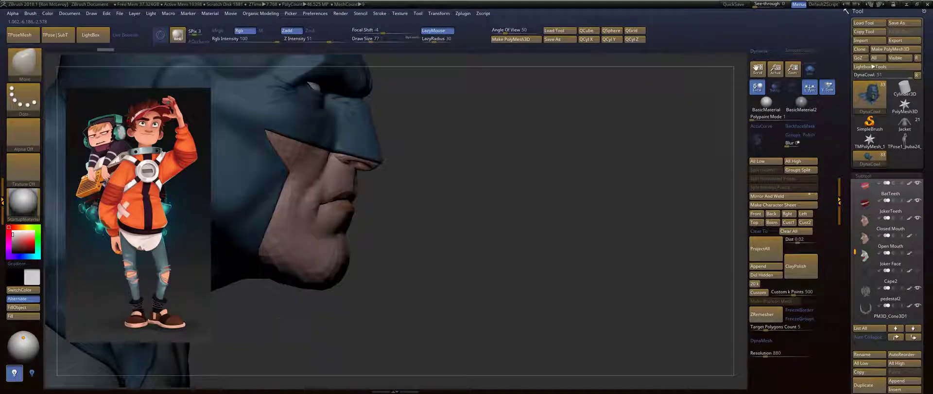
pyautogui.keyDown('alt'); pyautogui.moveTo(452, 204); pyautogui.dragTo(501, 330); pyautogui.keyUp('alt')
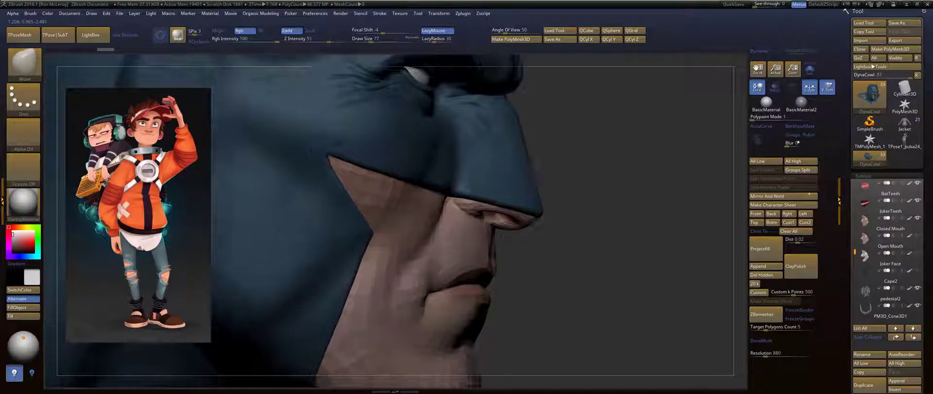
# Examine Batman's masked face up close, from the nose and cheek area around to the front.
pyautogui.keyDown('alt'); pyautogui.moveTo(604, 231); pyautogui.dragTo(580, 251); pyautogui.keyUp('alt')
pyautogui.keyDown('alt'); pyautogui.moveTo(406, 272); pyautogui.dragTo(588, 271); pyautogui.keyUp('alt')
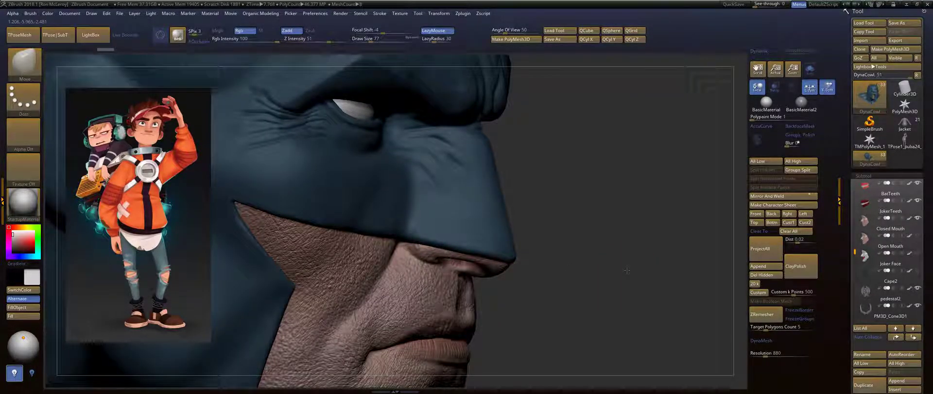
pyautogui.moveTo(627, 270); pyautogui.dragTo(620, 271)
pyautogui.keyDown('alt'); pyautogui.moveTo(476, 267); pyautogui.dragTo(574, 276); pyautogui.keyUp('alt')
pyautogui.keyDown('alt'); pyautogui.moveTo(445, 212); pyautogui.dragTo(636, 177); pyautogui.keyUp('alt')
pyautogui.keyDown('alt'); pyautogui.moveTo(560, 172); pyautogui.dragTo(638, 164); pyautogui.keyUp('alt')
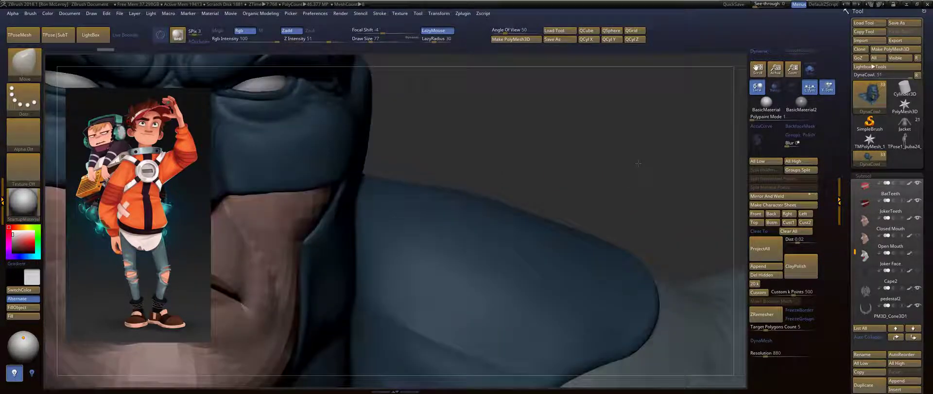
pyautogui.keyDown('alt'); pyautogui.moveTo(443, 133); pyautogui.dragTo(641, 153); pyautogui.keyUp('alt')
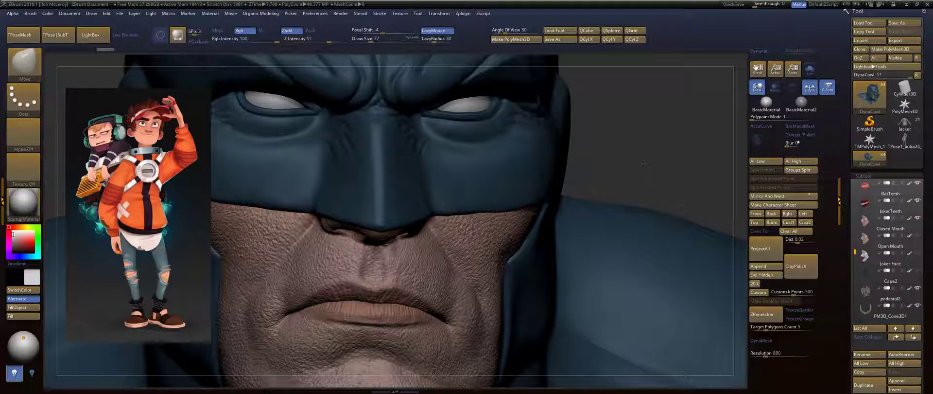
pyautogui.keyDown('alt'); pyautogui.moveTo(638, 143); pyautogui.dragTo(720, 188); pyautogui.keyUp('alt')
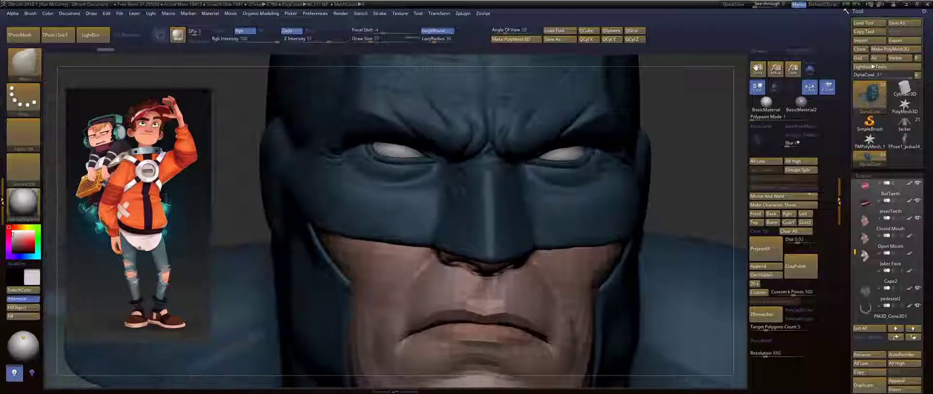
# Inspect the side of Batman's cowl, neck and jaw, ending on a close profile of the nose and lips.
pyautogui.moveTo(238, 209); pyautogui.dragTo(717, 81)
pyautogui.keyDown('alt'); pyautogui.moveTo(290, 302); pyautogui.dragTo(97, 318); pyautogui.keyUp('alt')
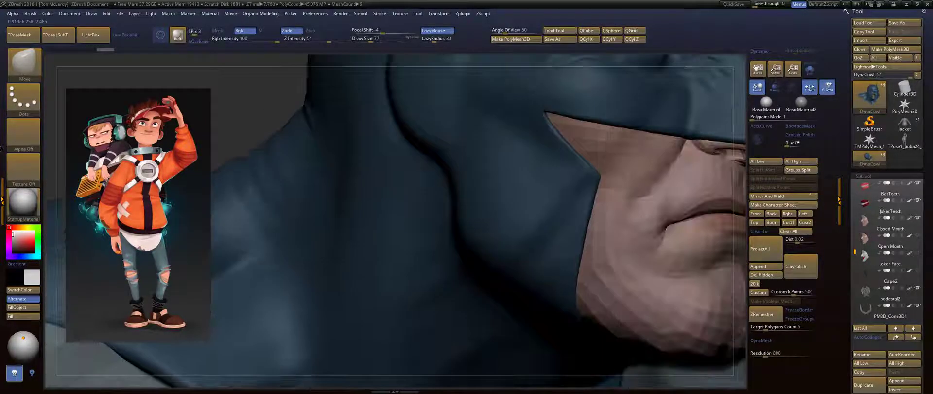
pyautogui.keyDown('alt'); pyautogui.moveTo(739, 142); pyautogui.dragTo(518, 144); pyautogui.keyUp('alt')
pyautogui.keyDown('alt'); pyautogui.moveTo(47, 324); pyautogui.dragTo(654, 316); pyautogui.keyUp('alt')
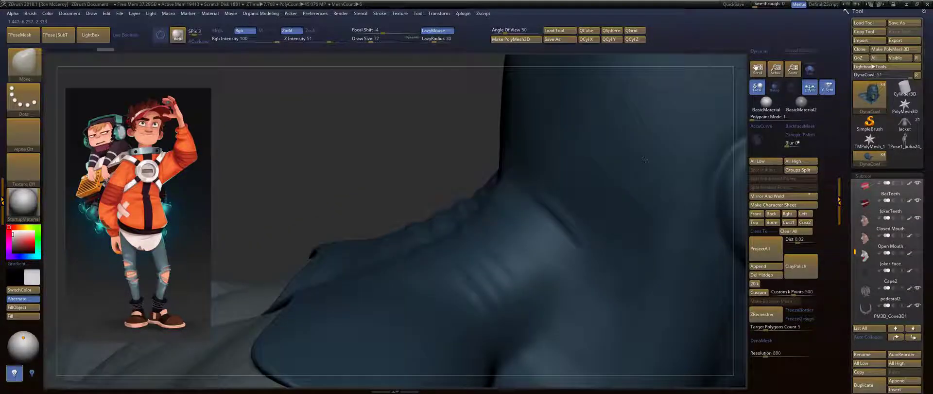
pyautogui.keyDown('alt'); pyautogui.moveTo(741, 121); pyautogui.dragTo(265, 102); pyautogui.keyUp('alt')
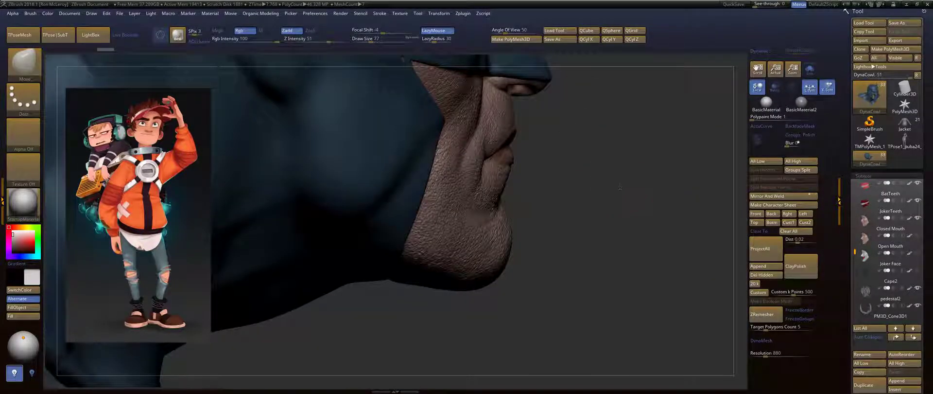
pyautogui.moveTo(644, 181); pyautogui.dragTo(624, 249)
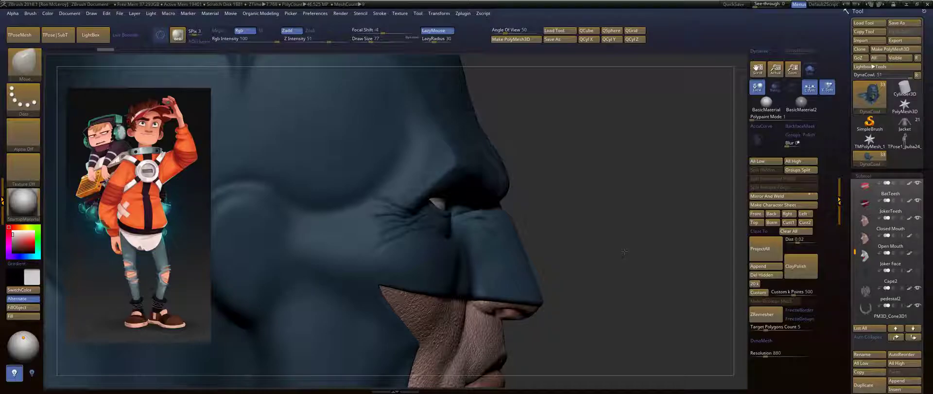
pyautogui.moveTo(625, 251); pyautogui.dragTo(614, 230)
pyautogui.moveTo(597, 258); pyautogui.dragTo(595, 258)
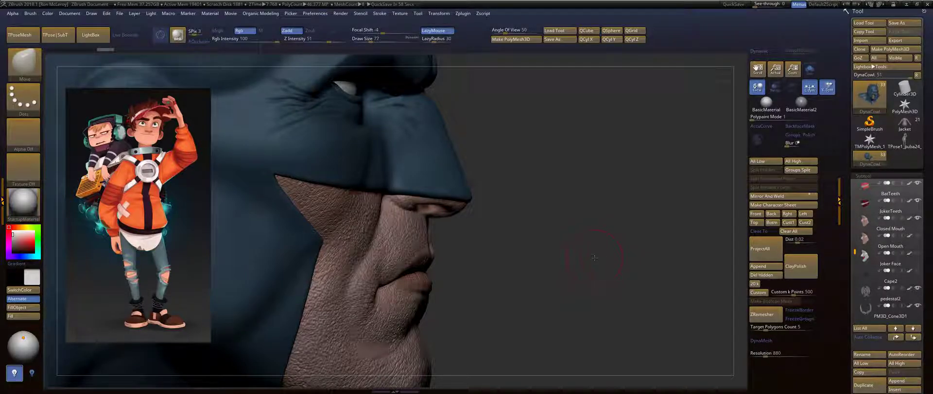
# Capture a rectangular snip of the Batman sculpt's face from the front with Snipping Tool.
pyautogui.keyDown('alt'); pyautogui.moveTo(486, 271); pyautogui.dragTo(541, 285); pyautogui.keyUp('alt')
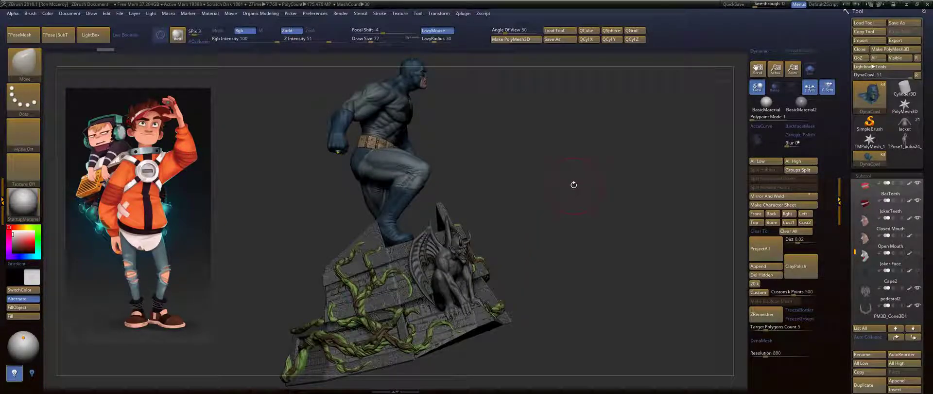
pyautogui.keyDown('alt'); pyautogui.moveTo(573, 184); pyautogui.dragTo(602, 360); pyautogui.keyUp('alt')
pyautogui.keyDown('alt'); pyautogui.moveTo(700, 311); pyautogui.dragTo(716, 370); pyautogui.keyUp('alt')
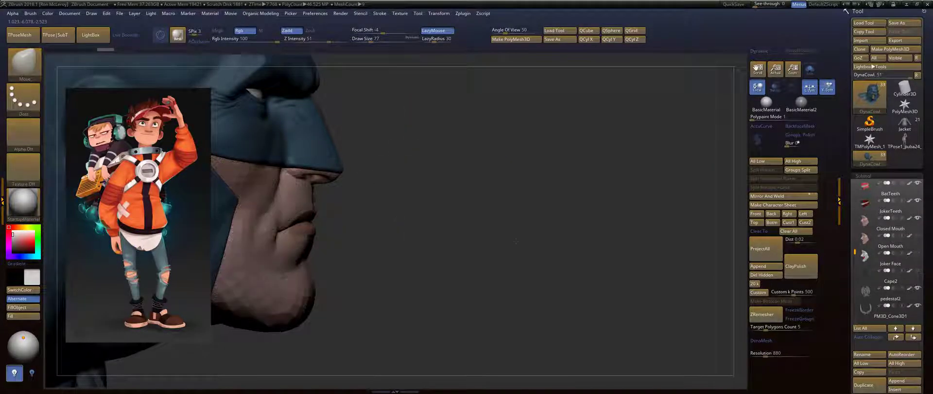
pyautogui.keyDown('alt'); pyautogui.moveTo(543, 242); pyautogui.dragTo(600, 238); pyautogui.keyUp('alt')
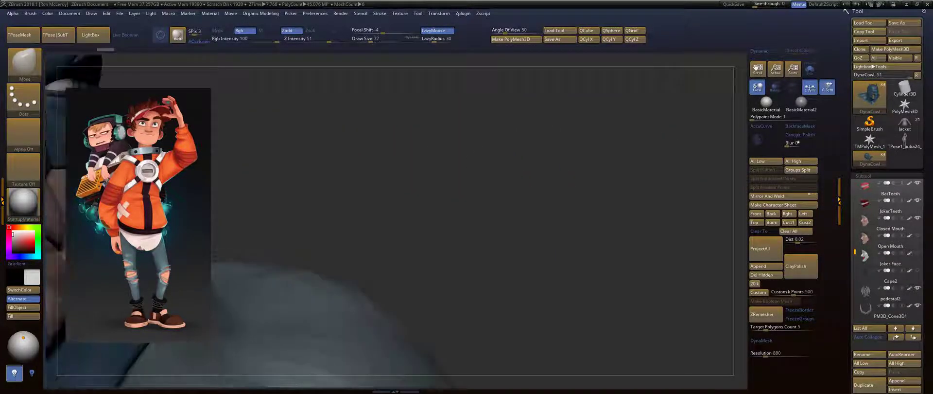
pyautogui.moveTo(544, 161); pyautogui.dragTo(466, 158)
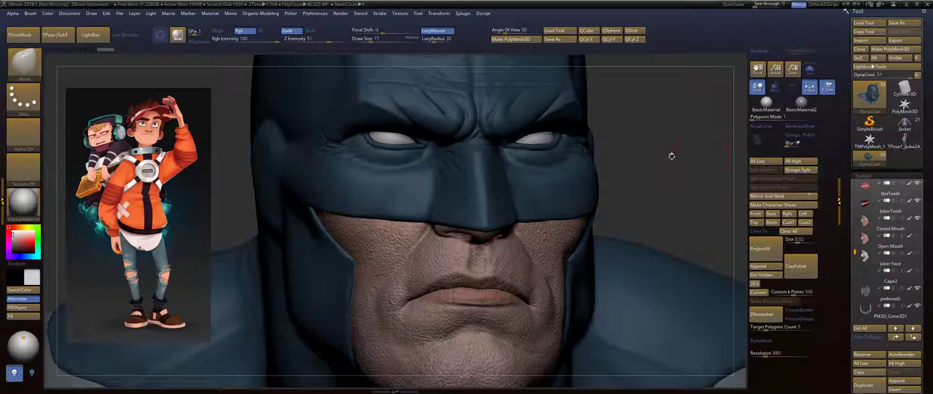
pyautogui.press('super')
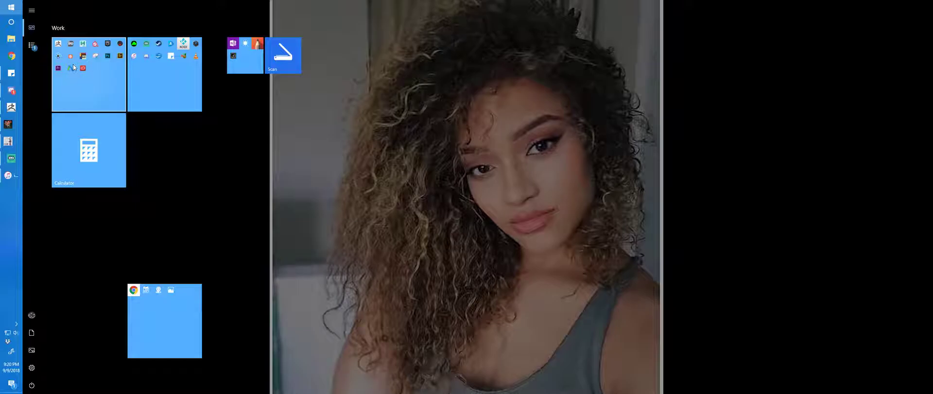
pyautogui.click(95, 57)
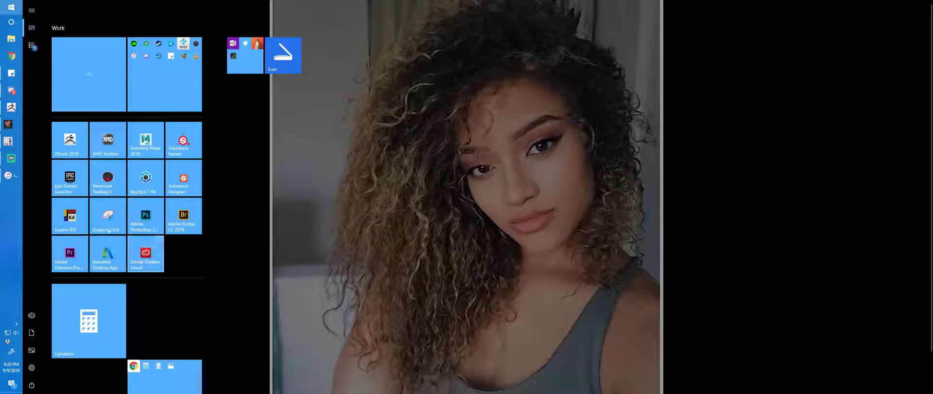
pyautogui.click(109, 218)
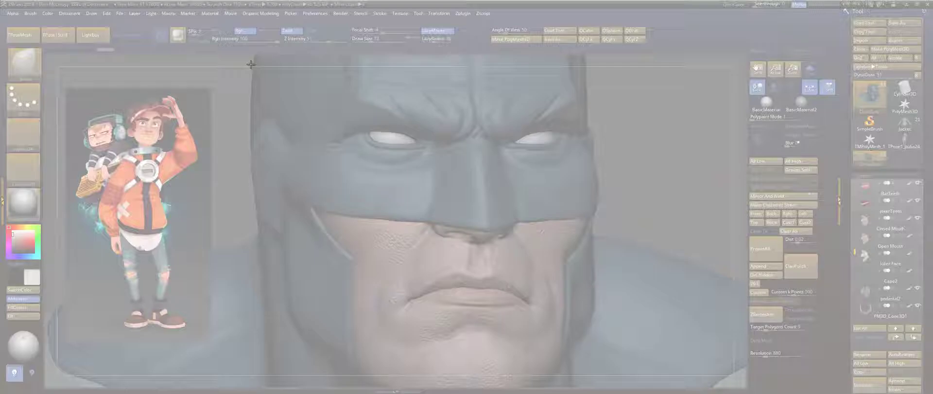
pyautogui.moveTo(250, 66)
pyautogui.mouseDown()
pyautogui.moveTo(391, 119)
pyautogui.moveTo(625, 352)
pyautogui.moveTo(666, 372)
pyautogui.mouseUp()
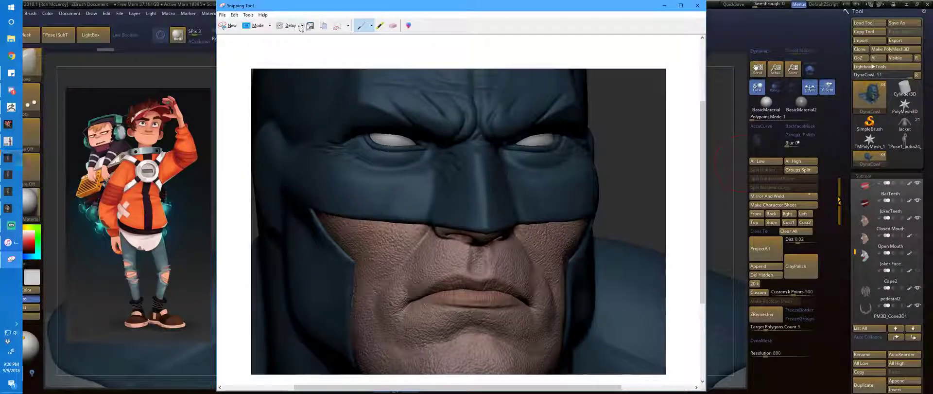
# Save the snip to the Desktop as the JPEG Tempimage, replacing the existing file.
pyautogui.click(311, 26)
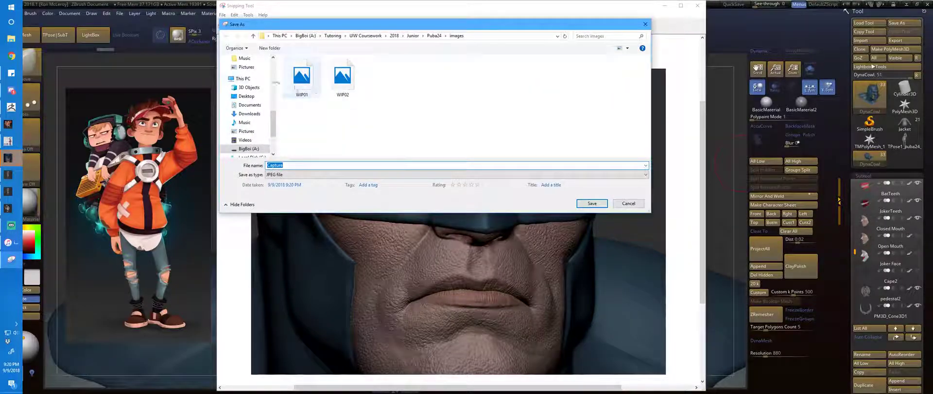
pyautogui.click(247, 96)
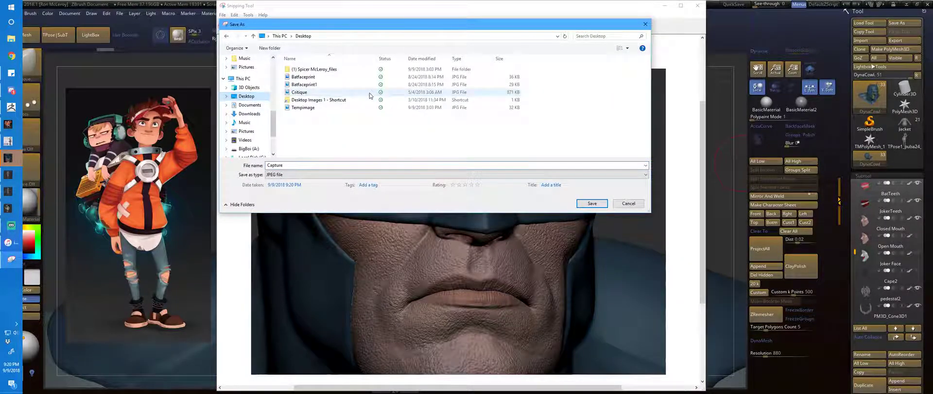
pyautogui.doubleClick(333, 108)
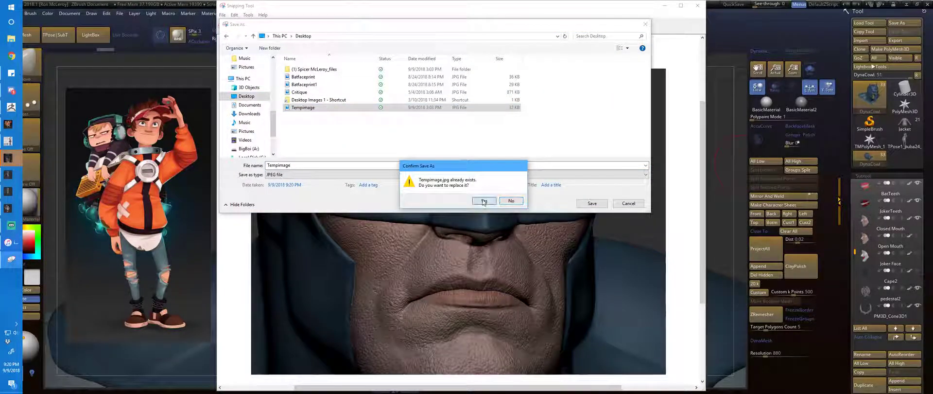
pyautogui.click(486, 200)
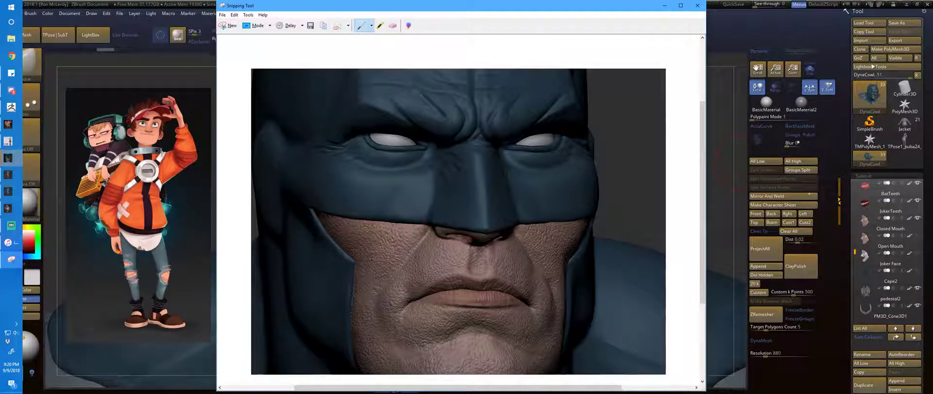
# Bring up the Batman statue photo in Chrome and compare the sculpt's cowl and face with it in ZBrush.
pyautogui.click(11, 56)
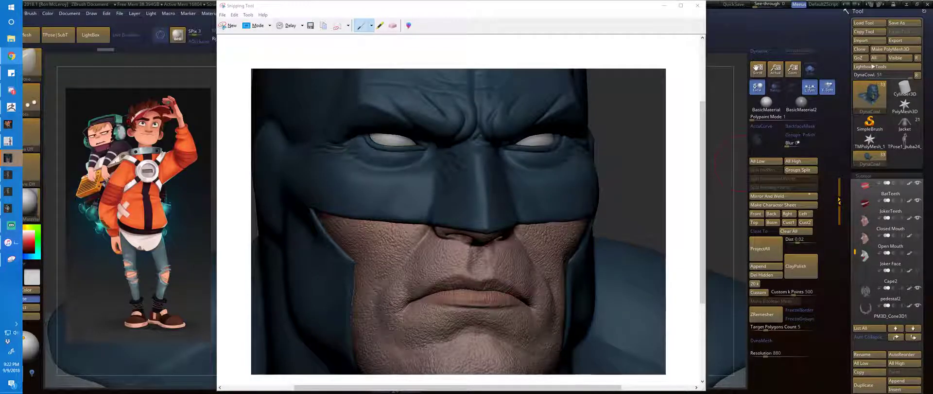
pyautogui.moveTo(717, 74); pyautogui.dragTo(724, 17)
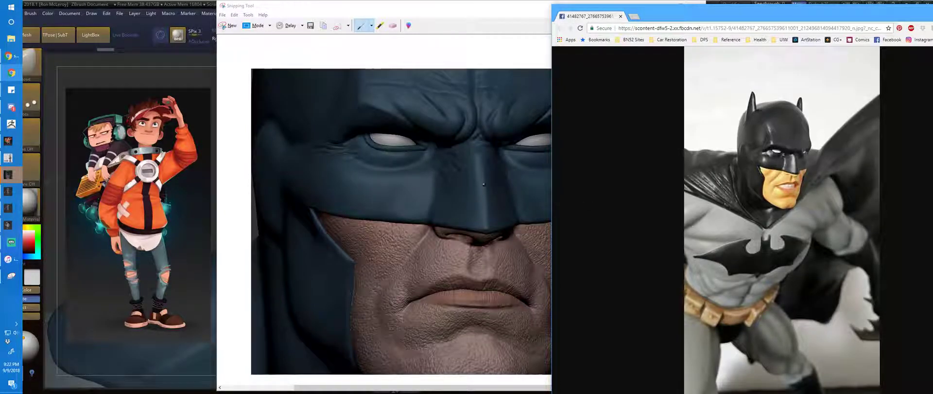
pyautogui.click(187, 75)
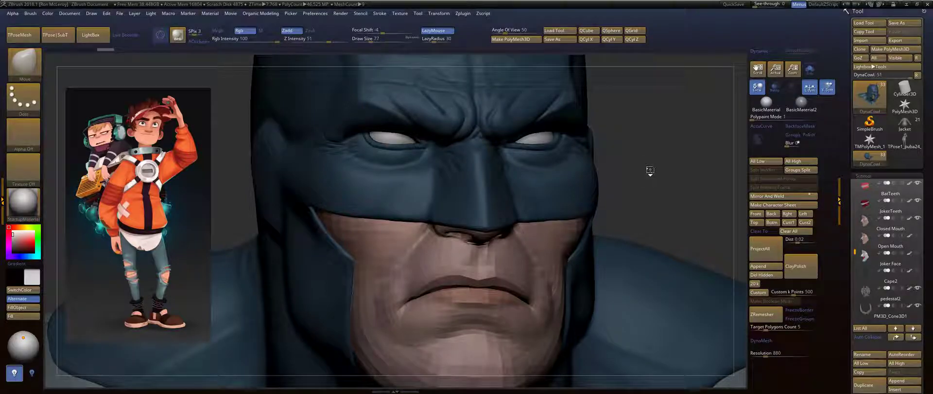
pyautogui.moveTo(649, 180); pyautogui.dragTo(659, 186)
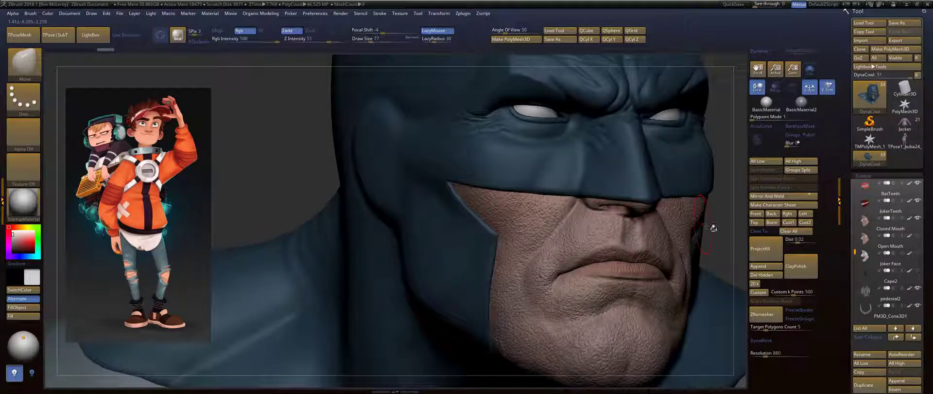
pyautogui.keyDown('alt'); pyautogui.click(514, 262); pyautogui.keyUp('alt')
pyautogui.keyDown('alt'); pyautogui.moveTo(514, 262); pyautogui.dragTo(287, 276, button='right'); pyautogui.keyUp('alt')
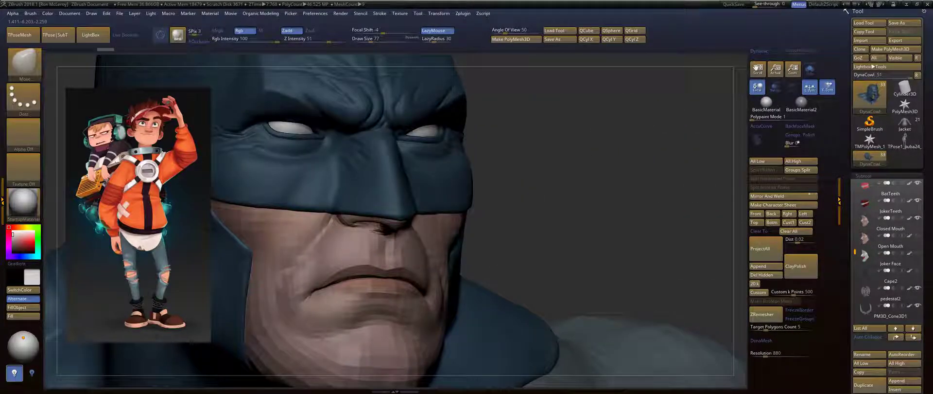
pyautogui.moveTo(613, 218); pyautogui.dragTo(603, 227)
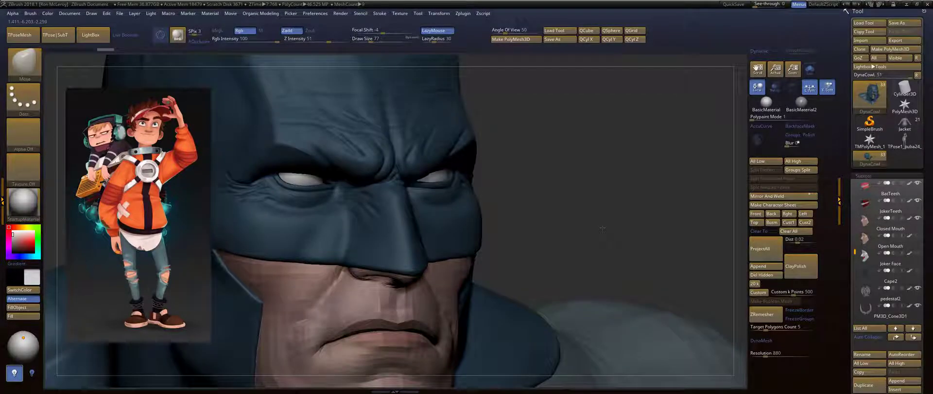
pyautogui.hotkey('alt', 'Tab')
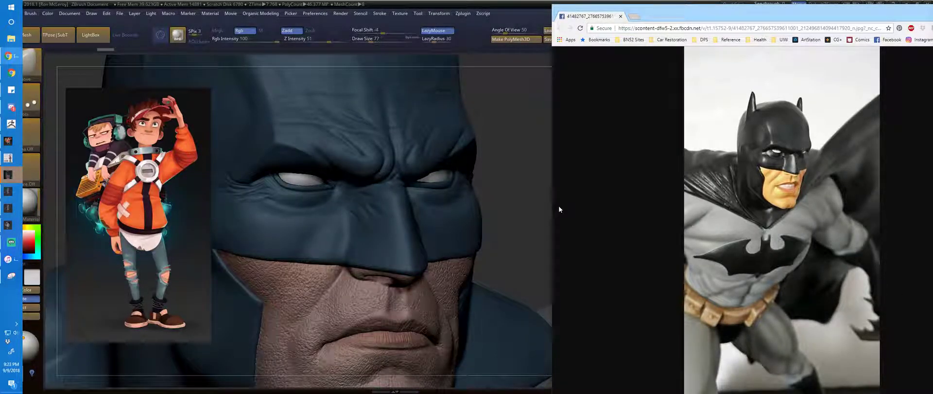
# Close the surplus image windows showing the Batman capture, the character sheet and the posed figure.
pyautogui.moveTo(704, 177)
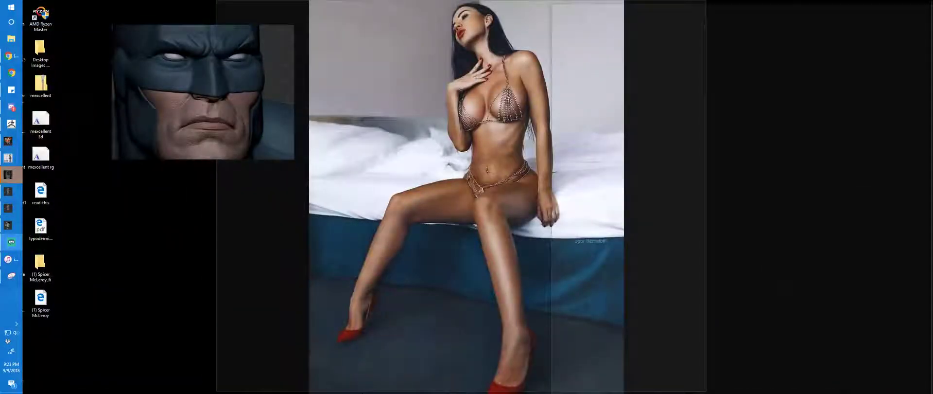
pyautogui.click(73, 155)
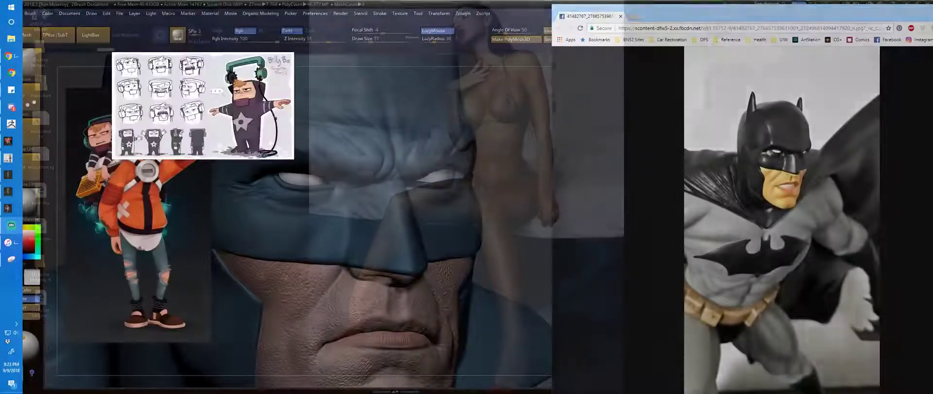
pyautogui.click(73, 155)
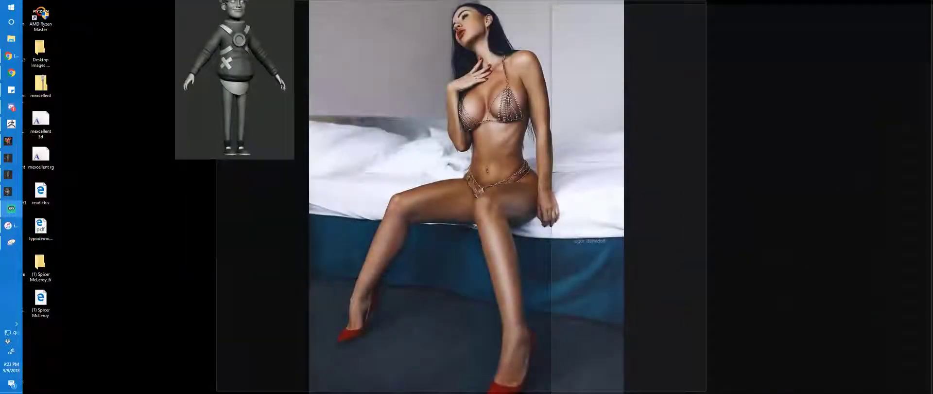
pyautogui.click(73, 156)
pyautogui.click(73, 155)
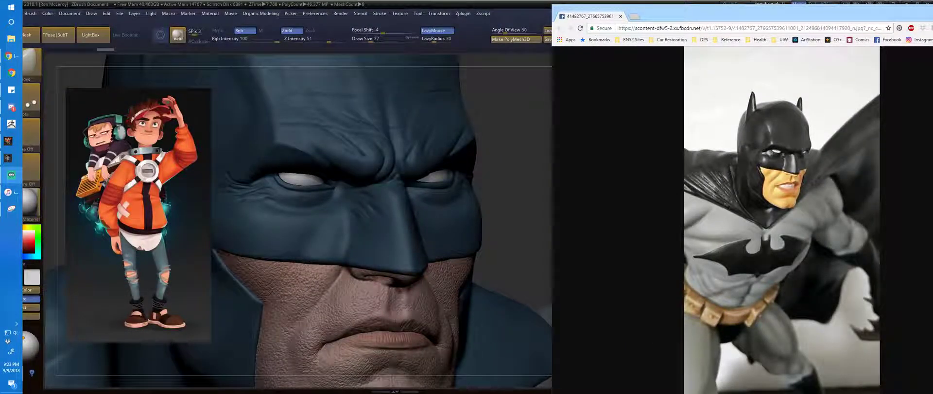
pyautogui.click(73, 155)
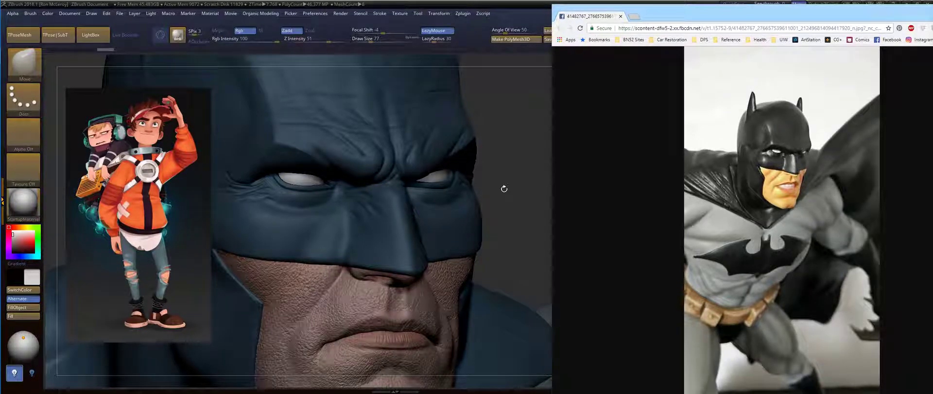
# Return to ZBrush and switch from the Batman sculpt to the posed TPose1_puba24_01 mesh, framing the figure.
pyautogui.click(503, 189)
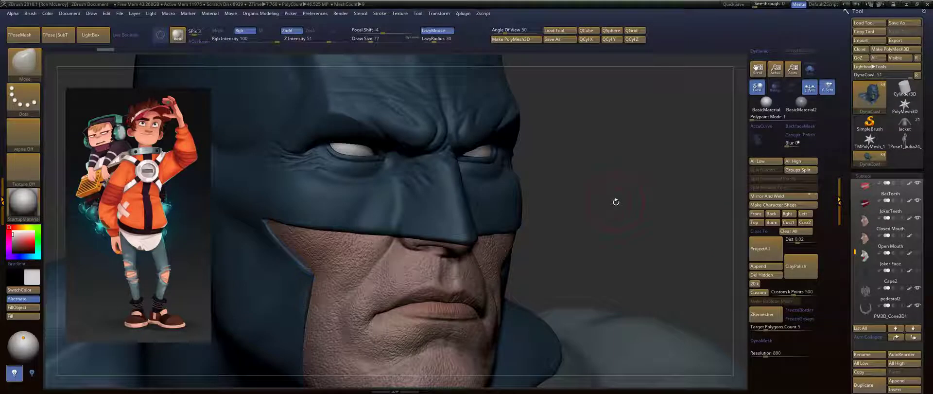
pyautogui.moveTo(614, 202)
pyautogui.mouseDown()
pyautogui.moveTo(514, 207)
pyautogui.moveTo(559, 185)
pyautogui.mouseUp()
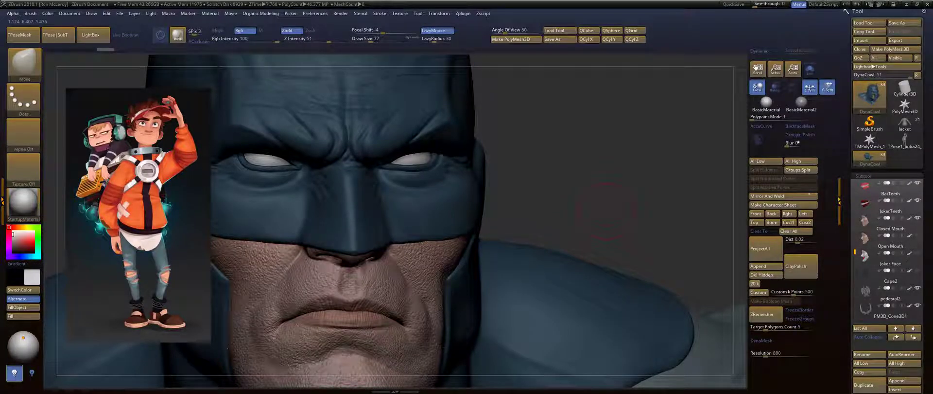
pyautogui.moveTo(605, 209); pyautogui.dragTo(613, 209)
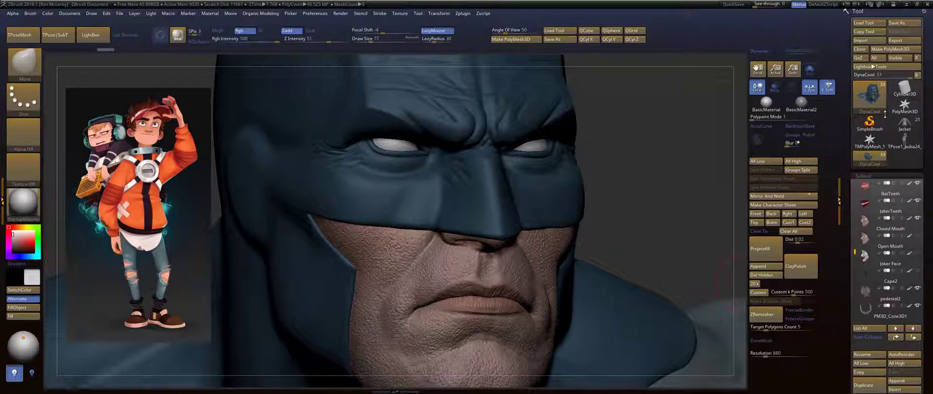
pyautogui.click(904, 140)
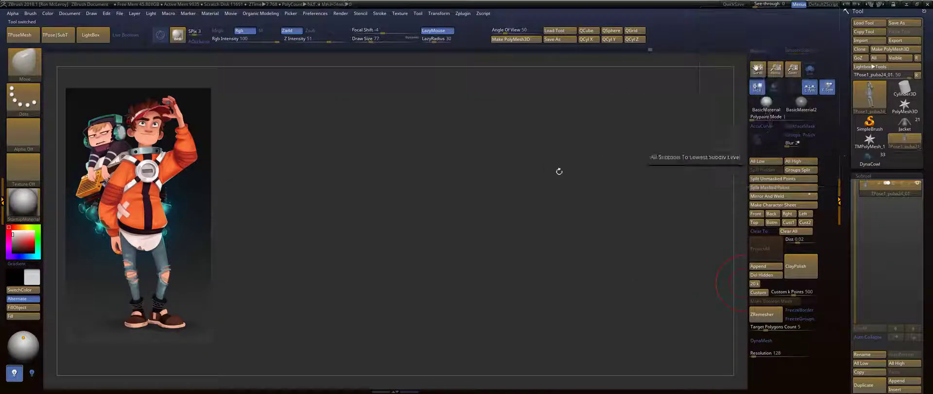
pyautogui.keyDown('alt'); pyautogui.moveTo(542, 131); pyautogui.dragTo(574, 187); pyautogui.keyUp('alt')
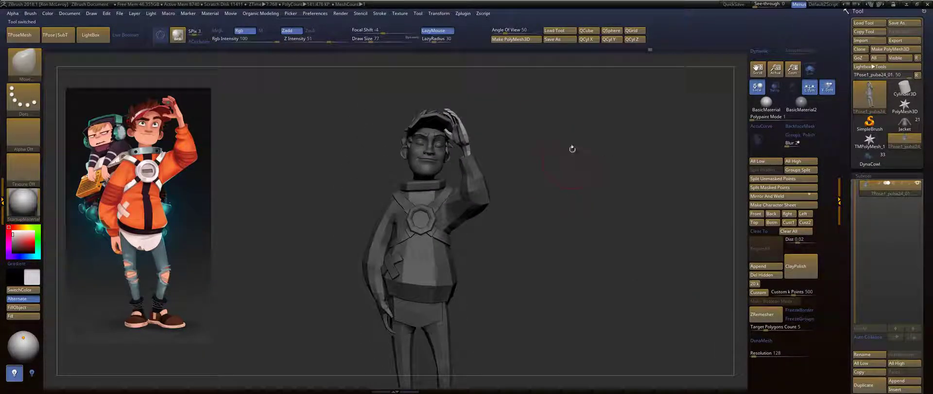
pyautogui.moveTo(573, 147)
pyautogui.mouseDown()
pyautogui.moveTo(520, 150)
pyautogui.moveTo(576, 148)
pyautogui.mouseUp()
pyautogui.keyDown('alt'); pyautogui.moveTo(576, 185); pyautogui.dragTo(591, 171); pyautogui.keyUp('alt')
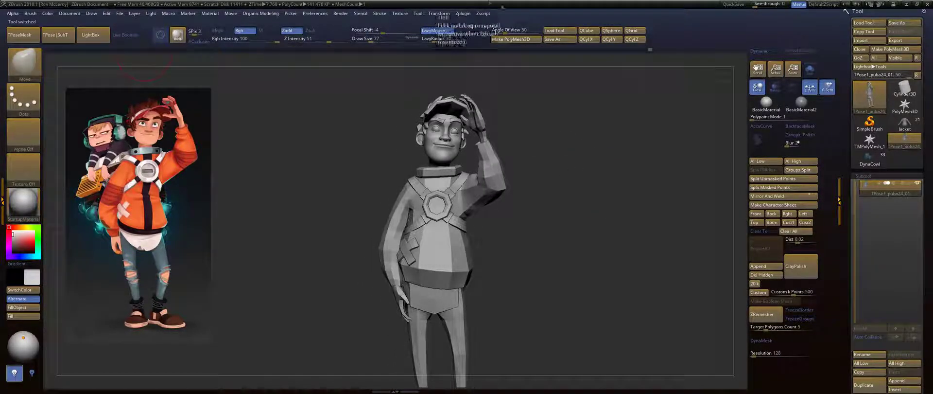
# Transfer the pose to the character's subtools with TPose|SubT and inspect the posed figure.
pyautogui.click(463, 13)
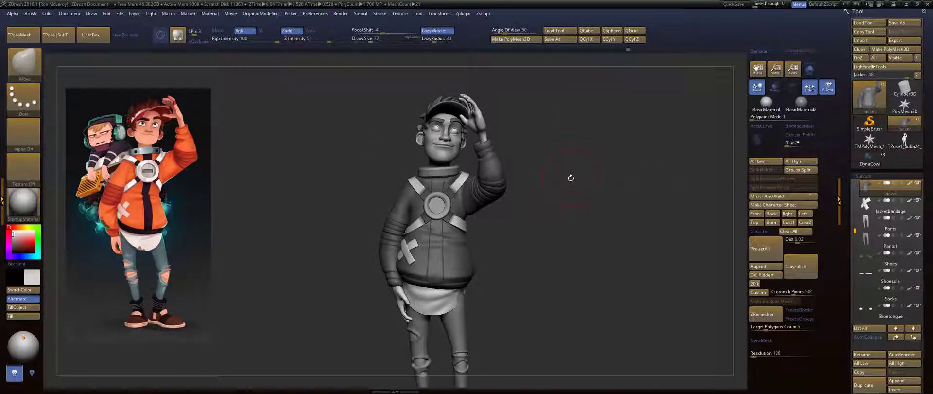
pyautogui.moveTo(571, 178)
pyautogui.mouseDown()
pyautogui.moveTo(576, 189)
pyautogui.moveTo(552, 223)
pyautogui.moveTo(614, 217)
pyautogui.moveTo(547, 257)
pyautogui.moveTo(589, 205)
pyautogui.moveTo(587, 214)
pyautogui.moveTo(573, 211)
pyautogui.moveTo(575, 252)
pyautogui.mouseUp()
pyautogui.keyDown('alt'); pyautogui.moveTo(587, 178); pyautogui.dragTo(600, 229); pyautogui.keyUp('alt')
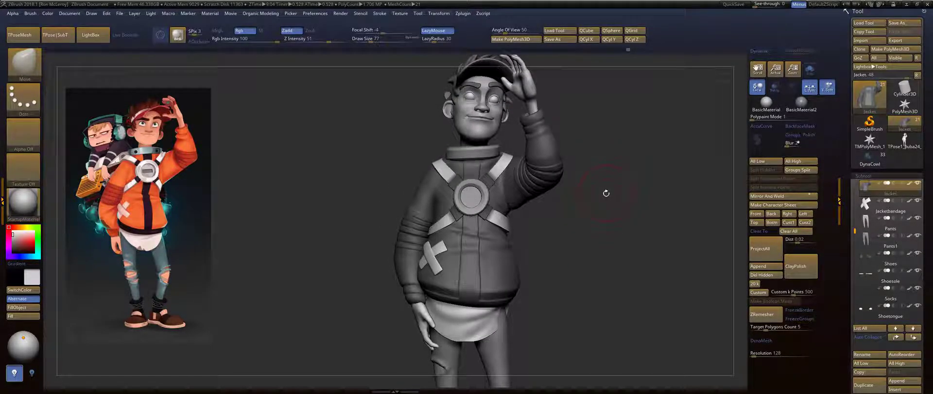
pyautogui.moveTo(586, 221)
pyautogui.mouseDown()
pyautogui.moveTo(589, 284)
pyautogui.moveTo(593, 250)
pyautogui.mouseUp()
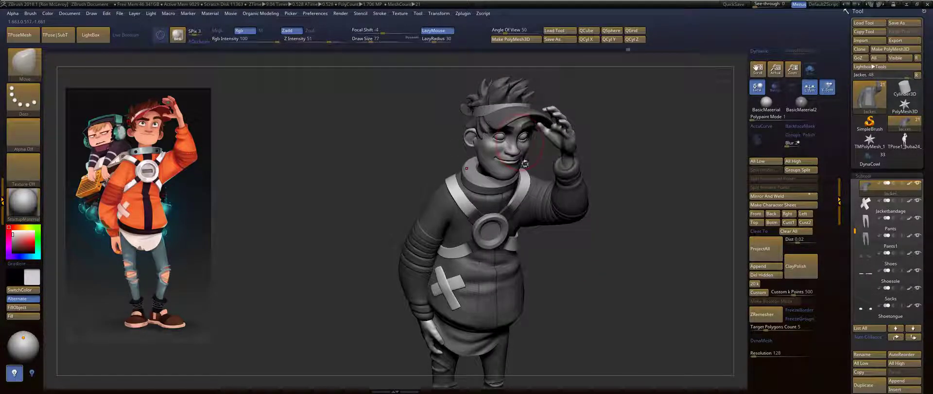
# Select the Cheststraps subtool and reshape the front strap on the lowered arm's shoulder using the Move brush at draw size 124.
pyautogui.moveTo(423, 165); pyautogui.dragTo(544, 191)
pyautogui.keyDown('alt'); pyautogui.click(545, 191); pyautogui.keyUp('alt')
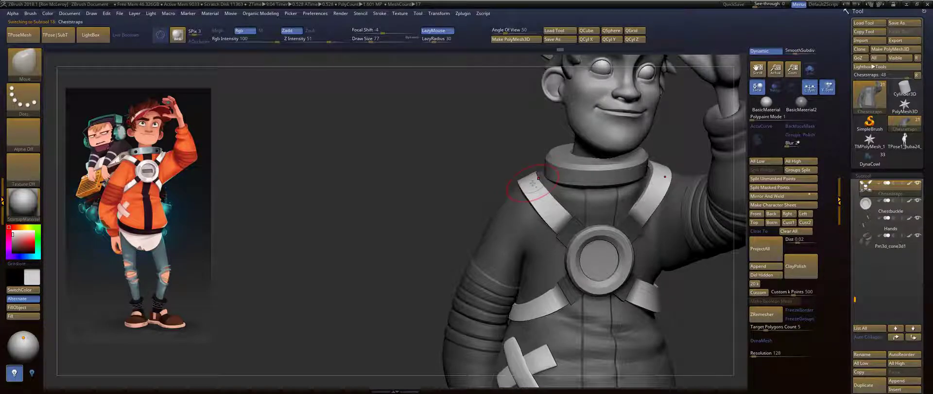
pyautogui.press('b')
pyautogui.press('m')
pyautogui.press('v')
pyautogui.press('s')
pyautogui.moveTo(520, 159); pyautogui.dragTo(525, 159)
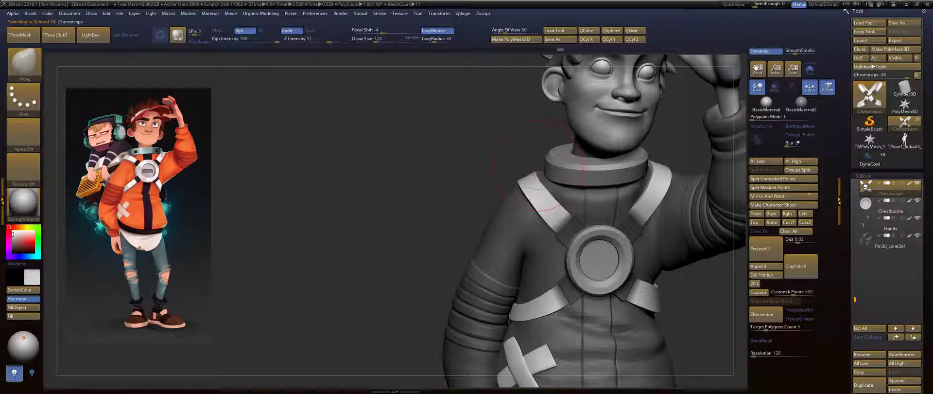
pyautogui.moveTo(537, 185)
pyautogui.mouseDown()
pyautogui.moveTo(542, 179)
pyautogui.moveTo(526, 190)
pyautogui.mouseUp()
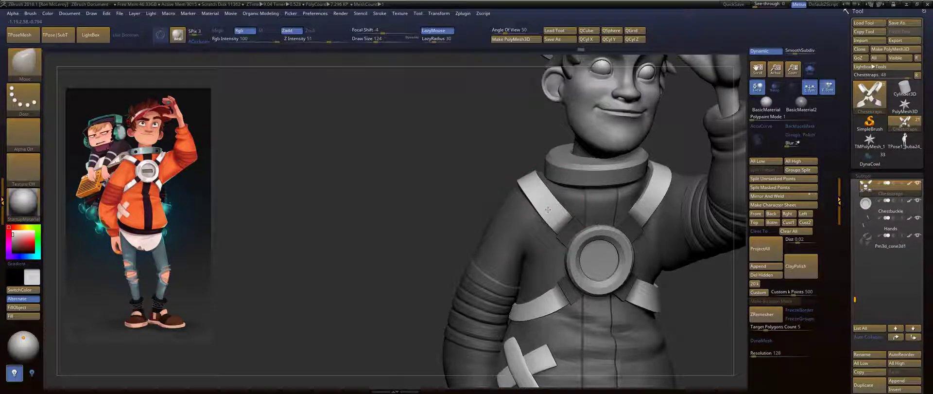
pyautogui.moveTo(549, 208); pyautogui.dragTo(554, 206)
# Pull the chest strap into place around the lowered arm's shoulder so it follows the jacket from the side and front.
pyautogui.moveTo(494, 183); pyautogui.dragTo(695, 187)
pyautogui.moveTo(616, 184); pyautogui.dragTo(503, 170, button='right')
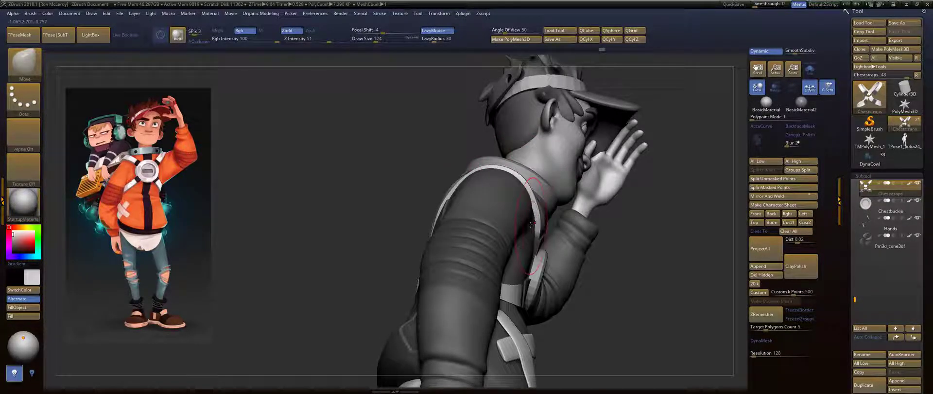
pyautogui.moveTo(531, 220); pyautogui.dragTo(536, 218)
pyautogui.moveTo(644, 237)
pyautogui.mouseDown(button='right')
pyautogui.moveTo(561, 261)
pyautogui.moveTo(588, 229)
pyautogui.moveTo(583, 195)
pyautogui.mouseUp(button='right')
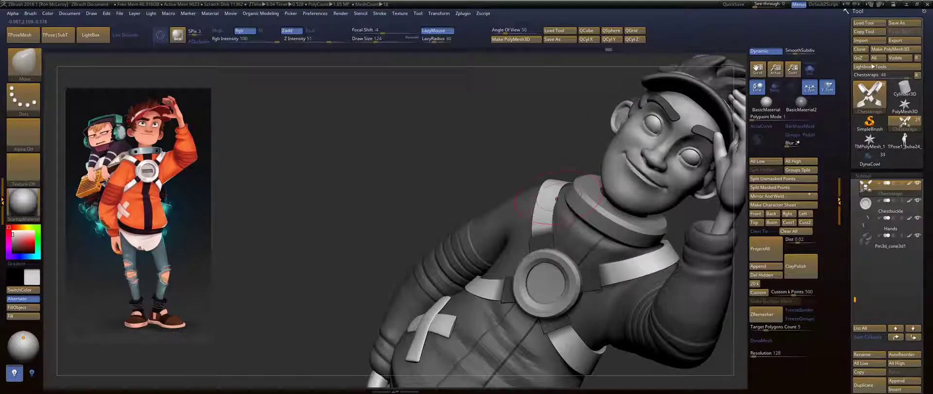
pyautogui.moveTo(564, 195); pyautogui.dragTo(555, 193)
pyautogui.moveTo(555, 192)
pyautogui.mouseDown(button='right')
pyautogui.moveTo(550, 178)
pyautogui.moveTo(503, 163)
pyautogui.mouseUp(button='right')
pyautogui.moveTo(516, 223); pyautogui.dragTo(545, 190, button='right')
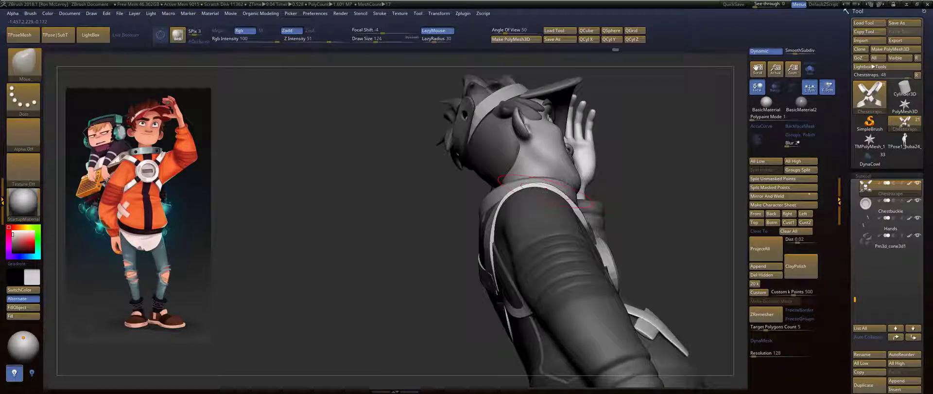
# Fit the chest strap over the raised arm's shoulder, adjusting its curve where it runs beside the collar.
pyautogui.moveTo(644, 175)
pyautogui.mouseDown(button='right')
pyautogui.moveTo(639, 124)
pyautogui.moveTo(625, 143)
pyautogui.moveTo(479, 140)
pyautogui.mouseUp(button='right')
pyautogui.moveTo(478, 149); pyautogui.dragTo(474, 158)
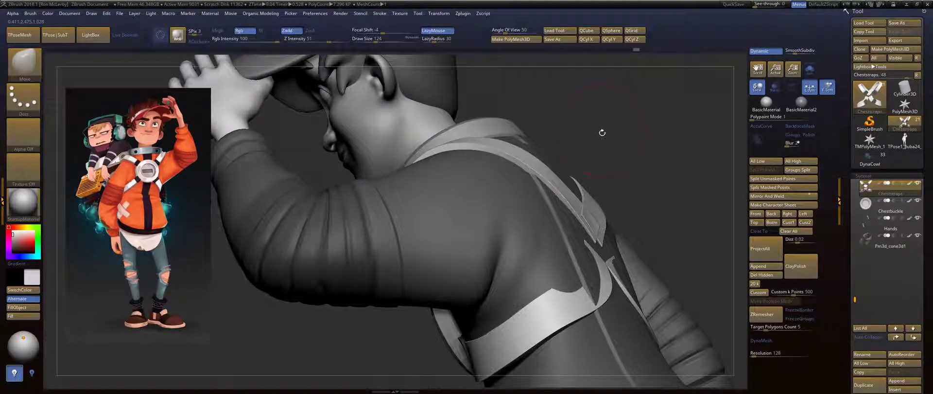
pyautogui.keyDown('alt'); pyautogui.moveTo(602, 131); pyautogui.dragTo(601, 161); pyautogui.keyUp('alt')
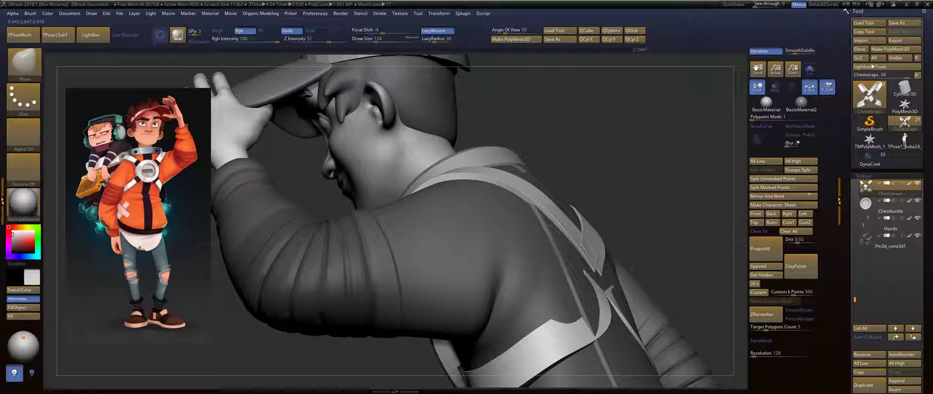
pyautogui.moveTo(558, 136); pyautogui.dragTo(610, 142)
pyautogui.moveTo(477, 182); pyautogui.dragTo(475, 187)
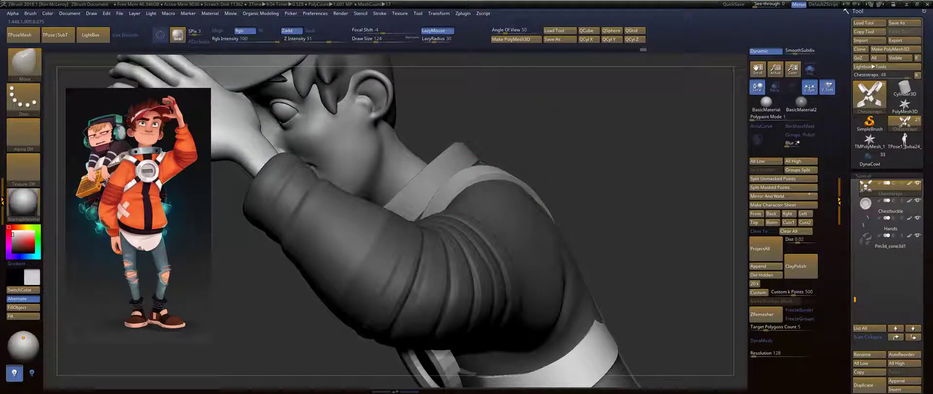
pyautogui.moveTo(593, 152); pyautogui.dragTo(656, 155)
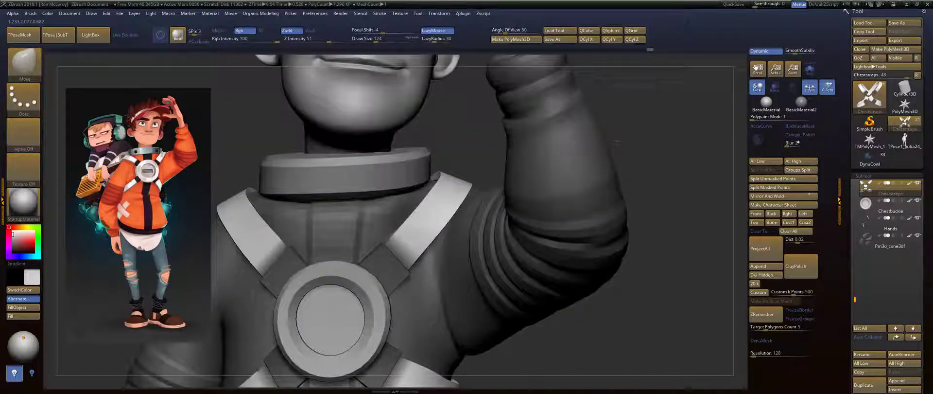
pyautogui.moveTo(472, 158); pyautogui.dragTo(504, 180)
pyautogui.moveTo(504, 179); pyautogui.dragTo(482, 192, button='right')
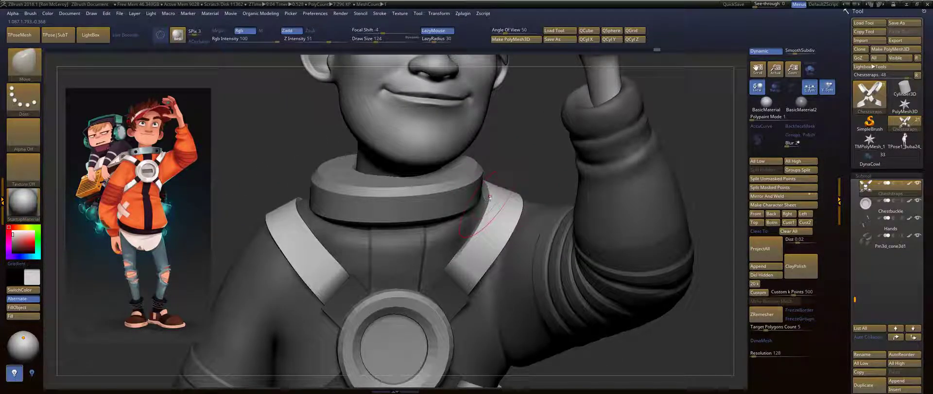
pyautogui.moveTo(488, 201); pyautogui.dragTo(522, 231, button='right')
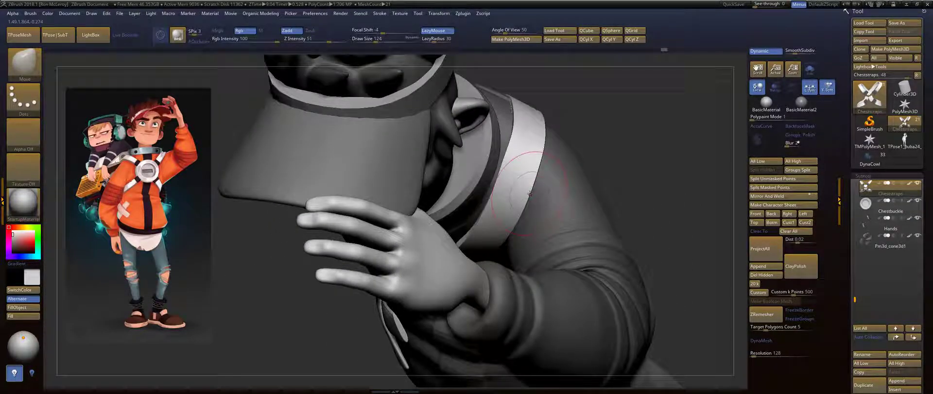
# Enlarge the Move brush to draw size 257 and shift the raised arm's shoulder strap inward toward the collar.
pyautogui.press('s')
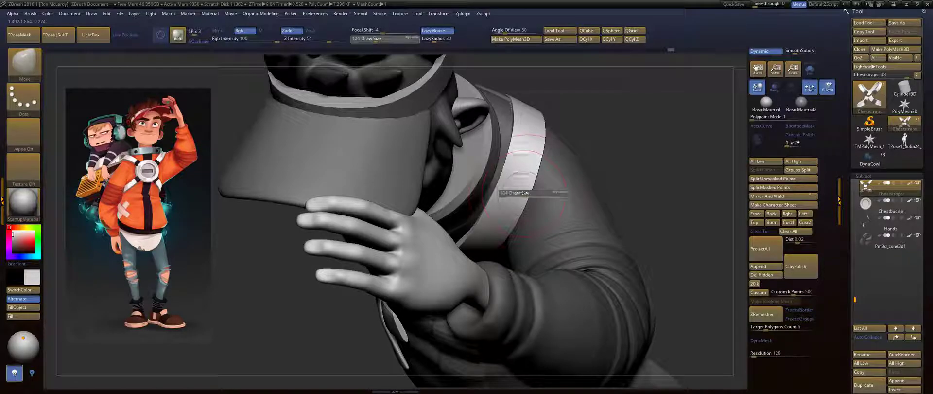
pyautogui.moveTo(536, 195); pyautogui.dragTo(524, 201)
pyautogui.press('s')
pyautogui.moveTo(535, 151); pyautogui.dragTo(530, 154)
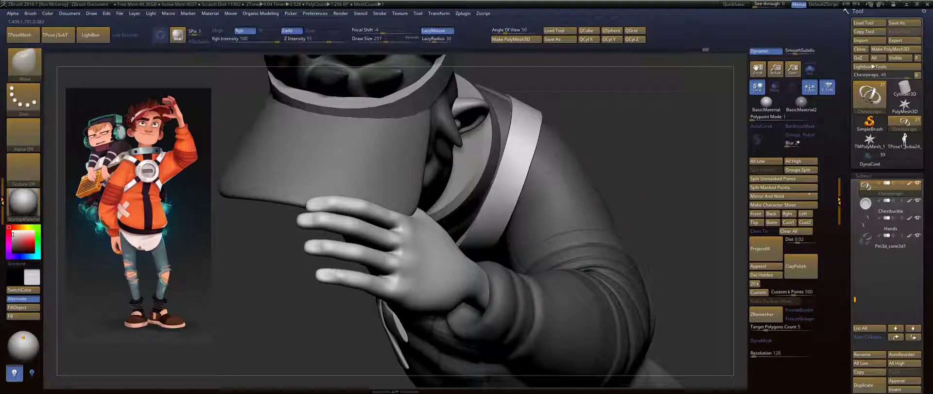
pyautogui.moveTo(538, 132); pyautogui.dragTo(535, 133)
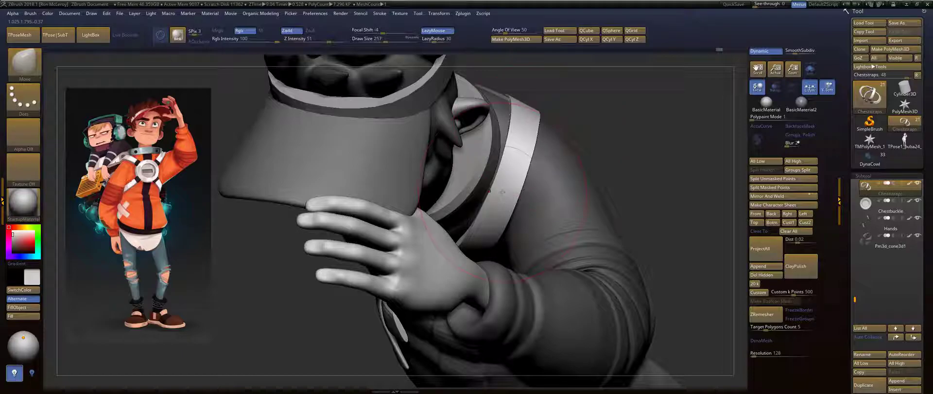
pyautogui.moveTo(502, 192); pyautogui.dragTo(499, 192)
pyautogui.moveTo(658, 158); pyautogui.dragTo(681, 104)
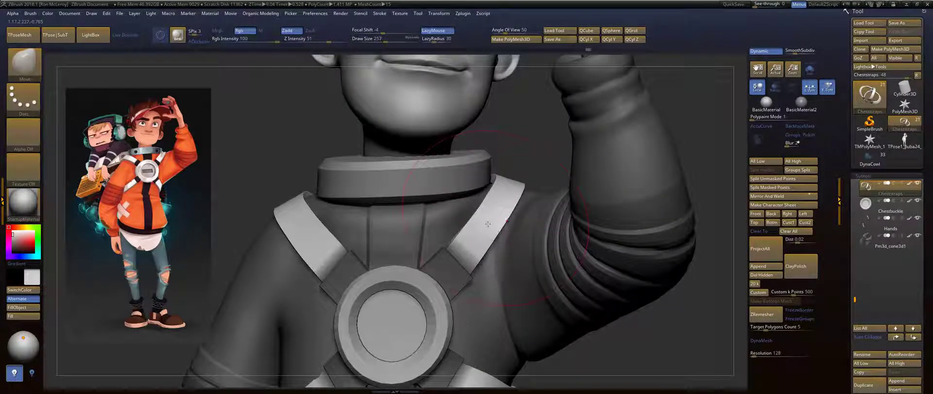
pyautogui.press('shift')
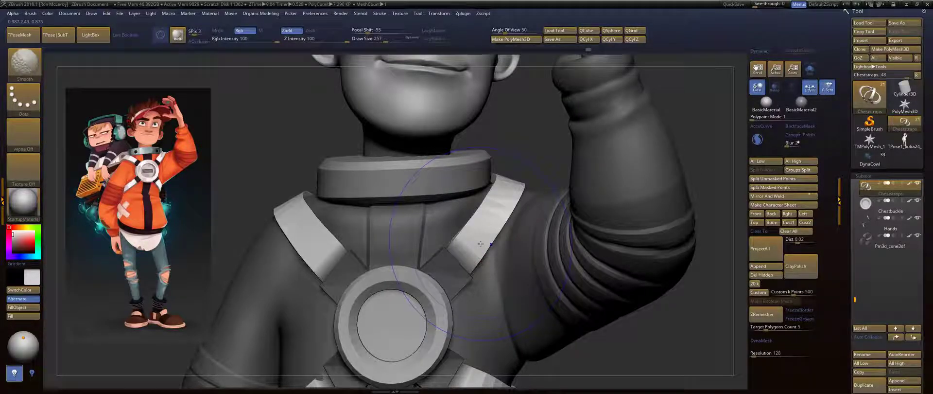
# Review the straps around the whole figure and switch to the Move Topological brush at draw size 145.
pyautogui.press('f')
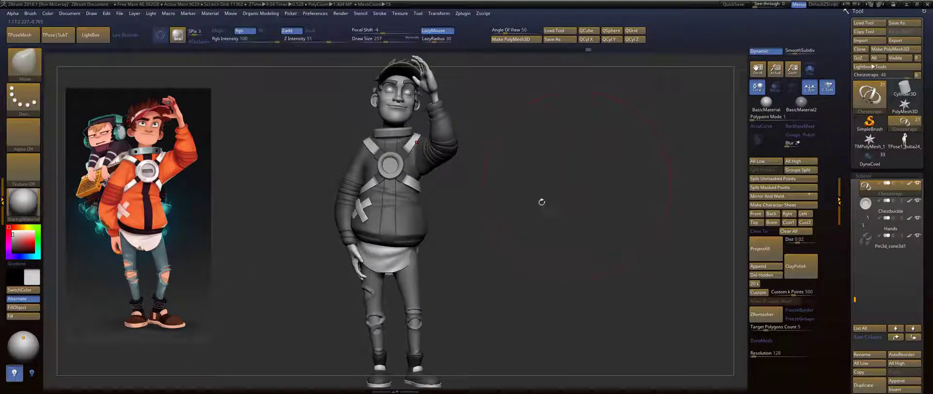
pyautogui.moveTo(542, 202); pyautogui.dragTo(525, 251)
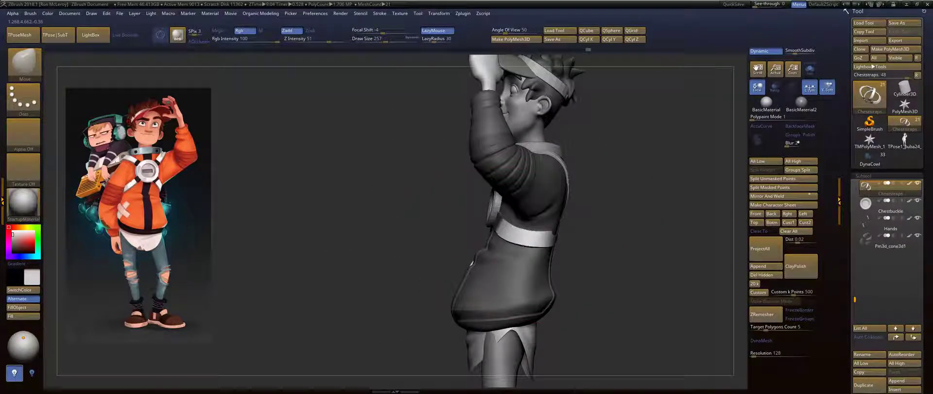
pyautogui.moveTo(592, 242)
pyautogui.mouseDown()
pyautogui.moveTo(551, 237)
pyautogui.moveTo(564, 224)
pyautogui.mouseUp()
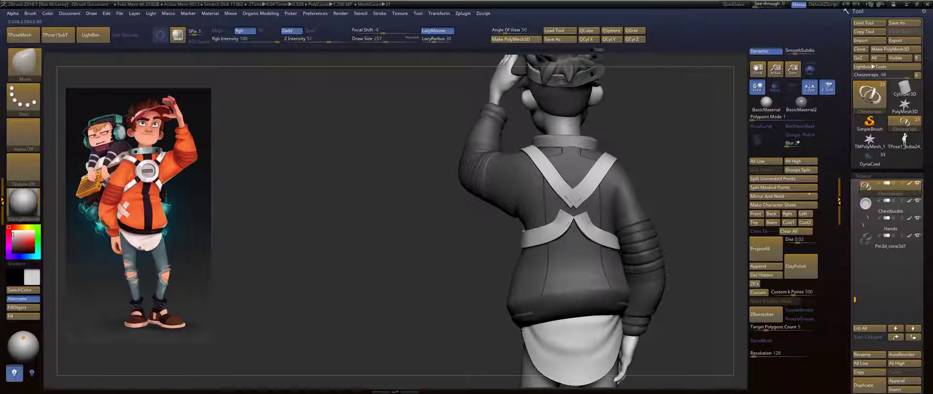
pyautogui.moveTo(661, 170)
pyautogui.mouseDown()
pyautogui.moveTo(702, 172)
pyautogui.moveTo(668, 181)
pyautogui.moveTo(681, 187)
pyautogui.mouseUp()
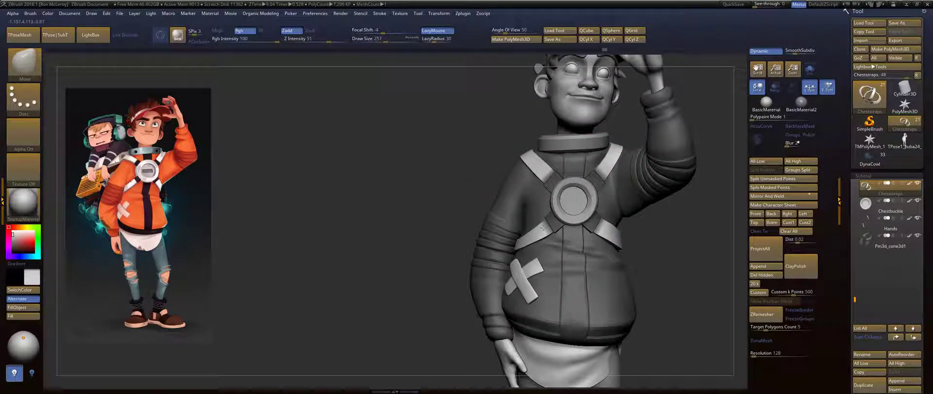
pyautogui.moveTo(451, 231)
pyautogui.mouseDown()
pyautogui.moveTo(474, 243)
pyautogui.moveTo(435, 256)
pyautogui.moveTo(444, 250)
pyautogui.mouseUp()
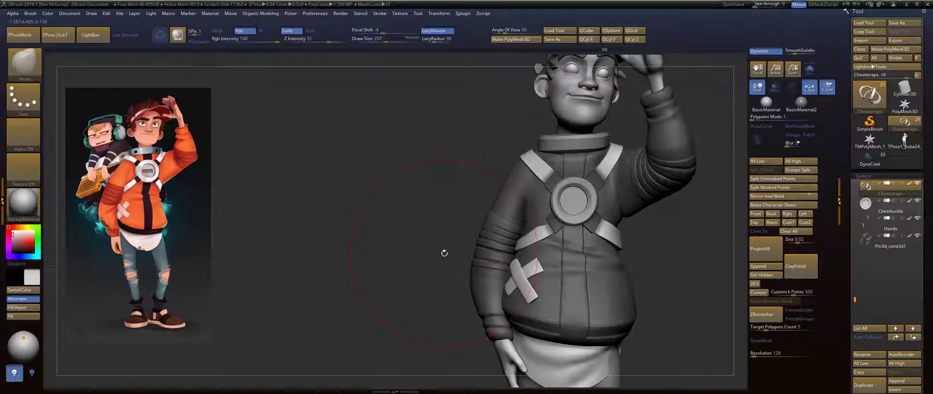
pyautogui.press('space')
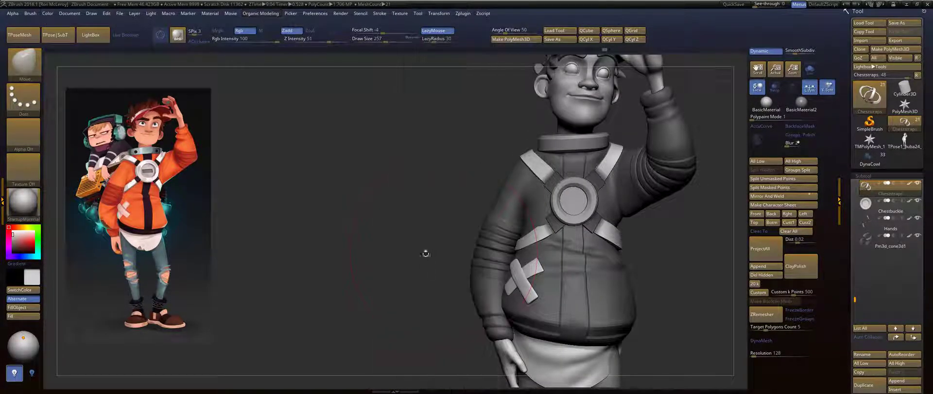
pyautogui.press('b')
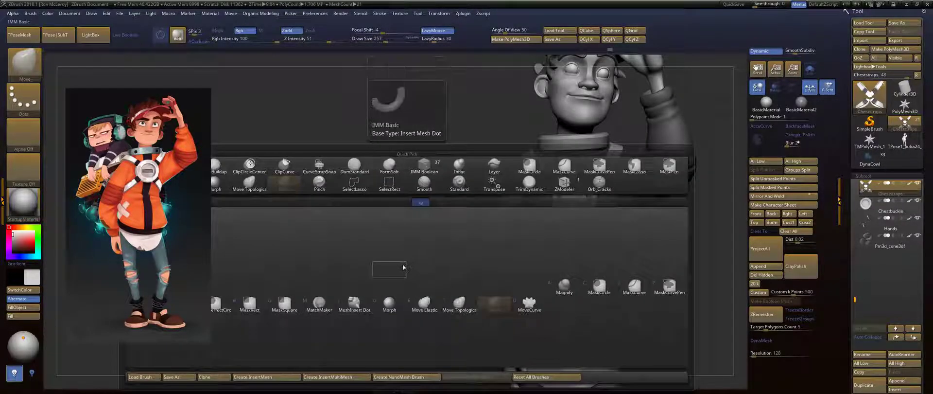
pyautogui.press('m')
pyautogui.press('t')
pyautogui.press('s')
pyautogui.moveTo(532, 231); pyautogui.dragTo(524, 231)
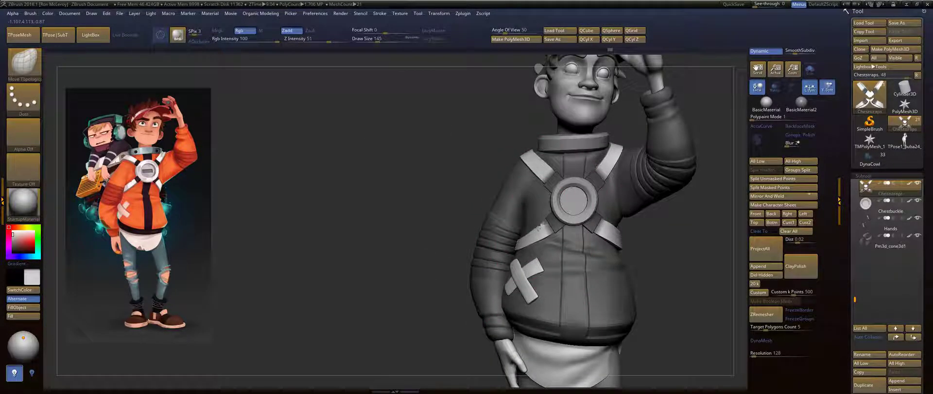
pyautogui.moveTo(389, 253); pyautogui.dragTo(450, 313)
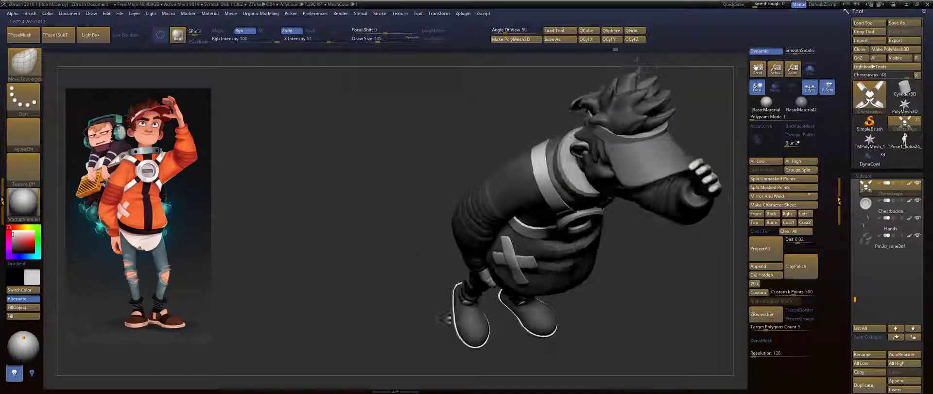
pyautogui.moveTo(661, 274)
pyautogui.mouseDown()
pyautogui.moveTo(652, 264)
pyautogui.moveTo(634, 301)
pyautogui.mouseUp()
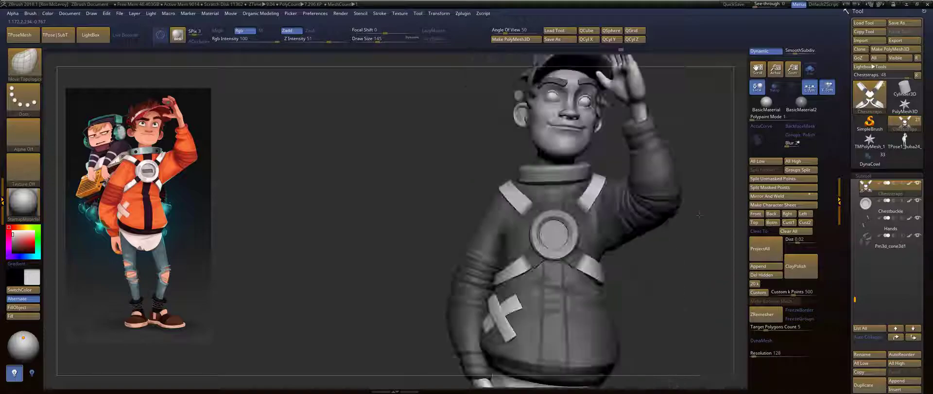
# Reduce the brush to draw size 94 and adjust the lower strap running beneath the raised arm.
pyautogui.moveTo(699, 214); pyautogui.dragTo(544, 218)
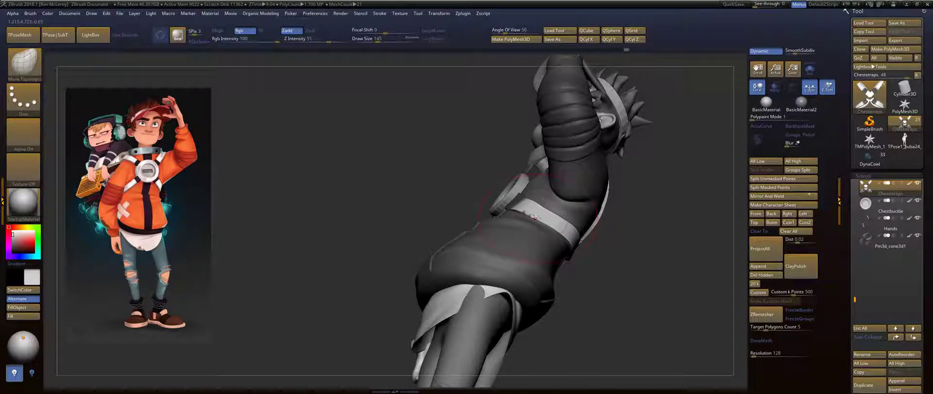
pyautogui.press('s')
pyautogui.moveTo(530, 206); pyautogui.dragTo(523, 205)
pyautogui.moveTo(663, 224)
pyautogui.mouseDown()
pyautogui.moveTo(644, 227)
pyautogui.moveTo(651, 238)
pyautogui.moveTo(671, 233)
pyautogui.mouseUp()
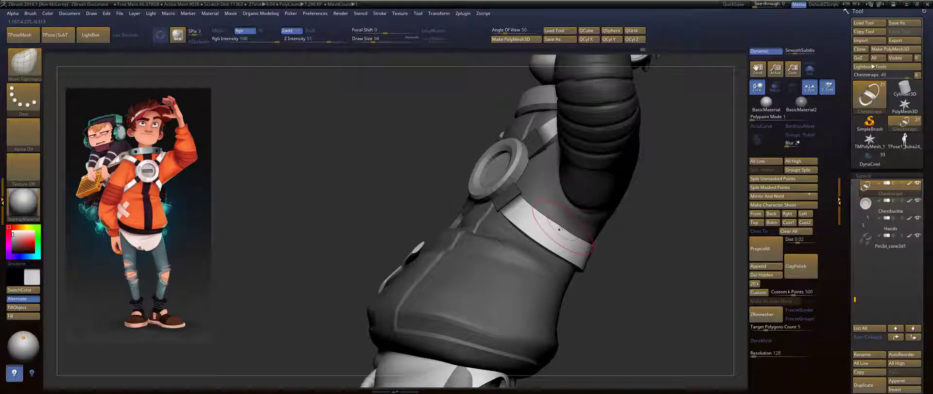
pyautogui.moveTo(560, 229); pyautogui.dragTo(557, 231)
pyautogui.moveTo(656, 235); pyautogui.dragTo(581, 239)
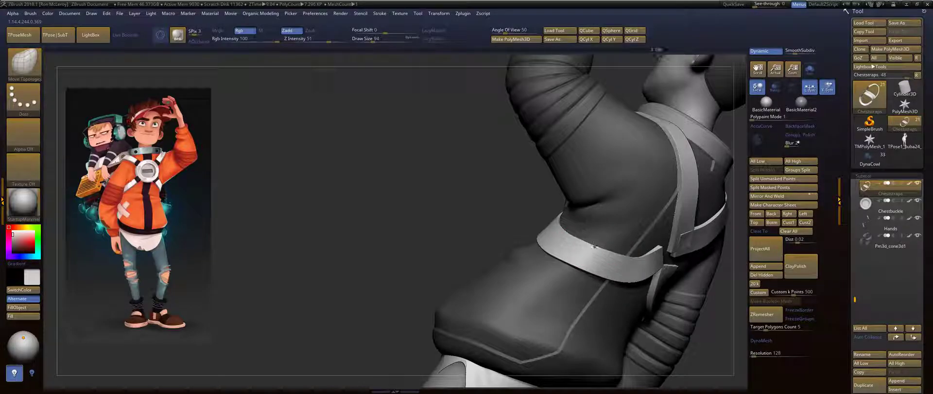
# Enlarge the brush to draw size 149 and reshape the lower strap across the jacket's side and back.
pyautogui.moveTo(427, 243)
pyautogui.mouseDown()
pyautogui.moveTo(469, 226)
pyautogui.moveTo(500, 196)
pyautogui.mouseUp()
pyautogui.press(']')
pyautogui.press(']')
pyautogui.moveTo(592, 246); pyautogui.dragTo(589, 251)
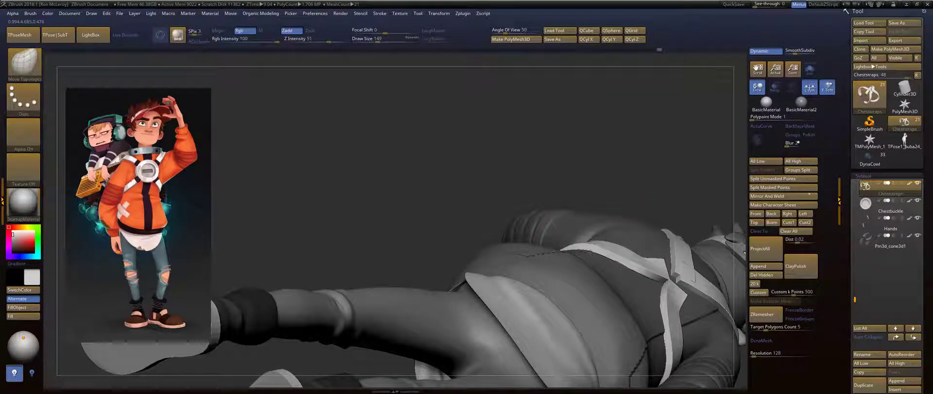
pyautogui.moveTo(647, 276); pyautogui.dragTo(643, 277)
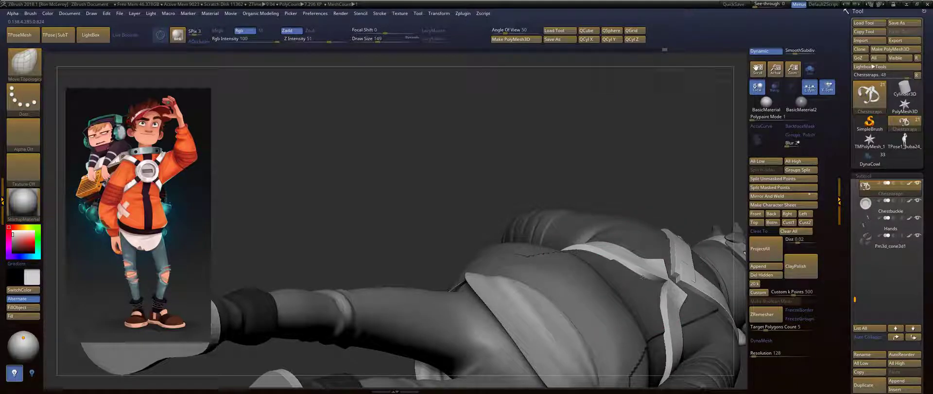
# Examine how the chest straps sit around the lowered arm's shoulder and along the jacket's side.
pyautogui.moveTo(669, 161)
pyautogui.mouseDown()
pyautogui.moveTo(622, 241)
pyautogui.moveTo(642, 259)
pyautogui.mouseUp()
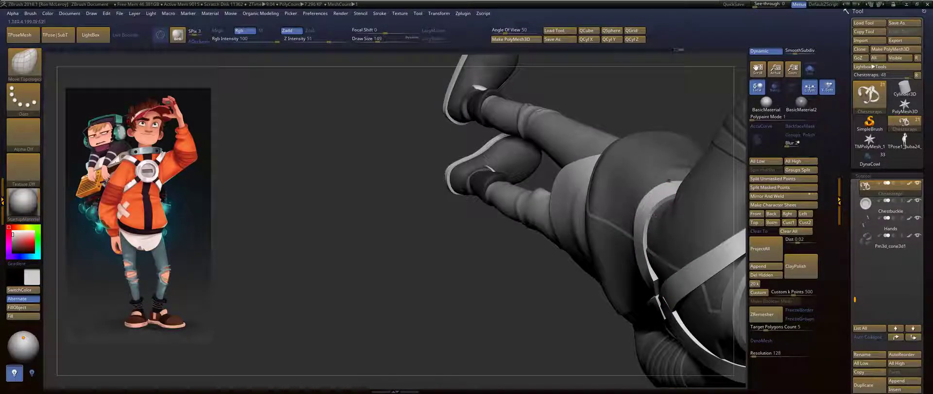
pyautogui.moveTo(626, 133)
pyautogui.mouseDown()
pyautogui.moveTo(625, 145)
pyautogui.moveTo(602, 82)
pyautogui.mouseUp()
pyautogui.press('f')
pyautogui.moveTo(668, 211)
pyautogui.mouseDown()
pyautogui.moveTo(647, 183)
pyautogui.moveTo(632, 218)
pyautogui.moveTo(664, 220)
pyautogui.mouseUp()
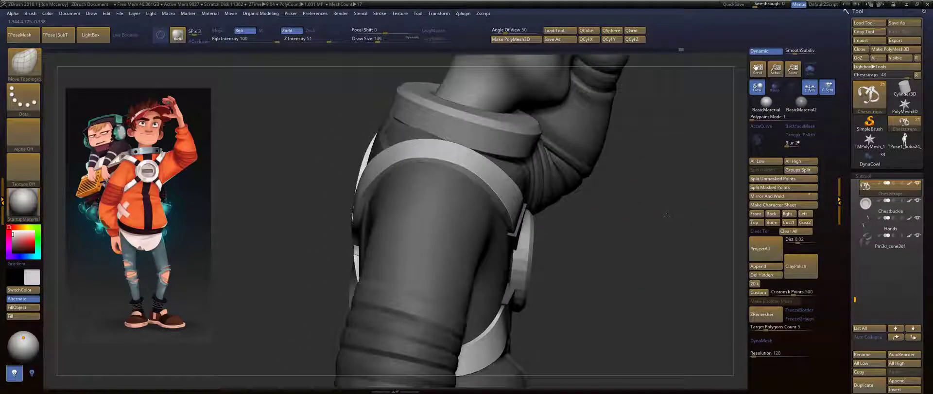
pyautogui.press('f')
pyautogui.moveTo(663, 220)
pyautogui.mouseDown(button='right')
pyautogui.moveTo(639, 226)
pyautogui.moveTo(575, 209)
pyautogui.moveTo(634, 226)
pyautogui.mouseUp(button='right')
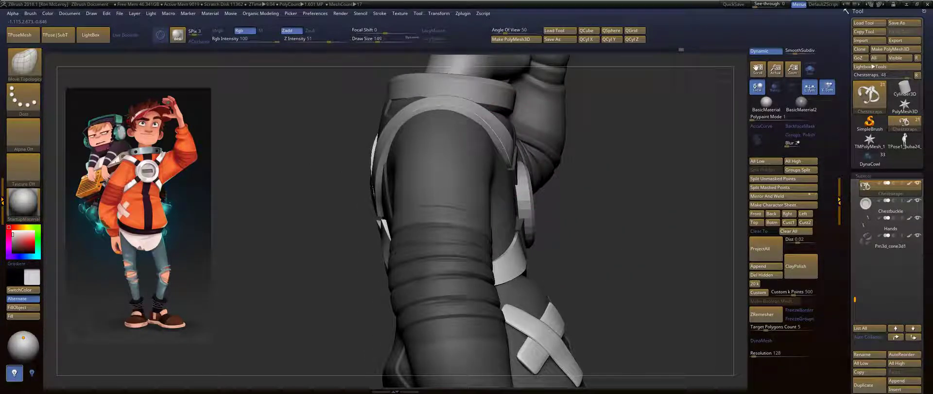
# Enlarge the brush to draw size 163 and adjust the lower chest strap where it wraps beneath the raised arm.
pyautogui.moveTo(598, 153); pyautogui.dragTo(520, 163, button='right')
pyautogui.moveTo(536, 198)
pyautogui.mouseDown(button='right')
pyautogui.moveTo(528, 176)
pyautogui.moveTo(593, 165)
pyautogui.mouseUp(button='right')
pyautogui.press('s')
pyautogui.moveTo(596, 163); pyautogui.dragTo(604, 163)
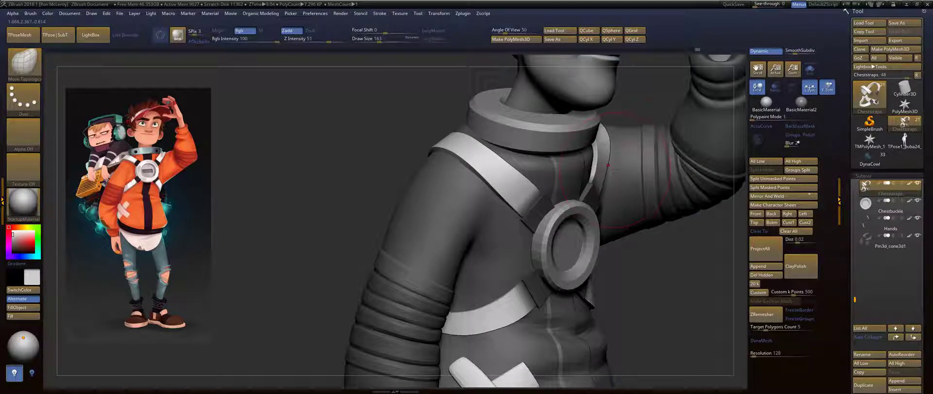
pyautogui.moveTo(614, 170); pyautogui.dragTo(584, 153, button='right')
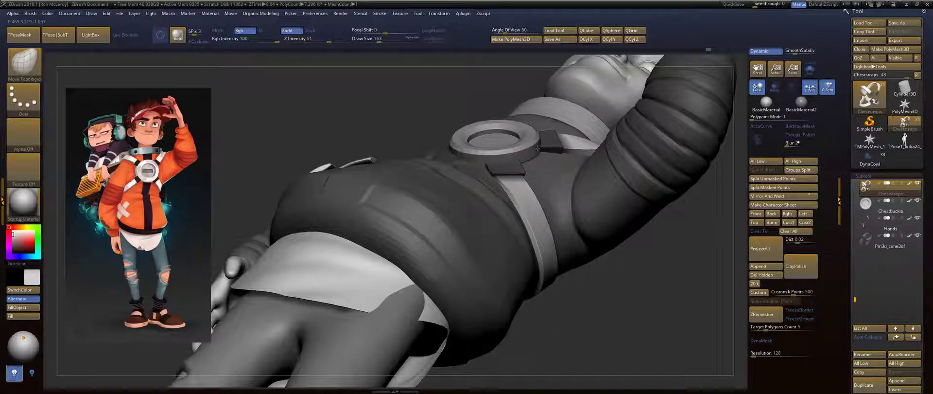
pyautogui.moveTo(537, 148); pyautogui.dragTo(540, 148)
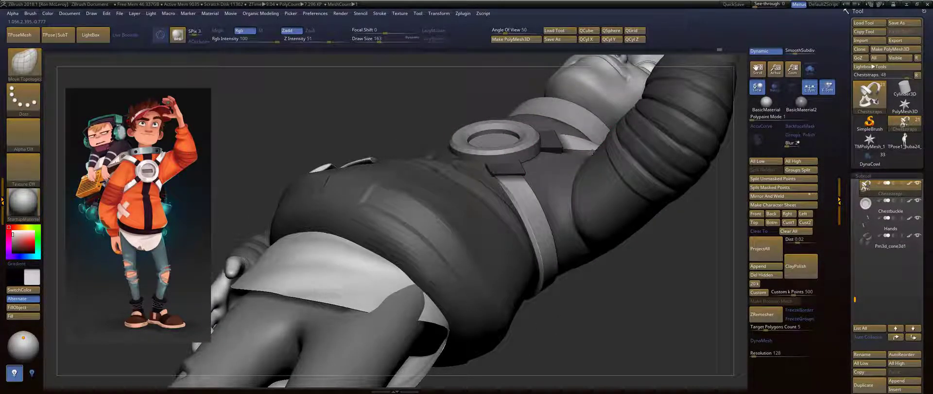
pyautogui.moveTo(592, 152); pyautogui.dragTo(533, 147, button='right')
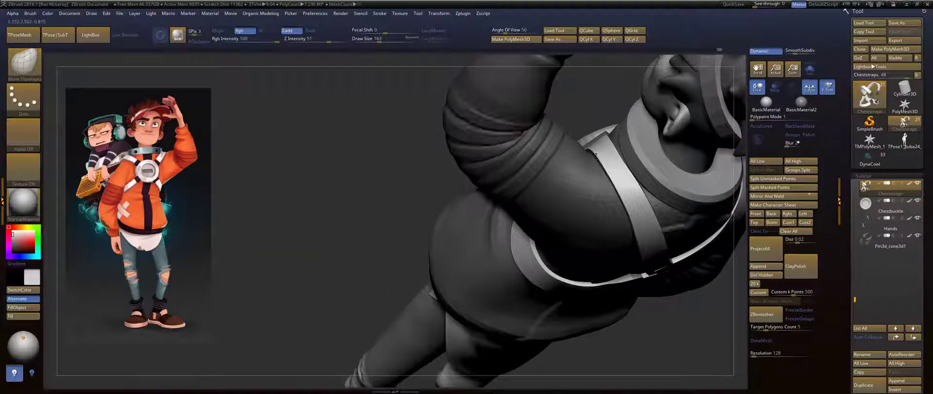
pyautogui.moveTo(593, 151); pyautogui.dragTo(597, 149)
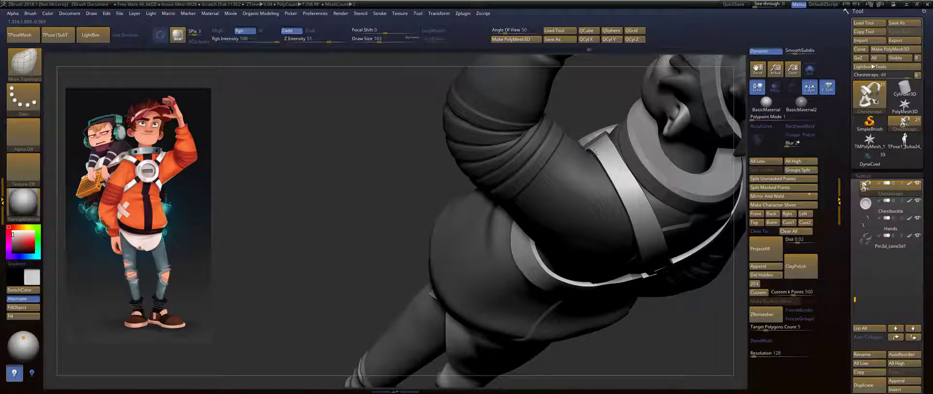
# Reduce the brush to draw size 94 and examine the straps' fit from the front and both sides of the jacket.
pyautogui.moveTo(597, 148)
pyautogui.mouseDown(button='right')
pyautogui.moveTo(612, 121)
pyautogui.moveTo(602, 173)
pyautogui.moveTo(589, 146)
pyautogui.mouseUp(button='right')
pyautogui.press('s')
pyautogui.moveTo(577, 191); pyautogui.dragTo(568, 186)
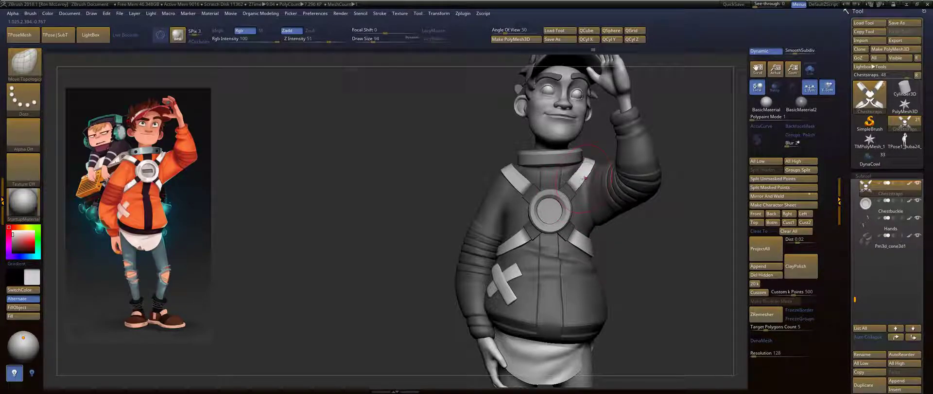
pyautogui.moveTo(613, 232); pyautogui.dragTo(600, 235, button='right')
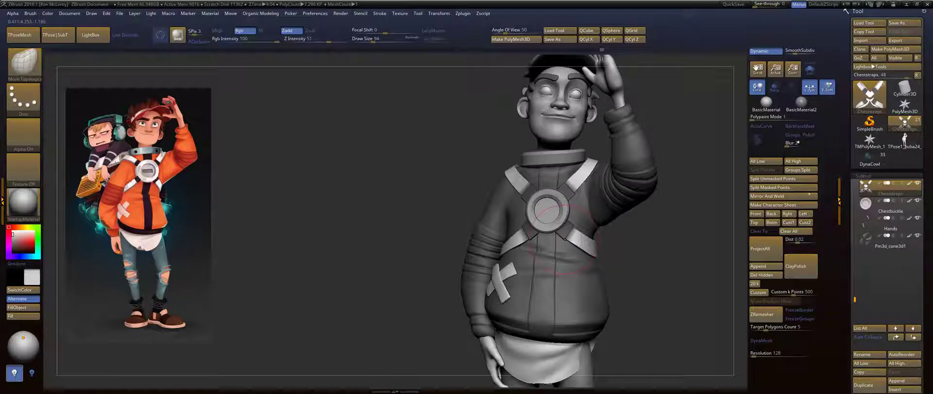
pyautogui.moveTo(564, 238); pyautogui.dragTo(594, 238, button='right')
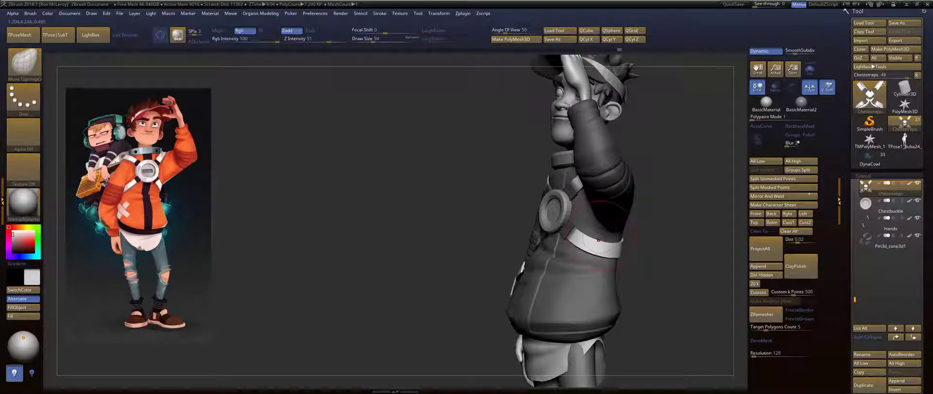
pyautogui.moveTo(651, 249); pyautogui.dragTo(686, 261)
pyautogui.keyDown('alt'); pyautogui.moveTo(412, 214); pyautogui.dragTo(384, 219); pyautogui.keyUp('alt')
pyautogui.keyDown('alt'); pyautogui.moveTo(655, 238); pyautogui.dragTo(659, 243); pyautogui.keyUp('alt')
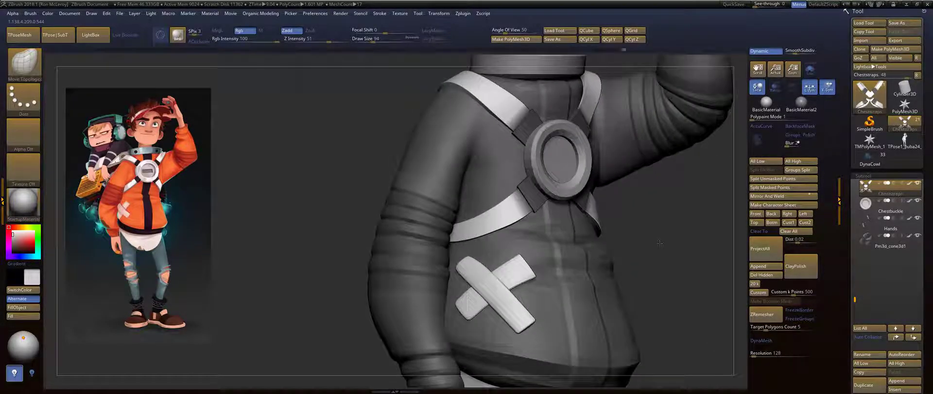
pyautogui.moveTo(660, 243); pyautogui.dragTo(658, 246, button='right')
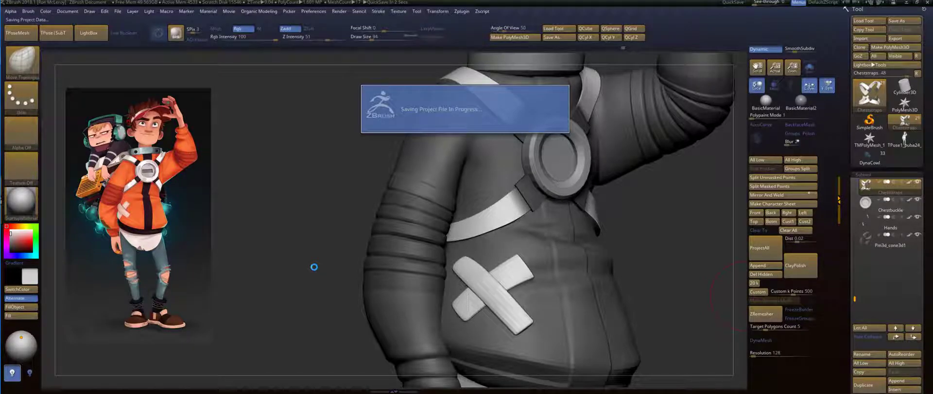
# Select the crossed jacket bandage and fit it against the jacket with the brush, using draw sizes 187 and 120.
pyautogui.moveTo(316, 272)
pyautogui.mouseDown()
pyautogui.moveTo(290, 271)
pyautogui.moveTo(321, 264)
pyautogui.moveTo(341, 279)
pyautogui.moveTo(325, 273)
pyautogui.moveTo(384, 246)
pyautogui.mouseUp()
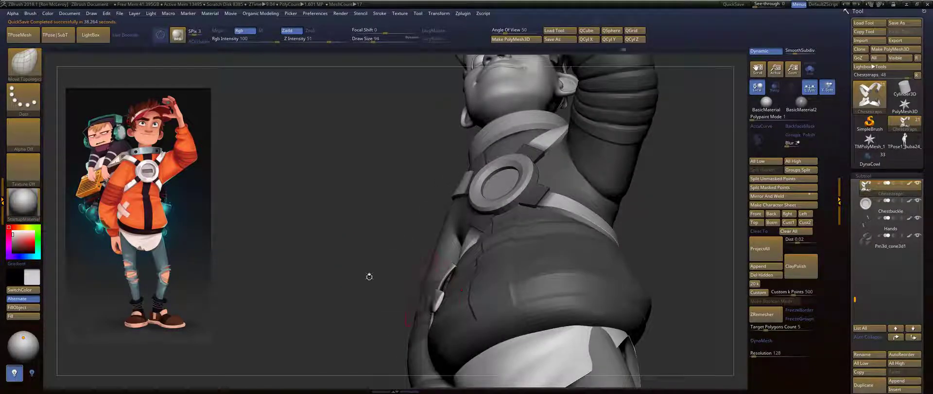
pyautogui.moveTo(369, 277); pyautogui.dragTo(455, 267)
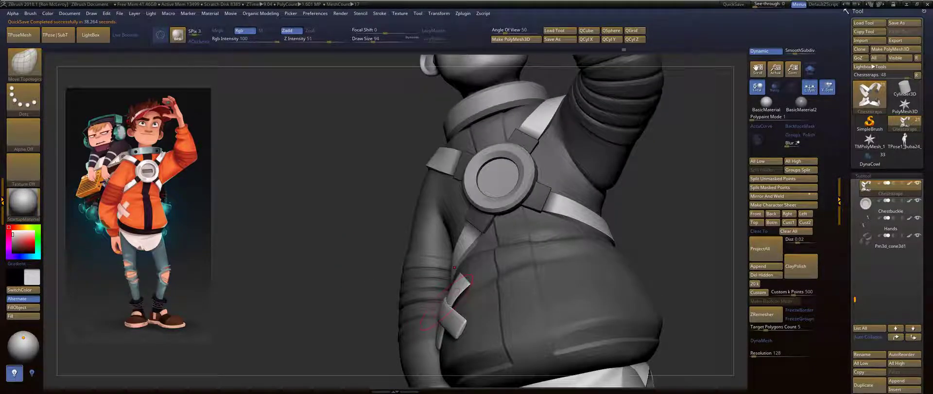
pyautogui.keyDown('alt'); pyautogui.click(447, 302); pyautogui.keyUp('alt')
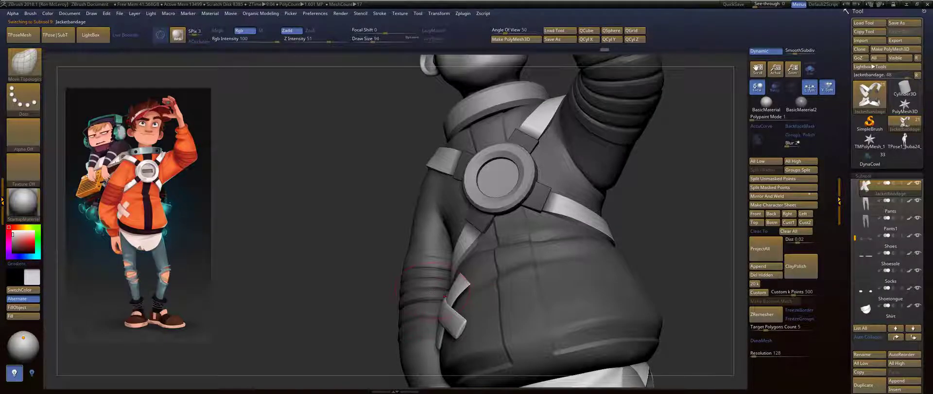
pyautogui.moveTo(372, 287); pyautogui.dragTo(348, 287)
pyautogui.press('s')
pyautogui.moveTo(442, 299); pyautogui.dragTo(448, 299)
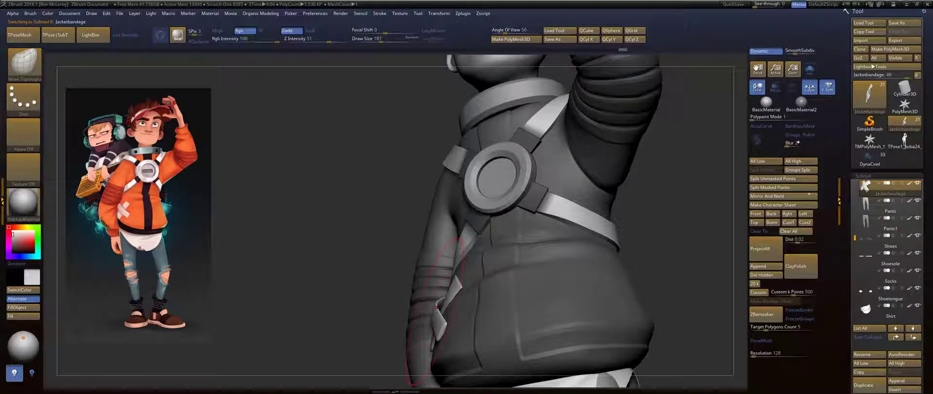
pyautogui.moveTo(451, 311)
pyautogui.mouseDown(button='right')
pyautogui.moveTo(490, 298)
pyautogui.moveTo(474, 264)
pyautogui.mouseUp(button='right')
pyautogui.press('s')
pyautogui.moveTo(444, 335); pyautogui.dragTo(406, 341)
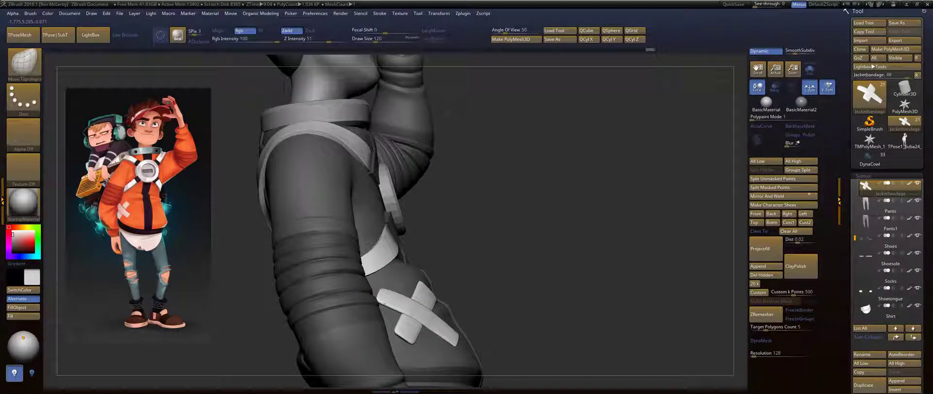
pyautogui.moveTo(389, 299)
pyautogui.mouseDown(button='right')
pyautogui.moveTo(453, 268)
pyautogui.moveTo(391, 287)
pyautogui.moveTo(387, 300)
pyautogui.mouseUp(button='right')
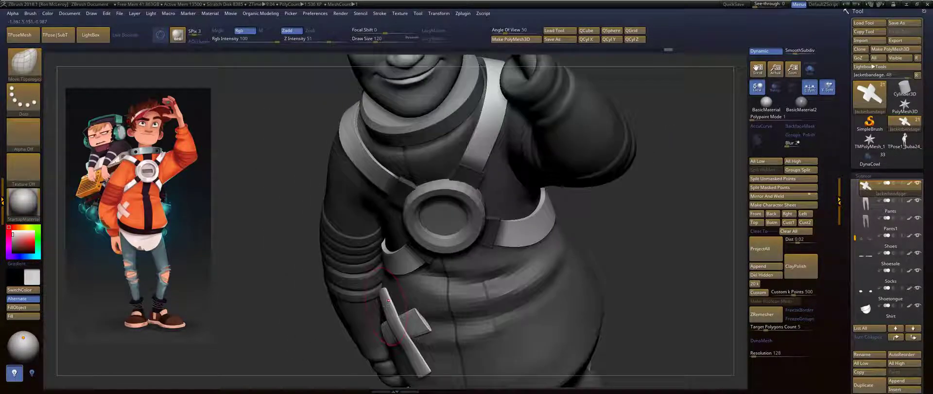
# Fine-tune the jacket bandage's thickness with slight adjustments of the Inflate deformation.
pyautogui.press('space')
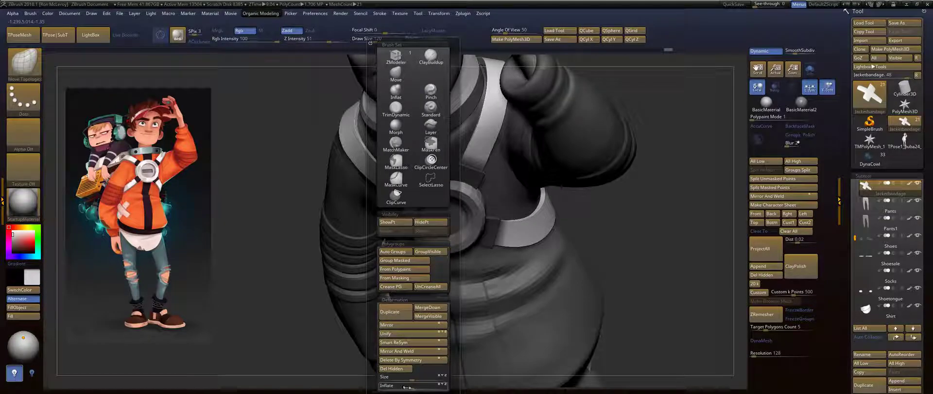
pyautogui.moveTo(413, 387); pyautogui.dragTo(411, 387)
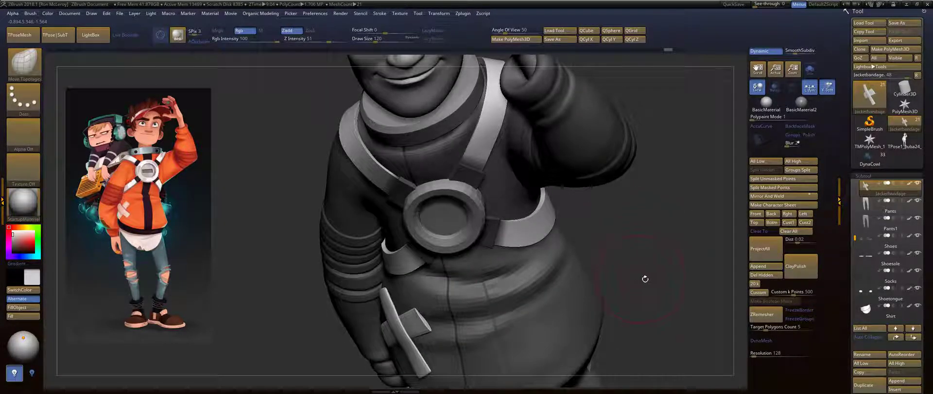
pyautogui.press('space')
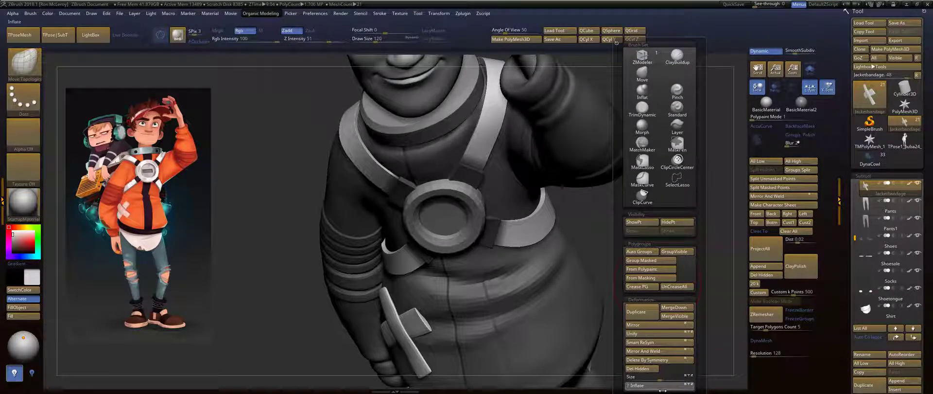
pyautogui.moveTo(664, 390); pyautogui.dragTo(665, 390)
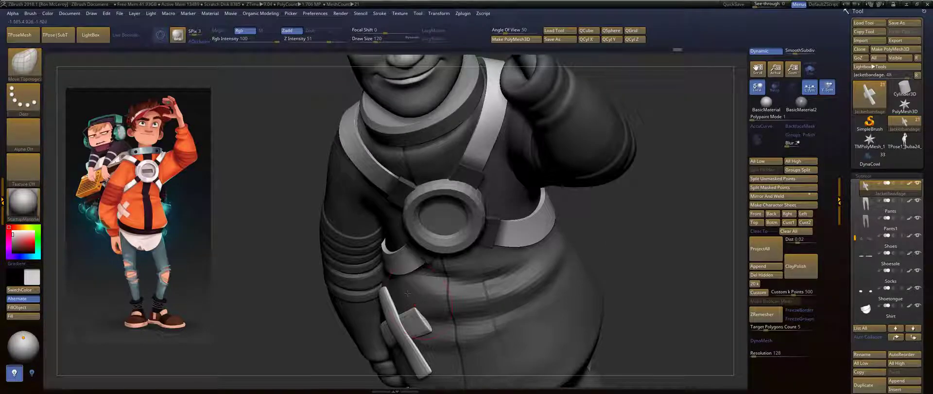
# Select the collar subtool and reshape it around the neck from above with the brush at draw size 197.
pyautogui.moveTo(658, 246); pyautogui.dragTo(501, 254, button='right')
pyautogui.moveTo(501, 254); pyautogui.dragTo(583, 223)
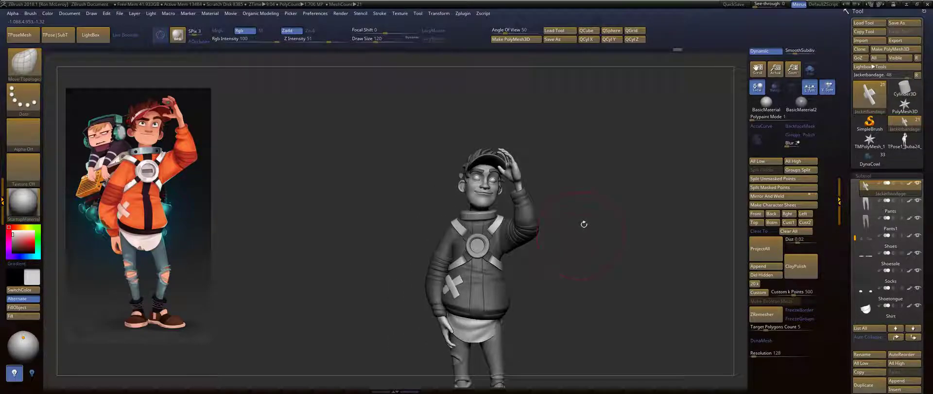
pyautogui.keyDown('alt'); pyautogui.click(478, 216); pyautogui.keyUp('alt')
pyautogui.keyDown('alt'); pyautogui.moveTo(598, 205); pyautogui.dragTo(598, 162); pyautogui.keyUp('alt')
pyautogui.keyDown('alt'); pyautogui.moveTo(598, 253); pyautogui.dragTo(646, 313); pyautogui.keyUp('alt')
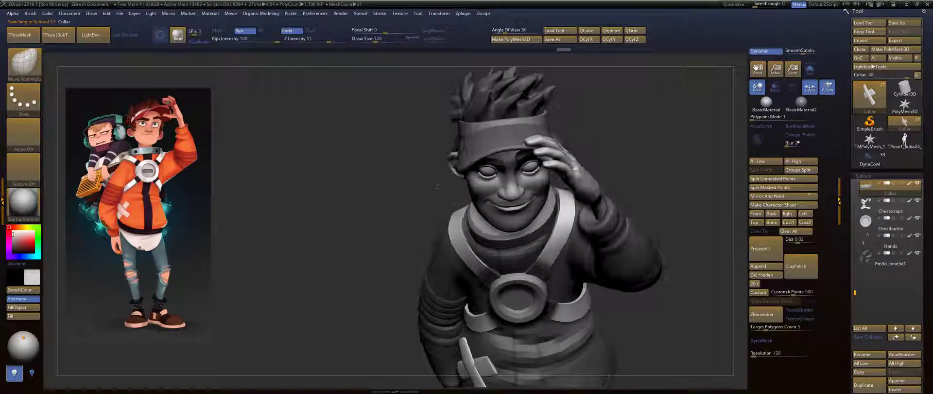
pyautogui.moveTo(437, 186)
pyautogui.mouseDown()
pyautogui.moveTo(443, 212)
pyautogui.moveTo(472, 221)
pyautogui.mouseUp()
pyautogui.press('s')
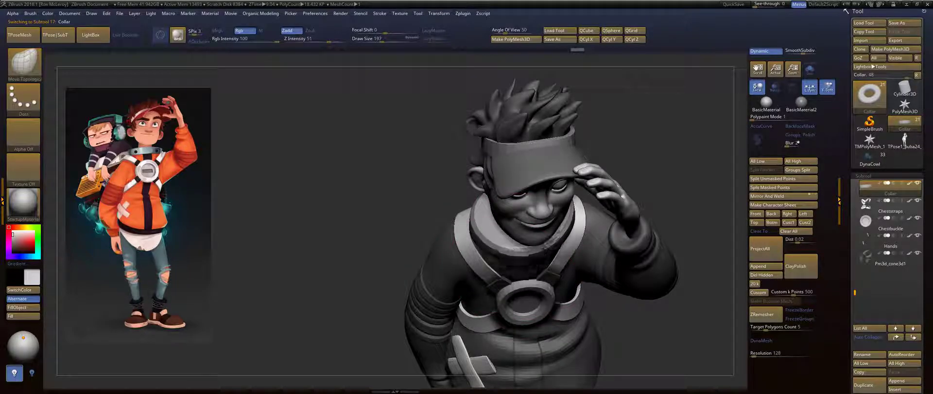
pyautogui.moveTo(434, 181)
pyautogui.mouseDown()
pyautogui.moveTo(422, 260)
pyautogui.moveTo(440, 265)
pyautogui.mouseUp()
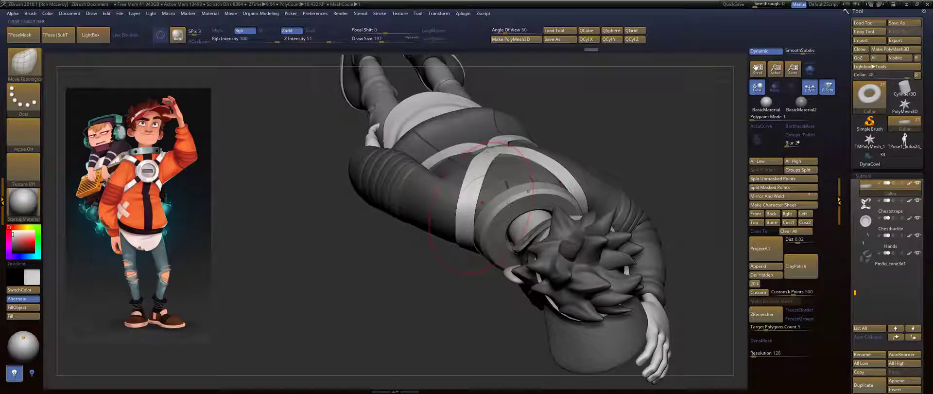
pyautogui.moveTo(510, 202); pyautogui.dragTo(486, 193)
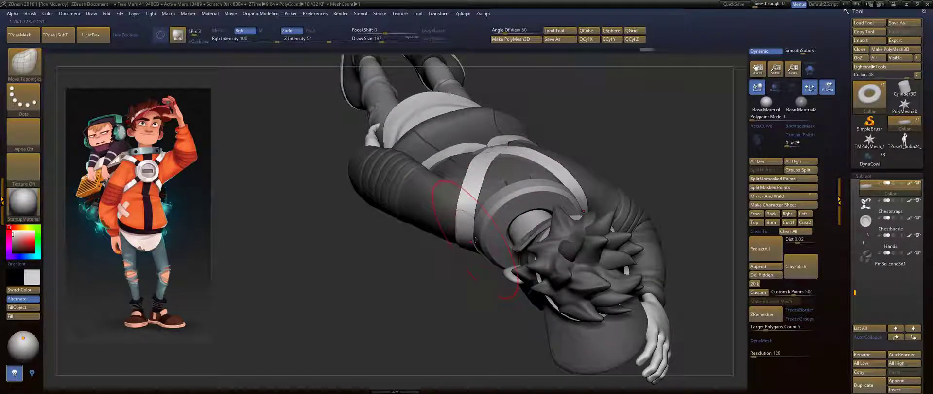
pyautogui.moveTo(618, 172)
pyautogui.mouseDown()
pyautogui.moveTo(532, 156)
pyautogui.moveTo(432, 214)
pyautogui.moveTo(429, 120)
pyautogui.moveTo(433, 175)
pyautogui.mouseUp()
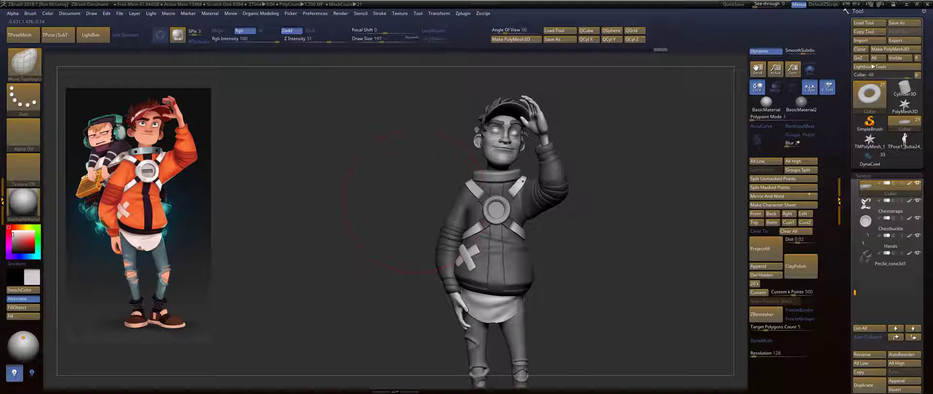
# Reduce the brush to draw size 104 and review the collar and the whole figure from the front.
pyautogui.press('[')
pyautogui.press('[')
pyautogui.press('[')
pyautogui.press('[')
pyautogui.press('[')
pyautogui.press('[')
pyautogui.press('[')
pyautogui.press('[')
pyautogui.press('[')
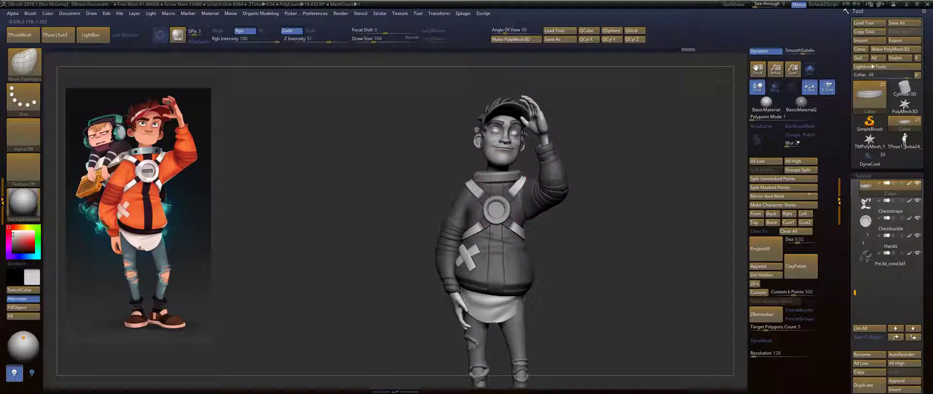
pyautogui.moveTo(499, 187)
pyautogui.mouseDown(button='right')
pyautogui.moveTo(596, 160)
pyautogui.moveTo(596, 232)
pyautogui.moveTo(576, 175)
pyautogui.mouseUp(button='right')
pyautogui.keyDown('alt'); pyautogui.moveTo(579, 227); pyautogui.dragTo(578, 209, button='right'); pyautogui.keyUp('alt')
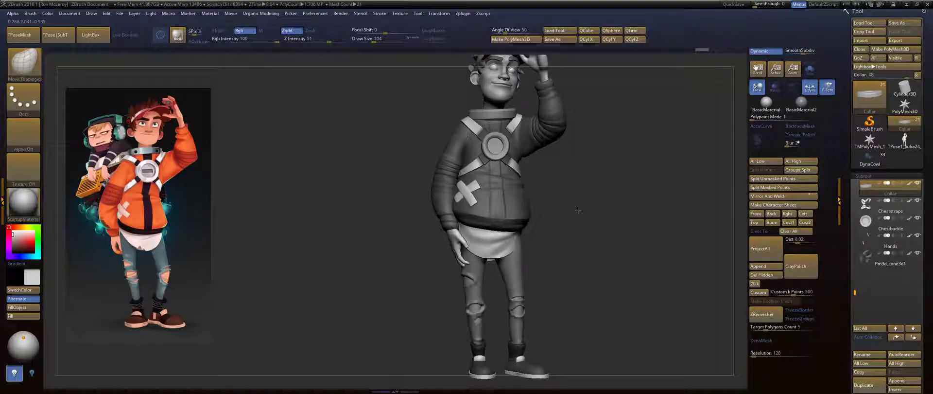
# Select the jacket subtool, showing its polygroups as a low-poly mesh, and activate the Transpose gizmo on it.
pyautogui.keyDown('alt'); pyautogui.click(481, 214); pyautogui.keyUp('alt')
pyautogui.moveTo(481, 214); pyautogui.dragTo(475, 216, button='right')
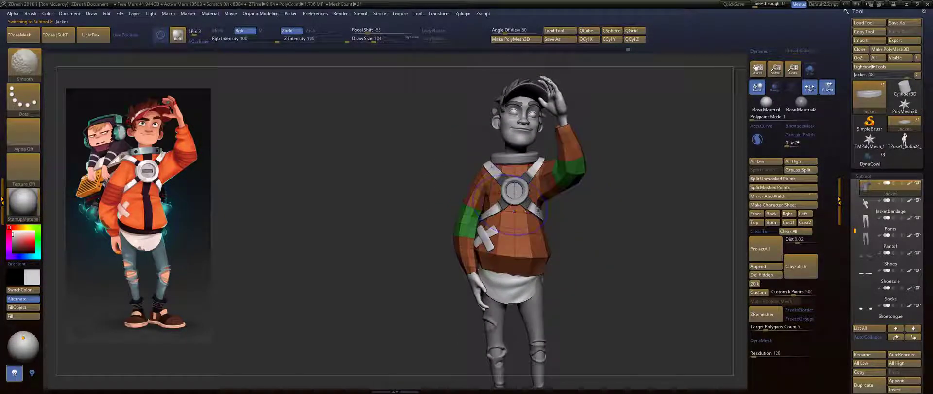
pyautogui.press('w')
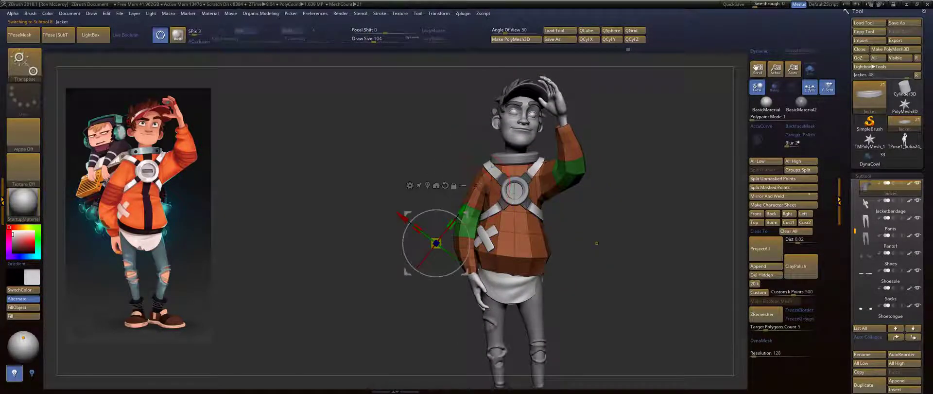
pyautogui.keyDown('ctrl'); pyautogui.moveTo(485, 179); pyautogui.dragTo(480, 187); pyautogui.keyUp('ctrl')
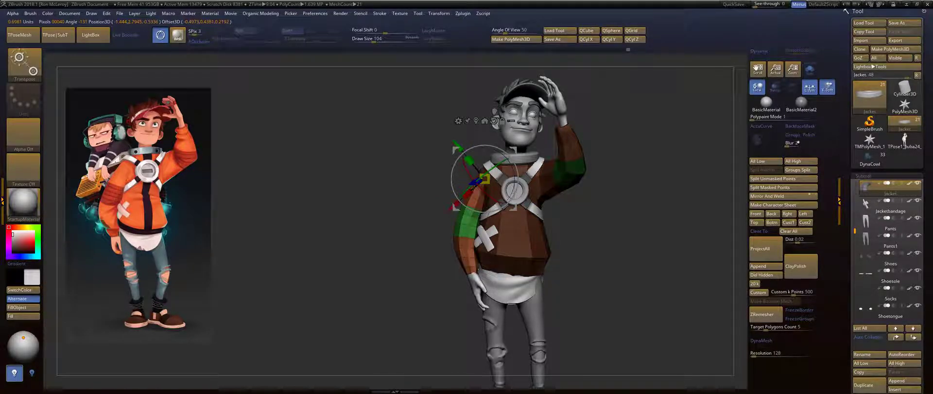
pyautogui.press('q')
pyautogui.press('ctrl')
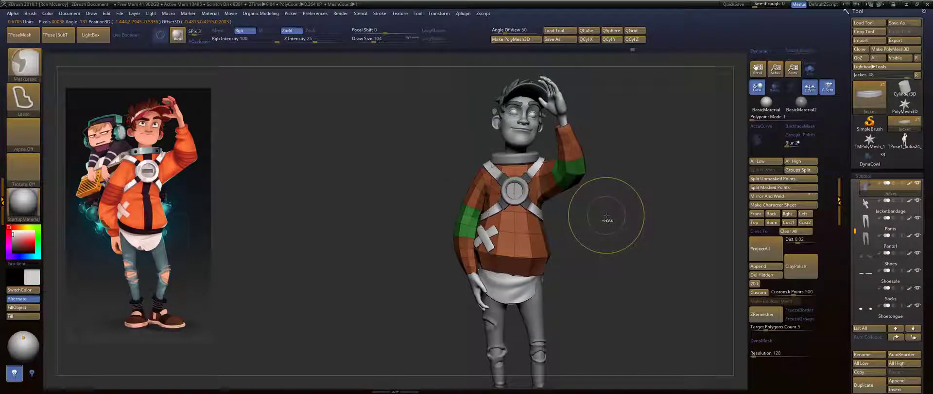
pyautogui.keyDown('ctrl'); pyautogui.click(606, 216); pyautogui.keyUp('ctrl')
# Try masking the jacket by polygroup in Transpose mode, and return to the Move Topological brush.
pyautogui.moveTo(602, 215); pyautogui.dragTo(612, 216)
pyautogui.press('w')
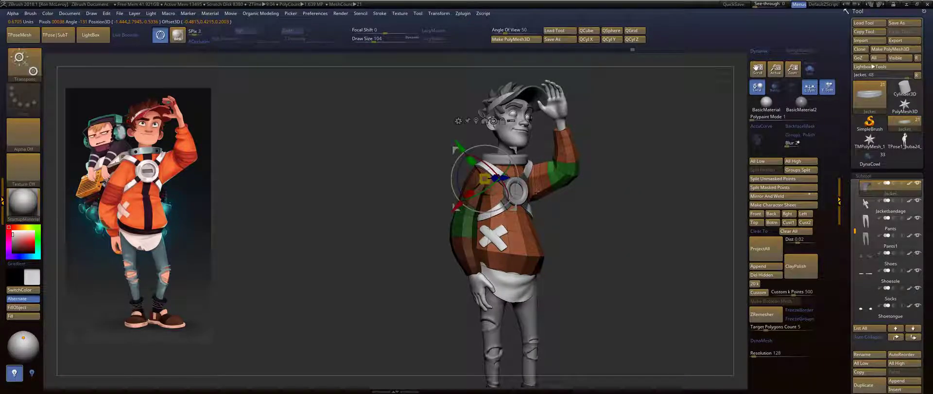
pyautogui.keyDown('ctrl'); pyautogui.click(531, 193); pyautogui.keyUp('ctrl')
pyautogui.keyDown('ctrl'); pyautogui.click(533, 191); pyautogui.keyUp('ctrl')
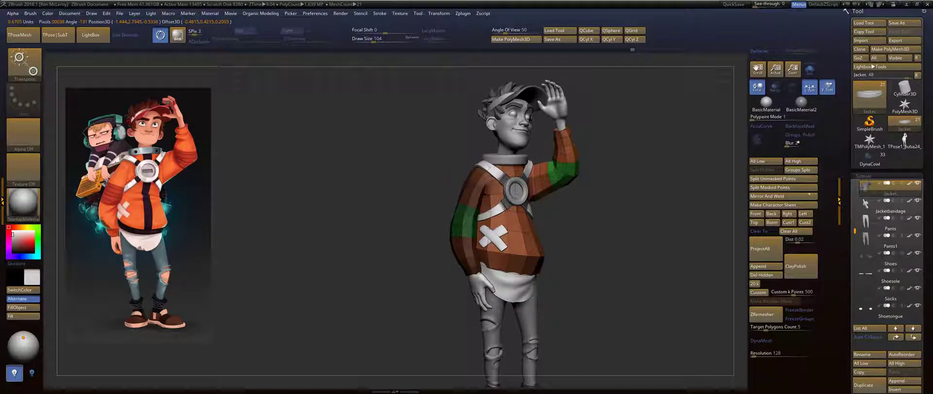
pyautogui.press('q')
pyautogui.moveTo(603, 225); pyautogui.dragTo(568, 211)
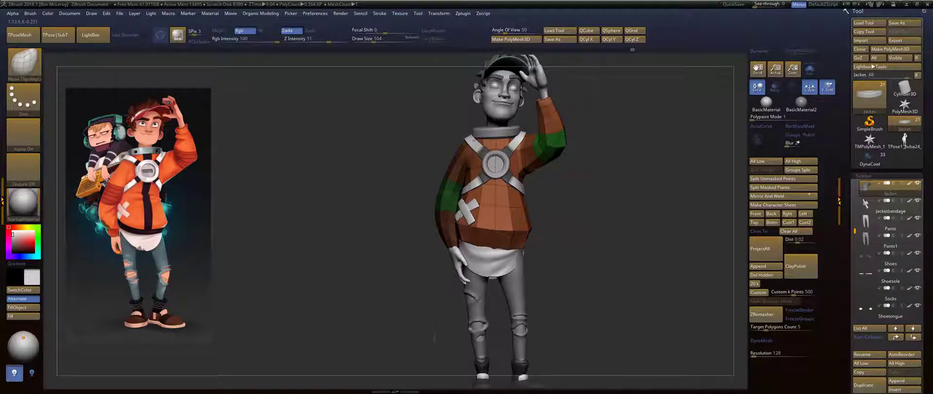
# Inspect the low-poly jacket's fit on the figure from the front and the side.
pyautogui.moveTo(438, 339); pyautogui.dragTo(556, 214)
pyautogui.moveTo(483, 233); pyautogui.dragTo(588, 208, button='right')
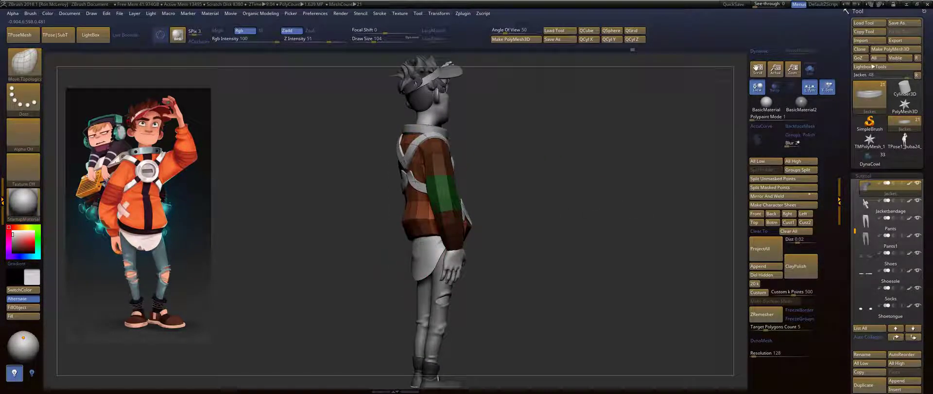
pyautogui.moveTo(428, 243); pyautogui.dragTo(473, 216, button='right')
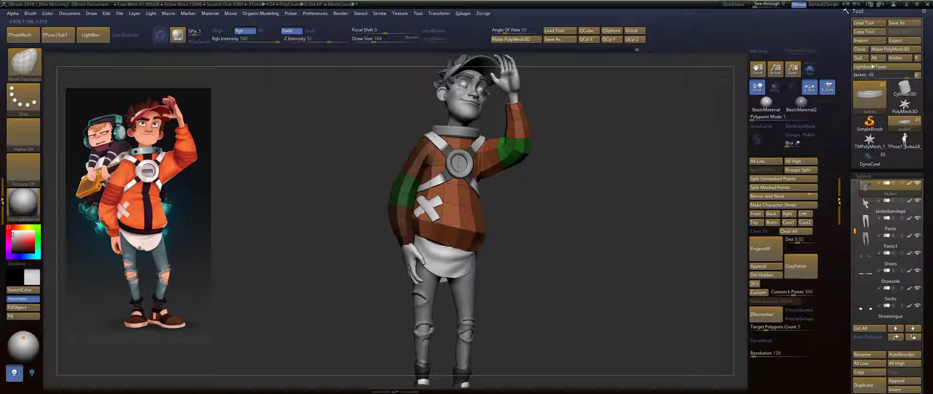
pyautogui.moveTo(538, 222); pyautogui.dragTo(553, 245)
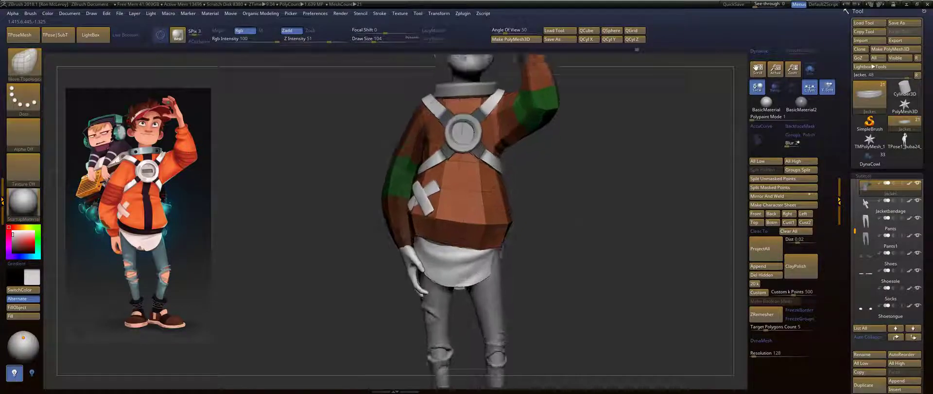
# Select the shirt subtool and reshape it below the jacket hem at front and back with the Move Topological brush.
pyautogui.keyDown('alt'); pyautogui.click(437, 249); pyautogui.keyUp('alt')
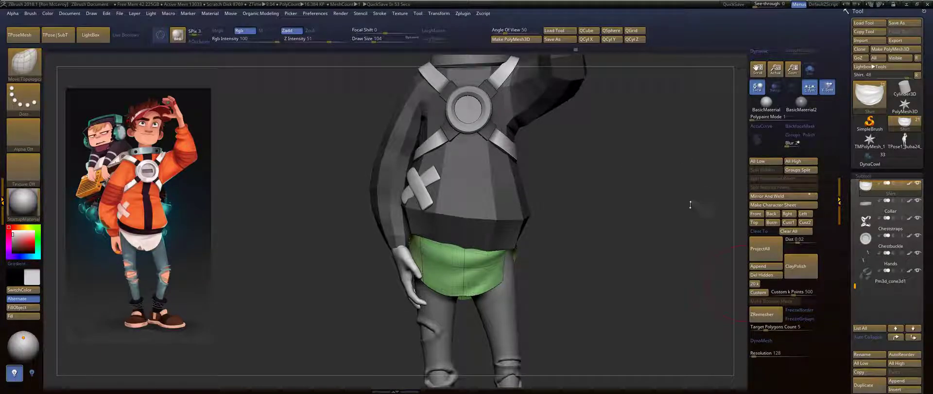
pyautogui.moveTo(641, 222); pyautogui.dragTo(604, 246)
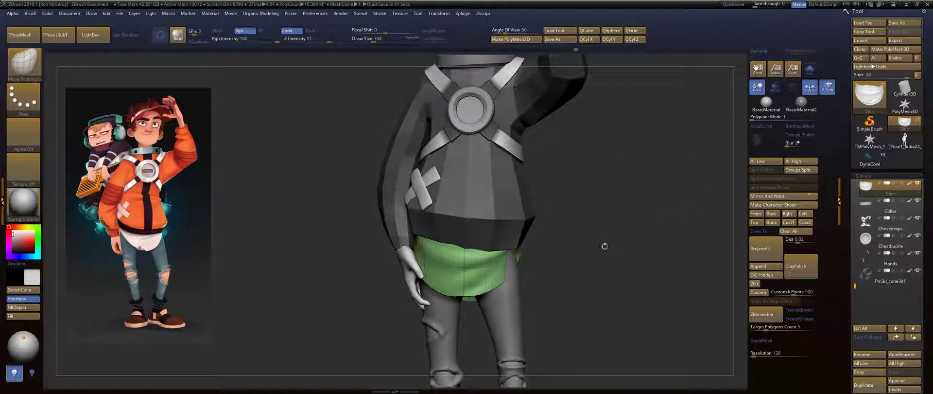
pyautogui.moveTo(512, 267); pyautogui.dragTo(712, 253)
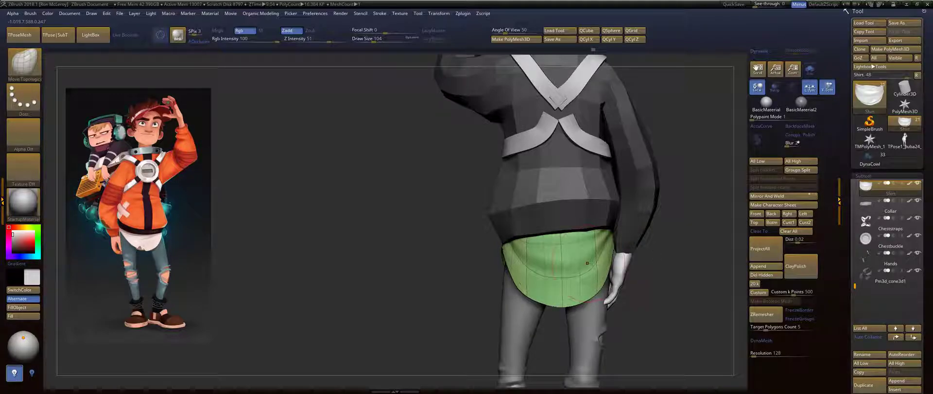
pyautogui.moveTo(711, 272); pyautogui.dragTo(644, 275)
pyautogui.press('b')
pyautogui.press('m')
pyautogui.press('t')
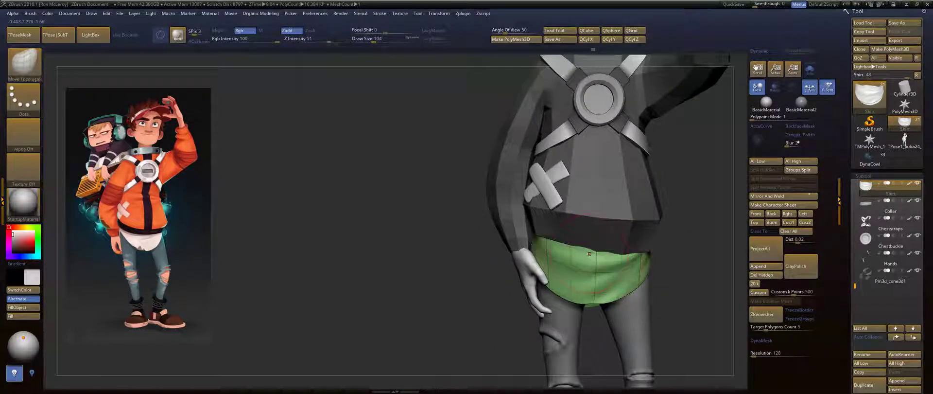
pyautogui.moveTo(695, 228)
pyautogui.keyDown('alt'); pyautogui.mouseDown()
pyautogui.moveTo(670, 271)
pyautogui.moveTo(654, 274)
pyautogui.mouseUp(); pyautogui.keyUp('alt')
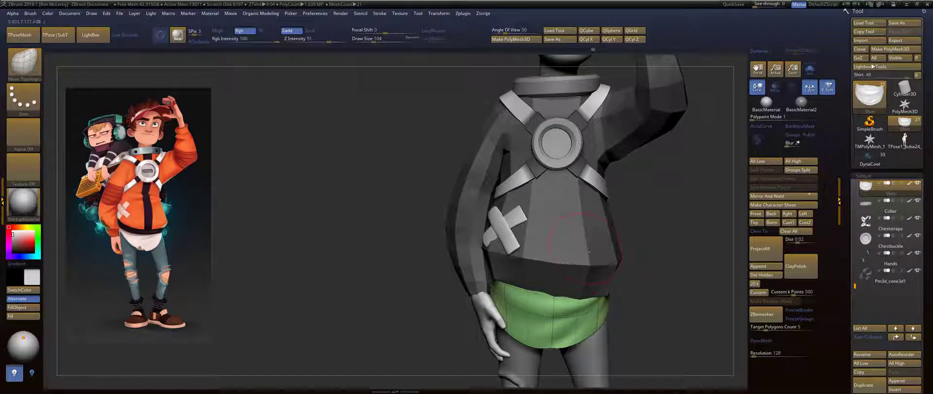
# Select the jacket subtool and raise its subdivision level to show the detailed folds.
pyautogui.keyDown('alt'); pyautogui.click(595, 241); pyautogui.keyUp('alt')
pyautogui.press('d')
pyautogui.press('d')
pyautogui.press('d')
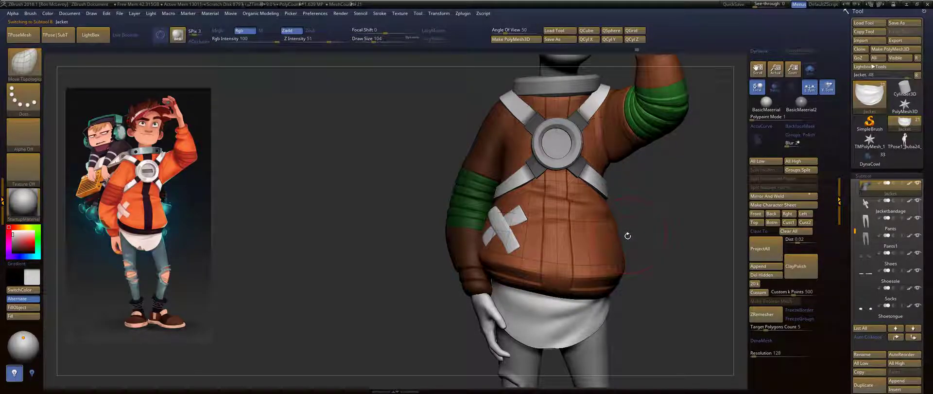
# Isolate the jacket in Solo mode and carve a fold into the side of its waist with the Orb_Cracks brush, smoothing it.
pyautogui.keyDown('ctrl'); pyautogui.moveTo(636, 223); pyautogui.dragTo(689, 257); pyautogui.keyUp('ctrl')
pyautogui.moveTo(684, 230)
pyautogui.keyDown('alt'); pyautogui.mouseDown()
pyautogui.moveTo(629, 232)
pyautogui.moveTo(625, 200)
pyautogui.moveTo(658, 219)
pyautogui.moveTo(643, 232)
pyautogui.moveTo(554, 232)
pyautogui.mouseUp(); pyautogui.keyUp('alt')
pyautogui.press('b')
pyautogui.press('o')
pyautogui.press('c')
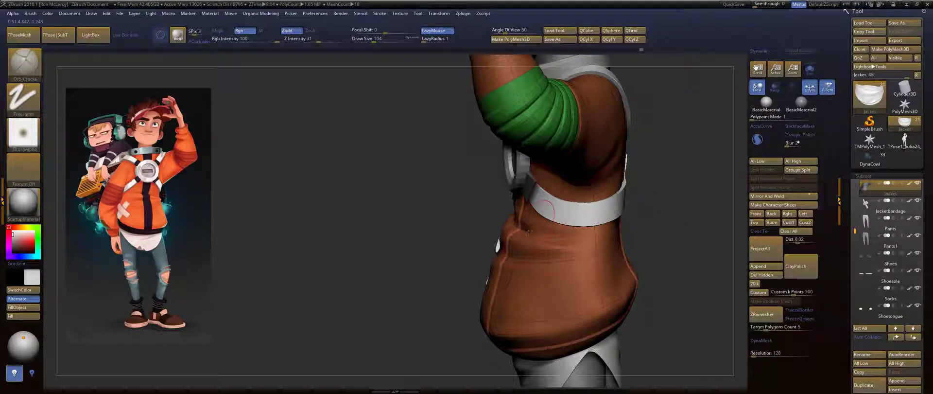
pyautogui.press('ctrl')
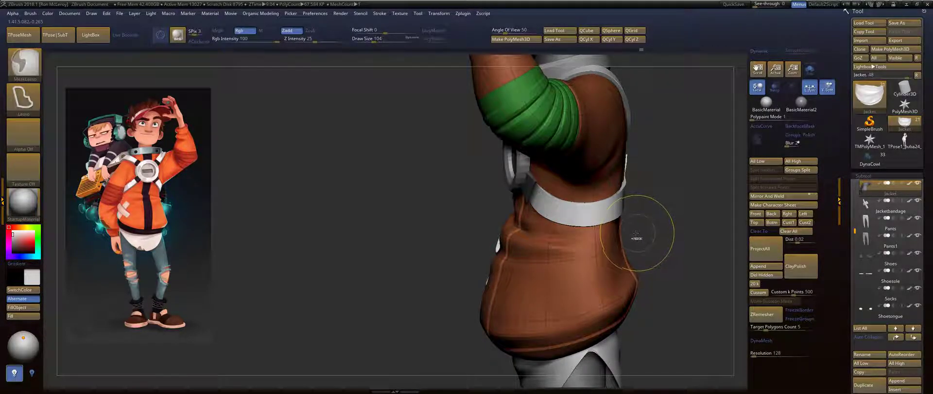
pyautogui.click(810, 70)
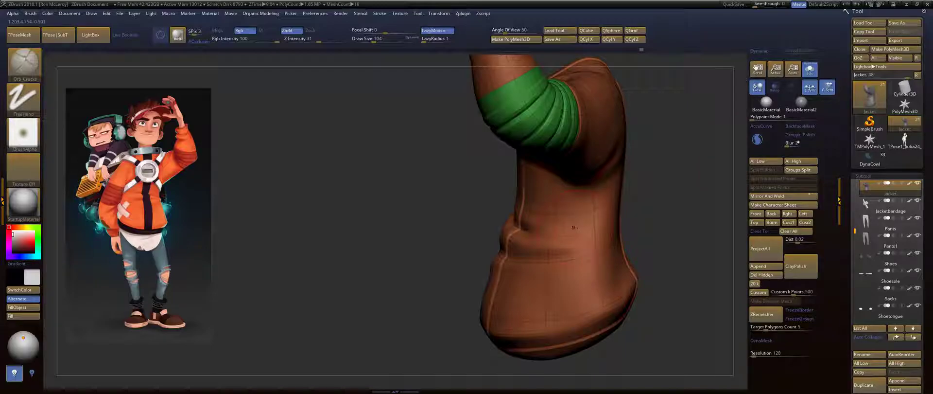
pyautogui.press('shift')
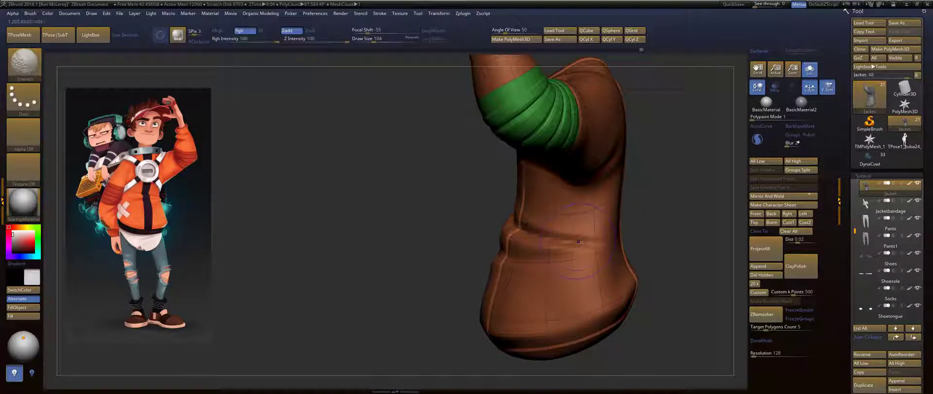
# Deepen the vertical seams and waist folds on the jacket's front with the Orb_Cracks brush.
pyautogui.moveTo(665, 210)
pyautogui.mouseDown()
pyautogui.moveTo(632, 214)
pyautogui.moveTo(665, 219)
pyautogui.moveTo(676, 250)
pyautogui.moveTo(671, 195)
pyautogui.moveTo(663, 252)
pyautogui.mouseUp()
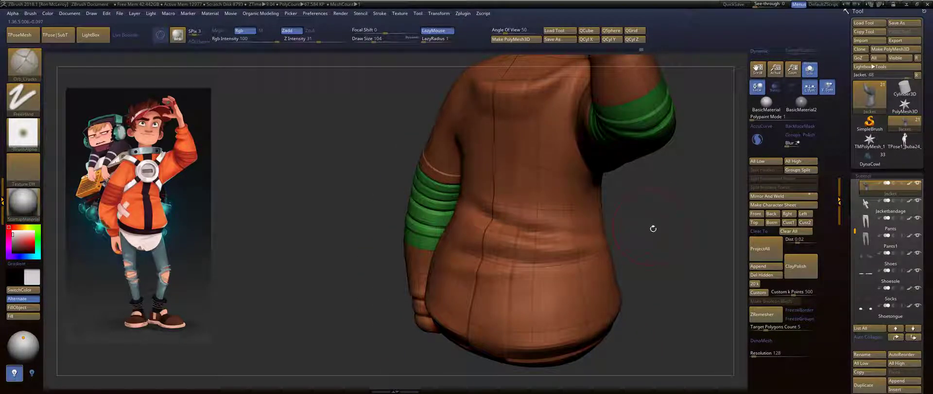
pyautogui.moveTo(653, 228)
pyautogui.mouseDown()
pyautogui.moveTo(605, 233)
pyautogui.moveTo(665, 223)
pyautogui.moveTo(587, 236)
pyautogui.moveTo(695, 236)
pyautogui.moveTo(699, 248)
pyautogui.moveTo(678, 211)
pyautogui.moveTo(687, 227)
pyautogui.moveTo(628, 216)
pyautogui.moveTo(632, 245)
pyautogui.mouseUp()
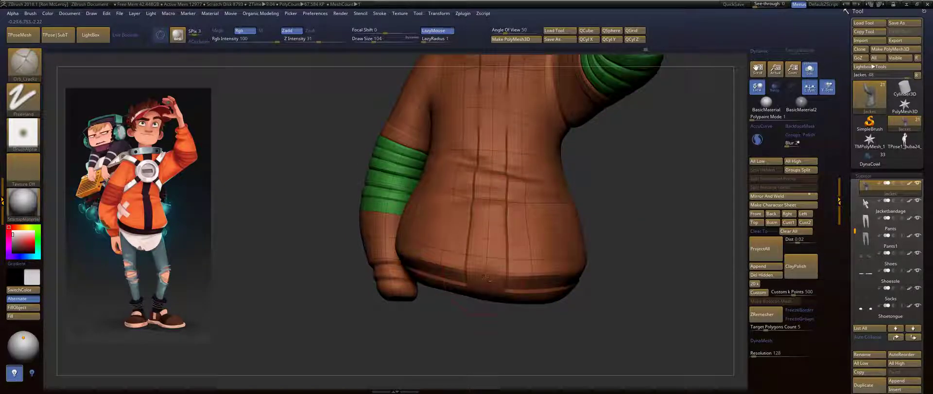
pyautogui.moveTo(637, 242); pyautogui.dragTo(629, 263)
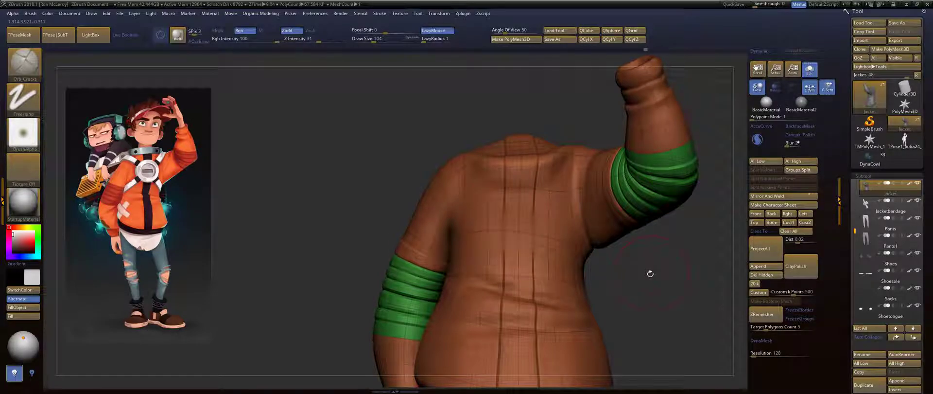
# Step the jacket down to its lower subdivision levels and back up to examine the chest seams.
pyautogui.moveTo(650, 273)
pyautogui.keyDown('alt'); pyautogui.mouseDown()
pyautogui.moveTo(651, 311)
pyautogui.moveTo(690, 306)
pyautogui.moveTo(690, 296)
pyautogui.mouseUp(); pyautogui.keyUp('alt')
pyautogui.hotkey('shift', 'd')
pyautogui.hotkey('shift', 'd')
pyautogui.hotkey('shift', 'd')
pyautogui.press('d')
pyautogui.hotkey('shift', 'd')
pyautogui.hotkey('shift', 'd')
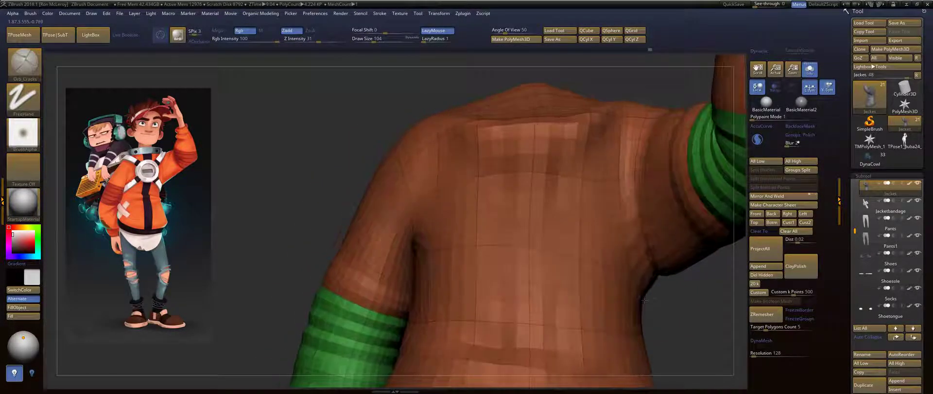
pyautogui.press('d')
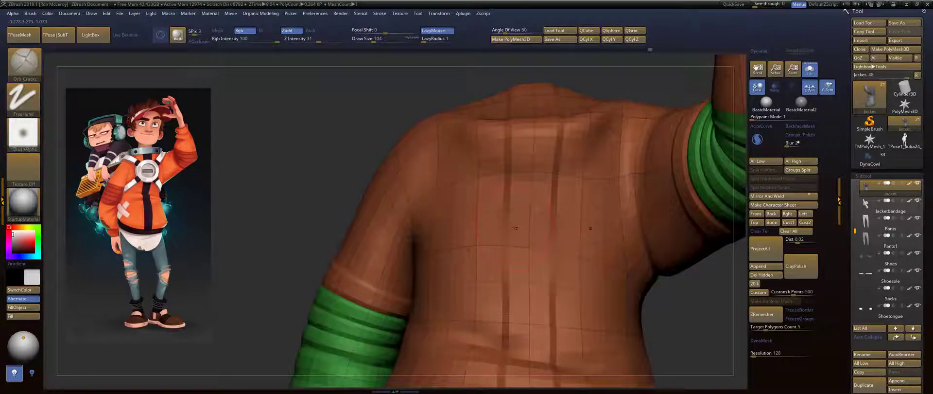
pyautogui.press('b')
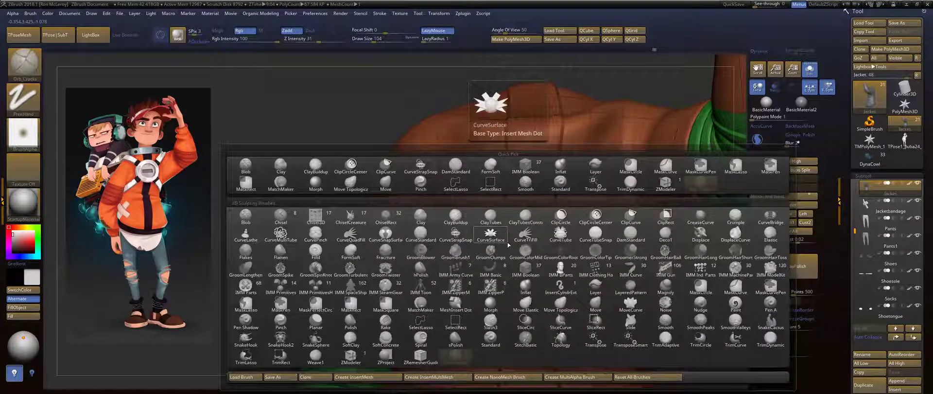
pyautogui.press('i')
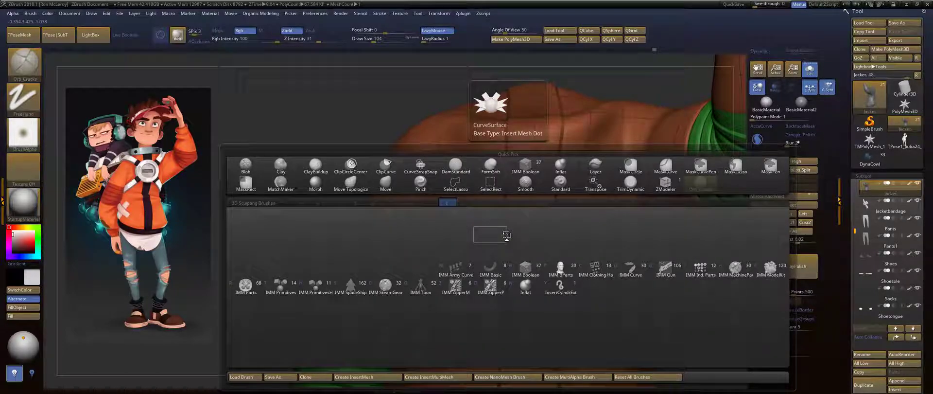
pyautogui.press('p')
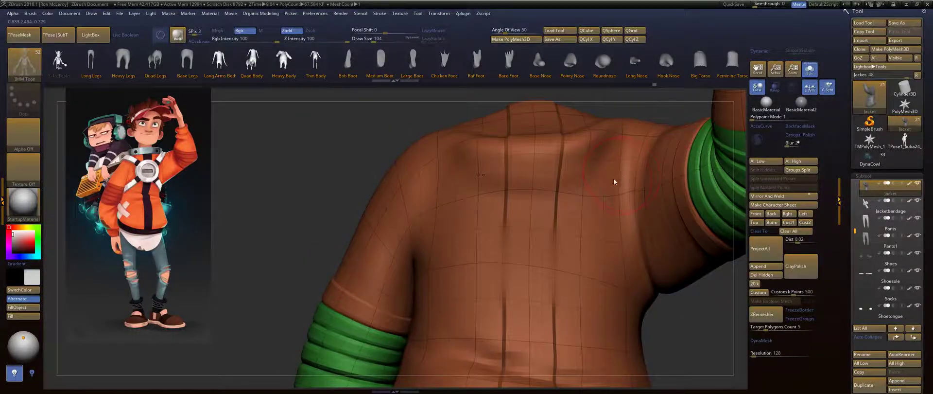
pyautogui.press('b')
pyautogui.press('o')
pyautogui.press('r')
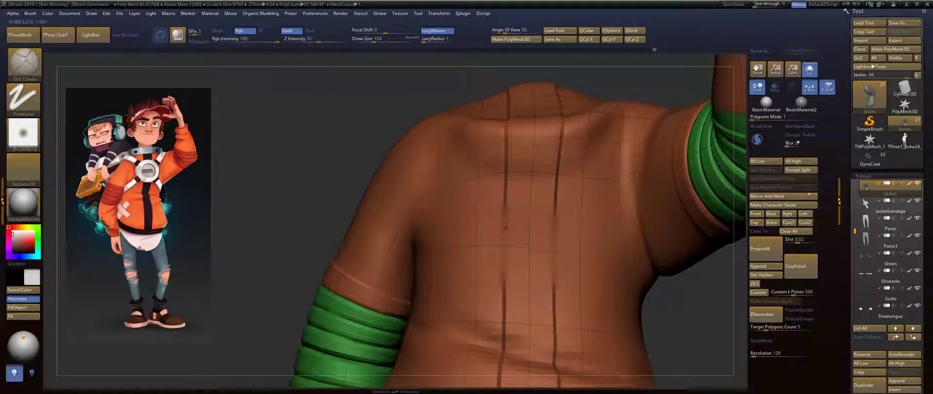
# Set the Orb_Cracks draw size to 39 and recarve the vertical seams on the jacket's front, undoing a stray stroke.
pyautogui.press('s')
pyautogui.moveTo(496, 228); pyautogui.dragTo(494, 228)
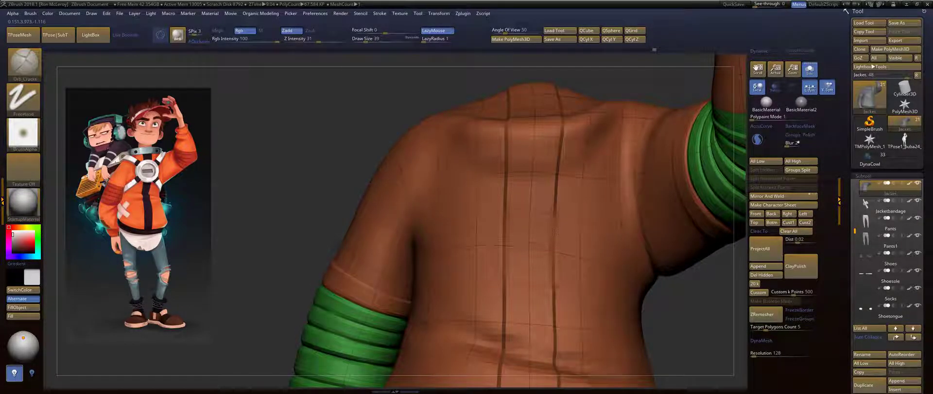
pyautogui.hotkey('ctrl', 'z')
pyautogui.moveTo(555, 194); pyautogui.dragTo(538, 247, button='right')
pyautogui.moveTo(512, 63); pyautogui.dragTo(490, 370)
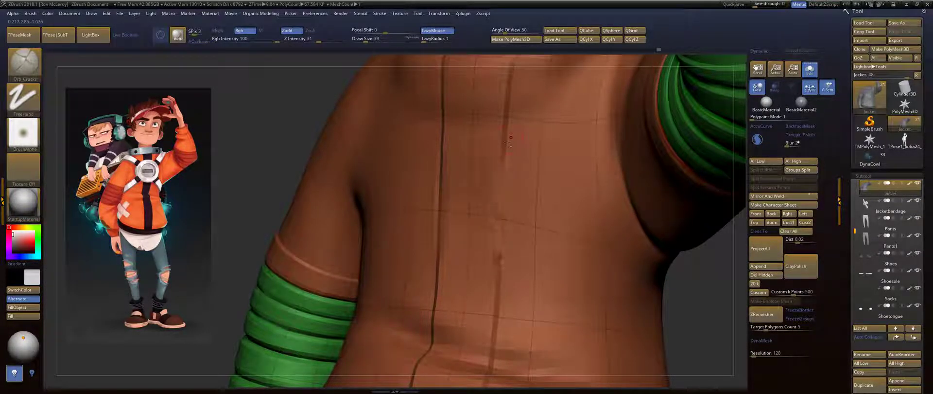
# Turn off Solo mode to show every subtool and review the whole figure beside the reference image.
pyautogui.press('f')
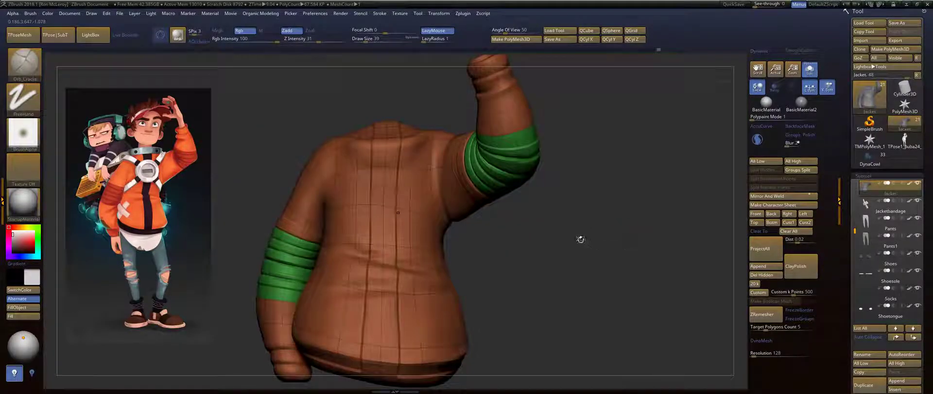
pyautogui.moveTo(582, 238); pyautogui.dragTo(651, 184, button='right')
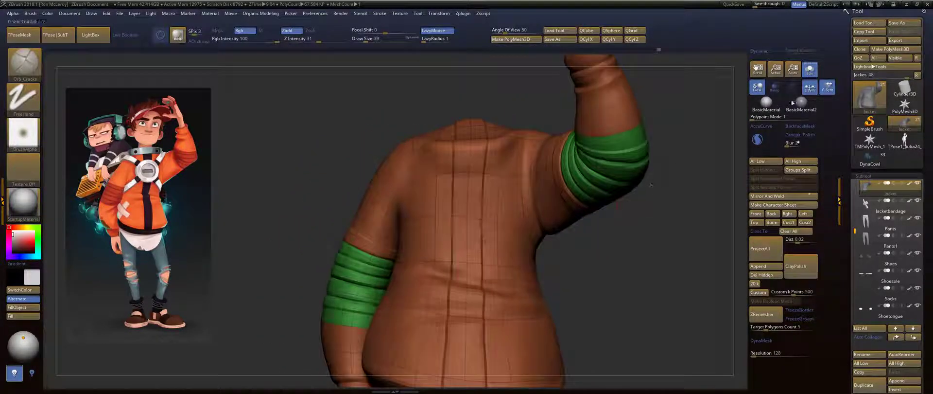
pyautogui.click(809, 70)
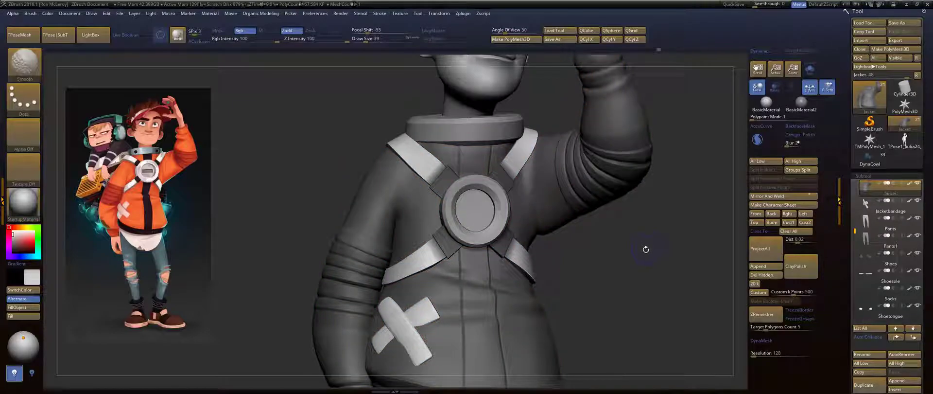
pyautogui.moveTo(646, 249)
pyautogui.keyDown('alt'); pyautogui.mouseDown()
pyautogui.moveTo(581, 246)
pyautogui.moveTo(635, 236)
pyautogui.moveTo(622, 235)
pyautogui.mouseUp(); pyautogui.keyUp('alt')
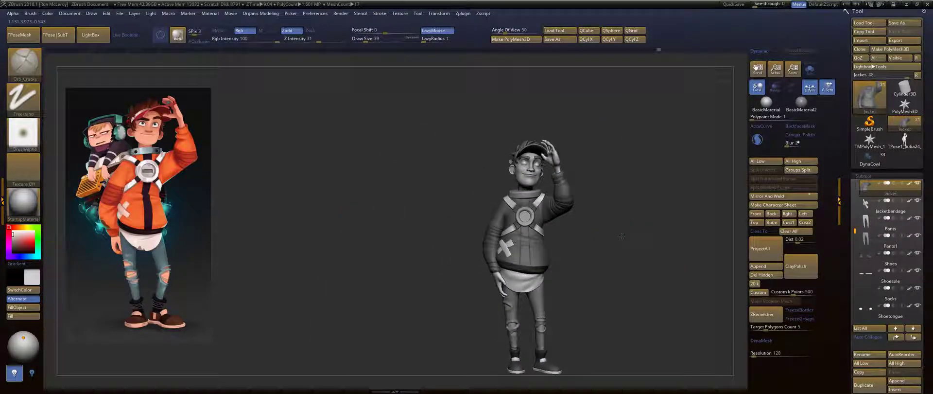
pyautogui.keyDown('alt'); pyautogui.moveTo(622, 236); pyautogui.dragTo(559, 160, button='right'); pyautogui.keyUp('alt')
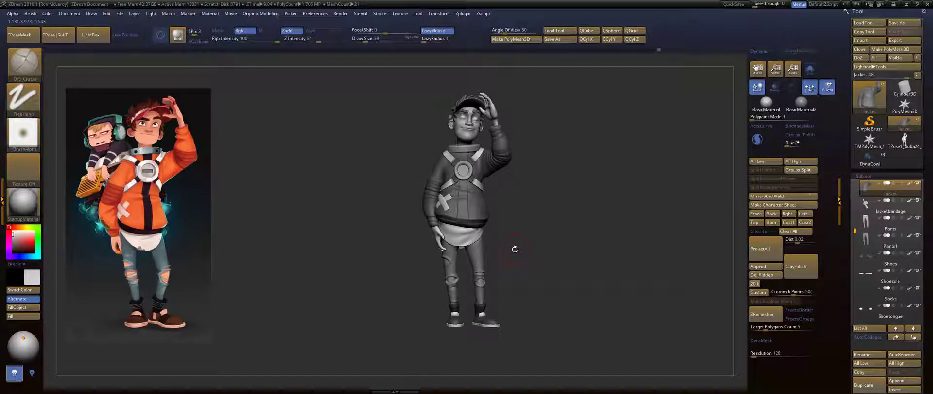
pyautogui.keyDown('alt'); pyautogui.moveTo(566, 253); pyautogui.dragTo(368, 247, button='right'); pyautogui.keyUp('alt')
pyautogui.moveTo(367, 248); pyautogui.dragTo(425, 254)
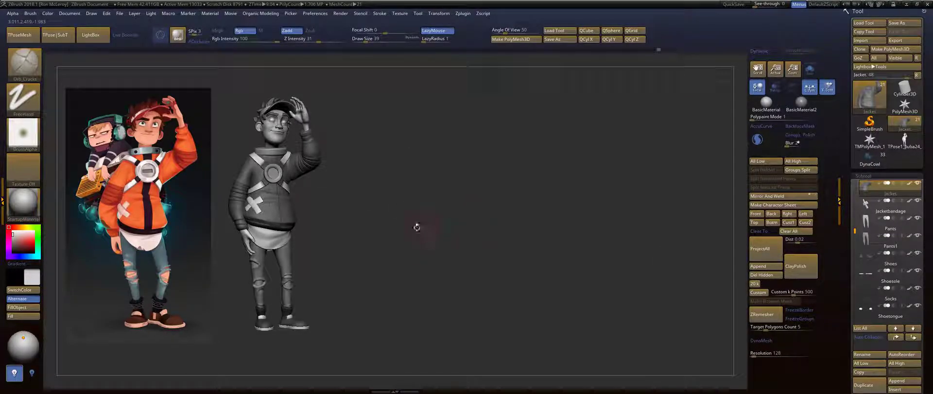
# Switch to the Move brush at draw size 56 and adjust the jacket's sleeve cuff around the lowered wrist.
pyautogui.moveTo(349, 230)
pyautogui.keyDown('alt'); pyautogui.mouseDown()
pyautogui.moveTo(491, 235)
pyautogui.moveTo(454, 291)
pyautogui.moveTo(478, 265)
pyautogui.moveTo(384, 241)
pyautogui.mouseUp(); pyautogui.keyUp('alt')
pyautogui.press('s')
pyautogui.moveTo(324, 246); pyautogui.dragTo(331, 246)
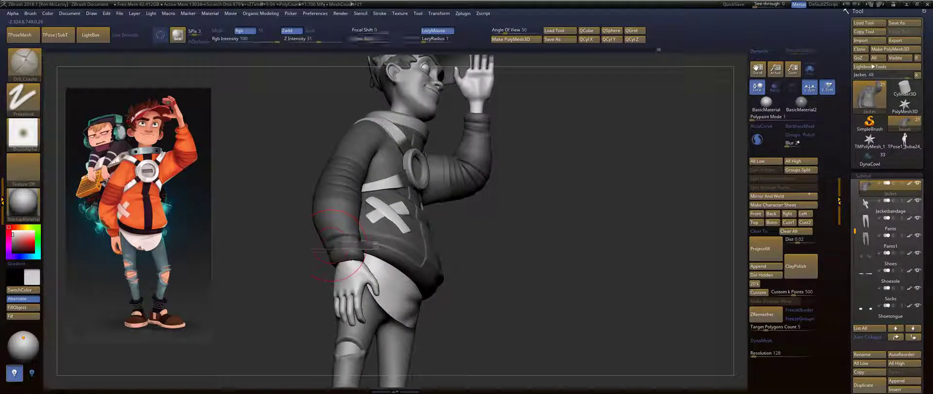
pyautogui.press('b')
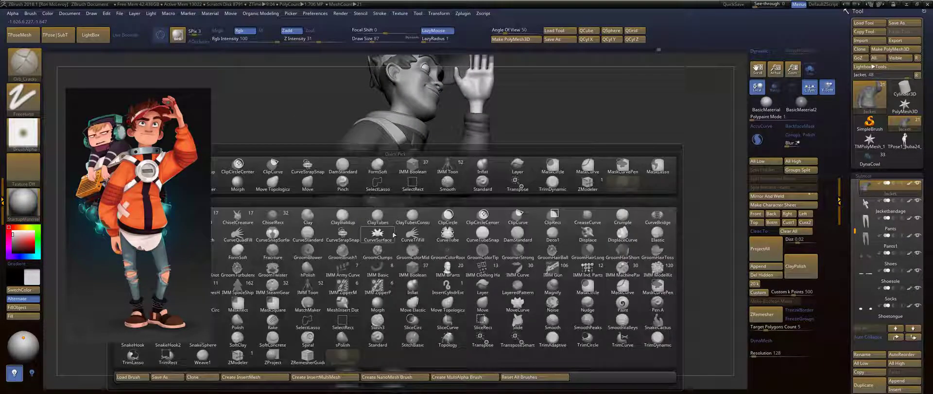
pyautogui.press('m')
pyautogui.press('v')
pyautogui.moveTo(584, 191); pyautogui.dragTo(537, 213, button='right')
pyautogui.press('s')
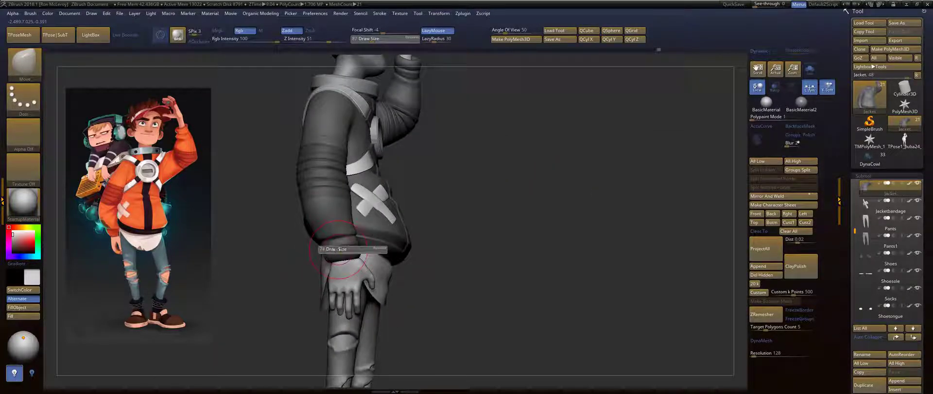
pyautogui.moveTo(339, 249); pyautogui.dragTo(336, 249)
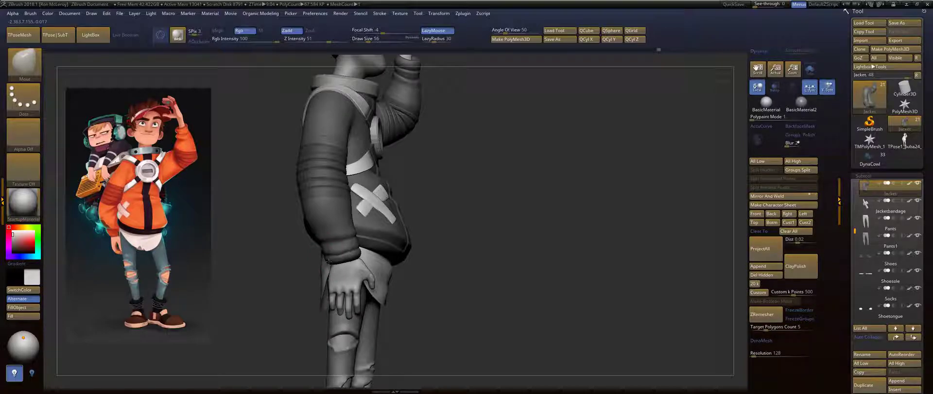
pyautogui.moveTo(414, 229); pyautogui.dragTo(334, 252, button='right')
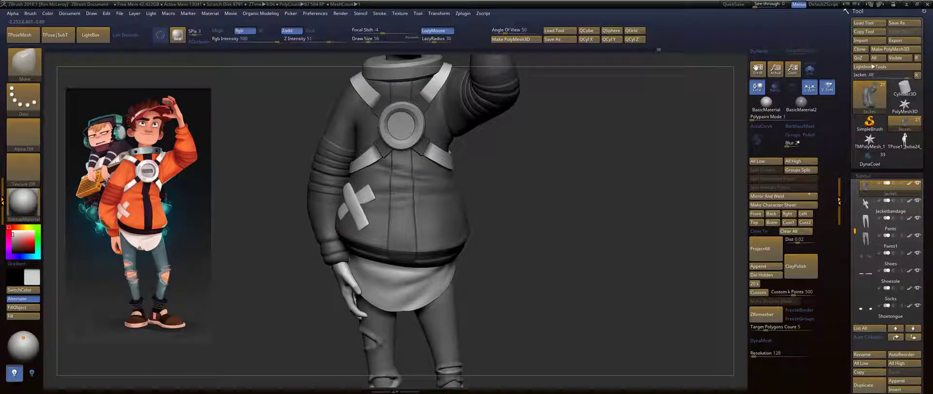
# Inspect the jacket's sleeves, cuffs and both wrists from the front, side, back and above.
pyautogui.moveTo(284, 273)
pyautogui.mouseDown()
pyautogui.moveTo(330, 271)
pyautogui.moveTo(300, 268)
pyautogui.mouseUp()
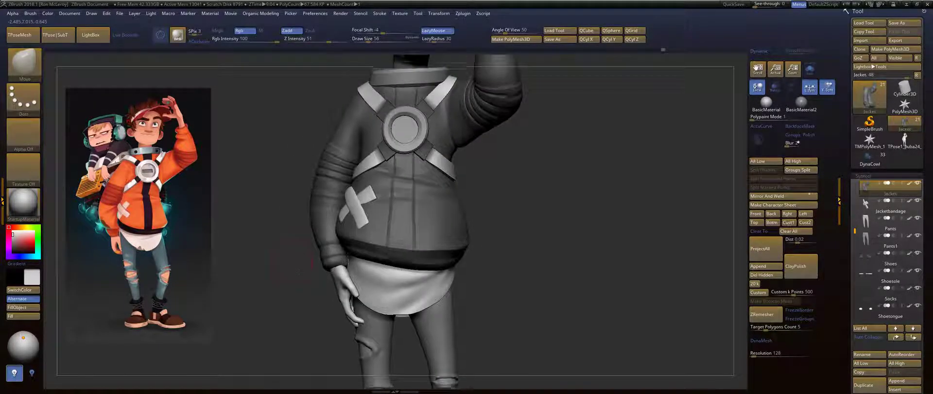
pyautogui.moveTo(297, 265); pyautogui.dragTo(316, 267, button='right')
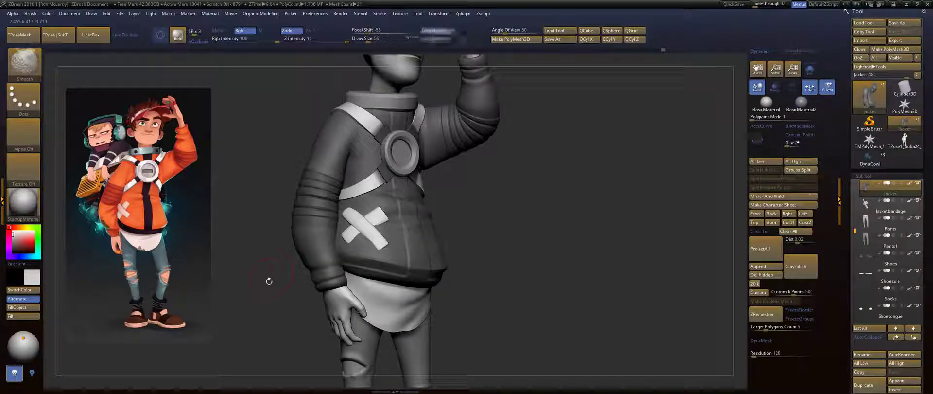
pyautogui.moveTo(268, 279); pyautogui.dragTo(356, 272)
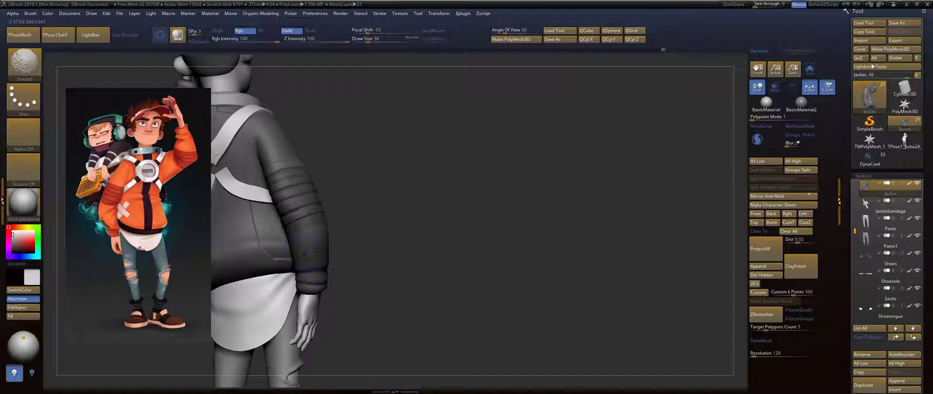
pyautogui.moveTo(414, 229); pyautogui.dragTo(281, 256)
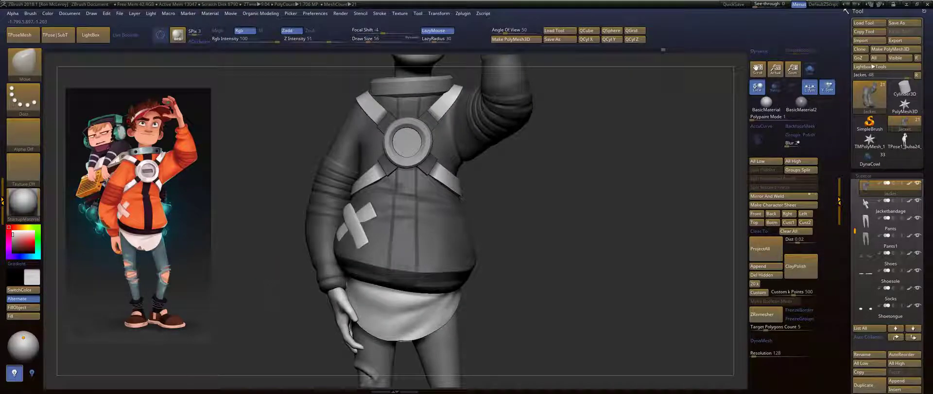
pyautogui.moveTo(428, 262)
pyautogui.keyDown('alt'); pyautogui.mouseDown()
pyautogui.moveTo(415, 209)
pyautogui.moveTo(452, 254)
pyautogui.moveTo(466, 256)
pyautogui.moveTo(424, 227)
pyautogui.moveTo(430, 270)
pyautogui.moveTo(459, 229)
pyautogui.moveTo(436, 221)
pyautogui.mouseUp(); pyautogui.keyUp('alt')
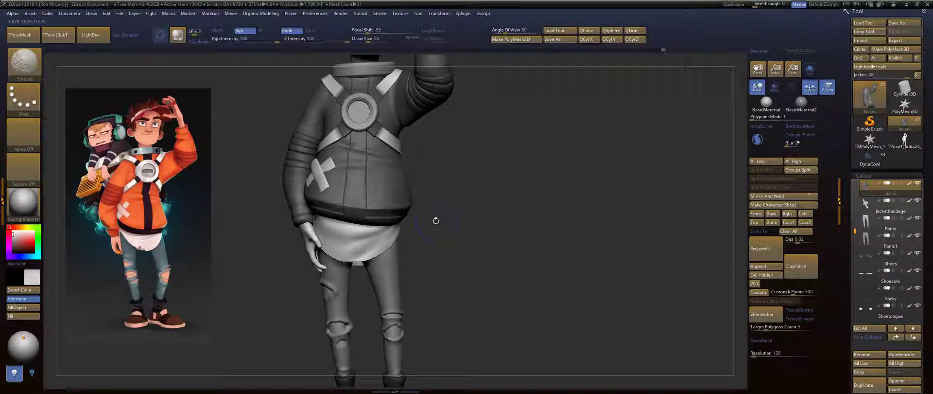
pyautogui.keyDown('shift'); pyautogui.moveTo(436, 220); pyautogui.dragTo(437, 221, button='right'); pyautogui.keyUp('shift')
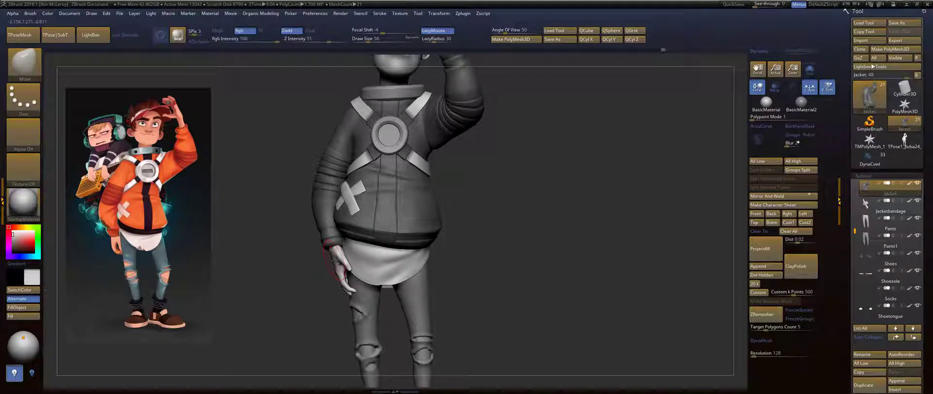
pyautogui.keyDown('alt'); pyautogui.click(334, 262); pyautogui.keyUp('alt')
pyautogui.moveTo(308, 271); pyautogui.dragTo(302, 379, button='right')
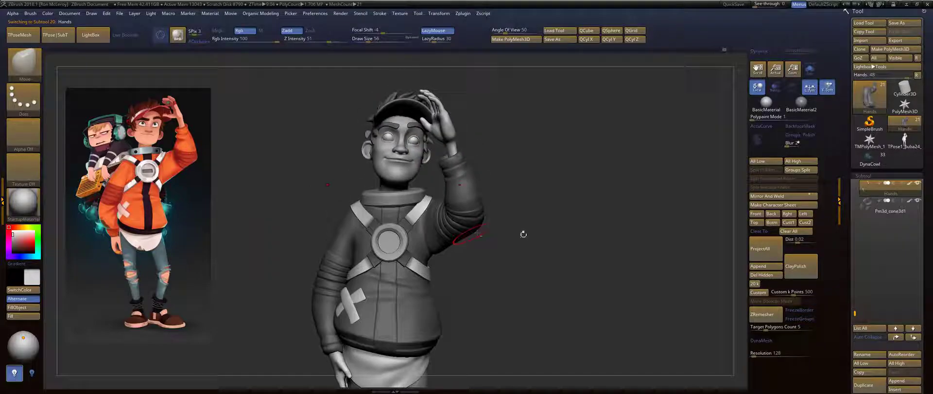
pyautogui.keyDown('alt'); pyautogui.moveTo(523, 233); pyautogui.dragTo(515, 255, button='right'); pyautogui.keyUp('alt')
pyautogui.moveTo(492, 193)
pyautogui.mouseDown(button='right')
pyautogui.moveTo(505, 184)
pyautogui.moveTo(471, 184)
pyautogui.moveTo(477, 209)
pyautogui.mouseUp(button='right')
# Make the jacket active and set the Move brush's draw size to 94 for work around the raised arm's cuff.
pyautogui.keyDown('alt'); pyautogui.click(451, 187); pyautogui.keyUp('alt')
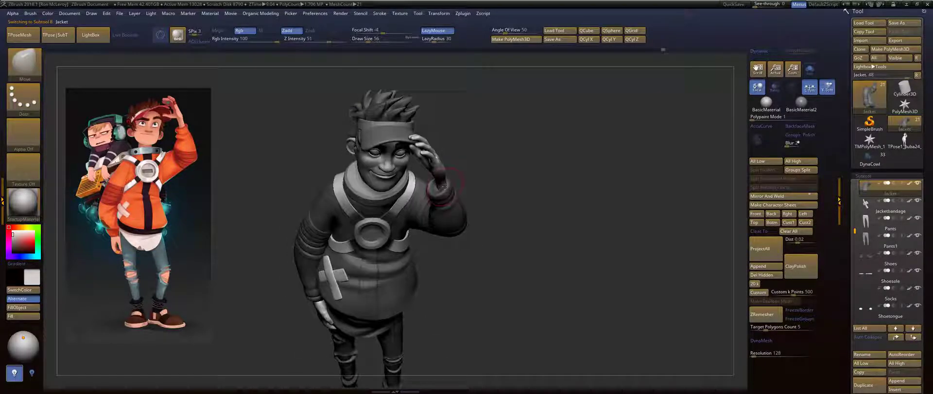
pyautogui.press('s')
pyautogui.moveTo(451, 183); pyautogui.dragTo(449, 183)
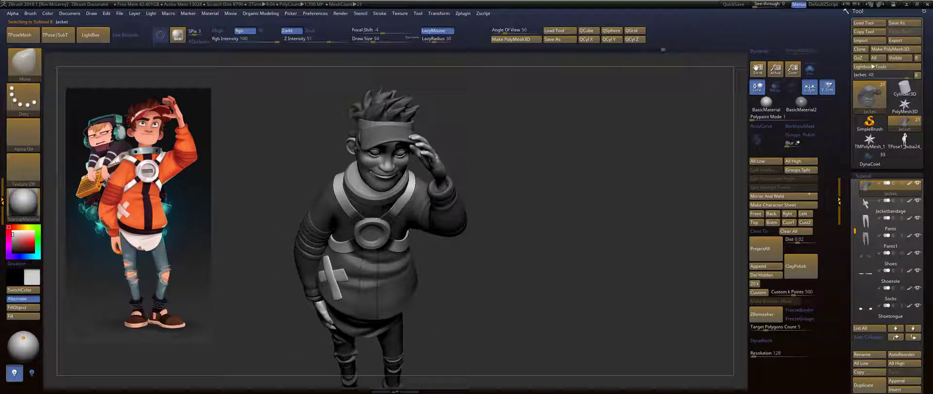
pyautogui.moveTo(471, 182); pyautogui.dragTo(474, 109, button='right')
pyautogui.keyDown('ctrl'); pyautogui.moveTo(491, 171); pyautogui.dragTo(521, 223, button='right'); pyautogui.keyUp('ctrl')
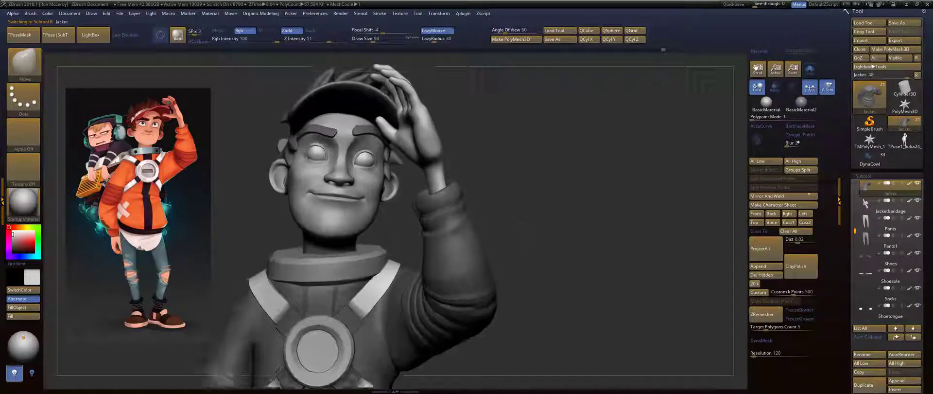
pyautogui.moveTo(493, 193)
pyautogui.mouseDown(button='right')
pyautogui.moveTo(481, 178)
pyautogui.moveTo(469, 200)
pyautogui.mouseUp(button='right')
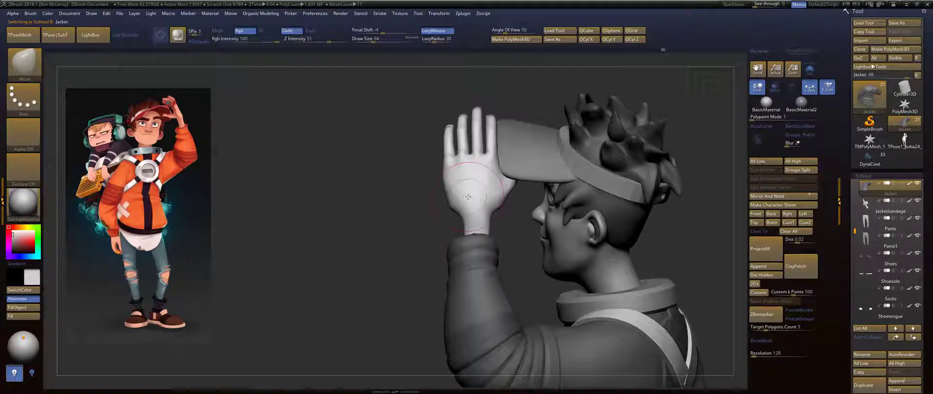
# Switch to the FormSoft brush at draw size 77, make the hands active and smooth the raised wrist.
pyautogui.press('b')
pyautogui.press('f')
pyautogui.press('s')
pyautogui.press('s')
pyautogui.moveTo(469, 205); pyautogui.dragTo(468, 204)
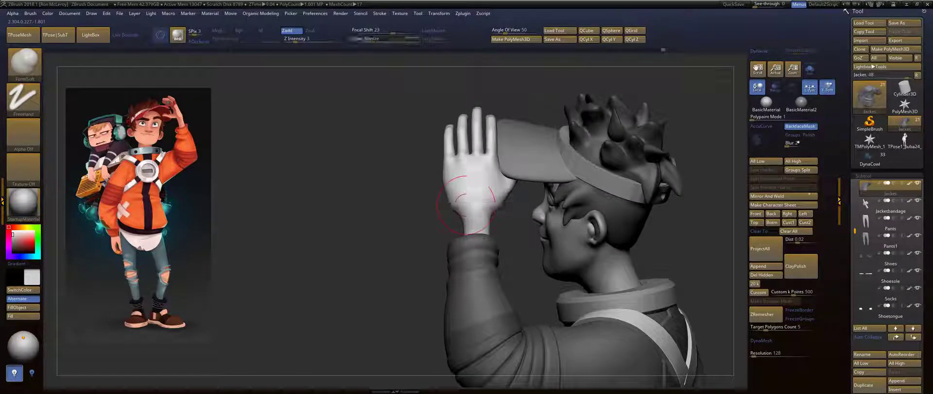
pyautogui.keyDown('alt'); pyautogui.click(469, 204); pyautogui.keyUp('alt')
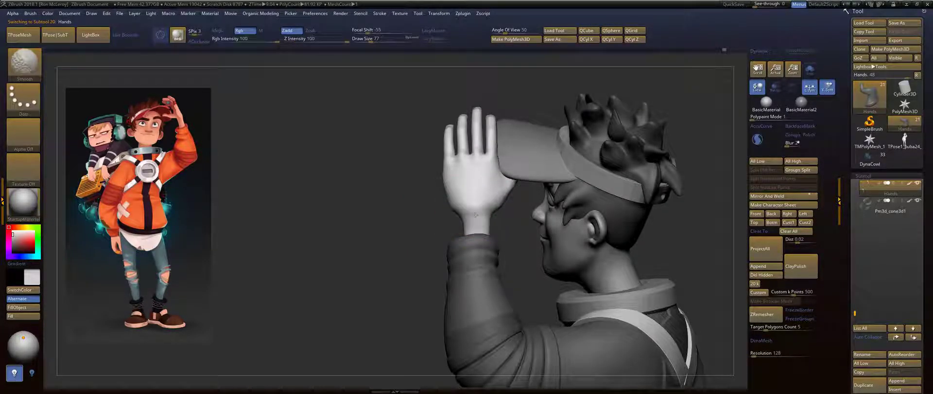
pyautogui.moveTo(402, 227)
pyautogui.keyDown('shift'); pyautogui.mouseDown()
pyautogui.moveTo(532, 200)
pyautogui.moveTo(563, 153)
pyautogui.moveTo(535, 154)
pyautogui.mouseUp(); pyautogui.keyUp('shift')
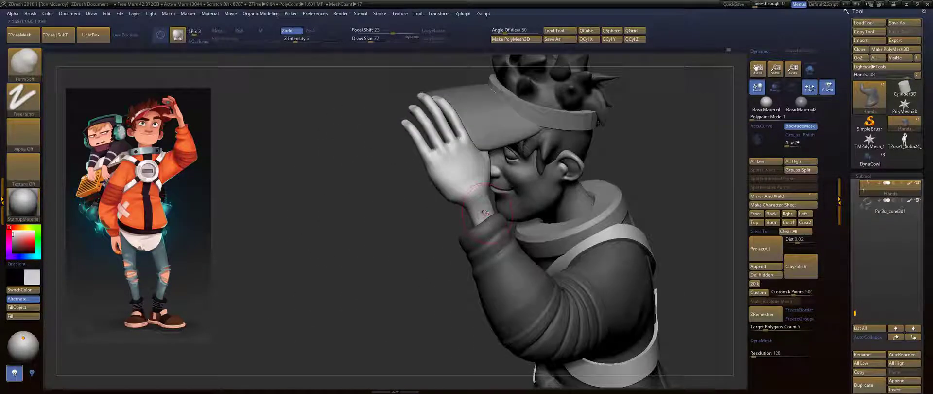
# Isolate the hands in Solo mode and smooth the raised hand's wrist and forearm.
pyautogui.click(810, 70)
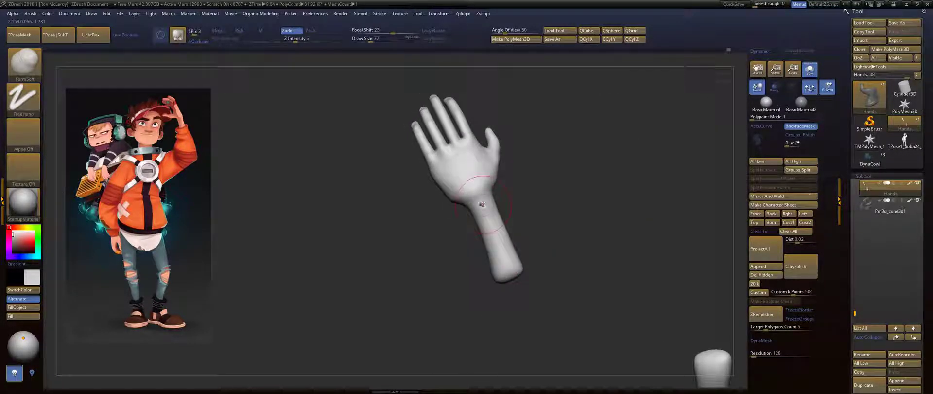
pyautogui.press('shift')
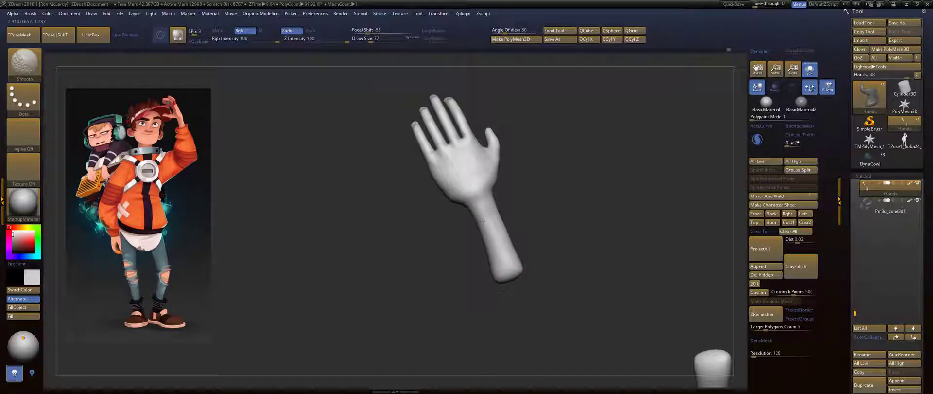
pyautogui.moveTo(548, 270); pyautogui.dragTo(495, 283)
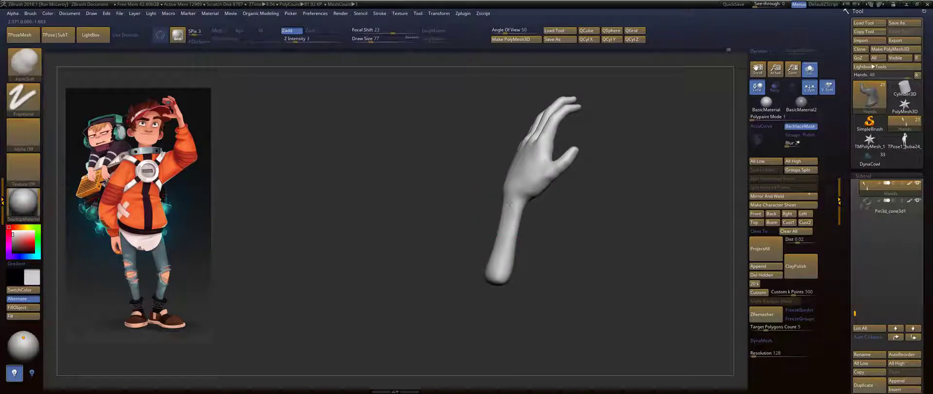
pyautogui.press('shift')
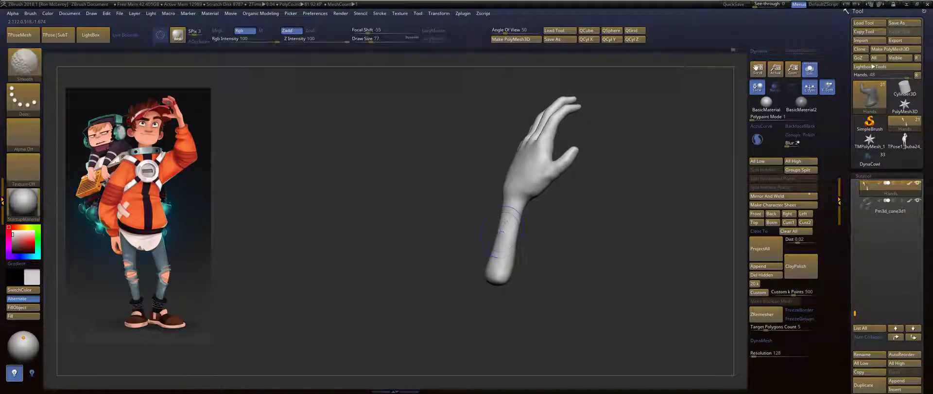
pyautogui.moveTo(575, 219)
pyautogui.mouseDown()
pyautogui.moveTo(547, 200)
pyautogui.moveTo(616, 183)
pyautogui.moveTo(621, 233)
pyautogui.moveTo(611, 260)
pyautogui.mouseUp()
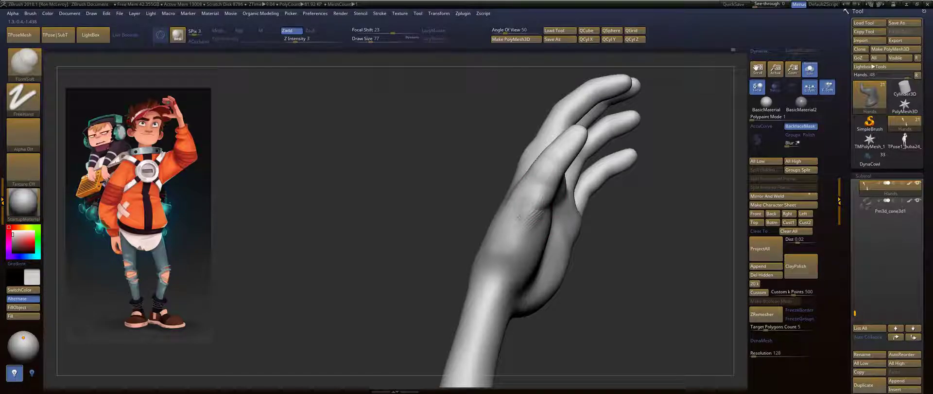
# Build up the base of the raised hand's thumb with FormSoft and smooth the transition into the palm.
pyautogui.moveTo(599, 227); pyautogui.dragTo(510, 221)
pyautogui.moveTo(537, 195)
pyautogui.keyDown('shift'); pyautogui.mouseDown()
pyautogui.moveTo(532, 211)
pyautogui.moveTo(521, 200)
pyautogui.mouseUp(); pyautogui.keyUp('shift')
pyautogui.moveTo(499, 226); pyautogui.dragTo(498, 213)
pyautogui.moveTo(545, 195)
pyautogui.keyDown('shift'); pyautogui.mouseDown()
pyautogui.moveTo(548, 208)
pyautogui.moveTo(483, 232)
pyautogui.moveTo(516, 242)
pyautogui.mouseUp(); pyautogui.keyUp('shift')
# Show the hand's polygroups and wireframe, and smooth the web between the thumb and palm.
pyautogui.hotkey('shift', 'f')
pyautogui.press('shift')
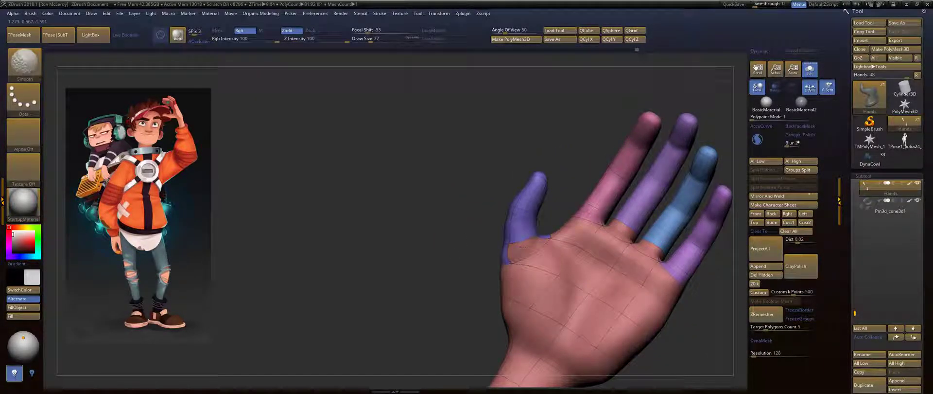
pyautogui.moveTo(460, 251); pyautogui.dragTo(527, 247)
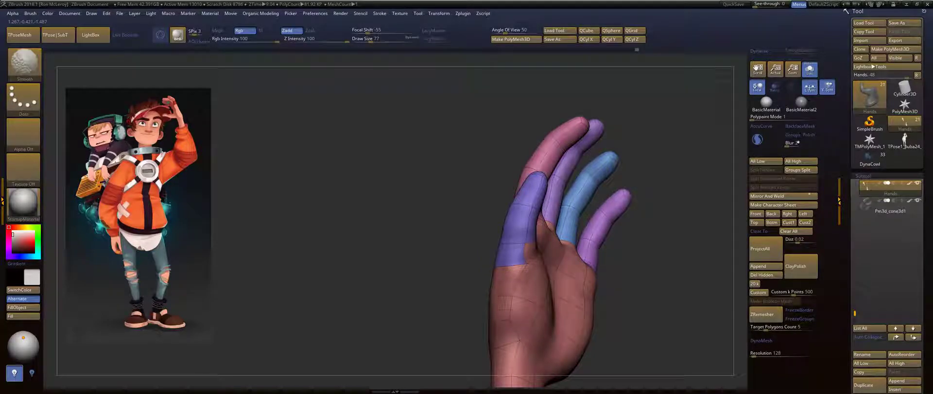
pyautogui.moveTo(658, 210)
pyautogui.mouseDown()
pyautogui.moveTo(530, 254)
pyautogui.moveTo(540, 247)
pyautogui.mouseUp()
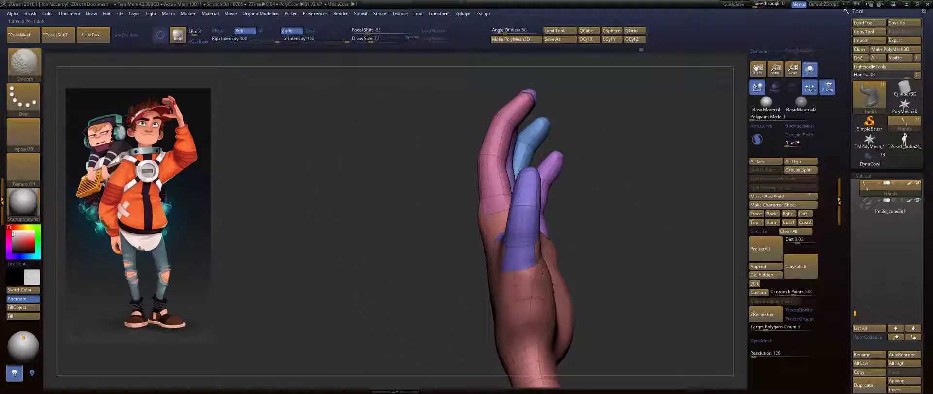
pyautogui.moveTo(614, 258); pyautogui.dragTo(556, 265)
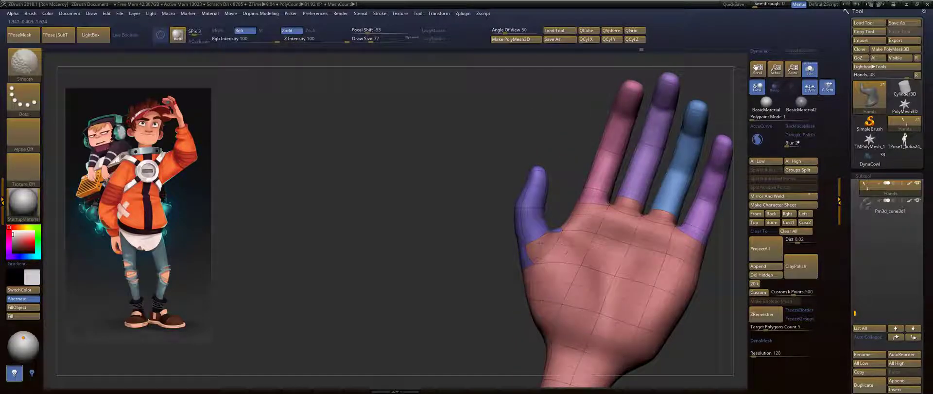
pyautogui.moveTo(531, 231)
pyautogui.keyDown('shift'); pyautogui.mouseDown()
pyautogui.moveTo(528, 262)
pyautogui.moveTo(519, 247)
pyautogui.moveTo(544, 227)
pyautogui.mouseUp(); pyautogui.keyUp('shift')
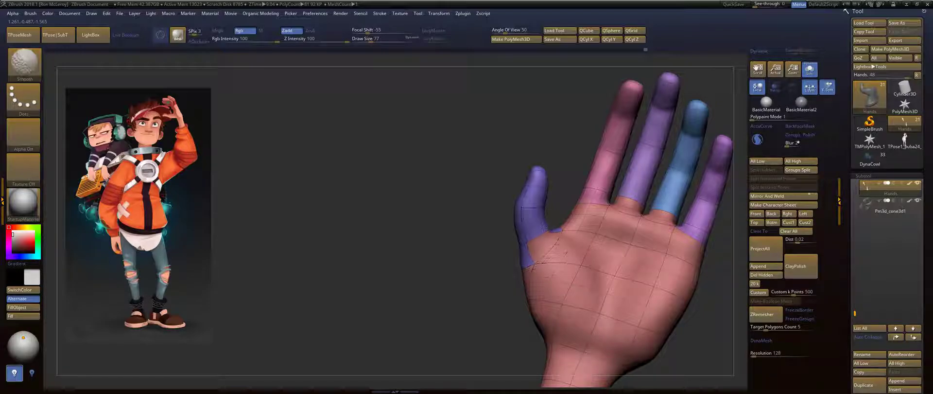
# Smooth the back and palm sides of the thumb's base, checking the shape from several angles.
pyautogui.moveTo(501, 249); pyautogui.dragTo(528, 252)
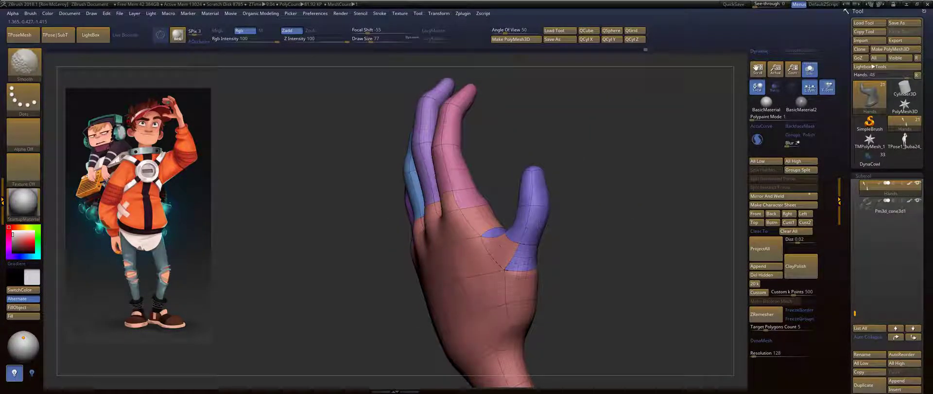
pyautogui.moveTo(607, 273); pyautogui.dragTo(477, 274)
pyautogui.moveTo(548, 250); pyautogui.dragTo(537, 270)
pyautogui.moveTo(516, 302); pyautogui.dragTo(542, 300)
pyautogui.press('shift')
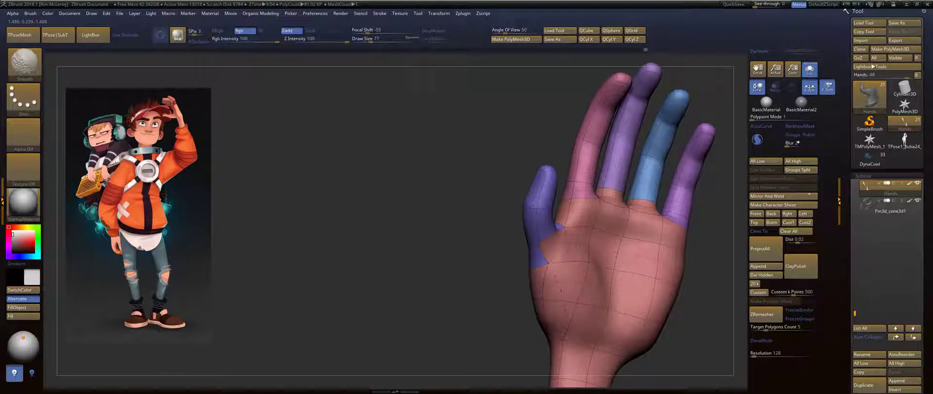
pyautogui.moveTo(511, 304); pyautogui.dragTo(596, 301)
pyautogui.press('shift')
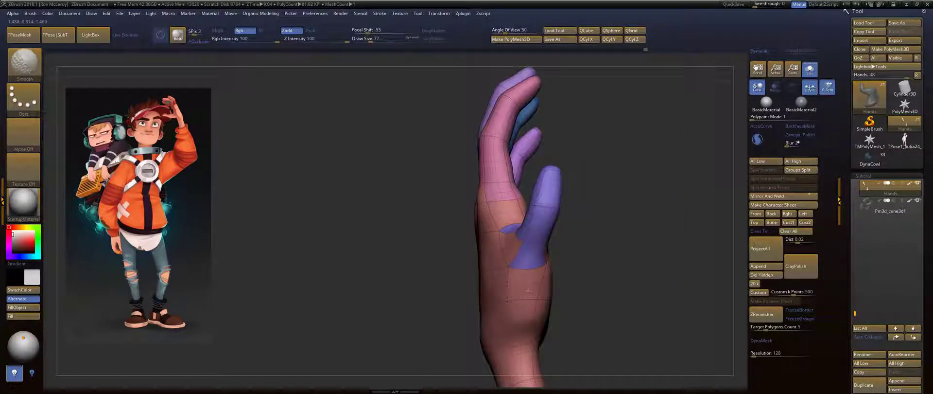
# Switch to the Move brush at draw size 112 and reshape the hand's thumb side and wrist.
pyautogui.keyDown('alt'); pyautogui.moveTo(528, 289); pyautogui.dragTo(518, 219, button='right'); pyautogui.keyUp('alt')
pyautogui.press('b')
pyautogui.press('m')
pyautogui.press('v')
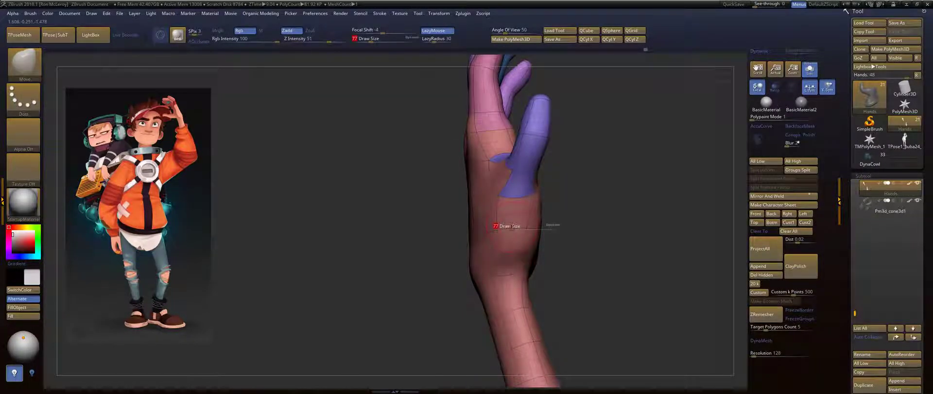
pyautogui.moveTo(511, 226); pyautogui.dragTo(531, 231)
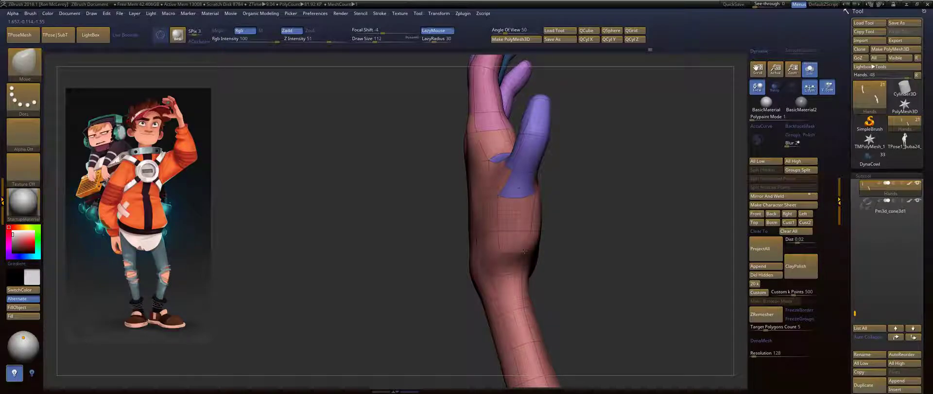
pyautogui.keyDown('alt'); pyautogui.moveTo(524, 251); pyautogui.dragTo(537, 316, button='right'); pyautogui.keyUp('alt')
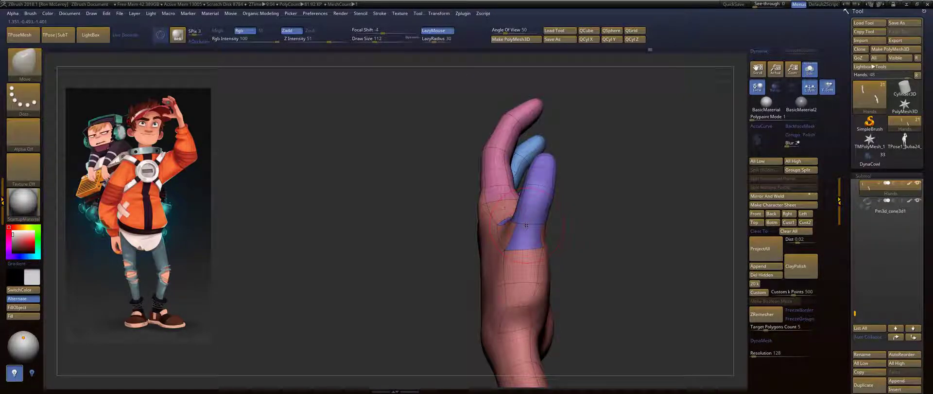
# Set the Move brush's draw size to 90 and refine and smooth the thumb's base and wrist contour.
pyautogui.moveTo(596, 217)
pyautogui.mouseDown()
pyautogui.moveTo(561, 209)
pyautogui.moveTo(552, 193)
pyautogui.mouseUp()
pyautogui.press('s')
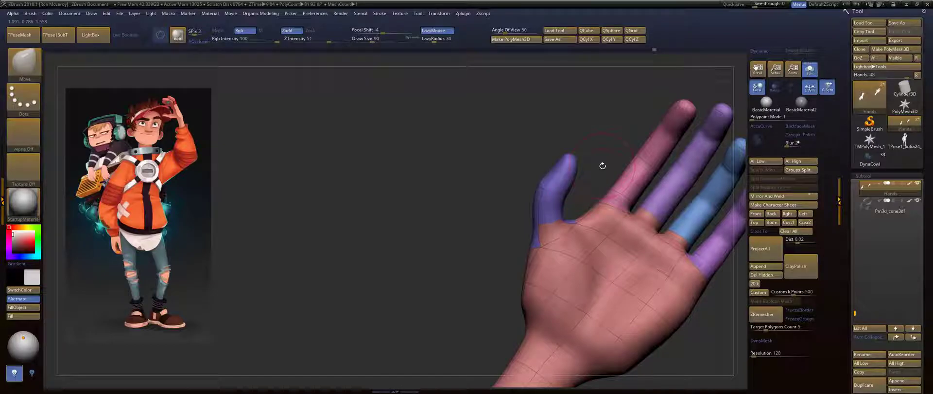
pyautogui.moveTo(601, 165); pyautogui.dragTo(588, 192)
pyautogui.press('shift')
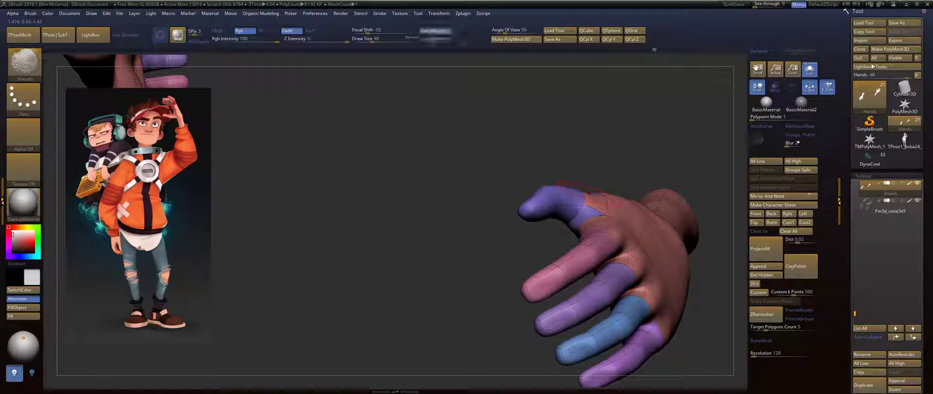
pyautogui.moveTo(590, 168)
pyautogui.mouseDown()
pyautogui.moveTo(600, 181)
pyautogui.moveTo(669, 179)
pyautogui.mouseUp()
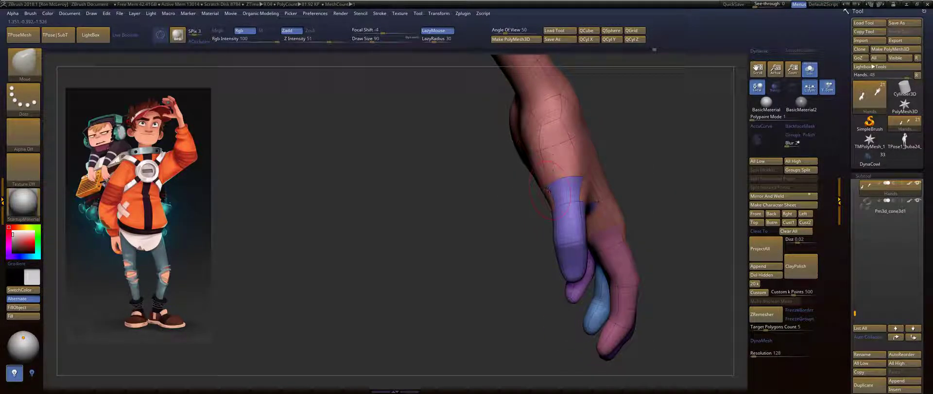
pyautogui.press('shift')
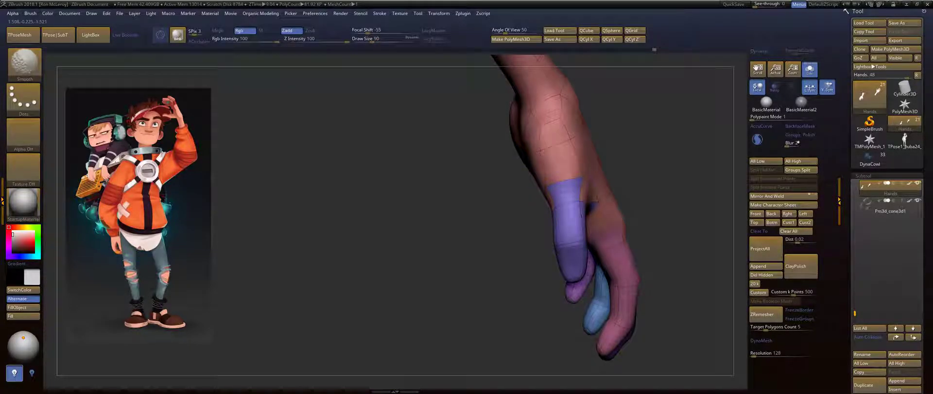
pyautogui.keyDown('alt'); pyautogui.moveTo(636, 106); pyautogui.dragTo(659, 171); pyautogui.keyUp('alt')
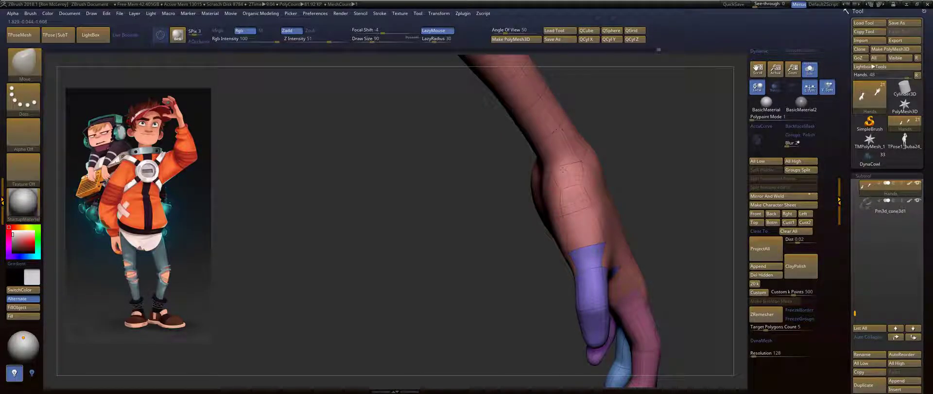
# Refine the thumb side and palm with the Move brush and smooth the transitions into the wrist.
pyautogui.press('shift')
pyautogui.keyDown('alt'); pyautogui.moveTo(652, 226); pyautogui.dragTo(618, 178); pyautogui.keyUp('alt')
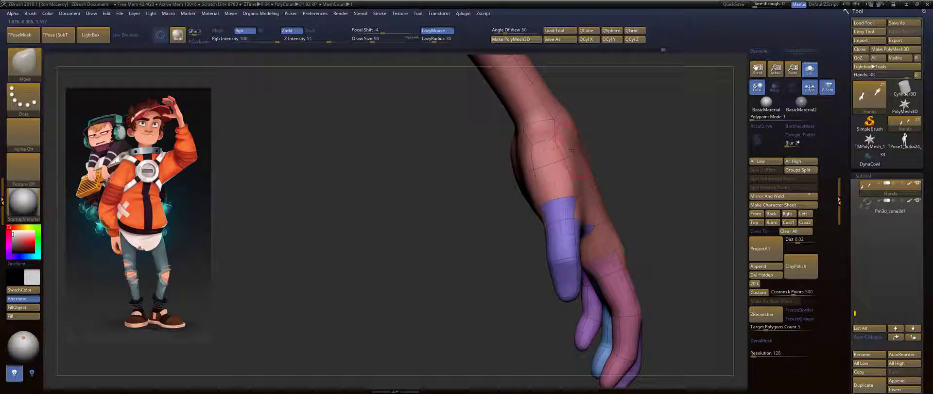
pyautogui.moveTo(643, 201); pyautogui.dragTo(632, 159)
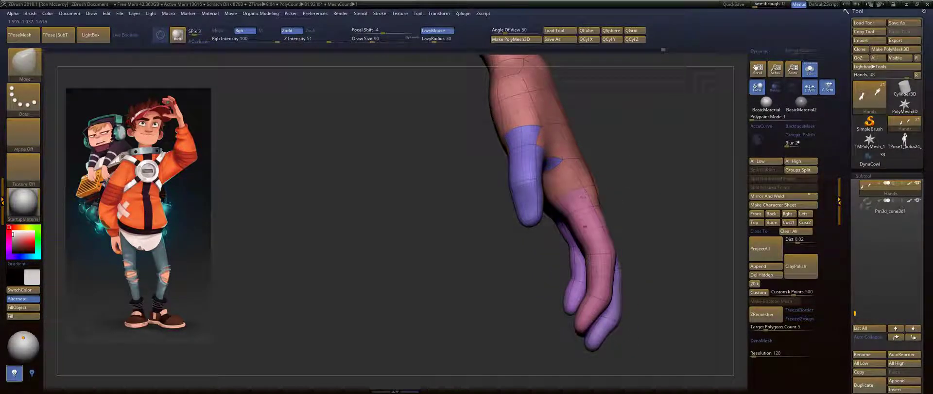
pyautogui.moveTo(653, 244)
pyautogui.mouseDown()
pyautogui.moveTo(646, 198)
pyautogui.moveTo(662, 193)
pyautogui.moveTo(671, 244)
pyautogui.moveTo(516, 183)
pyautogui.mouseUp()
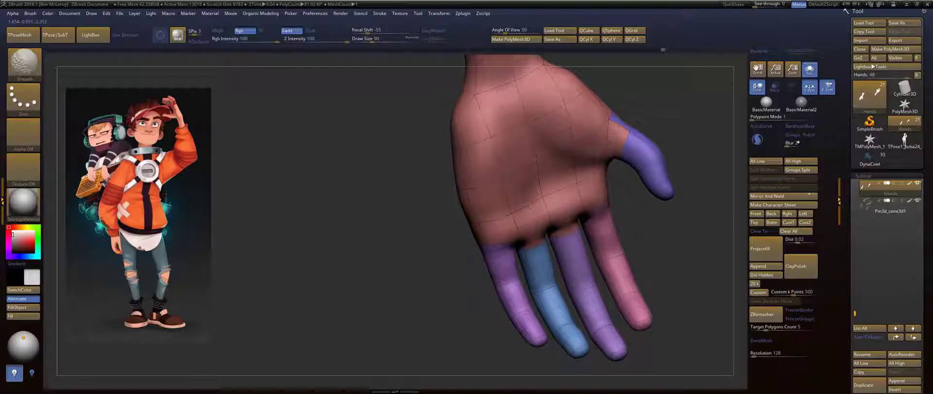
pyautogui.keyDown('alt'); pyautogui.moveTo(417, 253); pyautogui.dragTo(454, 338); pyautogui.keyUp('alt')
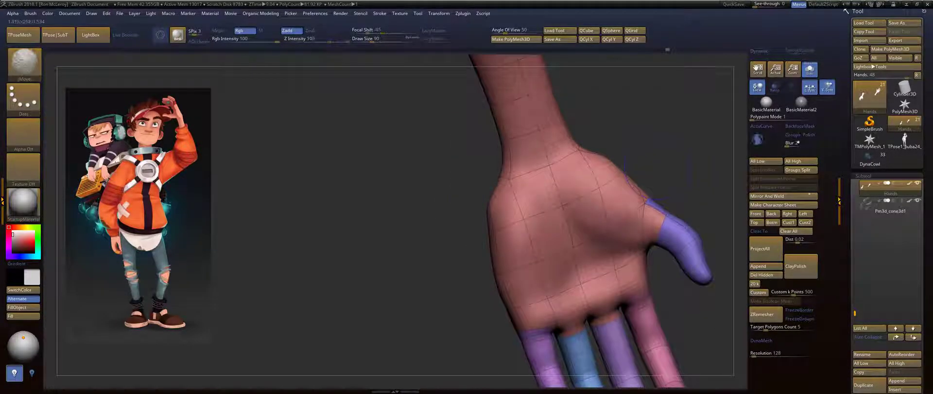
pyautogui.moveTo(658, 148); pyautogui.dragTo(488, 199)
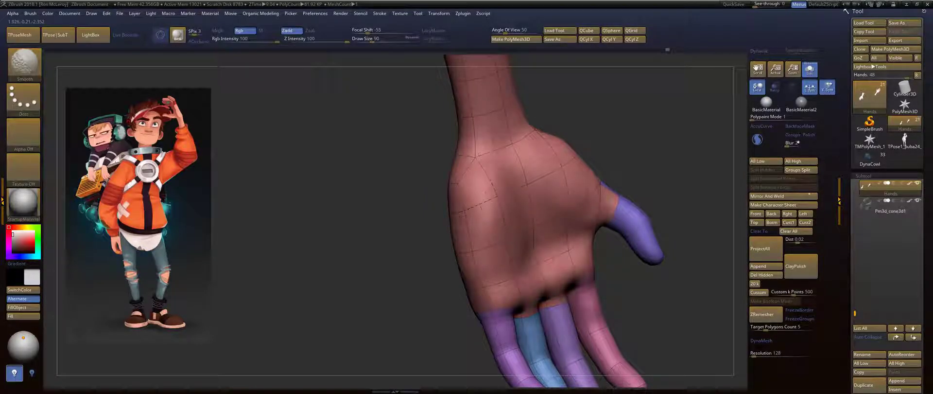
pyautogui.moveTo(413, 214)
pyautogui.mouseDown()
pyautogui.moveTo(556, 194)
pyautogui.moveTo(580, 222)
pyautogui.mouseUp()
pyautogui.moveTo(564, 195); pyautogui.dragTo(627, 205)
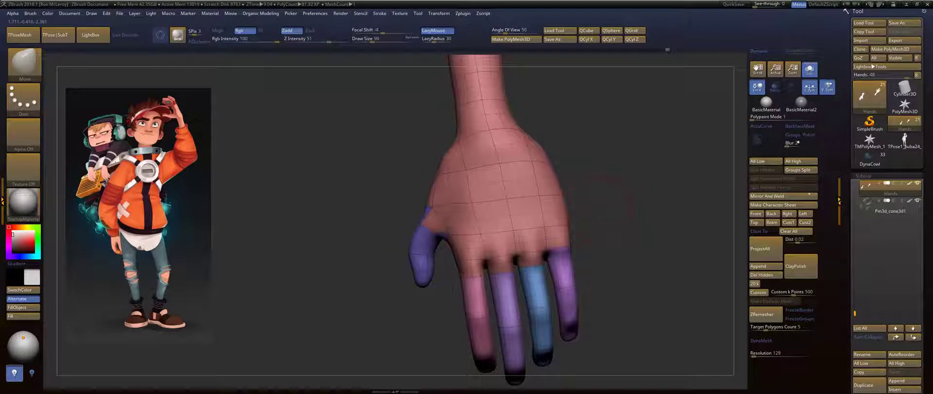
pyautogui.moveTo(577, 226)
pyautogui.mouseDown()
pyautogui.moveTo(594, 249)
pyautogui.moveTo(582, 202)
pyautogui.moveTo(641, 221)
pyautogui.moveTo(658, 206)
pyautogui.mouseUp()
# Switch to the FormSoft brush and refine the finger volumes on the back of the hand.
pyautogui.press('b')
pyautogui.press('f')
pyautogui.press('s')
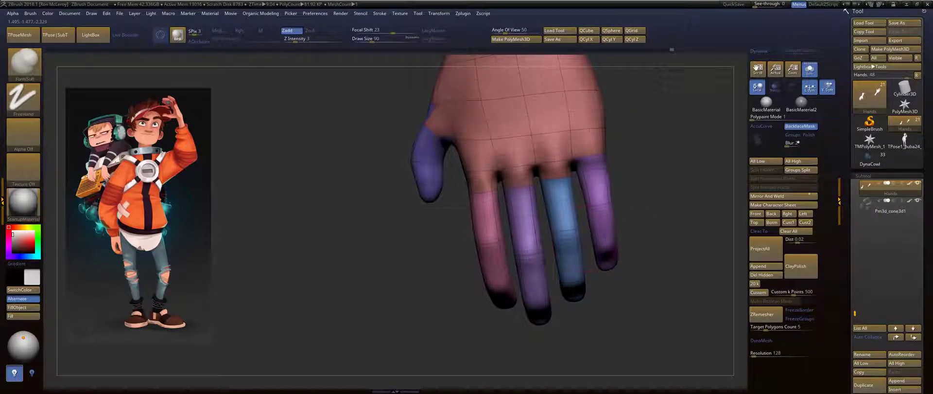
pyautogui.moveTo(585, 239); pyautogui.dragTo(594, 202, button='right')
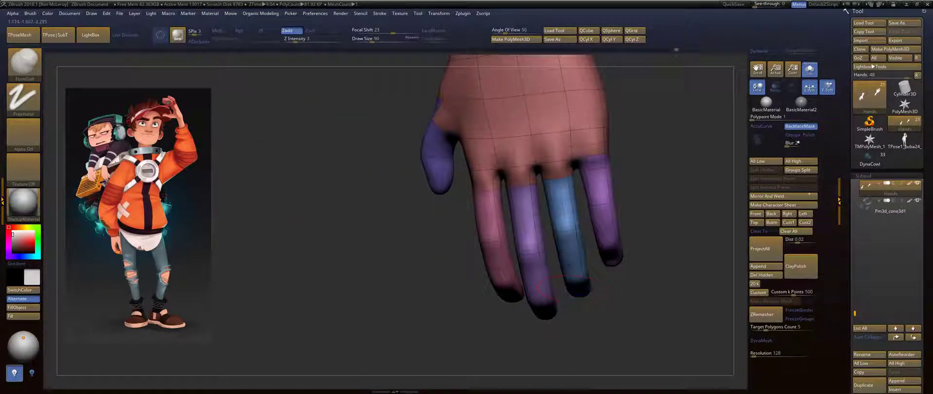
pyautogui.moveTo(631, 208); pyautogui.dragTo(617, 199, button='right')
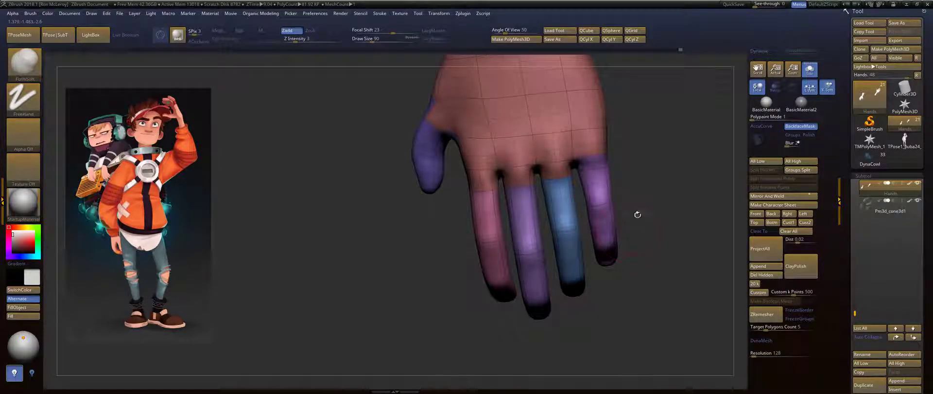
pyautogui.keyDown('alt'); pyautogui.moveTo(637, 214); pyautogui.dragTo(674, 213); pyautogui.keyUp('alt')
# Switch to the DamStandard brush and carve the joint crease on the palm side of the index finger.
pyautogui.moveTo(525, 247)
pyautogui.mouseDown(button='right')
pyautogui.moveTo(532, 295)
pyautogui.moveTo(540, 273)
pyautogui.moveTo(611, 211)
pyautogui.moveTo(596, 230)
pyautogui.moveTo(527, 200)
pyautogui.mouseUp(button='right')
pyautogui.press('b')
pyautogui.press('d')
pyautogui.press('s')
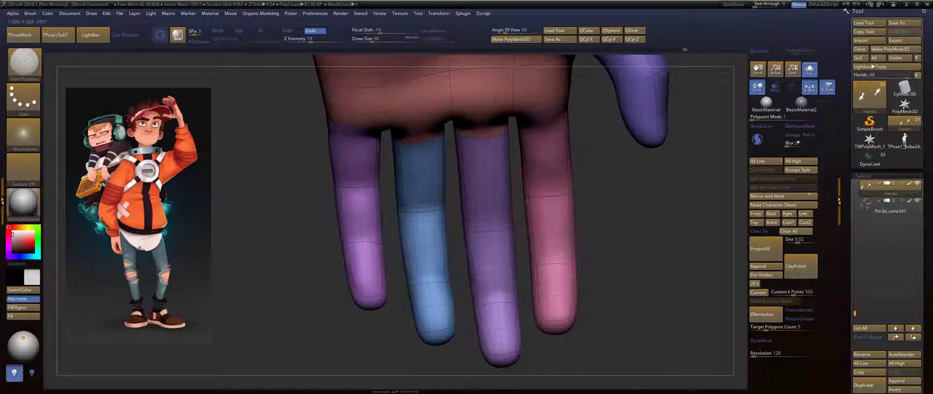
pyautogui.moveTo(531, 198); pyautogui.dragTo(571, 196)
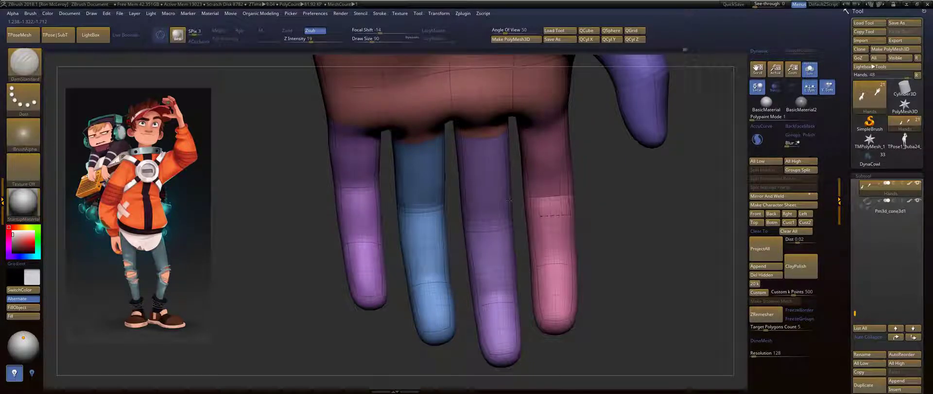
# Build up the index finger's pad beside the joint crease with the FormSoft brush and smooth it.
pyautogui.press('f')
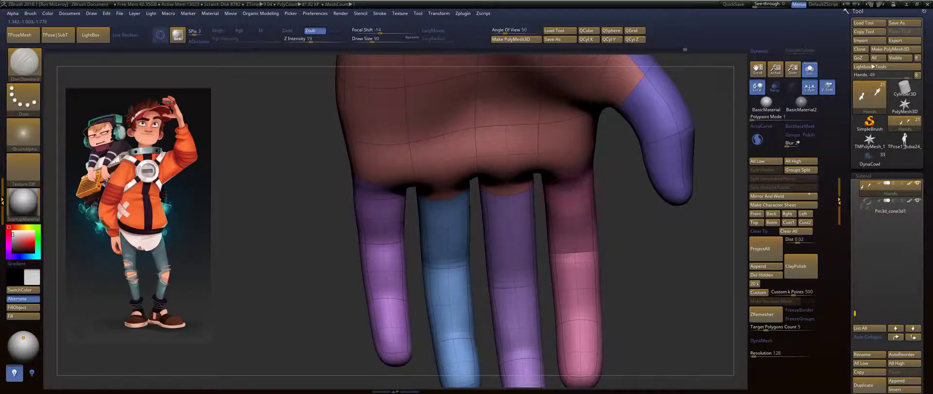
pyautogui.press('b')
pyautogui.press('s')
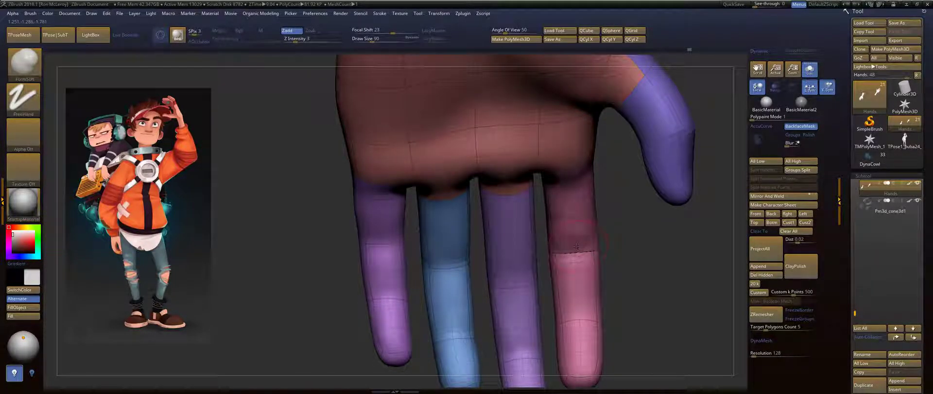
pyautogui.press('shift')
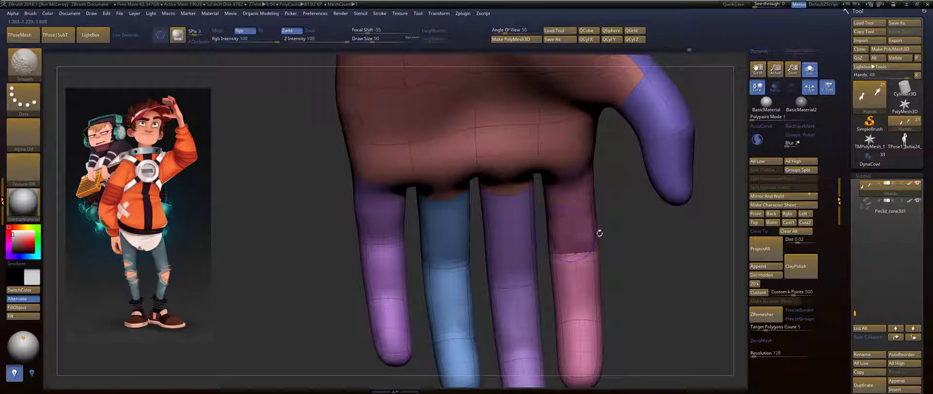
# Carve the palm-side joint crease of the middle finger with the DamStandard brush.
pyautogui.keyDown('alt'); pyautogui.moveTo(640, 245); pyautogui.dragTo(670, 196); pyautogui.keyUp('alt')
pyautogui.press('b')
pyautogui.press('d')
pyautogui.press('s')
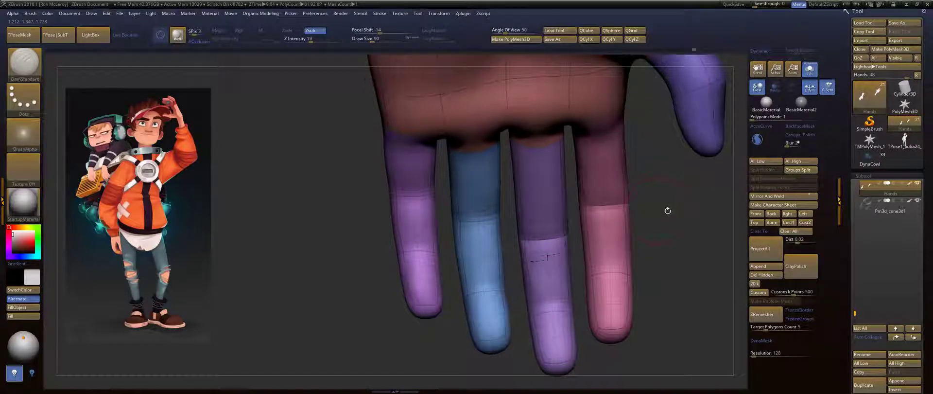
pyautogui.moveTo(666, 208); pyautogui.dragTo(680, 225)
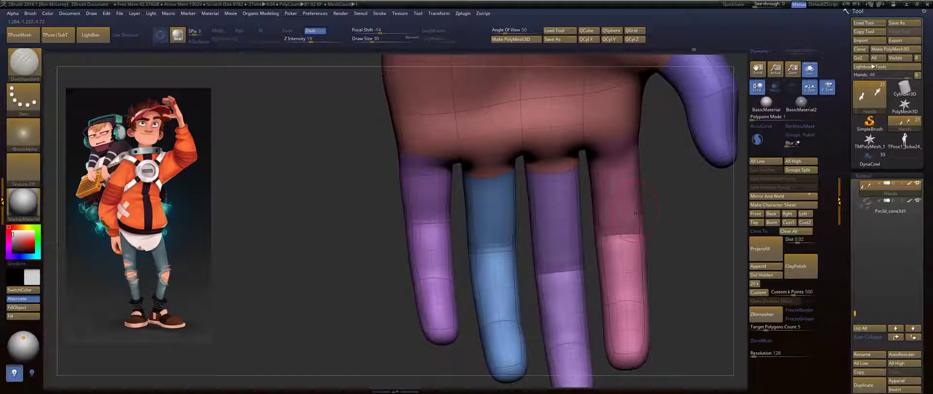
# Switch to the Move brush at draw size 154 and adjust the middle finger around its joint.
pyautogui.press('b')
pyautogui.press('m')
pyautogui.press('v')
pyautogui.press('s')
pyautogui.moveTo(571, 258); pyautogui.dragTo(572, 257)
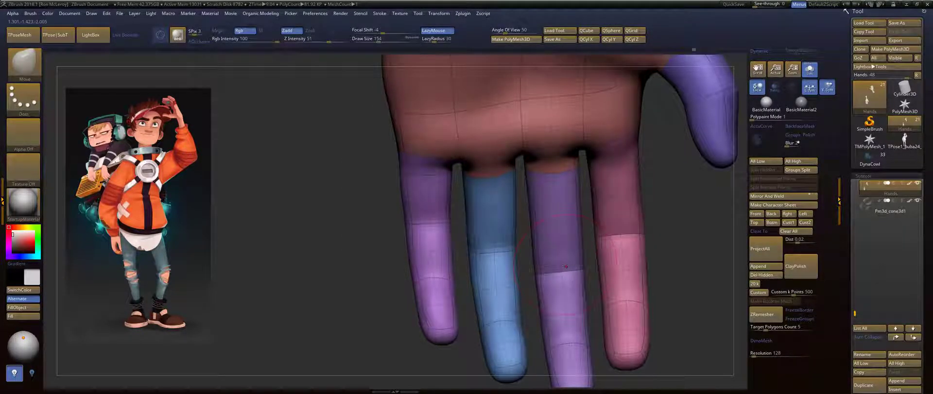
pyautogui.press('b')
pyautogui.press('m')
pyautogui.press('v')
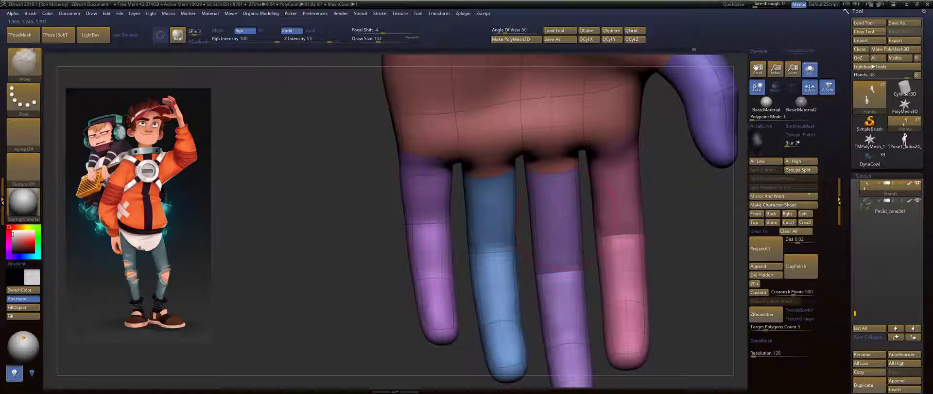
# Show the hand's low-poly base mesh and shift the middle finger's joint edge toward the palm with the Move brush at draw size 104.
pyautogui.hotkey('shift', 'd')
pyautogui.moveTo(685, 224)
pyautogui.mouseDown()
pyautogui.moveTo(627, 225)
pyautogui.moveTo(631, 232)
pyautogui.moveTo(616, 235)
pyautogui.moveTo(687, 223)
pyautogui.mouseUp()
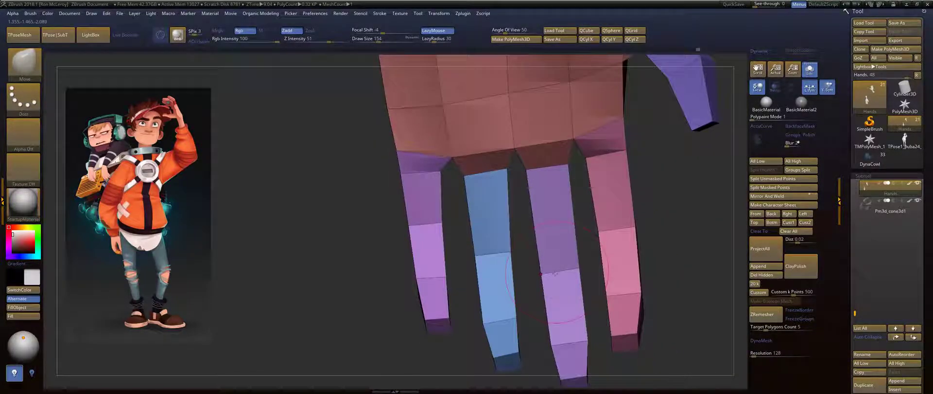
pyautogui.press('s')
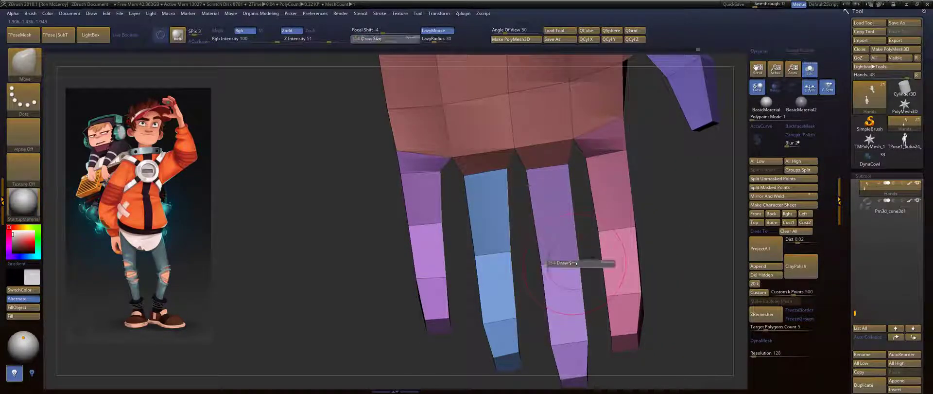
pyautogui.moveTo(574, 262); pyautogui.dragTo(573, 261)
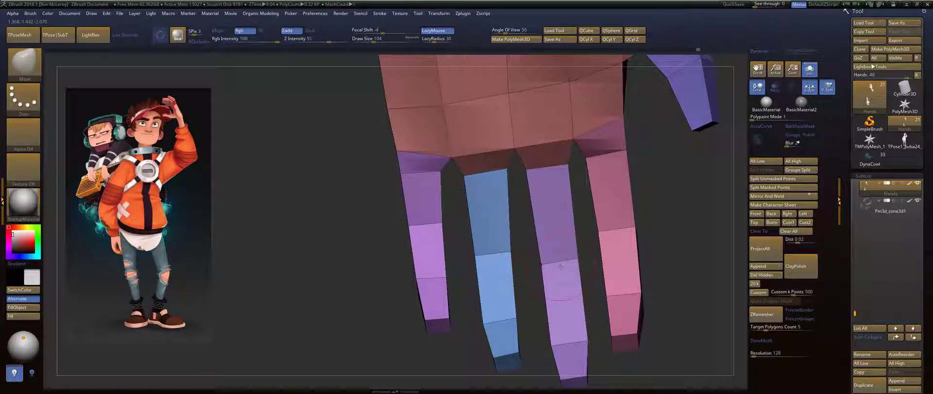
pyautogui.moveTo(687, 244); pyautogui.dragTo(688, 268)
pyautogui.moveTo(683, 214); pyautogui.dragTo(680, 205)
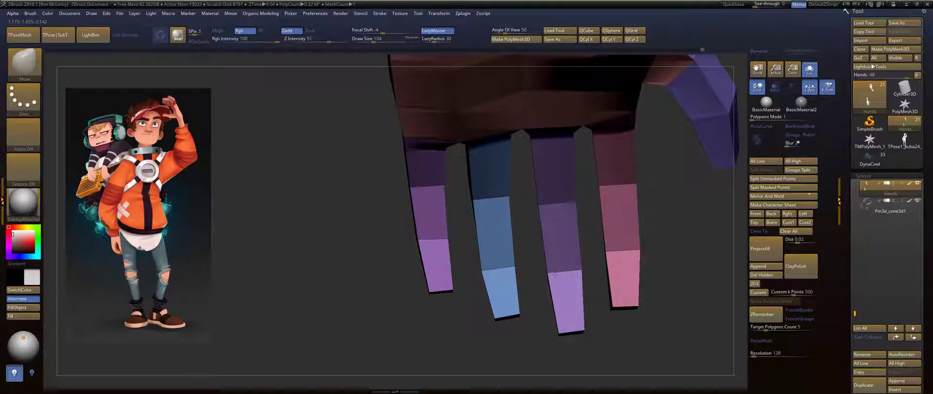
# Adjust the segments and joint edges of the low-poly fingers with the Move brush from the back, palm and side.
pyautogui.moveTo(664, 242); pyautogui.dragTo(683, 231)
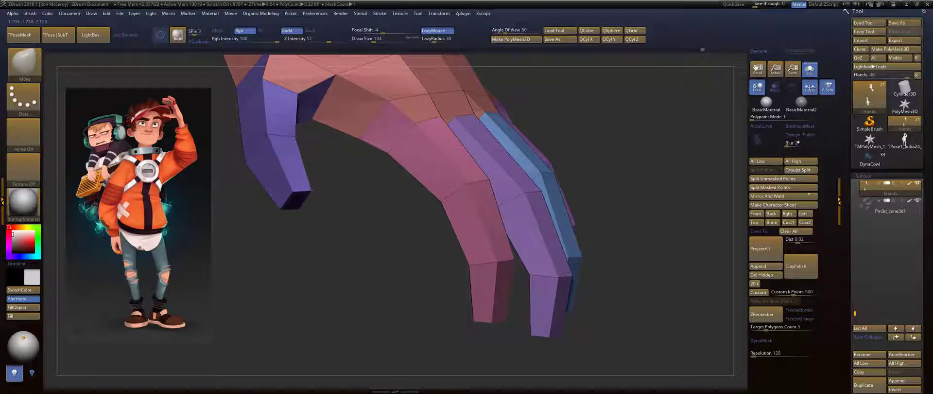
pyautogui.moveTo(676, 258); pyautogui.dragTo(631, 236)
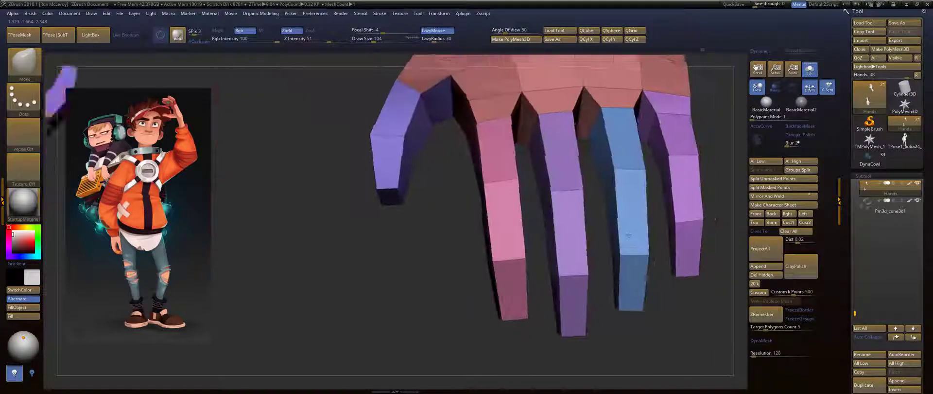
pyautogui.moveTo(674, 291)
pyautogui.keyDown('alt'); pyautogui.mouseDown()
pyautogui.moveTo(597, 317)
pyautogui.moveTo(507, 292)
pyautogui.mouseUp(); pyautogui.keyUp('alt')
pyautogui.moveTo(595, 274); pyautogui.dragTo(506, 262)
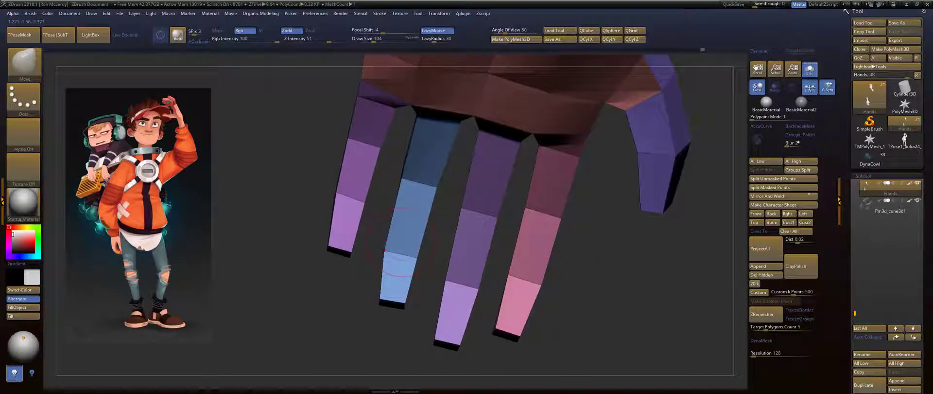
pyautogui.moveTo(406, 253); pyautogui.dragTo(403, 248)
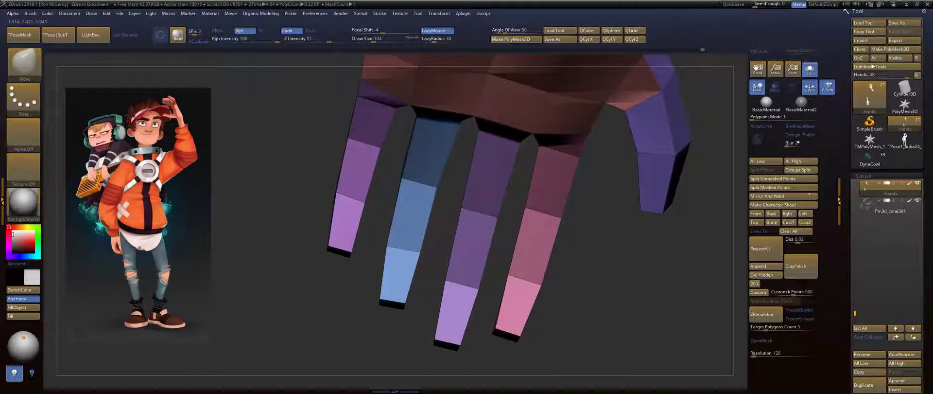
pyautogui.moveTo(578, 272); pyautogui.dragTo(539, 270)
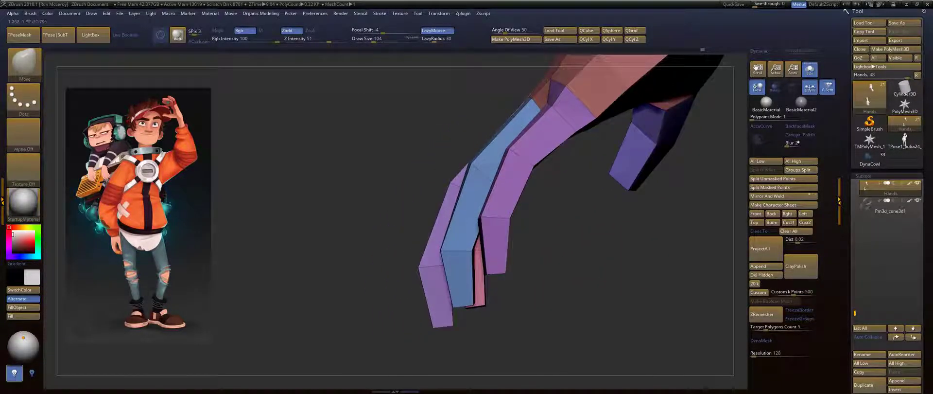
pyautogui.moveTo(581, 252); pyautogui.dragTo(579, 235)
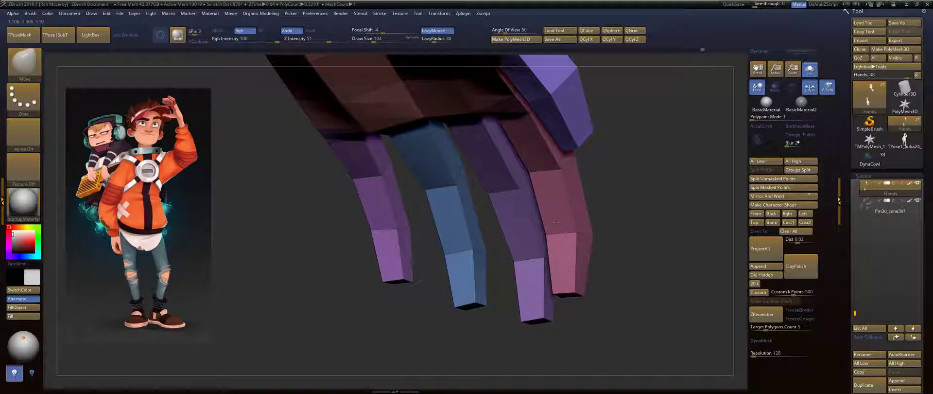
# Reshape the thumb and its transition into the wrist on the low-poly mesh.
pyautogui.moveTo(586, 200); pyautogui.dragTo(655, 174)
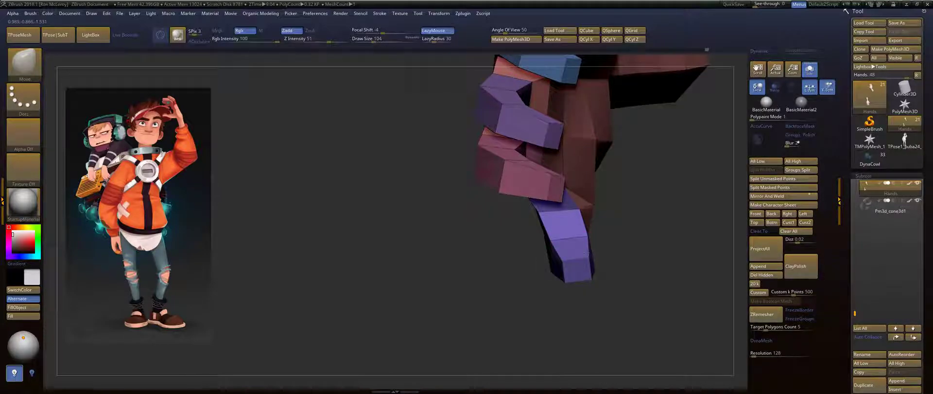
pyautogui.moveTo(664, 235); pyautogui.dragTo(565, 198)
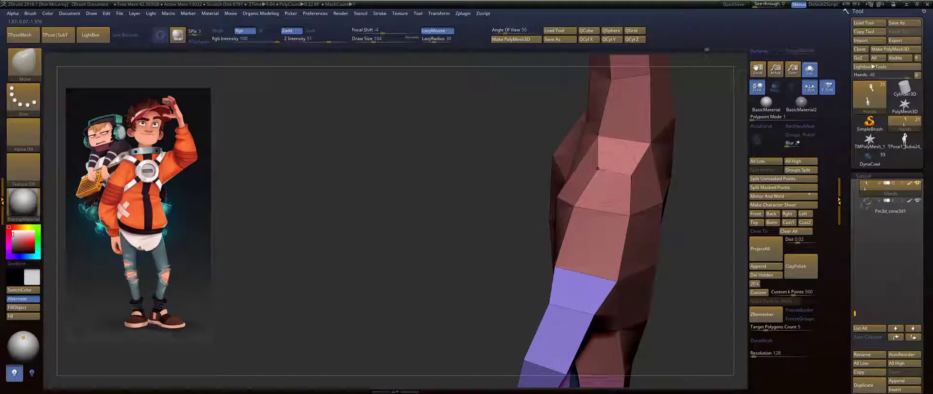
pyautogui.moveTo(685, 216); pyautogui.dragTo(652, 219)
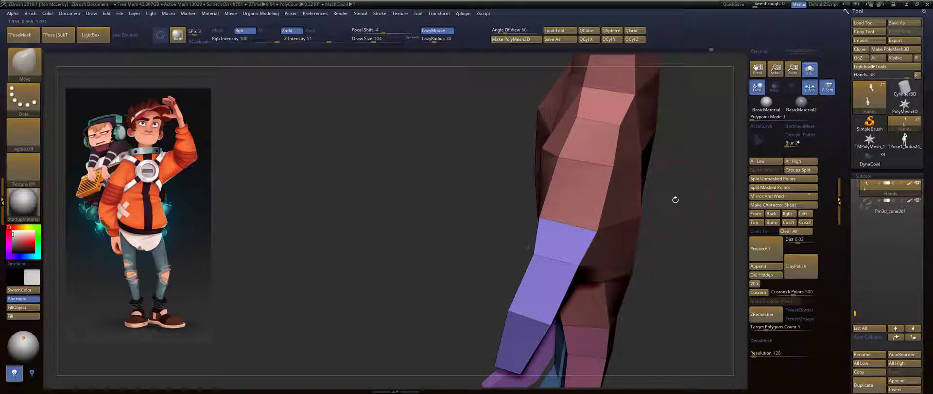
pyautogui.moveTo(673, 200); pyautogui.dragTo(642, 106)
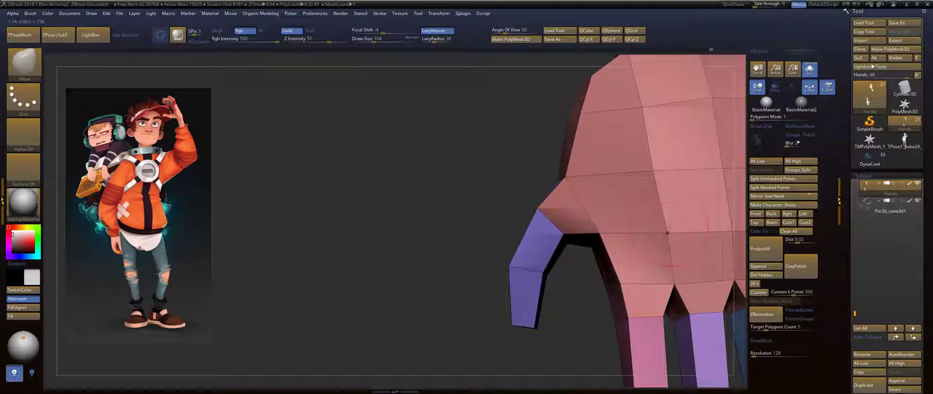
# Adjust the outline of the low-poly forearm and palm, checking the whole arm's proportions.
pyautogui.press('f')
pyautogui.moveTo(588, 196)
pyautogui.mouseDown()
pyautogui.moveTo(569, 206)
pyautogui.moveTo(585, 208)
pyautogui.moveTo(579, 191)
pyautogui.moveTo(576, 223)
pyautogui.moveTo(556, 196)
pyautogui.moveTo(518, 183)
pyautogui.mouseUp()
pyautogui.moveTo(589, 173); pyautogui.dragTo(530, 177)
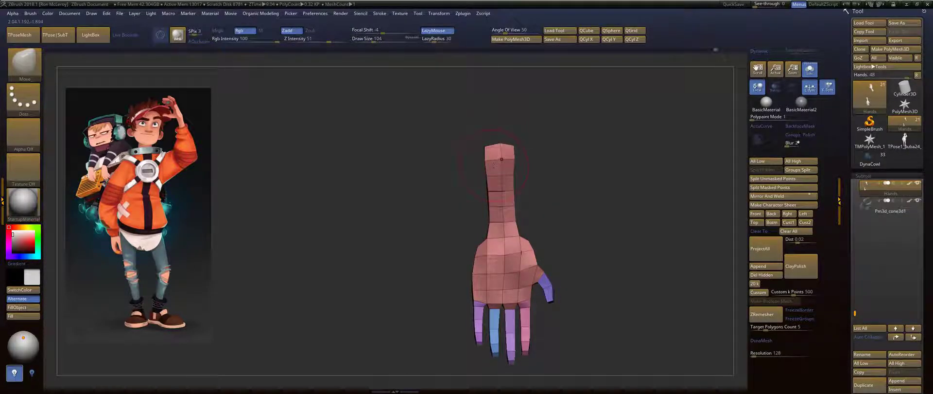
pyautogui.keyDown('alt'); pyautogui.moveTo(567, 244); pyautogui.dragTo(534, 179); pyautogui.keyUp('alt')
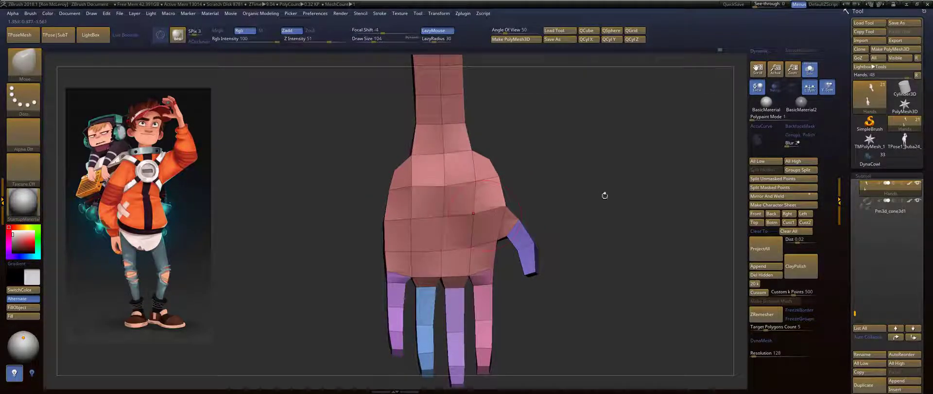
pyautogui.keyDown('alt'); pyautogui.moveTo(605, 195); pyautogui.dragTo(583, 262); pyautogui.keyUp('alt')
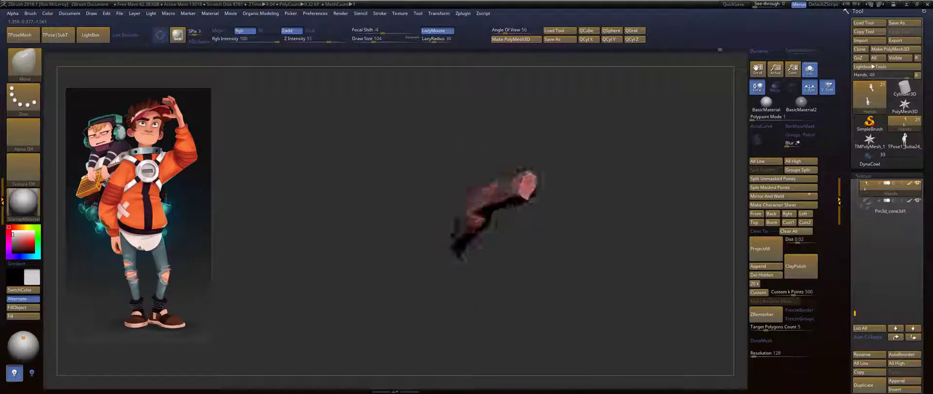
# Raise the low-poly hand mesh to a higher, smooth subdivision level and check the arm from the palm side.
pyautogui.moveTo(582, 203); pyautogui.dragTo(496, 187)
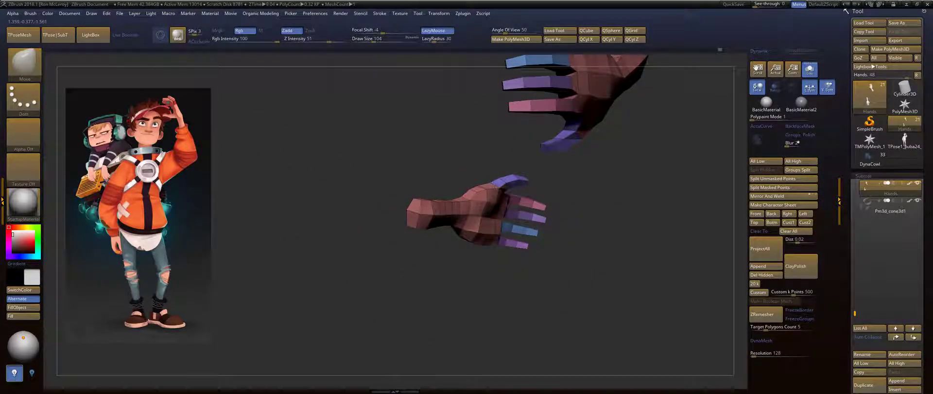
pyautogui.moveTo(460, 162); pyautogui.dragTo(579, 188)
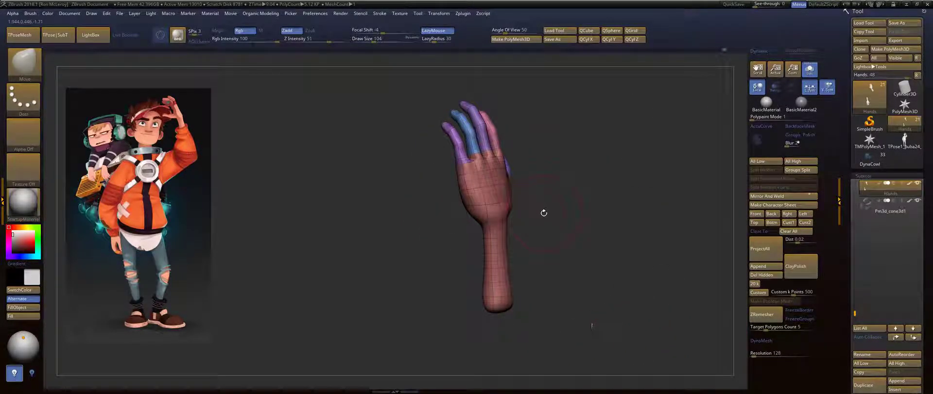
pyautogui.moveTo(541, 231)
pyautogui.mouseDown()
pyautogui.moveTo(582, 168)
pyautogui.moveTo(611, 257)
pyautogui.moveTo(583, 262)
pyautogui.moveTo(579, 276)
pyautogui.moveTo(584, 219)
pyautogui.moveTo(609, 203)
pyautogui.moveTo(564, 215)
pyautogui.mouseUp()
pyautogui.press('d')
pyautogui.press('d')
# Refine the base of the thumb and the wrist with the FormSoft brush at draw size 104 and smooth the transition.
pyautogui.press('b')
pyautogui.press('f')
pyautogui.press('s')
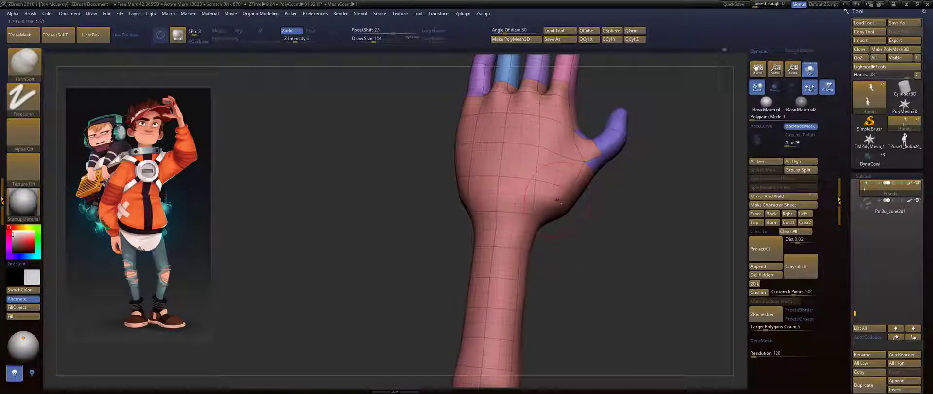
pyautogui.moveTo(632, 220); pyautogui.dragTo(558, 220)
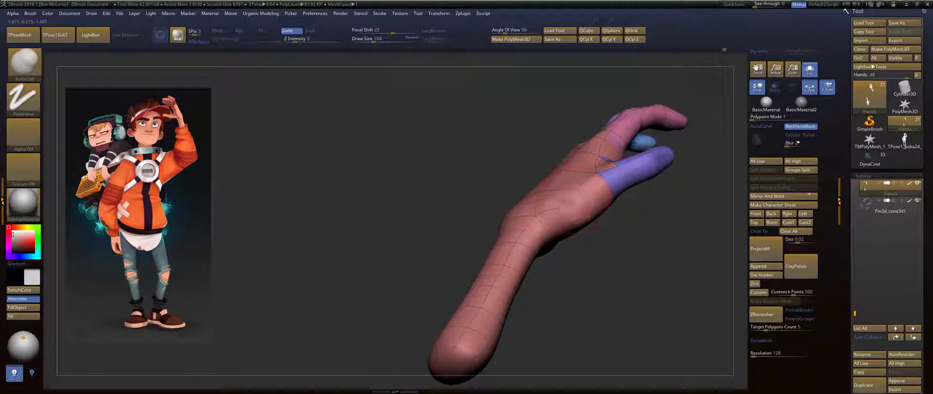
pyautogui.press('shift')
pyautogui.keyDown('shift'); pyautogui.moveTo(566, 218); pyautogui.dragTo(574, 227); pyautogui.keyUp('shift')
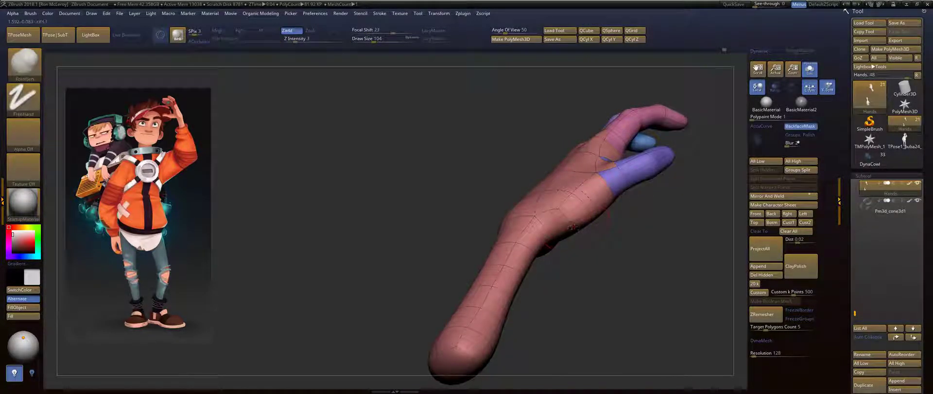
pyautogui.moveTo(617, 208); pyautogui.dragTo(578, 225)
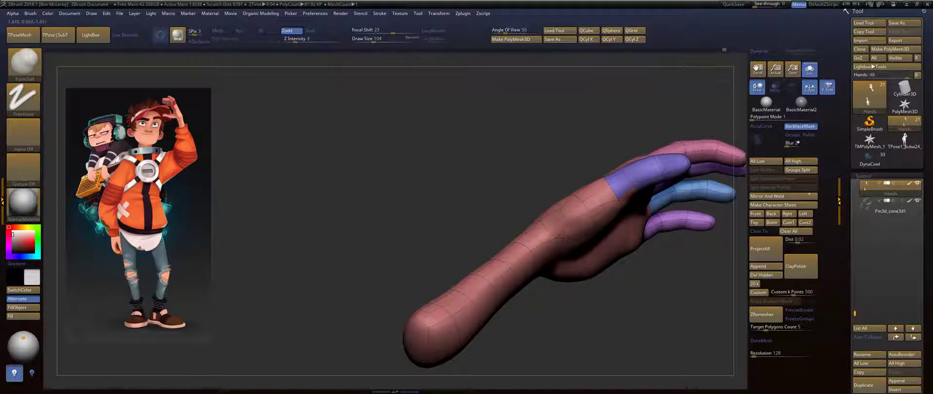
pyautogui.press('shift')
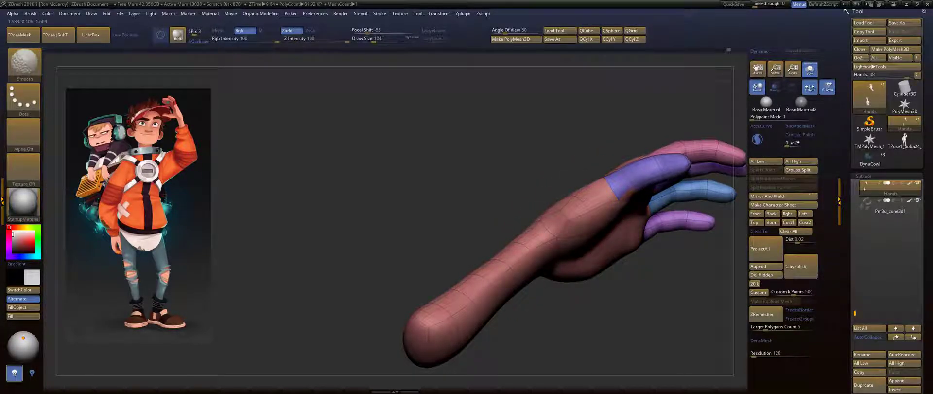
pyautogui.moveTo(495, 194)
pyautogui.keyDown('alt'); pyautogui.mouseDown()
pyautogui.moveTo(479, 182)
pyautogui.moveTo(478, 224)
pyautogui.moveTo(515, 188)
pyautogui.mouseUp(); pyautogui.keyUp('alt')
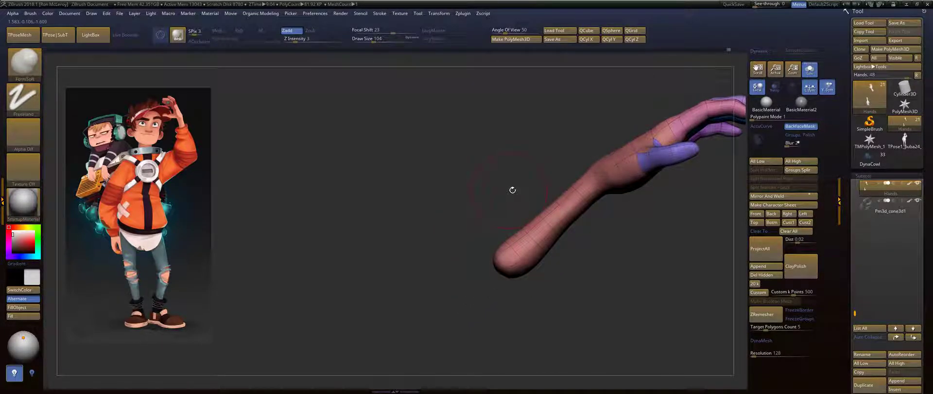
# Reshape the forearm with the Move brush at draw size 172 and smooth its contour.
pyautogui.press('b')
pyautogui.press('m')
pyautogui.press('v')
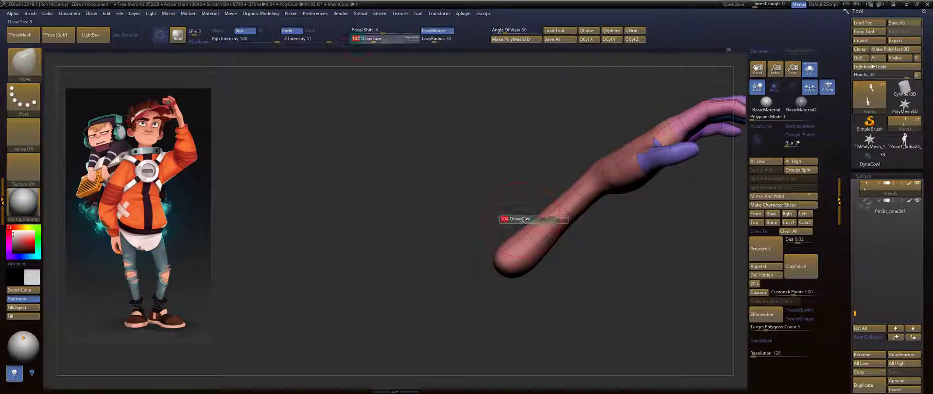
pyautogui.moveTo(522, 238); pyautogui.dragTo(520, 235)
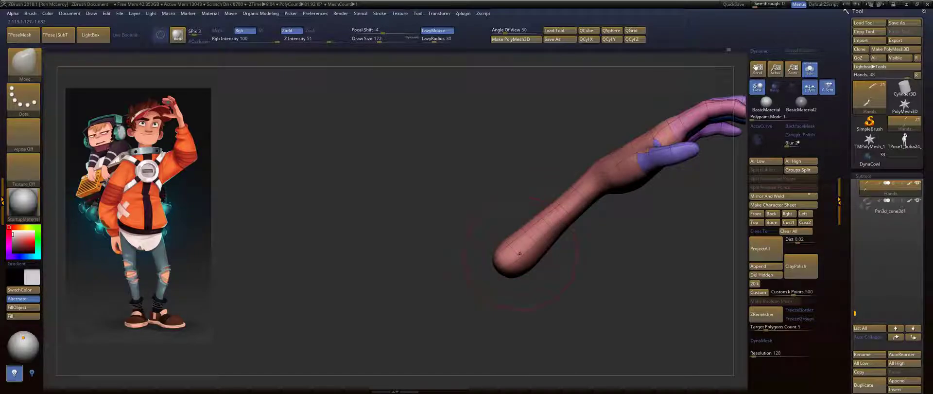
pyautogui.press('shift')
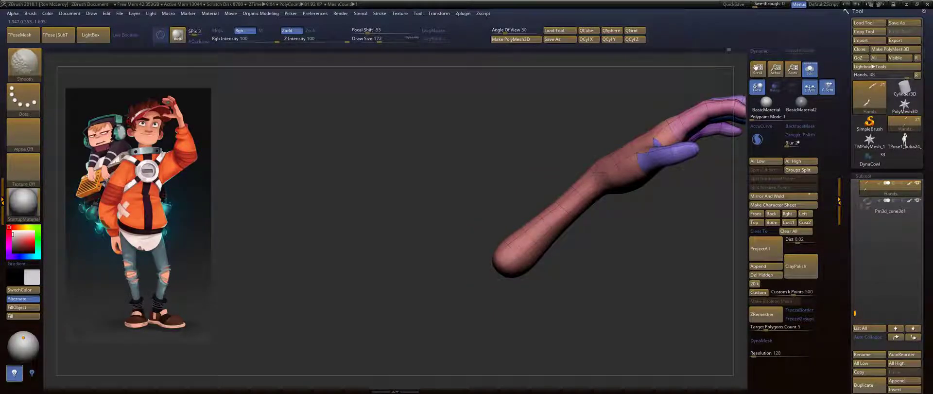
pyautogui.moveTo(690, 233)
pyautogui.mouseDown()
pyautogui.moveTo(632, 243)
pyautogui.moveTo(593, 234)
pyautogui.mouseUp()
pyautogui.keyDown('shift'); pyautogui.moveTo(573, 187); pyautogui.dragTo(595, 255); pyautogui.keyUp('shift')
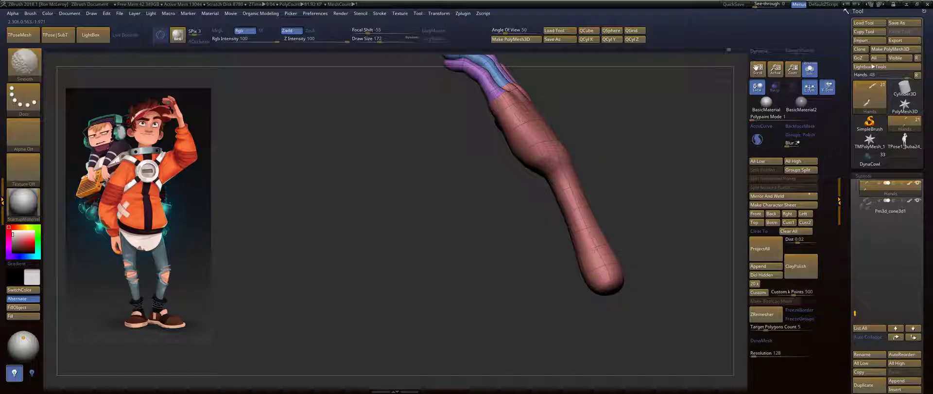
pyautogui.moveTo(628, 209); pyautogui.dragTo(649, 186)
# Show the rest of the character without the polygroup wireframe and check the raised hand against the head from the front and side.
pyautogui.click(815, 73)
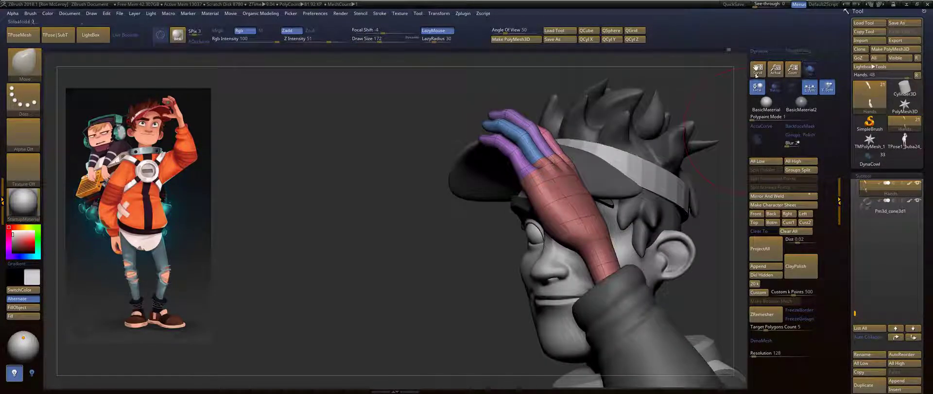
pyautogui.keyDown('alt'); pyautogui.moveTo(589, 171); pyautogui.dragTo(629, 219); pyautogui.keyUp('alt')
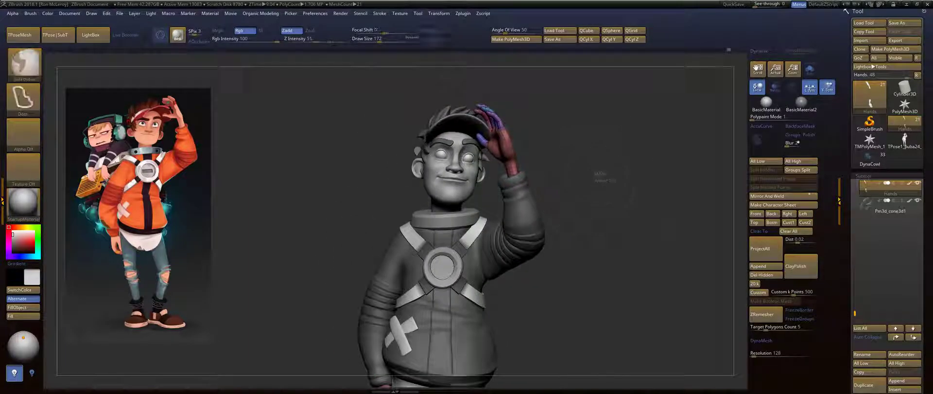
pyautogui.moveTo(584, 187); pyautogui.dragTo(619, 232)
pyautogui.hotkey('shift', 'f')
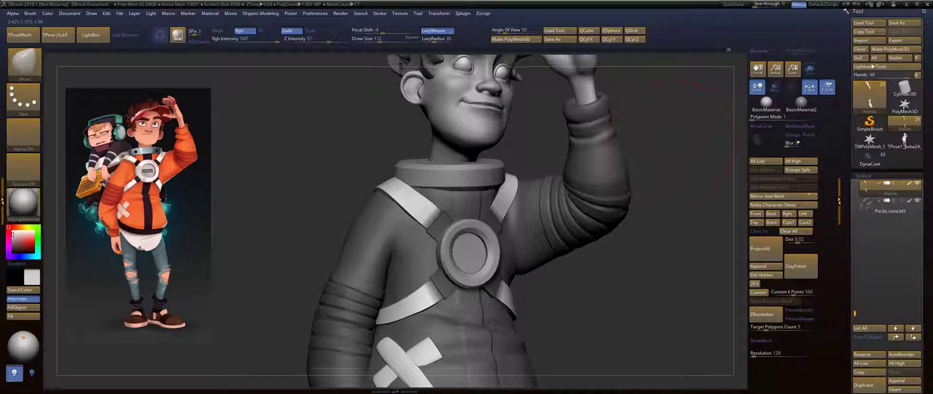
pyautogui.moveTo(668, 141)
pyautogui.keyDown('alt'); pyautogui.mouseDown()
pyautogui.moveTo(662, 206)
pyautogui.moveTo(641, 202)
pyautogui.mouseUp(); pyautogui.keyUp('alt')
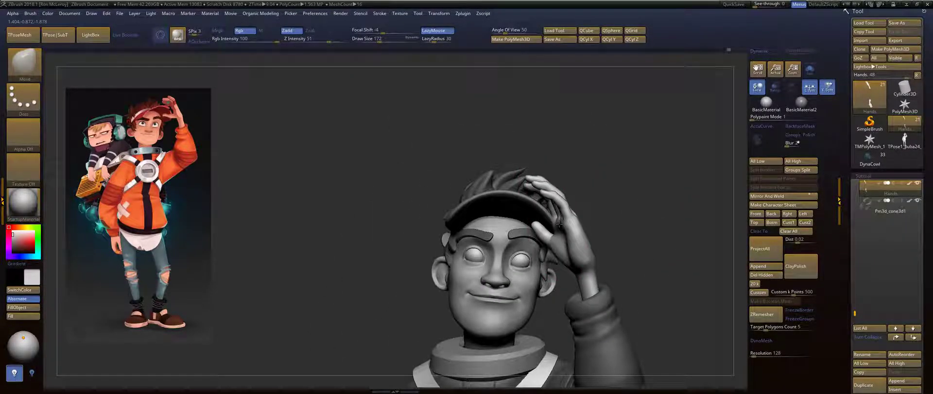
pyautogui.moveTo(635, 176)
pyautogui.mouseDown()
pyautogui.moveTo(704, 253)
pyautogui.moveTo(744, 346)
pyautogui.moveTo(733, 344)
pyautogui.mouseUp()
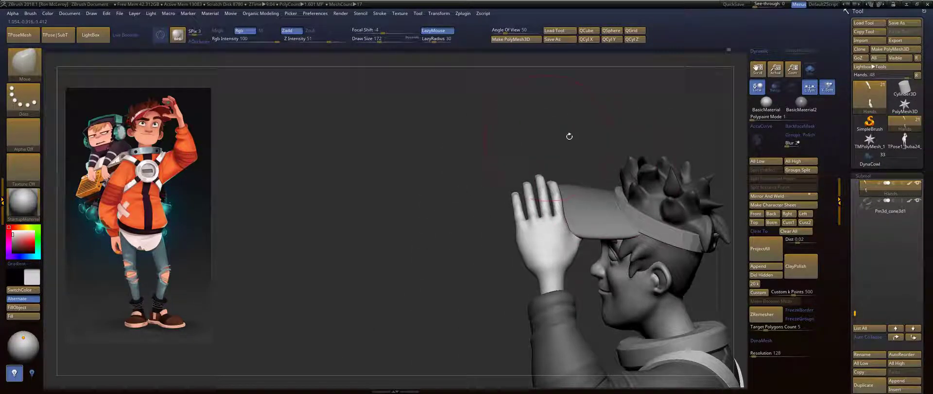
pyautogui.moveTo(569, 136)
pyautogui.mouseDown()
pyautogui.moveTo(488, 214)
pyautogui.moveTo(418, 213)
pyautogui.moveTo(432, 227)
pyautogui.mouseUp()
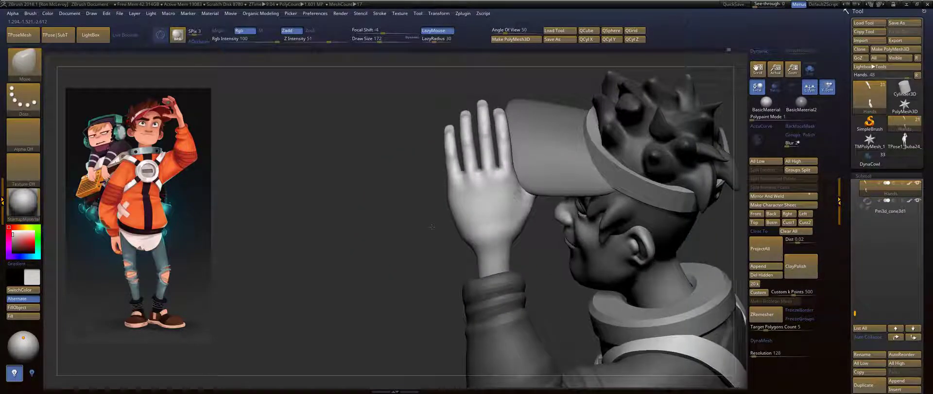
# Return the hand to its lowest subdivision level and mask the forearm below the wrist with a softened edge.
pyautogui.hotkey('shift', 'd')
pyautogui.hotkey('shift', 'd')
pyautogui.hotkey('shift', 'd')
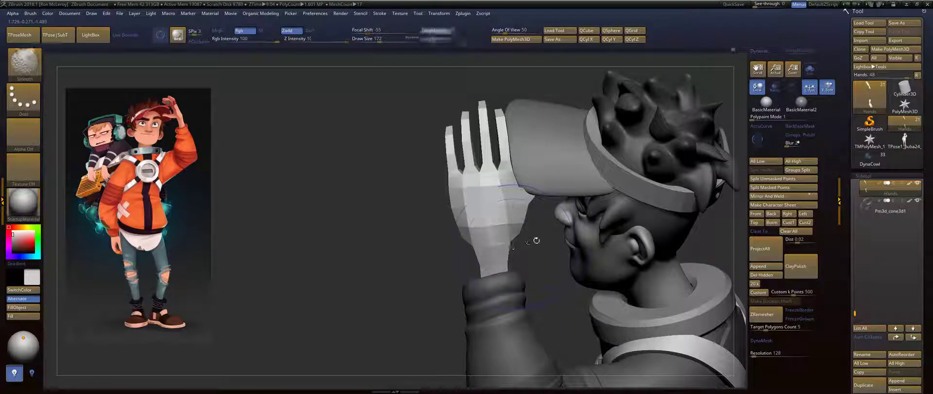
pyautogui.moveTo(421, 245)
pyautogui.keyDown('ctrl'); pyautogui.mouseDown()
pyautogui.moveTo(578, 60)
pyautogui.moveTo(551, 234)
pyautogui.moveTo(539, 239)
pyautogui.mouseUp(); pyautogui.keyUp('ctrl')
pyautogui.keyDown('ctrl'); pyautogui.click(410, 254); pyautogui.keyUp('ctrl')
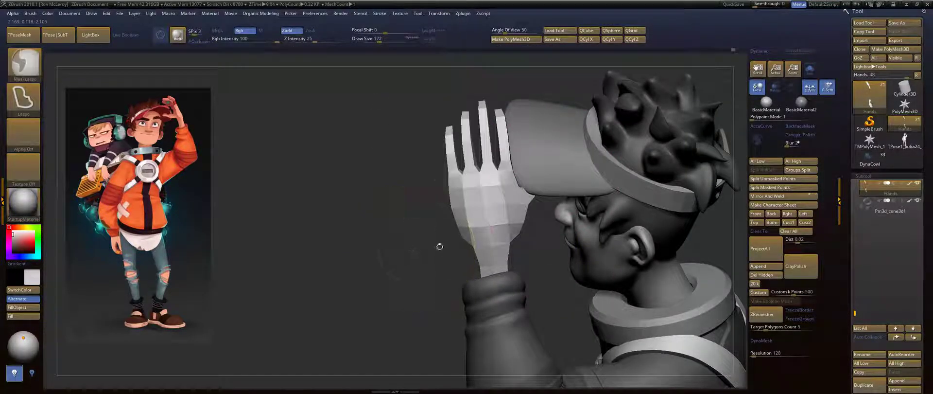
pyautogui.keyDown('ctrl'); pyautogui.click(411, 255); pyautogui.keyUp('ctrl')
pyautogui.keyDown('ctrl'); pyautogui.click(411, 255); pyautogui.keyUp('ctrl')
# Adjust the angle of the raised hand at the wrist with the transform gizmo so it sits against the cap.
pyautogui.press('w')
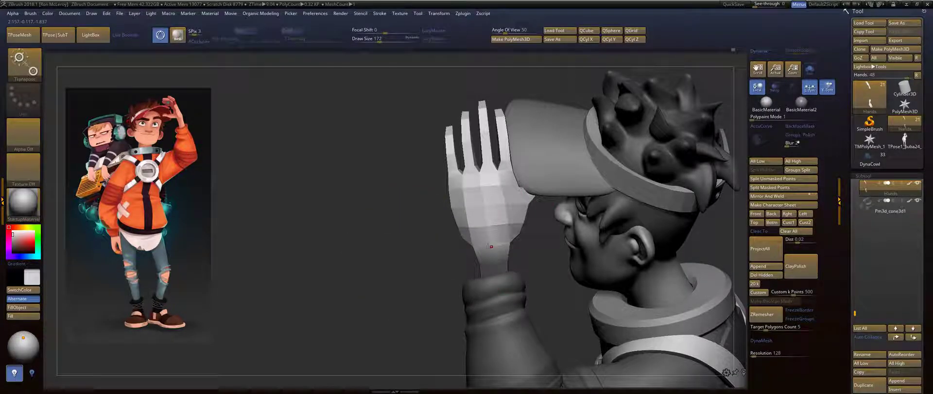
pyautogui.press('w')
pyautogui.moveTo(520, 226); pyautogui.dragTo(531, 248)
pyautogui.moveTo(542, 248); pyautogui.dragTo(567, 247)
pyautogui.moveTo(718, 106); pyautogui.dragTo(555, 187)
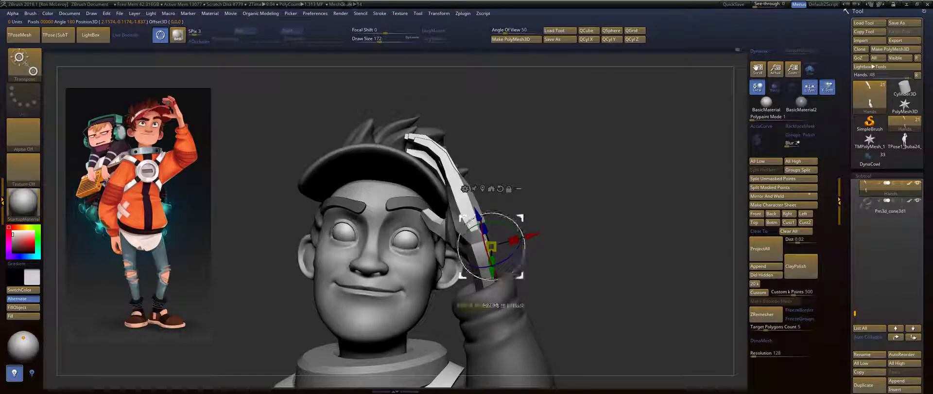
pyautogui.press('q')
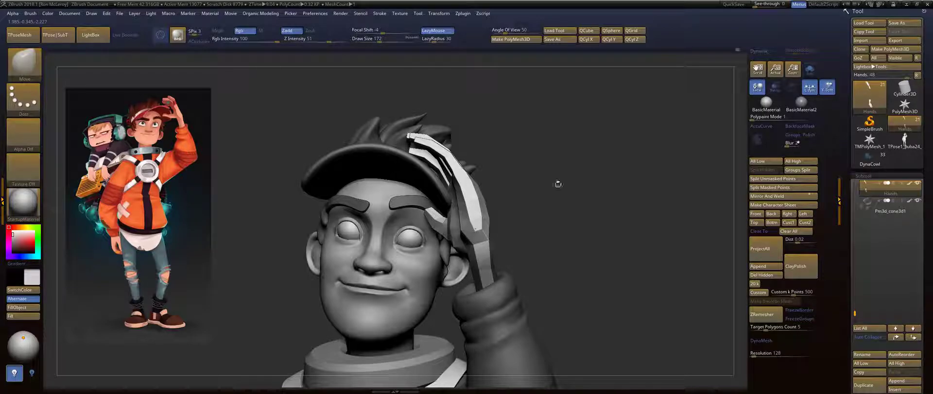
# Adjust the low-poly palm and fingers around the cap brim with the Move brush at draw size 128.
pyautogui.moveTo(558, 183); pyautogui.dragTo(506, 194)
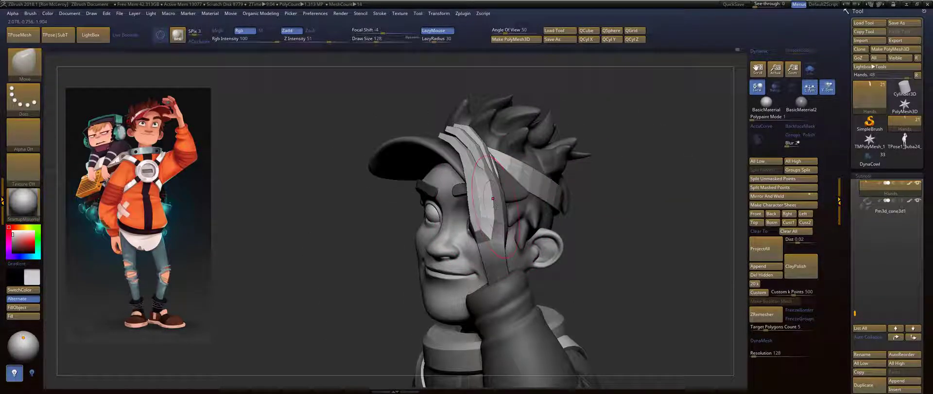
pyautogui.moveTo(582, 186); pyautogui.dragTo(538, 196)
pyautogui.keyDown('alt'); pyautogui.moveTo(559, 220); pyautogui.dragTo(590, 187); pyautogui.keyUp('alt')
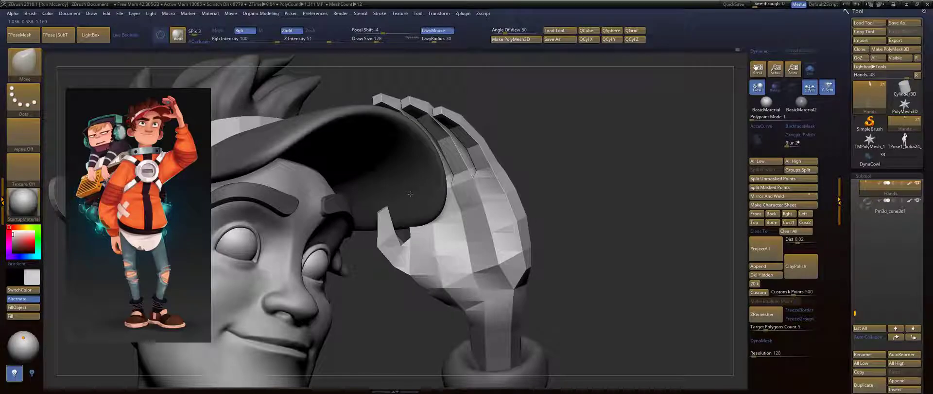
pyautogui.moveTo(568, 162); pyautogui.dragTo(466, 228)
pyautogui.moveTo(394, 235); pyautogui.dragTo(505, 214)
# Mask everything except the index finger, isolate the hand, and rotate the finger back about 30° at its base knuckle.
pyautogui.press('w')
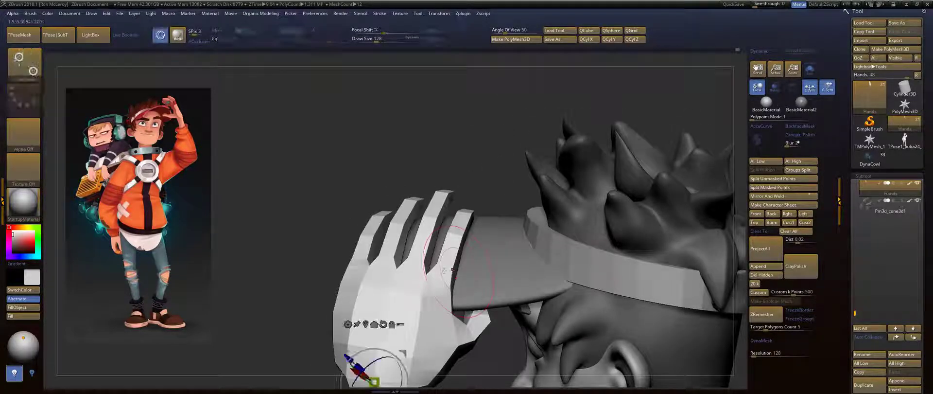
pyautogui.keyDown('ctrl'); pyautogui.moveTo(438, 280); pyautogui.dragTo(458, 243); pyautogui.keyUp('ctrl')
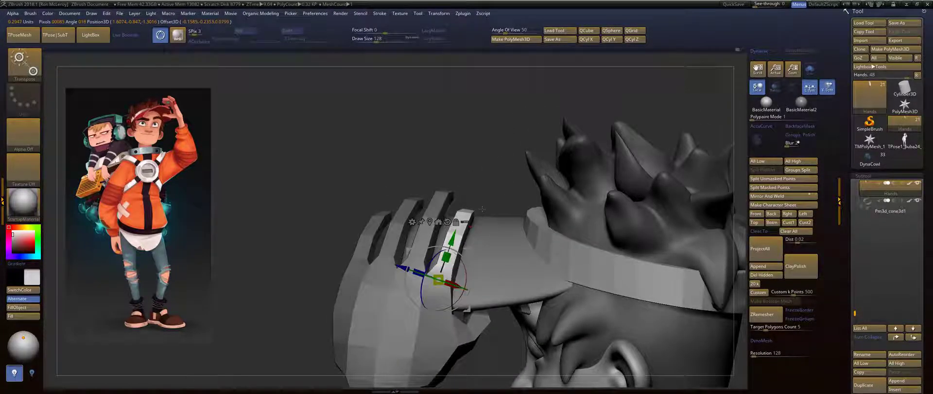
pyautogui.moveTo(491, 160); pyautogui.dragTo(369, 160)
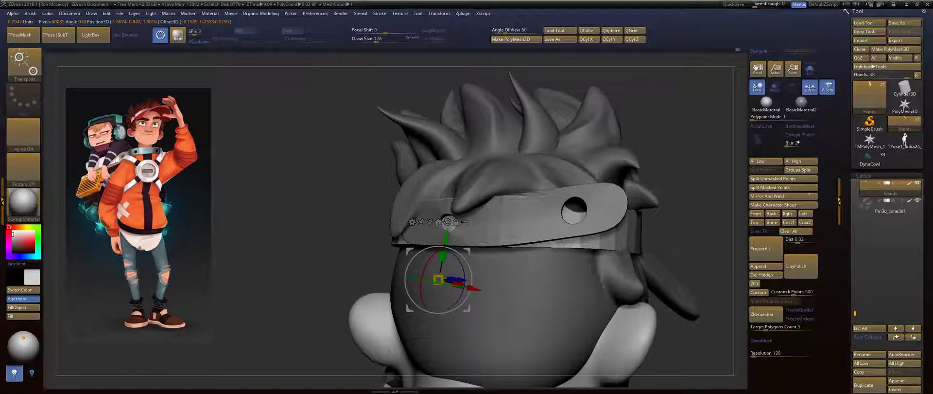
pyautogui.moveTo(450, 165); pyautogui.dragTo(428, 157)
pyautogui.click(810, 70)
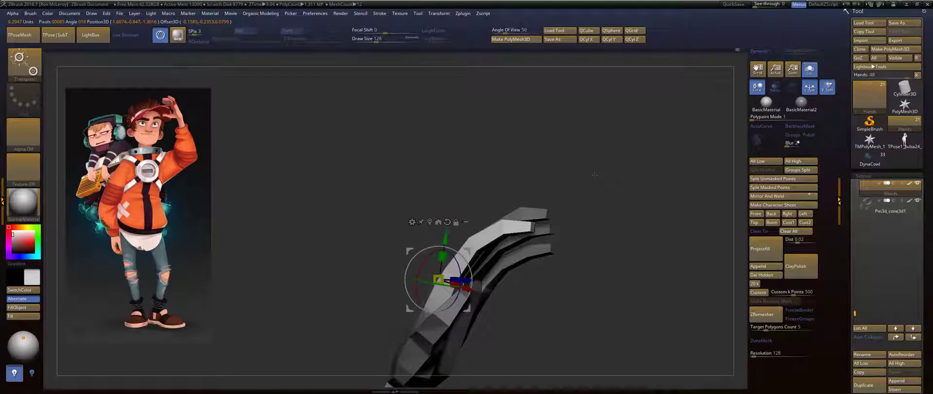
pyautogui.keyDown('alt'); pyautogui.moveTo(467, 250); pyautogui.dragTo(476, 253); pyautogui.keyUp('alt')
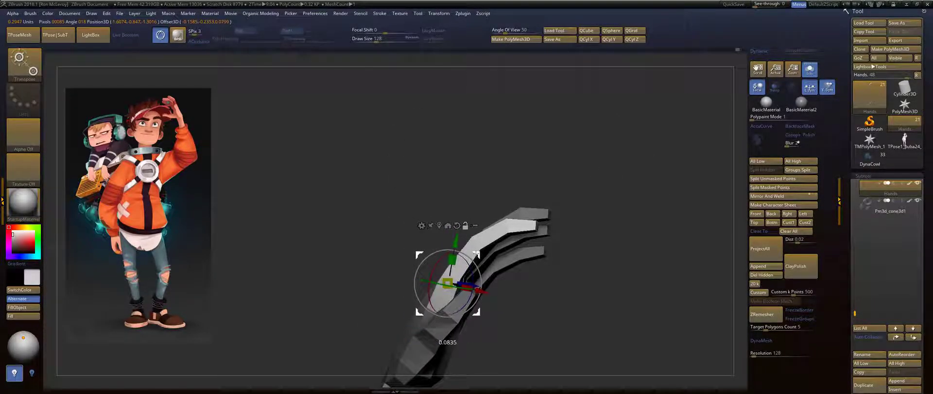
pyautogui.moveTo(531, 214); pyautogui.dragTo(462, 256)
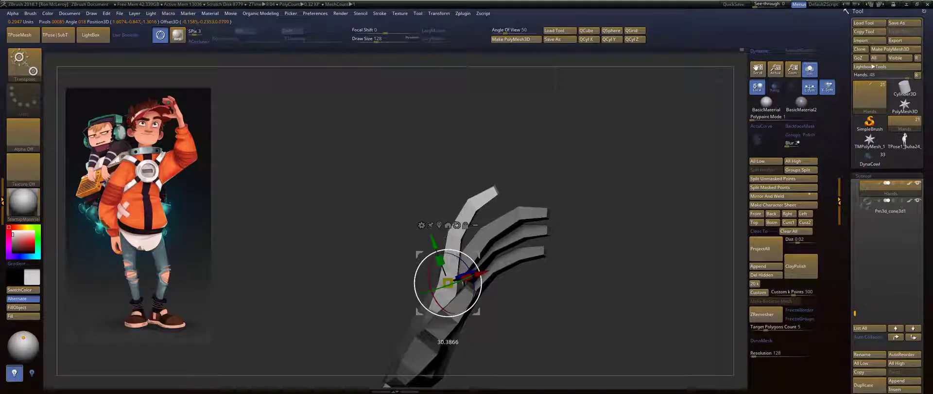
pyautogui.press('q')
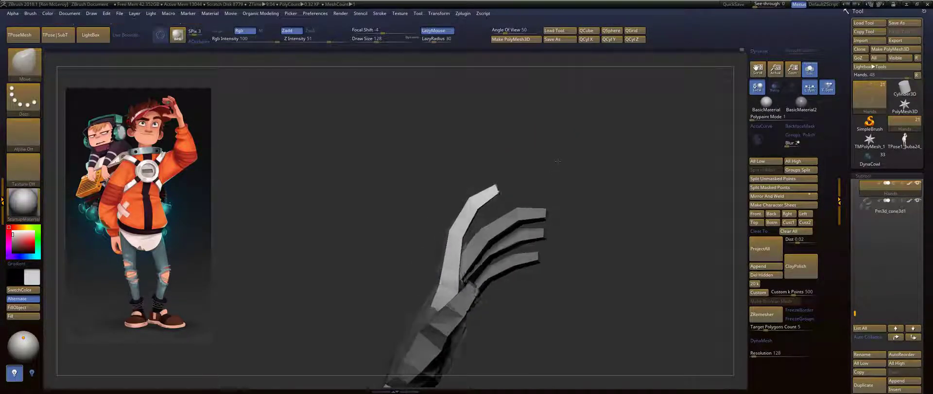
# Mask the index finger's base segment and bend its outer segments forward at the middle joint.
pyautogui.moveTo(599, 194)
pyautogui.keyDown('ctrl'); pyautogui.mouseDown()
pyautogui.moveTo(539, 226)
pyautogui.moveTo(435, 234)
pyautogui.moveTo(450, 362)
pyautogui.moveTo(585, 234)
pyautogui.mouseUp(); pyautogui.keyUp('ctrl')
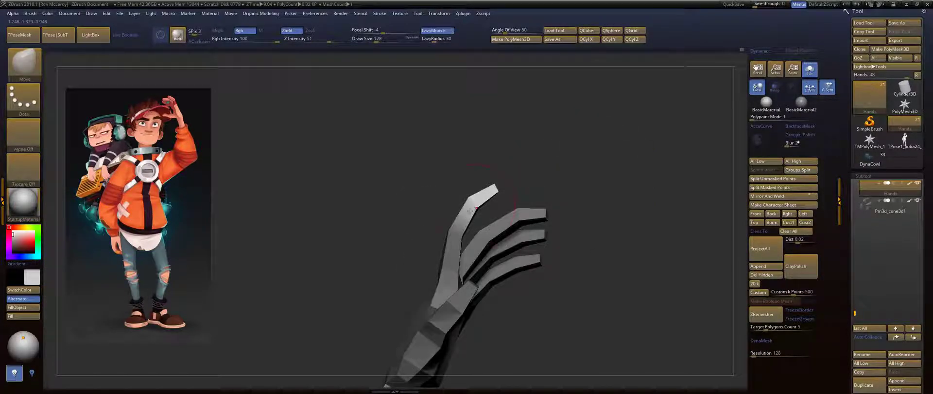
pyautogui.press('w')
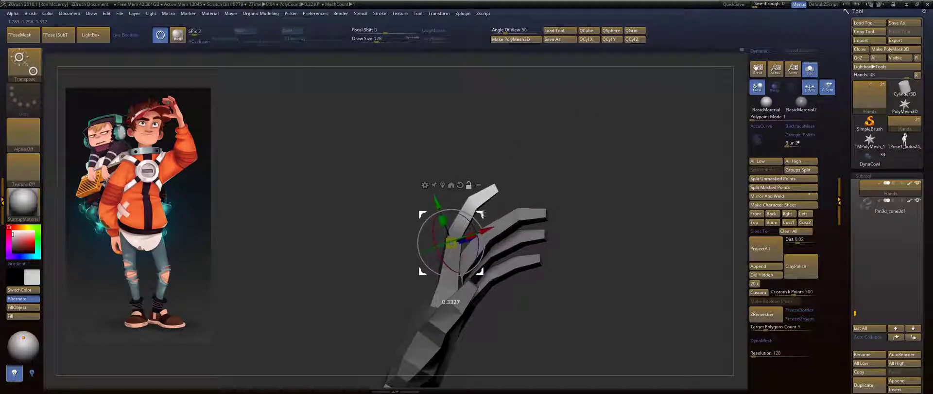
pyautogui.keyDown('alt'); pyautogui.moveTo(486, 208); pyautogui.dragTo(483, 225); pyautogui.keyUp('alt')
pyautogui.press('q')
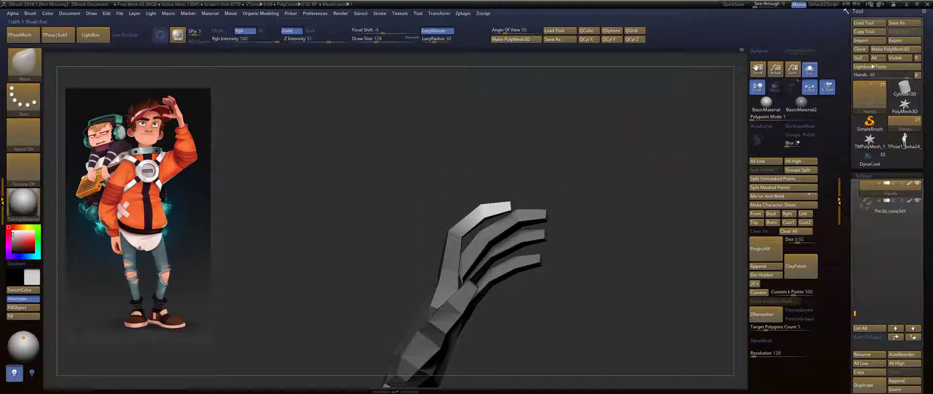
# Bring the whole character back into view and rotate the unmasked finger about 9° to fit the cap.
pyautogui.click(814, 76)
pyautogui.moveTo(510, 208); pyautogui.dragTo(748, 277, button='right')
pyautogui.moveTo(486, 219)
pyautogui.mouseDown()
pyautogui.moveTo(348, 188)
pyautogui.moveTo(369, 170)
pyautogui.moveTo(354, 164)
pyautogui.moveTo(277, 213)
pyautogui.mouseUp()
pyautogui.moveTo(335, 194); pyautogui.dragTo(581, 159)
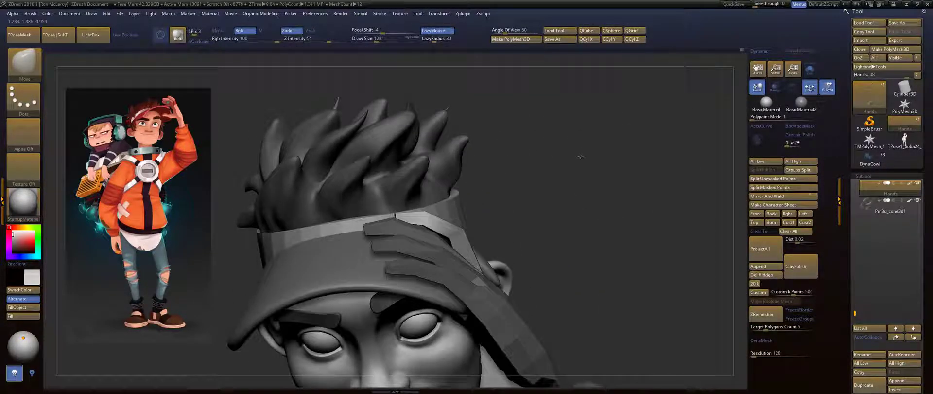
pyautogui.press('w')
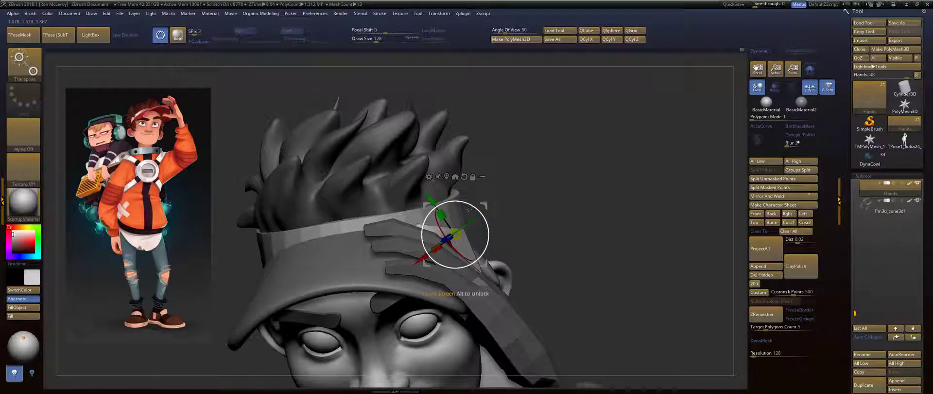
pyautogui.moveTo(469, 209); pyautogui.dragTo(581, 208)
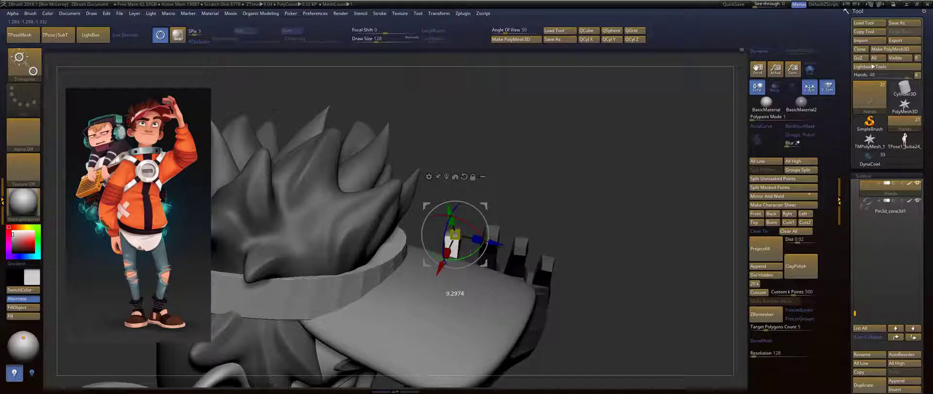
pyautogui.moveTo(580, 203); pyautogui.dragTo(522, 178)
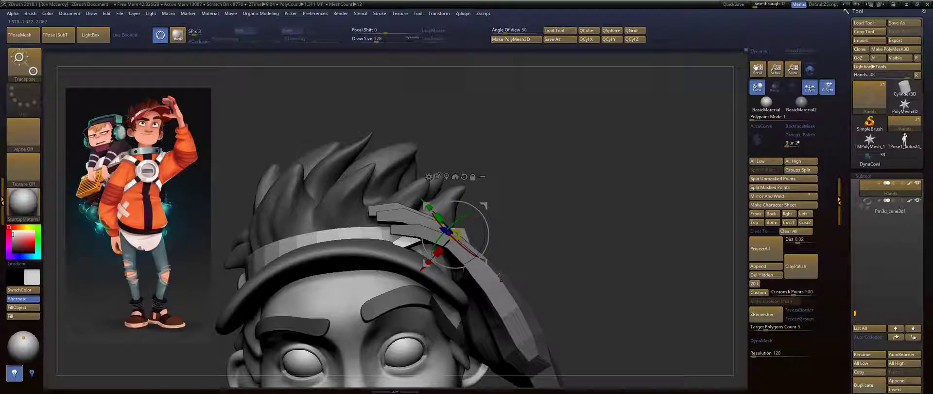
# Rotate the outermost finger and the finger beside it at their base knuckles for a looser spread around the cap.
pyautogui.keyDown('alt'); pyautogui.click(485, 277); pyautogui.keyUp('alt')
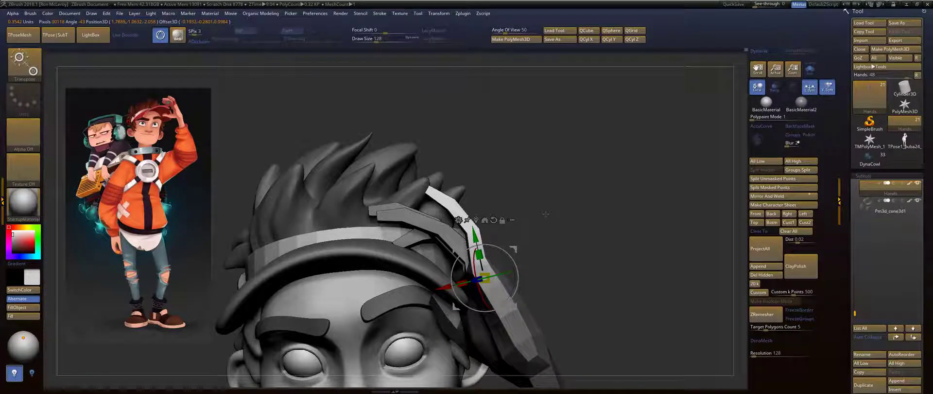
pyautogui.moveTo(546, 214); pyautogui.dragTo(509, 222)
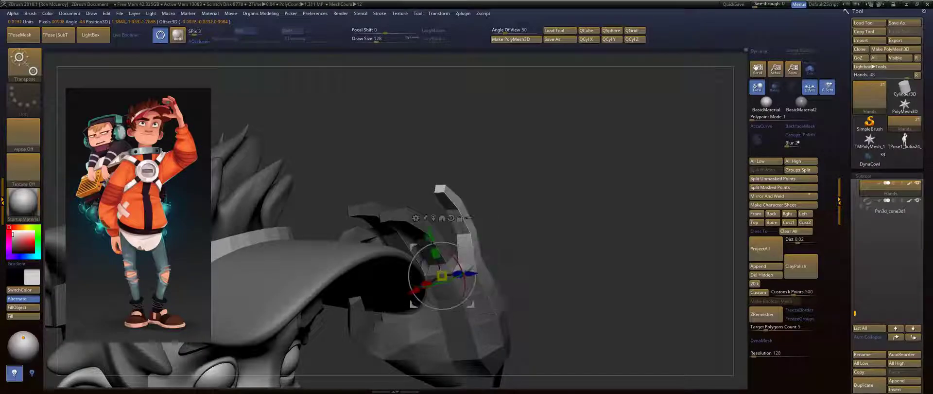
pyautogui.moveTo(509, 221); pyautogui.dragTo(502, 202)
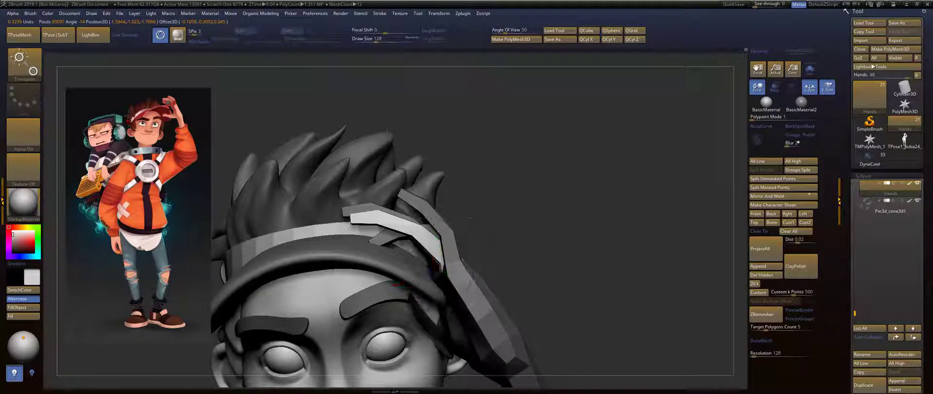
pyautogui.keyDown('alt'); pyautogui.moveTo(502, 203); pyautogui.dragTo(525, 227); pyautogui.keyUp('alt')
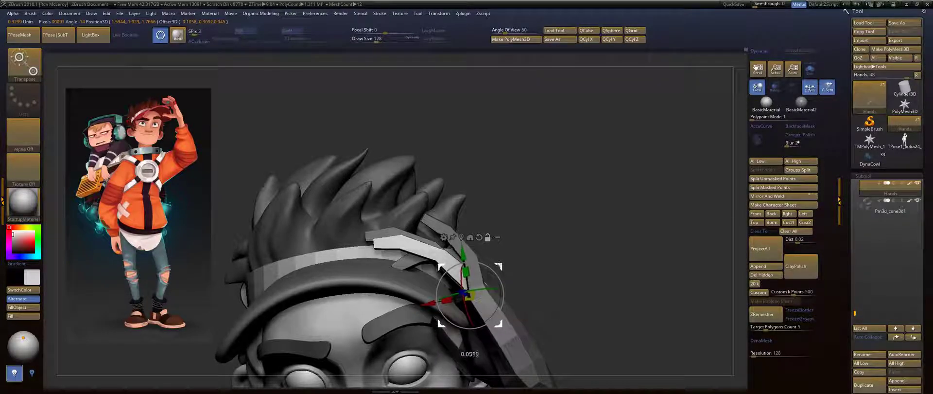
pyautogui.moveTo(476, 350); pyautogui.dragTo(469, 350)
pyautogui.press('q')
pyautogui.moveTo(532, 215)
pyautogui.mouseDown()
pyautogui.moveTo(563, 224)
pyautogui.moveTo(547, 235)
pyautogui.moveTo(563, 198)
pyautogui.mouseUp()
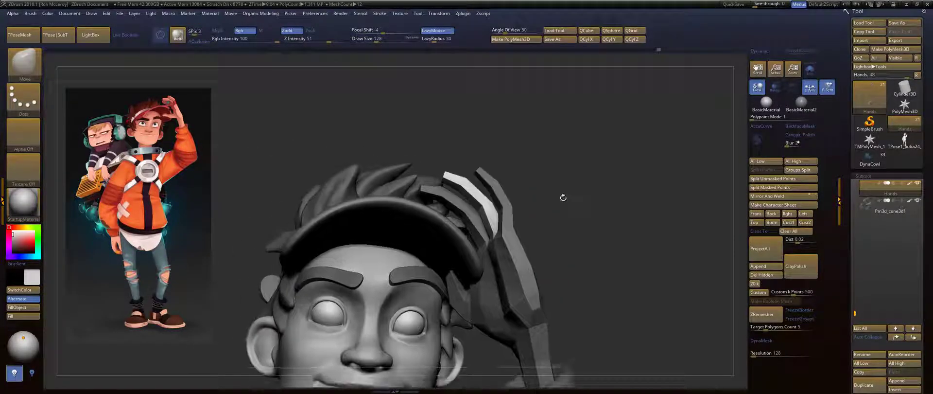
# Mask all but the finger nearest the cap and adjust its angle from the base knuckle, checking it against the brim.
pyautogui.press('ctrl')
pyautogui.moveTo(440, 270); pyautogui.dragTo(432, 268)
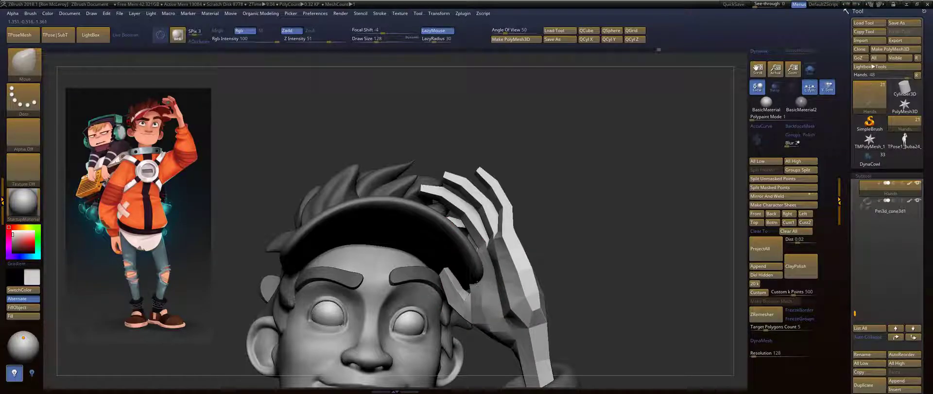
pyautogui.moveTo(563, 243)
pyautogui.mouseDown()
pyautogui.moveTo(550, 236)
pyautogui.moveTo(394, 260)
pyautogui.moveTo(608, 213)
pyautogui.moveTo(581, 240)
pyautogui.moveTo(595, 189)
pyautogui.moveTo(601, 224)
pyautogui.mouseUp()
pyautogui.press('w')
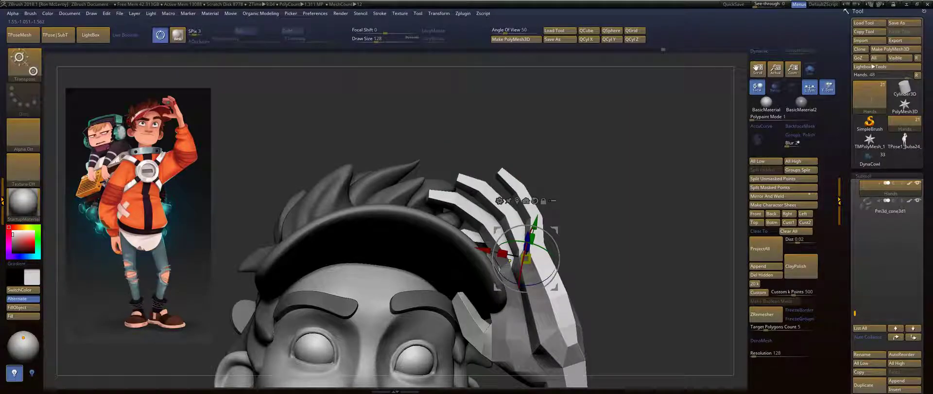
pyautogui.keyDown('ctrl'); pyautogui.moveTo(508, 265); pyautogui.dragTo(486, 228); pyautogui.keyUp('ctrl')
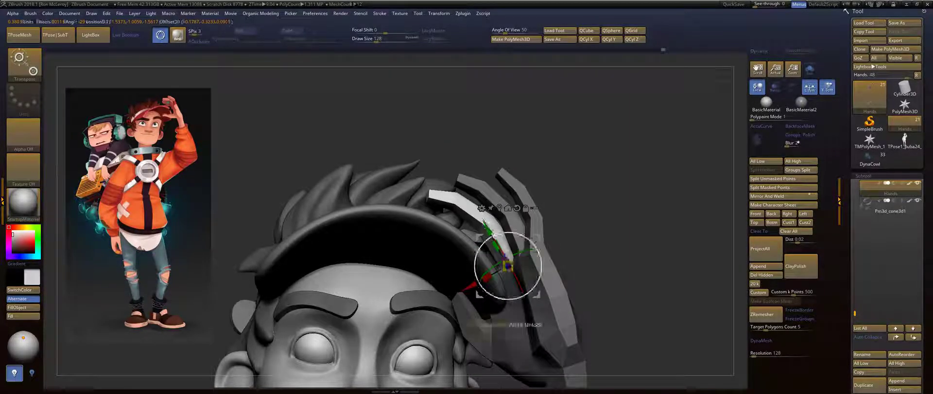
pyautogui.moveTo(593, 200); pyautogui.dragTo(535, 234)
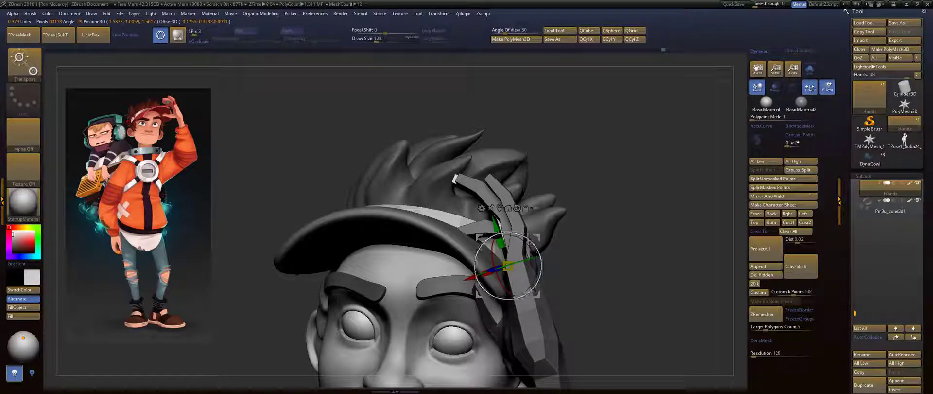
pyautogui.moveTo(596, 194)
pyautogui.mouseDown()
pyautogui.moveTo(581, 243)
pyautogui.moveTo(427, 267)
pyautogui.mouseUp()
pyautogui.press('q')
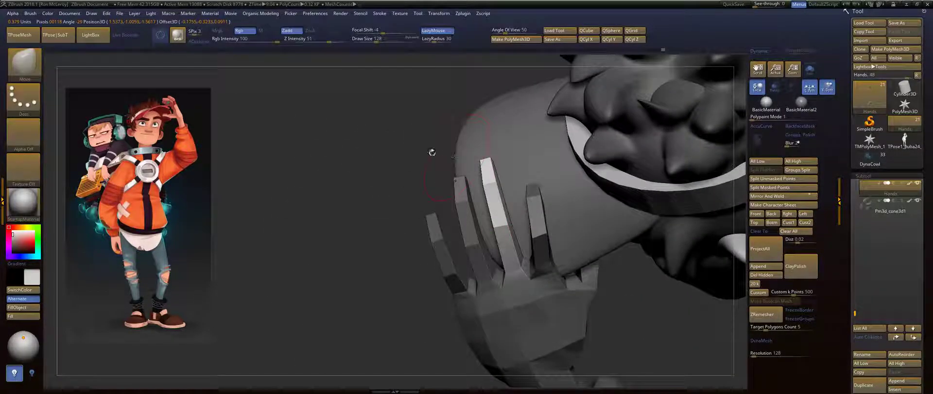
pyautogui.moveTo(432, 152); pyautogui.dragTo(462, 158)
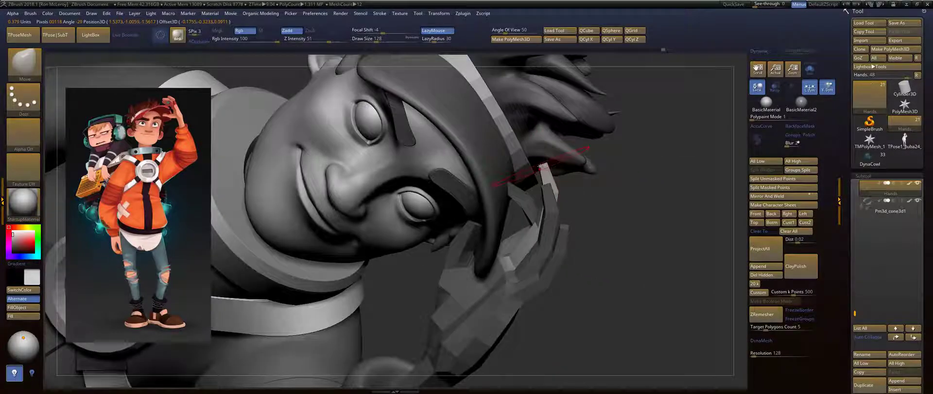
pyautogui.moveTo(524, 179); pyautogui.dragTo(455, 195)
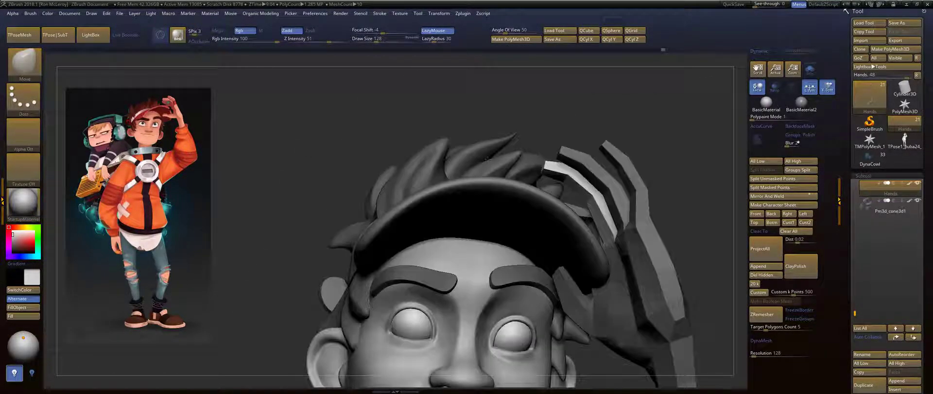
# Compare the raised hand with the reference from several angles and raise the hands to a higher subdivision level.
pyautogui.keyDown('alt'); pyautogui.moveTo(668, 140); pyautogui.dragTo(617, 204); pyautogui.keyUp('alt')
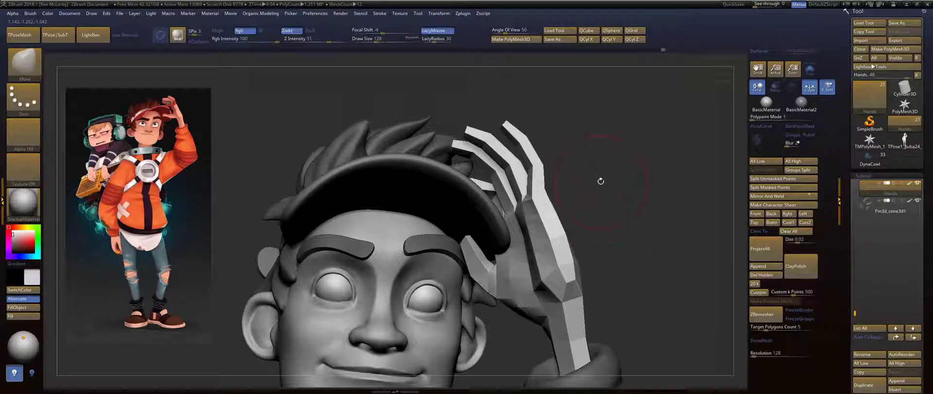
pyautogui.moveTo(584, 158); pyautogui.dragTo(533, 156)
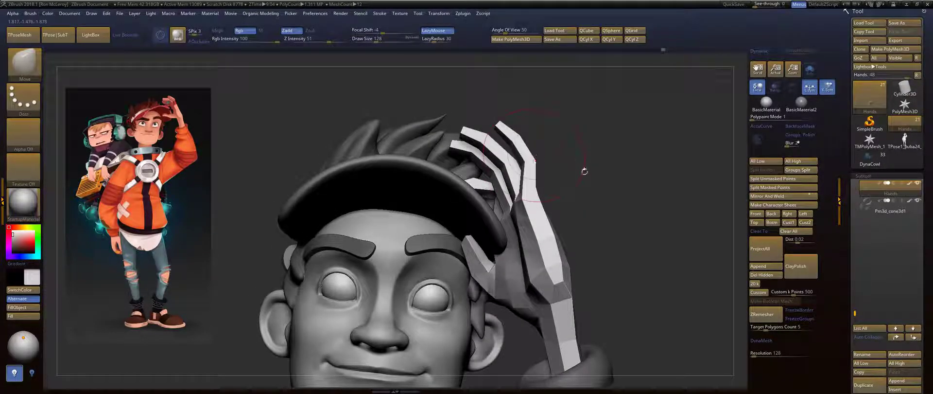
pyautogui.moveTo(585, 171)
pyautogui.keyDown('alt'); pyautogui.mouseDown()
pyautogui.moveTo(611, 187)
pyautogui.moveTo(596, 102)
pyautogui.mouseUp(); pyautogui.keyUp('alt')
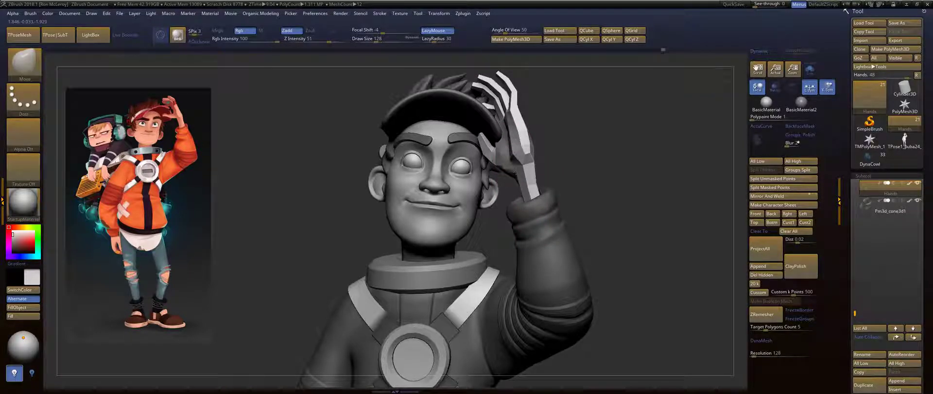
pyautogui.moveTo(606, 157); pyautogui.dragTo(589, 182)
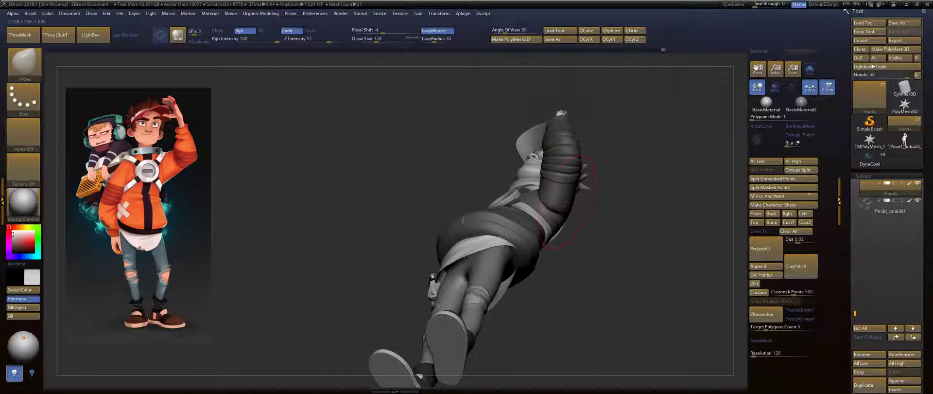
pyautogui.moveTo(610, 206); pyautogui.dragTo(637, 177)
pyautogui.moveTo(571, 224); pyautogui.dragTo(567, 288)
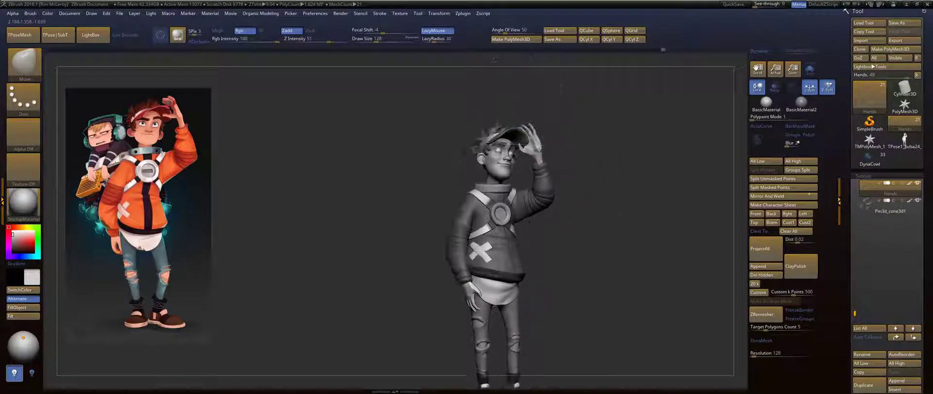
pyautogui.moveTo(620, 214)
pyautogui.mouseDown()
pyautogui.moveTo(569, 144)
pyautogui.moveTo(582, 194)
pyautogui.moveTo(568, 181)
pyautogui.moveTo(544, 180)
pyautogui.mouseUp()
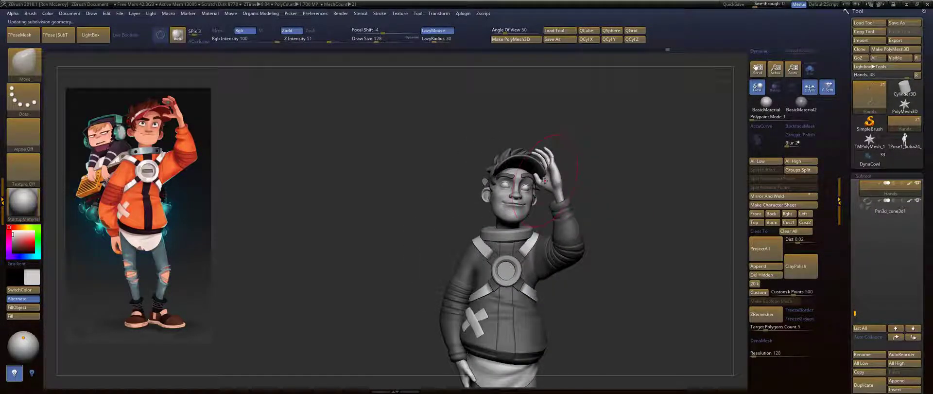
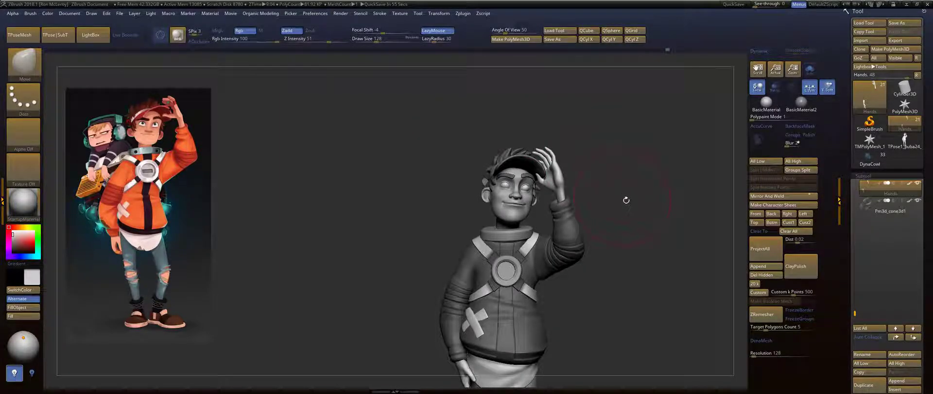
# Make the Jacket subtool active and set up the Move brush at draw size 41 for the lowered arm's sleeve.
pyautogui.moveTo(626, 200)
pyautogui.mouseDown()
pyautogui.moveTo(642, 209)
pyautogui.moveTo(632, 213)
pyautogui.mouseUp()
pyautogui.keyDown('alt'); pyautogui.moveTo(626, 287); pyautogui.dragTo(633, 121); pyautogui.keyUp('alt')
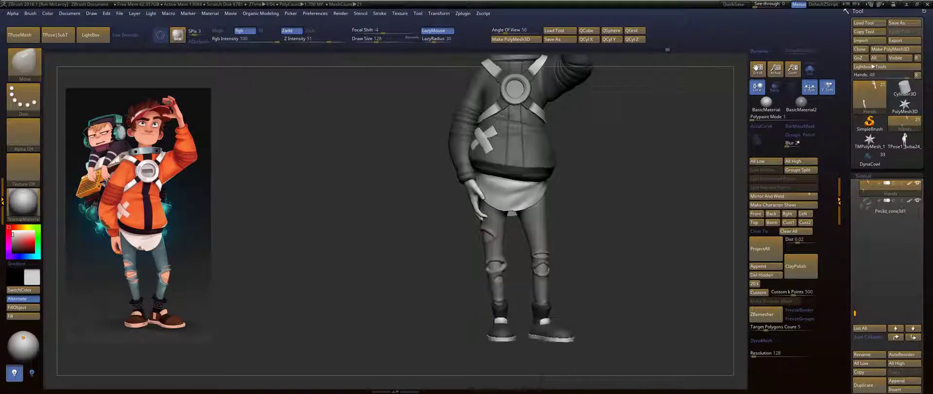
pyautogui.moveTo(633, 146)
pyautogui.mouseDown()
pyautogui.moveTo(616, 185)
pyautogui.moveTo(651, 161)
pyautogui.mouseUp()
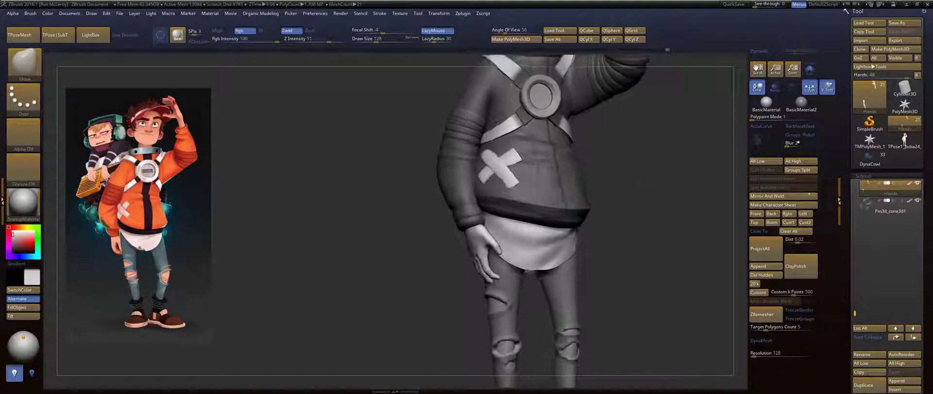
pyautogui.keyDown('alt'); pyautogui.click(473, 213); pyautogui.keyUp('alt')
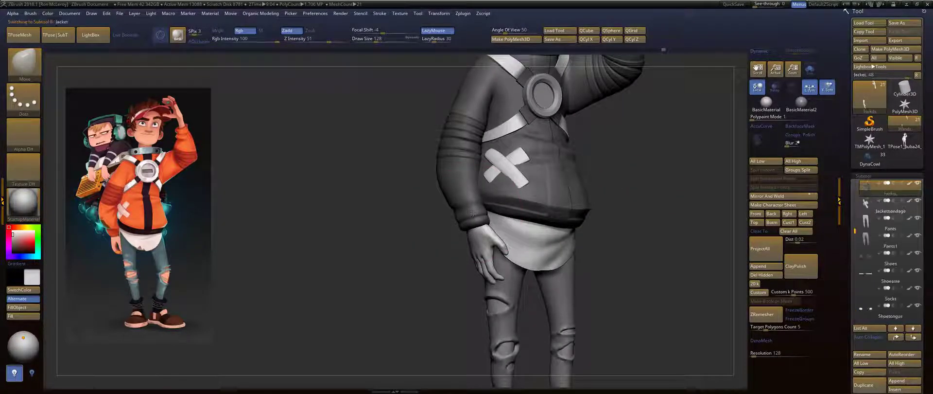
pyautogui.press('b')
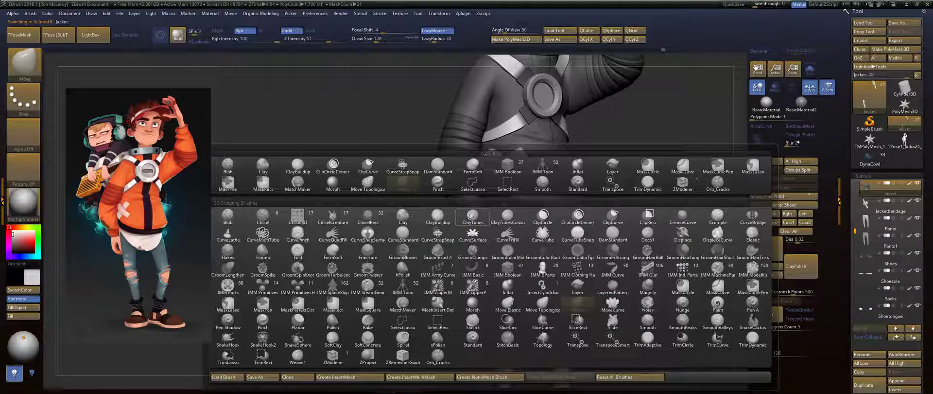
pyautogui.press('m')
pyautogui.press('v')
pyautogui.press('s')
pyautogui.moveTo(473, 204); pyautogui.dragTo(470, 205)
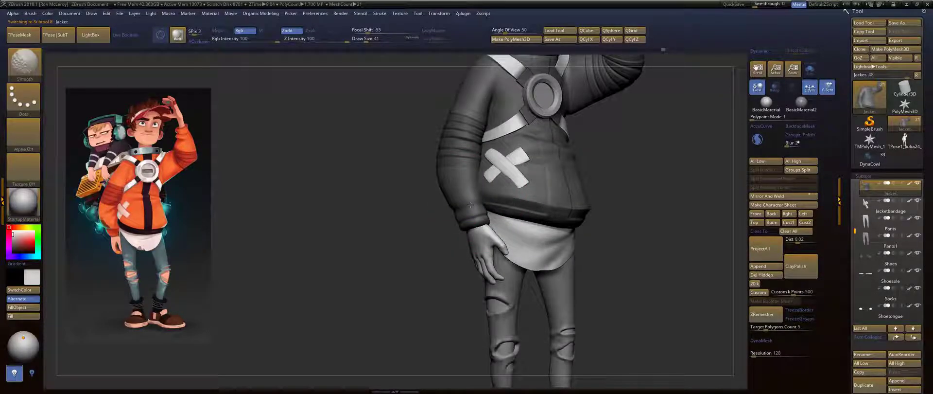
pyautogui.hotkey('ctrl', 'z')
pyautogui.hotkey('ctrl', 'z')
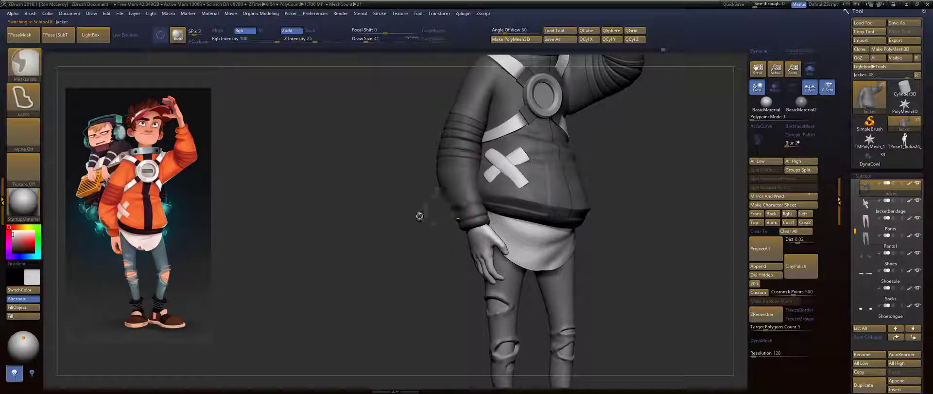
# Hide the ribbed middle sections of both jacket sleeves and auto-group the remaining parts by topology continuity.
pyautogui.keyDown('alt'); pyautogui.moveTo(421, 214); pyautogui.dragTo(453, 291); pyautogui.keyUp('alt')
pyautogui.hotkey('ctrl', 'shift')
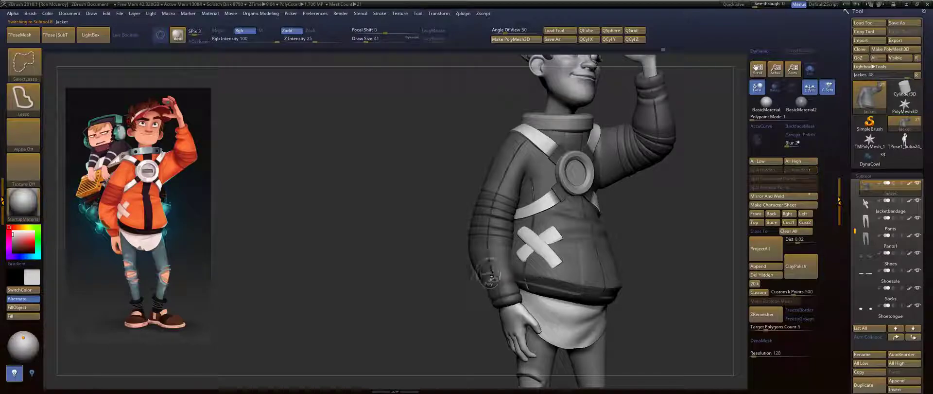
pyautogui.keyDown('ctrl'); pyautogui.keyDown('shift'); pyautogui.click(495, 228); pyautogui.keyUp('shift'); pyautogui.keyUp('ctrl')
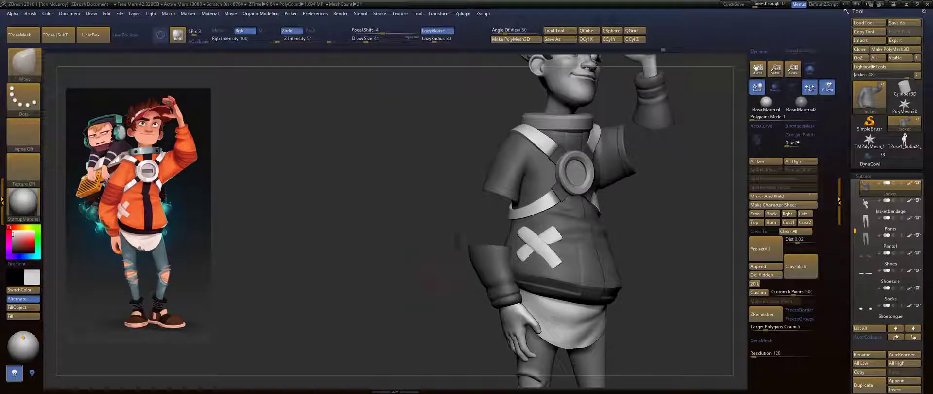
pyautogui.keyDown('alt'); pyautogui.moveTo(455, 241); pyautogui.dragTo(413, 213); pyautogui.keyUp('alt')
pyautogui.moveTo(642, 192); pyautogui.dragTo(611, 191)
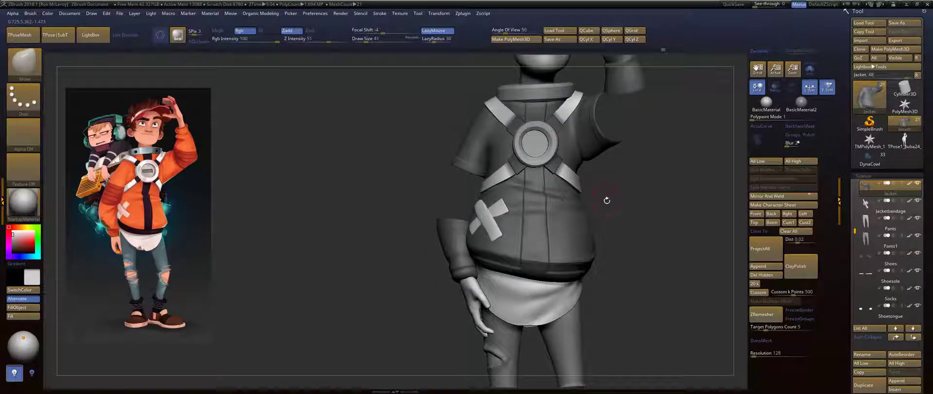
pyautogui.press('1')
pyautogui.click(591, 252)
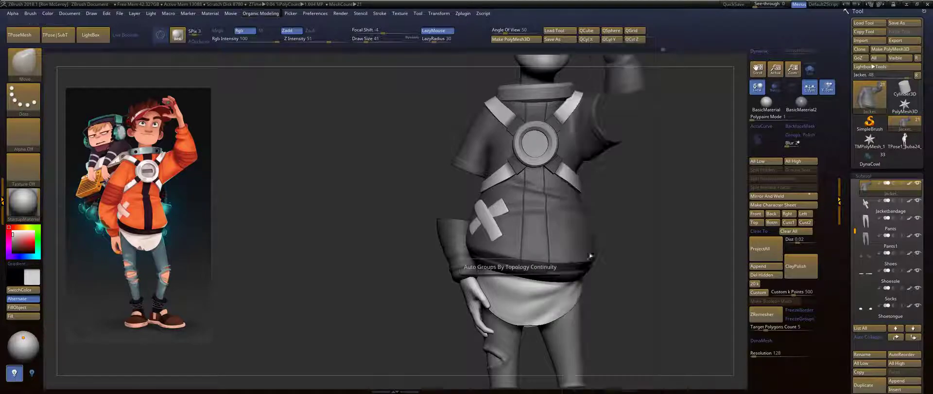
# Isolate the jacket's forearm and cuff section on the lowered arm.
pyautogui.moveTo(381, 258); pyautogui.dragTo(393, 262)
pyautogui.hotkey('ctrl', 'shift')
pyautogui.keyDown('ctrl'); pyautogui.keyDown('shift'); pyautogui.click(395, 264); pyautogui.keyUp('shift'); pyautogui.keyUp('ctrl')
pyautogui.keyDown('ctrl'); pyautogui.keyDown('shift'); pyautogui.click(442, 244); pyautogui.keyUp('shift'); pyautogui.keyUp('ctrl')
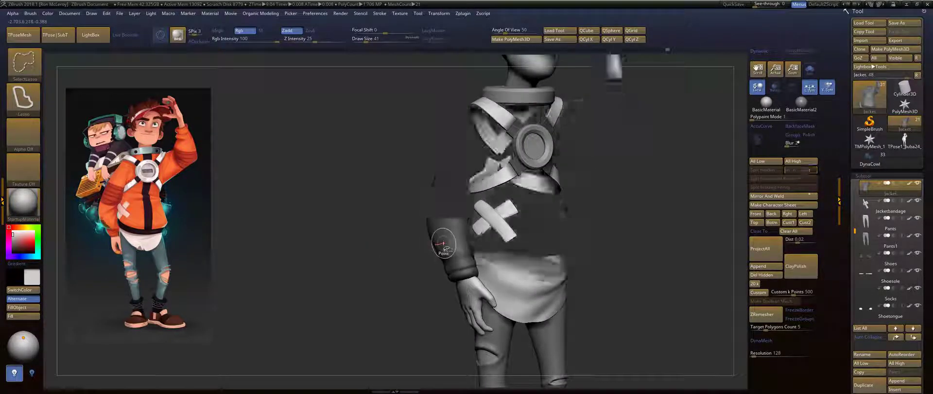
pyautogui.keyDown('alt'); pyautogui.moveTo(411, 288); pyautogui.dragTo(474, 238); pyautogui.keyUp('alt')
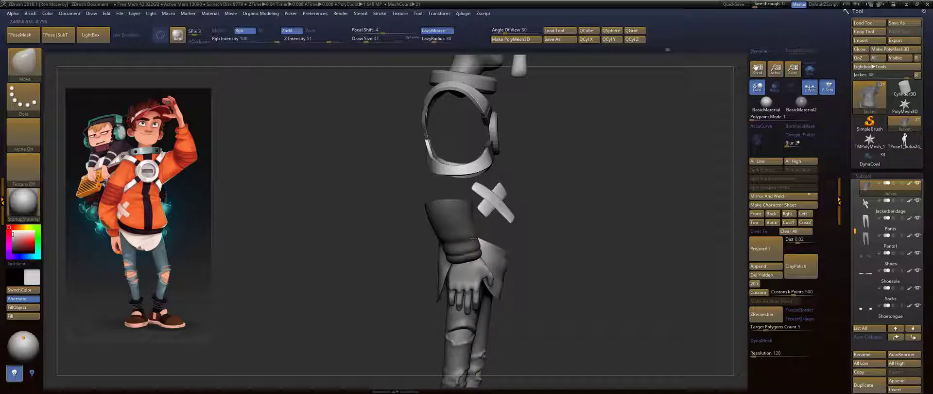
# Smooth the isolated jacket forearm section just above the cuff on the lowered arm.
pyautogui.press('shift')
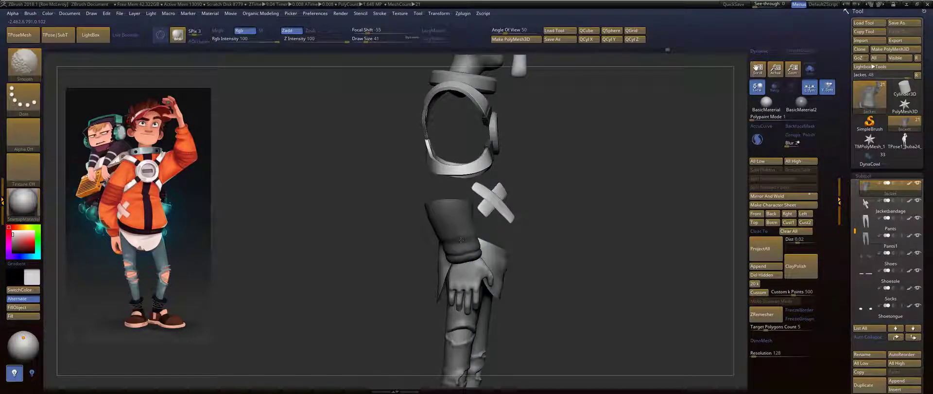
pyautogui.moveTo(542, 218); pyautogui.dragTo(500, 229)
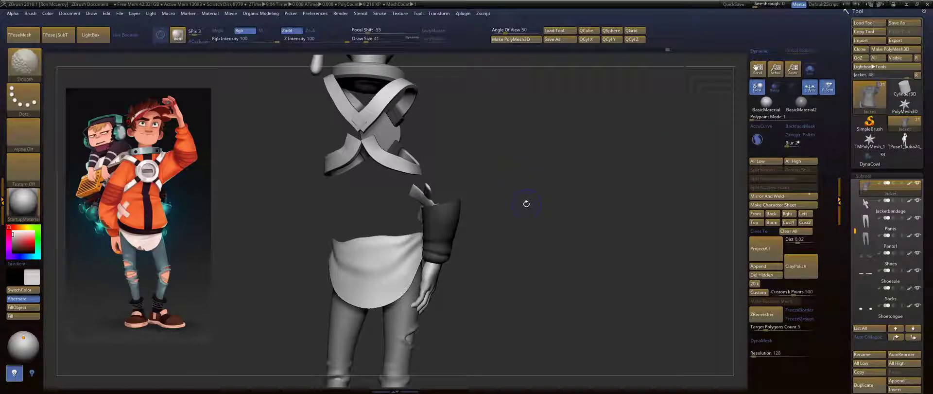
pyautogui.moveTo(516, 208); pyautogui.dragTo(491, 210)
# Build up the lowered arm's forearm sleeve above the cuff with the FormSoft brush at draw size 77.
pyautogui.press('b')
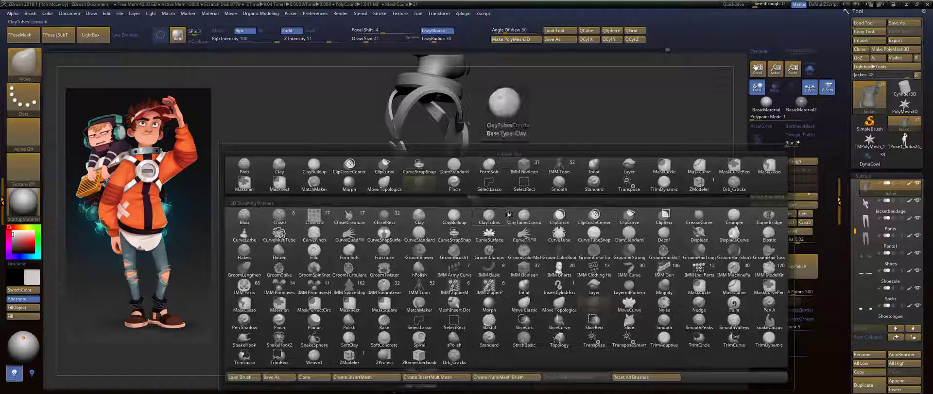
pyautogui.press('f')
pyautogui.press('s')
pyautogui.moveTo(544, 219); pyautogui.dragTo(525, 221)
pyautogui.press('s')
pyautogui.moveTo(466, 239)
pyautogui.mouseDown()
pyautogui.moveTo(451, 234)
pyautogui.moveTo(470, 228)
pyautogui.mouseUp()
pyautogui.moveTo(544, 225); pyautogui.dragTo(468, 233)
pyautogui.moveTo(413, 221); pyautogui.dragTo(449, 228)
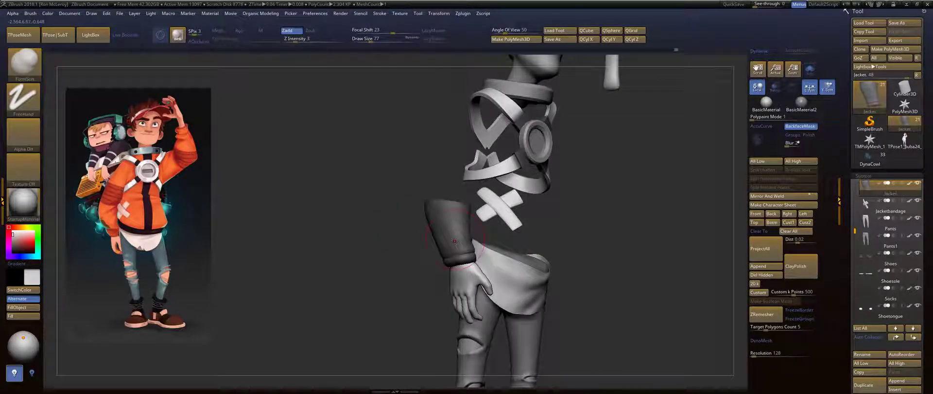
# Smooth and soften the forearm sleeve's surface around its side, back and front.
pyautogui.press('shift')
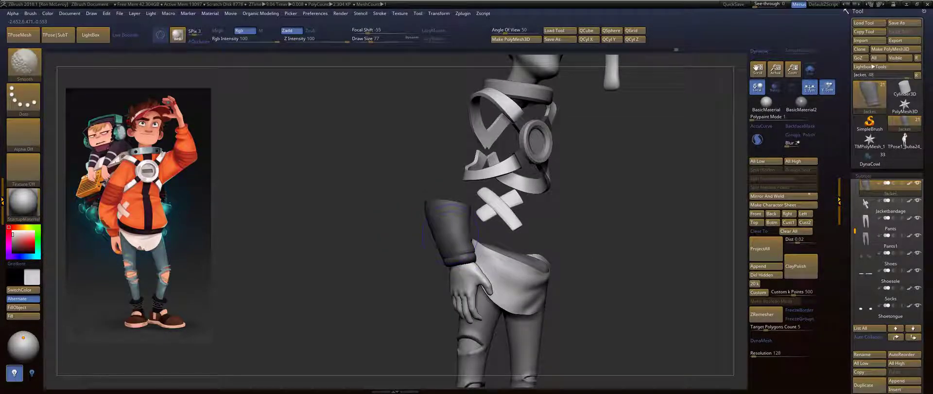
pyautogui.moveTo(616, 206); pyautogui.dragTo(626, 208, button='right')
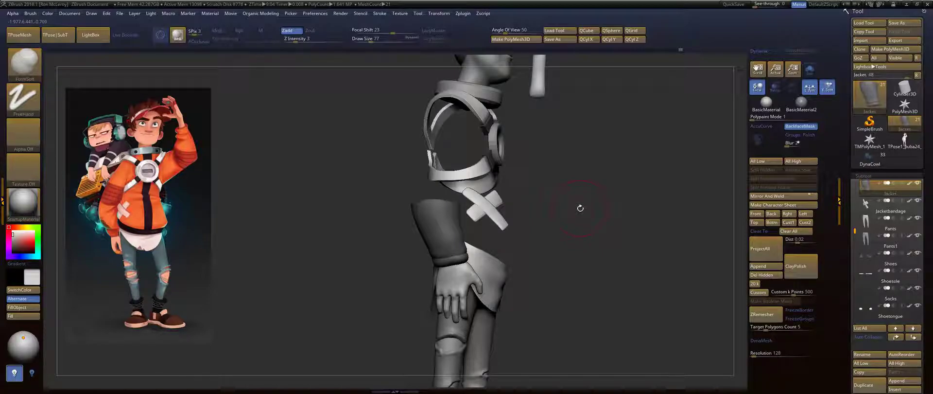
pyautogui.moveTo(590, 203)
pyautogui.mouseDown(button='right')
pyautogui.moveTo(626, 208)
pyautogui.moveTo(604, 204)
pyautogui.mouseUp(button='right')
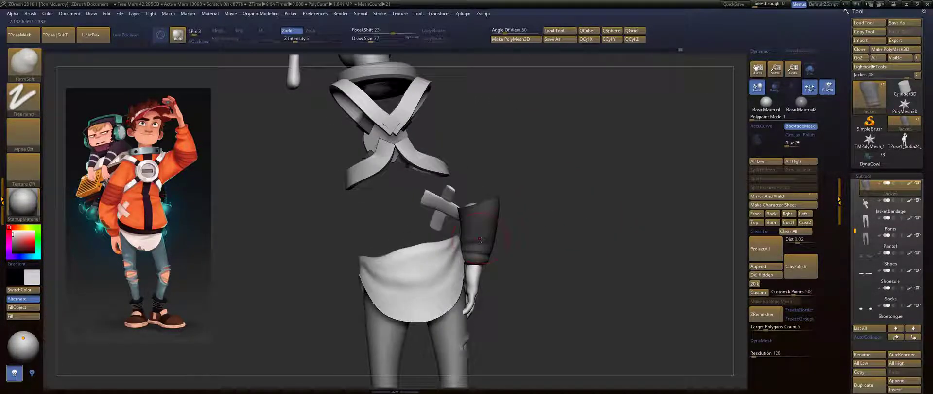
pyautogui.moveTo(588, 204)
pyautogui.mouseDown()
pyautogui.moveTo(544, 207)
pyautogui.moveTo(514, 228)
pyautogui.moveTo(562, 208)
pyautogui.moveTo(539, 209)
pyautogui.mouseUp()
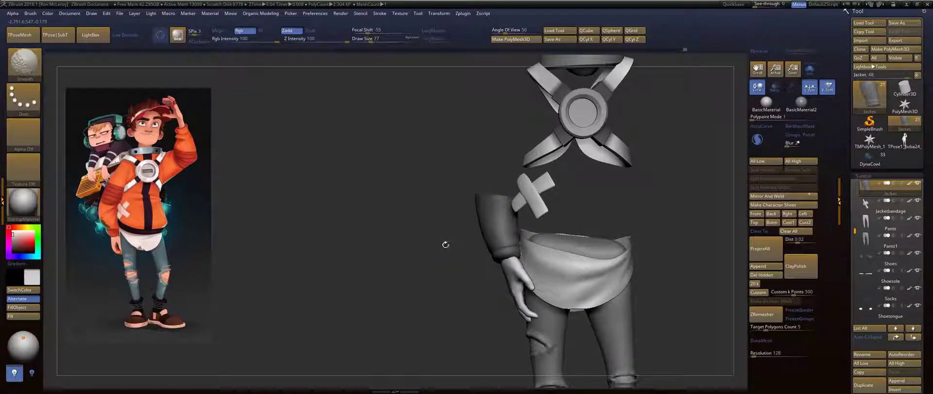
# Unhide the whole jacket and make the Hands subtool active.
pyautogui.keyDown('alt'); pyautogui.moveTo(435, 244); pyautogui.dragTo(439, 249); pyautogui.keyUp('alt')
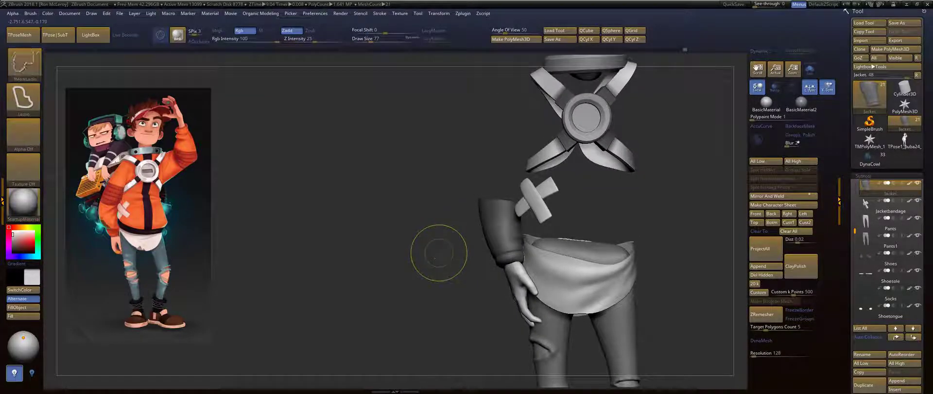
pyautogui.keyDown('ctrl'); pyautogui.keyDown('shift'); pyautogui.click(439, 253); pyautogui.keyUp('shift'); pyautogui.keyUp('ctrl')
pyautogui.press('f')
pyautogui.keyDown('alt'); pyautogui.moveTo(510, 206); pyautogui.dragTo(562, 236); pyautogui.keyUp('alt')
pyautogui.keyDown('alt'); pyautogui.click(439, 246); pyautogui.keyUp('alt')
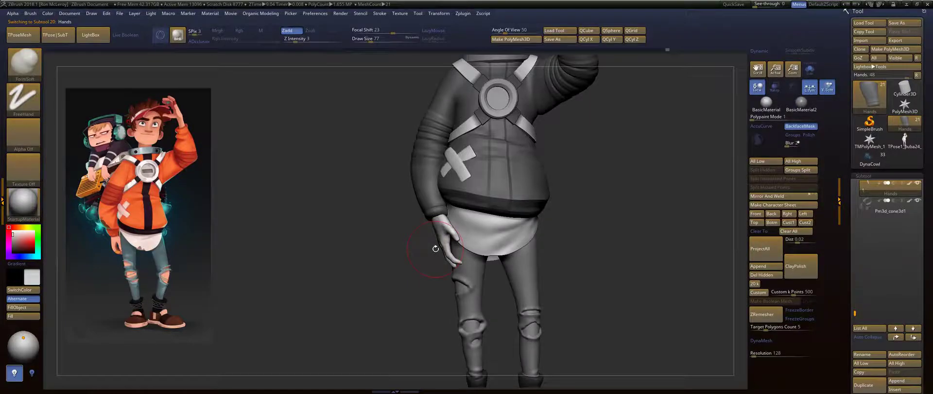
# Adjust the lowered hand's fingers with the Move brush at draw size 71 and smooth the knuckle area.
pyautogui.press('b')
pyautogui.press('v')
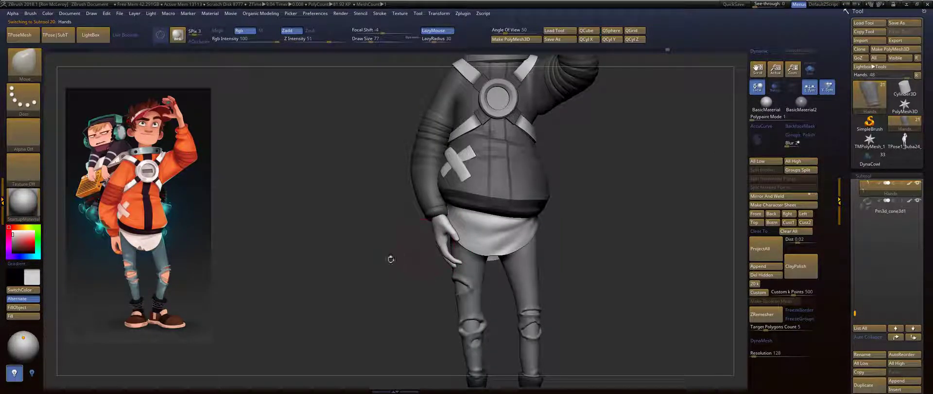
pyautogui.moveTo(391, 258); pyautogui.dragTo(463, 254)
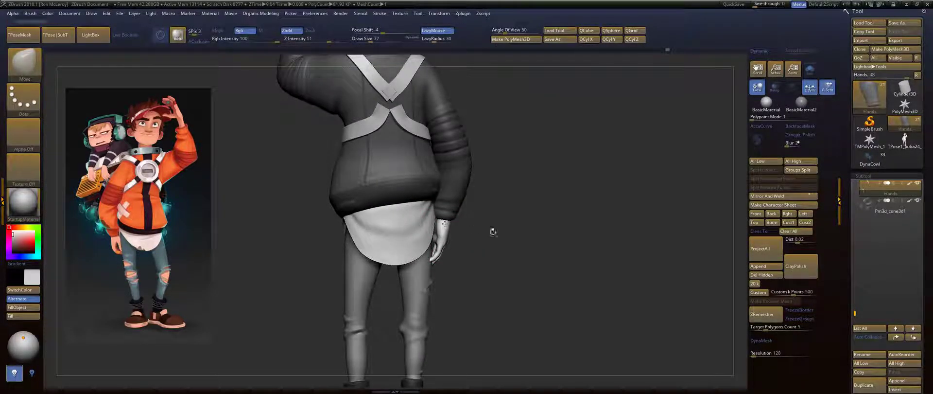
pyautogui.moveTo(493, 232)
pyautogui.mouseDown()
pyautogui.moveTo(390, 254)
pyautogui.moveTo(430, 251)
pyautogui.moveTo(429, 240)
pyautogui.moveTo(440, 282)
pyautogui.moveTo(475, 274)
pyautogui.mouseUp()
pyautogui.press('s')
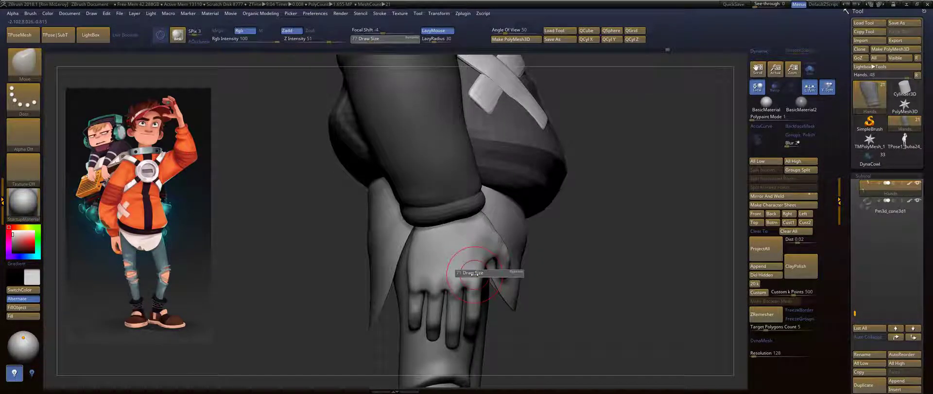
pyautogui.moveTo(475, 274); pyautogui.dragTo(470, 256, button='right')
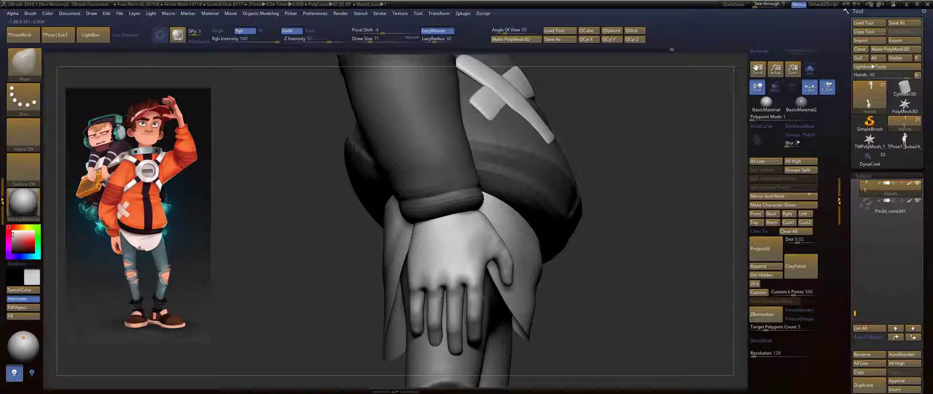
pyautogui.moveTo(480, 320); pyautogui.dragTo(478, 320)
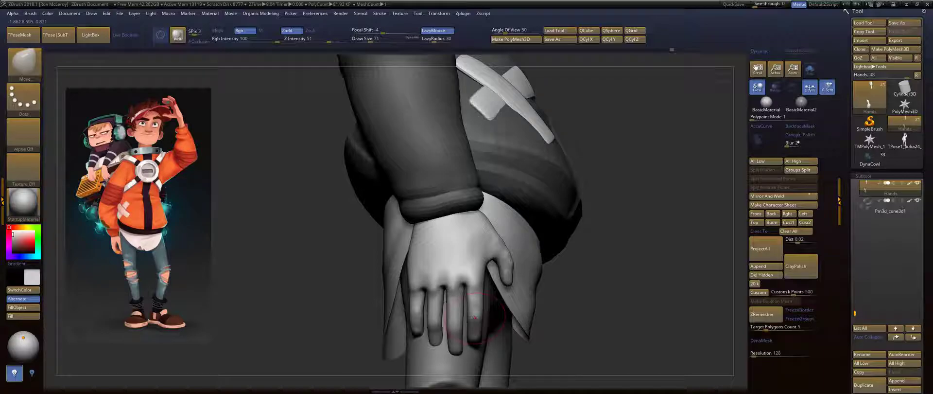
pyautogui.press('shift')
pyautogui.keyDown('shift'); pyautogui.moveTo(431, 288); pyautogui.dragTo(448, 282); pyautogui.keyUp('shift')
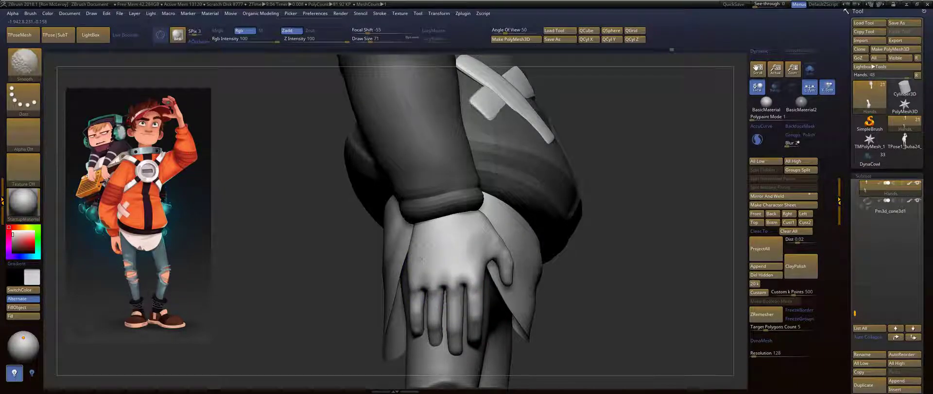
pyautogui.moveTo(621, 182); pyautogui.dragTo(611, 183)
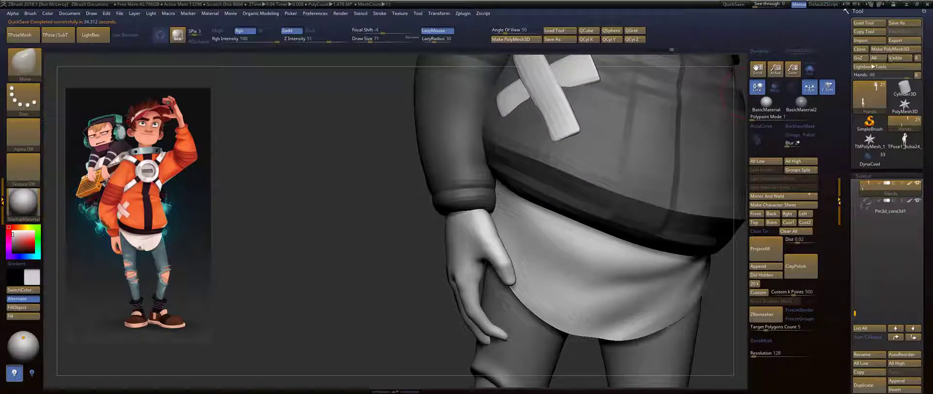
# Start saving the tool under a new name and browse to UIW Coursework > 2018 > Junior > Puba24 > assets.
pyautogui.click(897, 23)
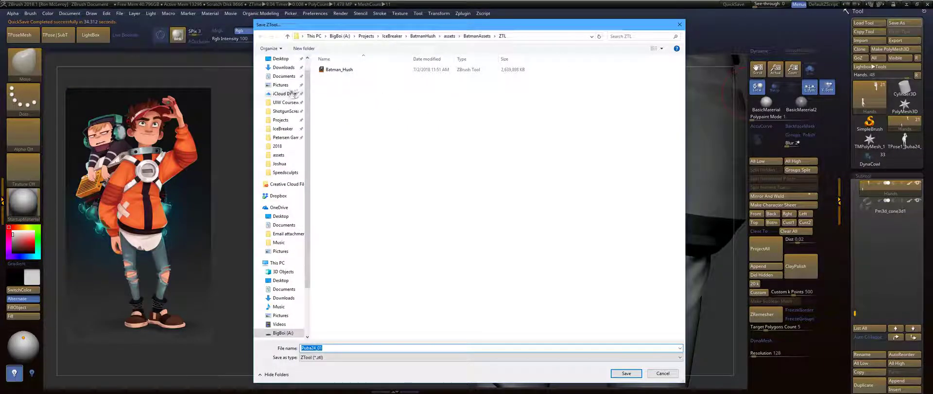
pyautogui.scroll(1, 309, 69)
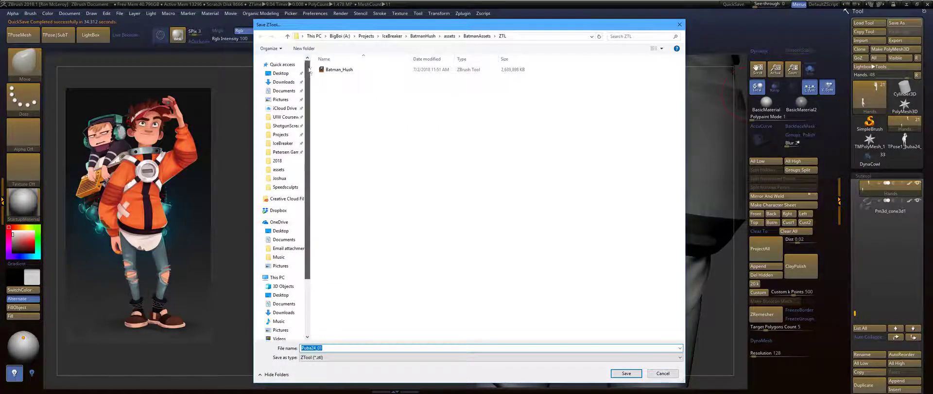
pyautogui.click(283, 64)
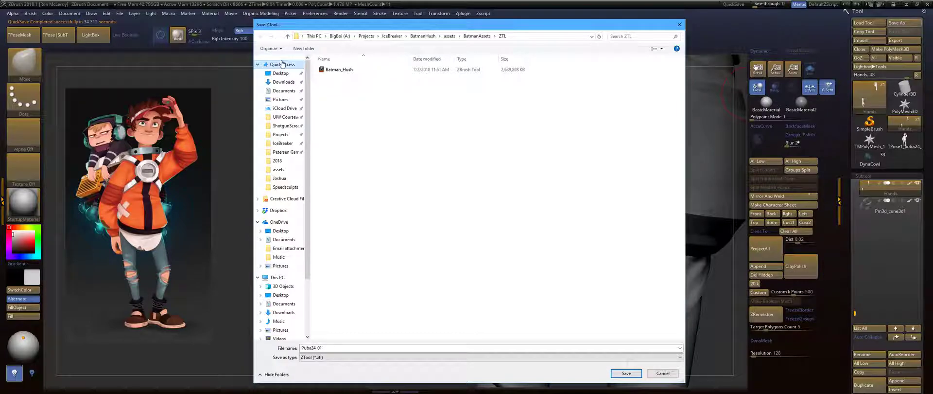
pyautogui.click(285, 187)
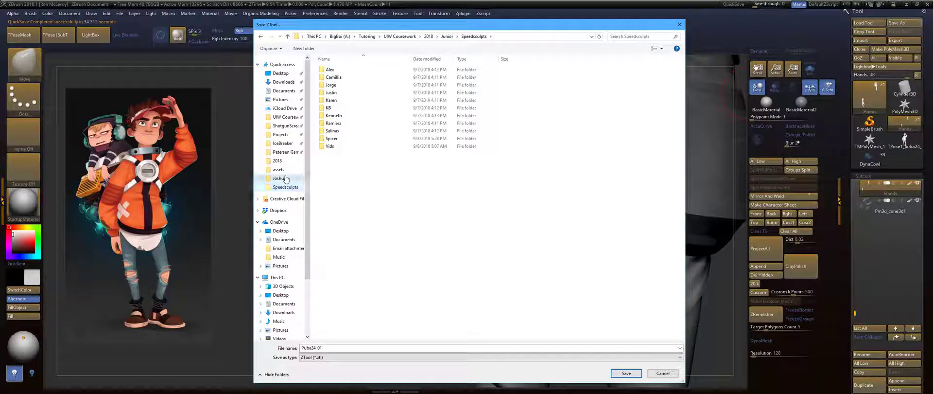
pyautogui.click(285, 178)
pyautogui.click(282, 169)
pyautogui.click(279, 161)
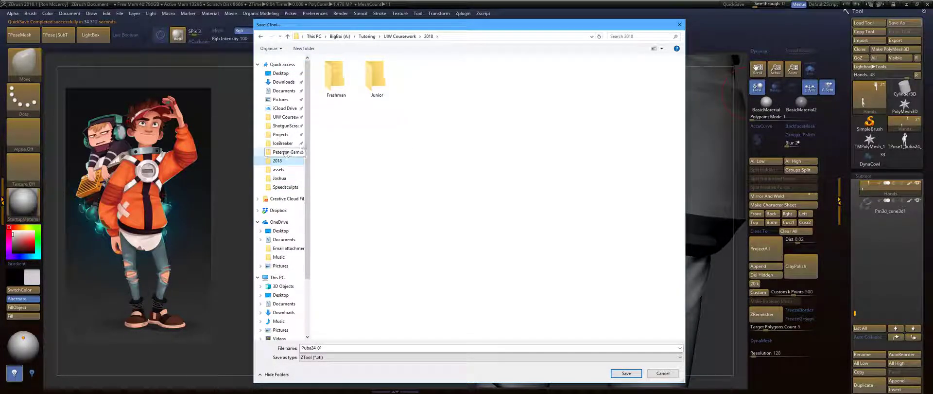
pyautogui.doubleClick(386, 92)
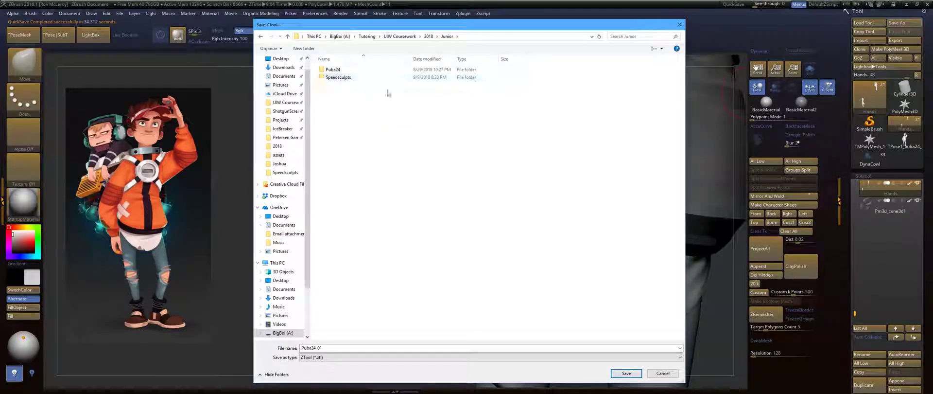
pyautogui.doubleClick(351, 70)
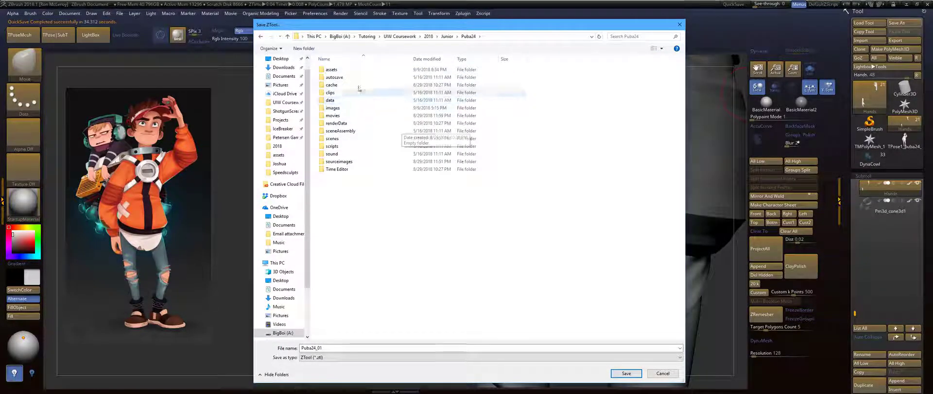
pyautogui.doubleClick(340, 69)
pyautogui.click(345, 78)
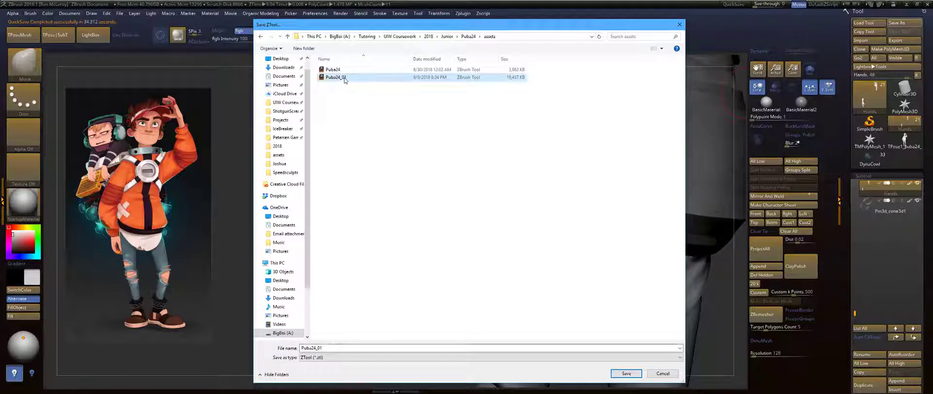
# Name the tool file Puba24_posed and save it as a ZTool.
pyautogui.click(332, 347)
pyautogui.click(332, 347)
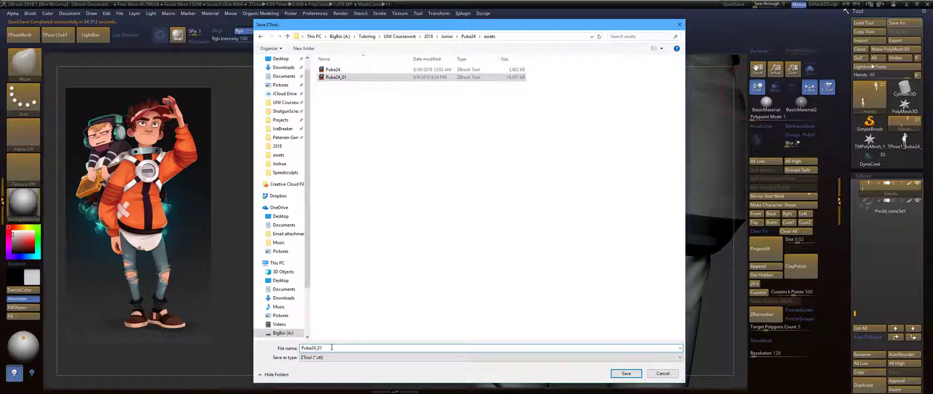
pyautogui.press('BackSpace')
pyautogui.press('BackSpace')
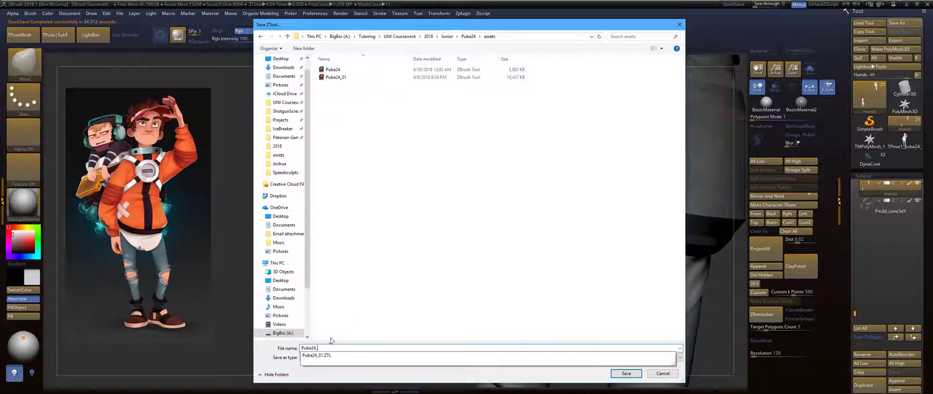
pyautogui.write('posed')
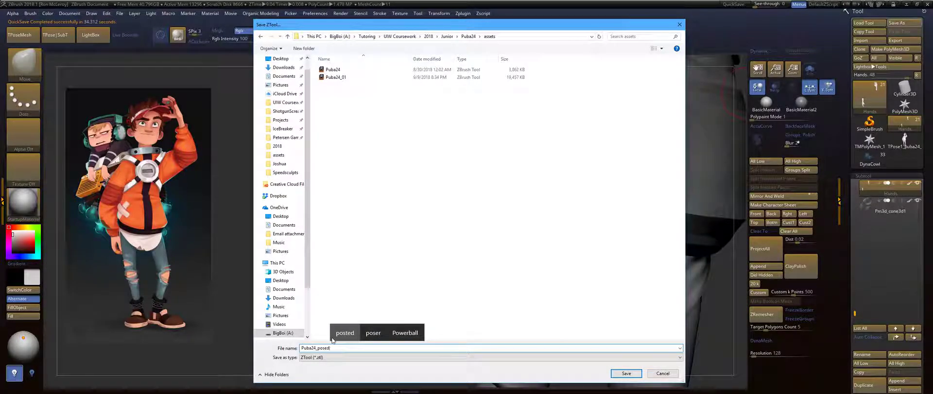
pyautogui.press('Return')
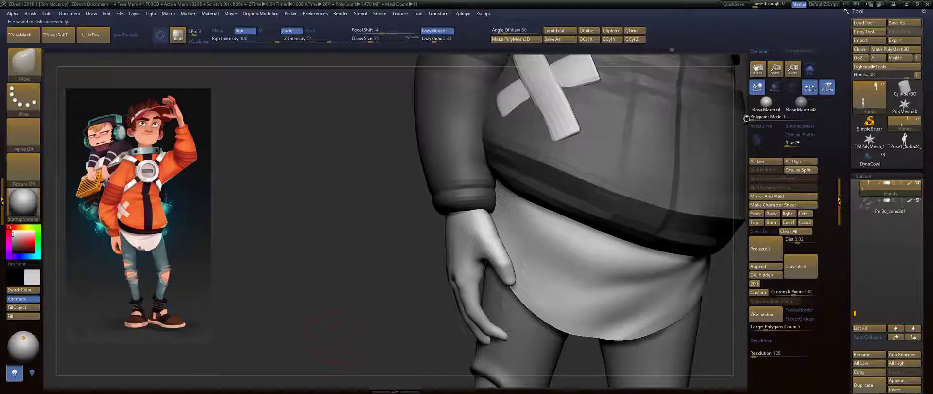
# Exit the sculpting program without saving the project changes.
pyautogui.click(889, 41)
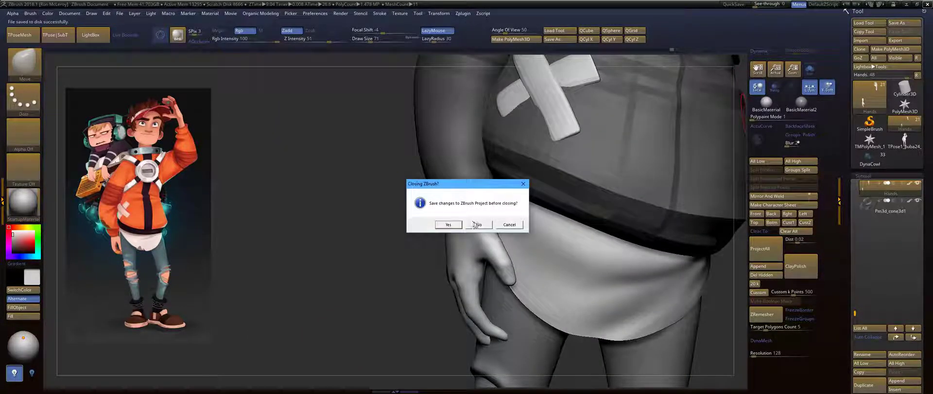
pyautogui.click(472, 225)
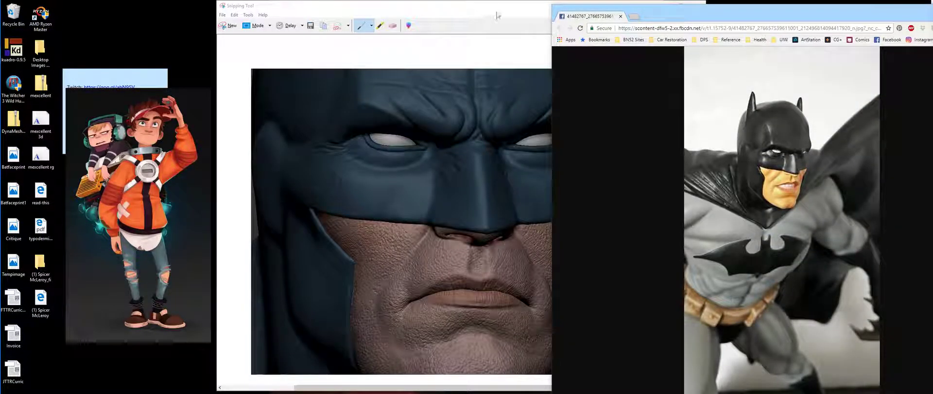
# Close the Snipping Tool window and the browser window showing the Batman statue photo.
pyautogui.click(573, 2)
pyautogui.click(700, 6)
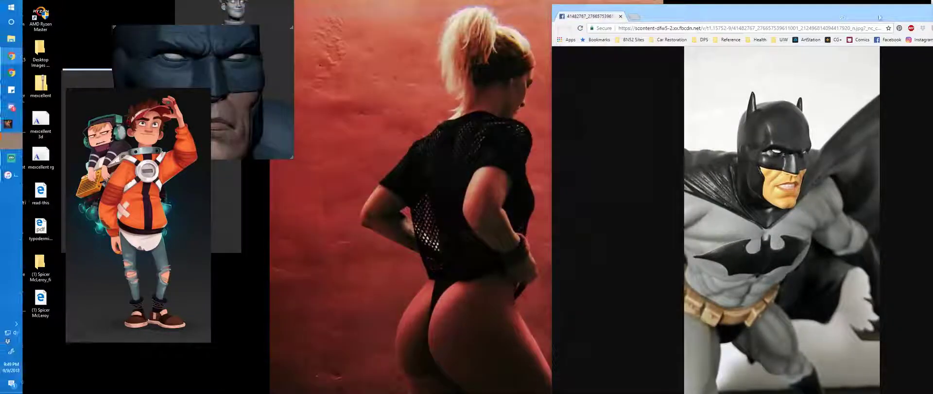
pyautogui.moveTo(908, 17); pyautogui.dragTo(729, 31)
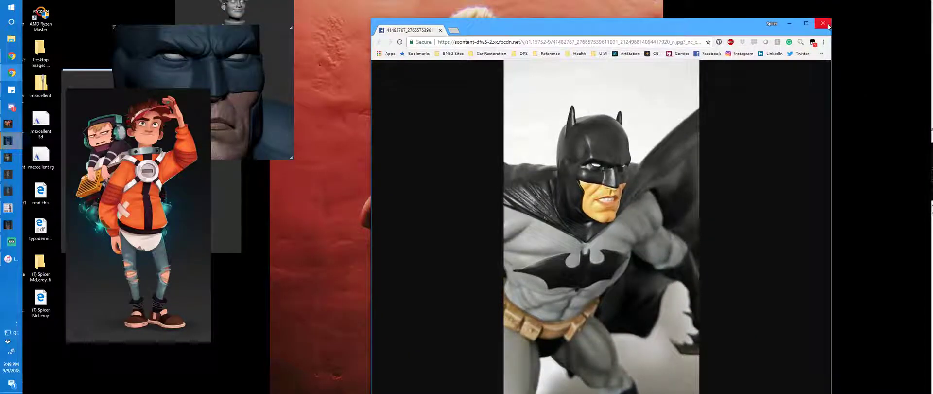
pyautogui.click(823, 23)
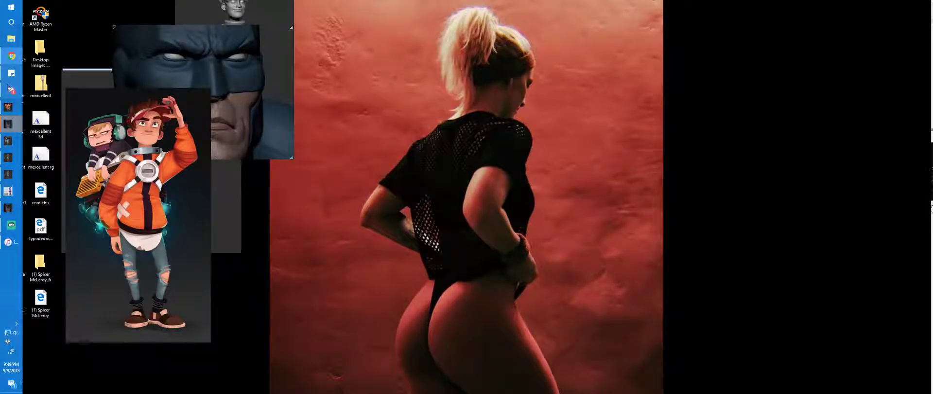
# Launch ZBrush from the Work group of applications.
pyautogui.click(11, 7)
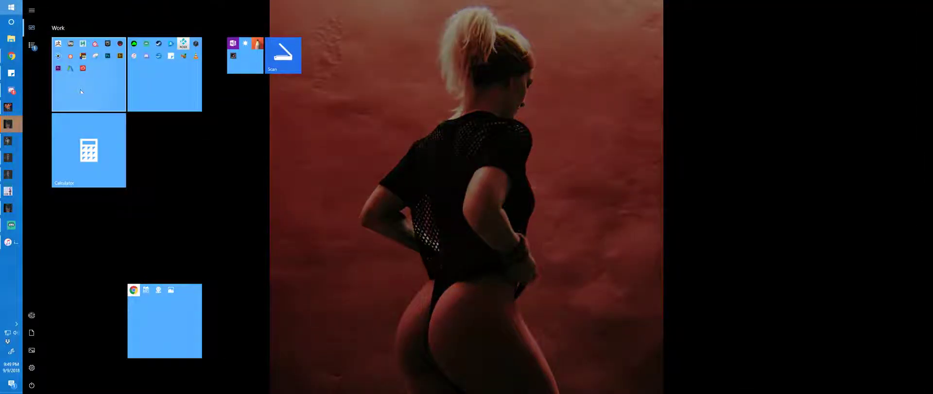
pyautogui.click(80, 91)
pyautogui.click(133, 146)
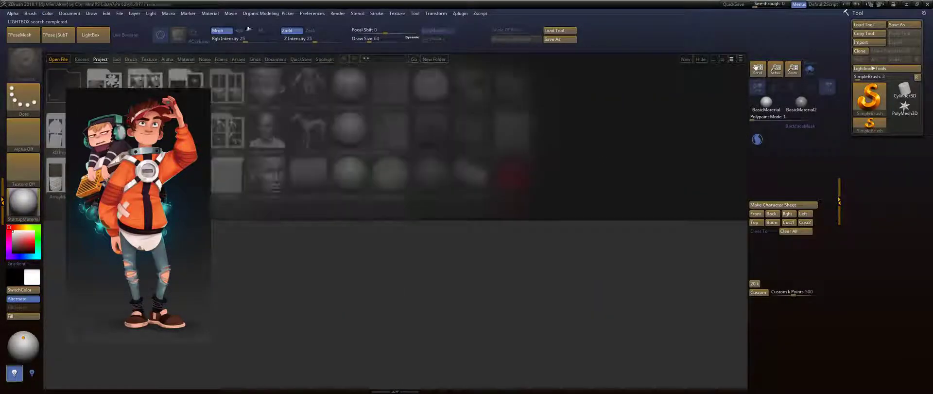
# Load the saved tool of the posed boy character and frame the whole figure on the canvas.
pyautogui.click(865, 25)
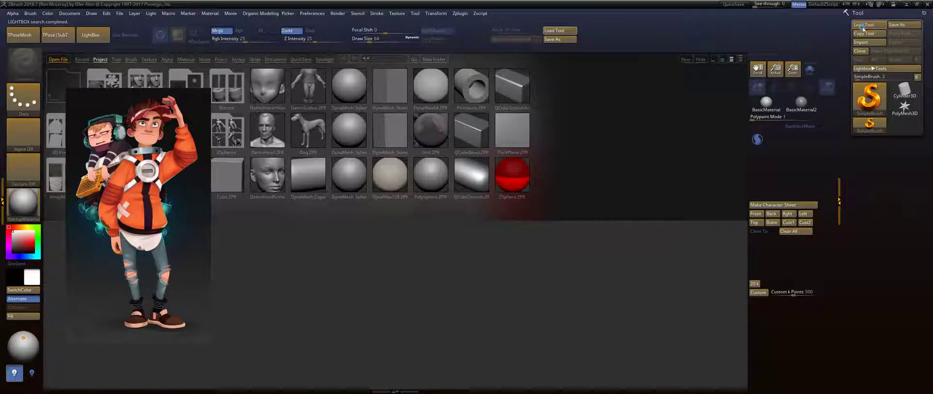
pyautogui.doubleClick(340, 84)
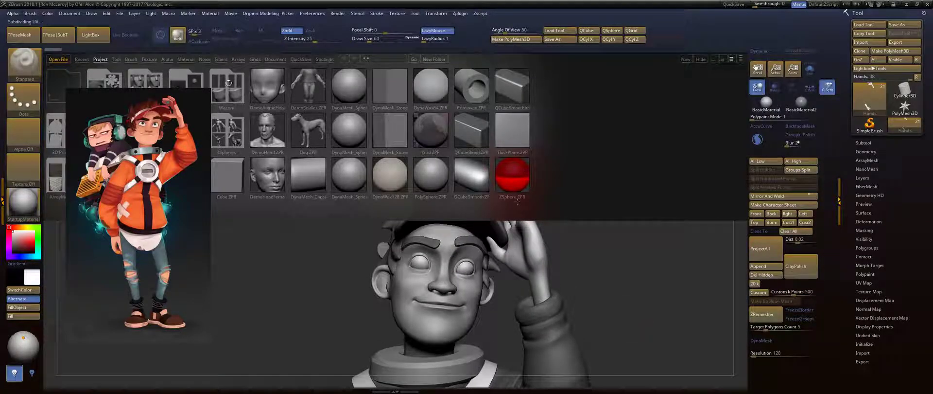
pyautogui.press('f')
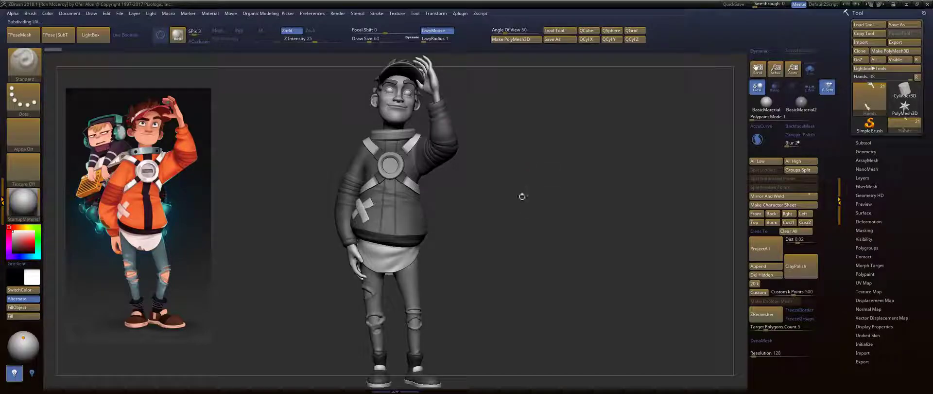
# Expand the subtool list and switch all subtools to their highest subdivision level.
pyautogui.moveTo(523, 196)
pyautogui.keyDown('alt'); pyautogui.mouseDown()
pyautogui.moveTo(548, 198)
pyautogui.moveTo(548, 161)
pyautogui.moveTo(554, 180)
pyautogui.moveTo(533, 180)
pyautogui.moveTo(494, 227)
pyautogui.moveTo(483, 226)
pyautogui.moveTo(493, 235)
pyautogui.mouseUp(); pyautogui.keyUp('alt')
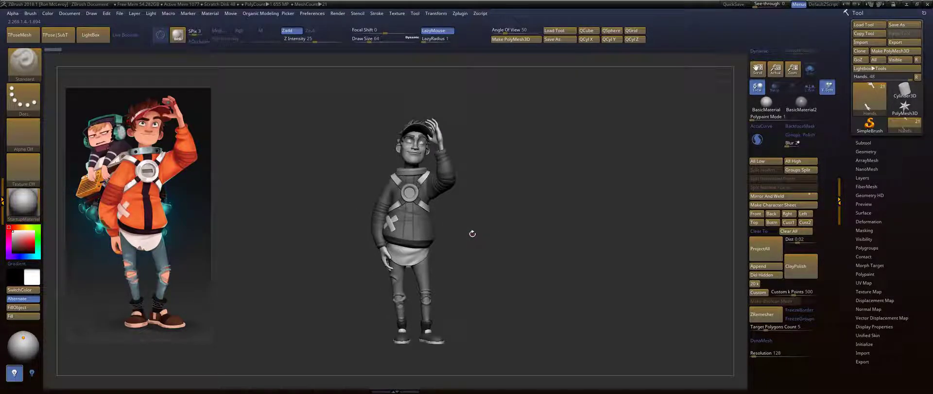
pyautogui.moveTo(498, 237); pyautogui.dragTo(539, 193)
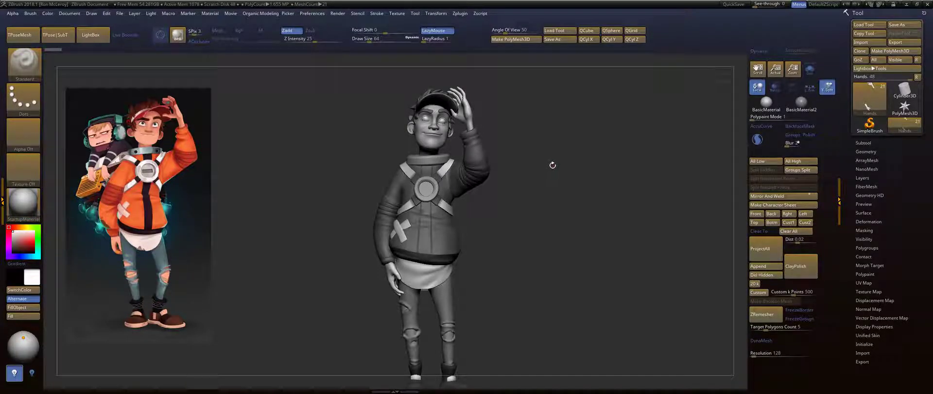
pyautogui.keyDown('alt'); pyautogui.moveTo(542, 201); pyautogui.dragTo(555, 178); pyautogui.keyUp('alt')
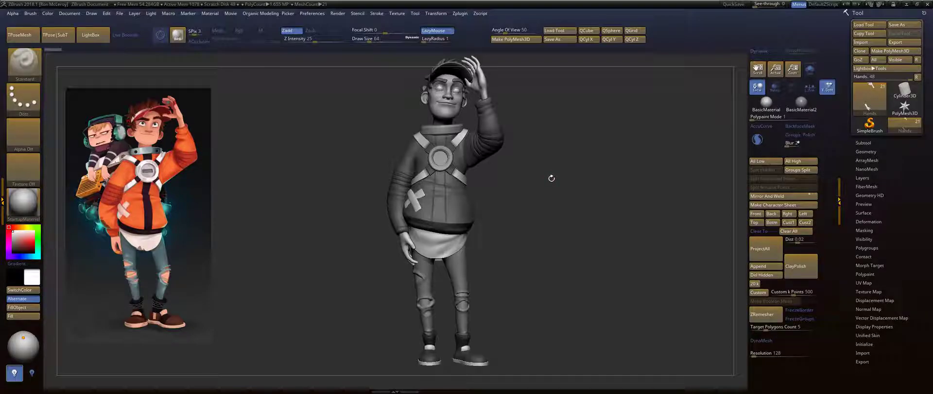
pyautogui.moveTo(554, 166); pyautogui.dragTo(540, 170)
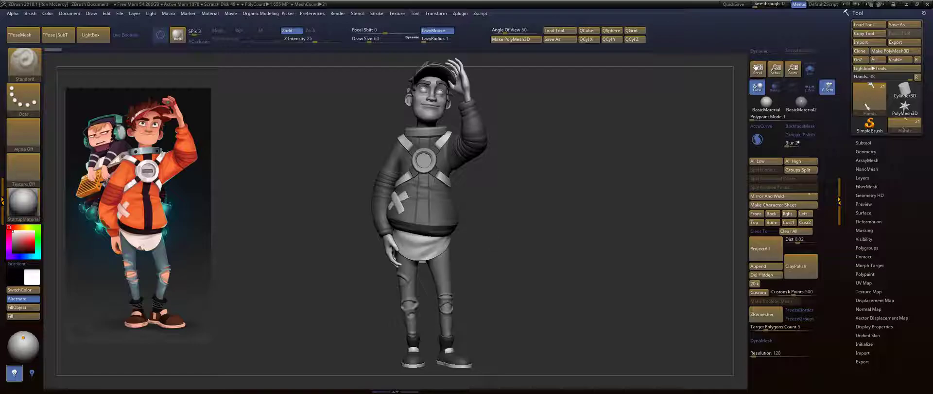
pyautogui.keyDown('alt'); pyautogui.moveTo(494, 243); pyautogui.dragTo(637, 172); pyautogui.keyUp('alt')
pyautogui.click(898, 141)
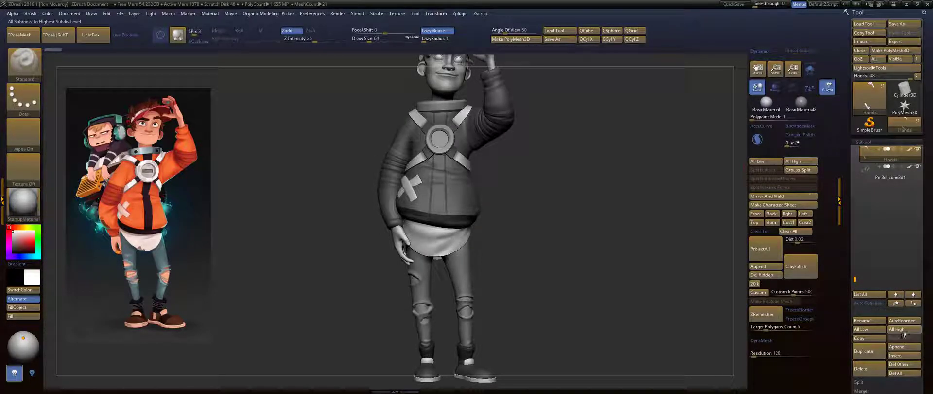
pyautogui.moveTo(549, 169)
pyautogui.mouseDown()
pyautogui.moveTo(604, 235)
pyautogui.moveTo(594, 228)
pyautogui.moveTo(575, 244)
pyautogui.moveTo(591, 266)
pyautogui.mouseUp()
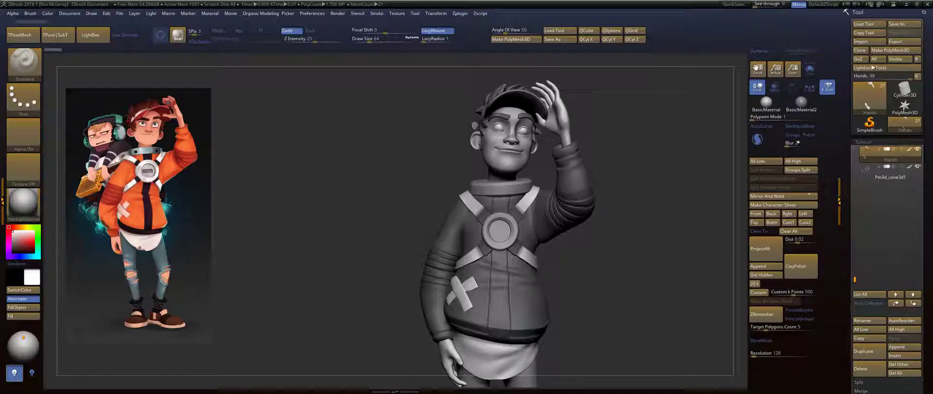
# Select the jacket subtool and activate the Move brush with a draw size of 1000.
pyautogui.keyDown('alt'); pyautogui.click(500, 301); pyautogui.keyUp('alt')
pyautogui.keyDown('alt'); pyautogui.moveTo(610, 298); pyautogui.dragTo(597, 220); pyautogui.keyUp('alt')
pyautogui.press('b')
pyautogui.press('m')
pyautogui.press('v')
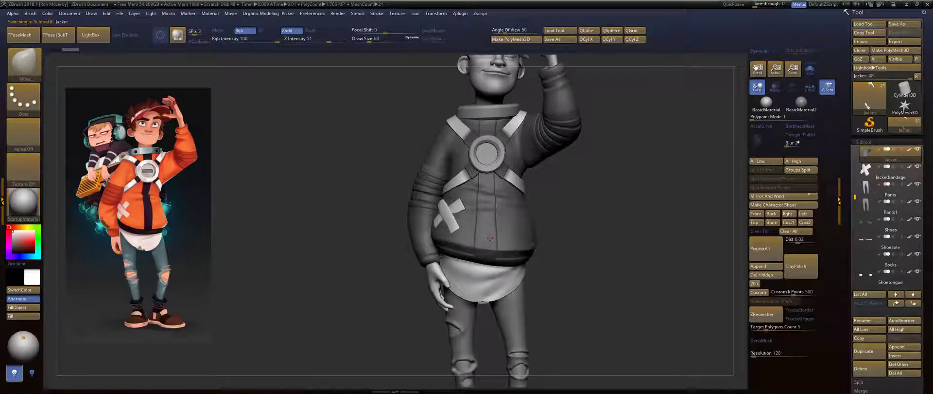
pyautogui.press('s')
pyautogui.moveTo(535, 228); pyautogui.dragTo(537, 228)
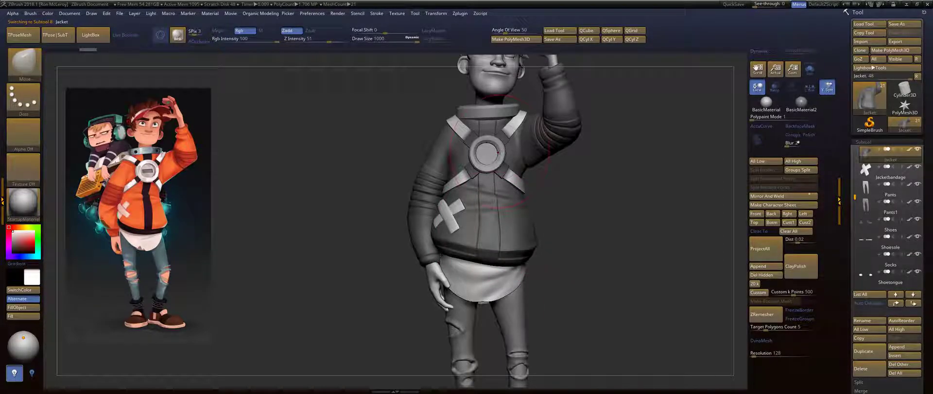
# Adjust the jacket's torso and waist shape with the Move brush, reducing the draw size through 784 and 714 to 492.
pyautogui.moveTo(483, 148); pyautogui.dragTo(481, 128)
pyautogui.press('s')
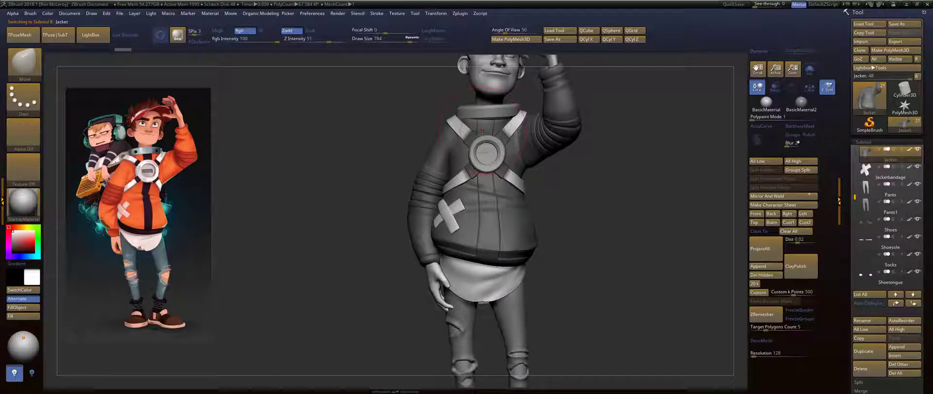
pyautogui.moveTo(586, 178); pyautogui.dragTo(590, 178)
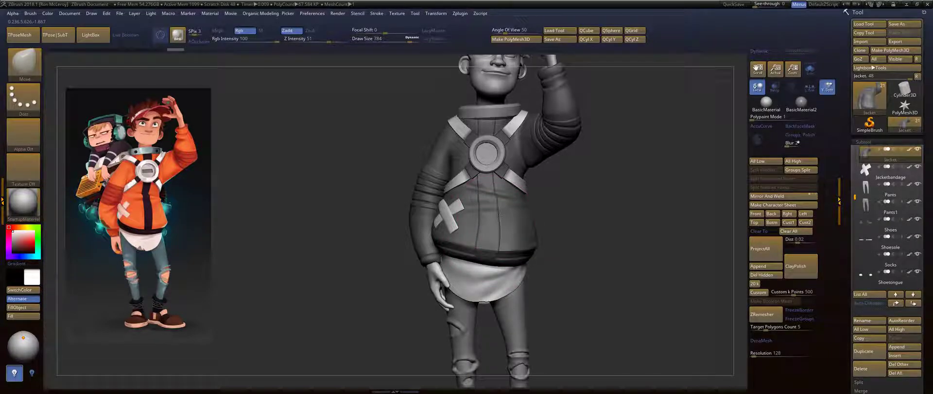
pyautogui.press('s')
pyautogui.moveTo(481, 225); pyautogui.dragTo(478, 228)
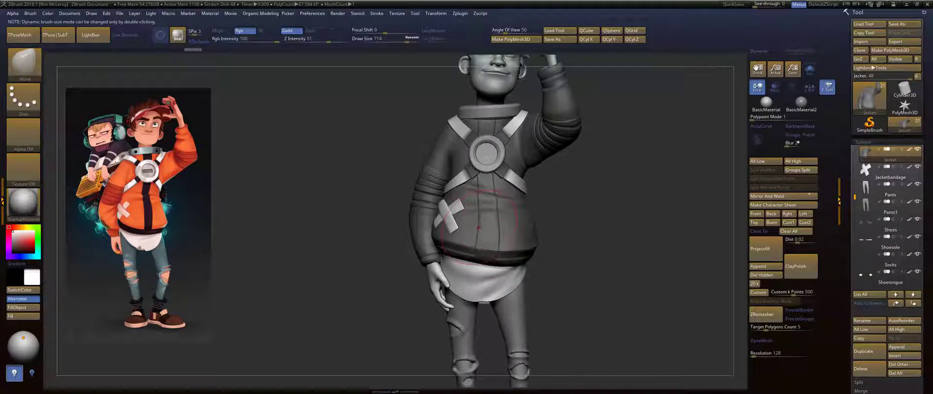
pyautogui.press('[')
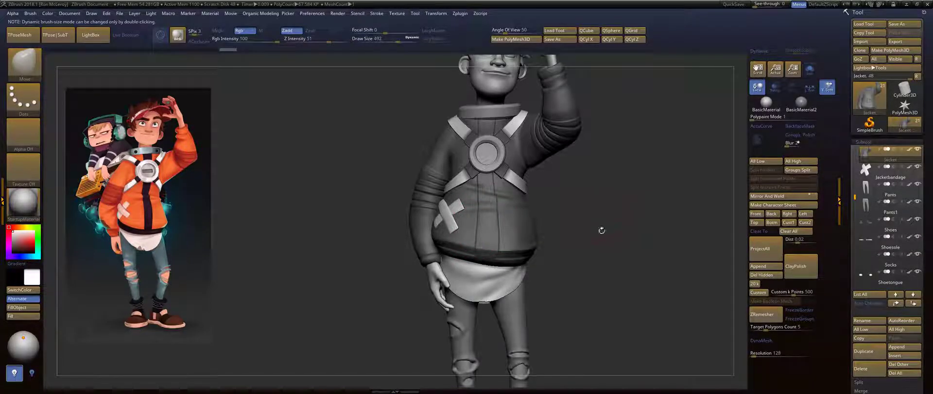
pyautogui.moveTo(602, 230); pyautogui.dragTo(506, 251)
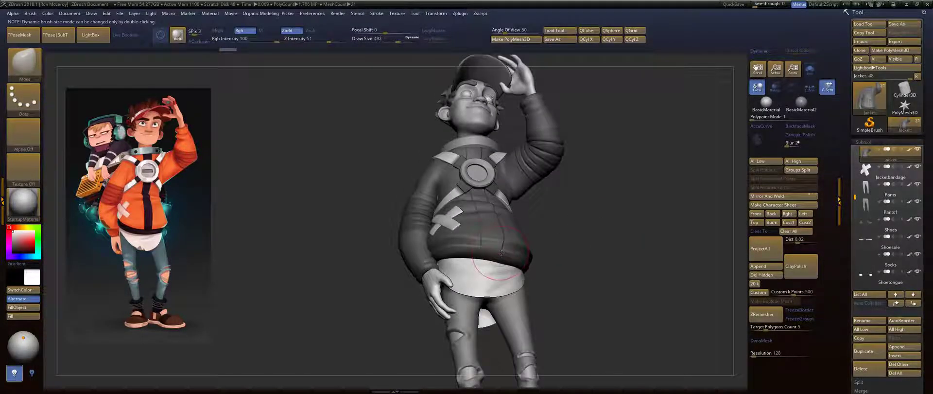
pyautogui.moveTo(603, 227)
pyautogui.mouseDown()
pyautogui.moveTo(643, 200)
pyautogui.moveTo(602, 198)
pyautogui.moveTo(638, 194)
pyautogui.moveTo(625, 196)
pyautogui.moveTo(636, 199)
pyautogui.moveTo(634, 217)
pyautogui.mouseUp()
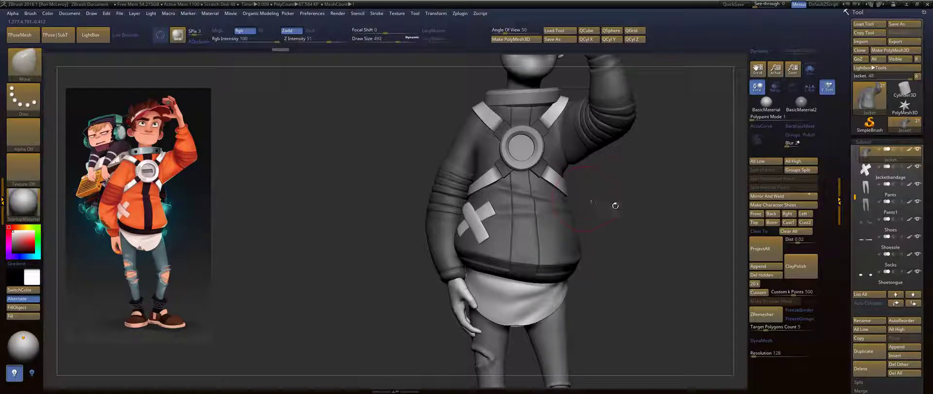
pyautogui.moveTo(616, 206); pyautogui.dragTo(618, 206)
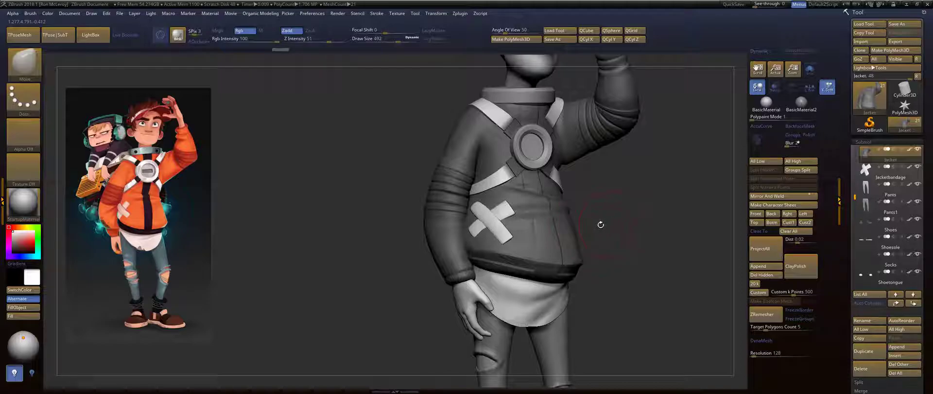
pyautogui.moveTo(634, 225); pyautogui.dragTo(622, 255)
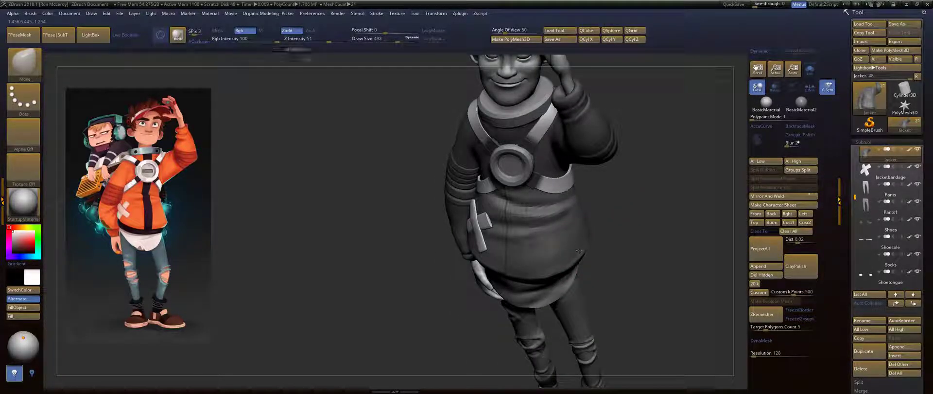
# Soften the volume on the lower side of the jacket with the FormSoft brush at Z Intensity 3, smoothing the surface.
pyautogui.press('b')
pyautogui.press('f')
pyautogui.press('s')
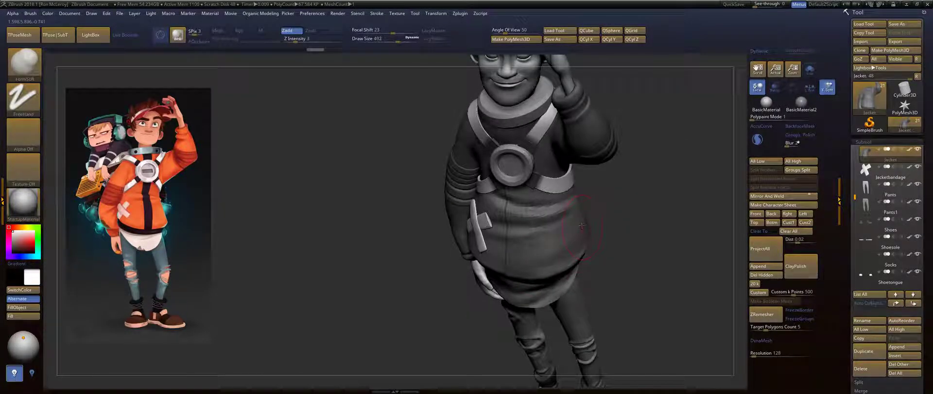
pyautogui.press('shift')
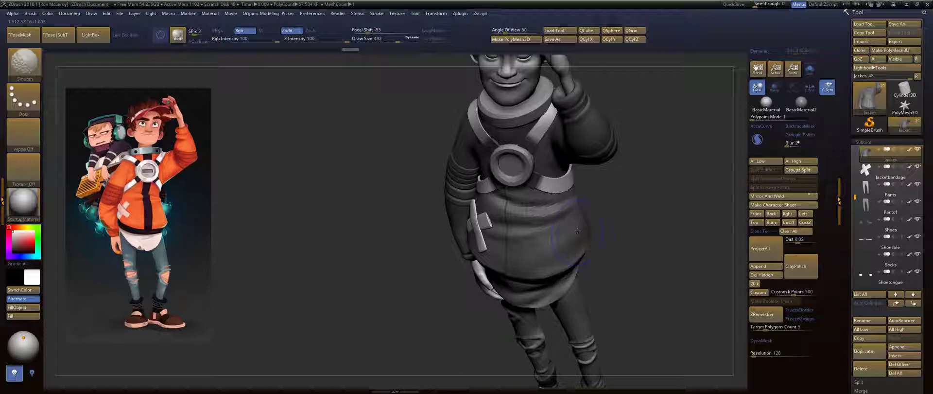
pyautogui.moveTo(607, 228)
pyautogui.mouseDown()
pyautogui.moveTo(640, 194)
pyautogui.moveTo(640, 221)
pyautogui.moveTo(583, 226)
pyautogui.moveTo(546, 243)
pyautogui.moveTo(549, 260)
pyautogui.moveTo(559, 243)
pyautogui.mouseUp()
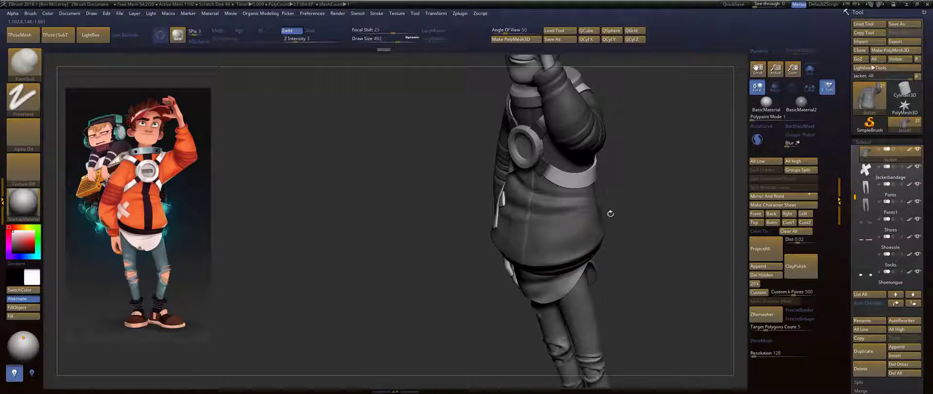
pyautogui.moveTo(610, 213); pyautogui.dragTo(600, 219)
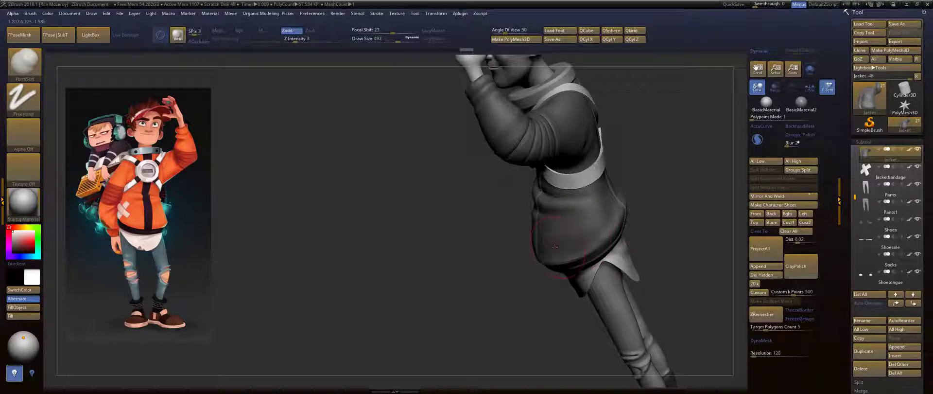
pyautogui.moveTo(646, 198)
pyautogui.keyDown('shift'); pyautogui.mouseDown()
pyautogui.moveTo(656, 208)
pyautogui.moveTo(585, 212)
pyautogui.moveTo(583, 247)
pyautogui.mouseUp(); pyautogui.keyUp('shift')
pyautogui.moveTo(521, 231)
pyautogui.keyDown('shift'); pyautogui.mouseDown()
pyautogui.moveTo(557, 233)
pyautogui.moveTo(643, 203)
pyautogui.moveTo(601, 184)
pyautogui.moveTo(625, 239)
pyautogui.moveTo(606, 237)
pyautogui.moveTo(601, 248)
pyautogui.moveTo(673, 357)
pyautogui.mouseUp(); pyautogui.keyUp('shift')
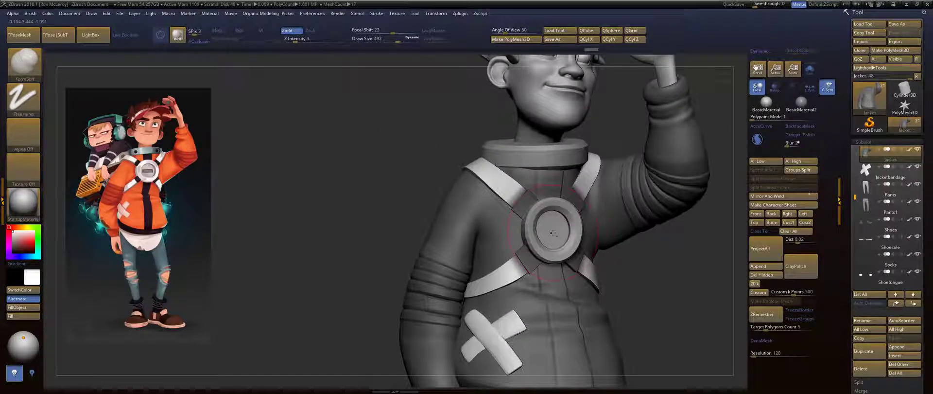
# Select the chest buckle subtool, activate the Move brush and display the buckle's polygroup wireframe.
pyautogui.keyDown('alt'); pyautogui.click(553, 233); pyautogui.keyUp('alt')
pyautogui.moveTo(553, 231); pyautogui.dragTo(559, 158, button='right')
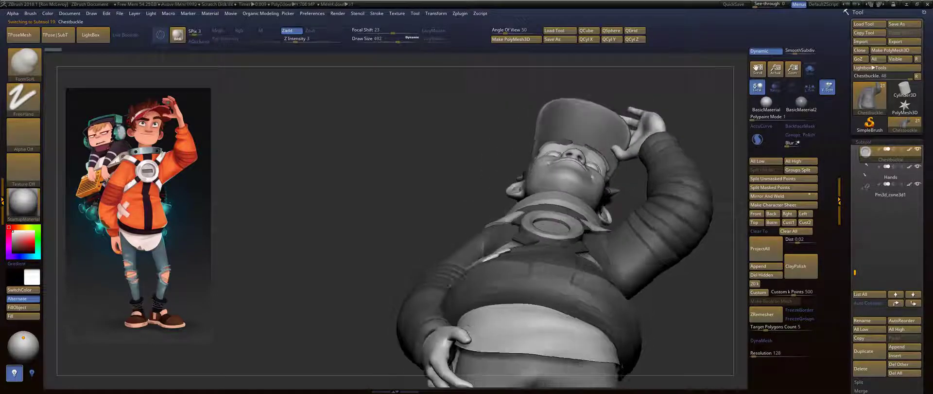
pyautogui.press('b')
pyautogui.press('m')
pyautogui.press('v')
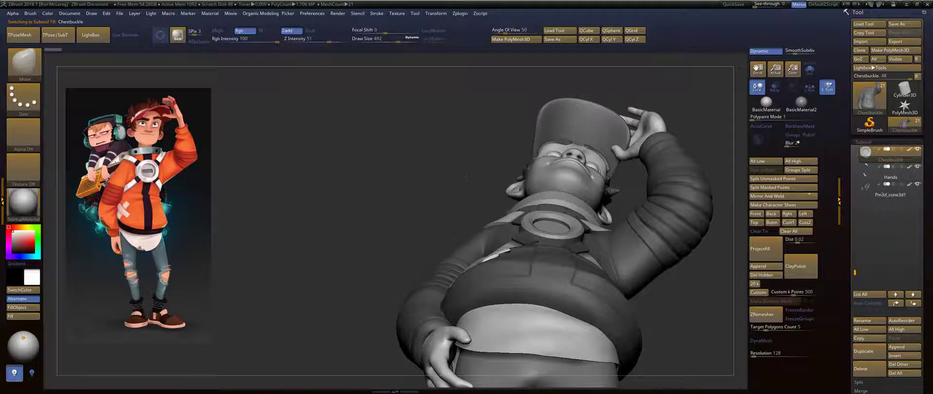
pyautogui.moveTo(466, 176); pyautogui.dragTo(563, 210)
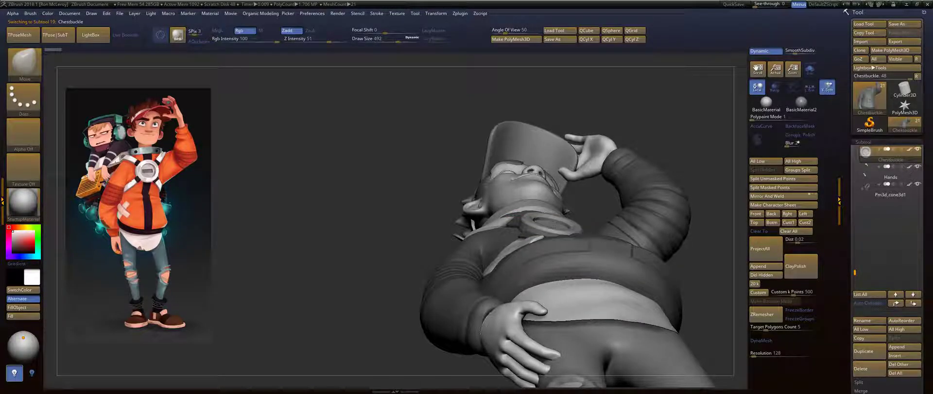
pyautogui.hotkey('ctrl', 'z')
pyautogui.moveTo(559, 165); pyautogui.dragTo(543, 213, button='right')
pyautogui.hotkey('shift', 'f')
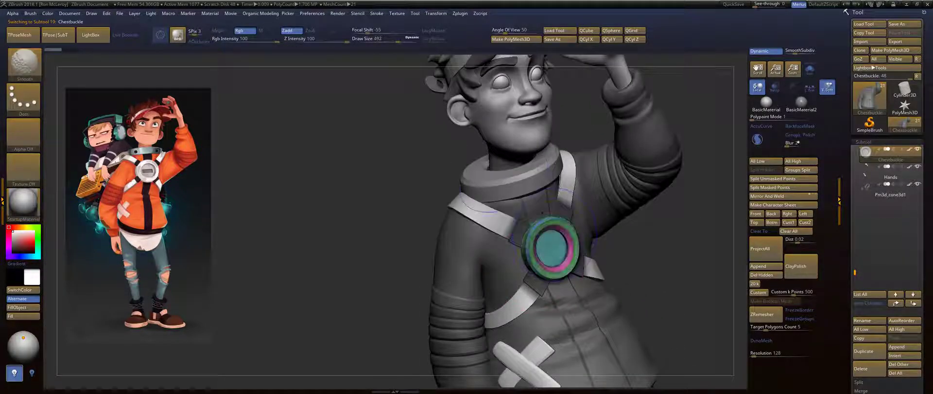
pyautogui.moveTo(613, 260); pyautogui.dragTo(581, 254, button='right')
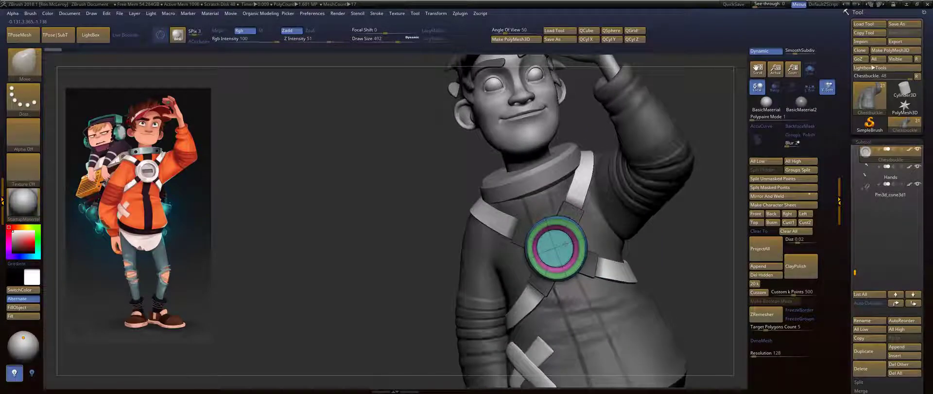
# Nudge the chest buckle's shape with the Move brush at draw size 379 with local symmetry on, and hide the wireframe.
pyautogui.press('s')
pyautogui.moveTo(554, 249); pyautogui.dragTo(544, 248)
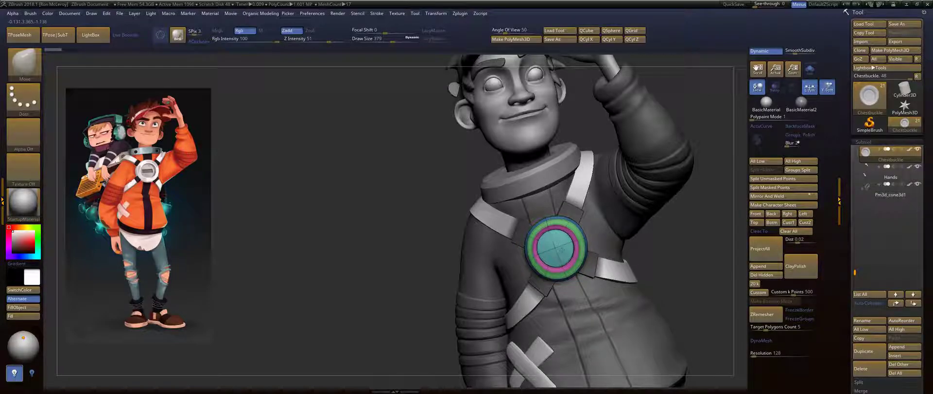
pyautogui.moveTo(562, 250); pyautogui.dragTo(563, 248)
pyautogui.moveTo(417, 288)
pyautogui.mouseDown()
pyautogui.moveTo(646, 237)
pyautogui.moveTo(647, 195)
pyautogui.moveTo(525, 204)
pyautogui.moveTo(524, 238)
pyautogui.moveTo(555, 273)
pyautogui.mouseUp()
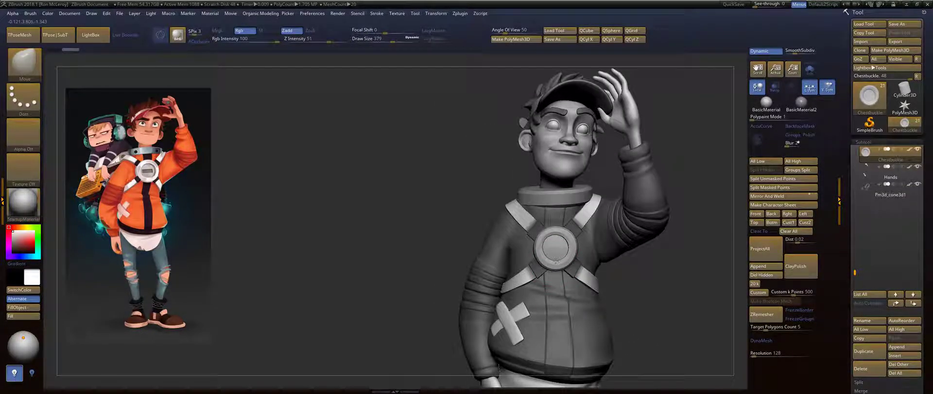
pyautogui.moveTo(644, 274)
pyautogui.mouseDown()
pyautogui.moveTo(656, 283)
pyautogui.moveTo(624, 235)
pyautogui.moveTo(587, 256)
pyautogui.moveTo(550, 245)
pyautogui.mouseUp()
pyautogui.moveTo(568, 146)
pyautogui.keyDown('alt'); pyautogui.mouseDown()
pyautogui.moveTo(587, 187)
pyautogui.moveTo(563, 184)
pyautogui.mouseUp(); pyautogui.keyUp('alt')
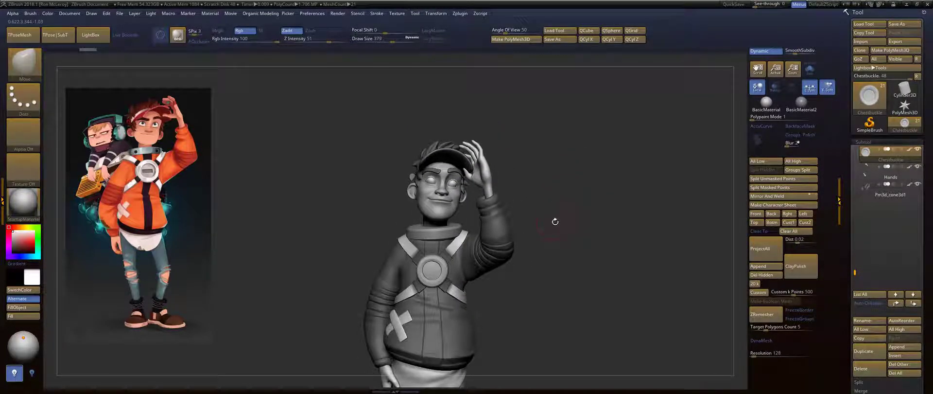
pyautogui.keyDown('alt'); pyautogui.moveTo(555, 222); pyautogui.dragTo(585, 222); pyautogui.keyUp('alt')
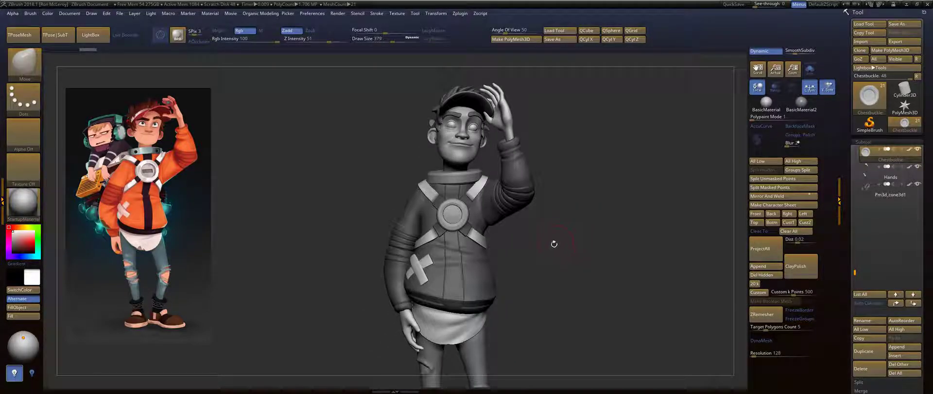
# Examine the boy's whole pose from front, side and raised angles, from shoes to head, against the concept art.
pyautogui.moveTo(554, 244)
pyautogui.mouseDown()
pyautogui.moveTo(534, 231)
pyautogui.moveTo(559, 219)
pyautogui.moveTo(607, 234)
pyautogui.mouseUp()
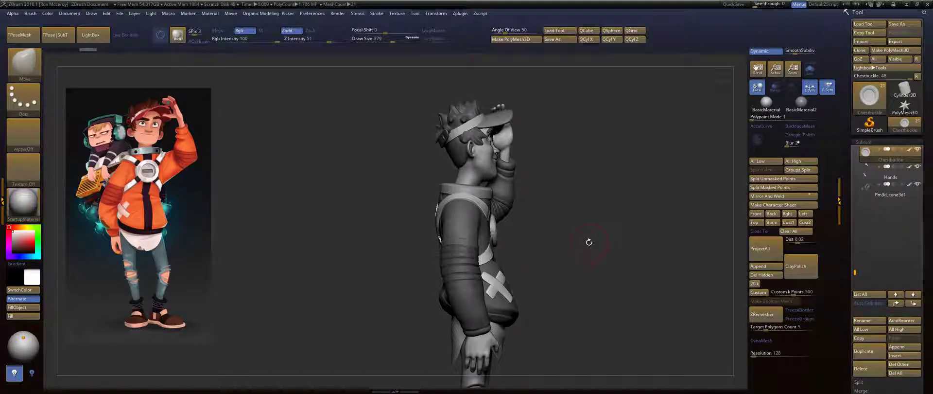
pyautogui.moveTo(581, 245)
pyautogui.mouseDown()
pyautogui.moveTo(558, 246)
pyautogui.moveTo(598, 277)
pyautogui.moveTo(556, 202)
pyautogui.moveTo(584, 221)
pyautogui.moveTo(569, 219)
pyautogui.moveTo(556, 233)
pyautogui.moveTo(564, 272)
pyautogui.mouseUp()
pyautogui.moveTo(560, 387)
pyautogui.keyDown('alt'); pyautogui.mouseDown()
pyautogui.moveTo(570, 196)
pyautogui.moveTo(554, 201)
pyautogui.moveTo(556, 265)
pyautogui.mouseUp(); pyautogui.keyUp('alt')
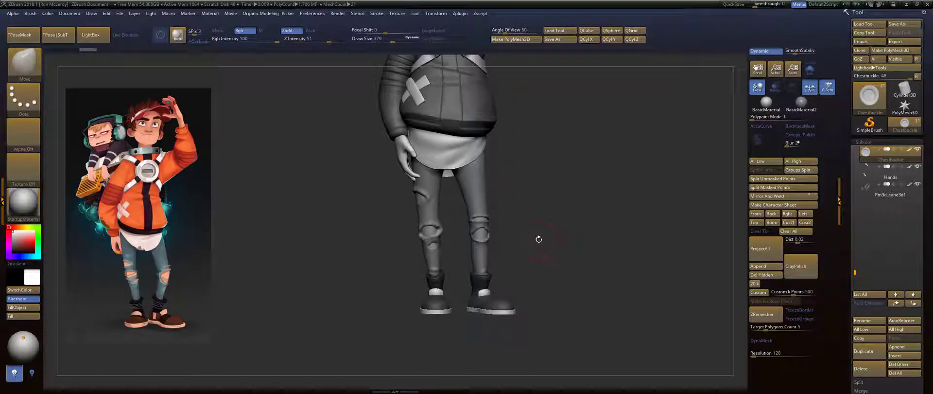
pyautogui.moveTo(538, 240); pyautogui.dragTo(524, 267)
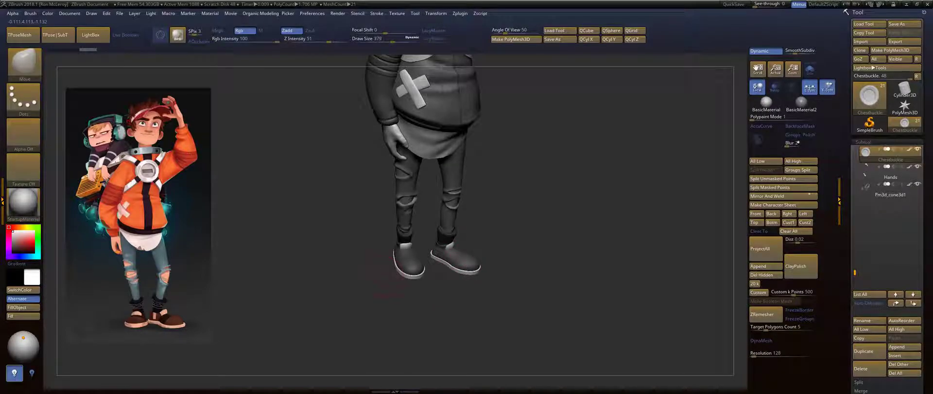
pyautogui.keyDown('alt'); pyautogui.moveTo(523, 209); pyautogui.dragTo(552, 263); pyautogui.keyUp('alt')
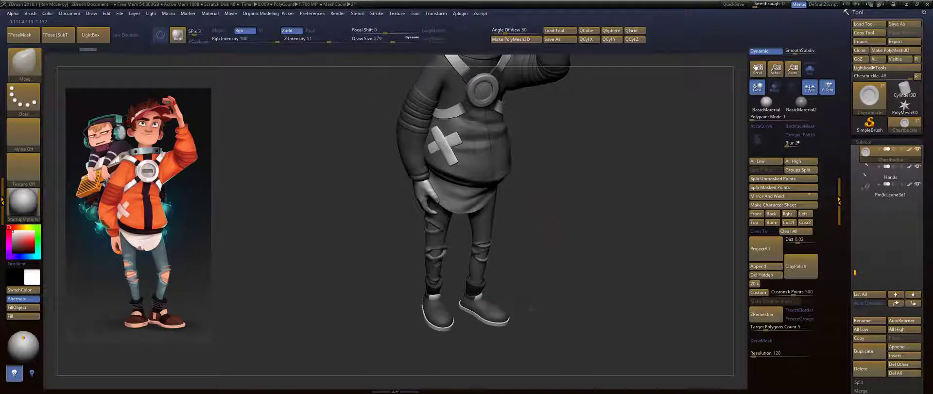
pyautogui.moveTo(557, 215); pyautogui.dragTo(550, 203)
pyautogui.keyDown('alt'); pyautogui.moveTo(599, 251); pyautogui.dragTo(566, 229); pyautogui.keyUp('alt')
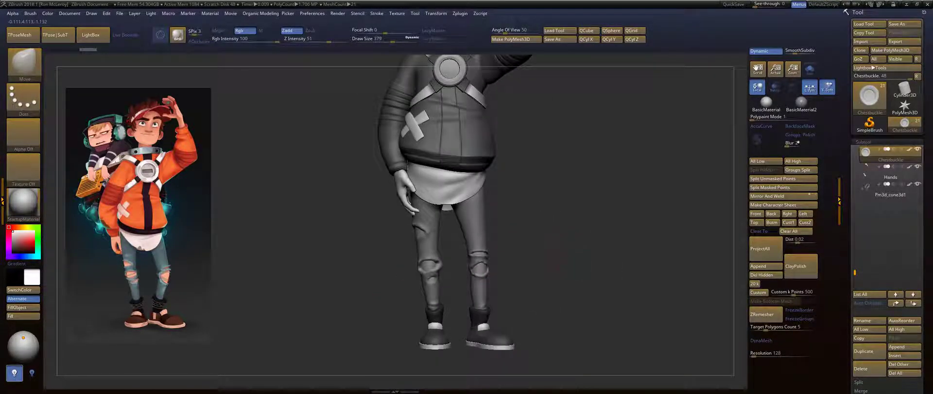
pyautogui.moveTo(564, 291); pyautogui.dragTo(549, 335)
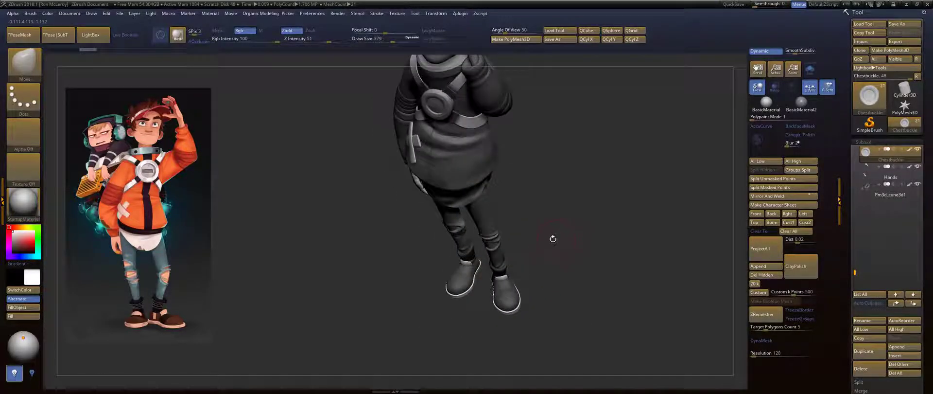
pyautogui.moveTo(552, 237); pyautogui.dragTo(474, 259)
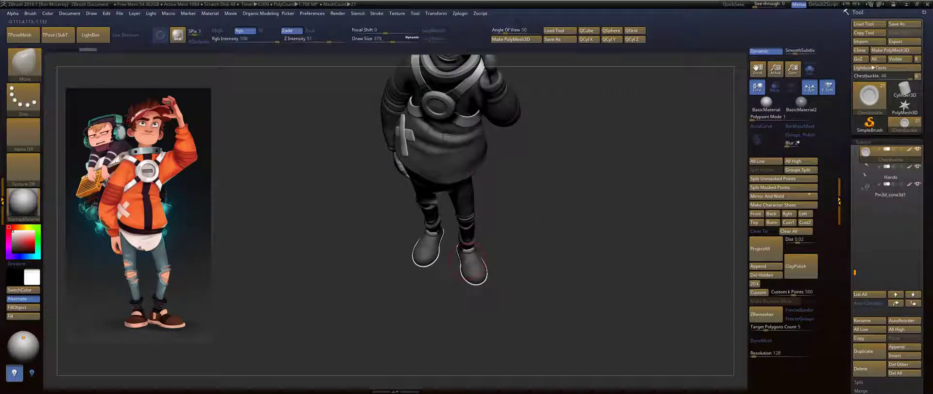
pyautogui.moveTo(559, 272)
pyautogui.keyDown('alt'); pyautogui.mouseDown()
pyautogui.moveTo(573, 239)
pyautogui.moveTo(567, 276)
pyautogui.moveTo(574, 241)
pyautogui.moveTo(609, 243)
pyautogui.moveTo(633, 275)
pyautogui.moveTo(628, 228)
pyautogui.mouseUp(); pyautogui.keyUp('alt')
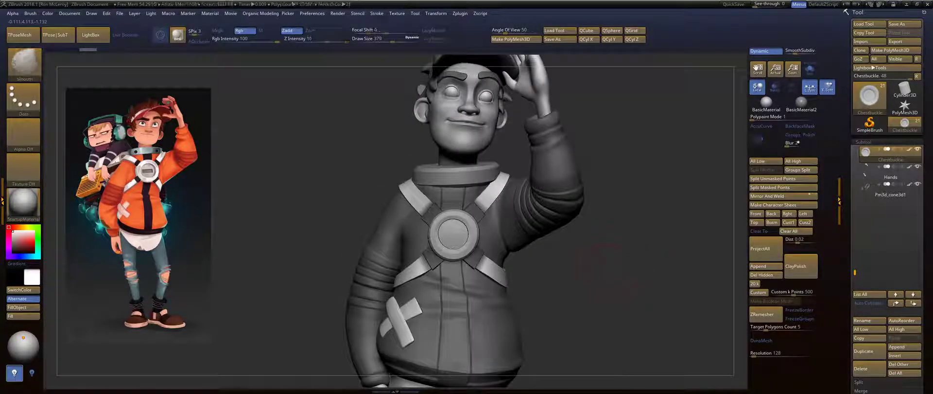
pyautogui.keyDown('alt'); pyautogui.moveTo(601, 286); pyautogui.dragTo(647, 165); pyautogui.keyUp('alt')
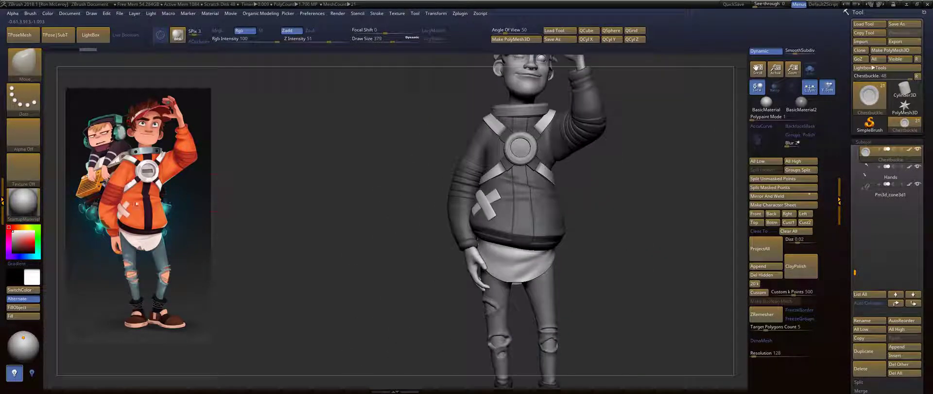
pyautogui.keyDown('alt'); pyautogui.moveTo(635, 207); pyautogui.dragTo(638, 245); pyautogui.keyUp('alt')
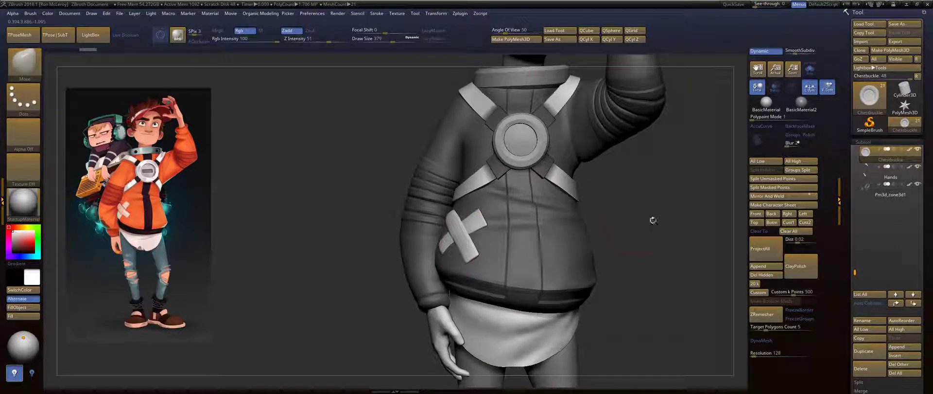
# Select the jacket bandage subtool, reduce the draw size to 299 and activate the Move Topological brush.
pyautogui.moveTo(653, 220)
pyautogui.mouseDown()
pyautogui.moveTo(642, 214)
pyautogui.moveTo(619, 235)
pyautogui.moveTo(632, 267)
pyautogui.moveTo(616, 275)
pyautogui.moveTo(645, 230)
pyautogui.moveTo(550, 299)
pyautogui.mouseUp()
pyautogui.keyDown('alt'); pyautogui.click(553, 299); pyautogui.keyUp('alt')
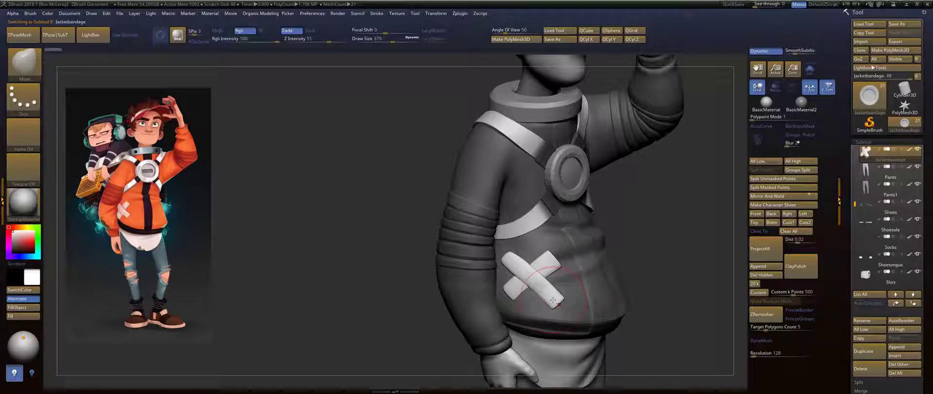
pyautogui.moveTo(793, 52); pyautogui.dragTo(791, 55)
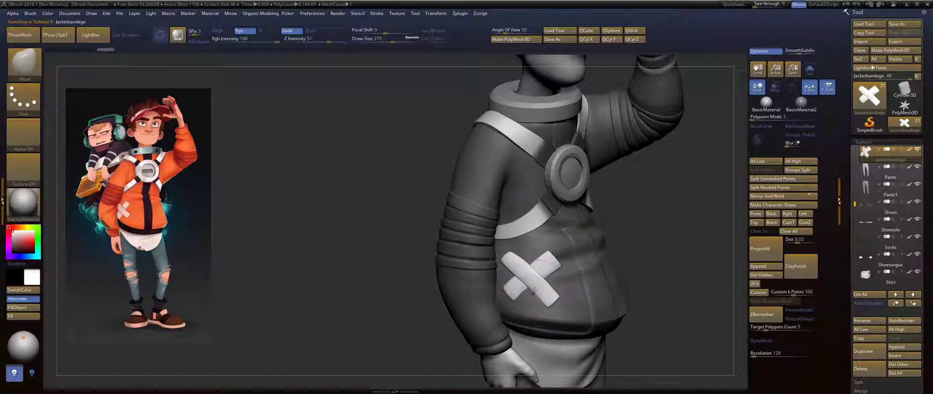
pyautogui.press('s')
pyautogui.moveTo(510, 252); pyautogui.dragTo(506, 251)
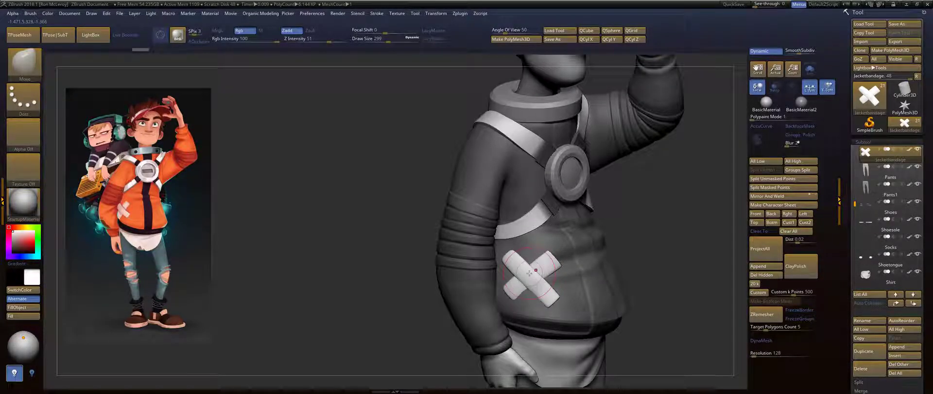
pyautogui.press('b')
pyautogui.press('m')
pyautogui.press('t')
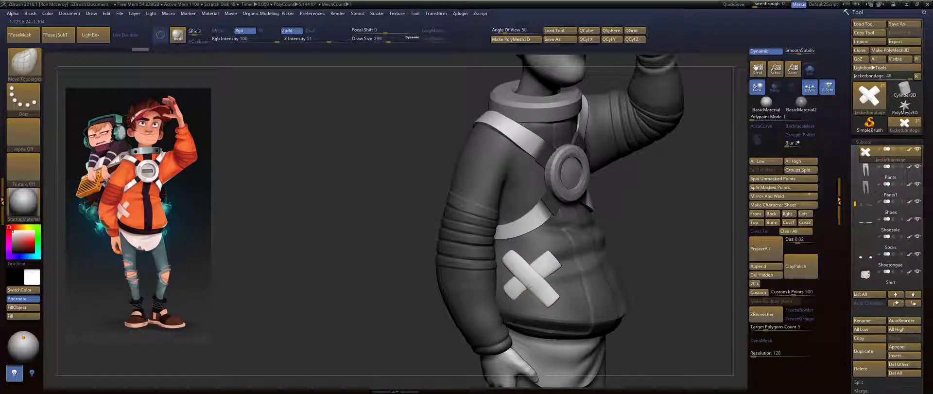
# Nudge the crossed bandage strips against the jacket's side with the Move Topological brush.
pyautogui.moveTo(652, 225); pyautogui.dragTo(574, 268)
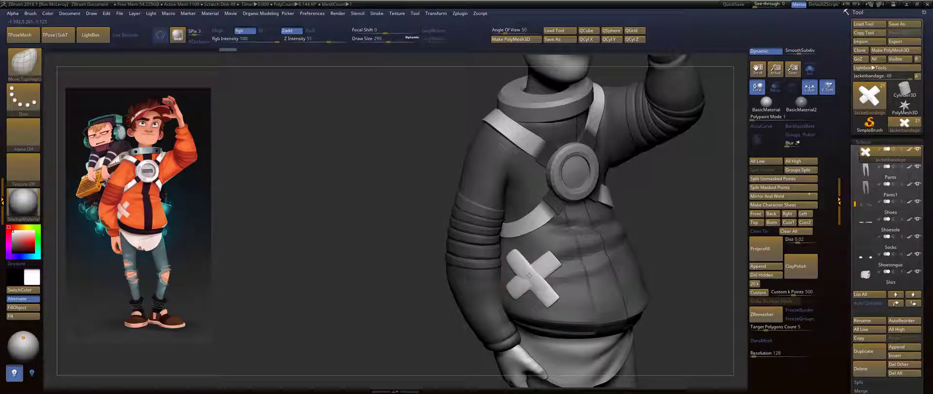
pyautogui.moveTo(654, 228); pyautogui.dragTo(702, 202)
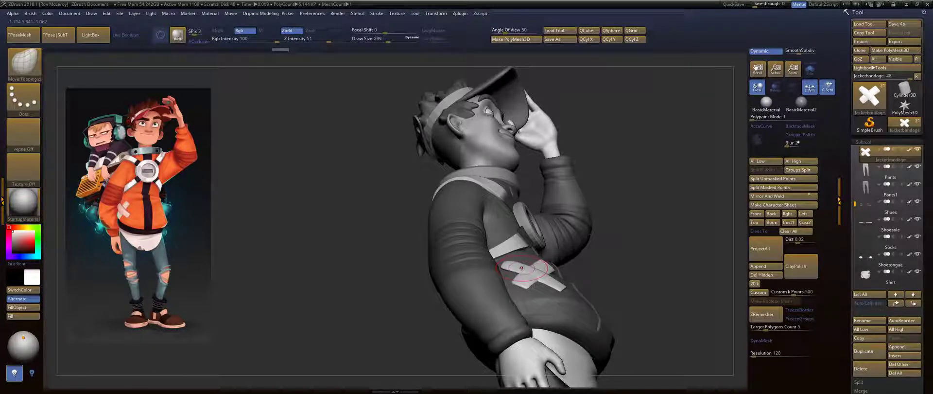
pyautogui.moveTo(522, 268); pyautogui.dragTo(532, 275)
pyautogui.moveTo(698, 267)
pyautogui.mouseDown()
pyautogui.moveTo(618, 261)
pyautogui.moveTo(693, 266)
pyautogui.mouseUp()
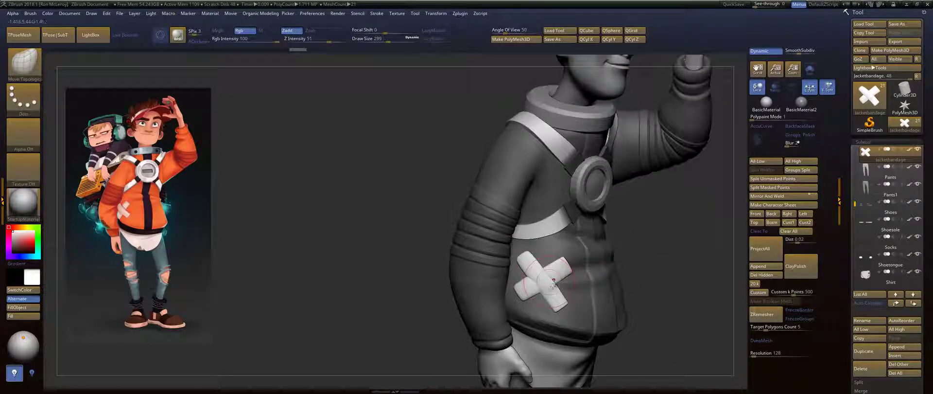
# Isolate one bandage strip, redisplay both, and invert the mask so only the crossing strip is masked.
pyautogui.keyDown('ctrl'); pyautogui.keyDown('shift'); pyautogui.click(562, 308); pyautogui.keyUp('shift'); pyautogui.keyUp('ctrl')
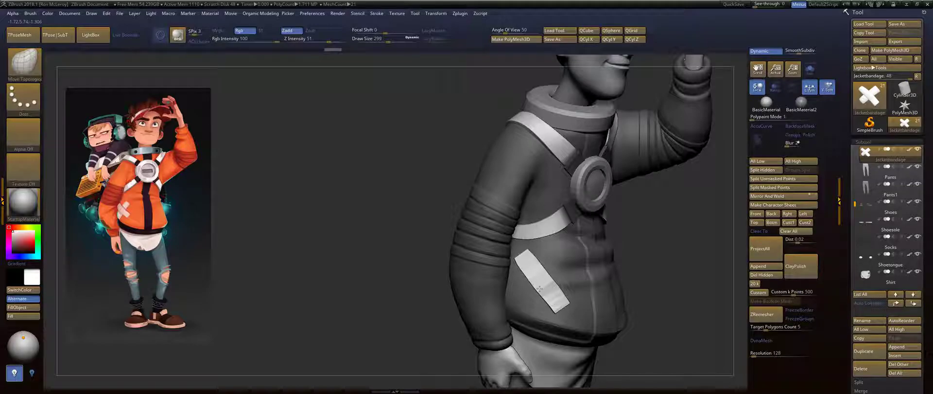
pyautogui.keyDown('ctrl'); pyautogui.keyDown('shift'); pyautogui.click(650, 249); pyautogui.keyUp('shift'); pyautogui.keyUp('ctrl')
pyautogui.moveTo(658, 255); pyautogui.dragTo(680, 237)
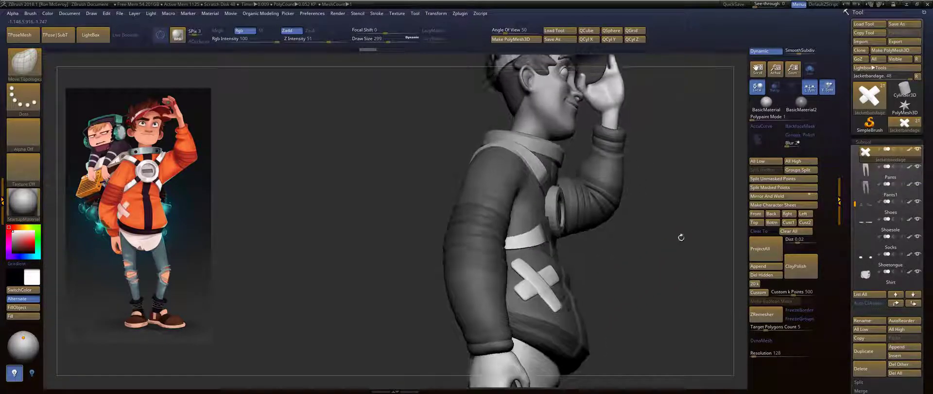
pyautogui.hotkey('ctrl', 'z')
pyautogui.keyDown('ctrl'); pyautogui.click(651, 262); pyautogui.keyUp('ctrl')
pyautogui.keyDown('ctrl'); pyautogui.keyDown('shift'); pyautogui.click(652, 262); pyautogui.keyUp('shift'); pyautogui.keyUp('ctrl')
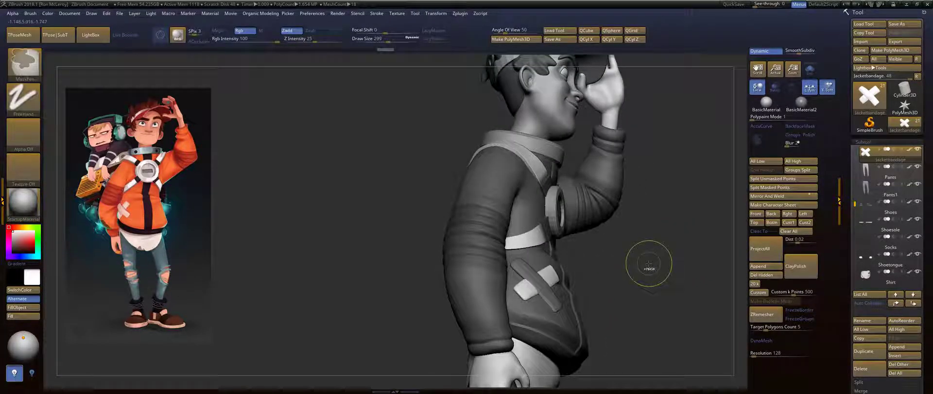
pyautogui.keyDown('ctrl'); pyautogui.click(649, 264); pyautogui.keyUp('ctrl')
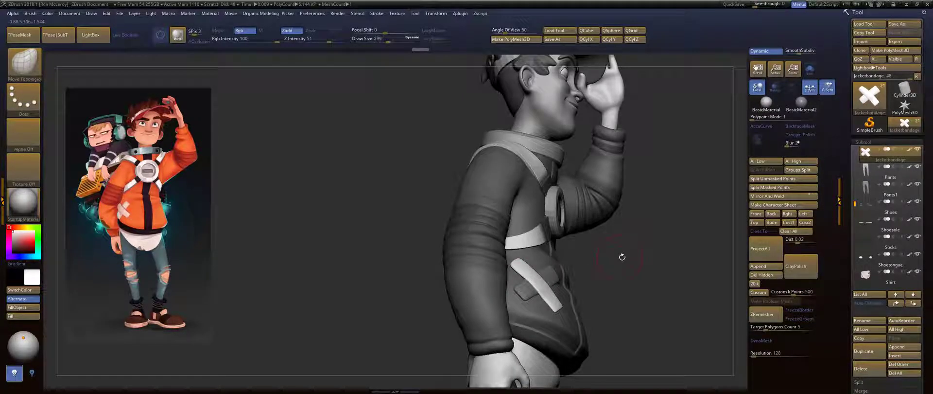
# Crease the bandage's polygroup borders and clear the mask from the strips.
pyautogui.press('space')
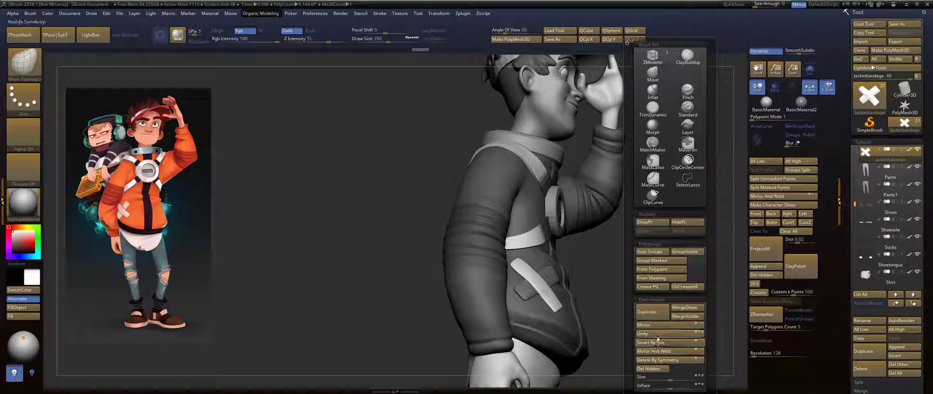
pyautogui.click(652, 287)
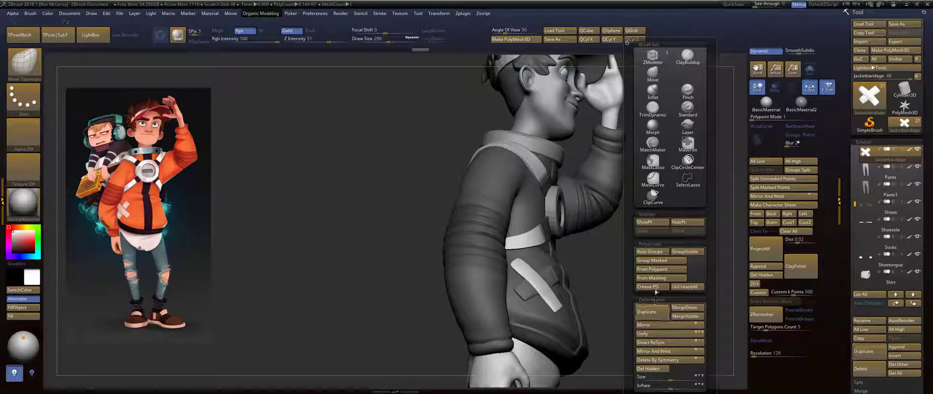
pyautogui.keyDown('ctrl'); pyautogui.moveTo(631, 275); pyautogui.dragTo(543, 301); pyautogui.keyUp('ctrl')
# Regroup the bandage's polygons with Groups By Normals and crease the new polygroup borders.
pyautogui.press('space')
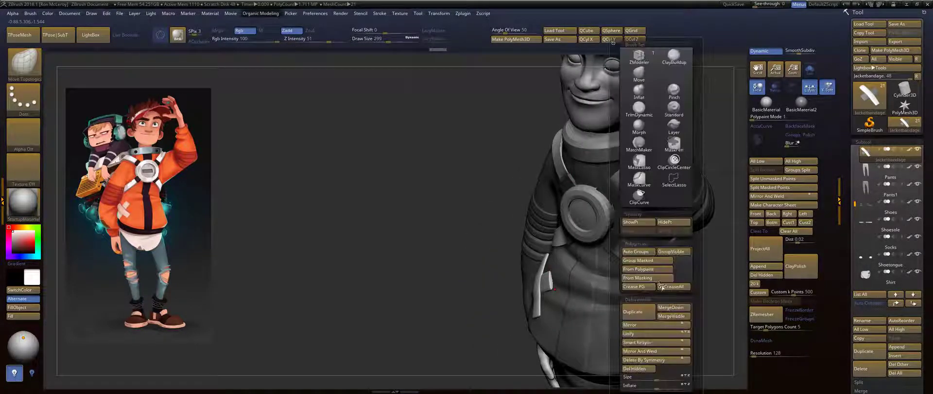
pyautogui.click(863, 142)
pyautogui.press('m')
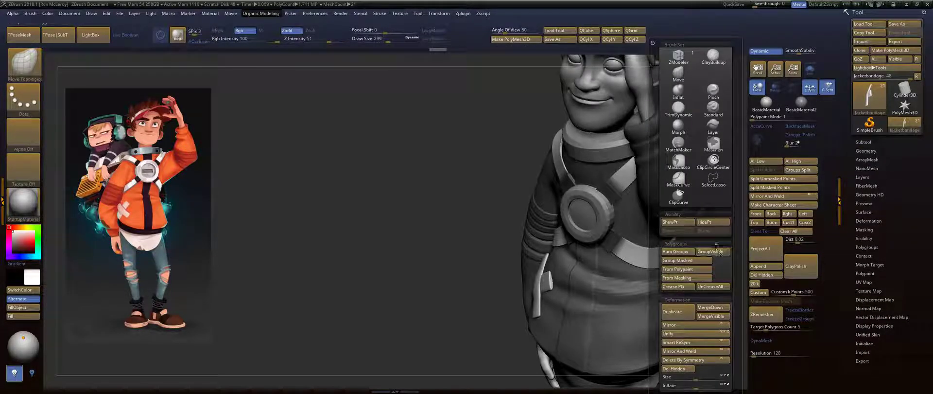
pyautogui.click(693, 270)
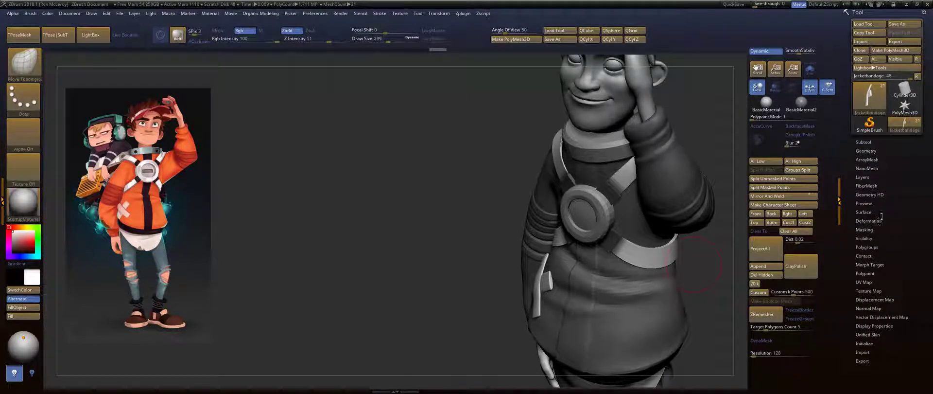
pyautogui.click(872, 247)
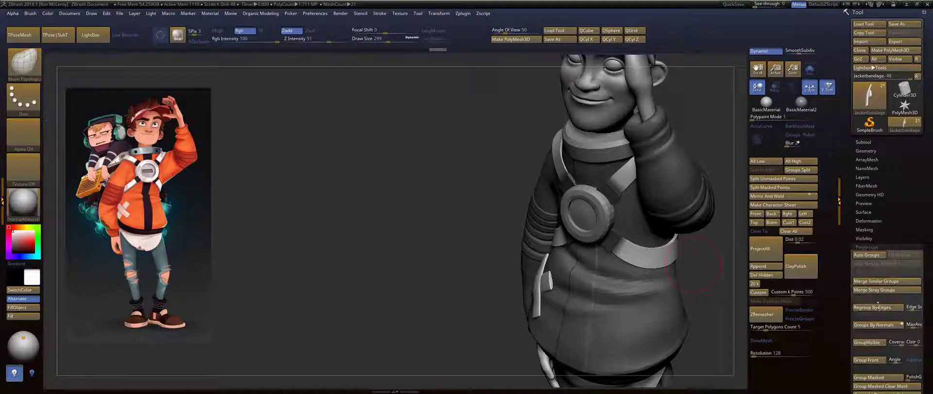
pyautogui.click(864, 327)
pyautogui.press('o')
pyautogui.click(622, 287)
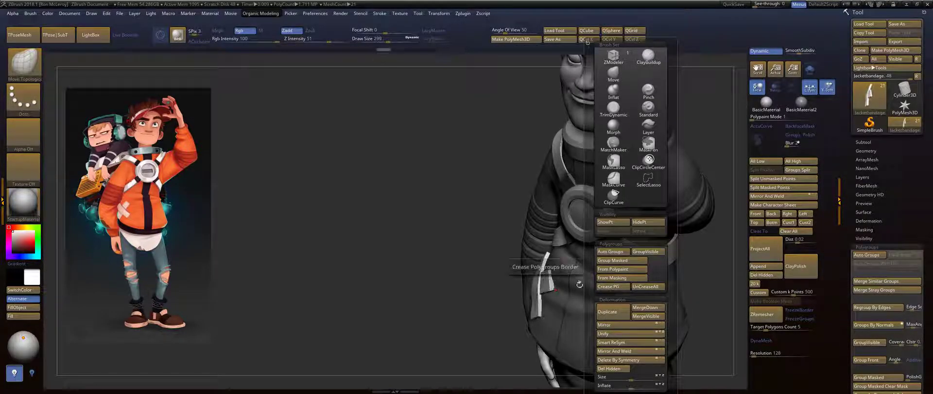
# Adjust the front-facing end of the short bandage strip in profile with the Move Topological brush.
pyautogui.moveTo(453, 299); pyautogui.dragTo(617, 258)
pyautogui.press('shift')
pyautogui.moveTo(557, 266)
pyautogui.keyDown('ctrl'); pyautogui.mouseDown(button='right')
pyautogui.moveTo(584, 295)
pyautogui.moveTo(559, 301)
pyautogui.mouseUp(button='right'); pyautogui.keyUp('ctrl')
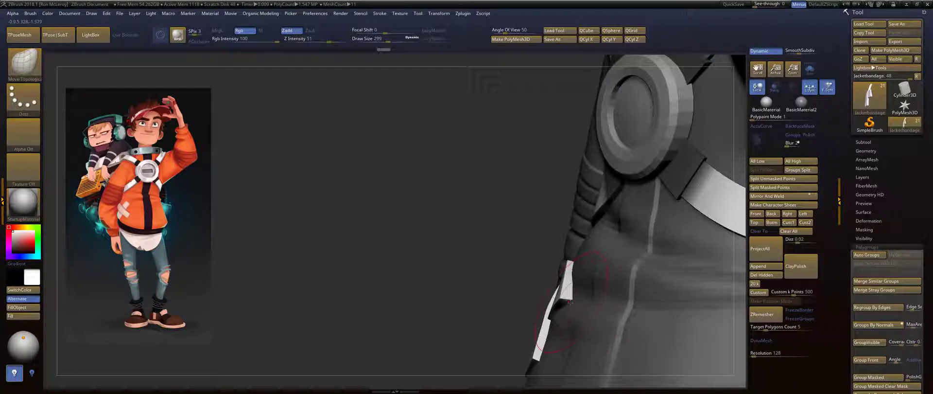
pyautogui.moveTo(570, 303); pyautogui.dragTo(577, 302)
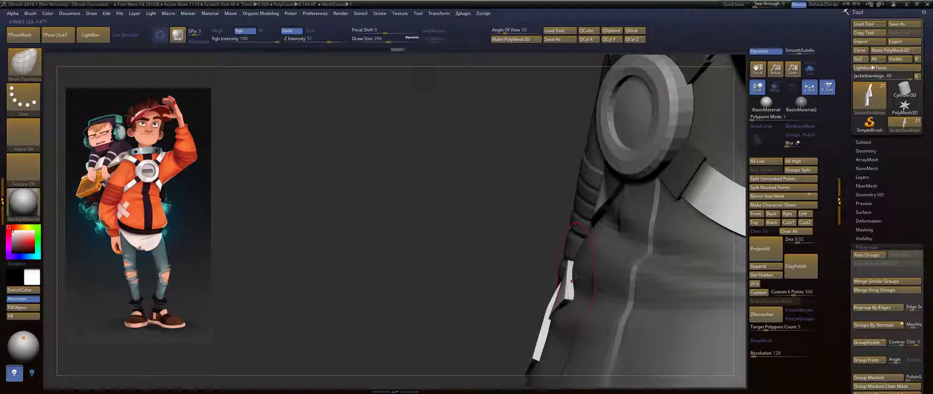
pyautogui.moveTo(547, 286); pyautogui.dragTo(570, 273, button='right')
# Refine the corners and ends of both bandage strips so they follow the jacket's surface, using the Move Topological brush.
pyautogui.moveTo(569, 273); pyautogui.dragTo(537, 275)
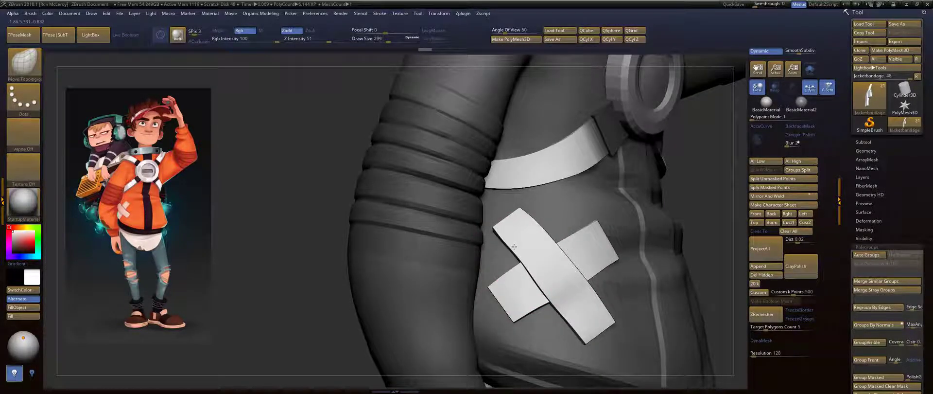
pyautogui.moveTo(540, 225); pyautogui.dragTo(515, 211)
pyautogui.moveTo(540, 272)
pyautogui.mouseDown(button='right')
pyautogui.moveTo(564, 285)
pyautogui.moveTo(558, 296)
pyautogui.mouseUp(button='right')
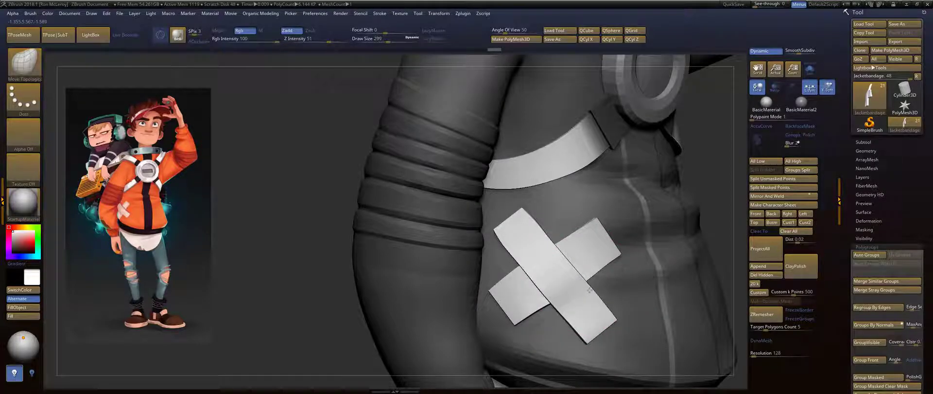
pyautogui.moveTo(587, 332); pyautogui.dragTo(586, 332)
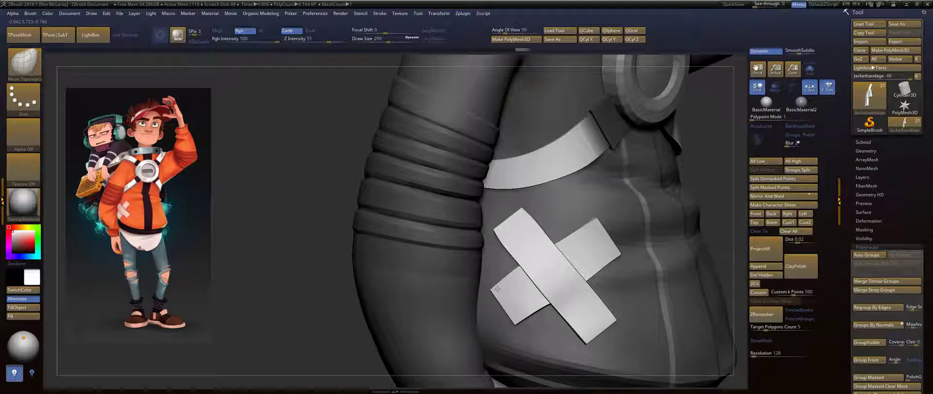
pyautogui.moveTo(498, 288); pyautogui.dragTo(499, 288)
pyautogui.moveTo(719, 104); pyautogui.dragTo(416, 88)
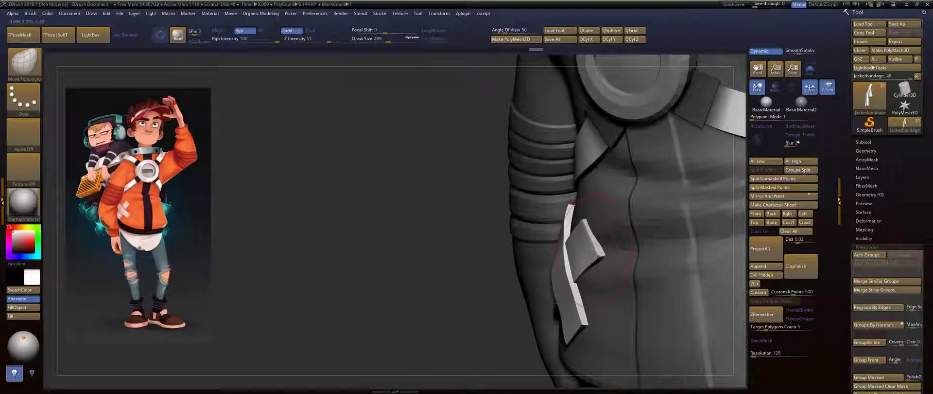
pyautogui.moveTo(594, 253); pyautogui.dragTo(600, 252)
pyautogui.moveTo(413, 194); pyautogui.dragTo(688, 213)
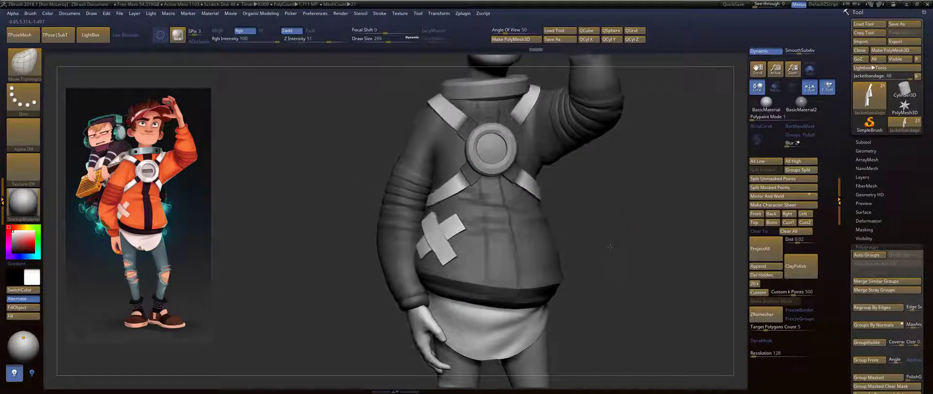
# Reduce the brush size to 187 and fit the crossed bandage strips closer to the jacket in profile with the Move Topological brush.
pyautogui.keyDown('alt'); pyautogui.moveTo(610, 246); pyautogui.dragTo(635, 328); pyautogui.keyUp('alt')
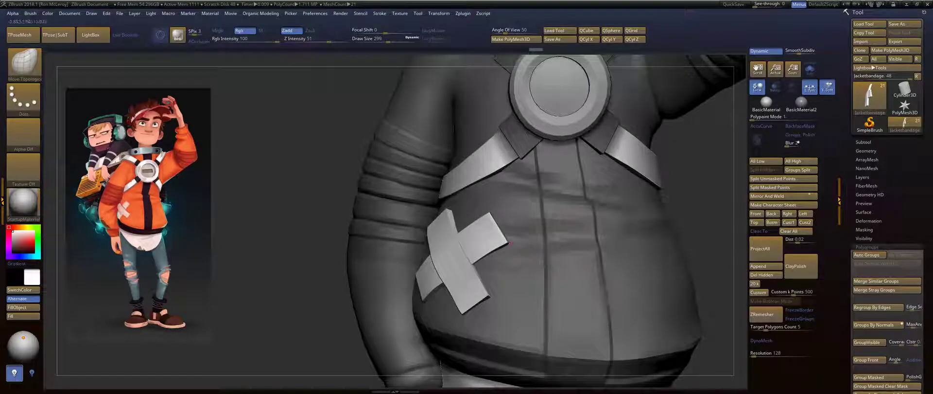
pyautogui.moveTo(510, 243)
pyautogui.mouseDown(button='right')
pyautogui.moveTo(460, 241)
pyautogui.moveTo(530, 212)
pyautogui.moveTo(467, 225)
pyautogui.mouseUp(button='right')
pyautogui.press('s')
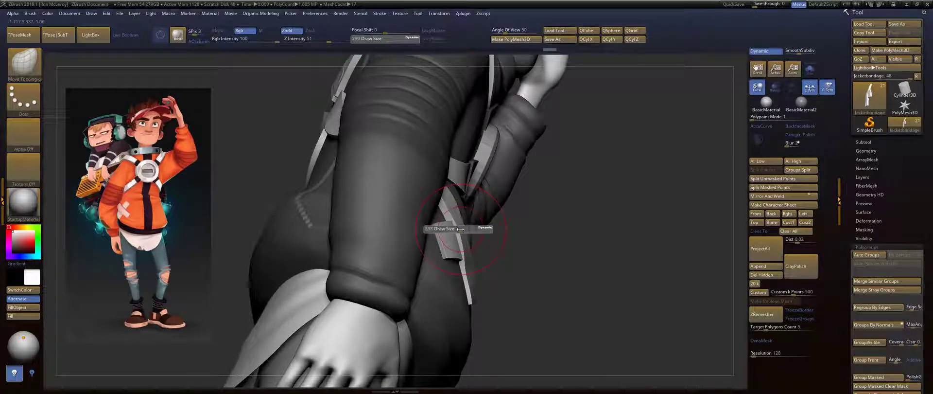
pyautogui.moveTo(457, 229); pyautogui.dragTo(453, 221)
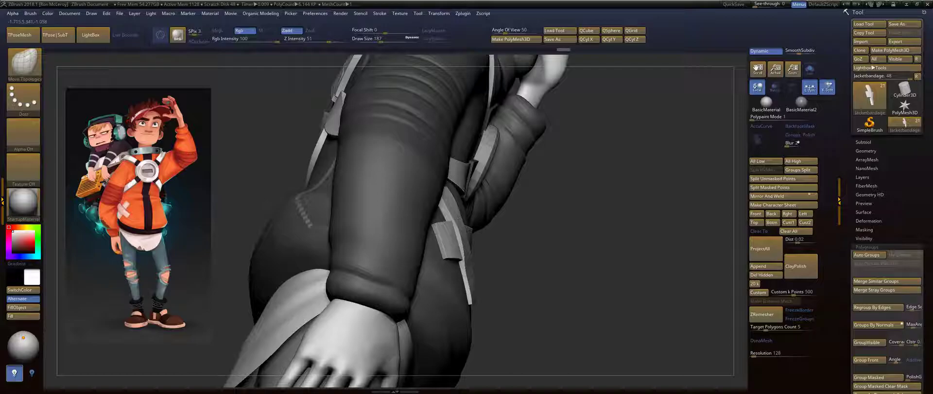
pyautogui.moveTo(457, 217); pyautogui.dragTo(460, 218)
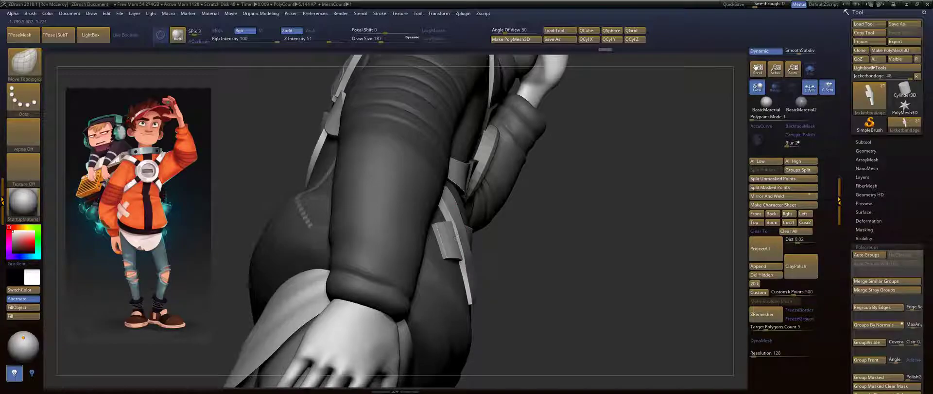
pyautogui.moveTo(554, 236); pyautogui.dragTo(496, 239)
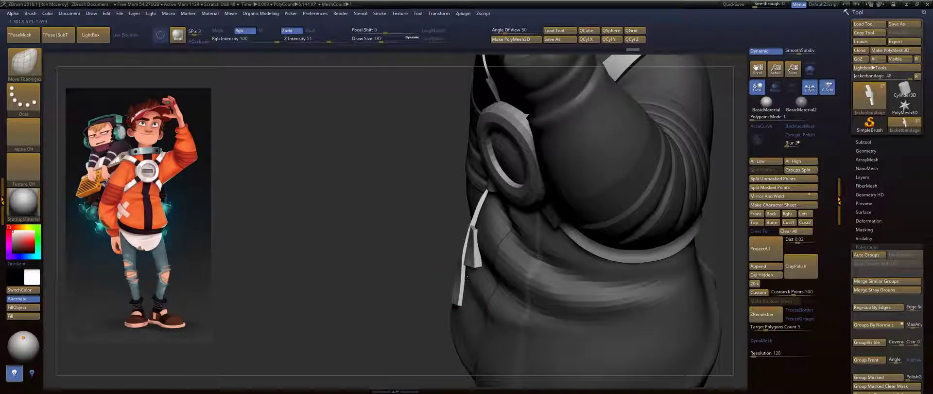
pyautogui.moveTo(406, 283); pyautogui.dragTo(464, 294)
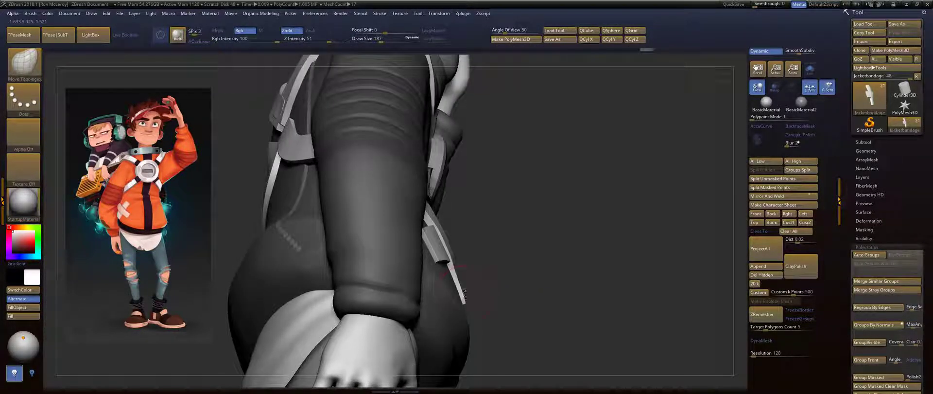
pyautogui.moveTo(515, 231)
pyautogui.mouseDown()
pyautogui.moveTo(478, 168)
pyautogui.moveTo(475, 182)
pyautogui.mouseUp()
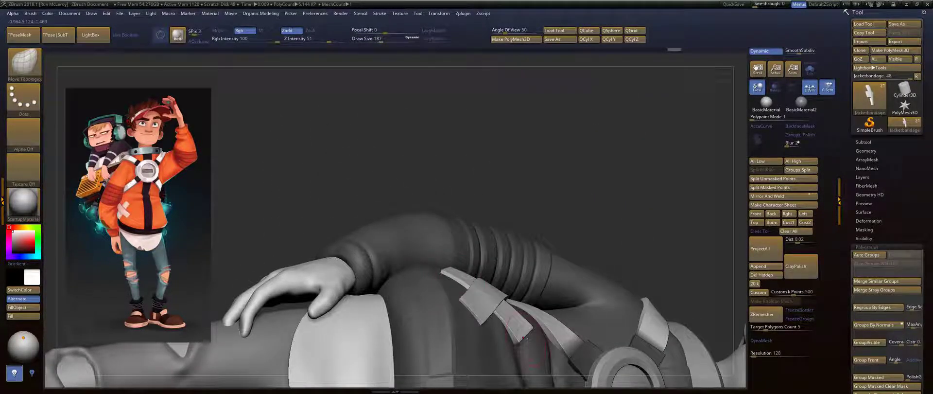
# Reshape the crossed bandage strips with the Move Topological brush so they follow the curve of the jacket.
pyautogui.moveTo(513, 343); pyautogui.dragTo(546, 249)
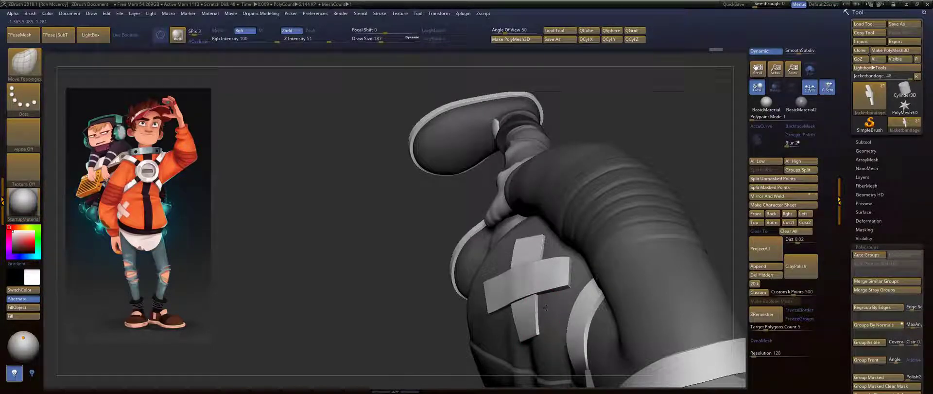
pyautogui.moveTo(395, 343); pyautogui.dragTo(348, 3)
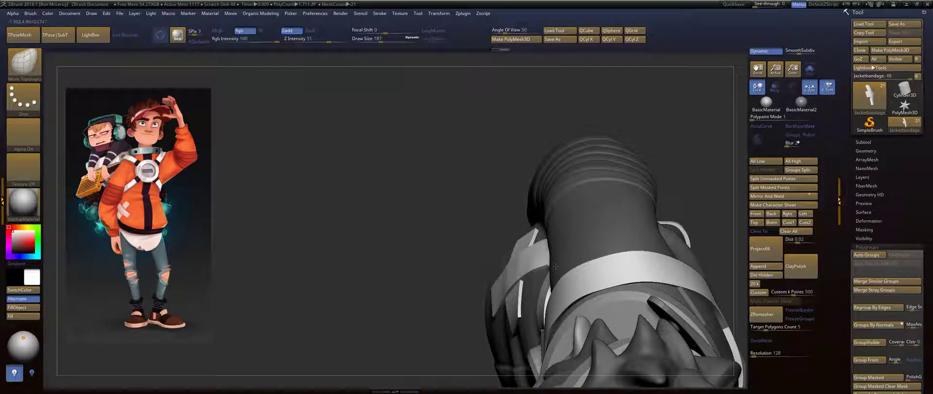
pyautogui.moveTo(555, 267); pyautogui.dragTo(717, 185, button='right')
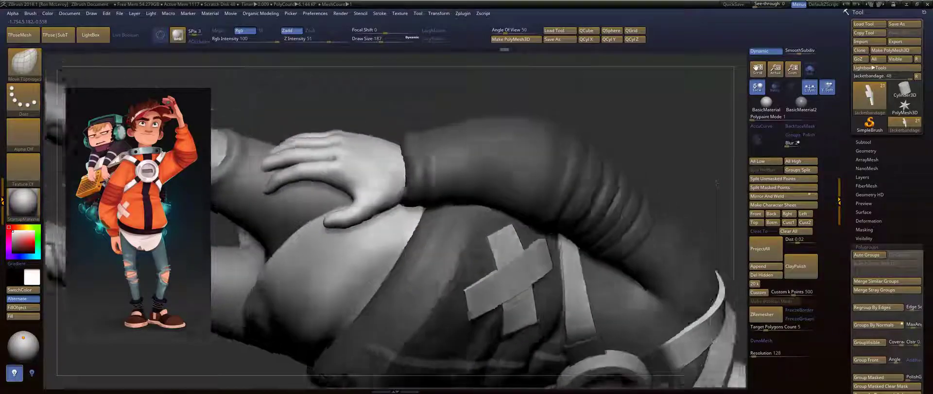
pyautogui.moveTo(717, 183); pyautogui.dragTo(547, 248)
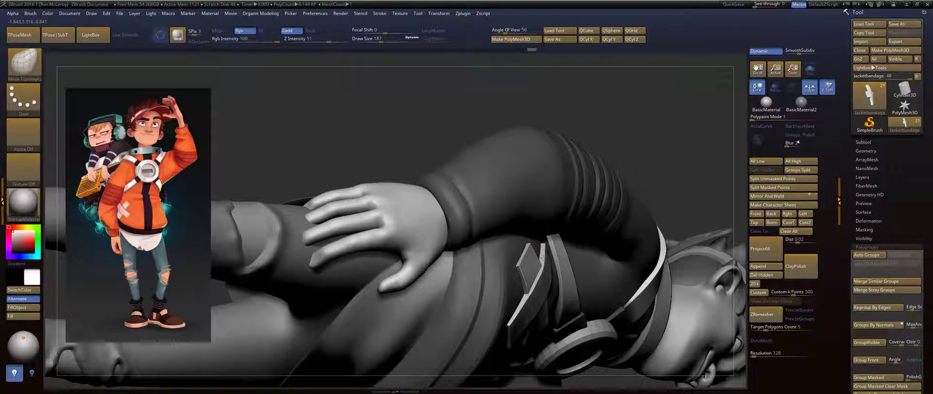
pyautogui.moveTo(542, 258); pyautogui.dragTo(543, 257)
pyautogui.moveTo(564, 243)
pyautogui.mouseDown()
pyautogui.moveTo(585, 141)
pyautogui.moveTo(564, 146)
pyautogui.mouseUp()
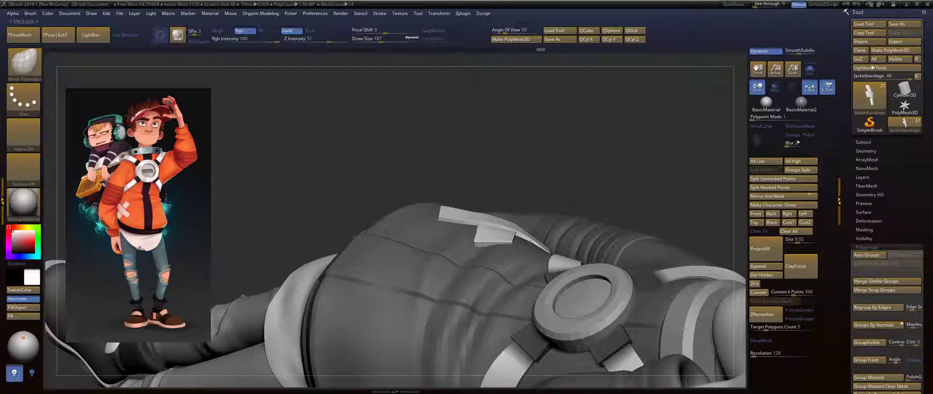
pyautogui.moveTo(539, 241)
pyautogui.mouseDown()
pyautogui.moveTo(542, 258)
pyautogui.moveTo(531, 243)
pyautogui.mouseUp()
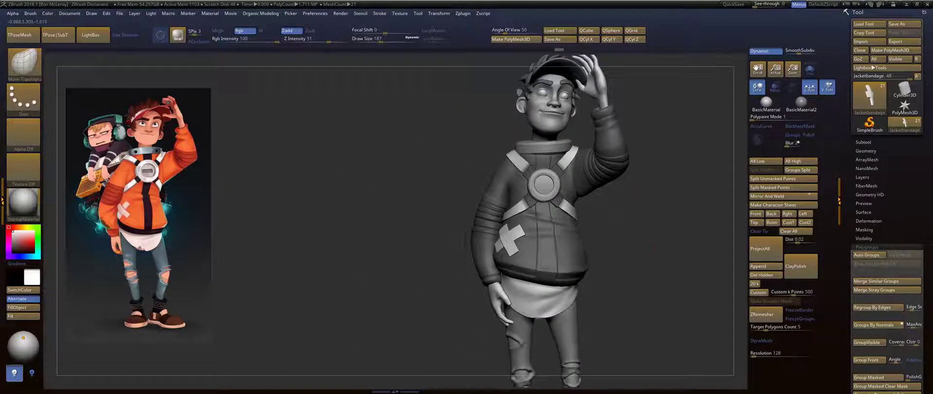
# Select the jacket subtool and smooth the raised arm's sleeve just below the cuff.
pyautogui.keyDown('alt'); pyautogui.moveTo(675, 166); pyautogui.dragTo(636, 231); pyautogui.keyUp('alt')
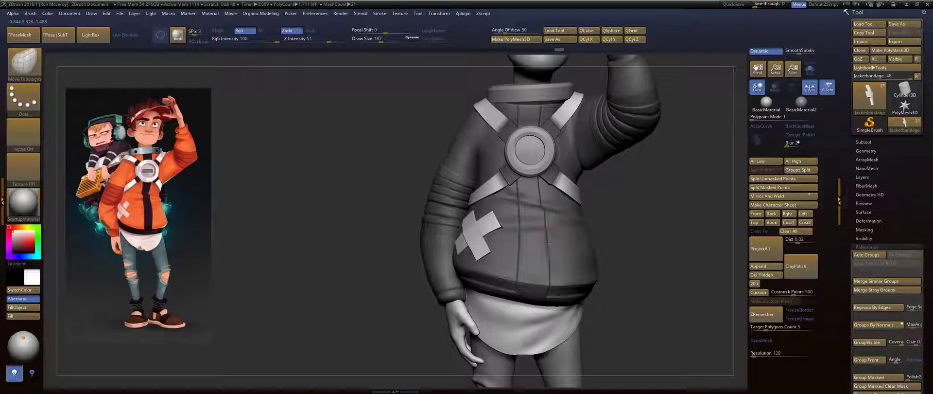
pyautogui.keyDown('alt'); pyautogui.moveTo(637, 180); pyautogui.dragTo(612, 272); pyautogui.keyUp('alt')
pyautogui.keyDown('alt'); pyautogui.click(604, 198); pyautogui.keyUp('alt')
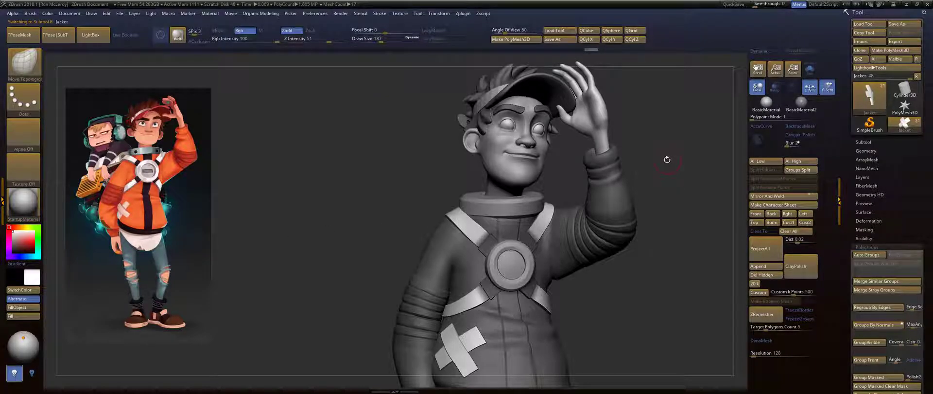
pyautogui.keyDown('alt'); pyautogui.moveTo(667, 159); pyautogui.dragTo(510, 235); pyautogui.keyUp('alt')
pyautogui.press('shift')
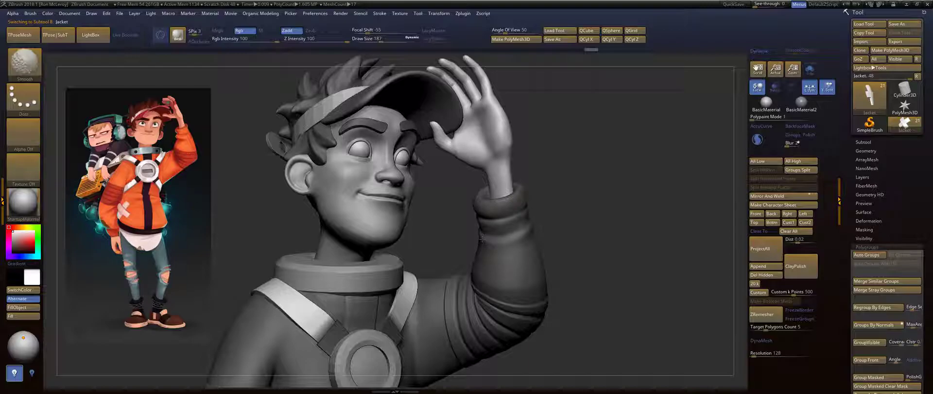
pyautogui.moveTo(695, 197); pyautogui.dragTo(551, 215)
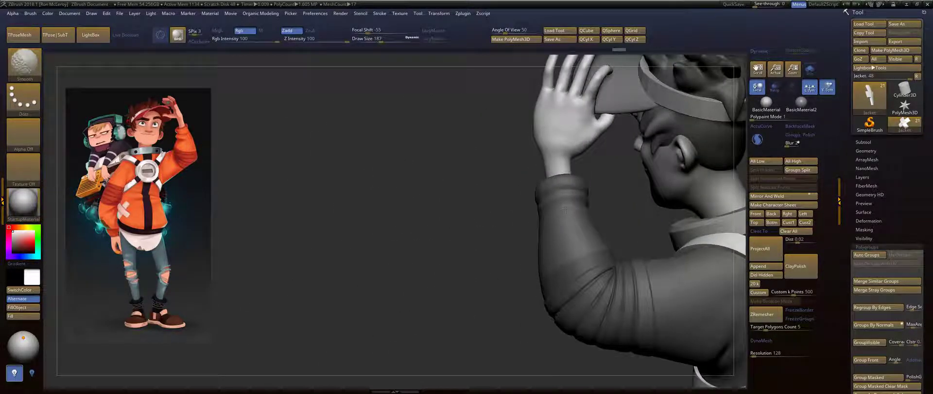
pyautogui.moveTo(608, 205)
pyautogui.mouseDown()
pyautogui.moveTo(618, 201)
pyautogui.moveTo(520, 220)
pyautogui.mouseUp()
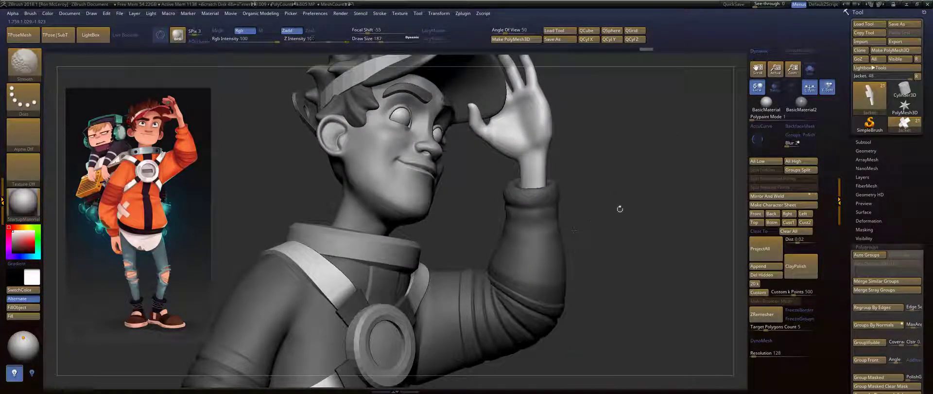
# Build up a soft fold around the raised forearm's sleeve below the cuff with the FormSoft brush.
pyautogui.press('b')
pyautogui.press('f')
pyautogui.press('s')
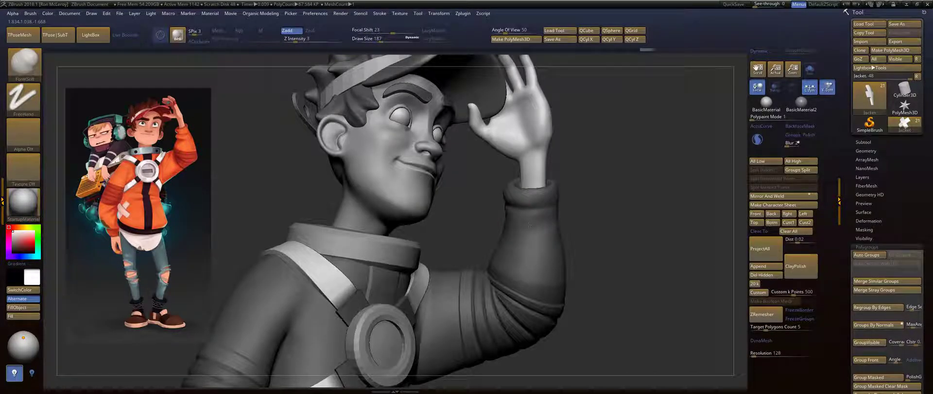
pyautogui.moveTo(526, 226); pyautogui.dragTo(508, 214)
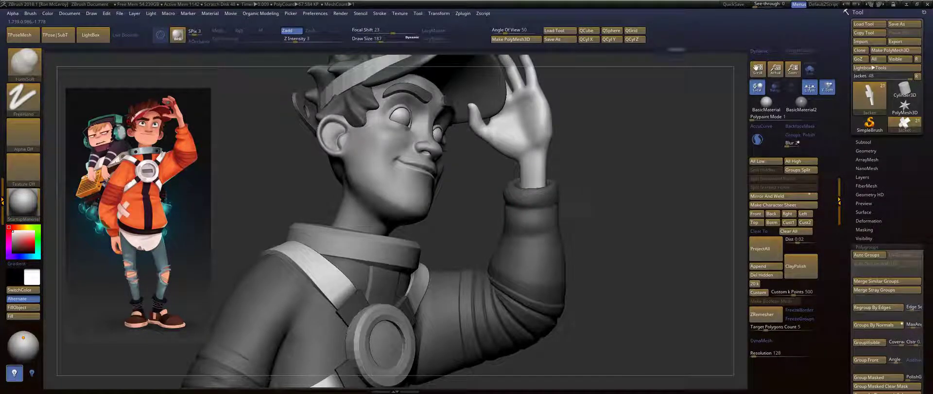
pyautogui.moveTo(605, 209); pyautogui.dragTo(539, 202)
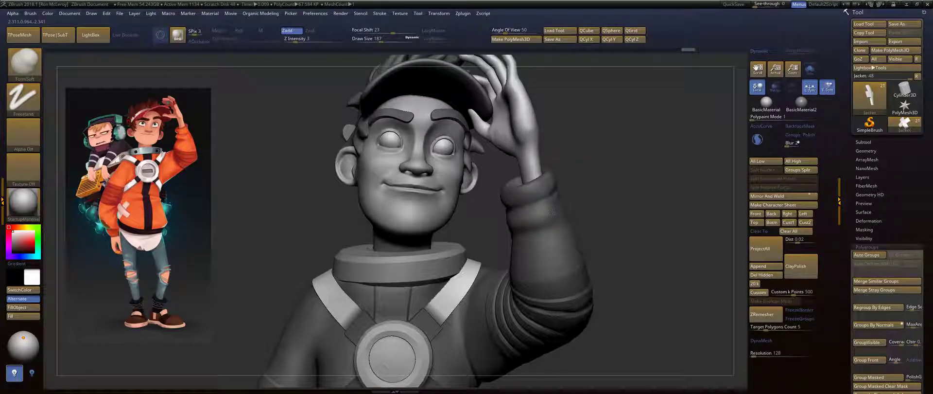
pyautogui.moveTo(552, 212); pyautogui.dragTo(558, 209)
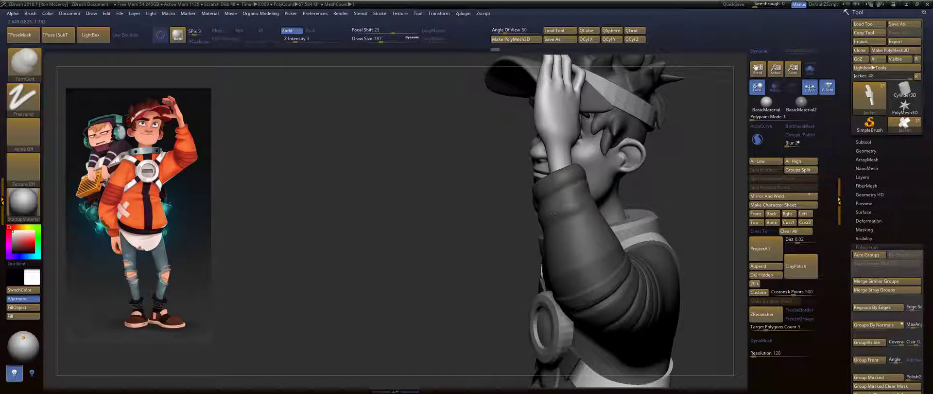
pyautogui.press('shift')
pyautogui.moveTo(590, 198); pyautogui.dragTo(545, 200)
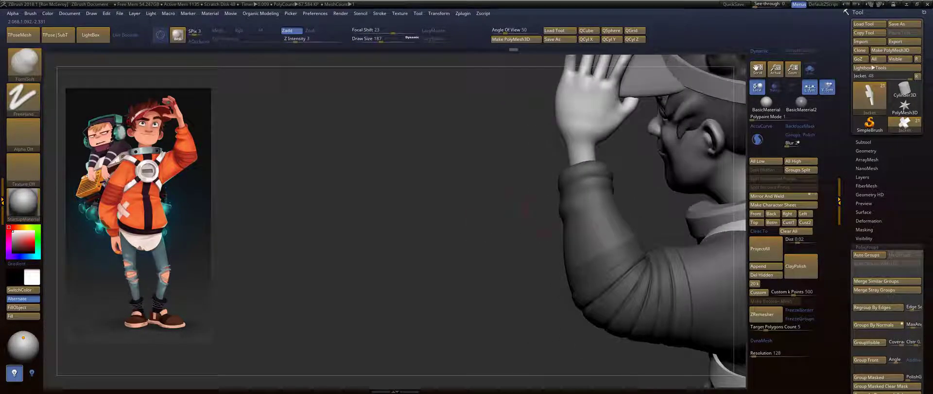
# Smooth the new folds on the outer side of the raised forearm's sleeve.
pyautogui.press('shift')
pyautogui.press('shift')
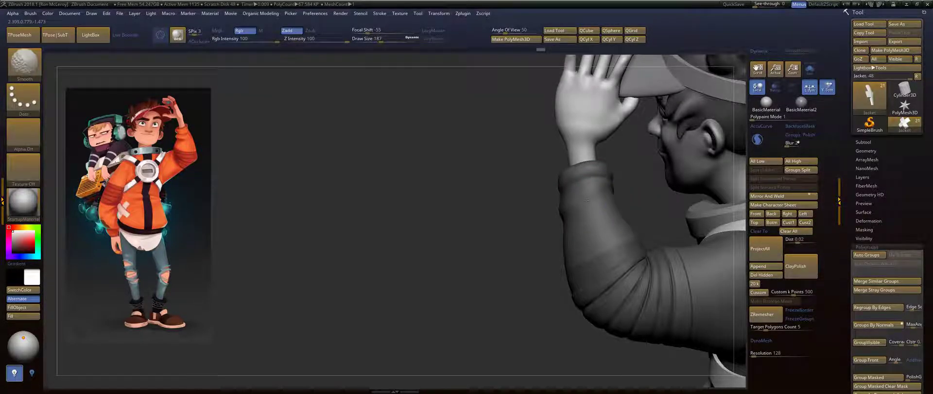
pyautogui.moveTo(562, 210); pyautogui.dragTo(595, 196)
pyautogui.press('shift')
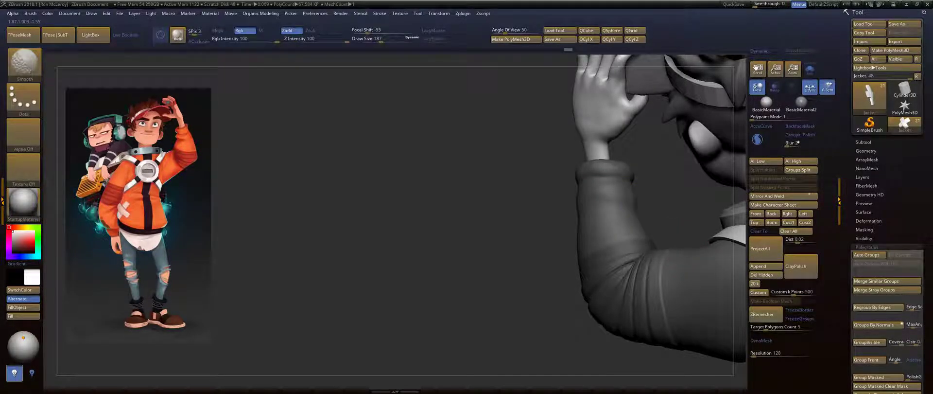
pyautogui.moveTo(559, 211)
pyautogui.mouseDown()
pyautogui.moveTo(700, 173)
pyautogui.moveTo(686, 185)
pyautogui.mouseUp()
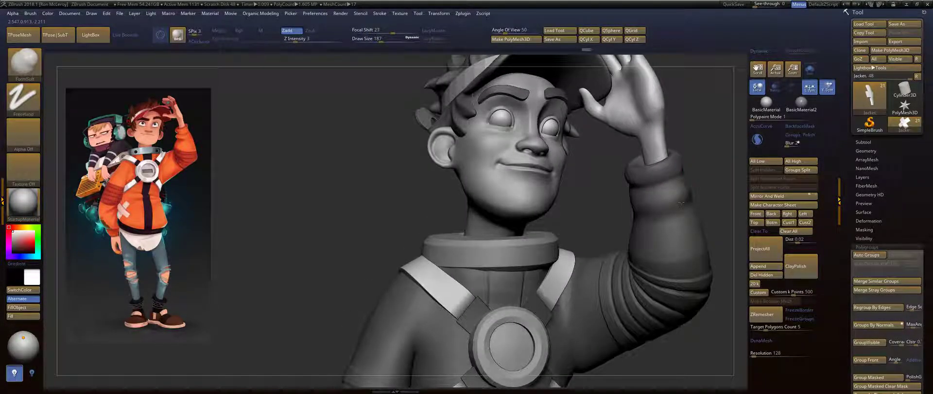
pyautogui.moveTo(681, 204)
pyautogui.keyDown('shift'); pyautogui.mouseDown()
pyautogui.moveTo(654, 209)
pyautogui.moveTo(692, 183)
pyautogui.moveTo(707, 202)
pyautogui.moveTo(678, 188)
pyautogui.moveTo(699, 214)
pyautogui.moveTo(676, 219)
pyautogui.mouseUp(); pyautogui.keyUp('shift')
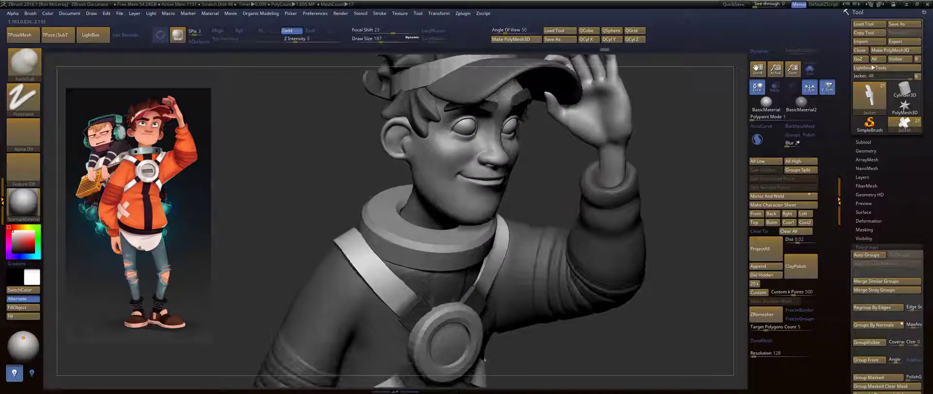
pyautogui.press('shift')
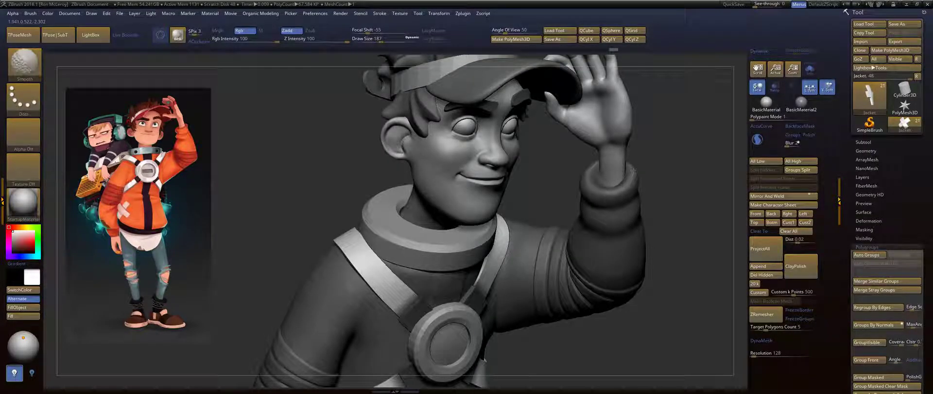
# Extend the soft folds around the inner and back sides of the raised forearm's sleeve and smooth their transitions.
pyautogui.moveTo(669, 164); pyautogui.dragTo(632, 146)
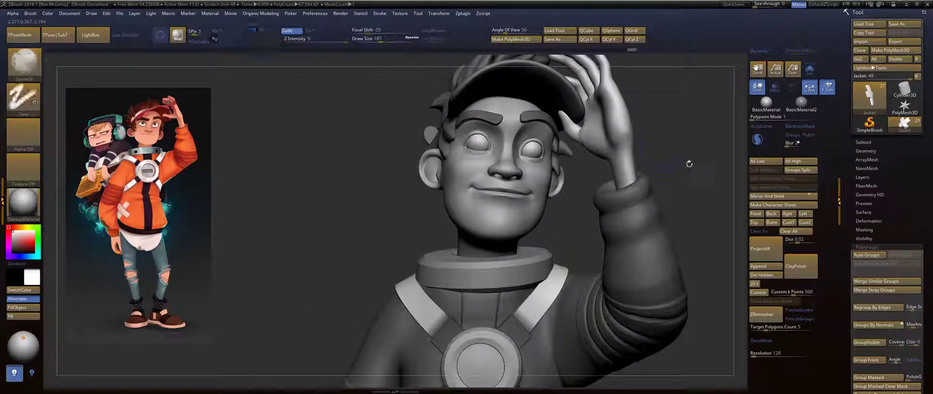
pyautogui.moveTo(689, 162)
pyautogui.keyDown('alt'); pyautogui.mouseDown()
pyautogui.moveTo(642, 155)
pyautogui.moveTo(645, 173)
pyautogui.moveTo(668, 168)
pyautogui.mouseUp(); pyautogui.keyUp('alt')
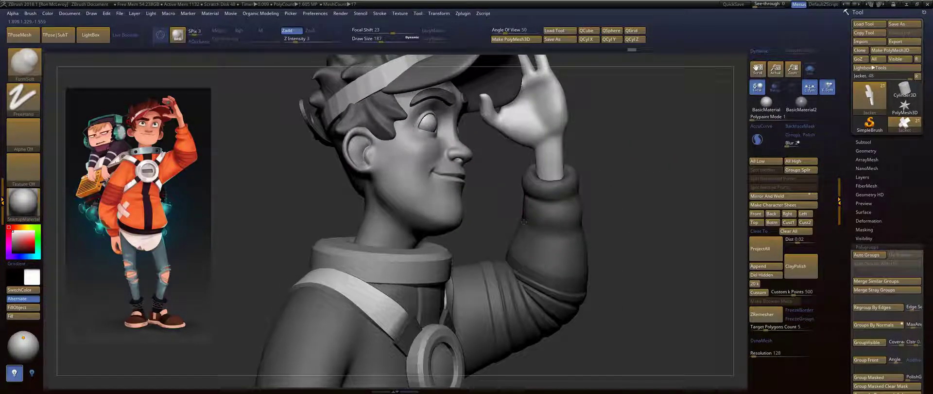
pyautogui.moveTo(628, 189); pyautogui.dragTo(548, 190)
pyautogui.press('shift')
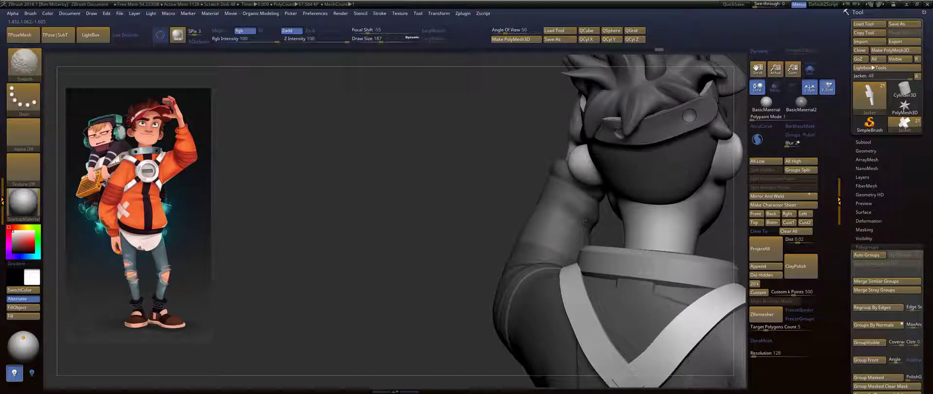
pyautogui.moveTo(508, 206)
pyautogui.mouseDown()
pyautogui.moveTo(637, 206)
pyautogui.moveTo(635, 190)
pyautogui.moveTo(517, 214)
pyautogui.mouseUp()
pyautogui.press('shift')
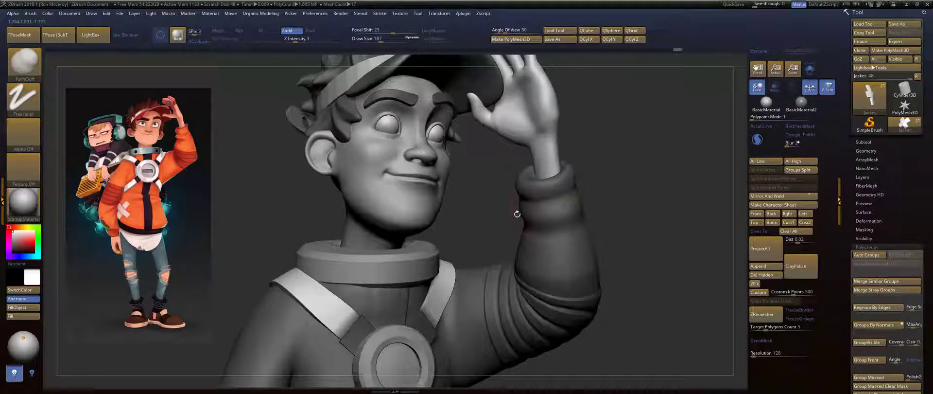
pyautogui.moveTo(625, 178)
pyautogui.mouseDown()
pyautogui.moveTo(590, 183)
pyautogui.moveTo(620, 179)
pyautogui.mouseUp()
pyautogui.press('shift')
# Carve crease lines between the folds below the raised arm's cuff with the DamStandard brush.
pyautogui.press('b')
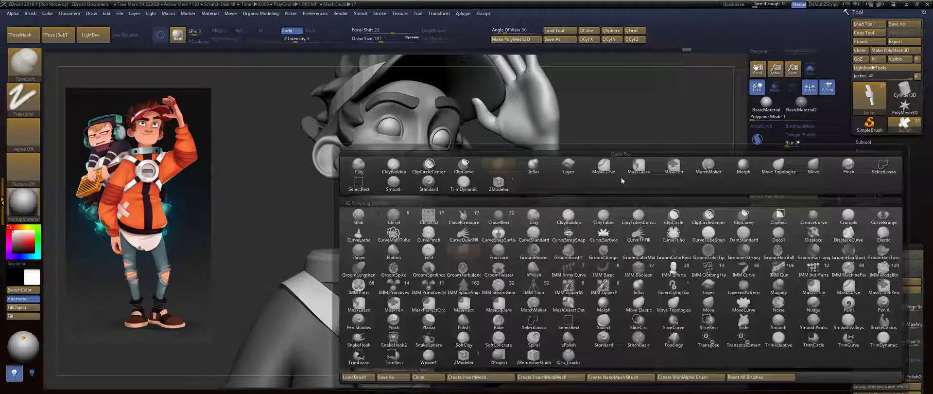
pyautogui.press('d')
pyautogui.press('s')
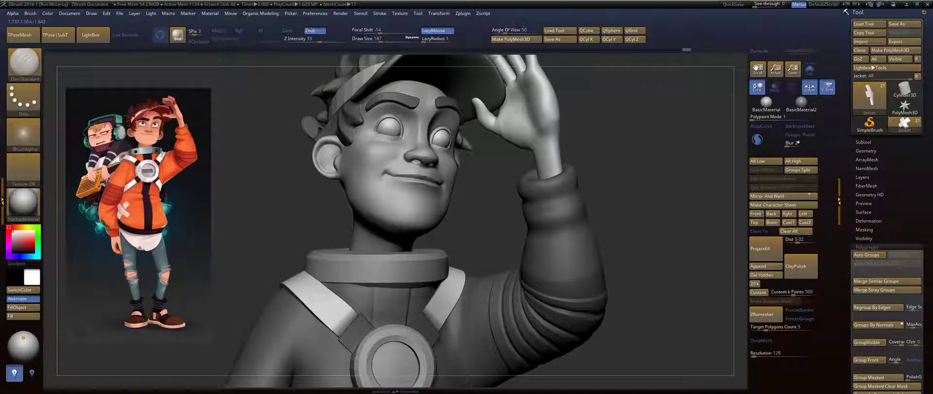
pyautogui.moveTo(561, 203); pyautogui.dragTo(549, 212)
pyautogui.moveTo(646, 207); pyautogui.dragTo(530, 207)
pyautogui.moveTo(593, 189); pyautogui.dragTo(532, 199)
pyautogui.moveTo(601, 206)
pyautogui.mouseDown()
pyautogui.moveTo(544, 206)
pyautogui.moveTo(589, 206)
pyautogui.mouseUp()
pyautogui.moveTo(660, 187)
pyautogui.mouseDown()
pyautogui.moveTo(574, 189)
pyautogui.moveTo(589, 219)
pyautogui.mouseUp()
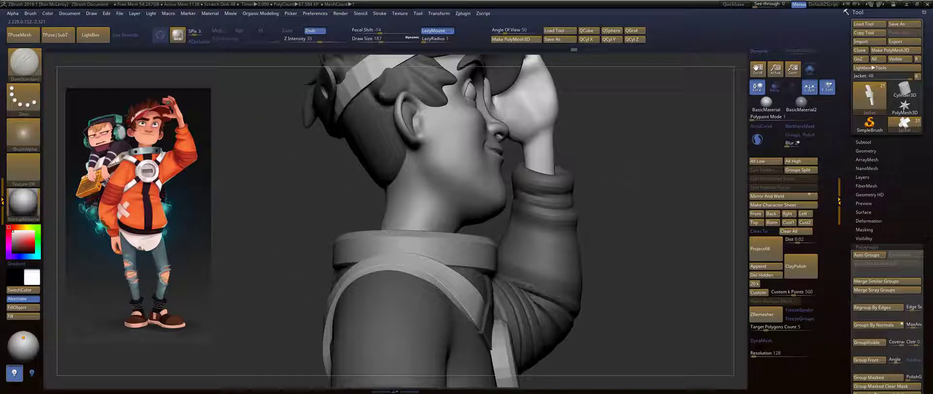
# Smooth the carved creases around the cuff of the raised arm.
pyautogui.press('shift')
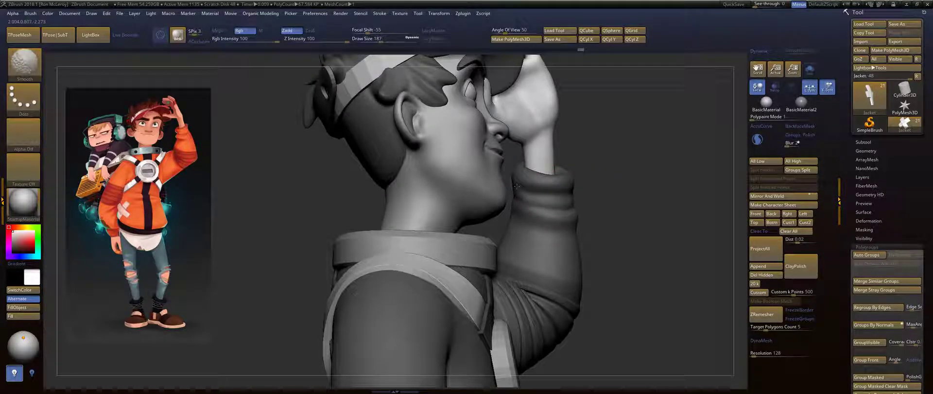
pyautogui.moveTo(532, 179)
pyautogui.mouseDown()
pyautogui.moveTo(539, 182)
pyautogui.moveTo(521, 183)
pyautogui.mouseUp()
pyautogui.press('shift')
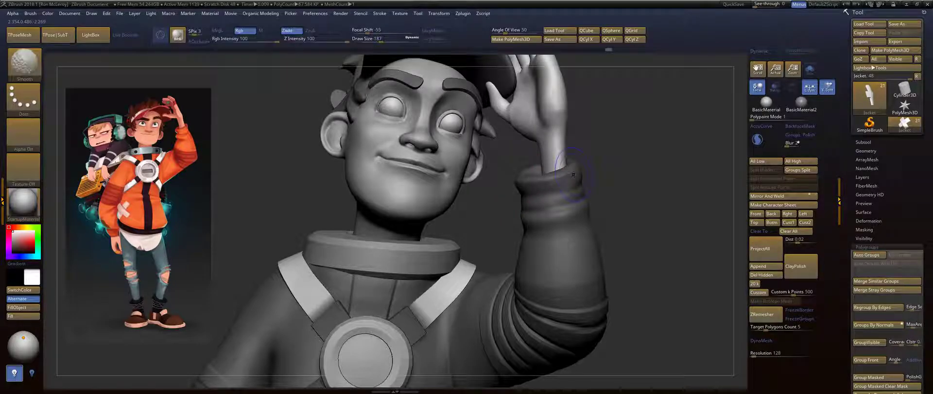
pyautogui.moveTo(619, 160); pyautogui.dragTo(392, 133)
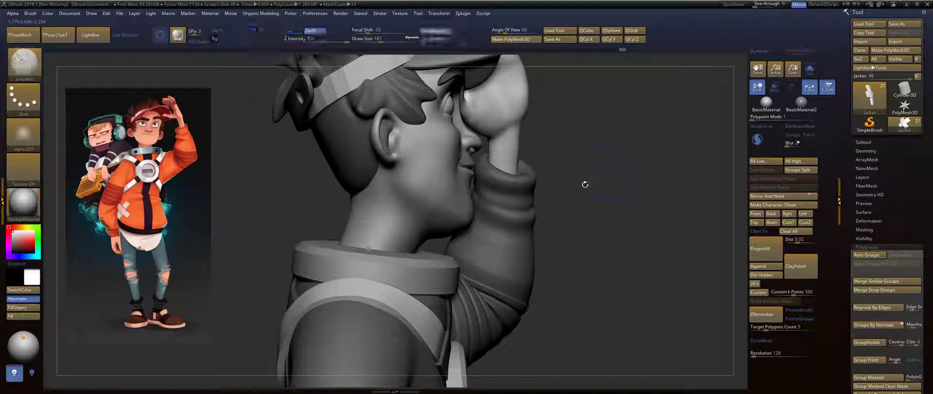
# Add volume to the folds below the raised arm's cuff using the FormSoft brush at draw size 158, smoothing them at the back.
pyautogui.moveTo(586, 183)
pyautogui.mouseDown()
pyautogui.moveTo(627, 194)
pyautogui.moveTo(563, 206)
pyautogui.moveTo(593, 202)
pyautogui.mouseUp()
pyautogui.press('b')
pyautogui.press('f')
pyautogui.press('s')
pyautogui.press('s')
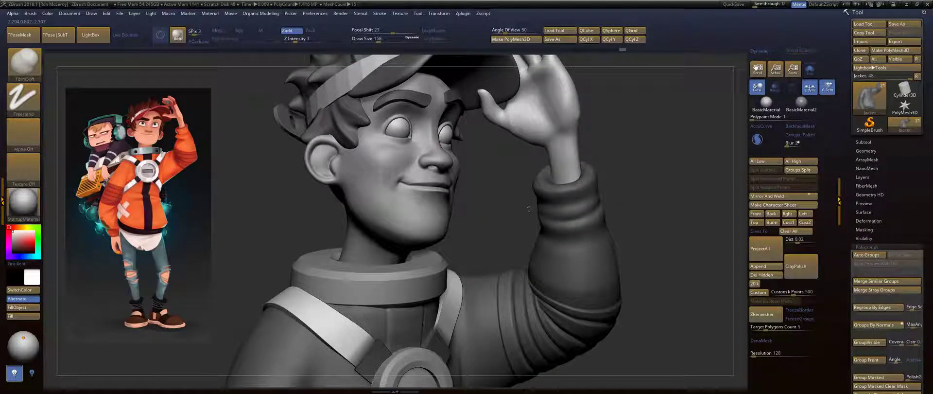
pyautogui.moveTo(529, 209); pyautogui.dragTo(618, 213)
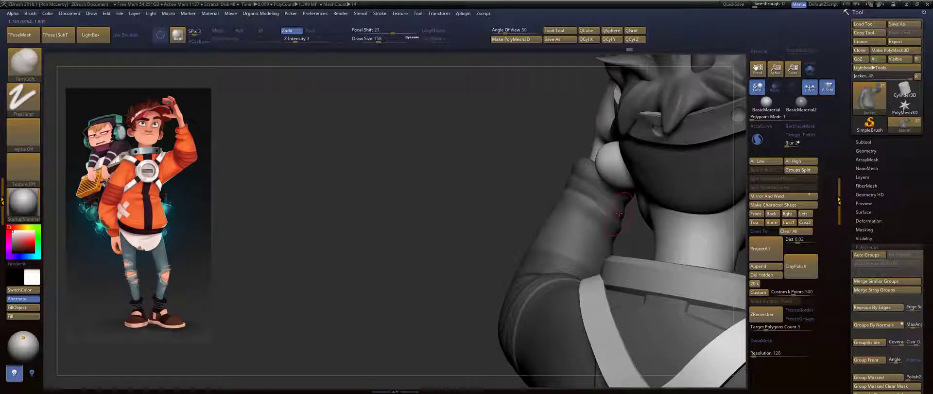
pyautogui.press('shift')
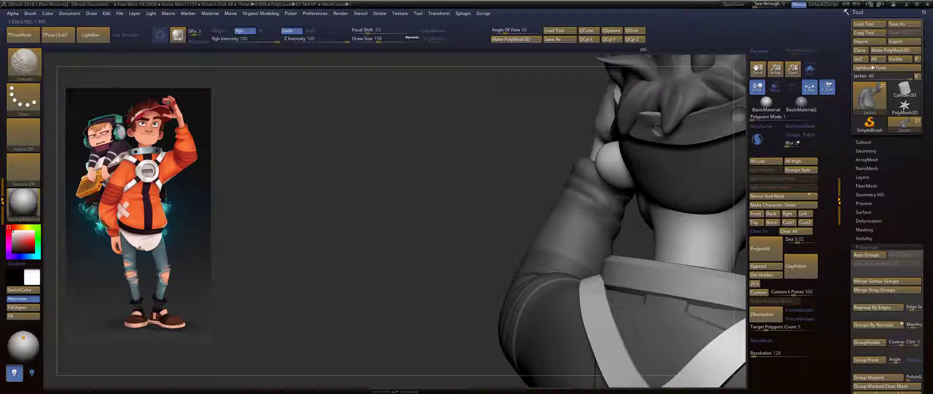
pyautogui.moveTo(623, 214)
pyautogui.mouseDown()
pyautogui.moveTo(595, 206)
pyautogui.moveTo(618, 215)
pyautogui.mouseUp()
pyautogui.moveTo(539, 178)
pyautogui.mouseDown()
pyautogui.moveTo(687, 206)
pyautogui.moveTo(676, 210)
pyautogui.mouseUp()
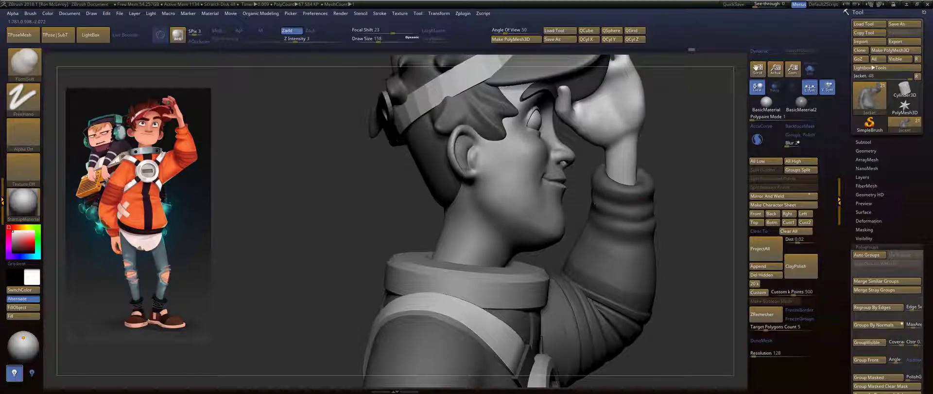
# Build up the soft folds around the front, inner and back sides of the raised arm's sleeve below the cuff with FormSoft.
pyautogui.moveTo(595, 204); pyautogui.dragTo(644, 217)
pyautogui.moveTo(695, 199)
pyautogui.keyDown('alt'); pyautogui.mouseDown()
pyautogui.moveTo(639, 191)
pyautogui.moveTo(677, 167)
pyautogui.mouseUp(); pyautogui.keyUp('alt')
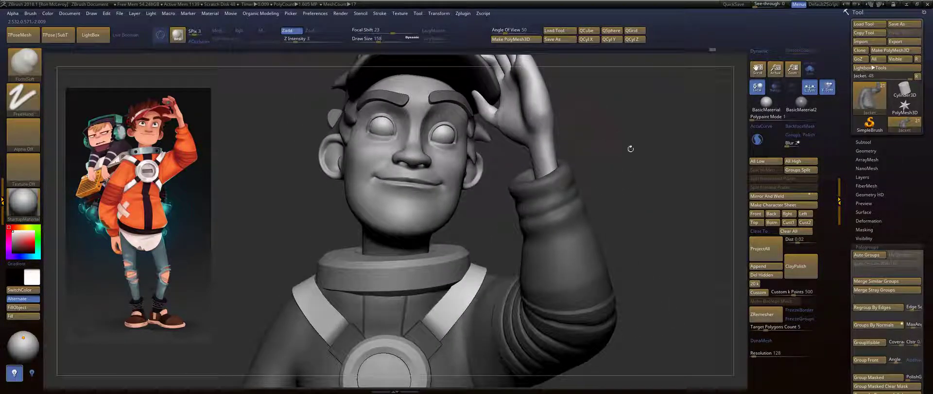
pyautogui.moveTo(631, 149)
pyautogui.mouseDown()
pyautogui.moveTo(644, 188)
pyautogui.moveTo(647, 176)
pyautogui.moveTo(654, 191)
pyautogui.mouseUp()
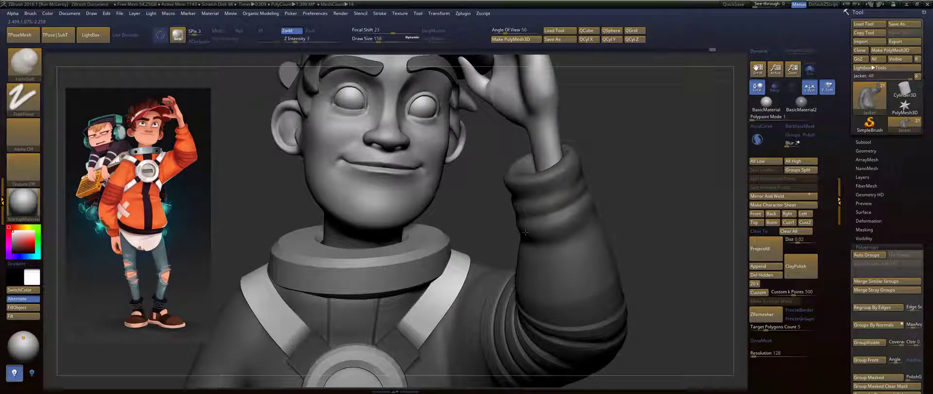
pyautogui.moveTo(526, 232); pyautogui.dragTo(519, 222)
pyautogui.moveTo(489, 214)
pyautogui.mouseDown()
pyautogui.moveTo(578, 219)
pyautogui.moveTo(575, 233)
pyautogui.mouseUp()
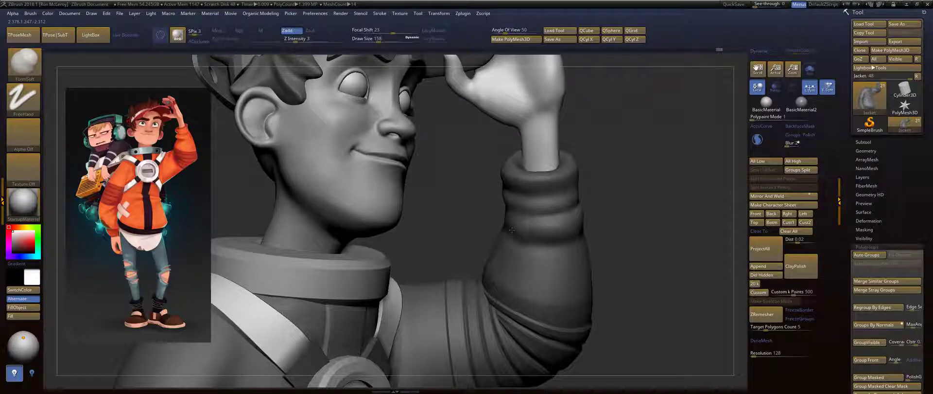
pyautogui.moveTo(512, 229); pyautogui.dragTo(533, 199, button='right')
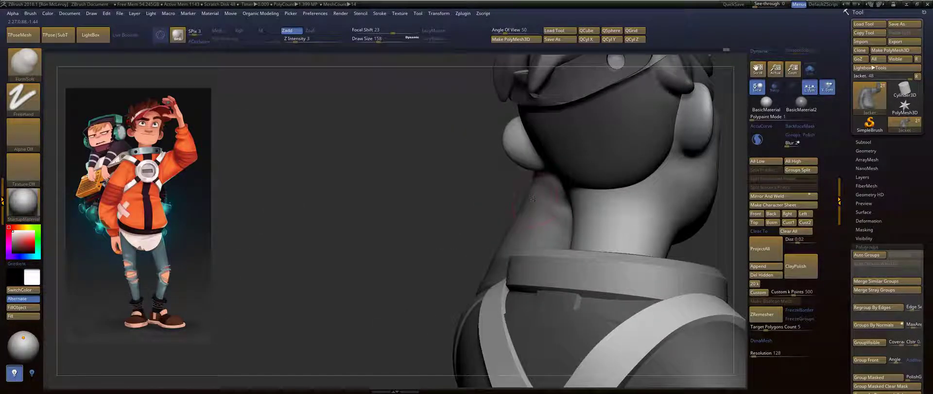
pyautogui.moveTo(566, 224)
pyautogui.mouseDown(button='right')
pyautogui.moveTo(516, 217)
pyautogui.moveTo(569, 225)
pyautogui.moveTo(555, 227)
pyautogui.moveTo(551, 214)
pyautogui.mouseUp(button='right')
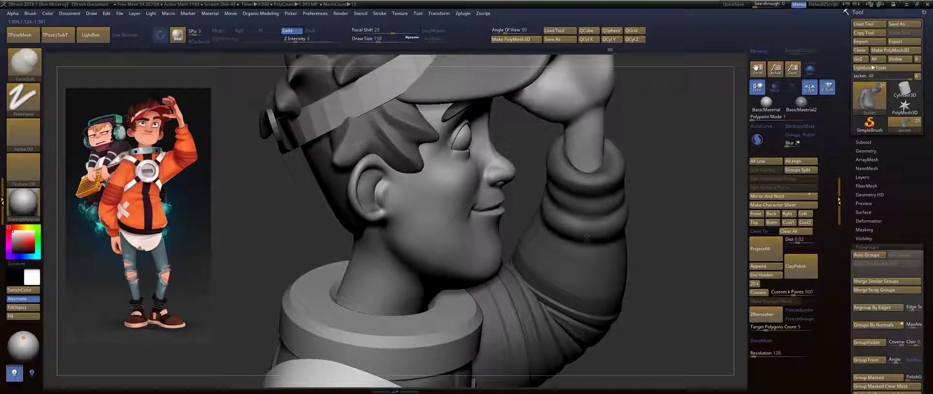
# Smooth and even out the fold transitions on the inner and outer sides of the raised forearm's sleeve.
pyautogui.press('shift')
pyautogui.moveTo(561, 239)
pyautogui.mouseDown(button='right')
pyautogui.moveTo(656, 179)
pyautogui.moveTo(561, 224)
pyautogui.mouseUp(button='right')
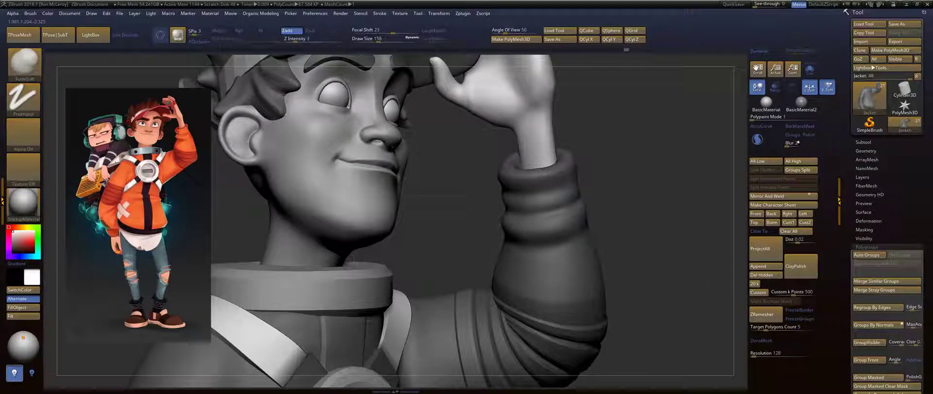
pyautogui.keyDown('shift'); pyautogui.moveTo(532, 244); pyautogui.dragTo(554, 241); pyautogui.keyUp('shift')
pyautogui.moveTo(620, 204); pyautogui.dragTo(711, 190)
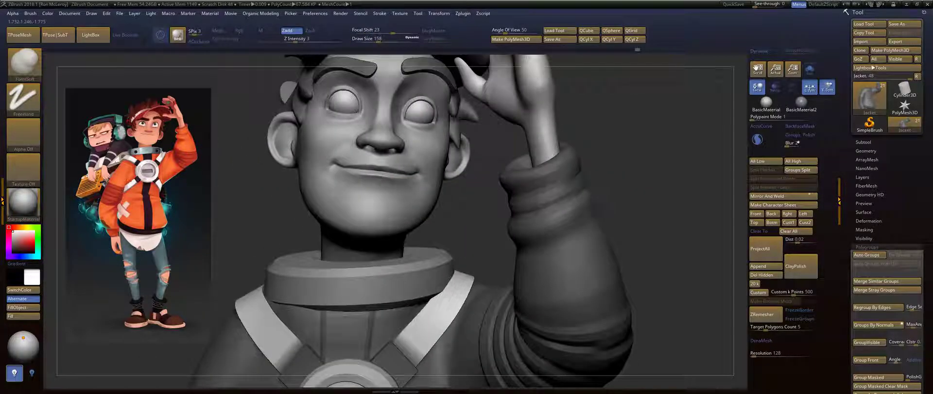
pyautogui.moveTo(617, 187); pyautogui.dragTo(611, 197, button='right')
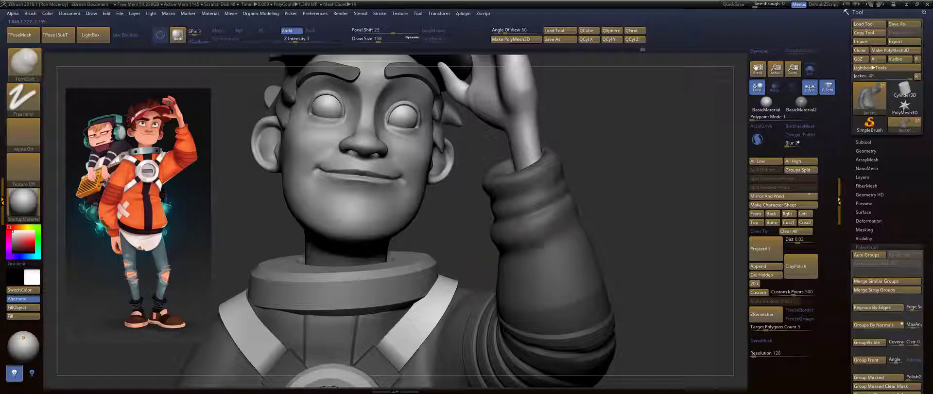
pyautogui.press('shift')
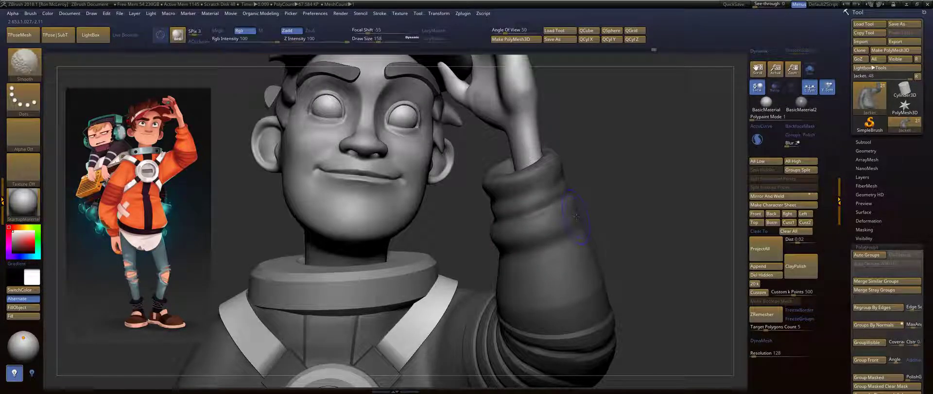
pyautogui.keyDown('alt'); pyautogui.moveTo(625, 185); pyautogui.dragTo(620, 219, button='right'); pyautogui.keyUp('alt')
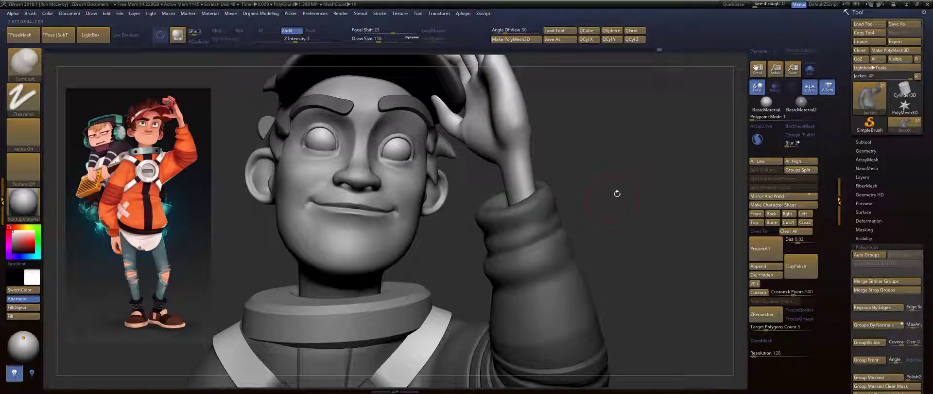
pyautogui.moveTo(617, 194); pyautogui.dragTo(585, 233, button='right')
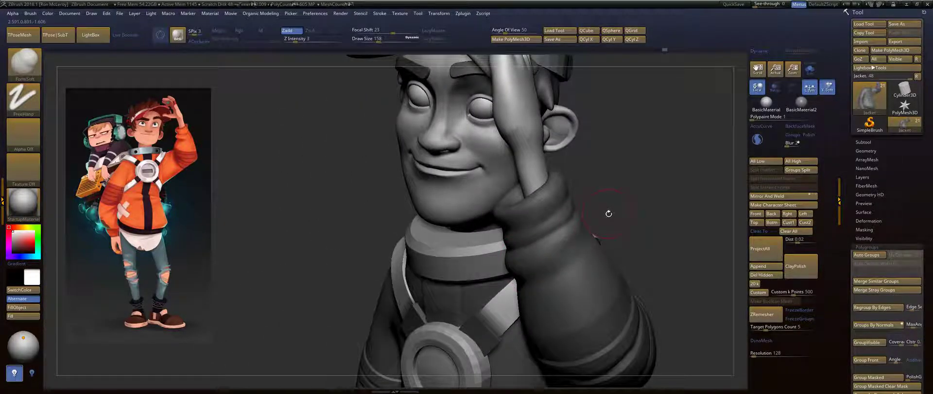
# Sharpen the creases between the cuff folds on the raised arm's front and outer side with DamStandard, softening them where needed.
pyautogui.press('b')
pyautogui.press('d')
pyautogui.press('s')
pyautogui.moveTo(629, 205); pyautogui.dragTo(663, 219)
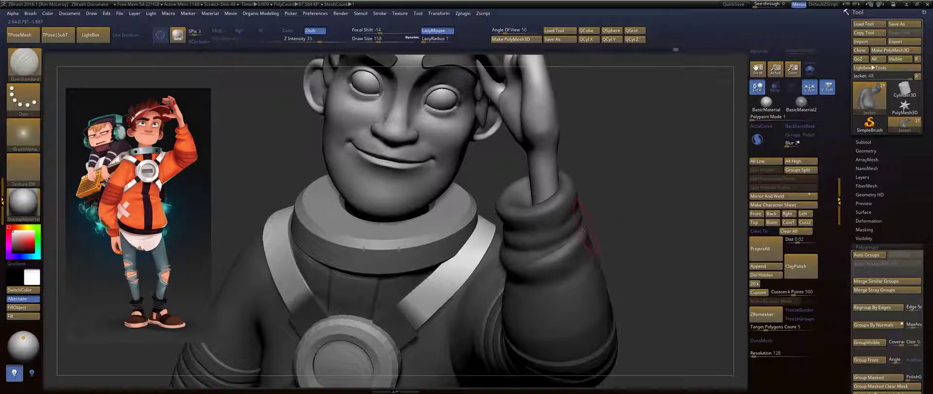
pyautogui.moveTo(614, 199); pyautogui.dragTo(549, 263)
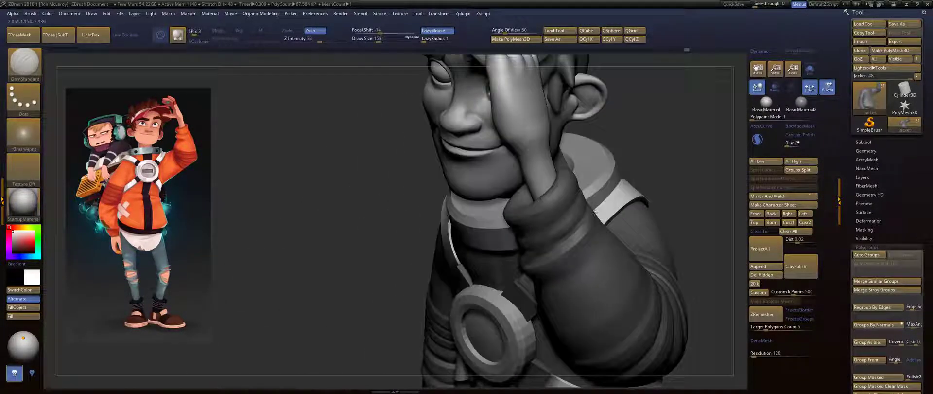
pyautogui.press('shift')
pyautogui.moveTo(669, 175); pyautogui.dragTo(720, 122)
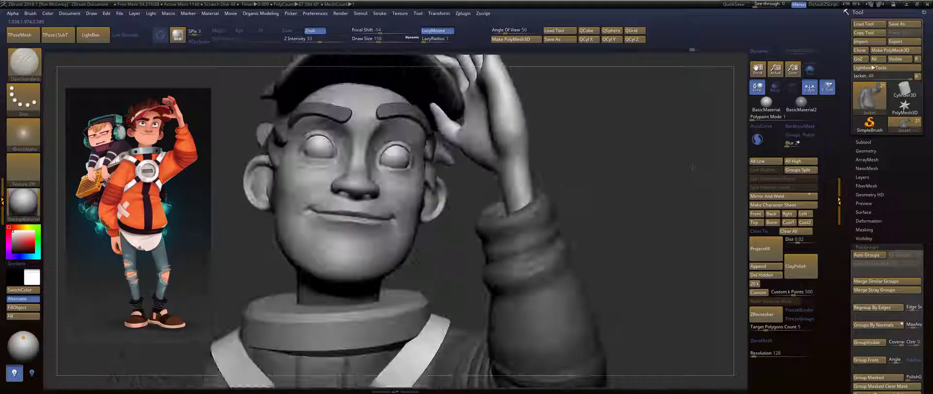
pyautogui.press('shift')
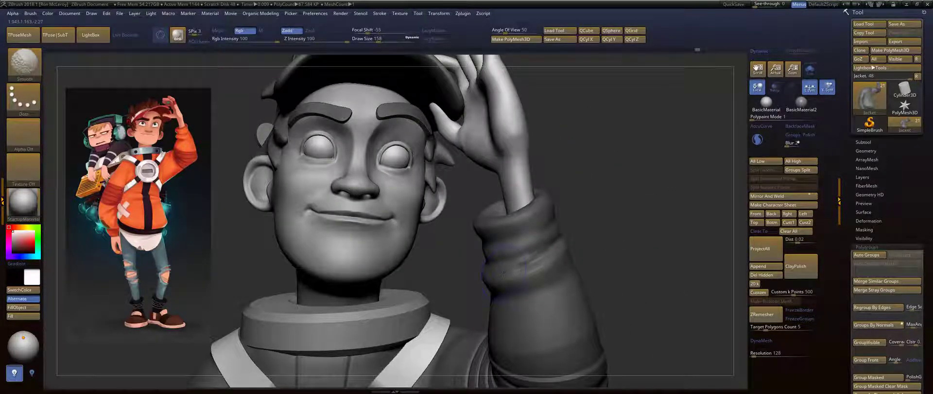
pyautogui.moveTo(530, 259)
pyautogui.mouseDown()
pyautogui.moveTo(511, 266)
pyautogui.moveTo(530, 261)
pyautogui.mouseUp()
pyautogui.hotkey('ctrl', 'z')
# Continue the DamStandard creases around the inner and back sides of the raised arm's cuff and smooth them.
pyautogui.moveTo(601, 222)
pyautogui.mouseDown()
pyautogui.moveTo(531, 252)
pyautogui.moveTo(540, 218)
pyautogui.moveTo(546, 247)
pyautogui.moveTo(532, 248)
pyautogui.mouseUp()
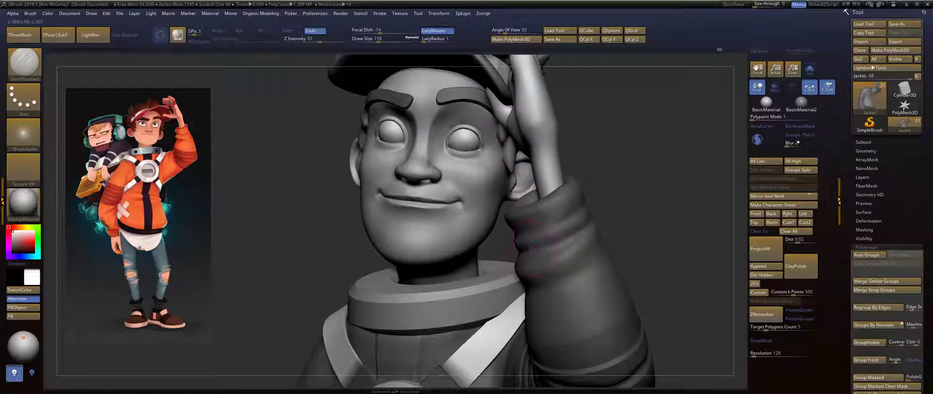
pyautogui.moveTo(593, 222); pyautogui.dragTo(566, 225)
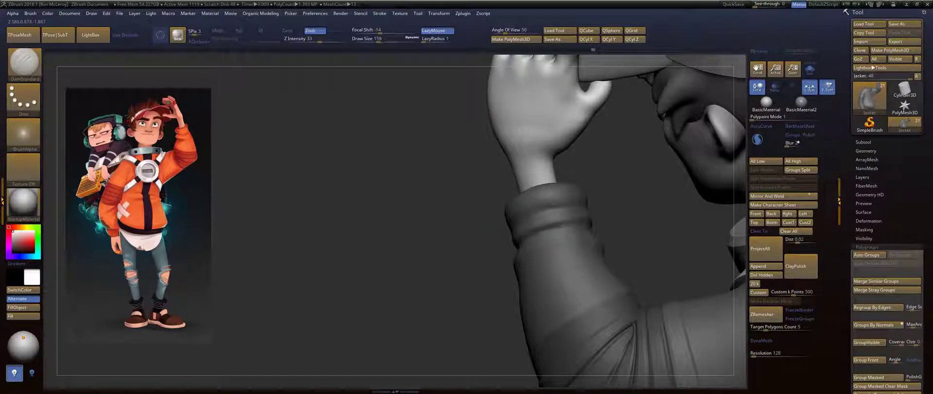
pyautogui.moveTo(629, 227); pyautogui.dragTo(609, 230)
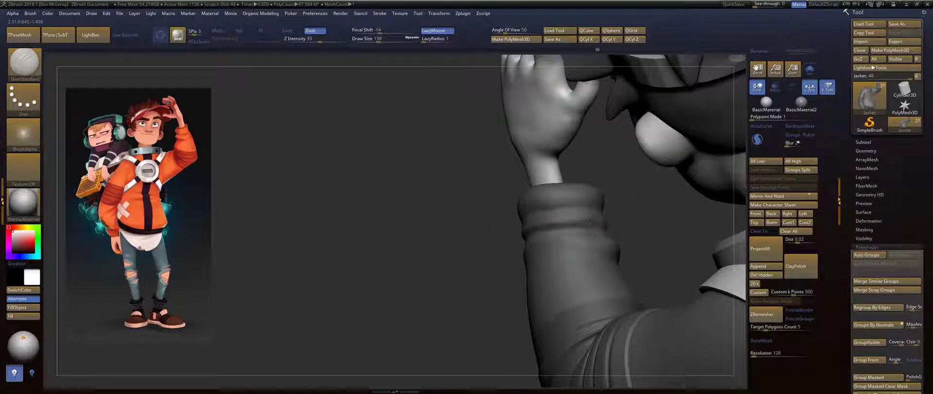
pyautogui.press('shift')
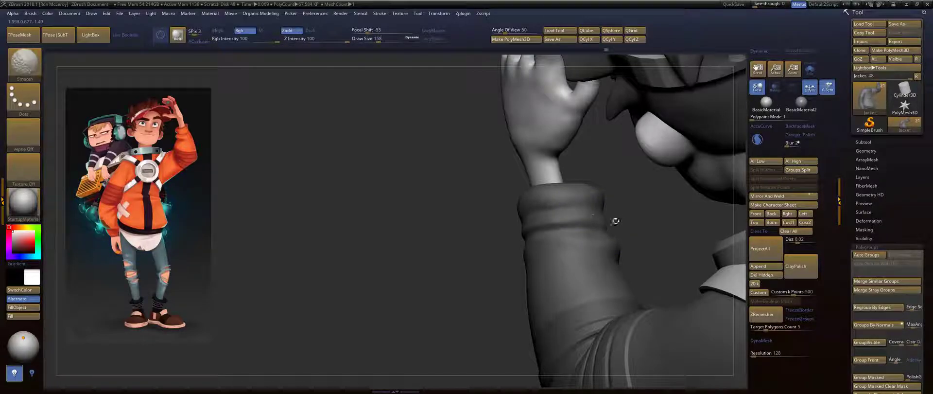
pyautogui.moveTo(616, 220)
pyautogui.mouseDown()
pyautogui.moveTo(548, 237)
pyautogui.moveTo(619, 240)
pyautogui.moveTo(559, 244)
pyautogui.mouseUp()
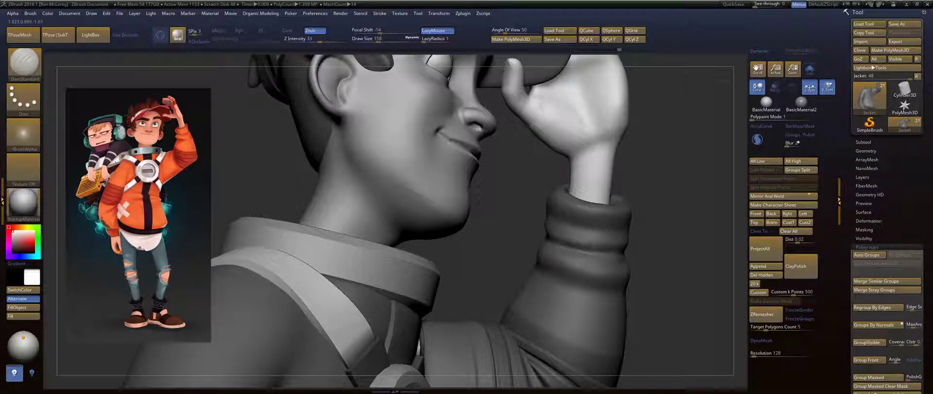
# Isolate the jacket, refine the inner rim of the raised arm's cuff opening with DamStandard and smoothing, and show the full character again.
pyautogui.moveTo(671, 235)
pyautogui.mouseDown()
pyautogui.moveTo(674, 218)
pyautogui.moveTo(687, 236)
pyautogui.mouseUp()
pyautogui.keyDown('alt'); pyautogui.moveTo(568, 136); pyautogui.dragTo(630, 227); pyautogui.keyUp('alt')
pyautogui.keyDown('alt'); pyautogui.moveTo(666, 181); pyautogui.dragTo(631, 218); pyautogui.keyUp('alt')
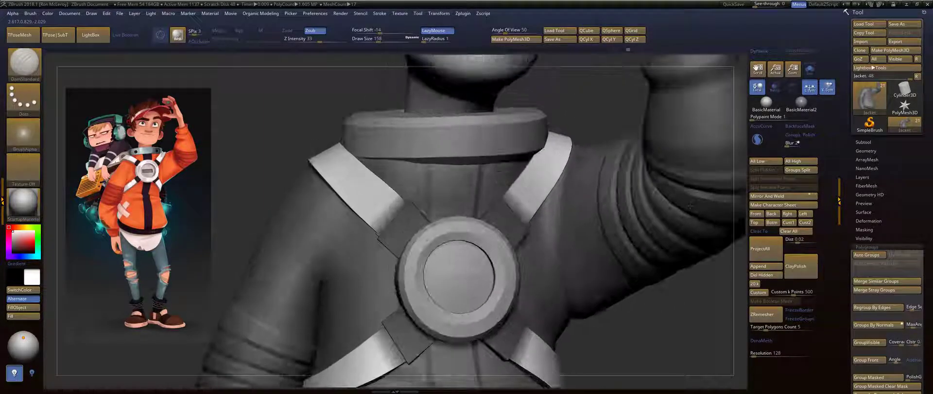
pyautogui.keyDown('alt'); pyautogui.moveTo(571, 105); pyautogui.dragTo(558, 239); pyautogui.keyUp('alt')
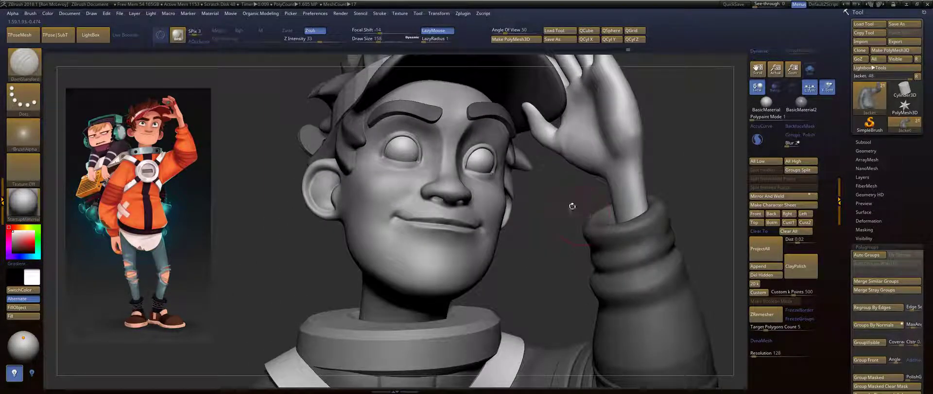
pyautogui.moveTo(572, 206); pyautogui.dragTo(528, 217)
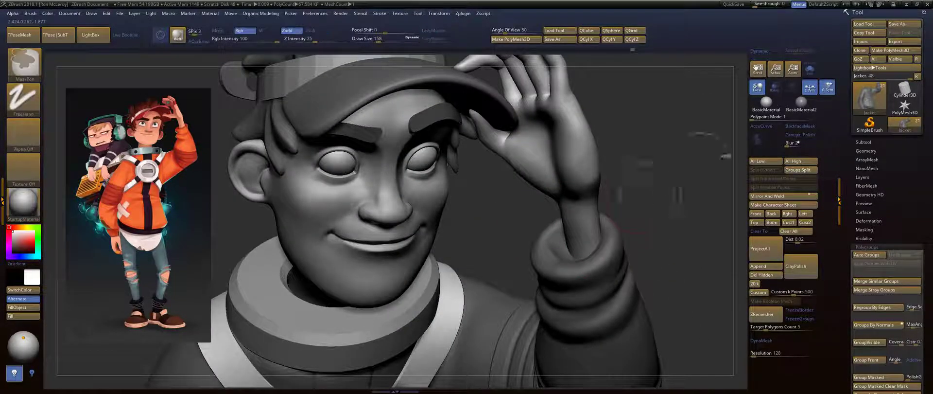
pyautogui.click(810, 69)
pyautogui.moveTo(677, 162); pyautogui.dragTo(667, 164)
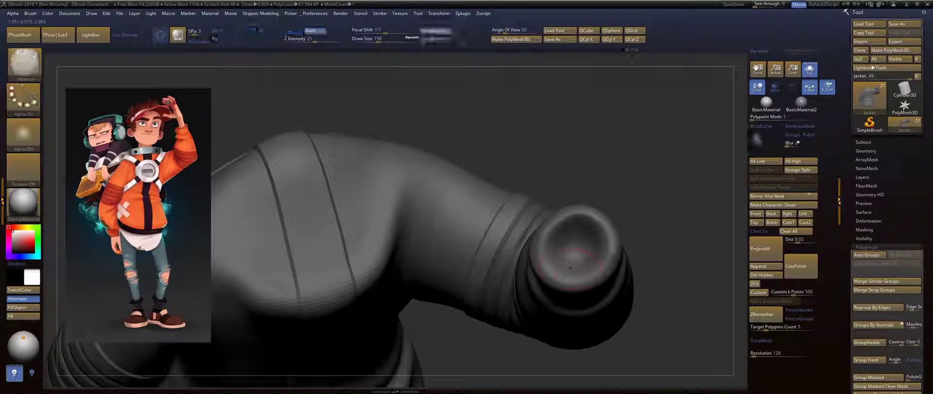
pyautogui.moveTo(571, 276)
pyautogui.mouseDown()
pyautogui.moveTo(551, 262)
pyautogui.moveTo(545, 244)
pyautogui.moveTo(554, 247)
pyautogui.mouseUp()
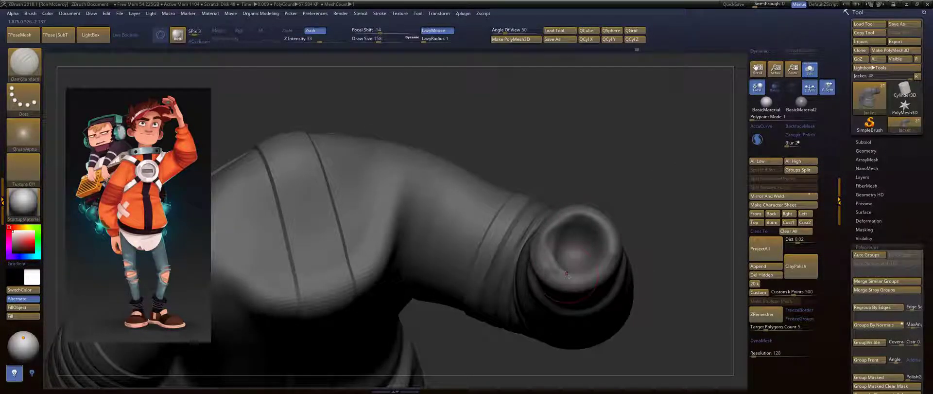
pyautogui.press('shift')
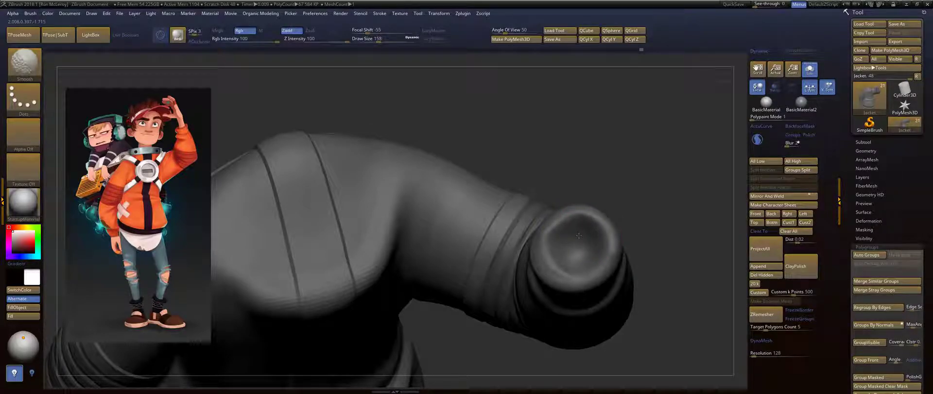
pyautogui.press('alt')
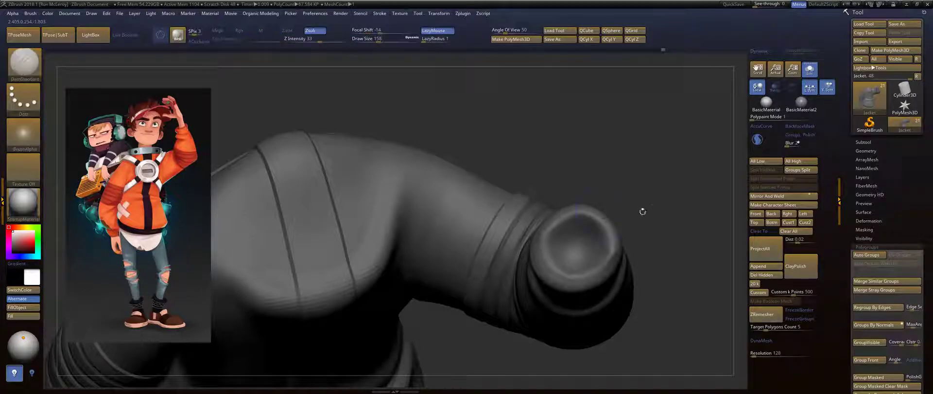
pyautogui.moveTo(641, 210); pyautogui.dragTo(599, 169)
pyautogui.click(810, 70)
# Examine the full character beside the reference art, comparing the pose, proportions and jacket silhouette.
pyautogui.press('f')
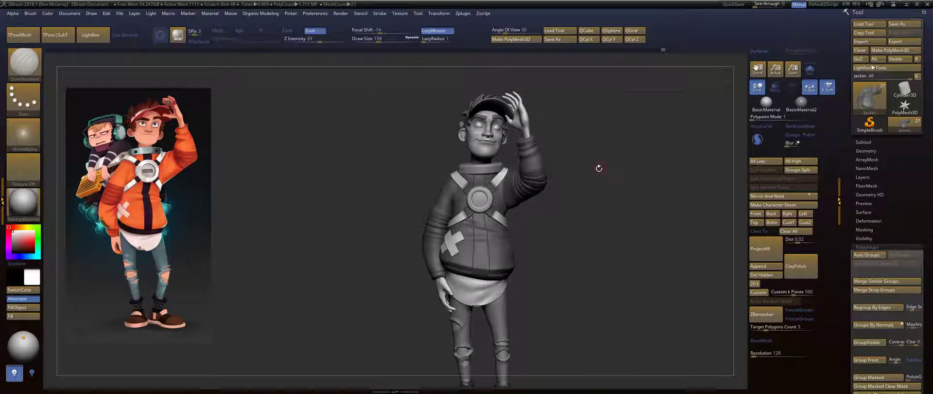
pyautogui.moveTo(608, 168)
pyautogui.keyDown('alt'); pyautogui.mouseDown()
pyautogui.moveTo(562, 171)
pyautogui.moveTo(585, 150)
pyautogui.mouseUp(); pyautogui.keyUp('alt')
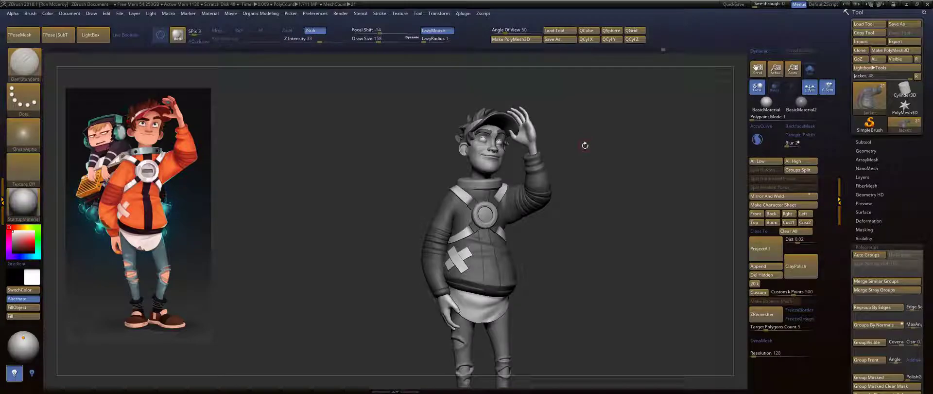
pyautogui.moveTo(609, 150)
pyautogui.keyDown('alt'); pyautogui.mouseDown()
pyautogui.moveTo(386, 150)
pyautogui.moveTo(396, 128)
pyautogui.mouseUp(); pyautogui.keyUp('alt')
pyautogui.moveTo(474, 154)
pyautogui.keyDown('alt'); pyautogui.mouseDown()
pyautogui.moveTo(440, 168)
pyautogui.moveTo(472, 174)
pyautogui.moveTo(415, 183)
pyautogui.mouseUp(); pyautogui.keyUp('alt')
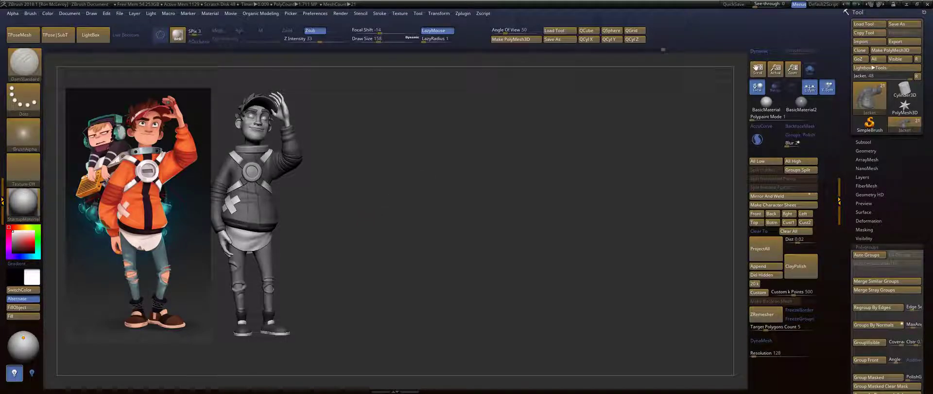
pyautogui.keyDown('alt'); pyautogui.moveTo(358, 224); pyautogui.dragTo(357, 220); pyautogui.keyUp('alt')
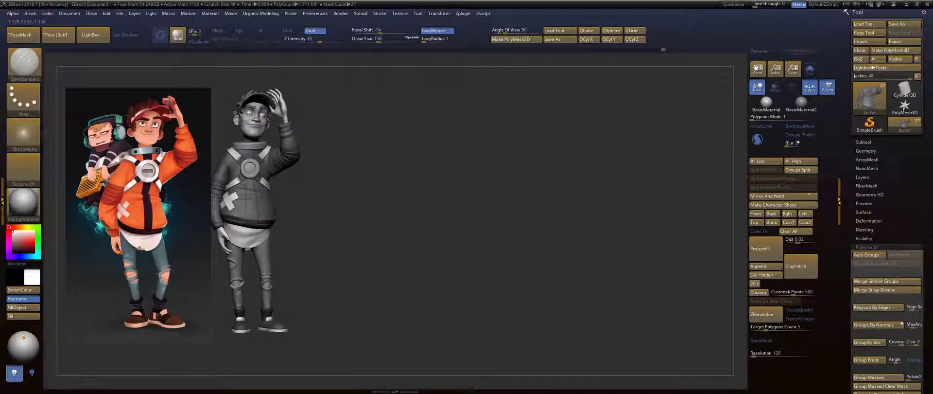
pyautogui.moveTo(409, 183); pyautogui.dragTo(407, 183)
pyautogui.keyDown('alt'); pyautogui.moveTo(334, 120); pyautogui.dragTo(349, 125); pyautogui.keyUp('alt')
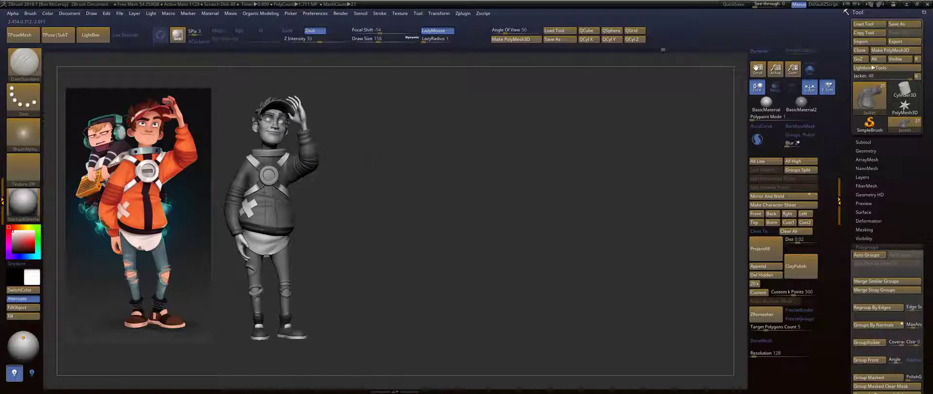
pyautogui.keyDown('alt'); pyautogui.moveTo(373, 158); pyautogui.dragTo(370, 170); pyautogui.keyUp('alt')
pyautogui.moveTo(340, 287); pyautogui.dragTo(340, 292)
pyautogui.moveTo(392, 216); pyautogui.dragTo(389, 204)
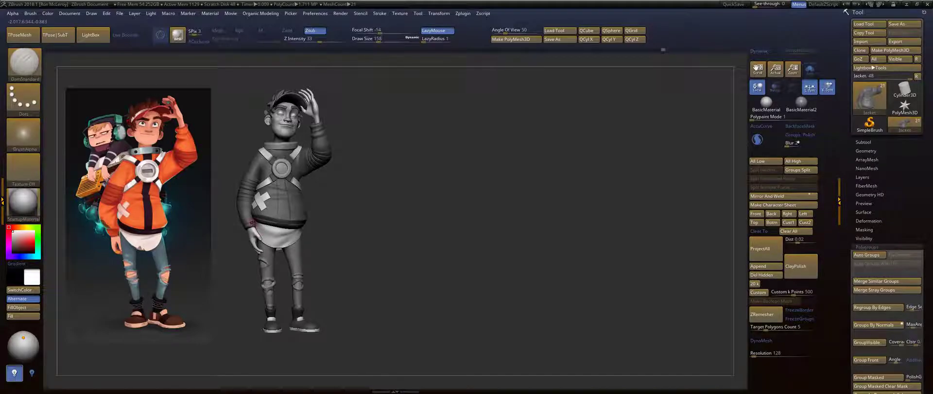
pyautogui.click(117, 226)
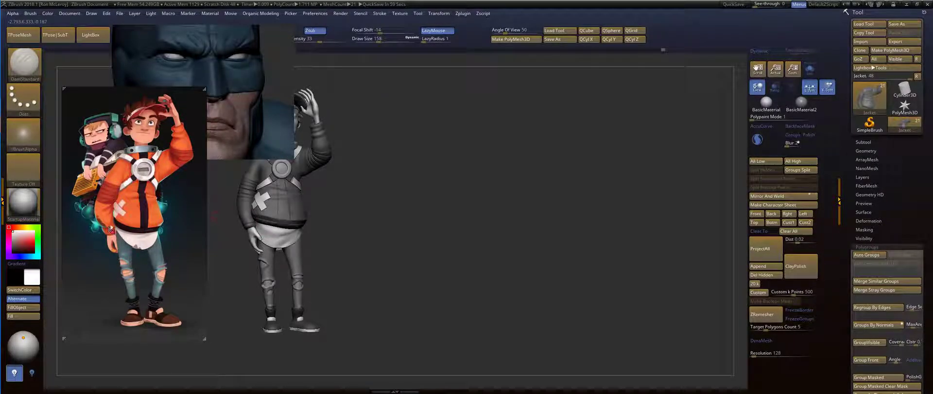
pyautogui.moveTo(264, 95); pyautogui.dragTo(346, 159)
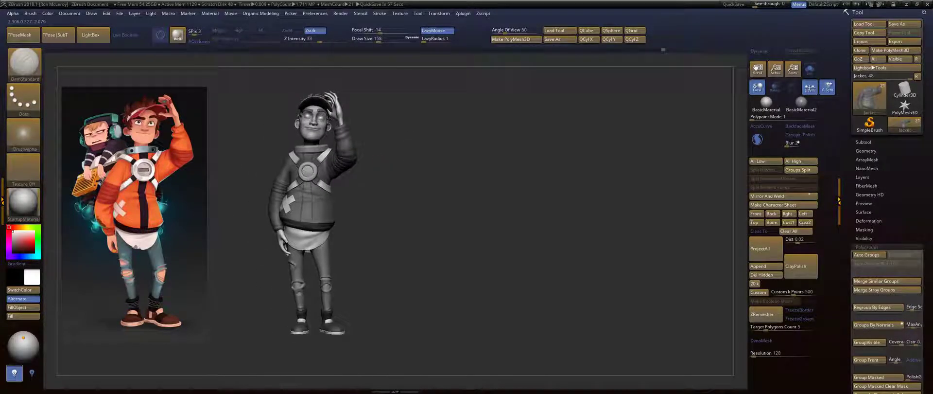
# Select the character's body mesh and switch to the Move brush at a draw size of 825.
pyautogui.moveTo(373, 169)
pyautogui.mouseDown()
pyautogui.moveTo(415, 163)
pyautogui.moveTo(386, 157)
pyautogui.mouseUp()
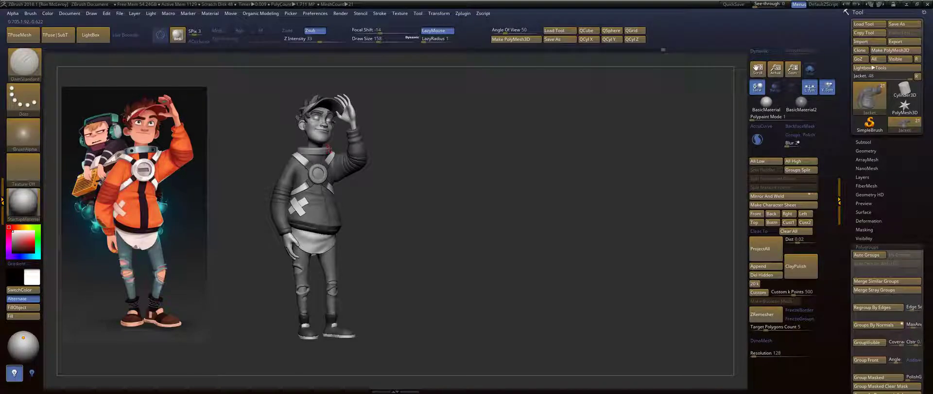
pyautogui.moveTo(383, 165)
pyautogui.mouseDown()
pyautogui.moveTo(411, 171)
pyautogui.moveTo(405, 181)
pyautogui.moveTo(423, 198)
pyautogui.moveTo(458, 183)
pyautogui.moveTo(427, 185)
pyautogui.moveTo(443, 185)
pyautogui.mouseUp()
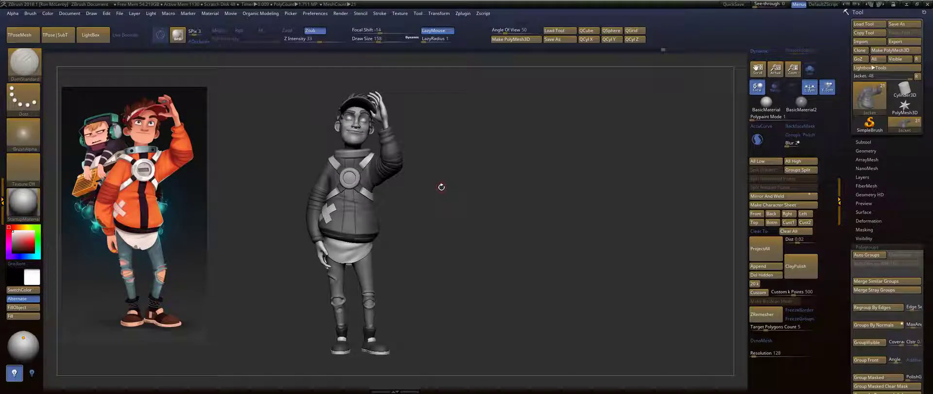
pyautogui.moveTo(448, 152); pyautogui.dragTo(466, 169)
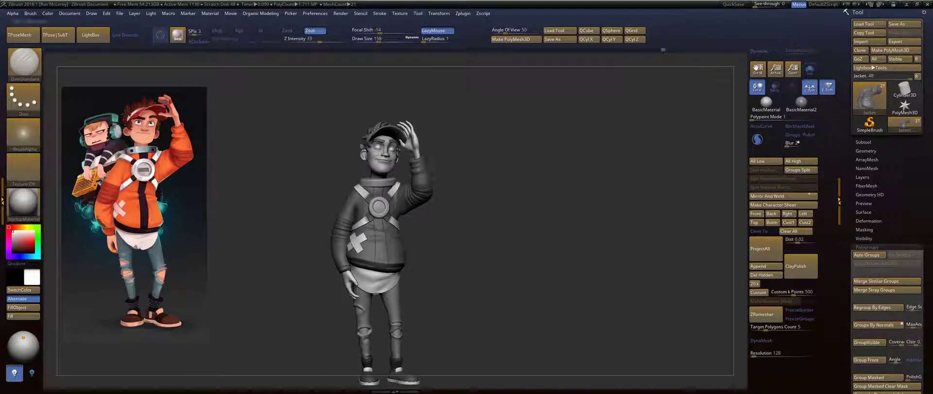
pyautogui.keyDown('alt'); pyautogui.click(365, 155); pyautogui.keyUp('alt')
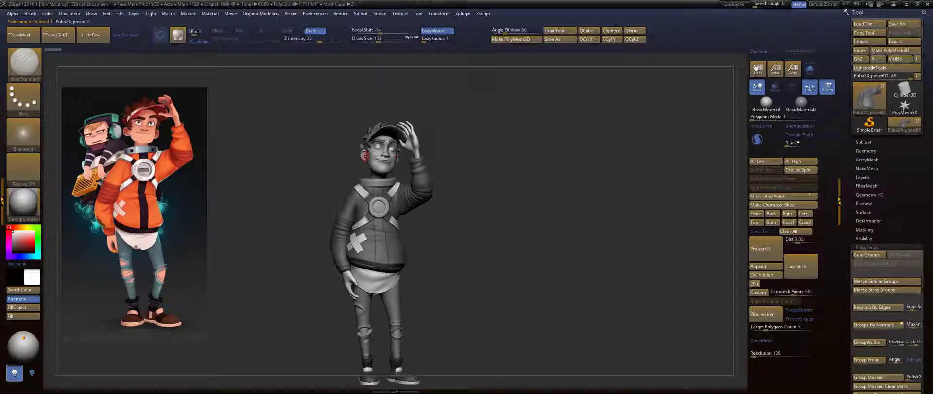
pyautogui.press('s')
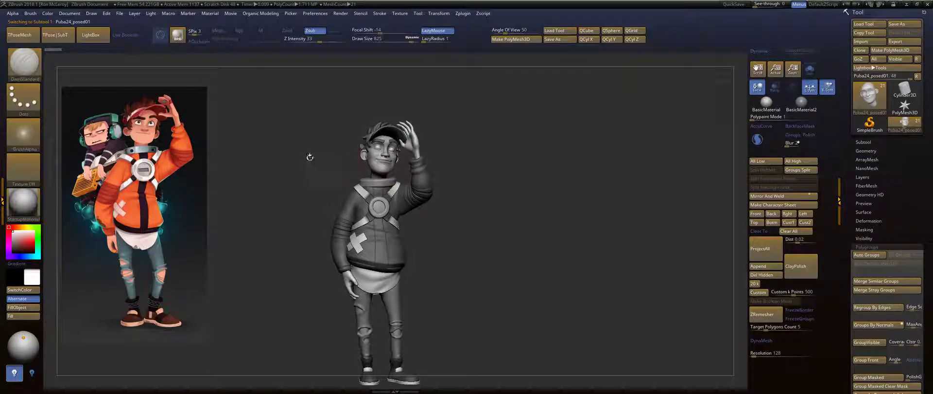
pyautogui.press('b')
pyautogui.press('m')
pyautogui.press('v')
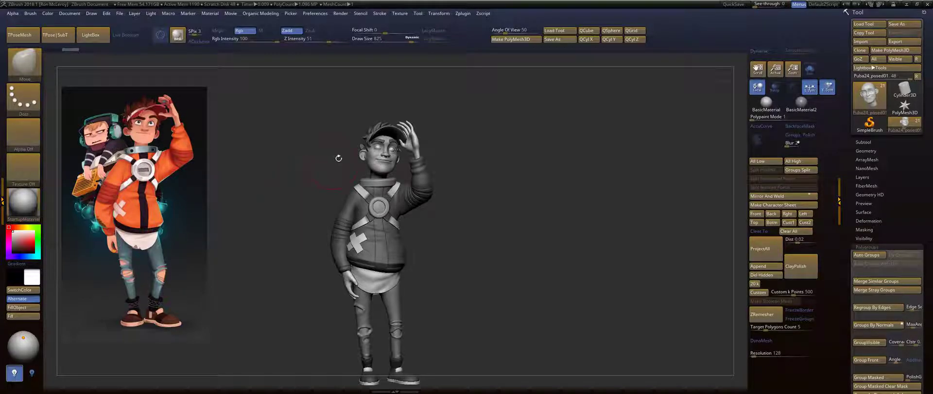
# Set the Move brush's draw size to 305 and check the jaw and neck area against the full figure.
pyautogui.moveTo(316, 197); pyautogui.dragTo(322, 198)
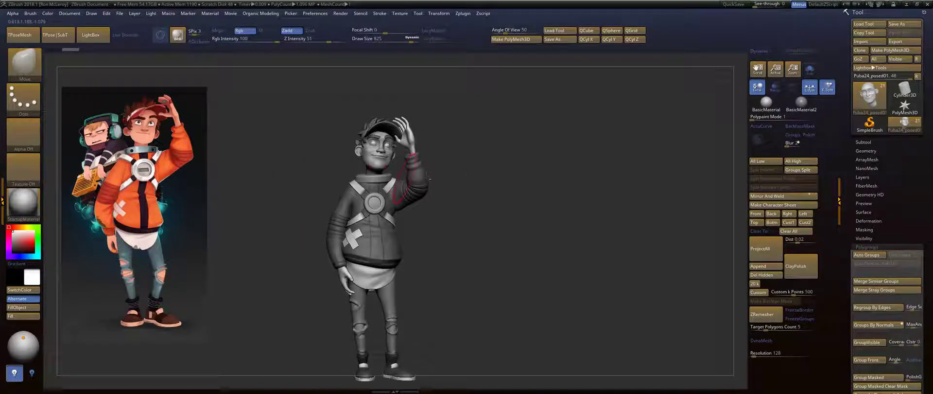
pyautogui.keyDown('alt'); pyautogui.moveTo(481, 189); pyautogui.dragTo(481, 214); pyautogui.keyUp('alt')
pyautogui.press('s')
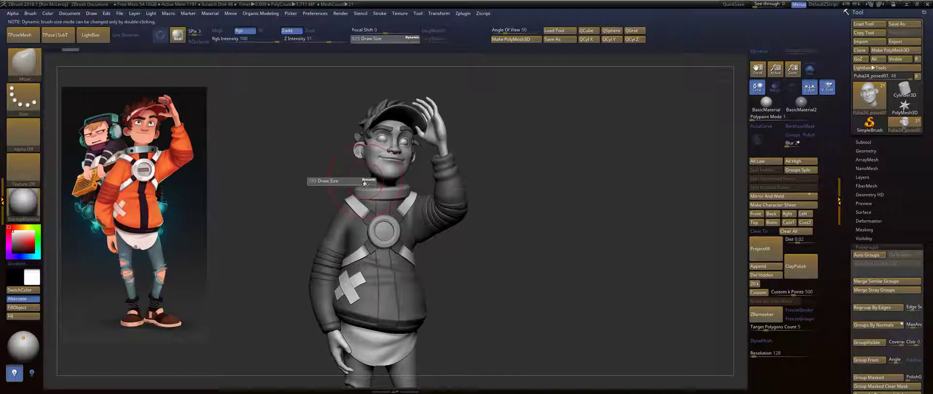
pyautogui.moveTo(353, 184); pyautogui.dragTo(370, 173)
pyautogui.press('s')
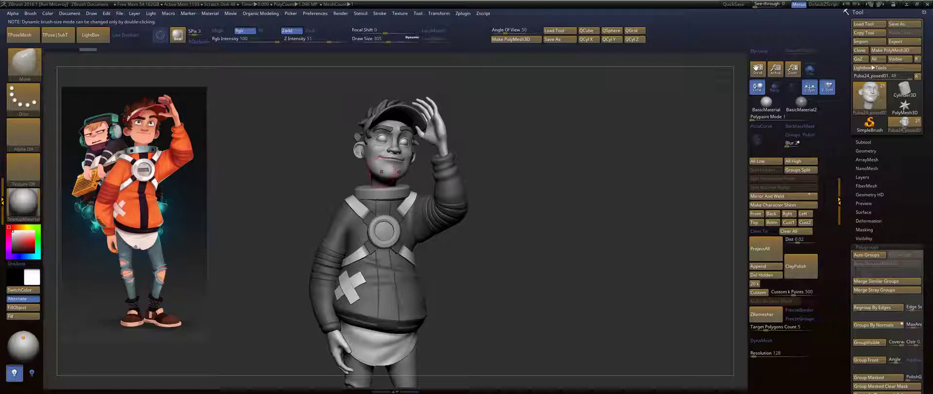
pyautogui.keyDown('alt'); pyautogui.moveTo(476, 209); pyautogui.dragTo(470, 154); pyautogui.keyUp('alt')
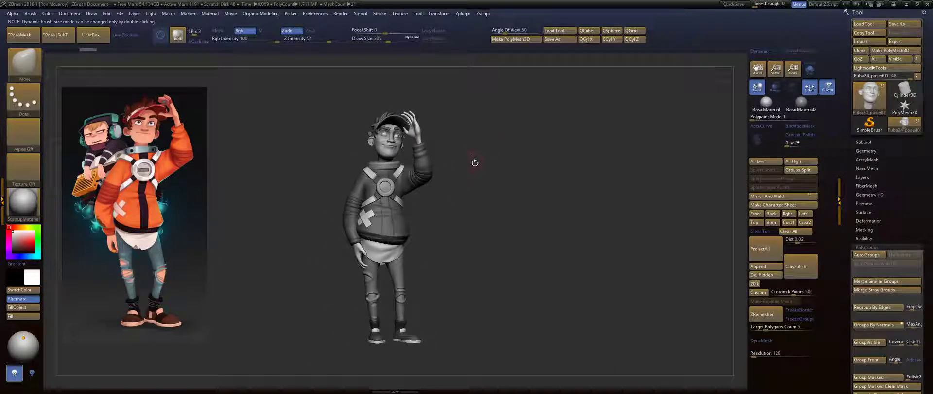
# Select the jacket, isolate it, and set the Move brush's draw size to 476.
pyautogui.keyDown('alt'); pyautogui.moveTo(447, 198); pyautogui.dragTo(387, 245); pyautogui.keyUp('alt')
pyautogui.keyDown('alt'); pyautogui.click(388, 246); pyautogui.keyUp('alt')
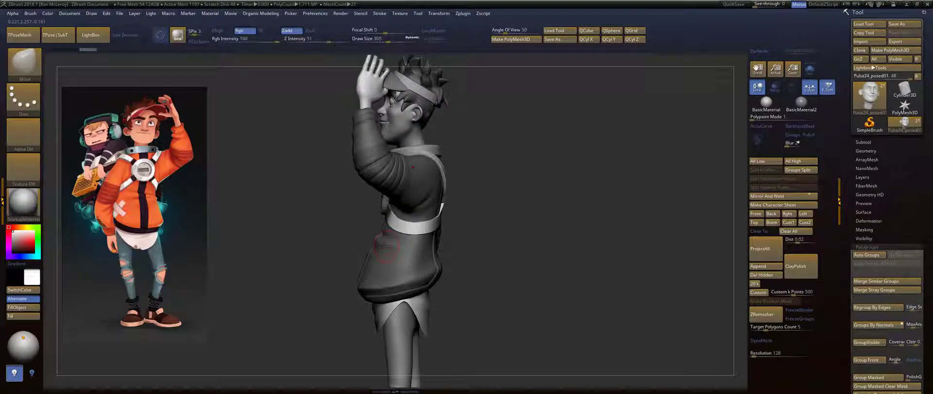
pyautogui.moveTo(472, 209); pyautogui.dragTo(519, 258)
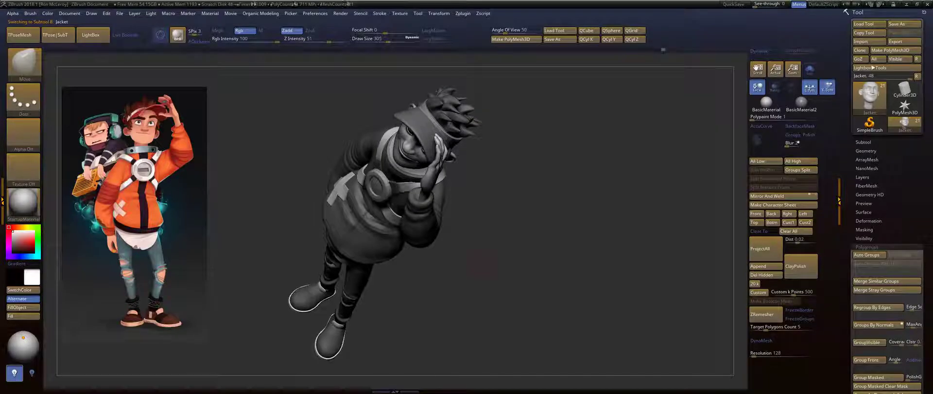
pyautogui.click(805, 72)
pyautogui.moveTo(459, 100)
pyautogui.mouseDown()
pyautogui.moveTo(468, 152)
pyautogui.moveTo(485, 167)
pyautogui.mouseUp()
pyautogui.press('s')
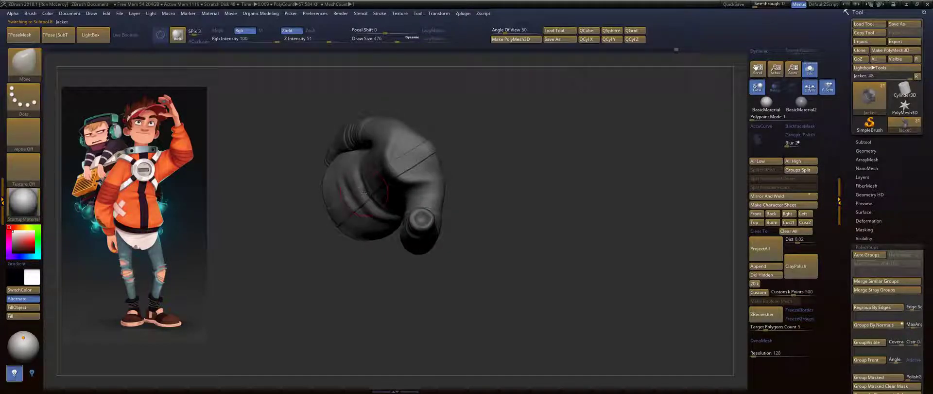
# Smooth the isolated jacket's side below the raised arm's armpit and show the full character again.
pyautogui.moveTo(377, 210); pyautogui.dragTo(494, 153, button='right')
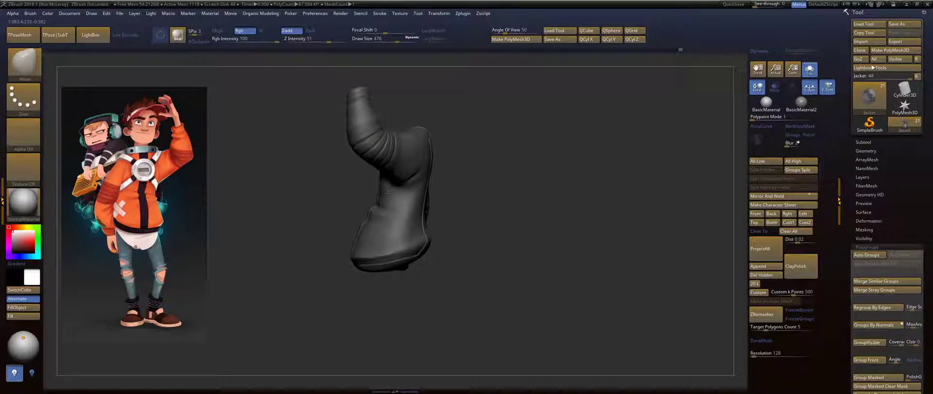
pyautogui.keyDown('alt'); pyautogui.moveTo(410, 193); pyautogui.dragTo(437, 183, button='right'); pyautogui.keyUp('alt')
pyautogui.moveTo(438, 183); pyautogui.dragTo(500, 188, button='right')
pyautogui.press('shift')
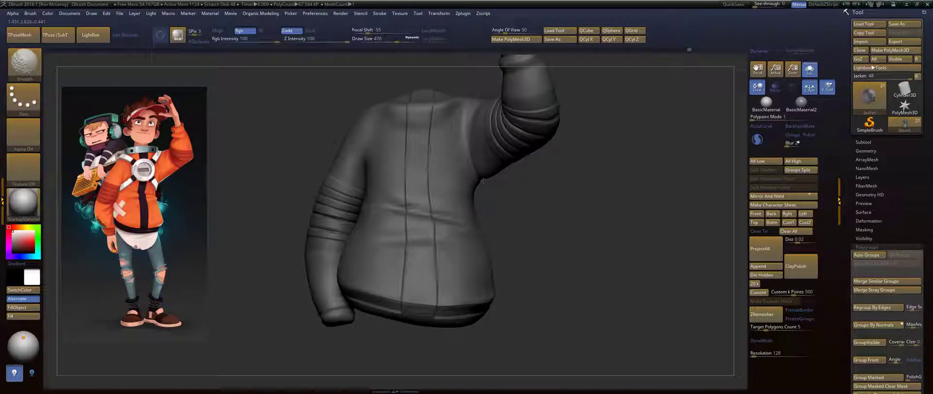
pyautogui.keyDown('shift'); pyautogui.moveTo(483, 181); pyautogui.dragTo(480, 189); pyautogui.keyUp('shift')
pyautogui.moveTo(510, 198); pyautogui.dragTo(513, 231, button='right')
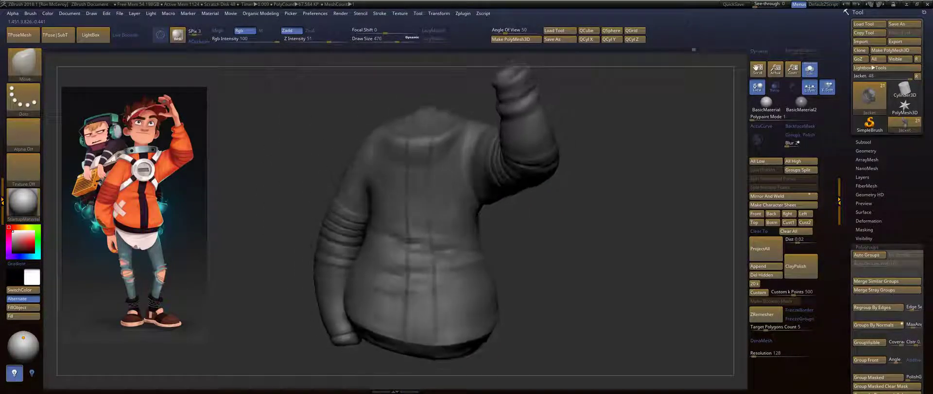
pyautogui.moveTo(464, 168); pyautogui.dragTo(495, 204, button='right')
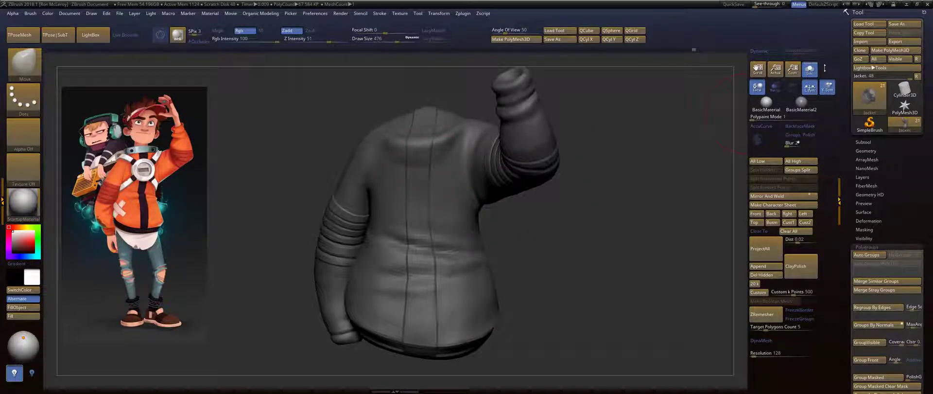
pyautogui.click(809, 69)
pyautogui.press('f')
pyautogui.moveTo(571, 188); pyautogui.dragTo(549, 168, button='right')
pyautogui.moveTo(504, 187)
pyautogui.keyDown('alt'); pyautogui.mouseDown(button='right')
pyautogui.moveTo(549, 195)
pyautogui.moveTo(516, 194)
pyautogui.moveTo(509, 212)
pyautogui.moveTo(482, 221)
pyautogui.mouseUp(button='right'); pyautogui.keyUp('alt')
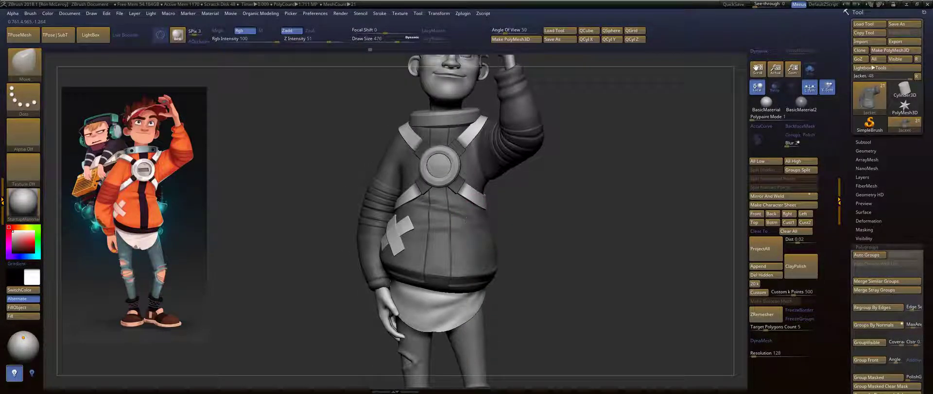
# Switch to DamStandard and soften the jacket's folds around the lower side and back below the harness strap.
pyautogui.moveTo(496, 223); pyautogui.dragTo(519, 185, button='right')
pyautogui.press('b')
pyautogui.press('d')
pyautogui.press('s')
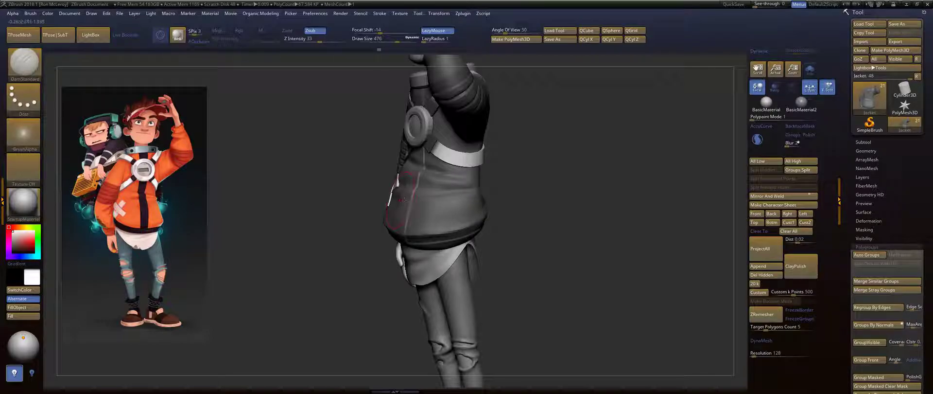
pyautogui.moveTo(516, 176); pyautogui.dragTo(492, 180, button='right')
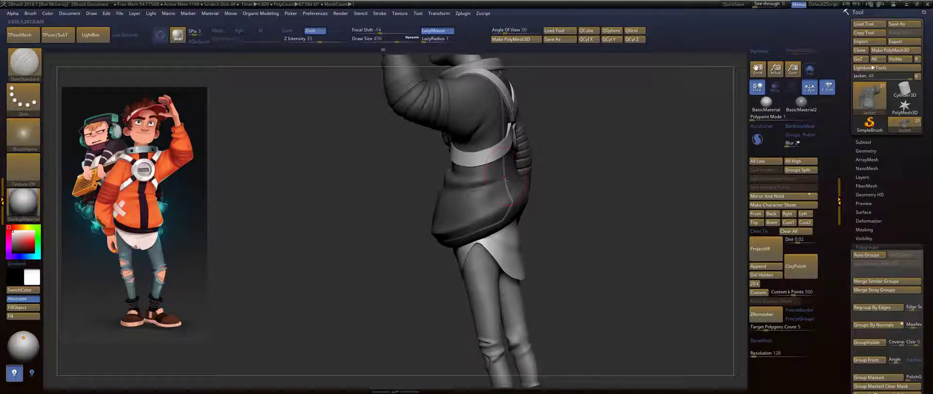
pyautogui.press('shift')
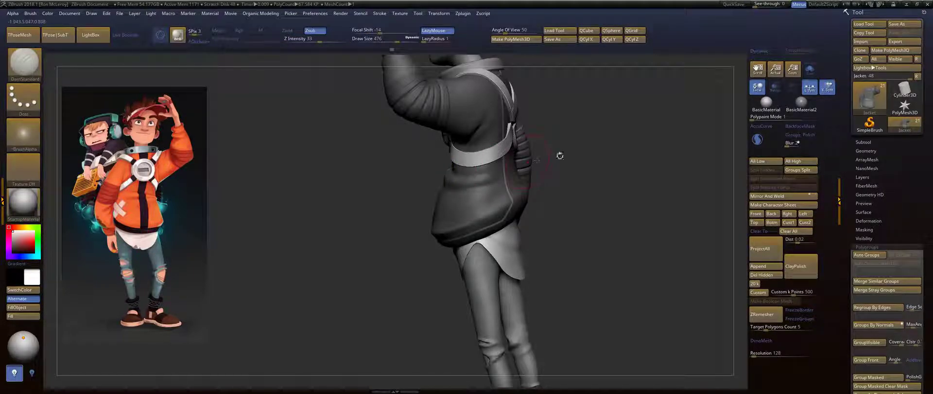
pyautogui.moveTo(537, 160); pyautogui.dragTo(588, 141)
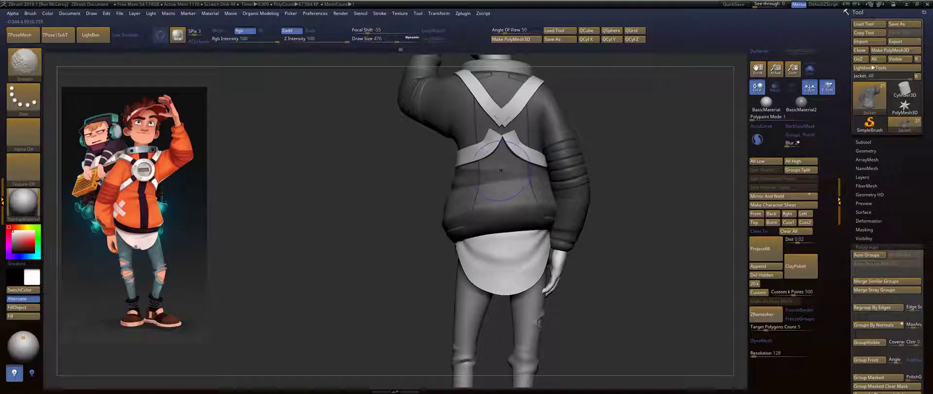
pyautogui.moveTo(626, 139); pyautogui.dragTo(514, 180)
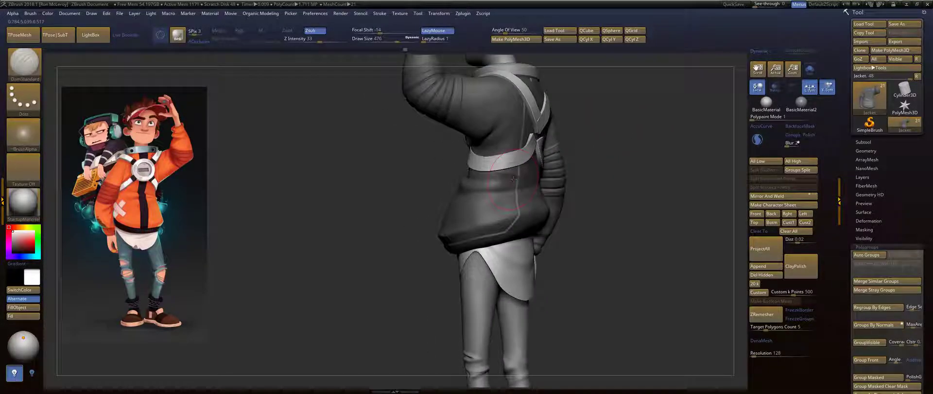
# Adjust the jacket's front hem and the lowered arm's sleeve outline with the Move brush.
pyautogui.moveTo(414, 177); pyautogui.dragTo(399, 195)
pyautogui.moveTo(529, 183); pyautogui.dragTo(615, 182)
pyautogui.keyDown('alt'); pyautogui.moveTo(603, 214); pyautogui.dragTo(571, 157); pyautogui.keyUp('alt')
pyautogui.moveTo(466, 61); pyautogui.dragTo(589, 191)
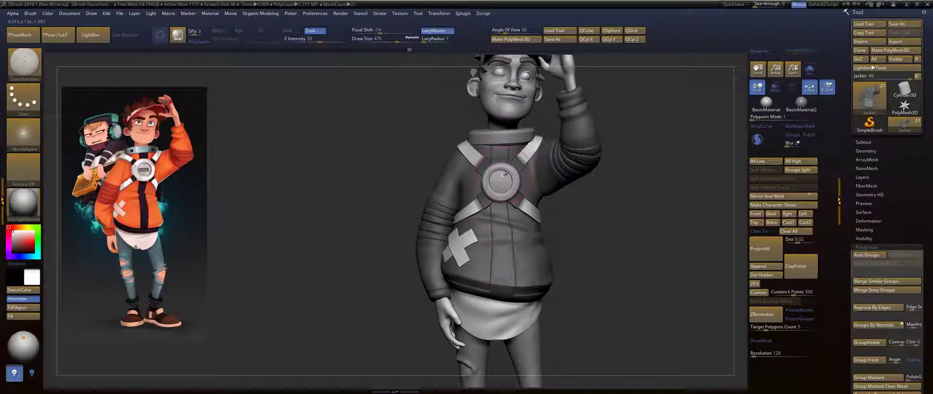
pyautogui.press('b')
pyautogui.press('m')
pyautogui.press('v')
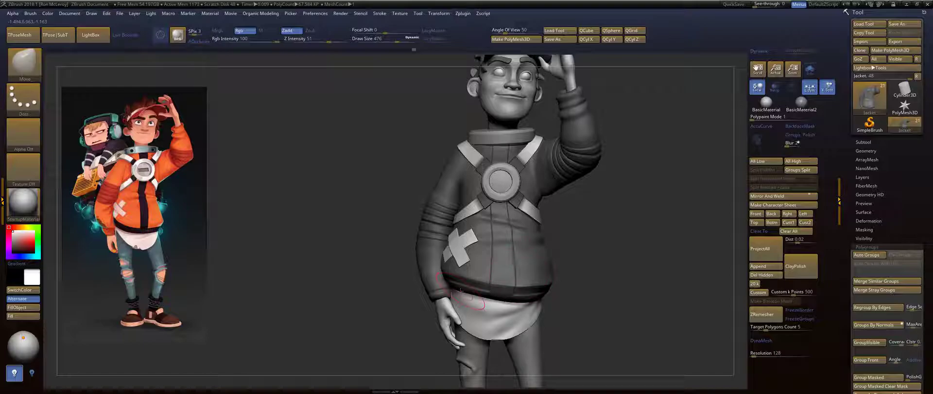
pyautogui.keyDown('alt'); pyautogui.moveTo(557, 262); pyautogui.dragTo(591, 224); pyautogui.keyUp('alt')
pyautogui.moveTo(398, 248); pyautogui.dragTo(452, 247)
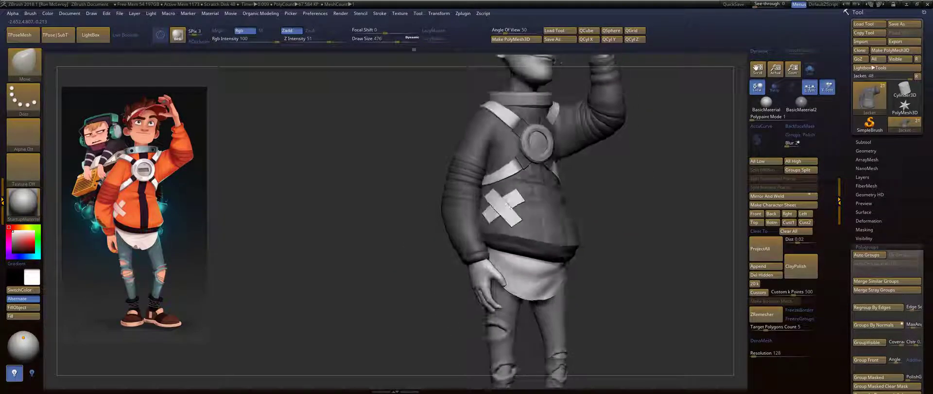
pyautogui.moveTo(408, 263); pyautogui.dragTo(413, 242)
# Refine the volume of the jacket's lower back and waistband with the Move brush and smoothing.
pyautogui.moveTo(644, 155); pyautogui.dragTo(627, 156)
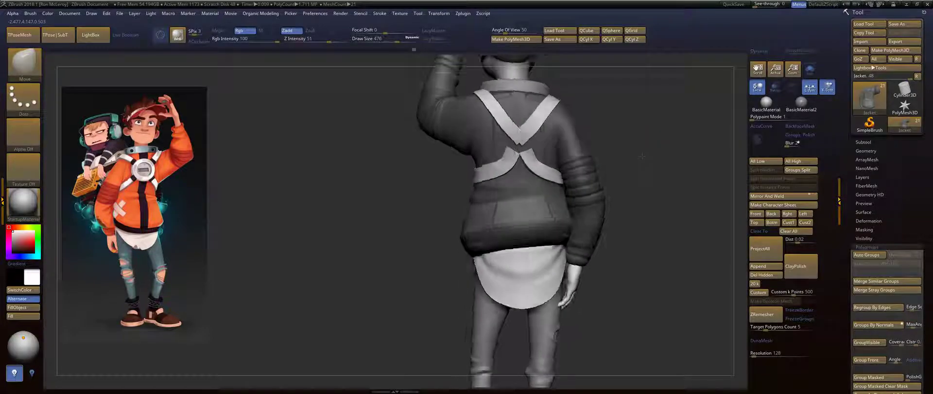
pyautogui.press('shift')
pyautogui.moveTo(511, 92); pyautogui.dragTo(472, 145)
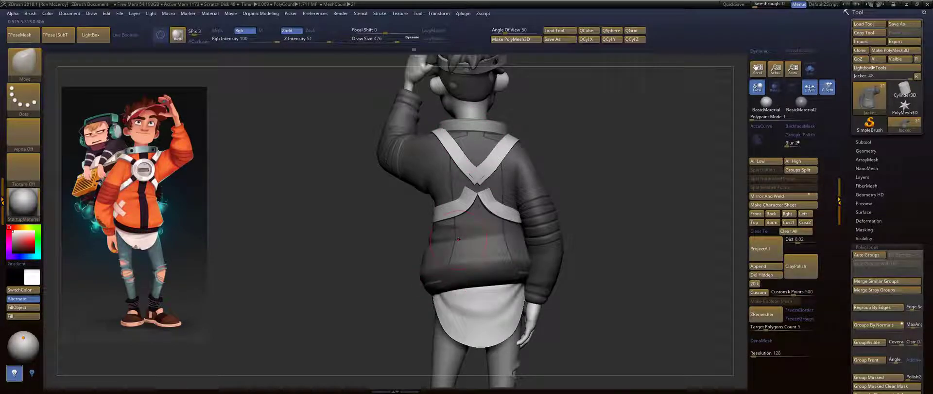
pyautogui.moveTo(320, 209); pyautogui.dragTo(652, 126)
pyautogui.moveTo(623, 158)
pyautogui.mouseDown()
pyautogui.moveTo(639, 167)
pyautogui.moveTo(486, 175)
pyautogui.mouseUp()
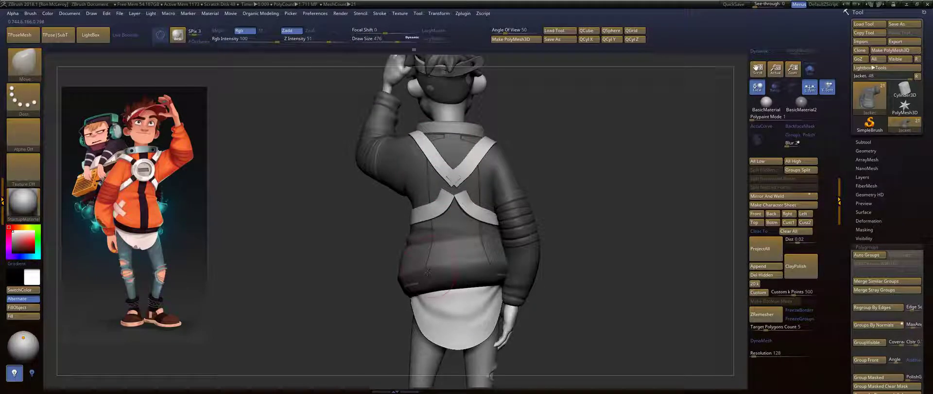
pyautogui.moveTo(527, 124); pyautogui.dragTo(526, 156)
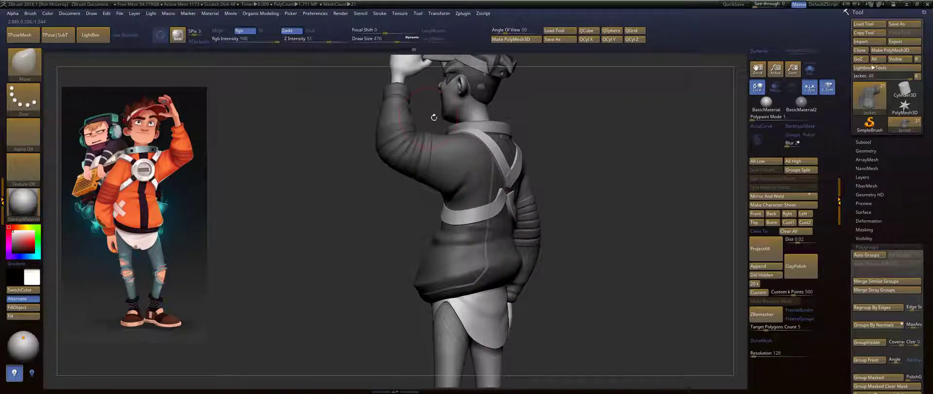
# Use the FormSoft brush at draw size 365 to clean up the jacket surface around the harness strap under the raised arm.
pyautogui.press('b')
pyautogui.press('f')
pyautogui.press('s')
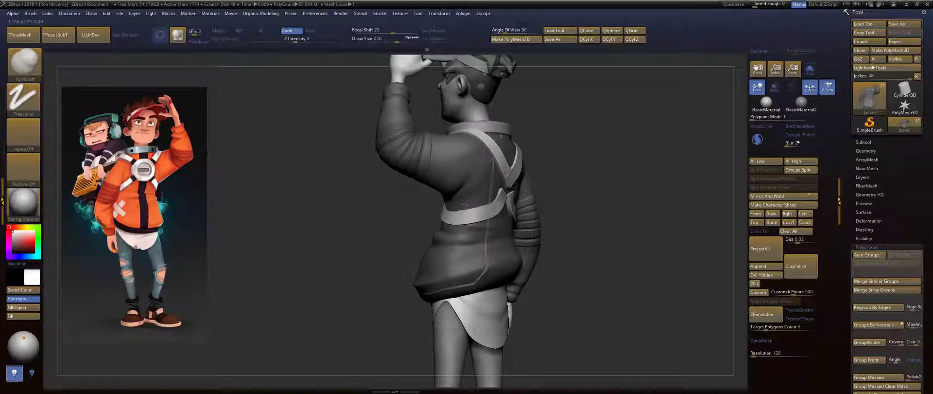
pyautogui.moveTo(573, 168)
pyautogui.mouseDown()
pyautogui.moveTo(552, 167)
pyautogui.moveTo(550, 209)
pyautogui.mouseUp()
pyautogui.press('s')
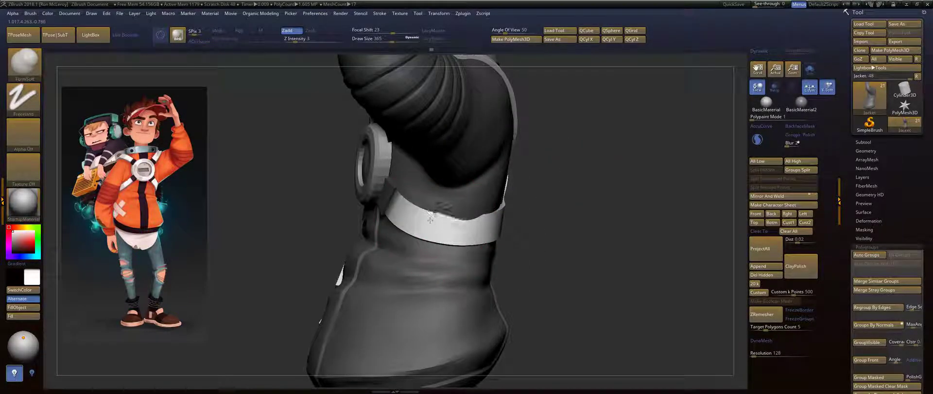
pyautogui.moveTo(545, 192)
pyautogui.mouseDown()
pyautogui.moveTo(357, 199)
pyautogui.moveTo(523, 210)
pyautogui.mouseUp()
pyautogui.moveTo(436, 223); pyautogui.dragTo(453, 224)
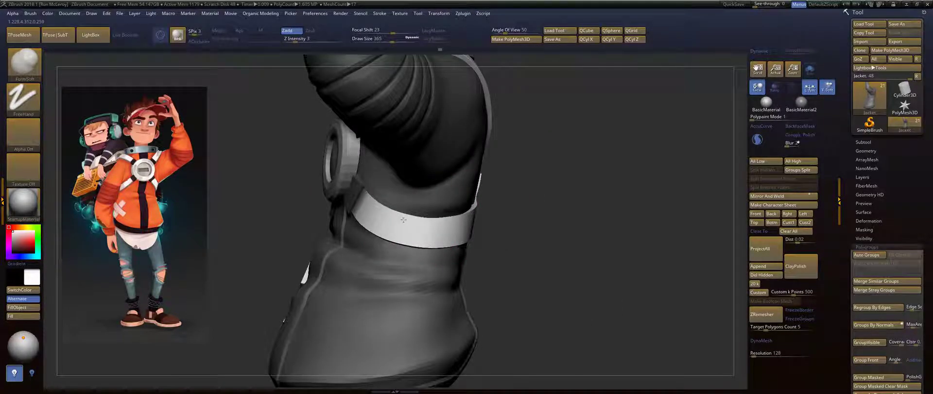
pyautogui.moveTo(316, 207); pyautogui.dragTo(537, 204)
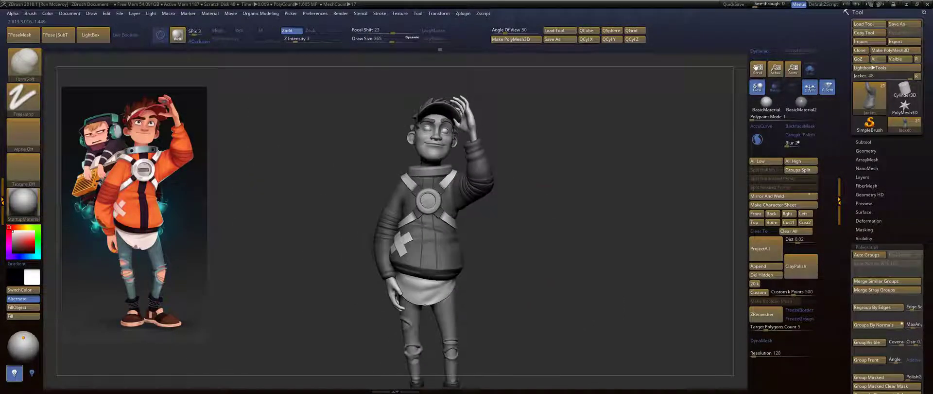
pyautogui.moveTo(486, 200); pyautogui.dragTo(503, 191)
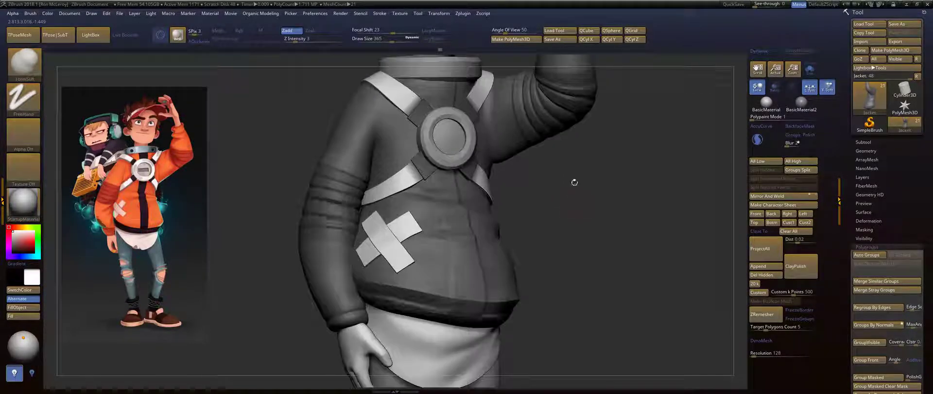
# Smooth the jacket's surface around the chest harness straps and the shoulder of the raised arm.
pyautogui.moveTo(575, 180); pyautogui.dragTo(471, 197)
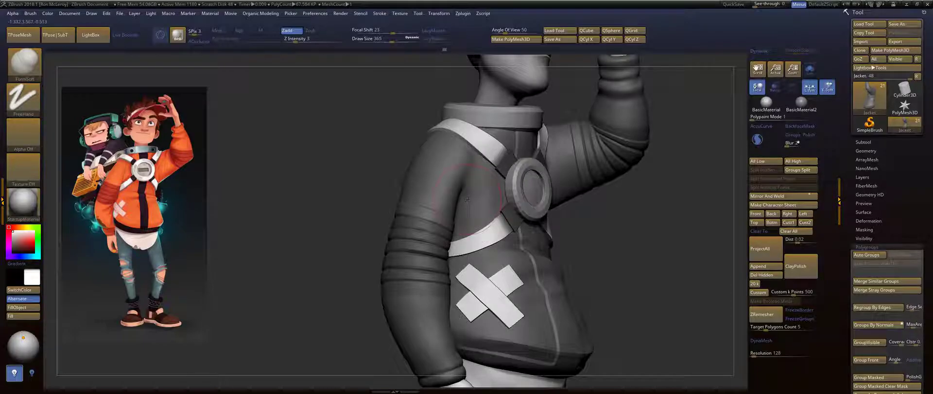
pyautogui.press('shift')
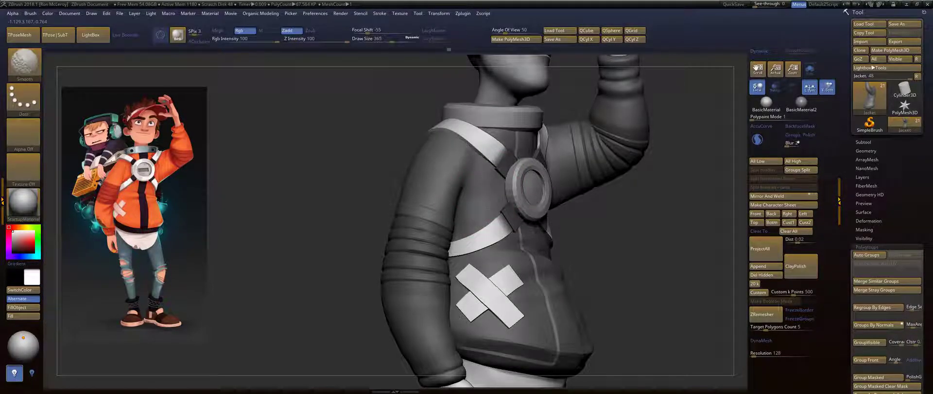
pyautogui.keyDown('shift'); pyautogui.moveTo(488, 208); pyautogui.dragTo(486, 237); pyautogui.keyUp('shift')
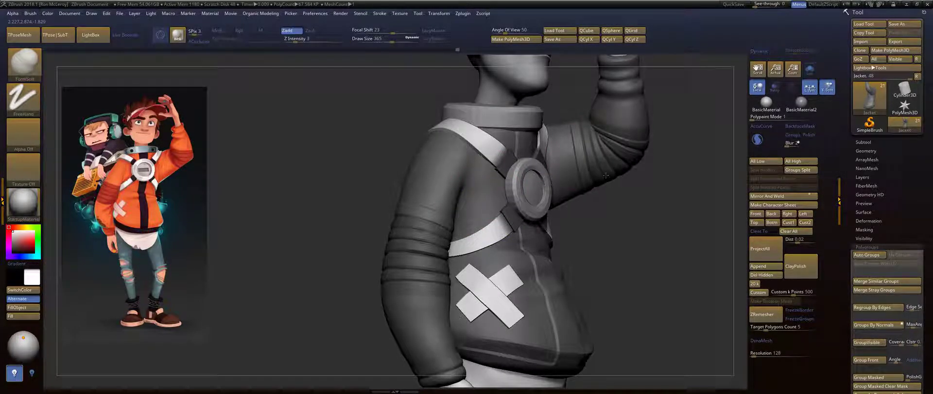
pyautogui.moveTo(650, 210)
pyautogui.mouseDown()
pyautogui.moveTo(547, 231)
pyautogui.moveTo(517, 158)
pyautogui.mouseUp()
pyautogui.moveTo(599, 138); pyautogui.dragTo(506, 158)
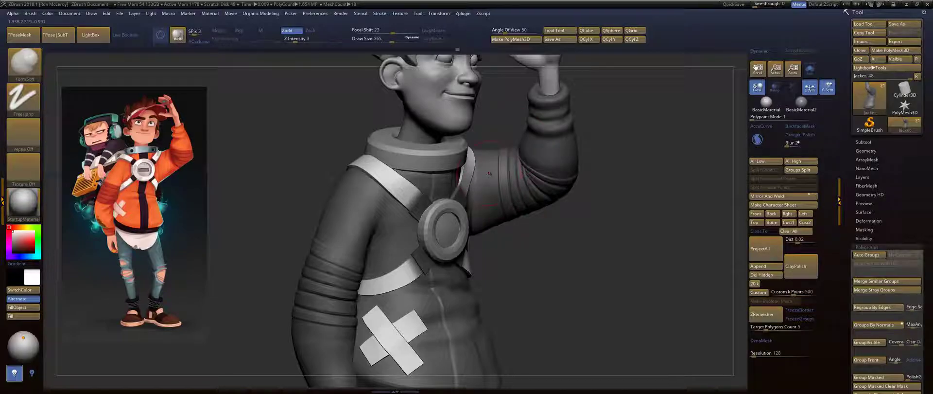
pyautogui.moveTo(585, 213); pyautogui.dragTo(526, 203)
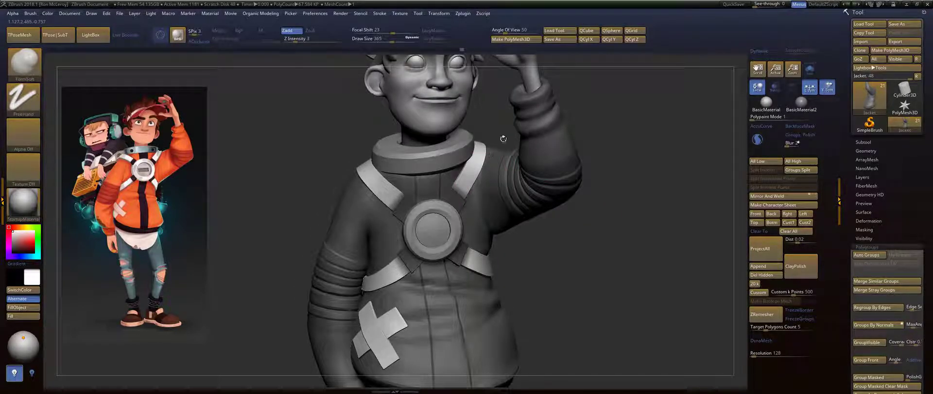
pyautogui.press('shift')
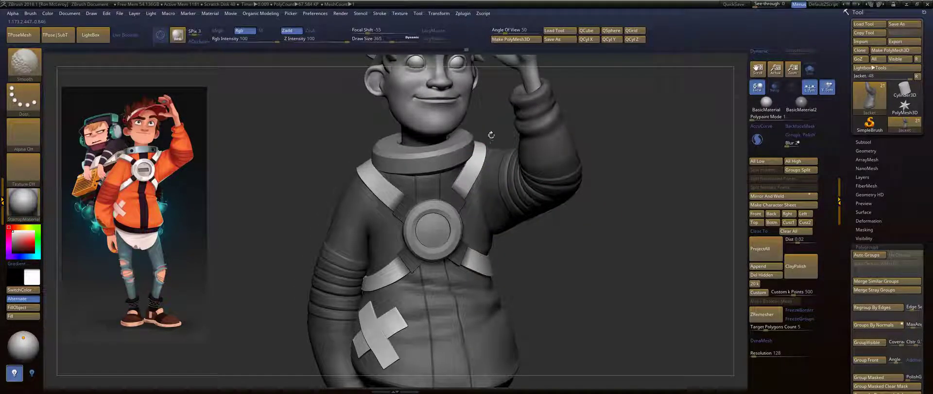
# Reduce the draw size to 128 and refine the raised sleeve around the forearm with FormSoft and smoothing.
pyautogui.moveTo(491, 135)
pyautogui.mouseDown()
pyautogui.moveTo(461, 115)
pyautogui.moveTo(437, 116)
pyautogui.mouseUp()
pyautogui.moveTo(328, 158)
pyautogui.mouseDown()
pyautogui.moveTo(335, 178)
pyautogui.moveTo(407, 145)
pyautogui.mouseUp()
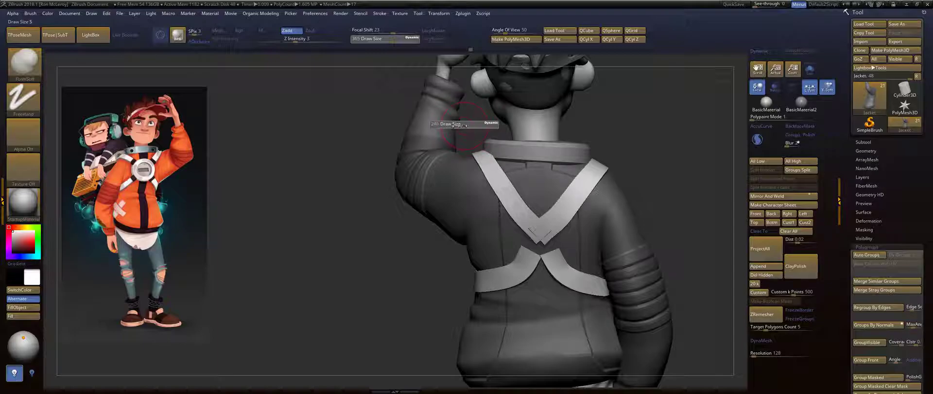
pyautogui.press('shift')
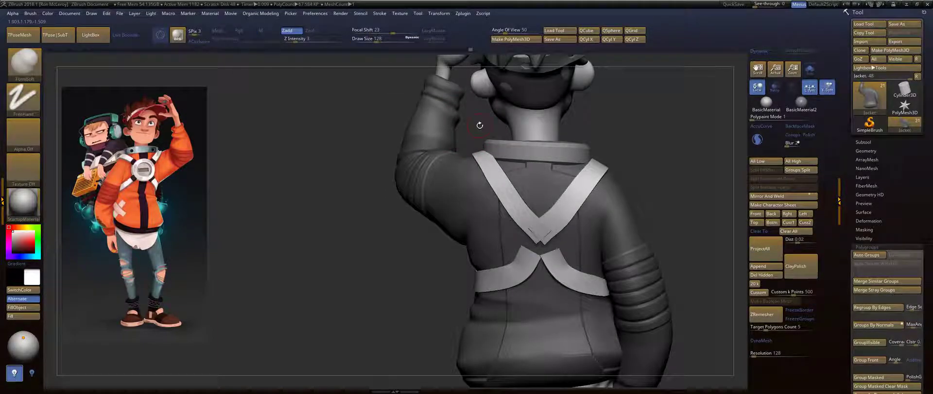
pyautogui.moveTo(479, 125); pyautogui.dragTo(370, 125)
pyautogui.press('shift')
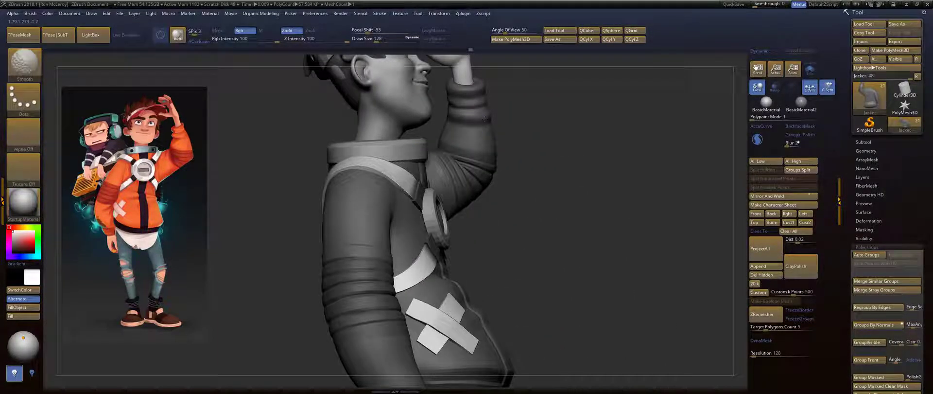
pyautogui.moveTo(484, 119); pyautogui.dragTo(477, 119)
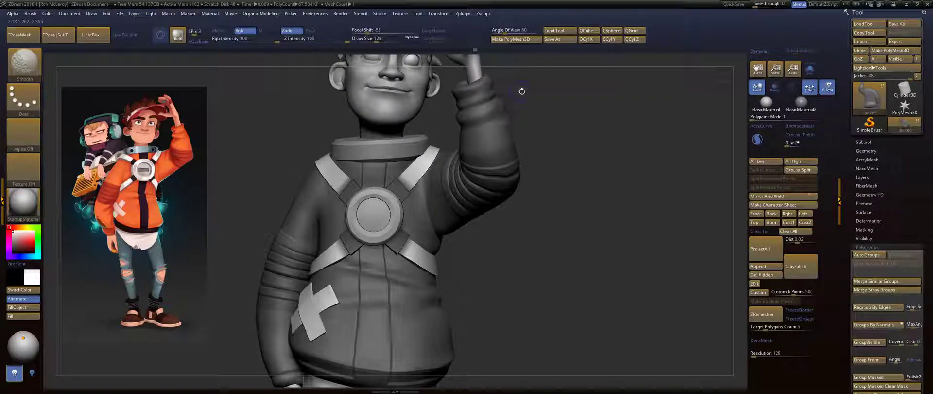
# Switch to the Move brush at draw size 351 and adjust the shape of the raised sleeve around the elbow.
pyautogui.moveTo(521, 91)
pyautogui.mouseDown()
pyautogui.moveTo(573, 146)
pyautogui.moveTo(575, 167)
pyautogui.moveTo(559, 138)
pyautogui.moveTo(471, 142)
pyautogui.mouseUp()
pyautogui.press('b')
pyautogui.press('m')
pyautogui.press('v')
pyautogui.press('s')
pyautogui.moveTo(554, 163)
pyautogui.mouseDown()
pyautogui.moveTo(607, 139)
pyautogui.moveTo(553, 170)
pyautogui.moveTo(476, 176)
pyautogui.mouseUp()
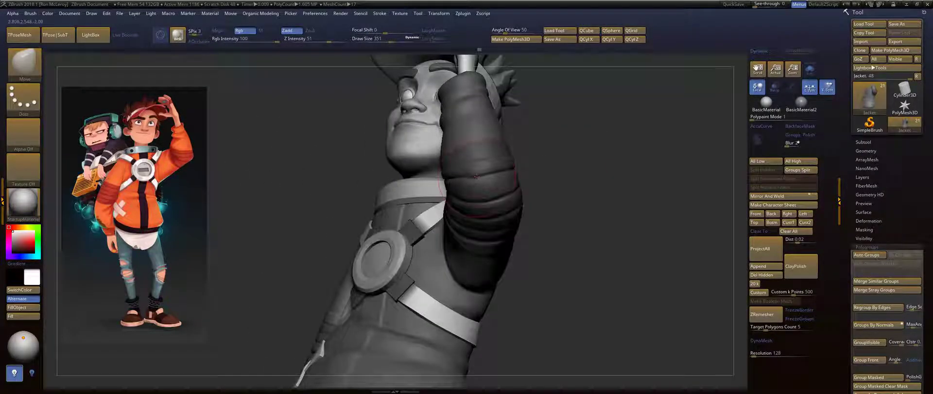
# Step the jacket down three subdivision levels and build up the raised sleeve's elbow volume with the FormSoft brush.
pyautogui.hotkey('shift', 'd')
pyautogui.hotkey('shift', 'd')
pyautogui.hotkey('shift', 'd')
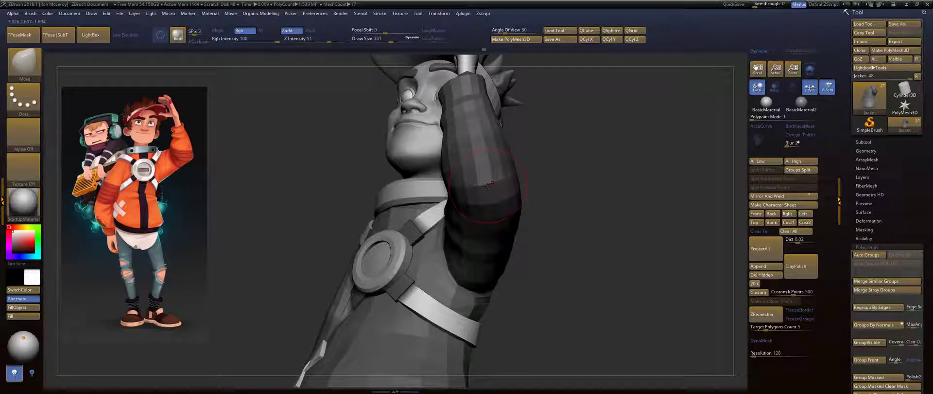
pyautogui.press('b')
pyautogui.press('f')
pyautogui.press('s')
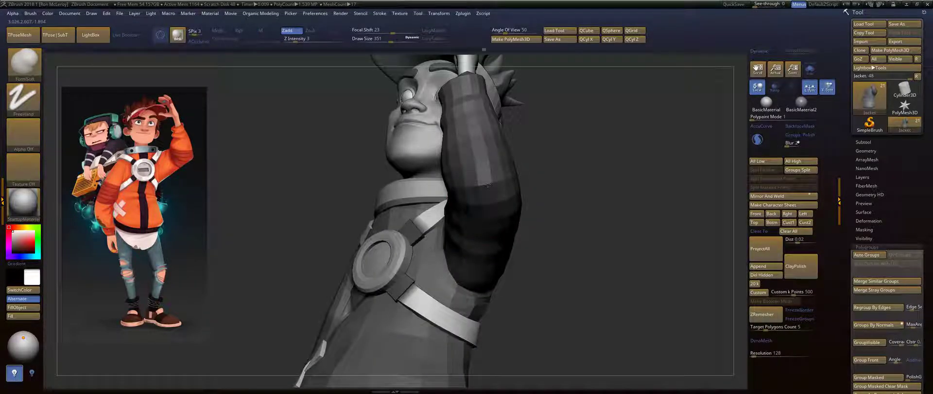
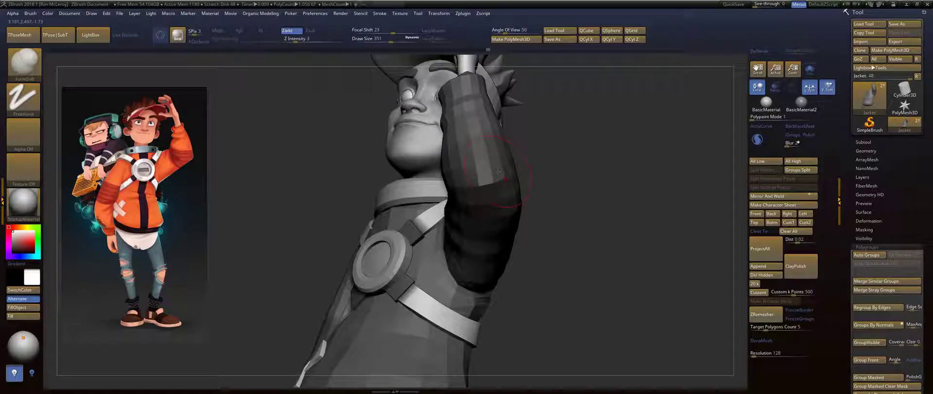
pyautogui.moveTo(563, 172); pyautogui.dragTo(505, 181)
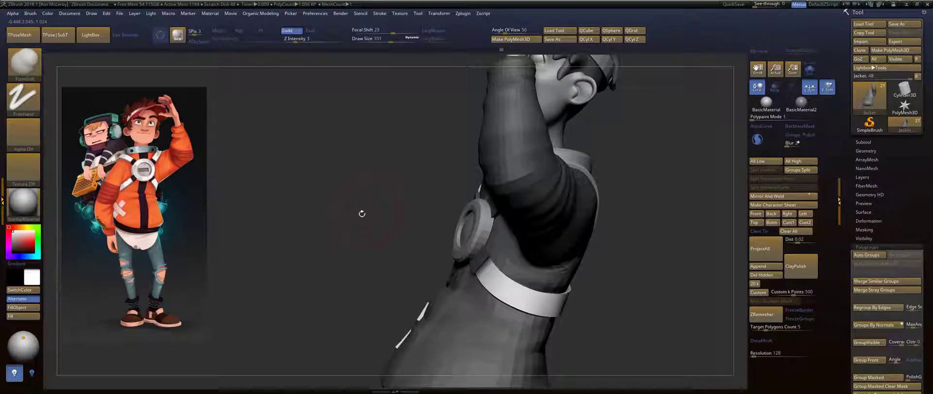
pyautogui.moveTo(360, 210); pyautogui.dragTo(516, 172)
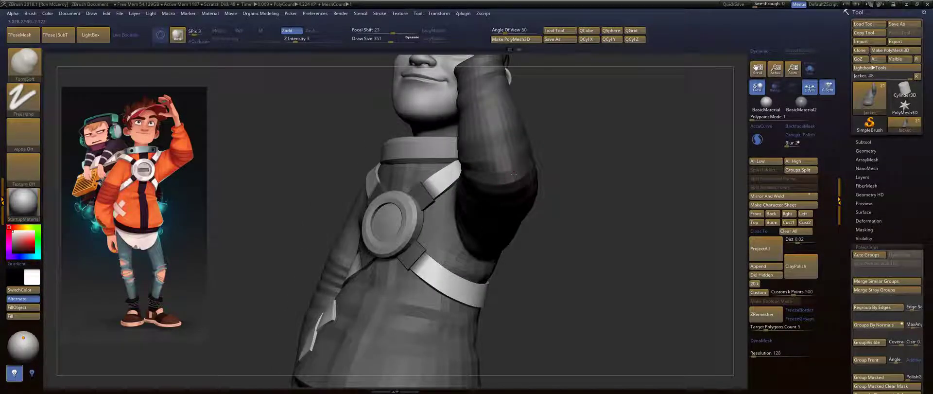
# Refine the underside of the raised sleeve and the armpit with FormSoft, working from the front and side.
pyautogui.moveTo(595, 149); pyautogui.dragTo(566, 171)
pyautogui.moveTo(542, 145); pyautogui.dragTo(585, 176)
pyautogui.keyDown('alt'); pyautogui.moveTo(517, 274); pyautogui.dragTo(482, 202); pyautogui.keyUp('alt')
pyautogui.moveTo(458, 223)
pyautogui.mouseDown()
pyautogui.moveTo(443, 207)
pyautogui.moveTo(456, 214)
pyautogui.moveTo(468, 191)
pyautogui.moveTo(477, 217)
pyautogui.moveTo(497, 223)
pyautogui.moveTo(479, 222)
pyautogui.mouseUp()
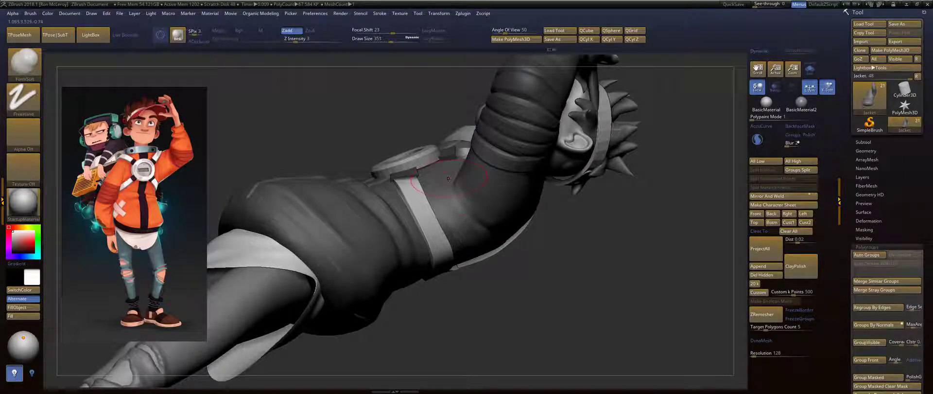
# Switch to the Orb_Cracks brush and carve creases into the jacket around the raised arm's armpit, smoothing them in.
pyautogui.press('b')
pyautogui.click(441, 180)
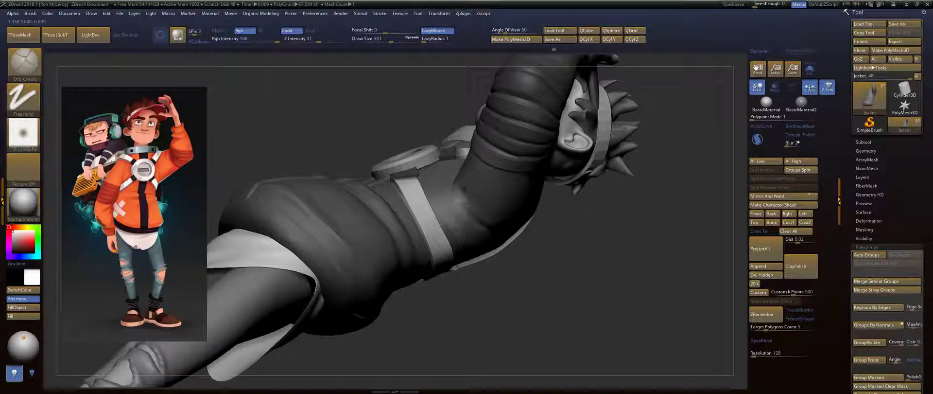
pyautogui.moveTo(562, 208); pyautogui.dragTo(511, 210)
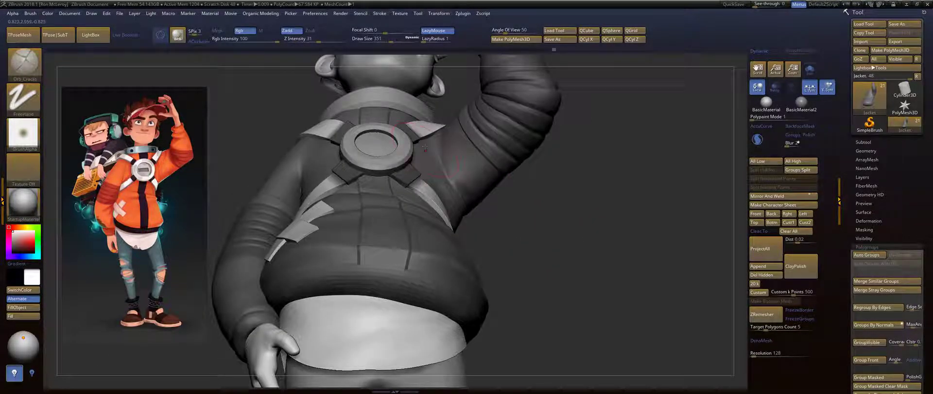
pyautogui.press('shift')
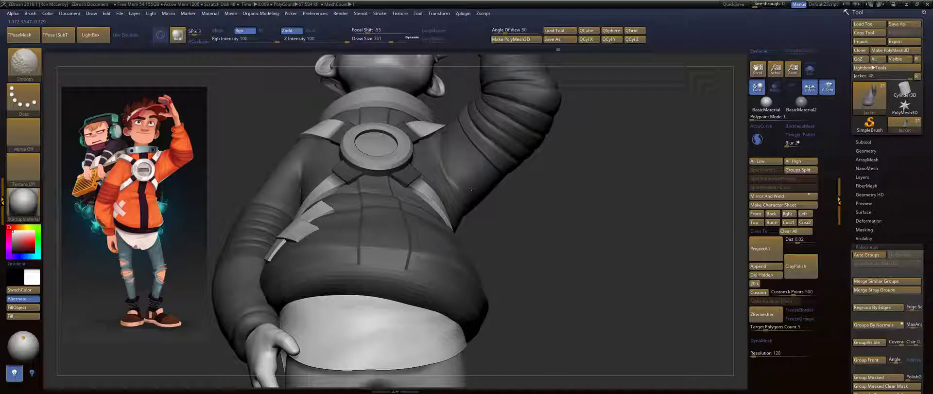
pyautogui.moveTo(486, 209)
pyautogui.mouseDown()
pyautogui.moveTo(579, 204)
pyautogui.moveTo(574, 148)
pyautogui.mouseUp()
pyautogui.moveTo(624, 167); pyautogui.dragTo(618, 192)
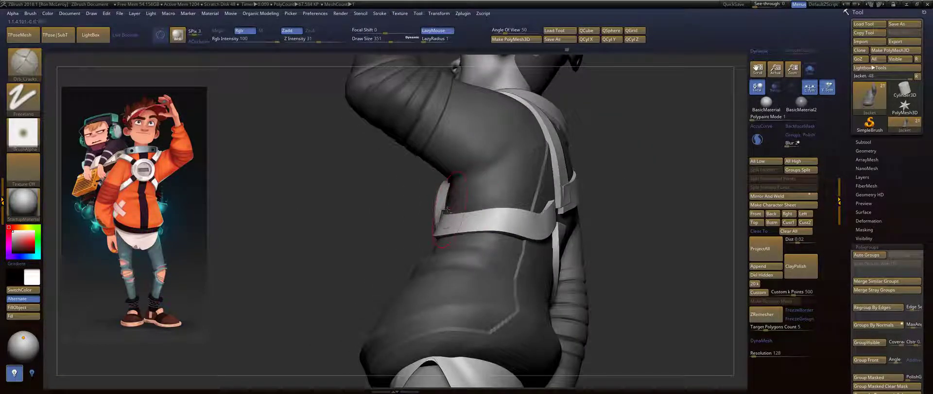
pyautogui.moveTo(542, 151); pyautogui.dragTo(505, 172)
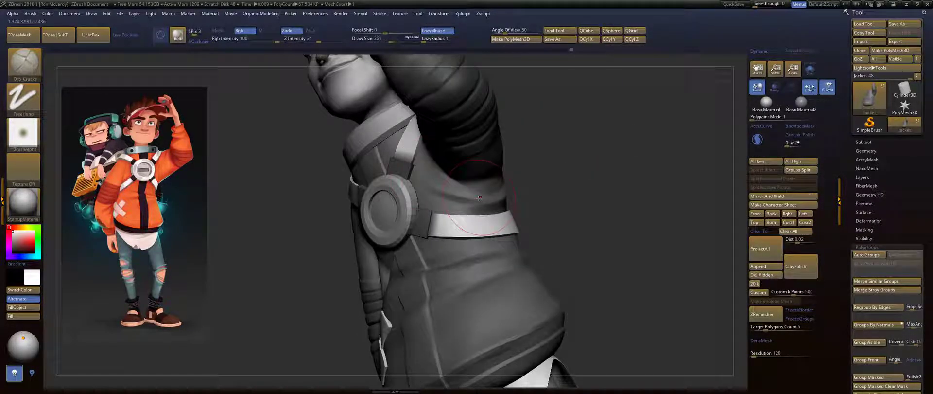
# Carve curved Orb_Cracks folds just above the harness strap under the raised arm and soften them.
pyautogui.press('shift')
pyautogui.moveTo(551, 186); pyautogui.dragTo(600, 184)
pyautogui.moveTo(520, 197)
pyautogui.keyDown('alt'); pyautogui.mouseDown()
pyautogui.moveTo(511, 234)
pyautogui.moveTo(474, 228)
pyautogui.mouseUp(); pyautogui.keyUp('alt')
pyautogui.press('ctrl')
pyautogui.press('shift')
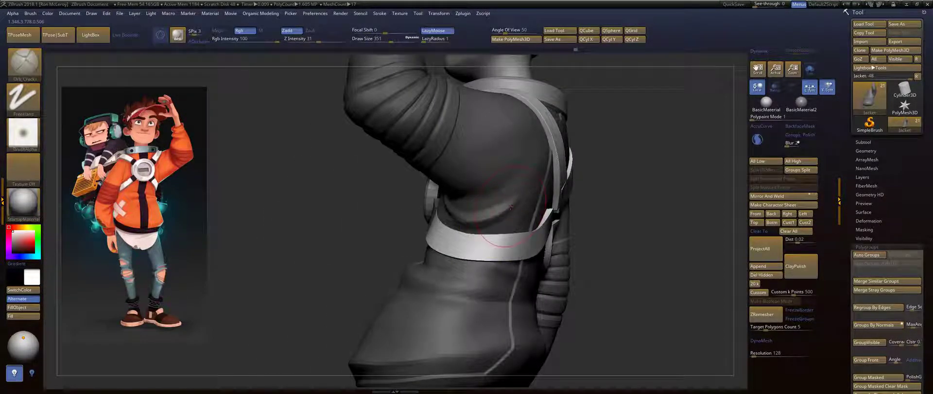
pyautogui.moveTo(477, 220); pyautogui.dragTo(483, 206, button='right')
pyautogui.press('shift')
# Switch to FormSoft at draw size 500 and even out the jacket's side above the harness strap.
pyautogui.press('b')
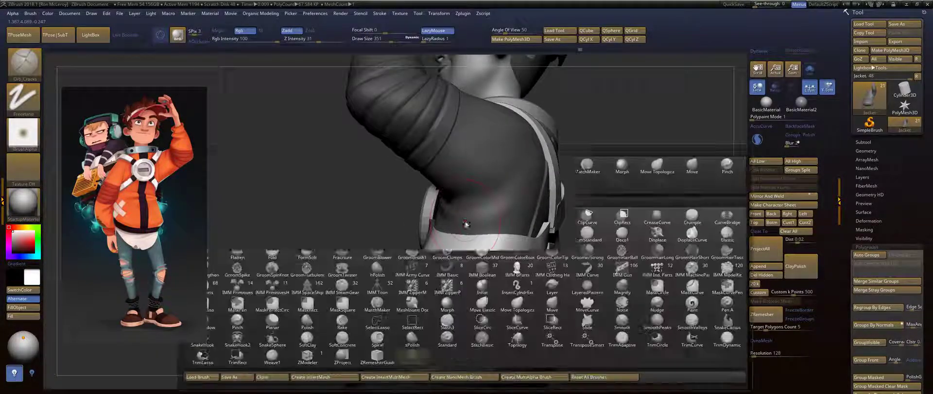
pyautogui.press('f')
pyautogui.press('s')
pyautogui.press('s')
pyautogui.moveTo(469, 223); pyautogui.dragTo(483, 223)
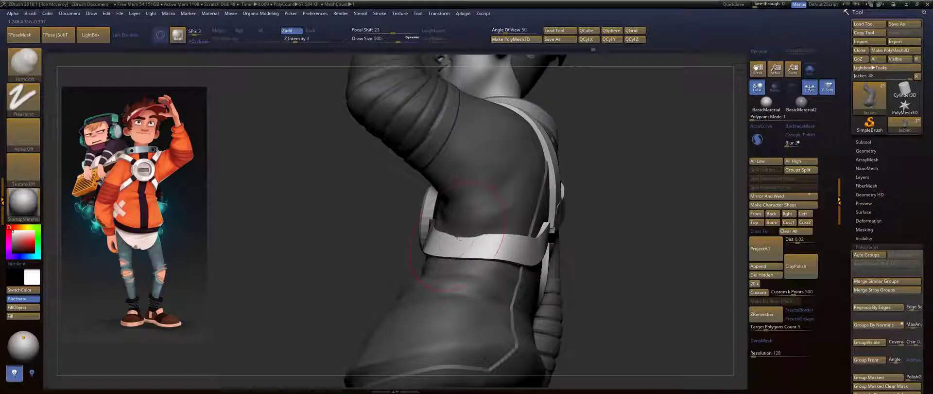
pyautogui.press('shift')
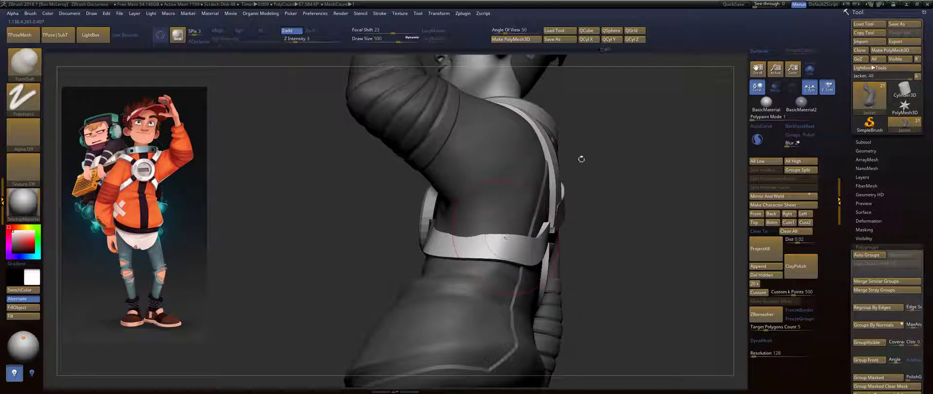
# Set the draw size to 305 and soften the front of the raised arm's armpit beside the chest disc.
pyautogui.moveTo(582, 159)
pyautogui.mouseDown()
pyautogui.moveTo(452, 209)
pyautogui.moveTo(456, 195)
pyautogui.mouseUp()
pyautogui.moveTo(515, 204)
pyautogui.mouseDown()
pyautogui.moveTo(539, 208)
pyautogui.moveTo(551, 262)
pyautogui.mouseUp()
pyautogui.press('s')
pyautogui.moveTo(490, 202); pyautogui.dragTo(479, 202)
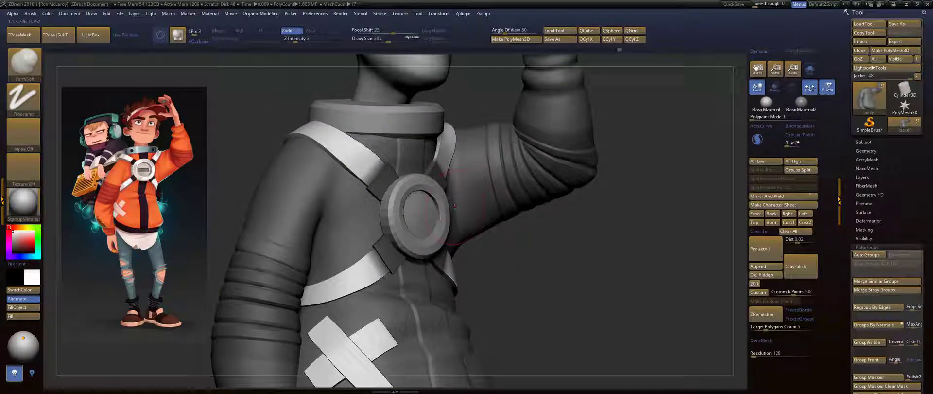
pyautogui.press('shift')
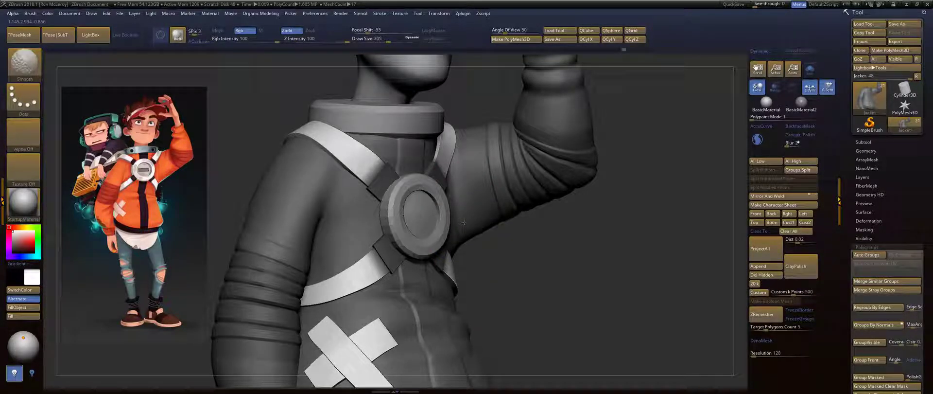
# Refine the jacket's side beneath the raised arm from several angles, smoothing at draw size 559.
pyautogui.moveTo(564, 224)
pyautogui.mouseDown()
pyautogui.moveTo(519, 234)
pyautogui.moveTo(531, 225)
pyautogui.moveTo(456, 223)
pyautogui.mouseUp()
pyautogui.press('f')
pyautogui.press('f')
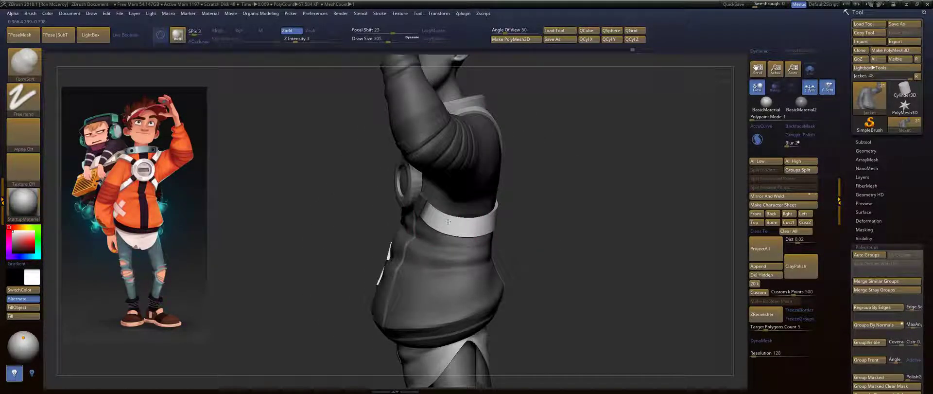
pyautogui.moveTo(435, 204); pyautogui.dragTo(473, 207)
pyautogui.moveTo(527, 190); pyautogui.dragTo(574, 190)
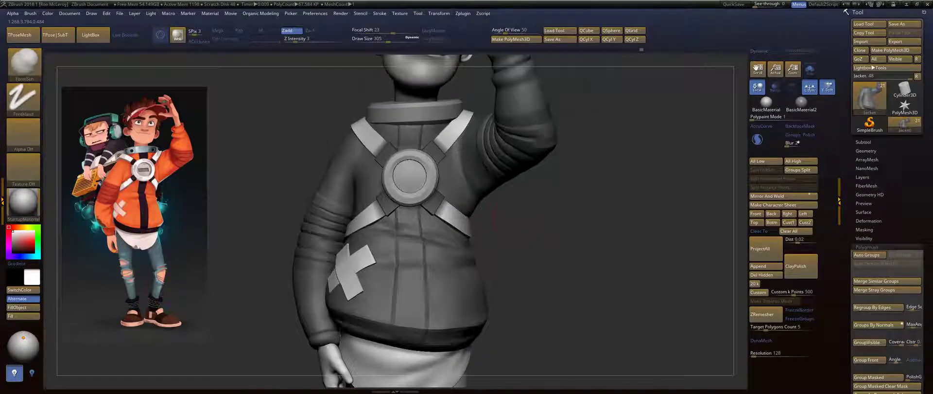
pyautogui.moveTo(500, 221)
pyautogui.mouseDown()
pyautogui.moveTo(521, 225)
pyautogui.moveTo(492, 197)
pyautogui.mouseUp()
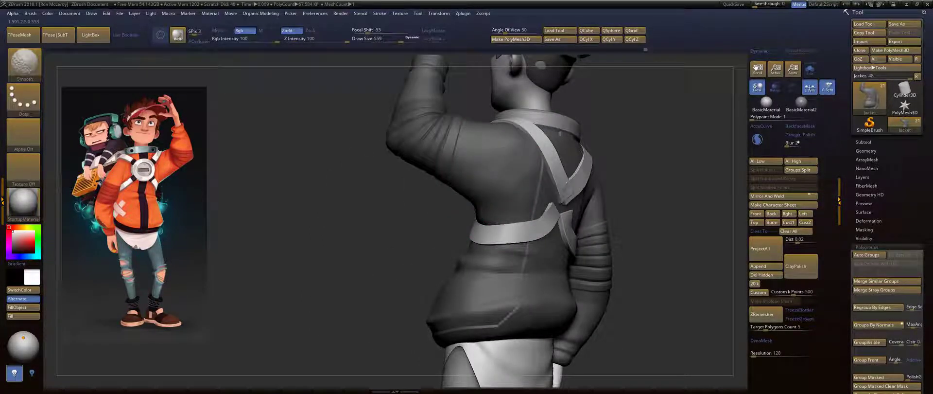
pyautogui.press('shift')
# Drop the jacket to lower subdivision levels and smooth the raised sleeve's underside and upper back at draw size 685.
pyautogui.hotkey('shift', 'd')
pyautogui.hotkey('shift', 'd')
pyautogui.press('s')
pyautogui.moveTo(498, 164)
pyautogui.mouseDown()
pyautogui.moveTo(506, 164)
pyautogui.moveTo(478, 180)
pyautogui.mouseUp()
pyautogui.press('s')
pyautogui.click(483, 178)
pyautogui.hotkey('shift', 'd')
pyautogui.hotkey('shift', 'd')
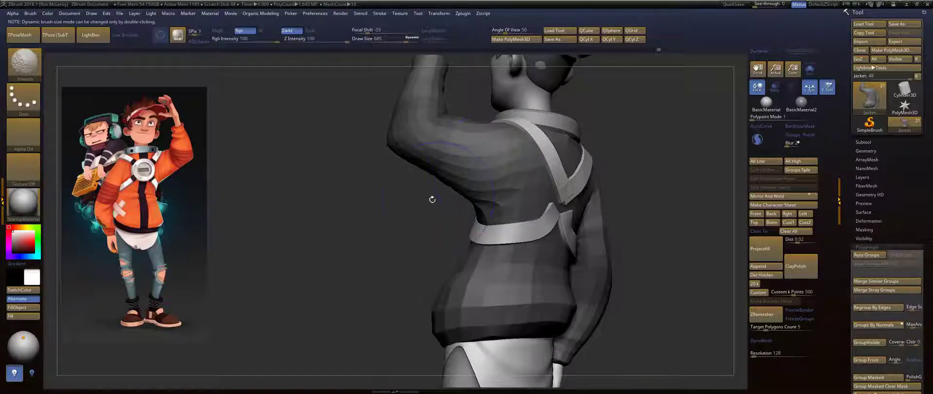
# Switch to the Move brush and reduce the draw size to 408 for reshaping the raised sleeve's underside.
pyautogui.keyDown('alt'); pyautogui.moveTo(429, 204); pyautogui.dragTo(422, 226); pyautogui.keyUp('alt')
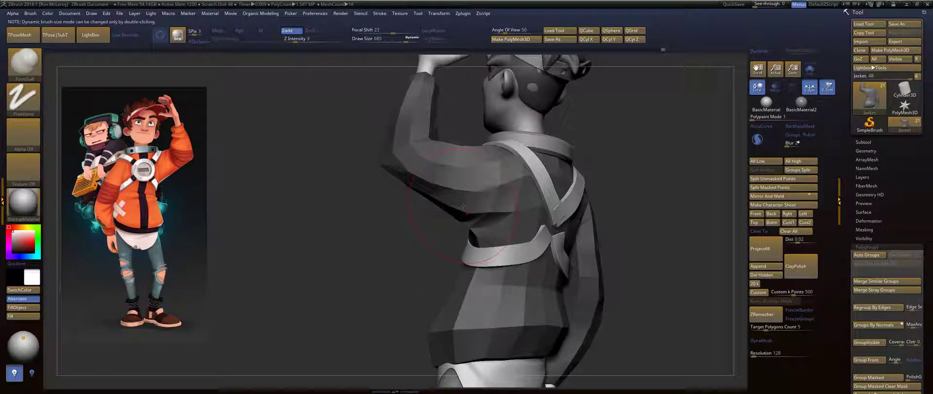
pyautogui.press('b')
pyautogui.click(461, 206)
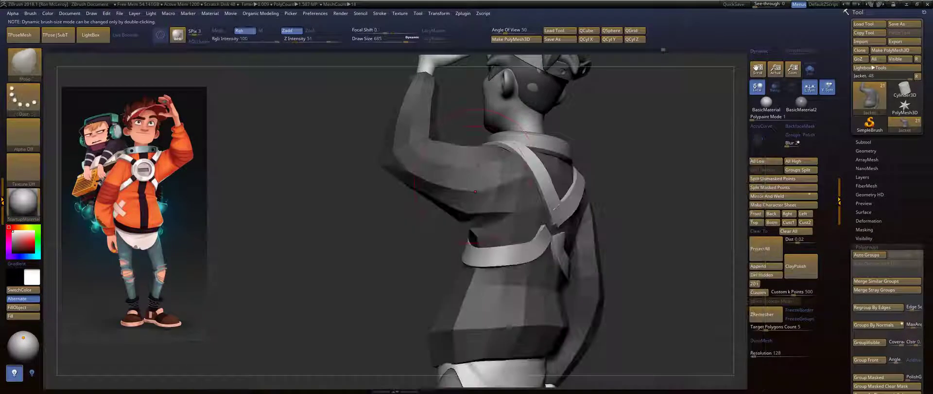
pyautogui.moveTo(425, 174); pyautogui.dragTo(438, 146, button='right')
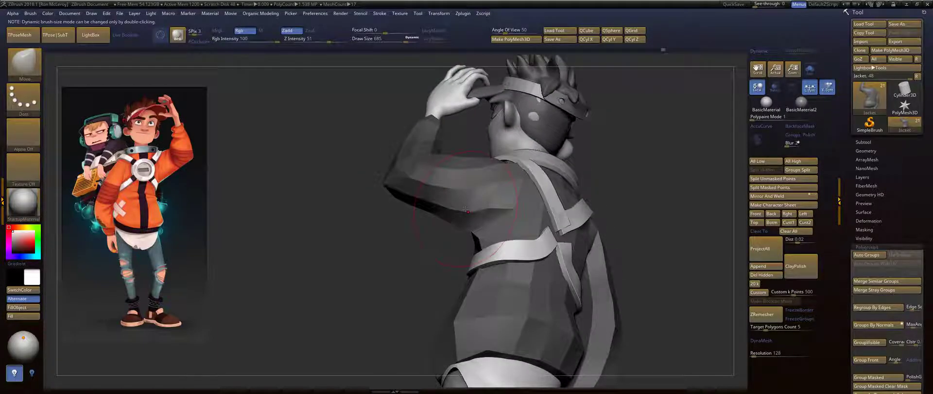
pyautogui.press('s')
pyautogui.moveTo(465, 209); pyautogui.dragTo(455, 210)
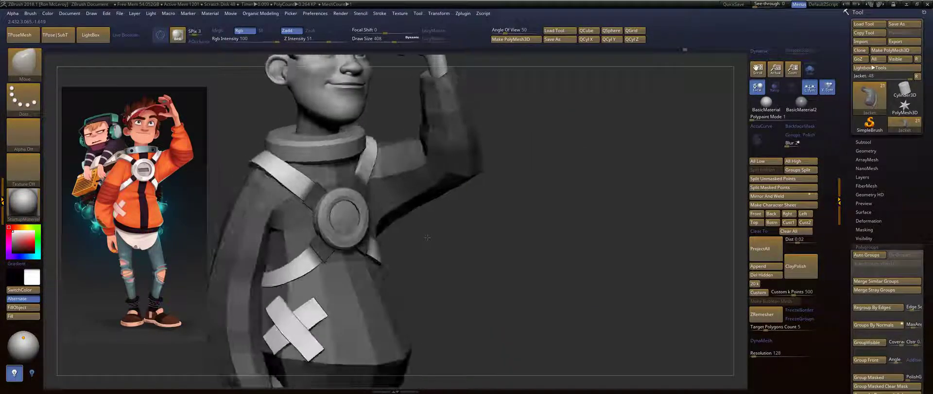
# Reshape the raised sleeve's elbow, underside and armpit with the Move brush from the front, side and below.
pyautogui.moveTo(444, 146); pyautogui.dragTo(443, 206, button='right')
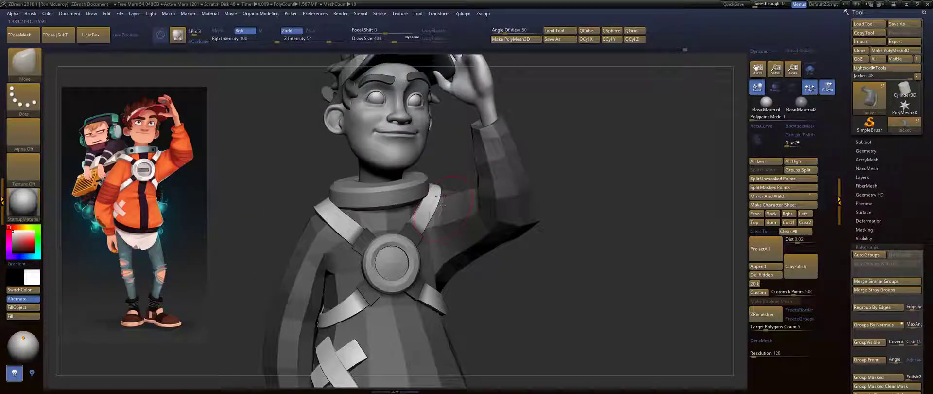
pyautogui.moveTo(564, 208); pyautogui.dragTo(514, 177)
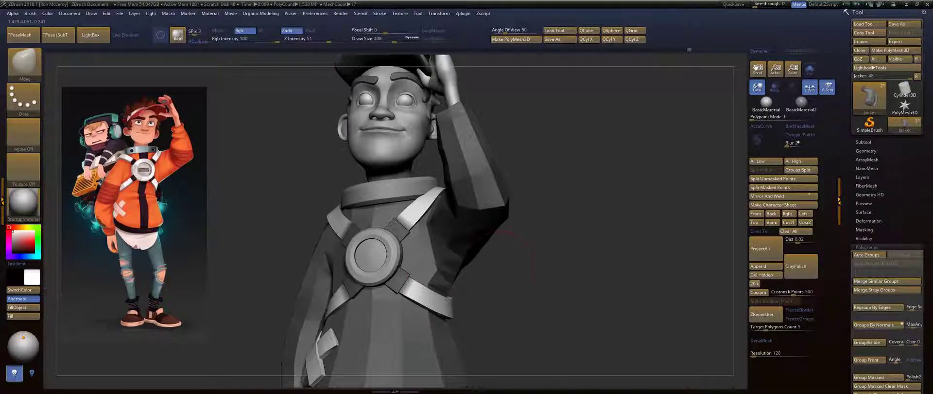
pyautogui.moveTo(437, 277)
pyautogui.mouseDown()
pyautogui.moveTo(480, 241)
pyautogui.moveTo(431, 267)
pyautogui.mouseUp()
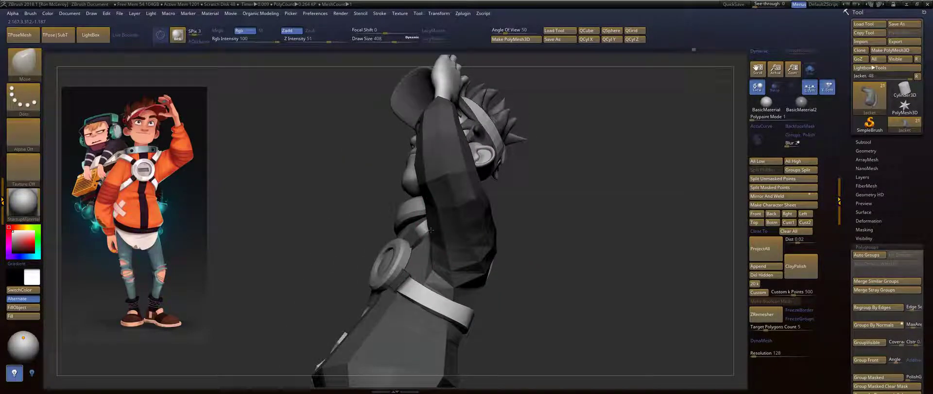
pyautogui.moveTo(541, 190); pyautogui.dragTo(440, 200)
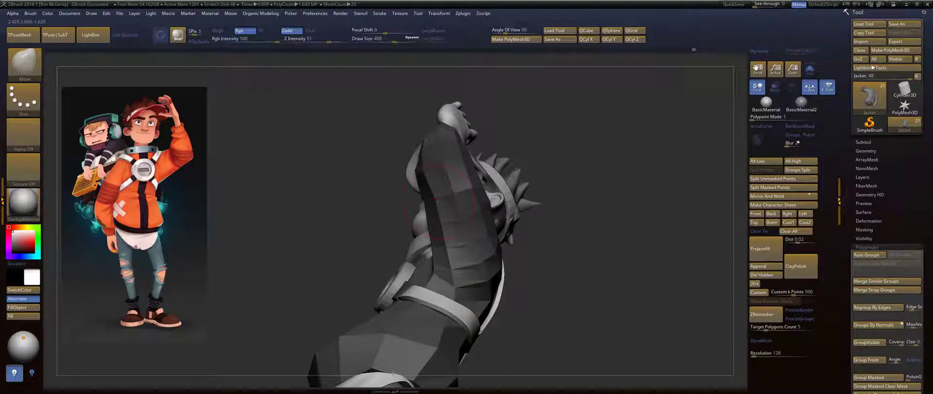
pyautogui.moveTo(336, 209); pyautogui.dragTo(436, 220)
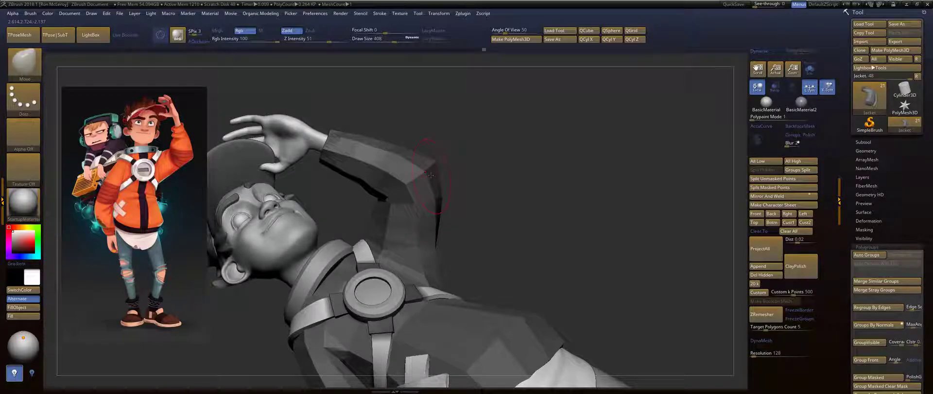
# Adjust the raised sleeve's elbow at draw size 311 and return the jacket to its detailed subdivision level.
pyautogui.moveTo(492, 156); pyautogui.dragTo(428, 163)
pyautogui.press('s')
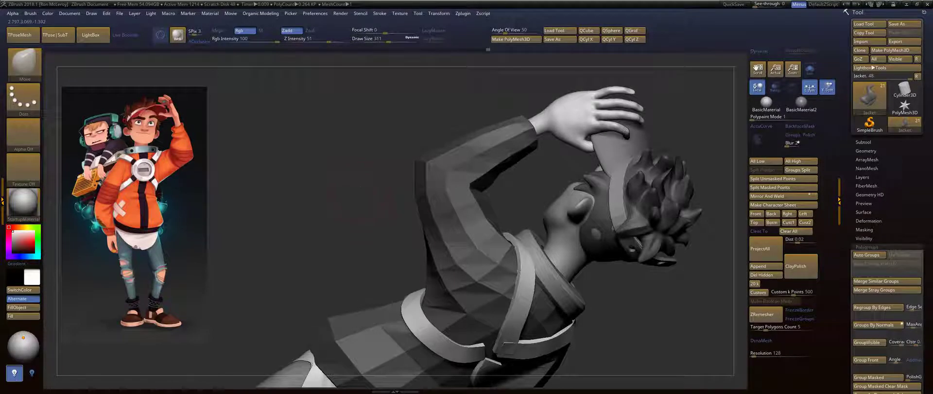
pyautogui.moveTo(362, 191); pyautogui.dragTo(547, 147)
pyautogui.hotkey('ctrl', 'd')
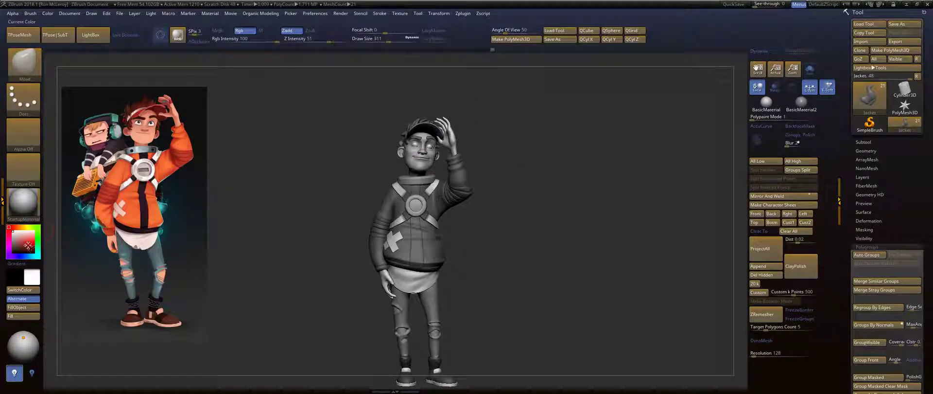
# Choose a muted orange matching the reference and fill the whole jacket with it.
pyautogui.click(21, 227)
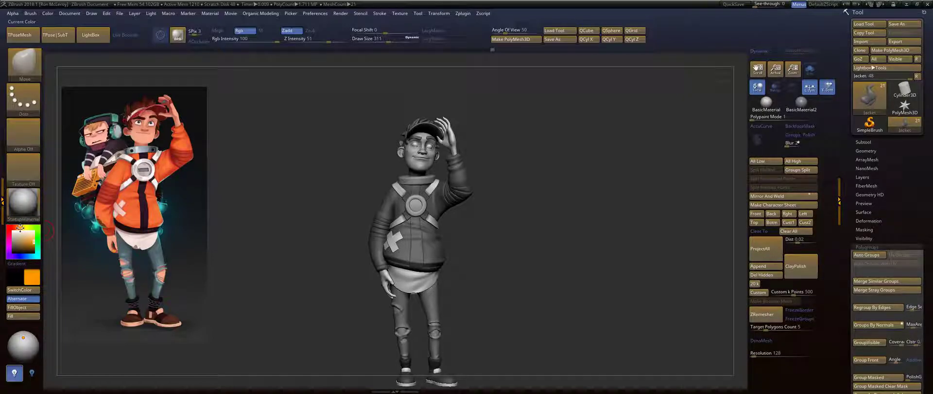
pyautogui.moveTo(18, 228); pyautogui.dragTo(17, 228)
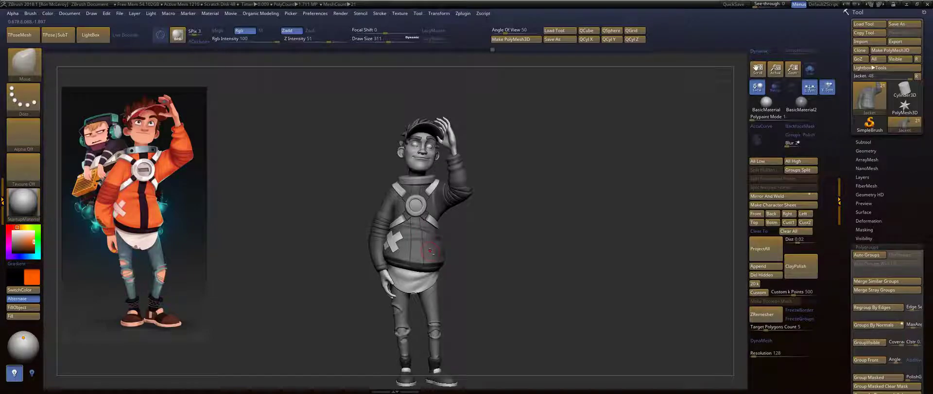
pyautogui.click(40, 306)
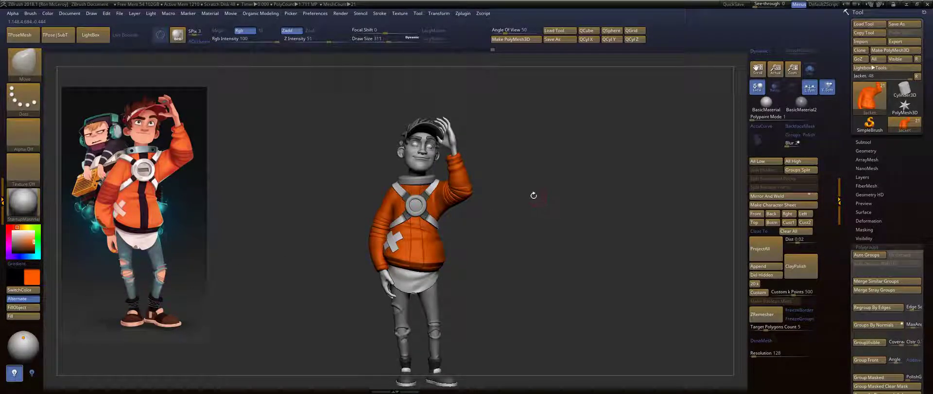
pyautogui.moveTo(533, 198); pyautogui.dragTo(580, 239)
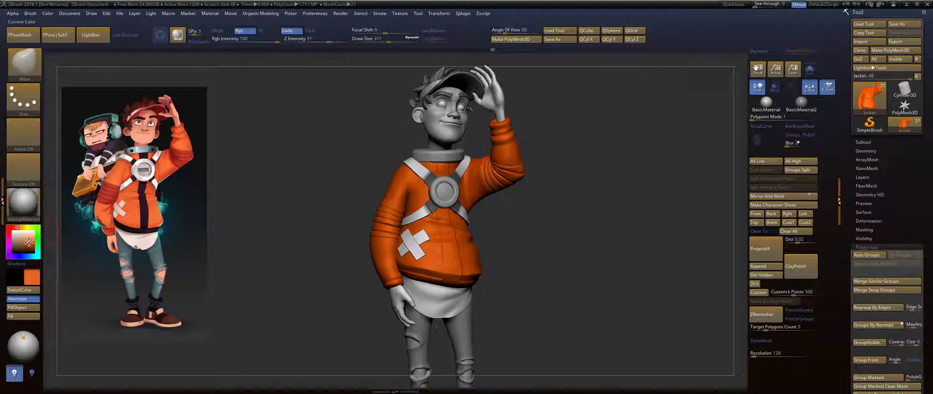
pyautogui.click(25, 240)
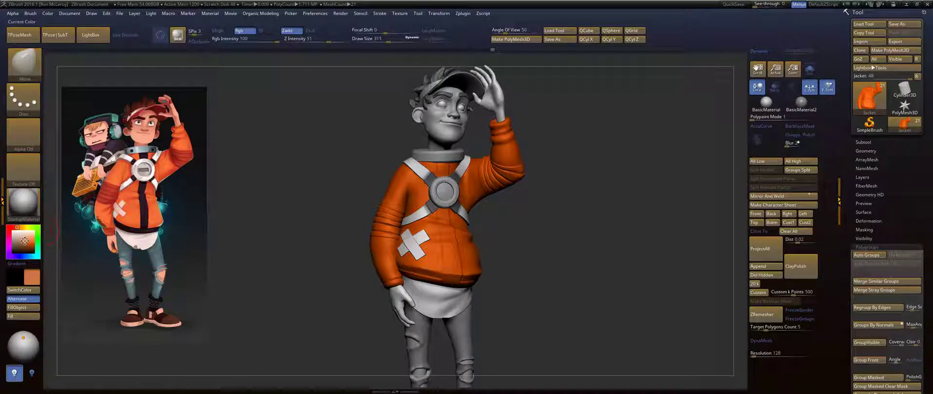
pyautogui.click(30, 308)
pyautogui.moveTo(307, 173)
pyautogui.keyDown('alt'); pyautogui.mouseDown()
pyautogui.moveTo(303, 194)
pyautogui.moveTo(323, 175)
pyautogui.mouseUp(); pyautogui.keyUp('alt')
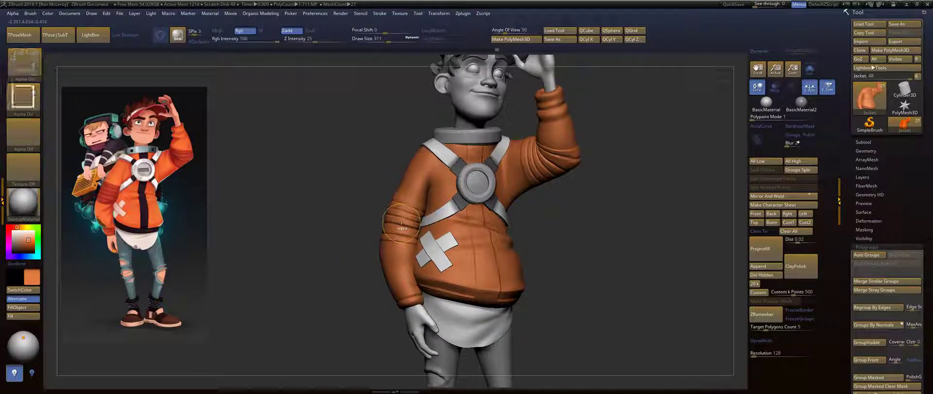
# Isolate the sleeve fold bands, restore the full jacket and display its polygroups with PolyFrame.
pyautogui.keyDown('ctrl'); pyautogui.keyDown('alt'); pyautogui.keyDown('shift'); pyautogui.click(411, 209); pyautogui.keyUp('shift'); pyautogui.keyUp('alt'); pyautogui.keyUp('ctrl')
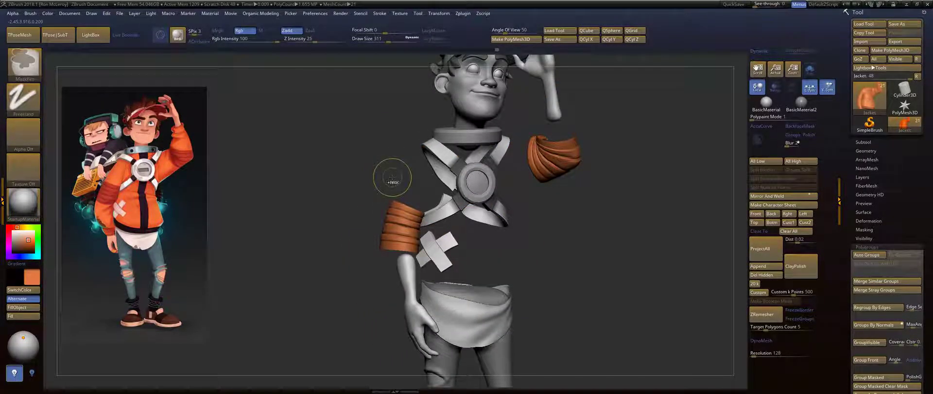
pyautogui.keyDown('ctrl'); pyautogui.keyDown('shift'); pyautogui.click(388, 175); pyautogui.keyUp('shift'); pyautogui.keyUp('ctrl')
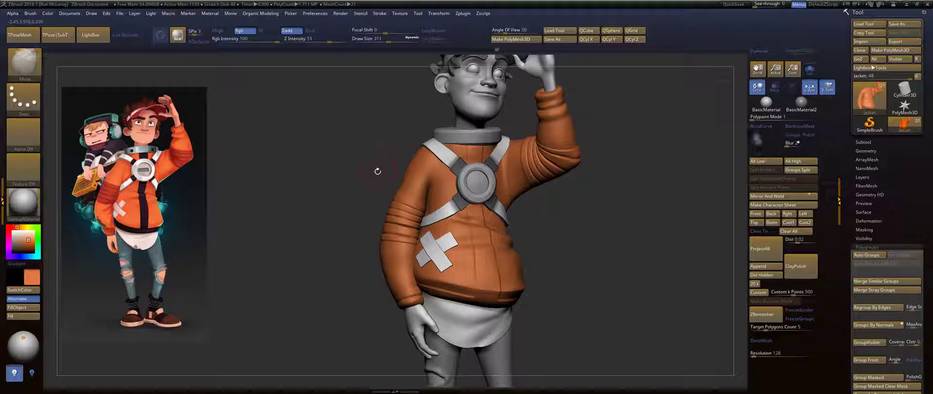
pyautogui.hotkey('shift', 'f')
pyautogui.moveTo(322, 183); pyautogui.dragTo(389, 176)
pyautogui.moveTo(438, 190); pyautogui.dragTo(341, 193)
pyautogui.press('d')
pyautogui.press('d')
pyautogui.press('d')
pyautogui.press('d')
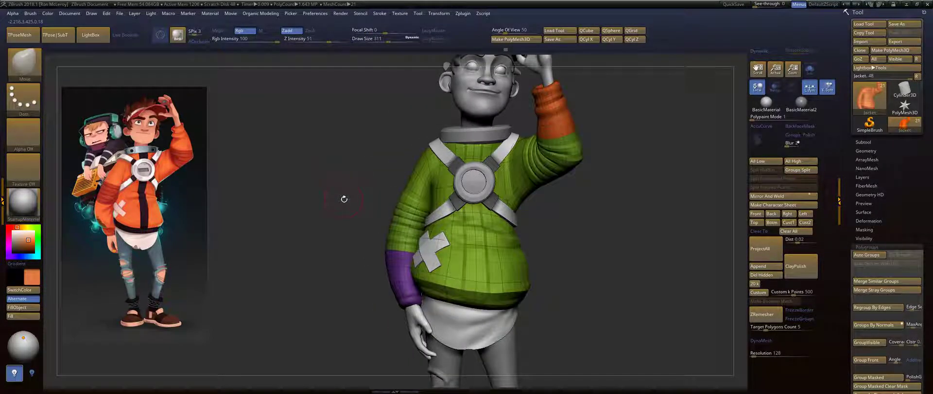
# Mask the jacket down to the bottom of the lowered sleeve's folds with Transpose topological masking, leaving the forearm unmasked.
pyautogui.keyDown('alt'); pyautogui.moveTo(339, 200); pyautogui.dragTo(341, 254); pyautogui.keyUp('alt')
pyautogui.press('w')
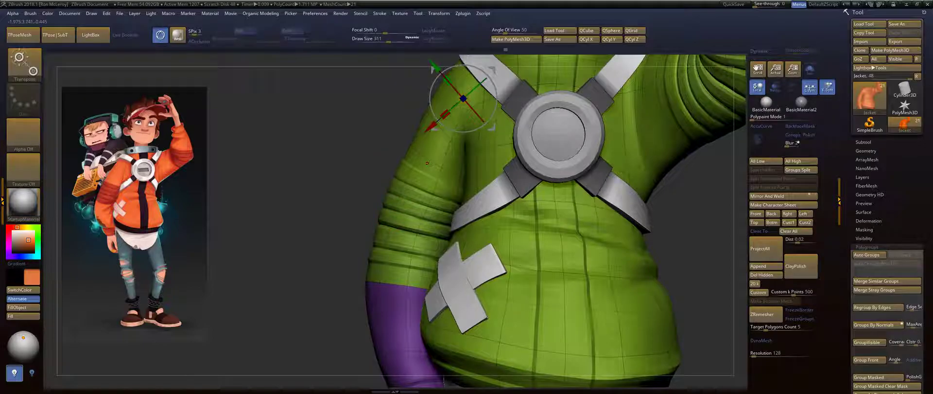
pyautogui.keyDown('ctrl'); pyautogui.moveTo(435, 168); pyautogui.dragTo(411, 259); pyautogui.keyUp('ctrl')
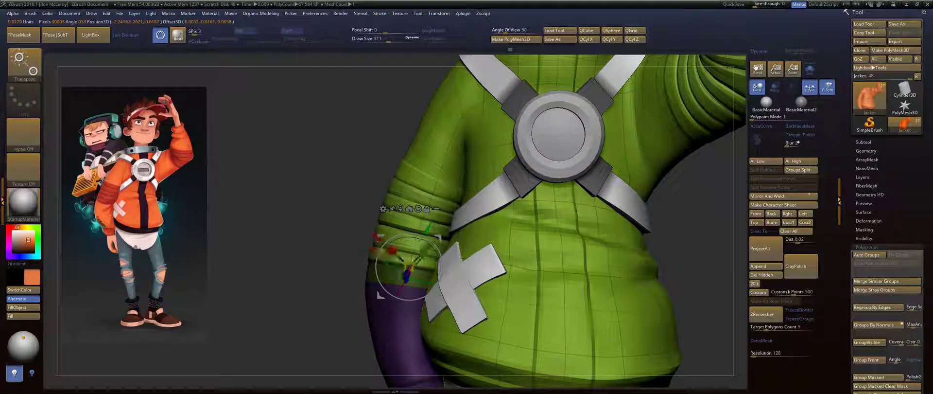
pyautogui.keyDown('ctrl'); pyautogui.click(410, 266); pyautogui.keyUp('ctrl')
pyautogui.keyDown('ctrl'); pyautogui.moveTo(410, 267); pyautogui.dragTo(409, 266); pyautogui.keyUp('ctrl')
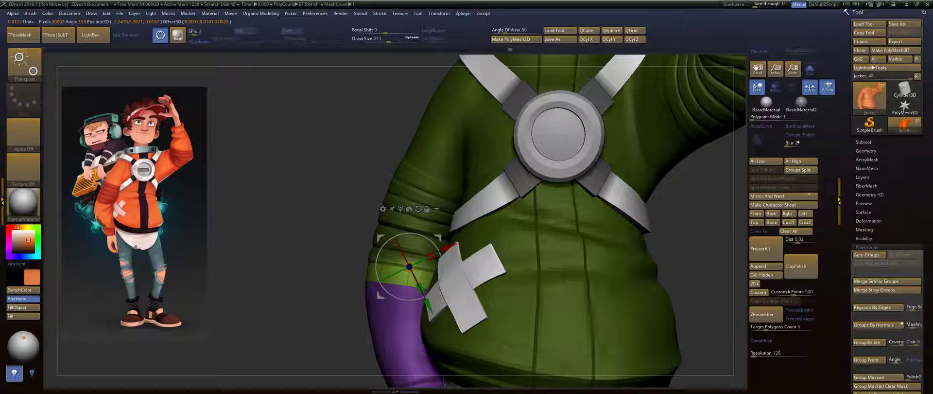
pyautogui.moveTo(264, 257); pyautogui.dragTo(287, 249)
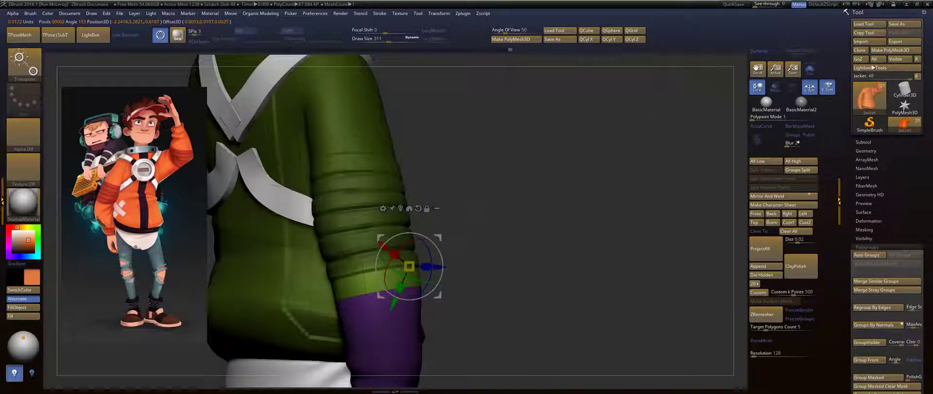
pyautogui.click(366, 275)
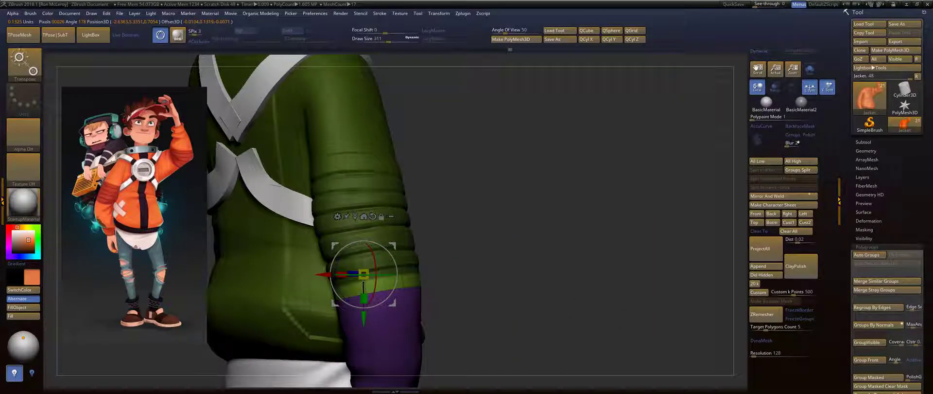
pyautogui.press('q')
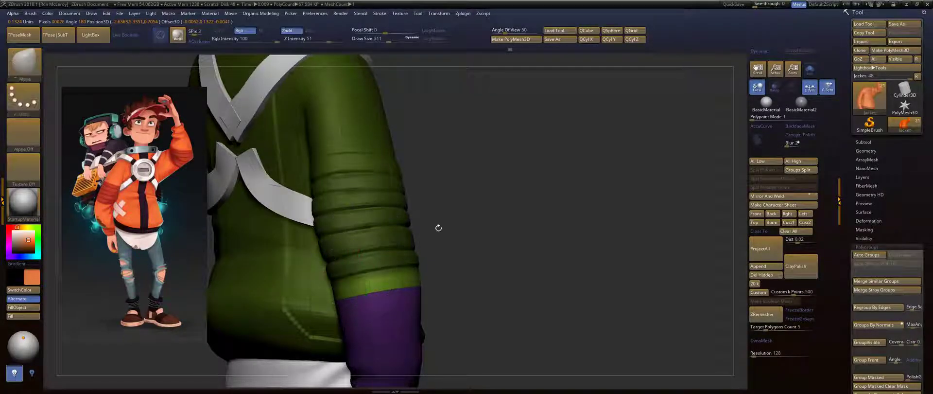
# Invert the mask onto the forearm and use the Transpose line to mask the torso and upper sleeve above the folds.
pyautogui.moveTo(439, 228); pyautogui.dragTo(389, 272)
pyautogui.press('ctrl')
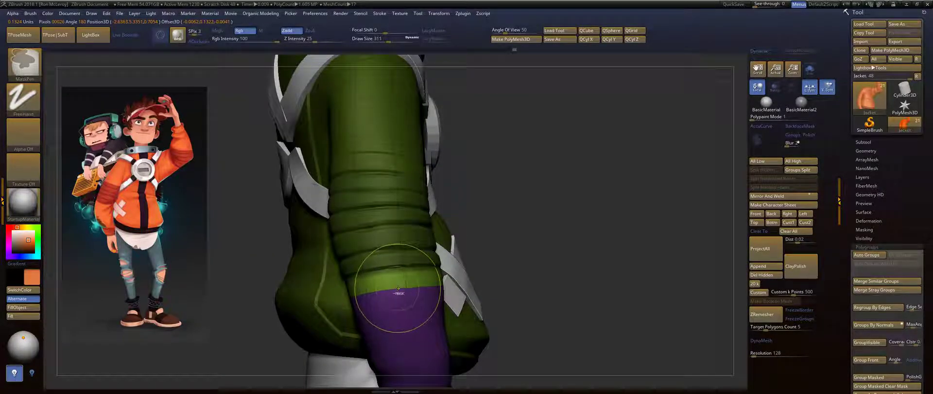
pyautogui.moveTo(486, 183)
pyautogui.mouseDown()
pyautogui.moveTo(504, 210)
pyautogui.moveTo(473, 205)
pyautogui.mouseUp()
pyautogui.keyDown('ctrl'); pyautogui.click(537, 176); pyautogui.keyUp('ctrl')
pyautogui.press('w')
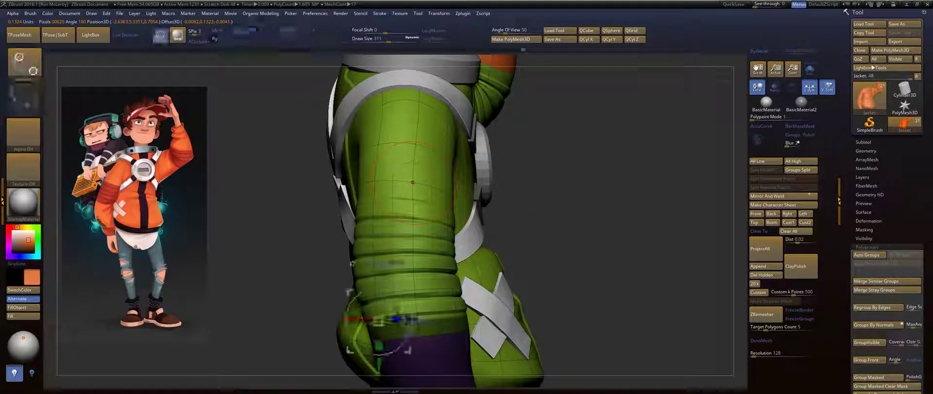
pyautogui.press('y')
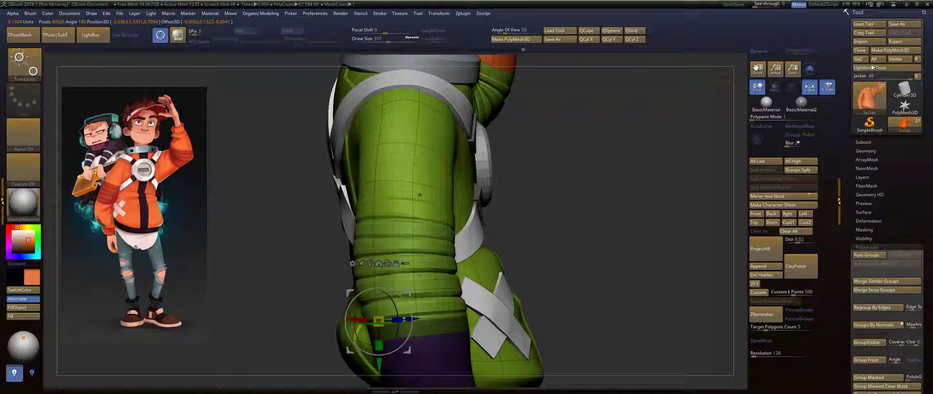
pyautogui.press('y')
pyautogui.keyDown('ctrl'); pyautogui.moveTo(414, 192); pyautogui.dragTo(413, 207); pyautogui.keyUp('ctrl')
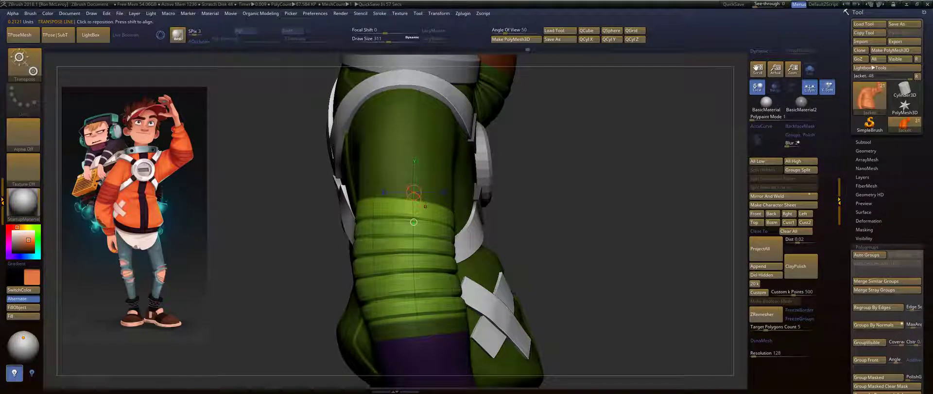
# Extend the forearm mask up to the lowest fold so only the lowered sleeve's fold bands stay unmasked.
pyautogui.press('q')
pyautogui.moveTo(608, 243); pyautogui.dragTo(559, 243)
pyautogui.press('w')
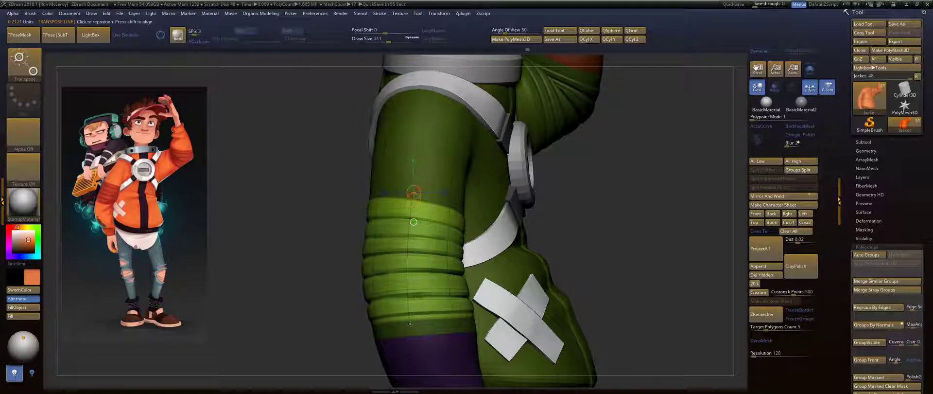
pyautogui.keyDown('ctrl'); pyautogui.moveTo(409, 323); pyautogui.dragTo(408, 289); pyautogui.keyUp('ctrl')
pyautogui.moveTo(461, 291); pyautogui.dragTo(410, 289, button='right')
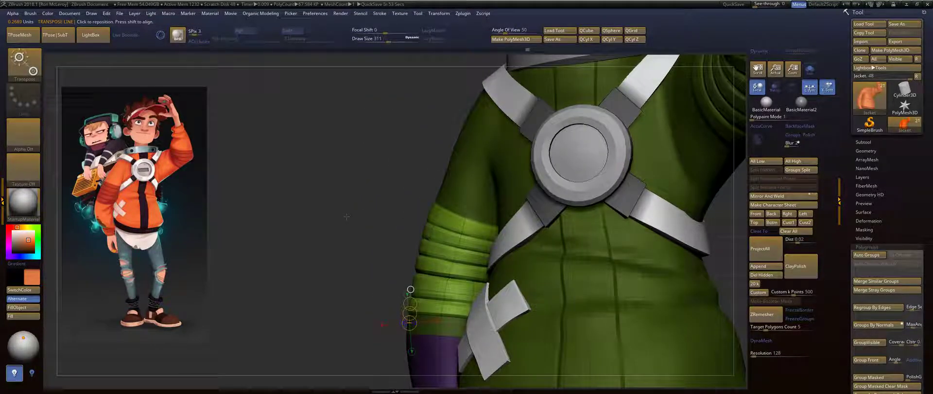
# Turn off PolyFrame and fill the lowered sleeve's unmasked fold bands with dark brown.
pyautogui.press('q')
pyautogui.moveTo(348, 214); pyautogui.dragTo(362, 205)
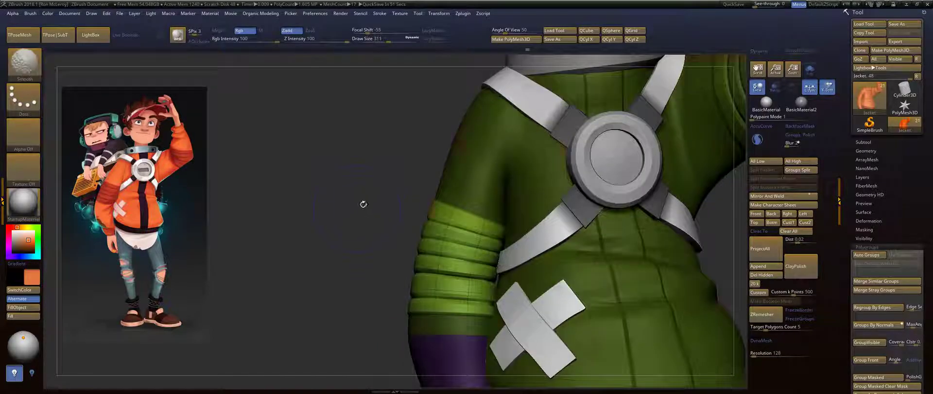
pyautogui.hotkey('shift', 'f')
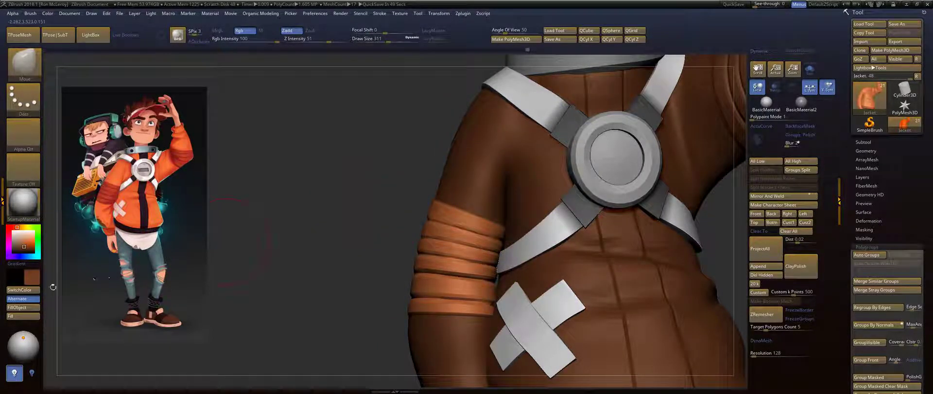
pyautogui.click(33, 307)
pyautogui.keyDown('alt'); pyautogui.moveTo(385, 171); pyautogui.dragTo(369, 165); pyautogui.keyUp('alt')
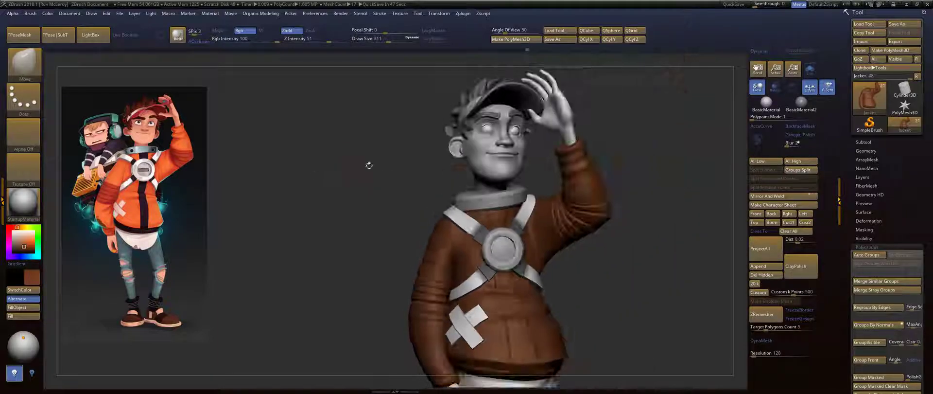
# Mask the raised sleeve's forearm above the elbow folds using Transpose topological masking on the jacket.
pyautogui.keyDown('alt'); pyautogui.moveTo(423, 158); pyautogui.dragTo(537, 228); pyautogui.keyUp('alt')
pyautogui.moveTo(263, 145); pyautogui.dragTo(306, 160)
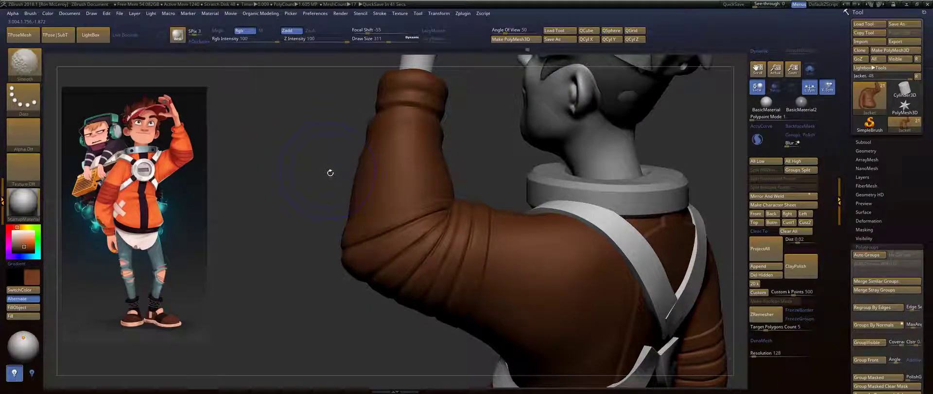
pyautogui.hotkey('shift', 'd')
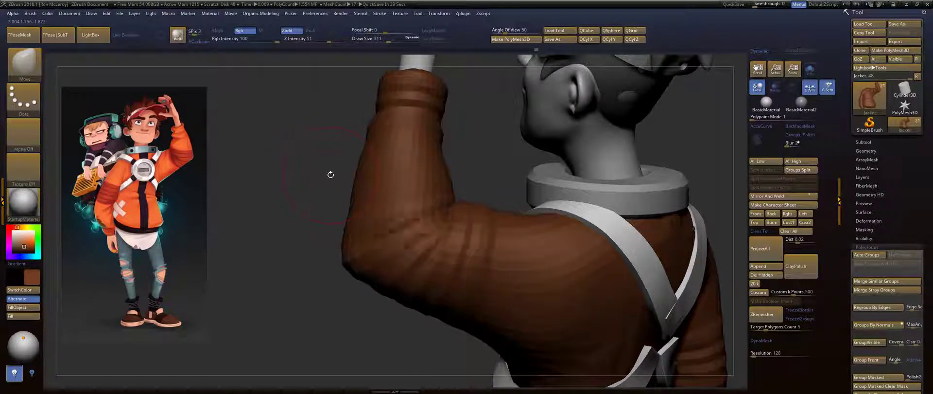
pyautogui.press('d')
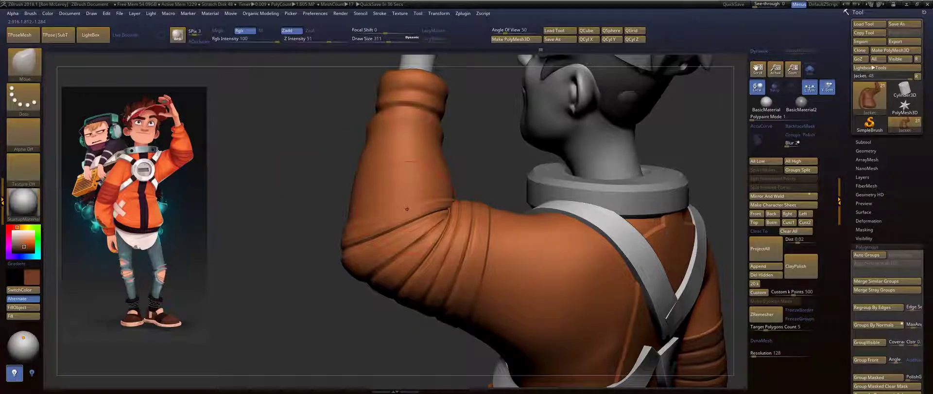
pyautogui.press('w')
pyautogui.keyDown('ctrl'); pyautogui.moveTo(385, 204); pyautogui.dragTo(380, 241); pyautogui.keyUp('ctrl')
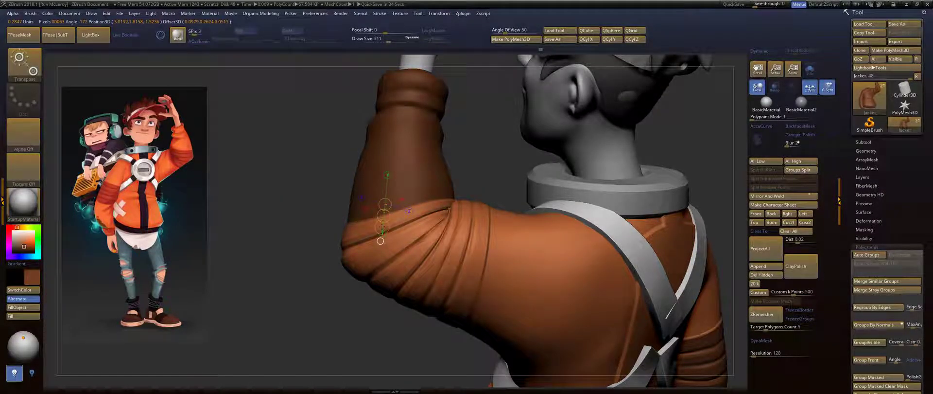
# Mask the torso and upper arm with the Transpose line so only the raised sleeve's elbow folds stay unmasked.
pyautogui.moveTo(311, 273); pyautogui.dragTo(282, 272)
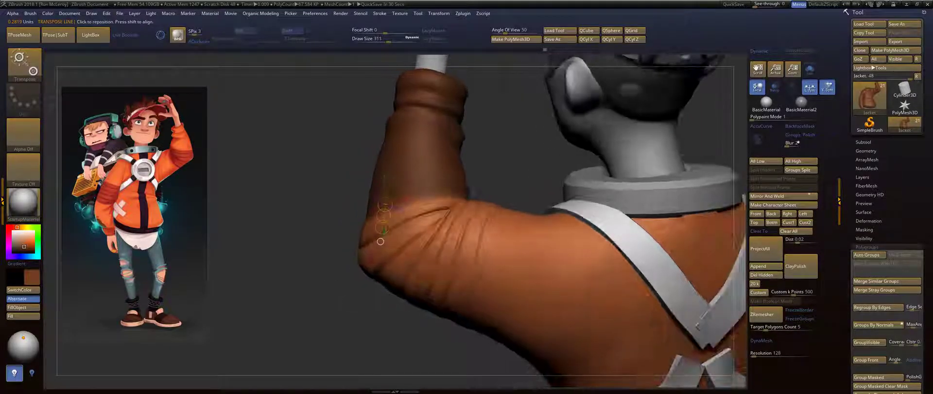
pyautogui.keyDown('ctrl'); pyautogui.moveTo(491, 275); pyautogui.dragTo(445, 266); pyautogui.keyUp('ctrl')
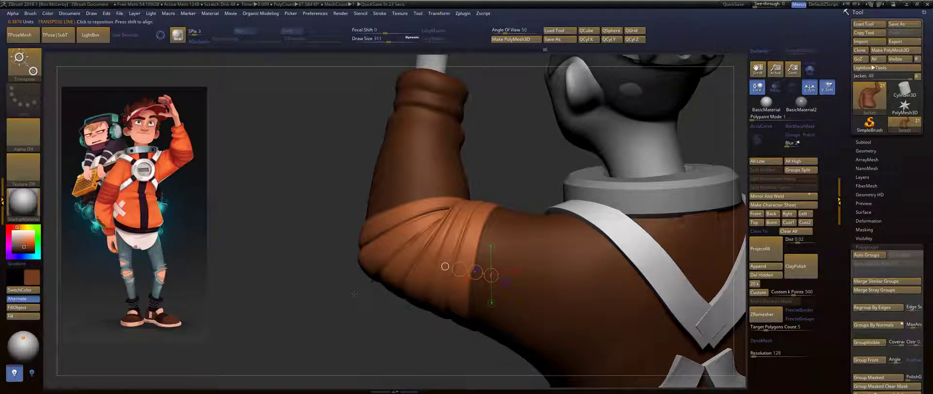
pyautogui.moveTo(332, 298)
pyautogui.mouseDown()
pyautogui.moveTo(541, 218)
pyautogui.moveTo(549, 244)
pyautogui.mouseUp()
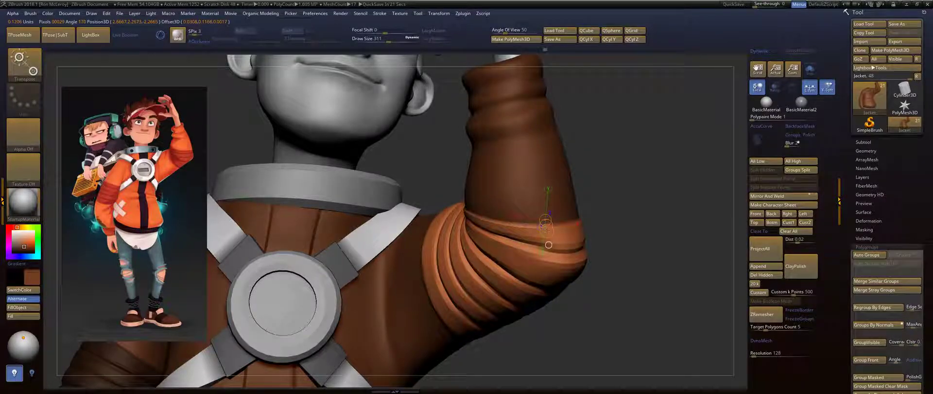
# Fill the raised sleeve's unmasked elbow folds with dark brown and clear the mask from the jacket.
pyautogui.press('q')
pyautogui.moveTo(619, 176); pyautogui.dragTo(704, 175)
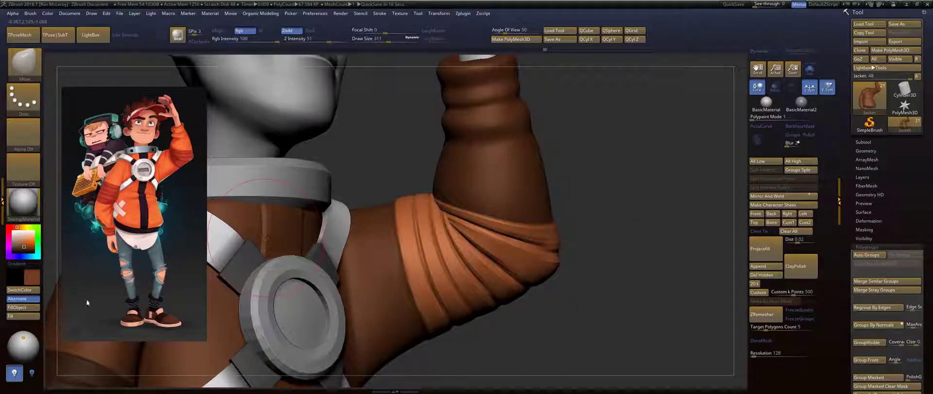
pyautogui.click(35, 308)
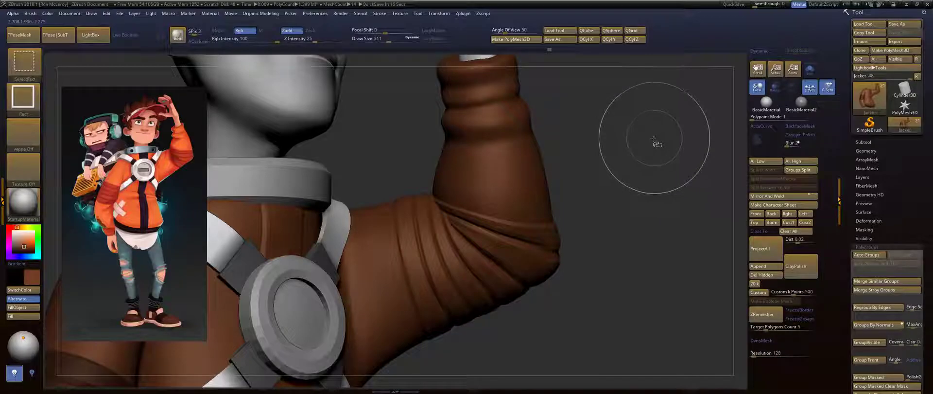
pyautogui.keyDown('ctrl'); pyautogui.moveTo(645, 144); pyautogui.dragTo(639, 169); pyautogui.keyUp('ctrl')
# Select the pants subtool, choose a denim blue and fill the whole object with it.
pyautogui.press('f')
pyautogui.press('f')
pyautogui.keyDown('alt'); pyautogui.moveTo(458, 78); pyautogui.dragTo(502, 94); pyautogui.keyUp('alt')
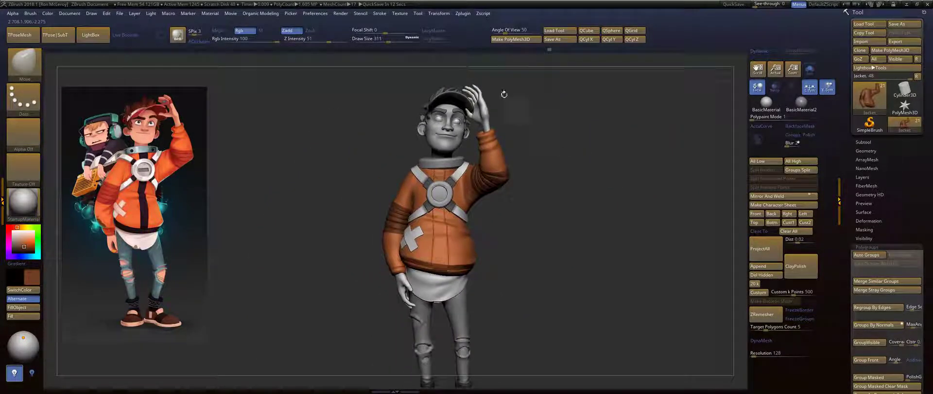
pyautogui.moveTo(555, 158)
pyautogui.mouseDown()
pyautogui.moveTo(575, 168)
pyautogui.moveTo(567, 213)
pyautogui.moveTo(586, 174)
pyautogui.moveTo(566, 193)
pyautogui.moveTo(589, 145)
pyautogui.moveTo(587, 111)
pyautogui.mouseUp()
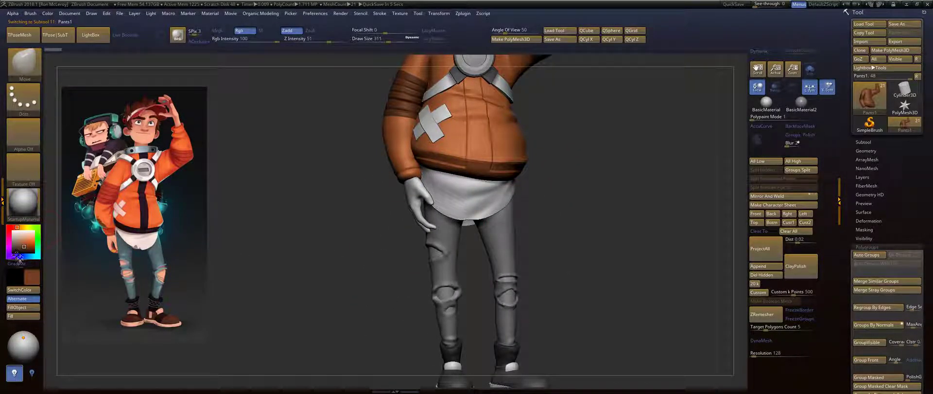
pyautogui.moveTo(19, 258); pyautogui.dragTo(27, 256)
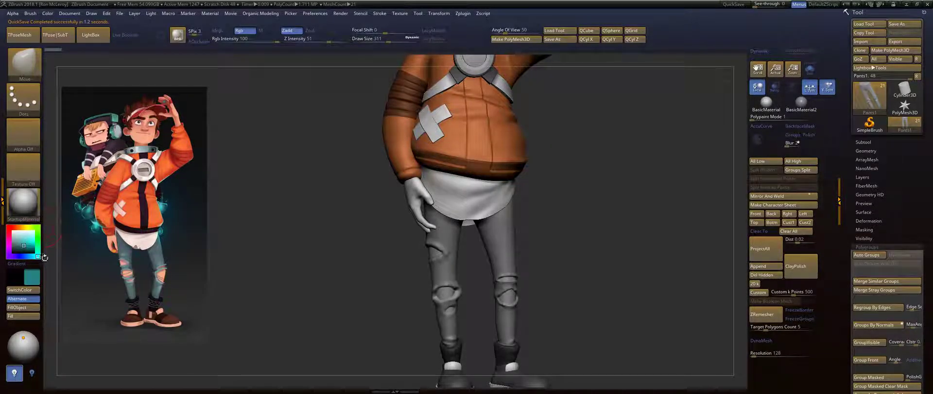
pyautogui.click(28, 257)
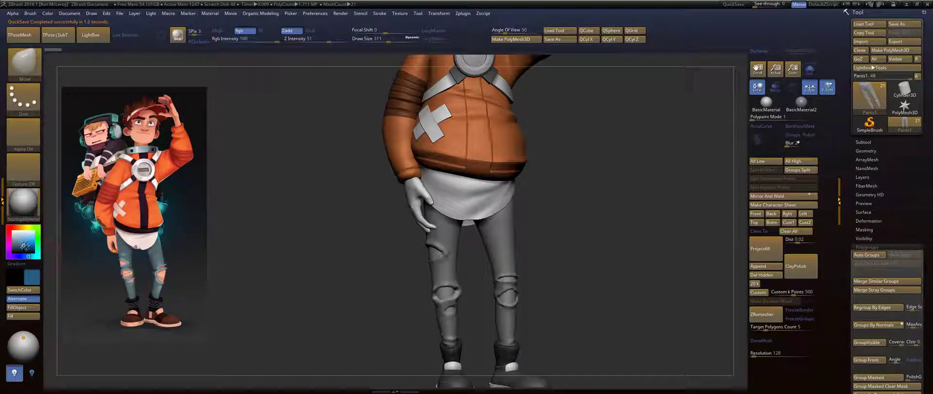
pyautogui.click(35, 316)
pyautogui.moveTo(350, 231); pyautogui.dragTo(342, 194)
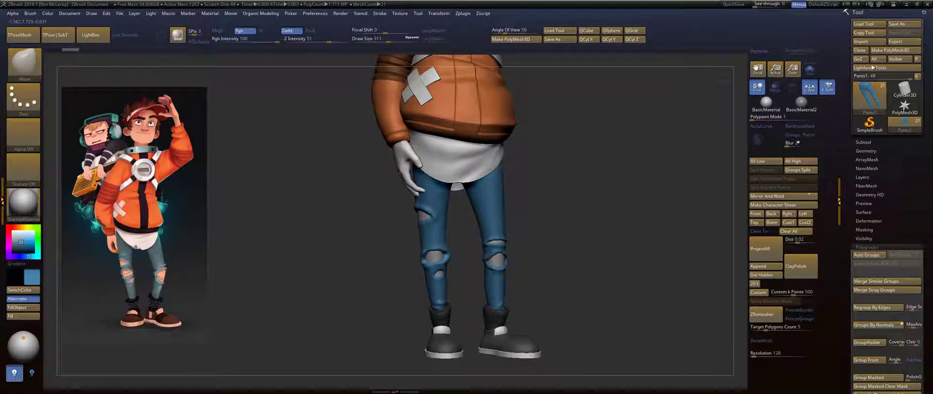
# Select the hands subtool and fill it with a light peach skin tone.
pyautogui.keyDown('alt'); pyautogui.moveTo(308, 183); pyautogui.dragTo(368, 253); pyautogui.keyUp('alt')
pyautogui.click(22, 227)
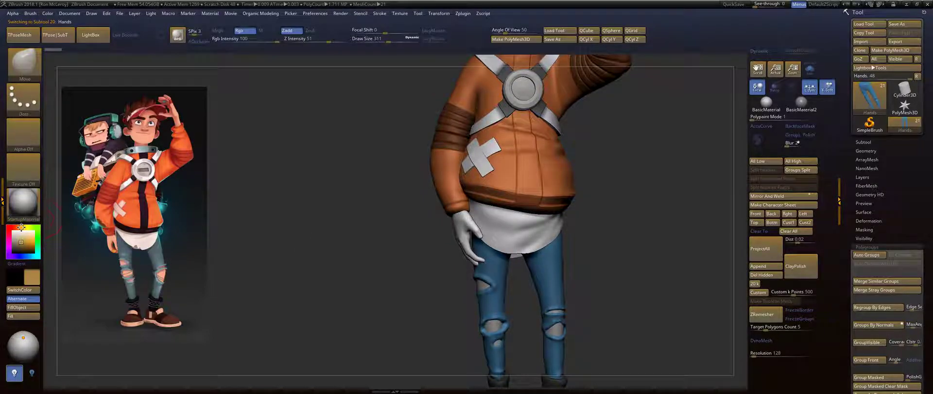
pyautogui.moveTo(25, 242); pyautogui.dragTo(31, 239)
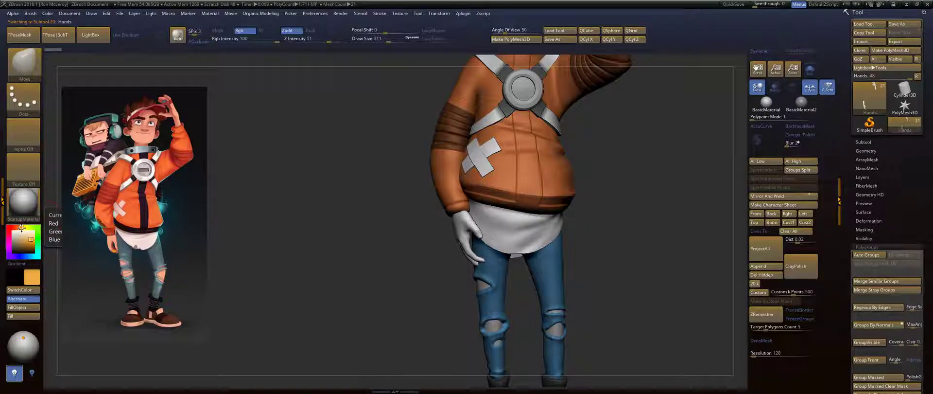
pyautogui.click(18, 227)
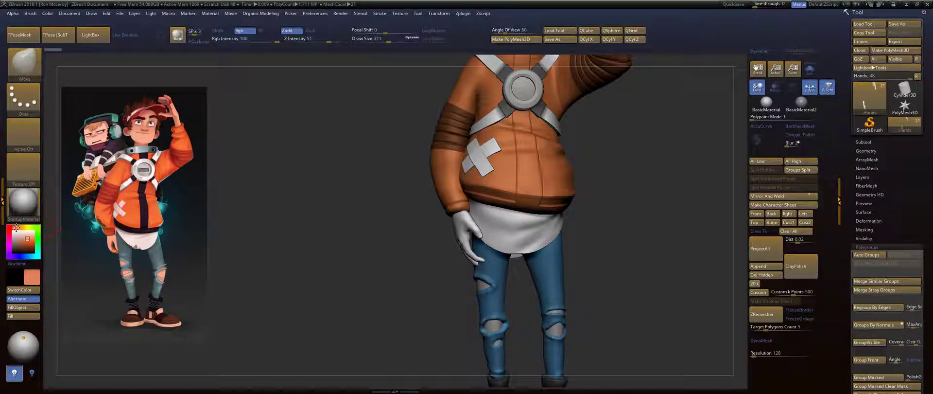
pyautogui.click(23, 307)
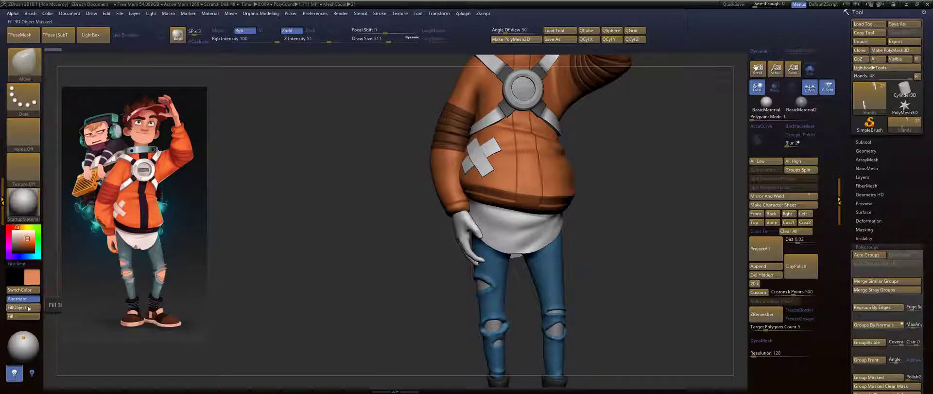
pyautogui.keyDown('alt'); pyautogui.moveTo(306, 213); pyautogui.dragTo(362, 215); pyautogui.keyUp('alt')
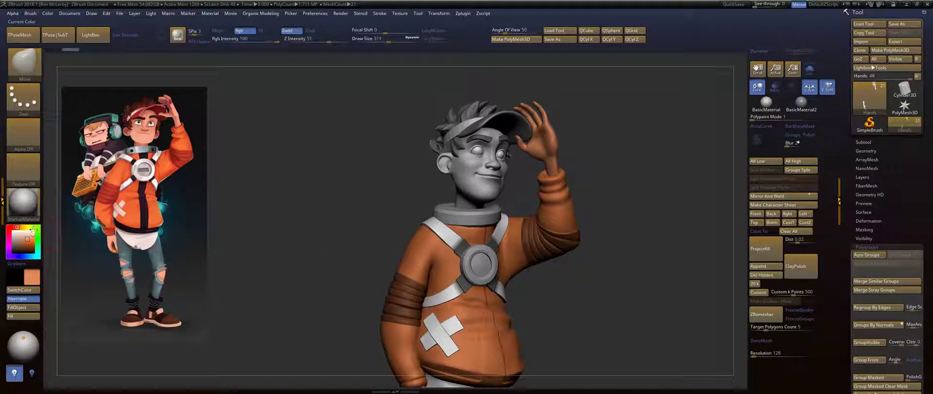
pyautogui.click(28, 237)
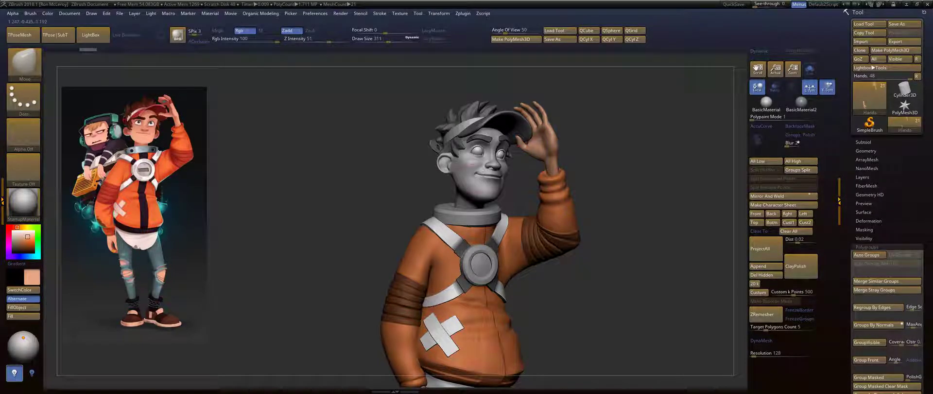
# Select the head subtool and fill it with the same peach skin tone as the hands.
pyautogui.keyDown('alt'); pyautogui.click(469, 180); pyautogui.keyUp('alt')
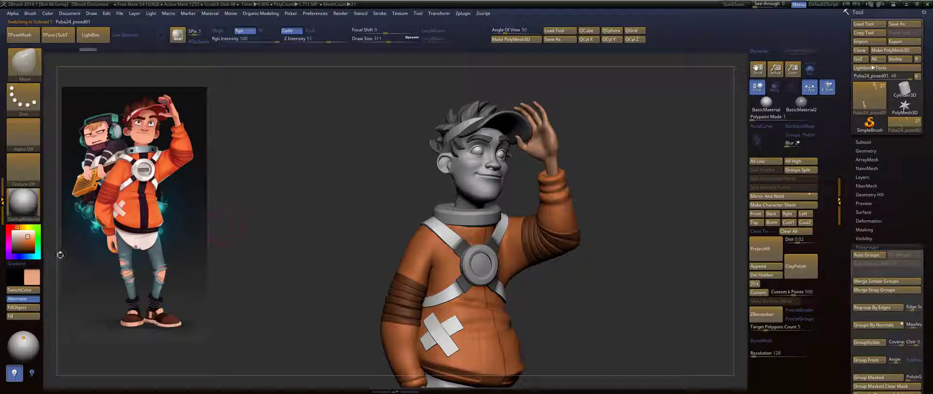
pyautogui.click(25, 307)
pyautogui.moveTo(343, 179)
pyautogui.mouseDown()
pyautogui.moveTo(322, 232)
pyautogui.moveTo(299, 219)
pyautogui.moveTo(311, 219)
pyautogui.mouseUp()
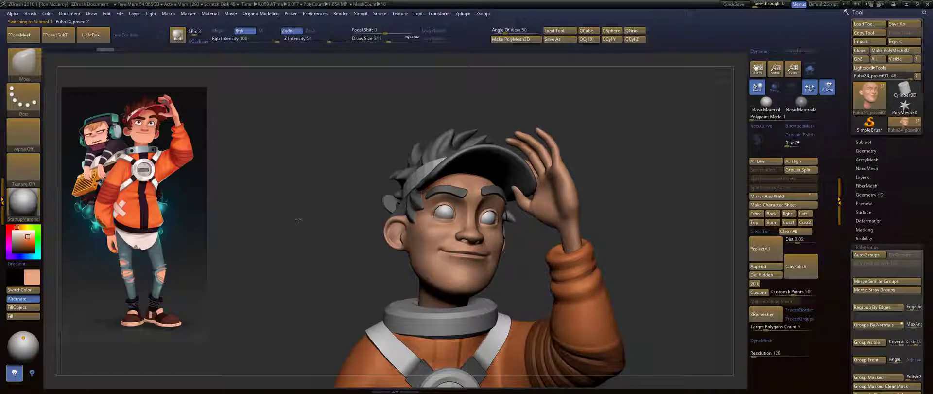
# Select the hair subtool, choose a dark reddish brown and fill the hair with it.
pyautogui.keyDown('alt'); pyautogui.click(435, 144); pyautogui.keyUp('alt')
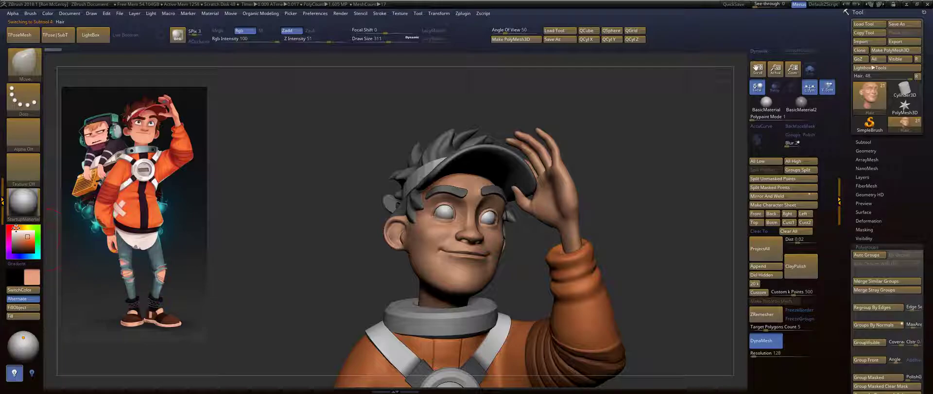
pyautogui.click(25, 245)
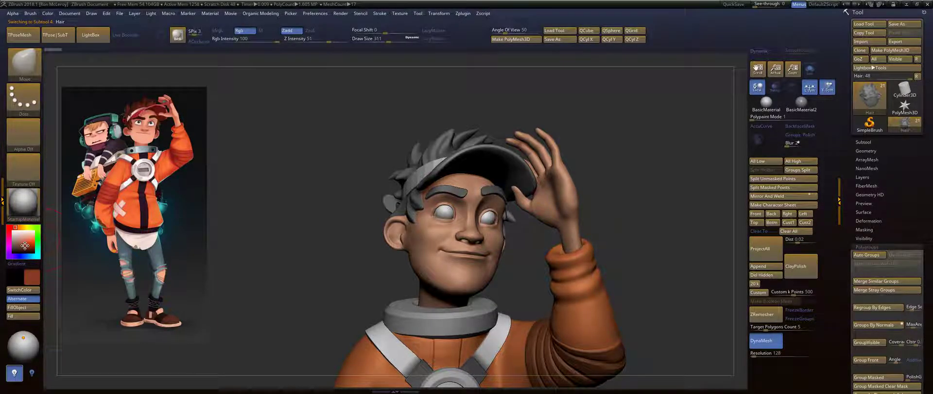
pyautogui.click(17, 307)
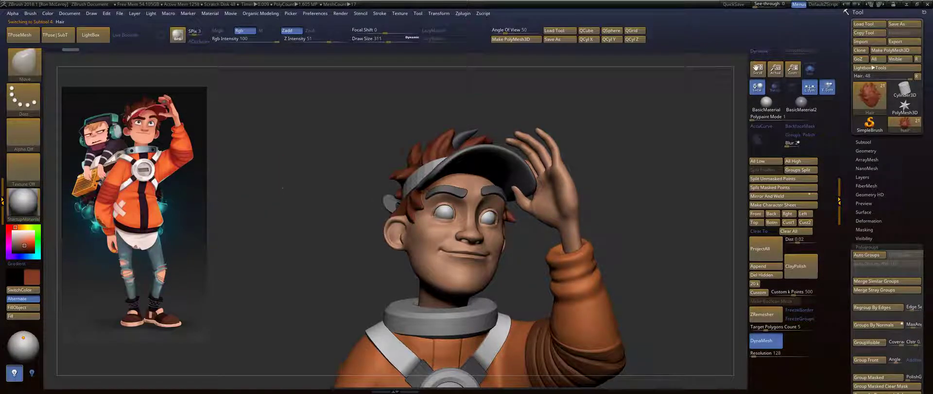
# Select the separate cone-shaped hair strands and fill them with the same reddish brown as the hair.
pyautogui.moveTo(283, 188); pyautogui.dragTo(369, 158)
pyautogui.moveTo(486, 103); pyautogui.dragTo(486, 131)
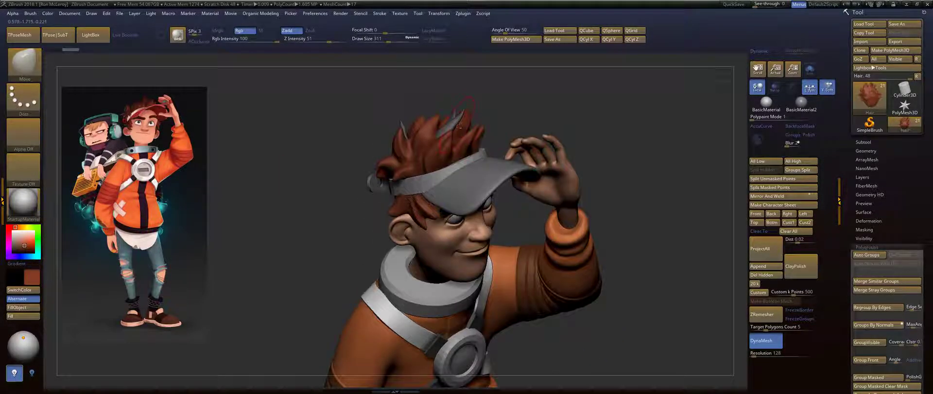
pyautogui.keyDown('alt'); pyautogui.click(453, 120); pyautogui.keyUp('alt')
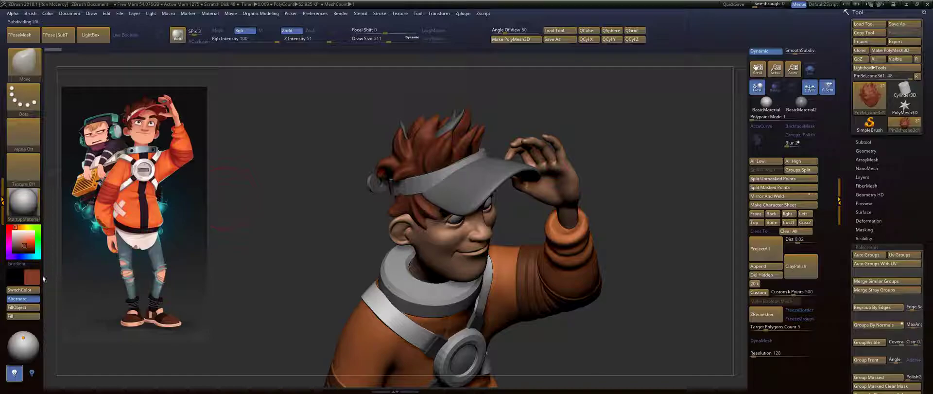
pyautogui.moveTo(285, 180); pyautogui.dragTo(297, 128)
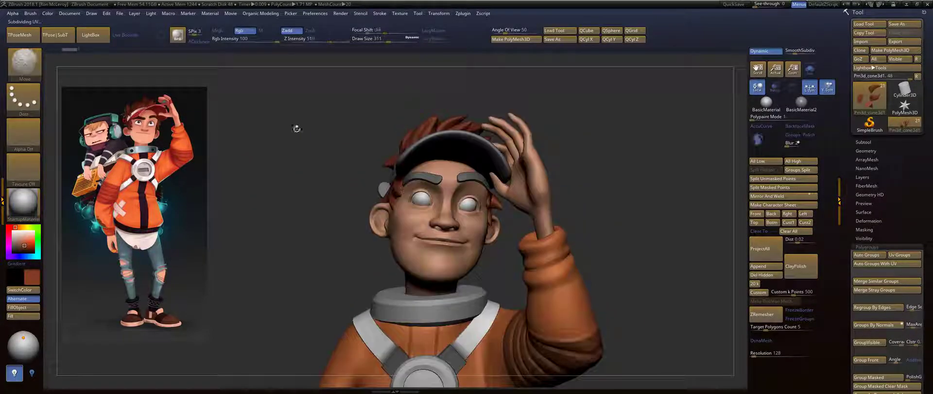
# Select the eyebrows subtool and fill it with a darker brown than the hair.
pyautogui.keyDown('alt'); pyautogui.moveTo(573, 140); pyautogui.dragTo(573, 114); pyautogui.keyUp('alt')
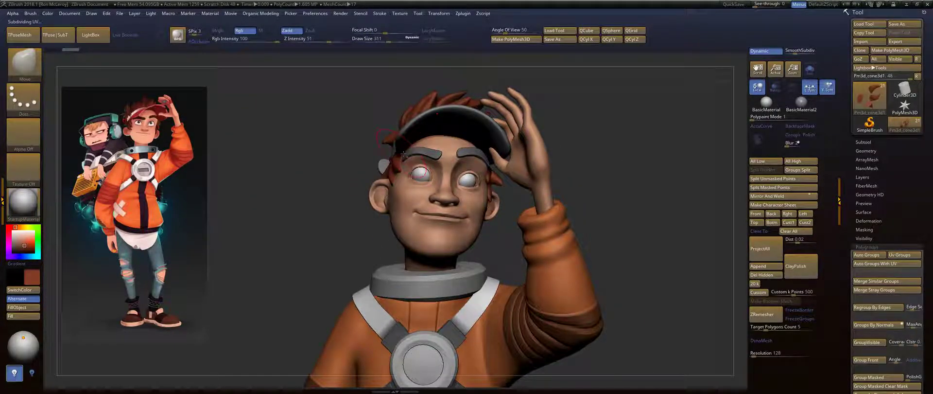
pyautogui.keyDown('alt'); pyautogui.click(433, 154); pyautogui.keyUp('alt')
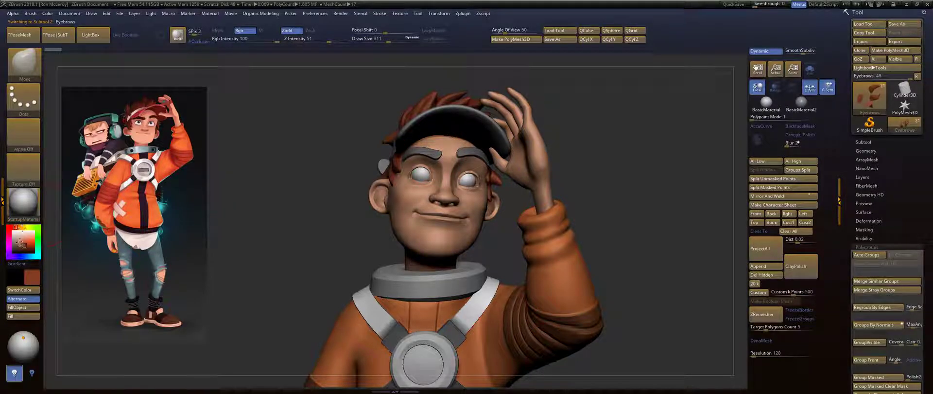
pyautogui.moveTo(22, 244); pyautogui.dragTo(24, 247)
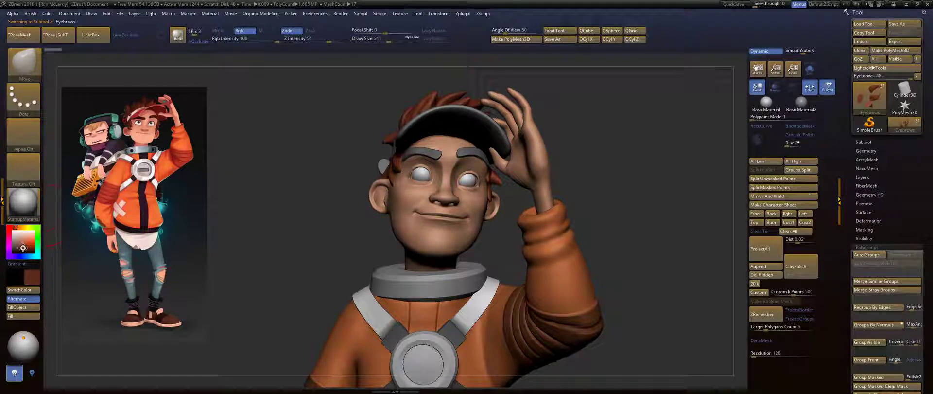
pyautogui.click(20, 307)
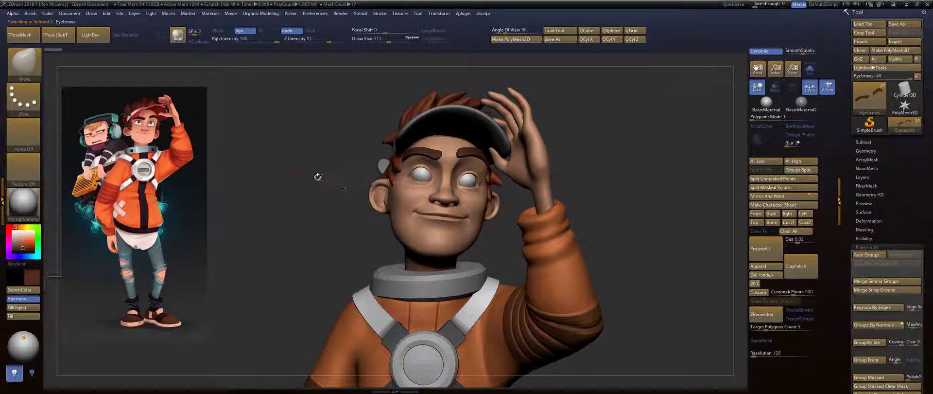
# Select the chest buckle subtool and fill it with a light grey.
pyautogui.moveTo(317, 173); pyautogui.dragTo(365, 176)
pyautogui.moveTo(599, 138); pyautogui.dragTo(450, 185)
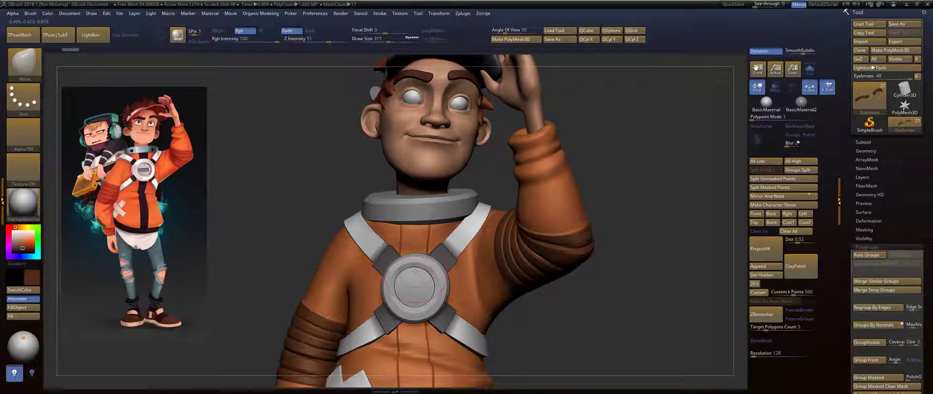
pyautogui.keyDown('alt'); pyautogui.click(407, 259); pyautogui.keyUp('alt')
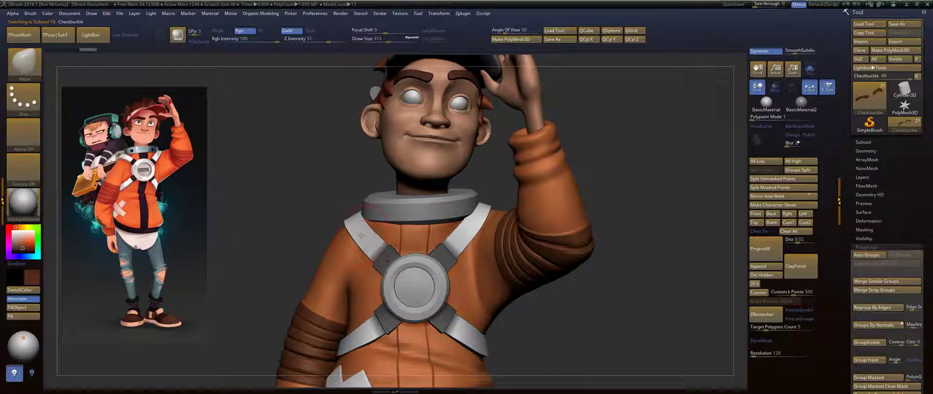
pyautogui.press('c')
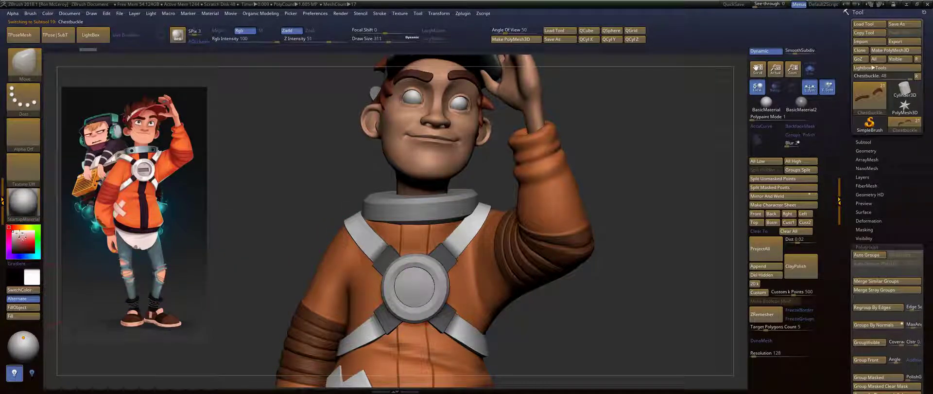
pyautogui.click(12, 233)
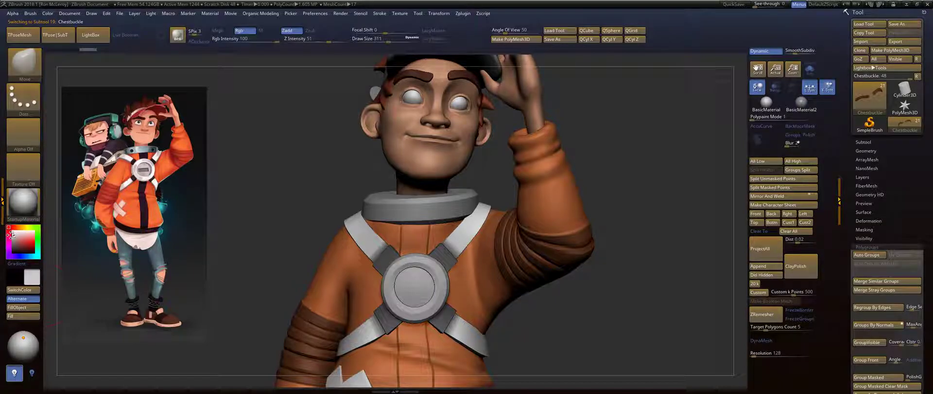
pyautogui.click(18, 307)
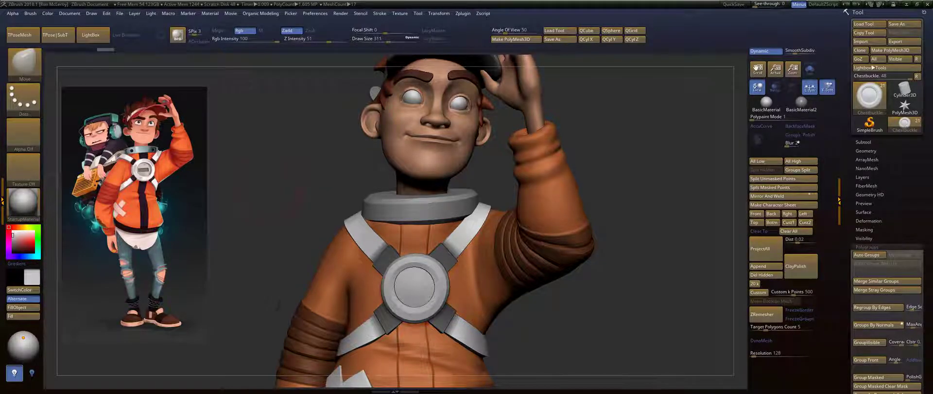
# Select the jacket's cross-shaped bandage subtool and fill it with a pale pinkish beige.
pyautogui.moveTo(243, 228); pyautogui.dragTo(229, 201)
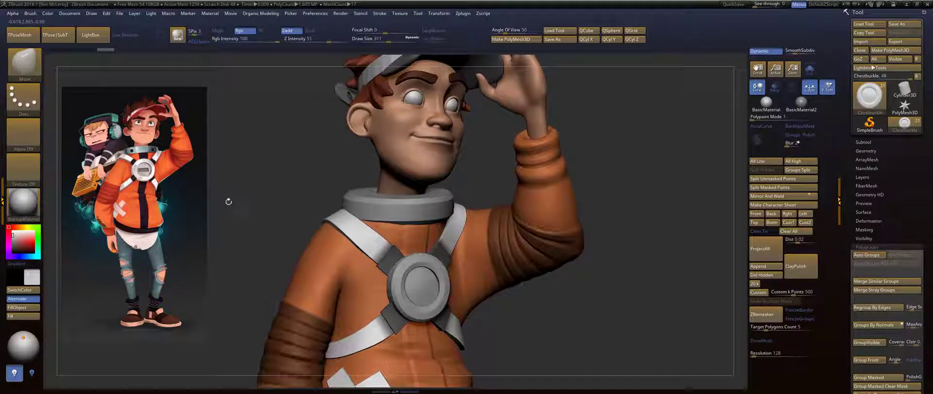
pyautogui.press('f')
pyautogui.press('f')
pyautogui.moveTo(534, 217); pyautogui.dragTo(498, 229)
pyautogui.keyDown('alt'); pyautogui.click(376, 229); pyautogui.keyUp('alt')
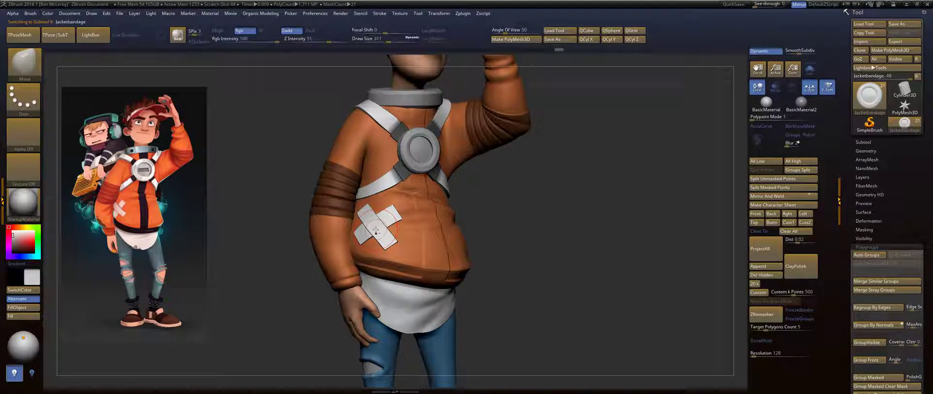
pyautogui.click(22, 236)
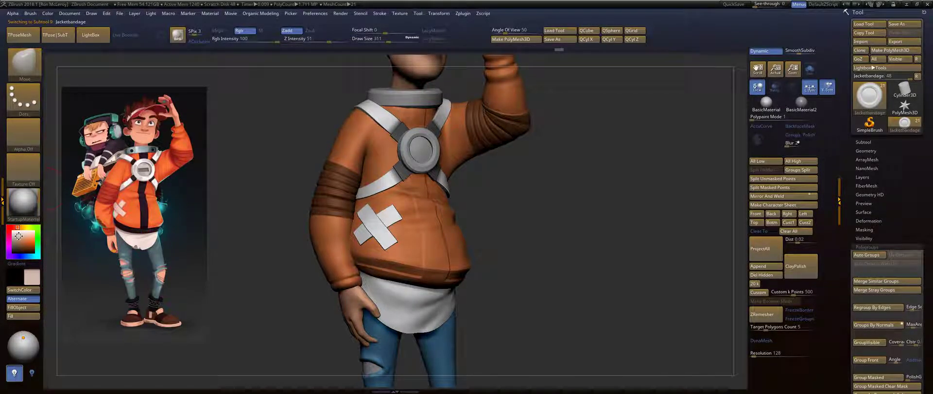
pyautogui.click(23, 307)
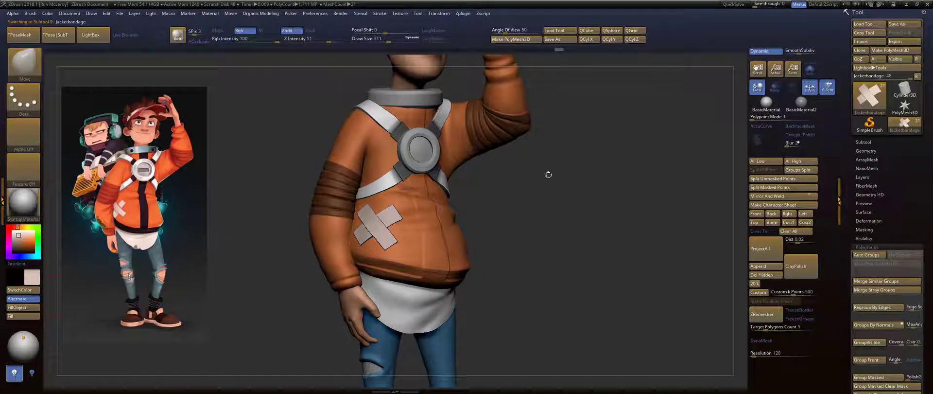
# Review the coloured figure and enlarge the reference image around the character's eyes and face.
pyautogui.moveTo(546, 175); pyautogui.dragTo(540, 184)
pyautogui.press('f')
pyautogui.press('f')
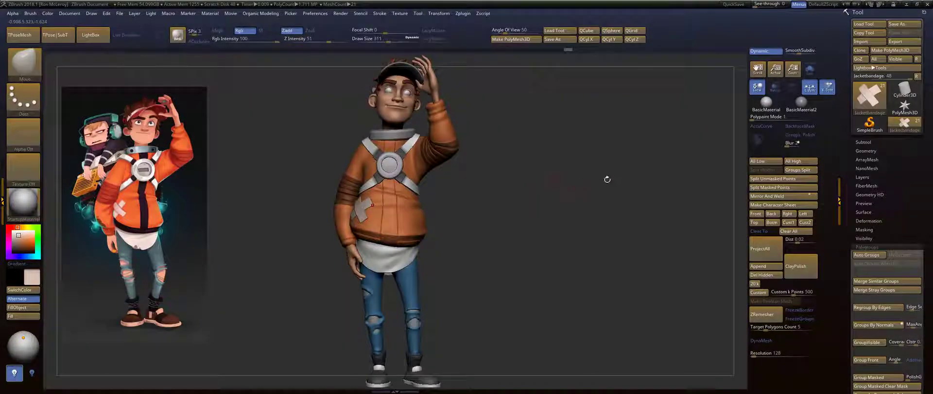
pyautogui.moveTo(607, 179); pyautogui.dragTo(575, 147)
pyautogui.keyDown('alt'); pyautogui.moveTo(588, 112); pyautogui.dragTo(619, 201); pyautogui.keyUp('alt')
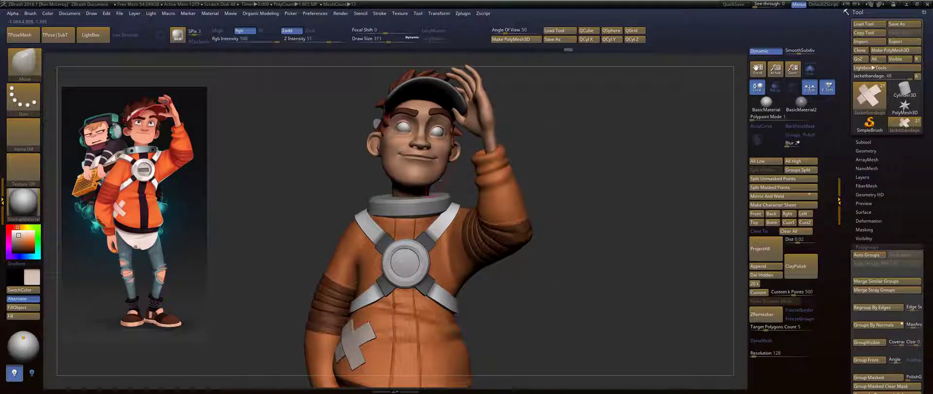
pyautogui.scroll(5, 223, 173)
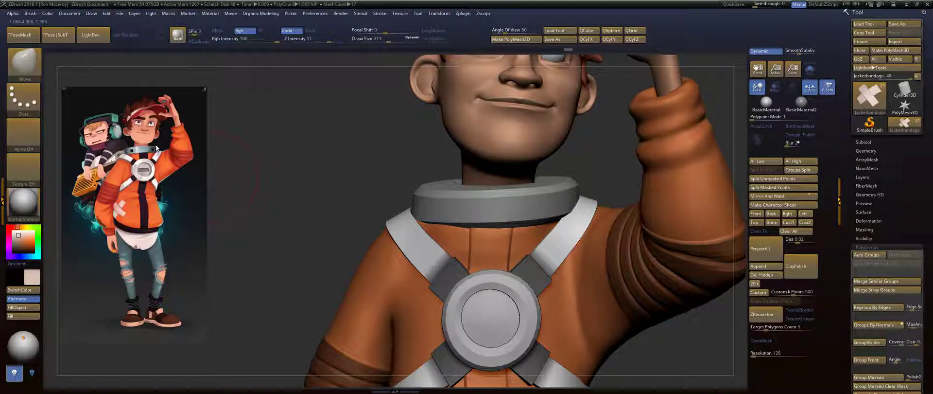
pyautogui.scroll(6, 157, 147)
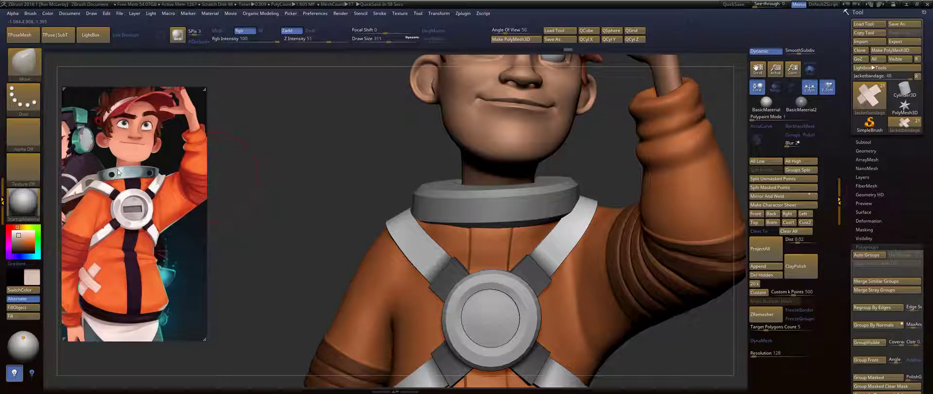
pyautogui.scroll(4, 125, 216)
pyautogui.moveTo(124, 132); pyautogui.dragTo(123, 250, button='middle')
pyautogui.scroll(1, 126, 194)
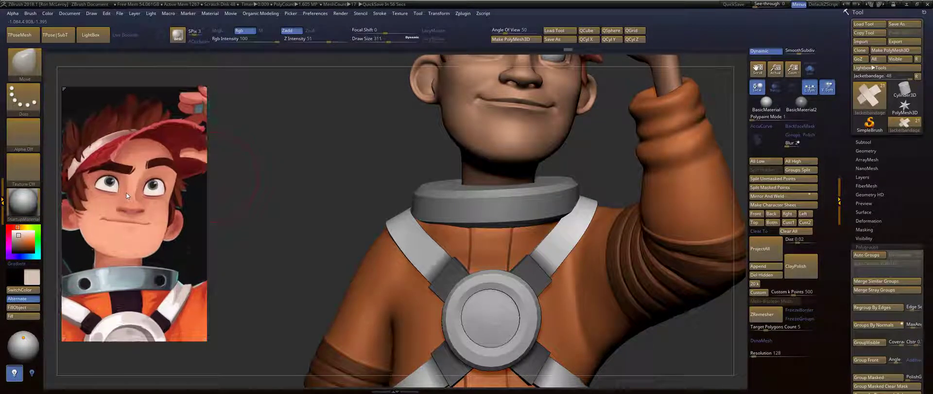
pyautogui.scroll(5, 126, 191)
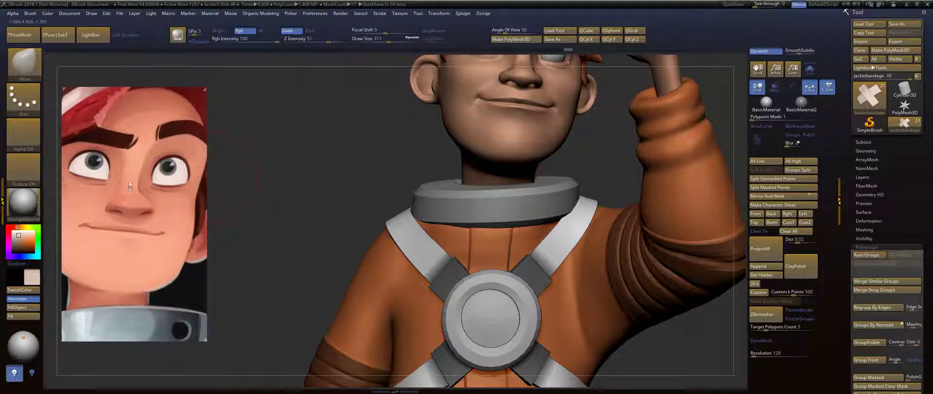
pyautogui.moveTo(130, 187); pyautogui.dragTo(136, 211)
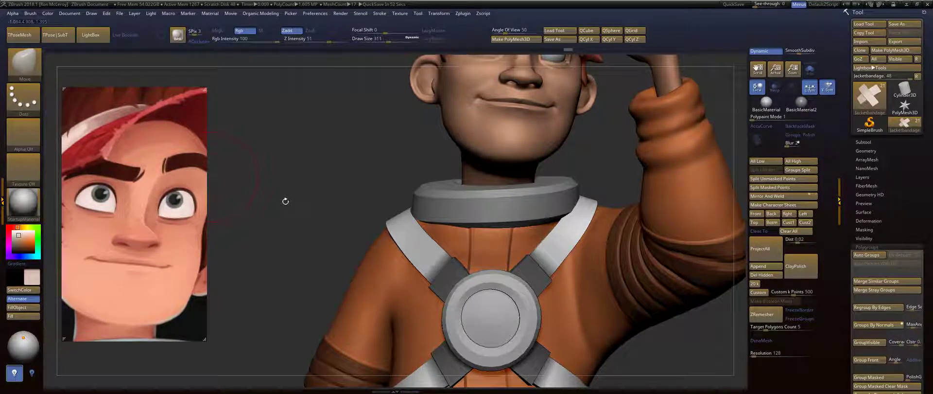
# Select the head subtool, nudge the skin at the lower eyelid with the Move brush and reduce the draw size to 167.
pyautogui.moveTo(423, 200); pyautogui.dragTo(419, 306, button='right')
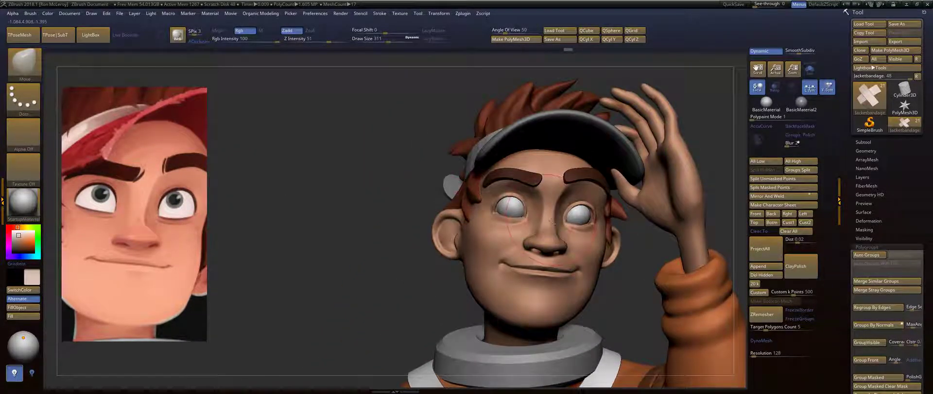
pyautogui.moveTo(559, 209); pyautogui.dragTo(492, 327, button='right')
pyautogui.moveTo(534, 277); pyautogui.dragTo(511, 256, button='right')
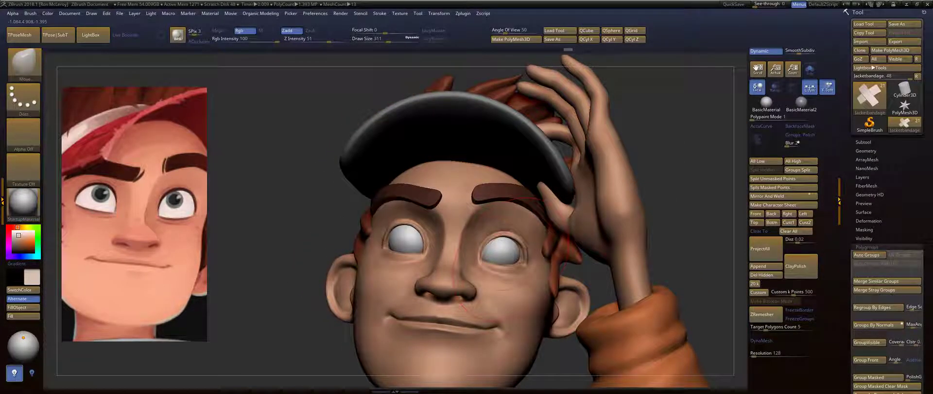
pyautogui.keyDown('alt'); pyautogui.click(513, 273); pyautogui.keyUp('alt')
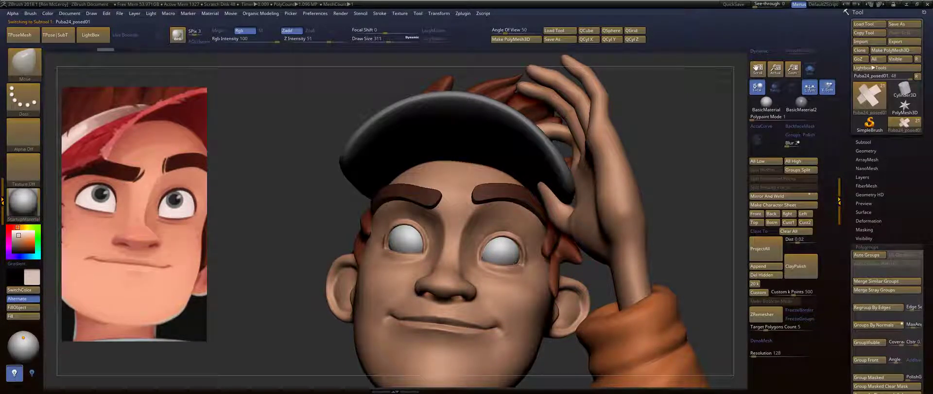
pyautogui.moveTo(514, 263); pyautogui.dragTo(519, 262)
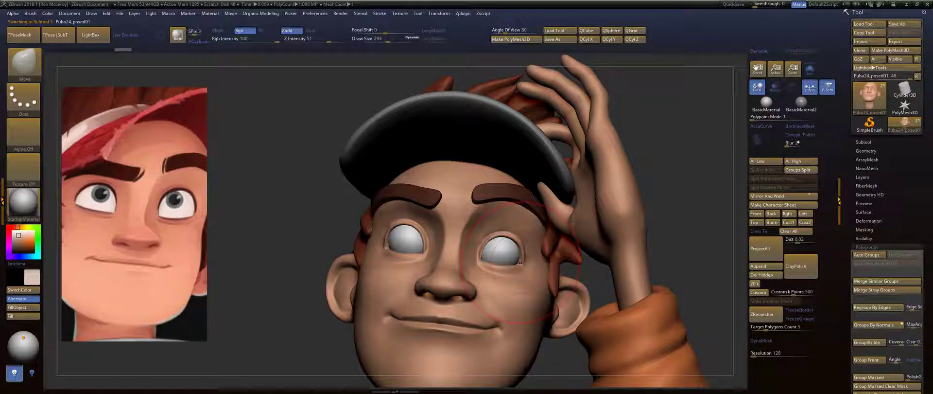
pyautogui.press('[')
pyautogui.press('[')
pyautogui.press('[')
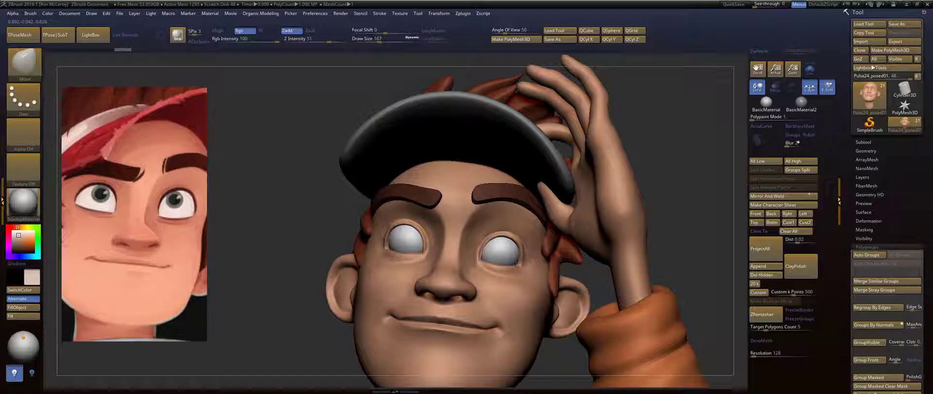
pyautogui.moveTo(517, 263); pyautogui.dragTo(462, 225, button='right')
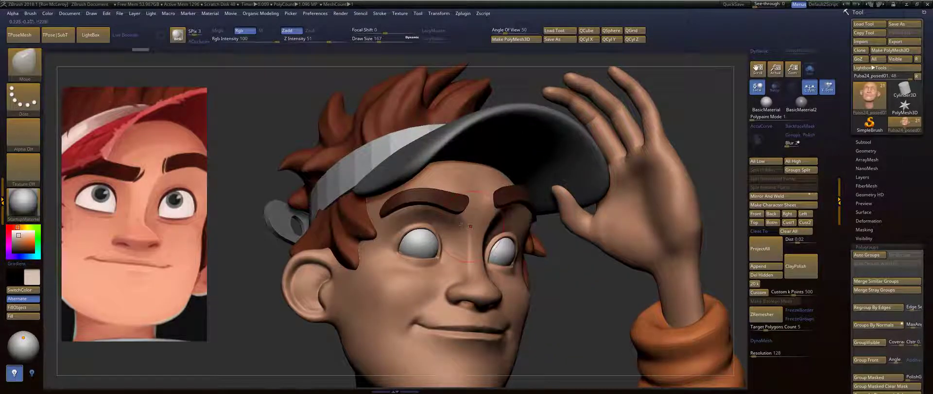
# Select the eyes subtool and set the Standard brush to paint with Rgb only, Zadd off, at draw size 51.
pyautogui.keyDown('alt'); pyautogui.click(421, 247); pyautogui.keyUp('alt')
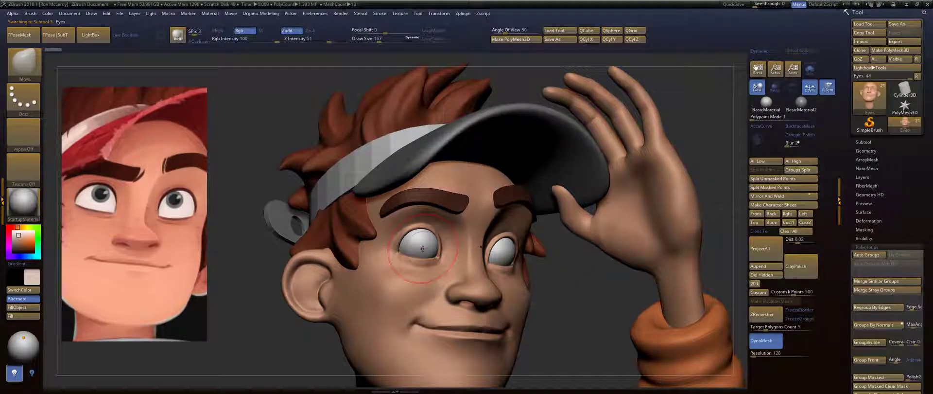
pyautogui.moveTo(420, 227)
pyautogui.mouseDown(button='right')
pyautogui.moveTo(465, 217)
pyautogui.moveTo(438, 246)
pyautogui.moveTo(407, 224)
pyautogui.mouseUp(button='right')
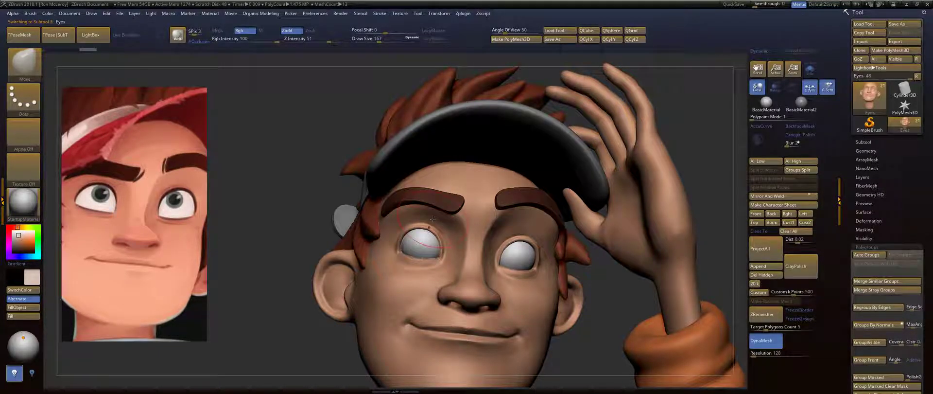
pyautogui.press('b')
pyautogui.press('s')
pyautogui.press('t')
pyautogui.press('space')
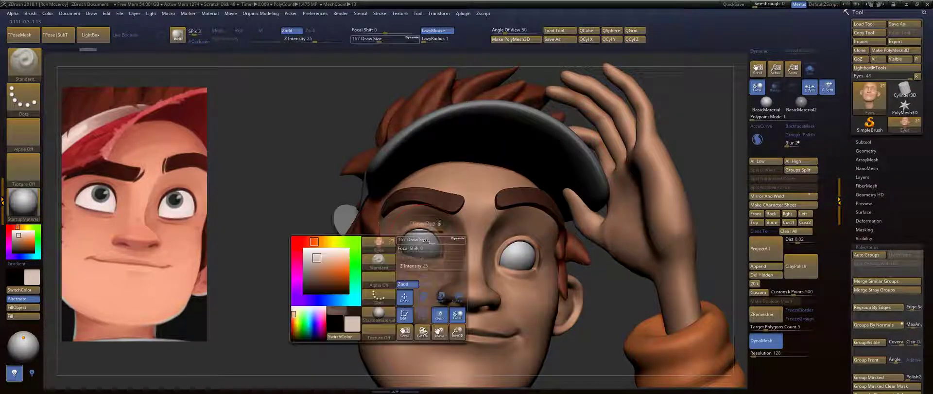
pyautogui.click(430, 275)
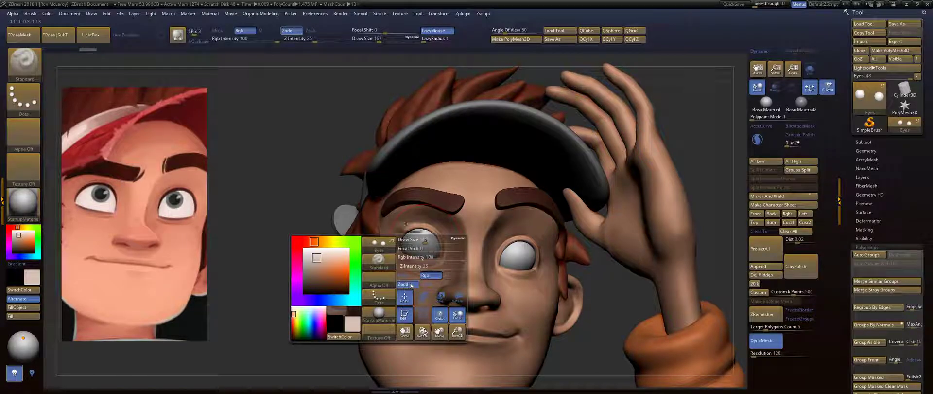
pyautogui.click(405, 284)
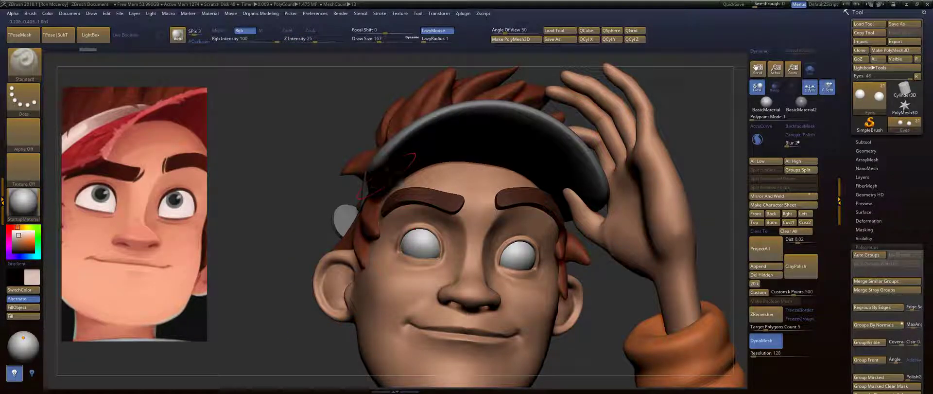
pyautogui.press('s')
pyautogui.moveTo(426, 237); pyautogui.dragTo(405, 238)
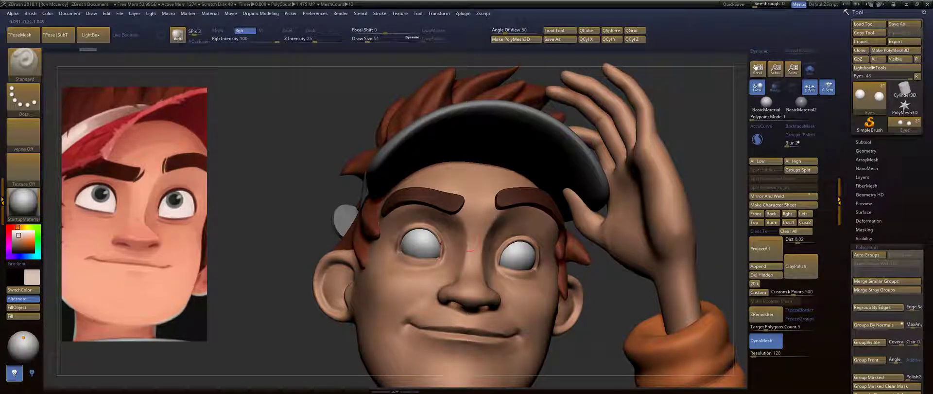
# Give the brush the DragRect stroke with the round Alpha 06 and place the reference image beside the model's face.
pyautogui.click(30, 104)
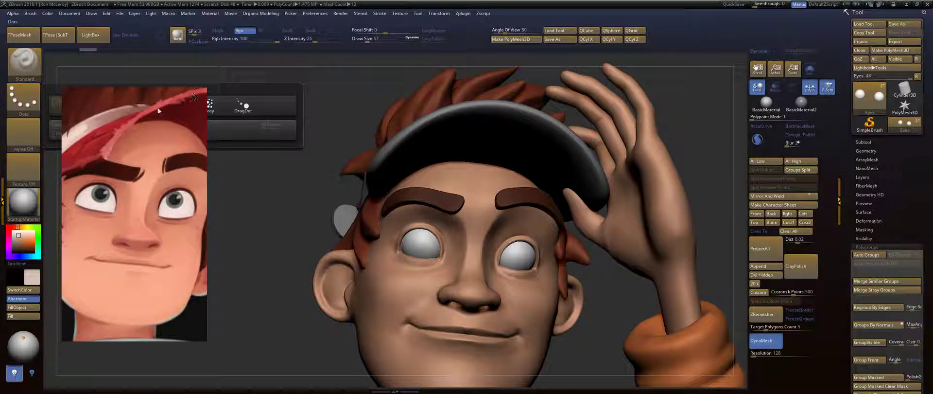
pyautogui.moveTo(158, 119); pyautogui.dragTo(158, 197)
pyautogui.click(111, 104)
pyautogui.click(23, 134)
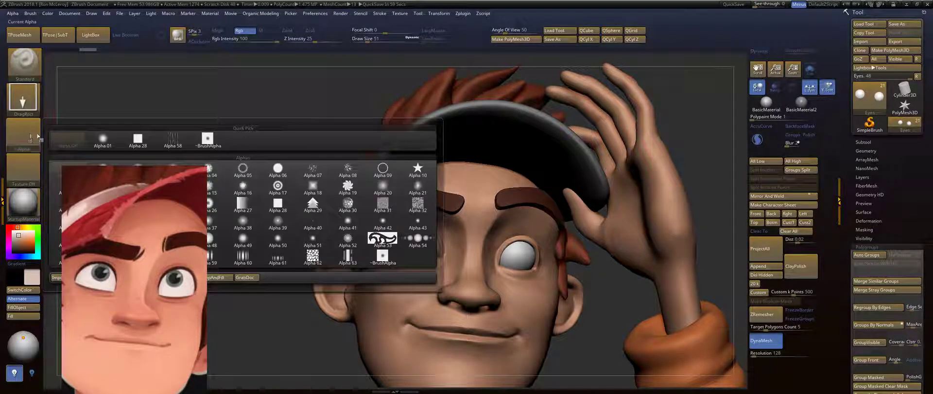
pyautogui.click(278, 172)
pyautogui.moveTo(165, 236); pyautogui.dragTo(190, 141)
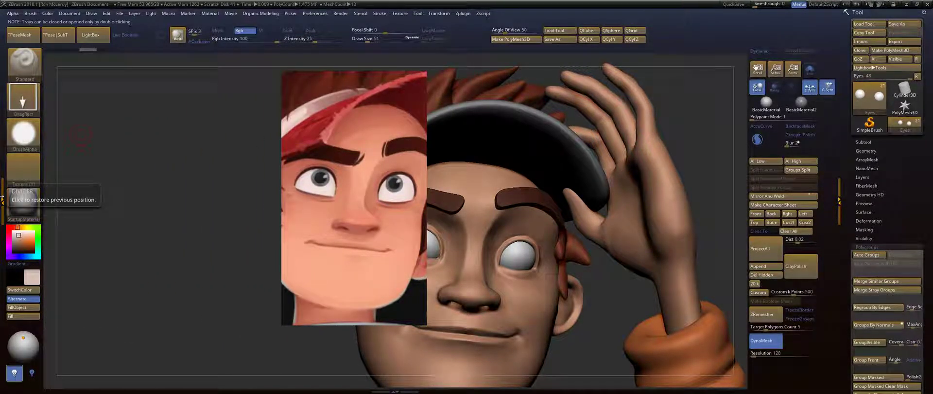
# Open the current alpha's modification settings and set its Blur to -15.
pyautogui.click(2, 194)
pyautogui.moveTo(40, 15); pyautogui.dragTo(28, 9)
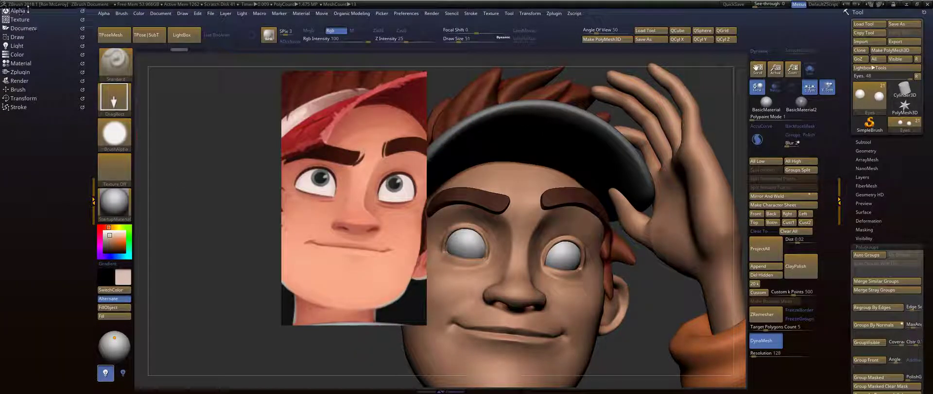
pyautogui.click(17, 11)
pyautogui.click(18, 11)
pyautogui.click(18, 10)
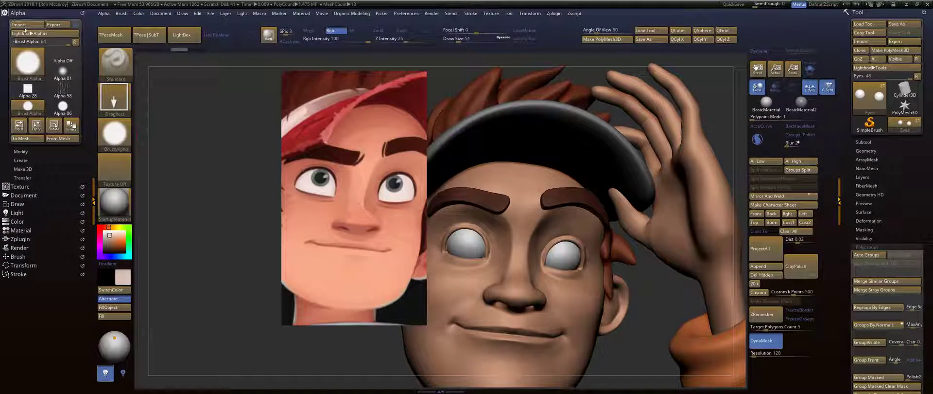
pyautogui.click(20, 151)
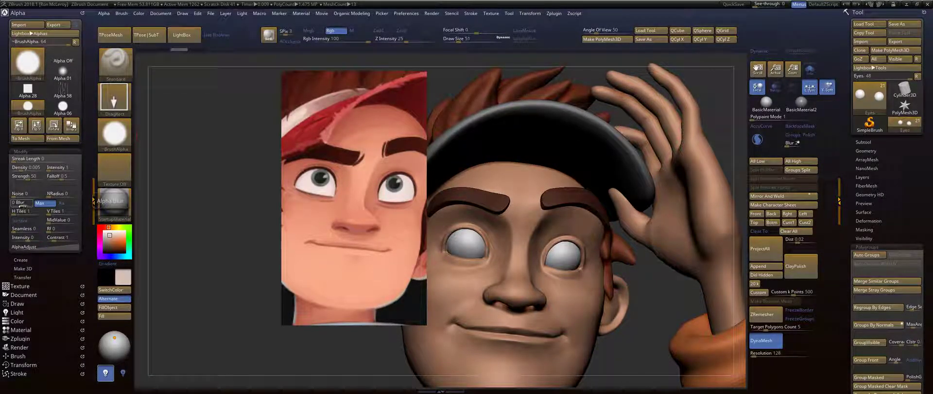
pyautogui.moveTo(10, 205); pyautogui.dragTo(7, 204)
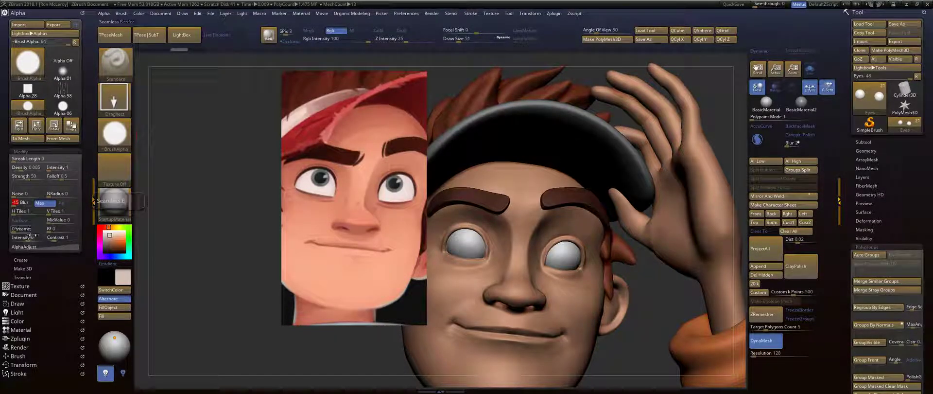
# Set the current alpha's Intensity to about 0.507 and its Blur to 1.
pyautogui.moveTo(24, 237); pyautogui.dragTo(32, 238)
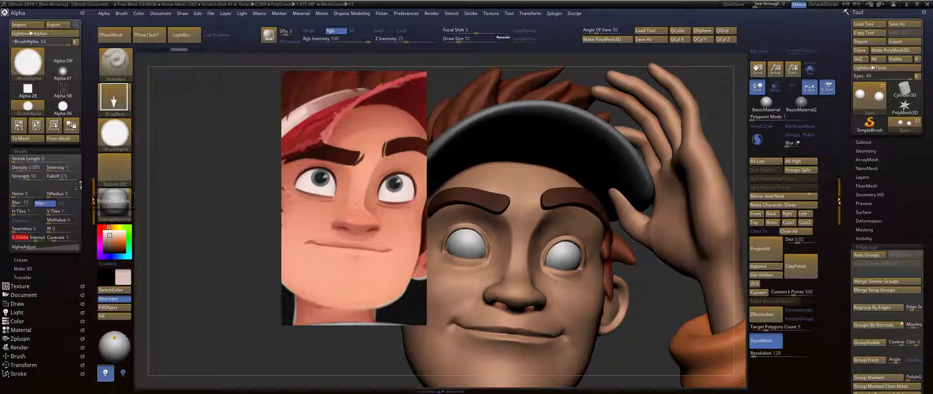
pyautogui.hotkey('ctrl', 'z')
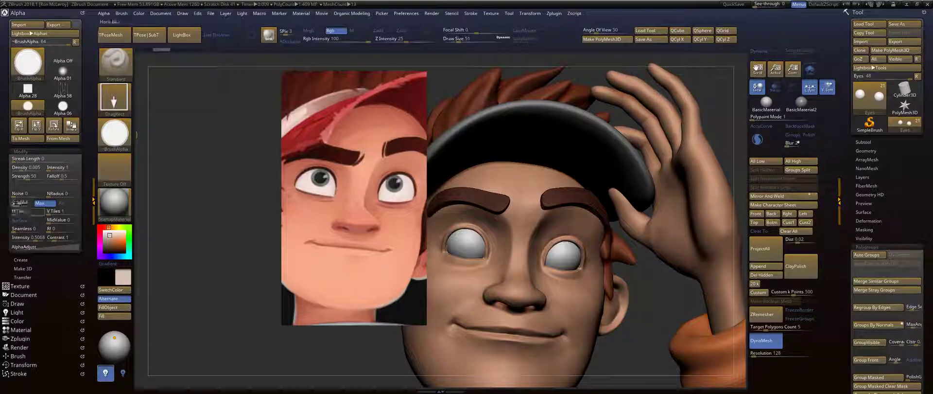
pyautogui.click(19, 203)
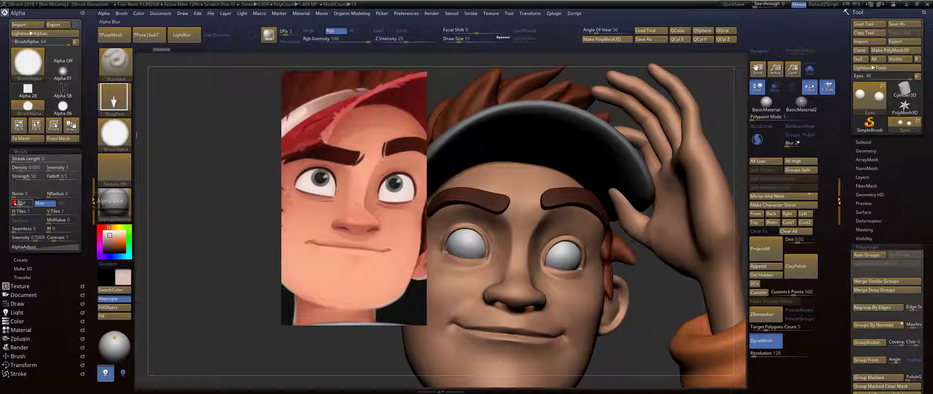
pyautogui.click(23, 203)
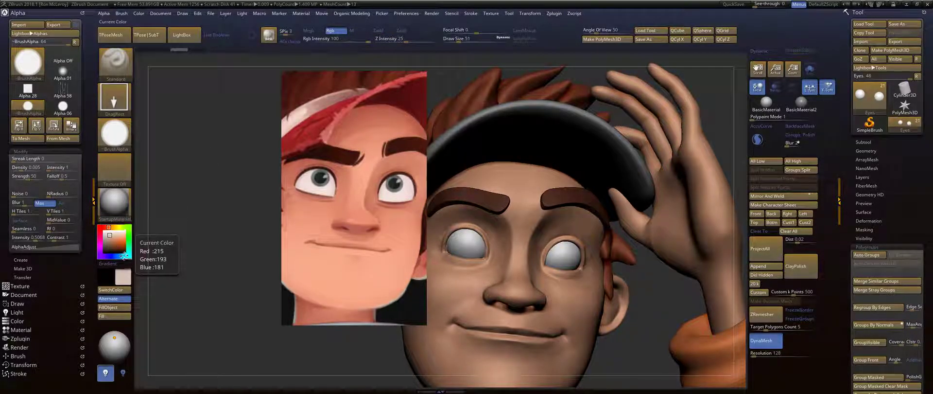
# Pick a muted teal and stamp the iris on the character's right eye, repeating the stamp to strengthen the colour.
pyautogui.moveTo(124, 255); pyautogui.dragTo(111, 240)
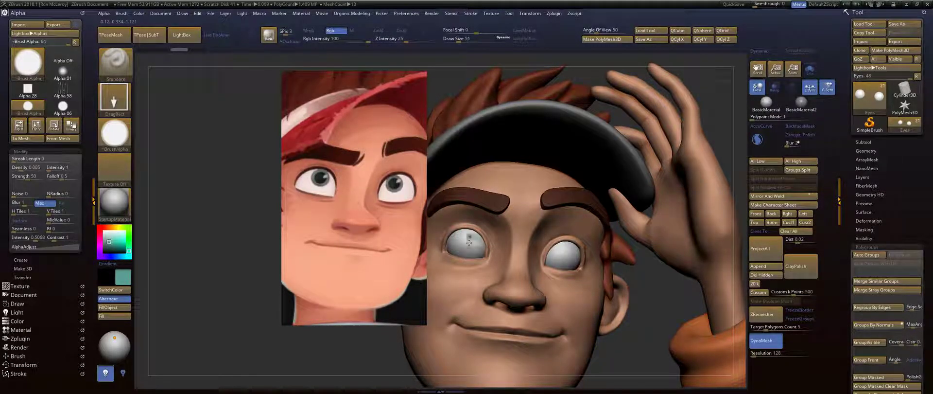
pyautogui.moveTo(469, 242); pyautogui.dragTo(471, 251)
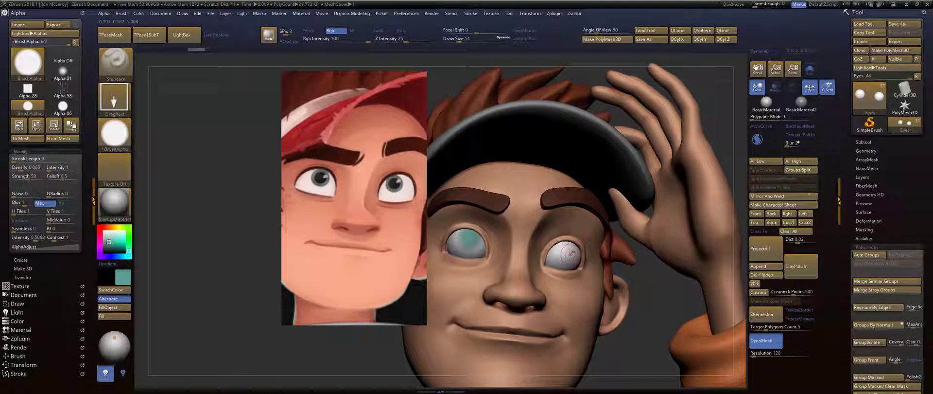
pyautogui.press('ctrl')
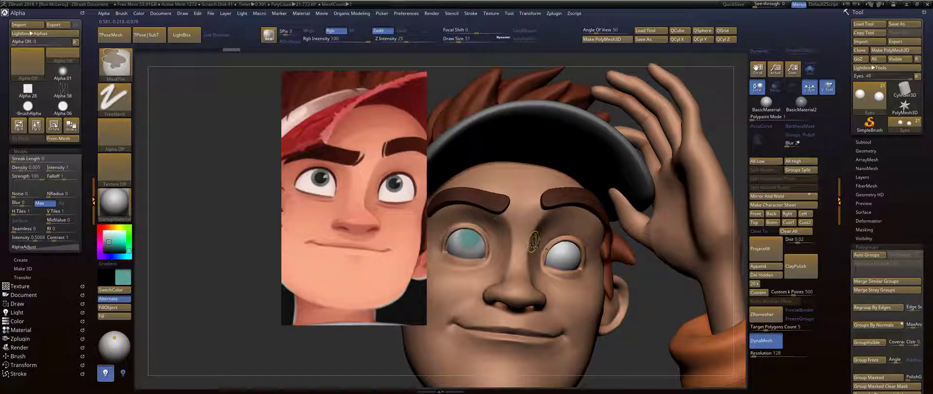
pyautogui.hotkey('ctrl', 'z')
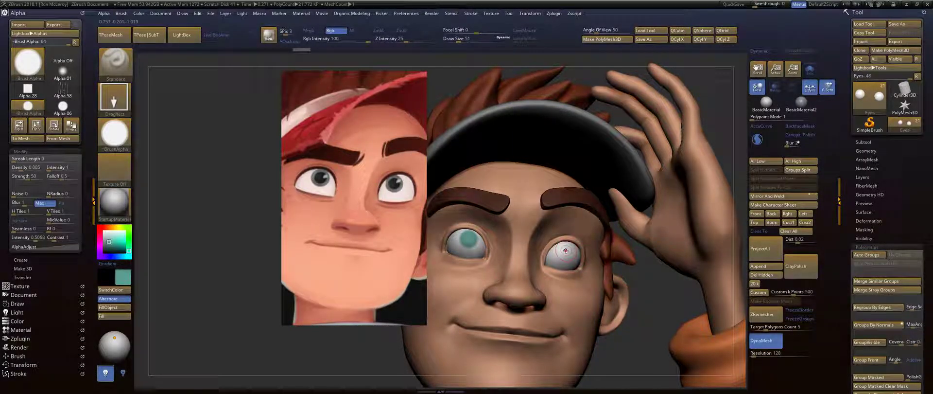
# Try to stamp a matching teal iris on the character's left eye.
pyautogui.moveTo(567, 251); pyautogui.dragTo(566, 258)
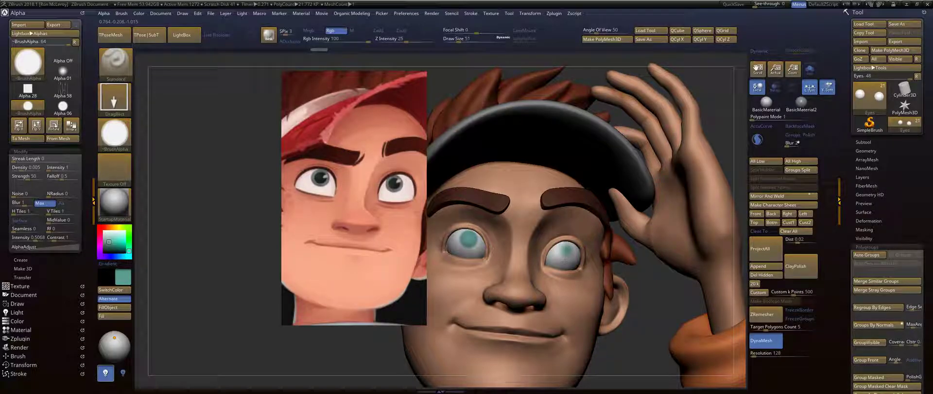
pyautogui.hotkey('ctrl', 'z')
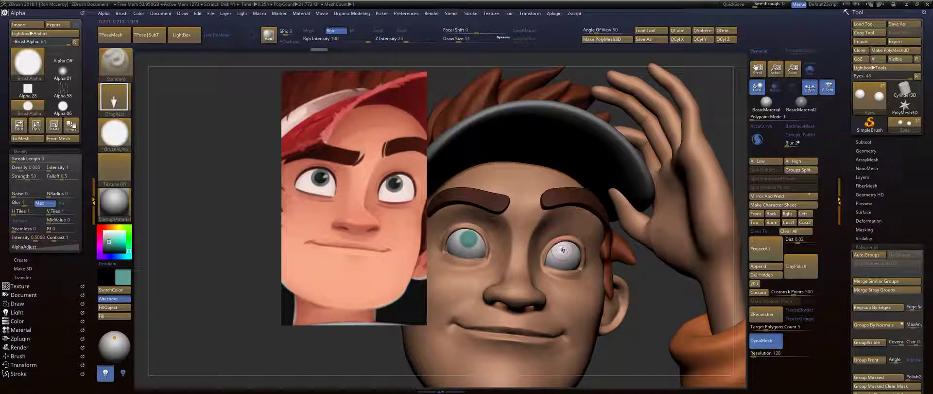
pyautogui.moveTo(562, 250); pyautogui.dragTo(563, 257)
pyautogui.hotkey('ctrl', 'z')
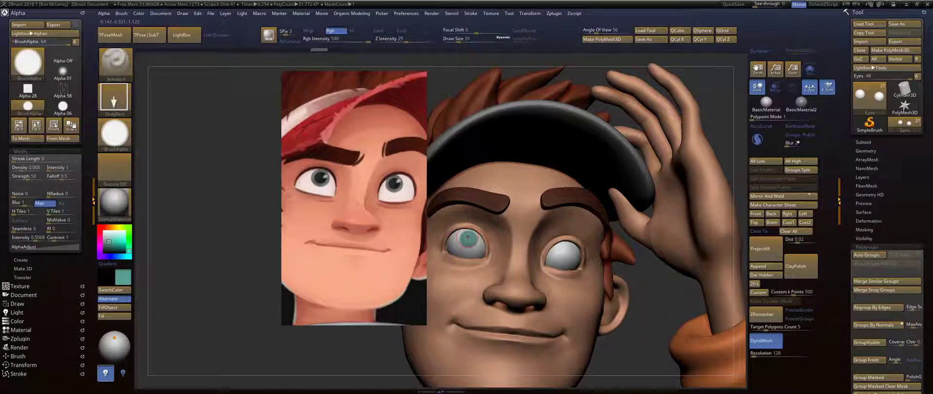
# Draw a transpose line from the right iris to the left eye as a placement guide and stamp the left teal iris.
pyautogui.press('w')
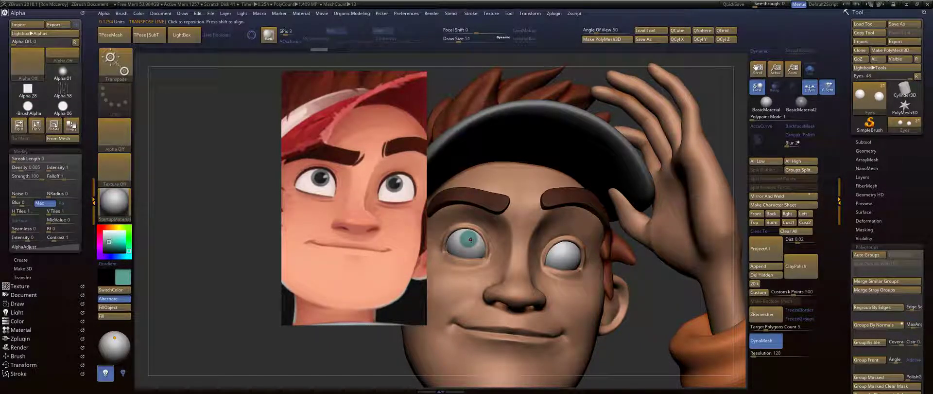
pyautogui.moveTo(468, 239); pyautogui.dragTo(565, 252)
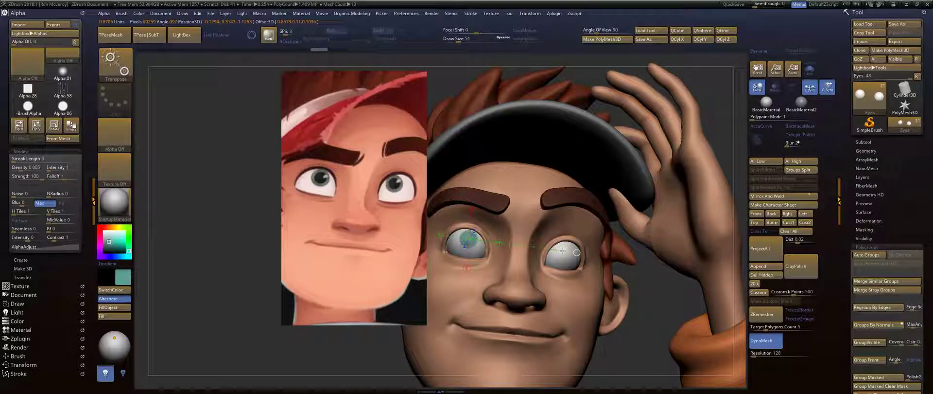
pyautogui.press('q')
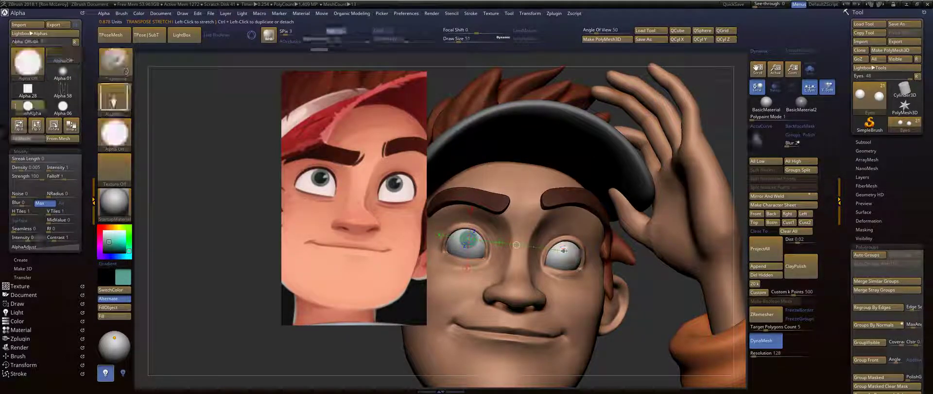
pyautogui.moveTo(563, 251); pyautogui.dragTo(575, 259)
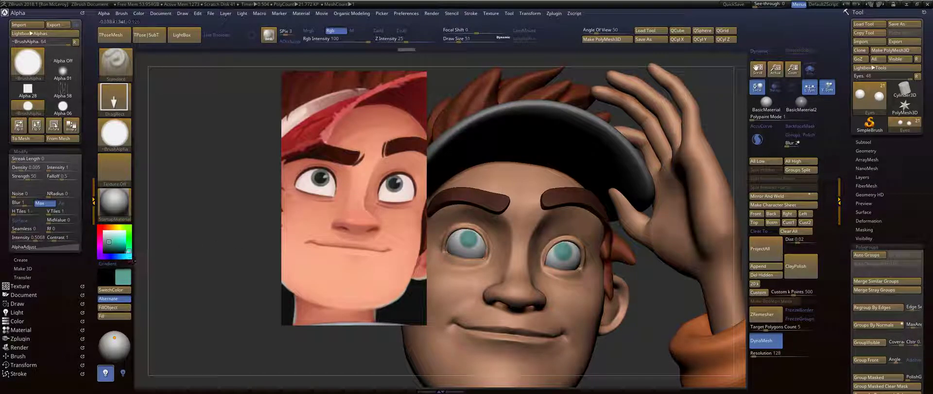
# Swap to the dark secondary colour, set the draw size to 41 and try a pupil stamp on the character's right iris.
pyautogui.press('v')
pyautogui.click(104, 251)
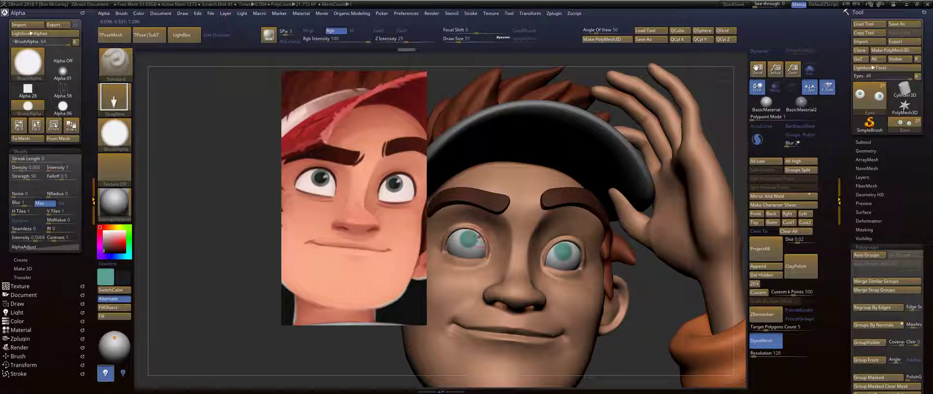
pyautogui.press('s')
pyautogui.moveTo(465, 239); pyautogui.dragTo(464, 239)
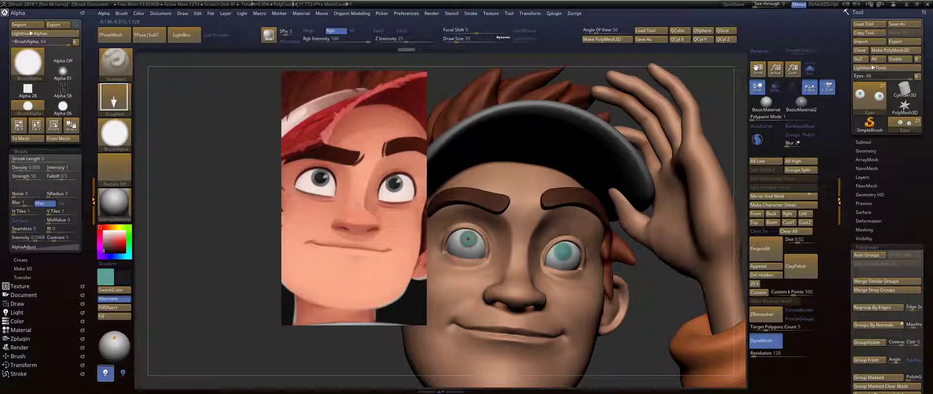
pyautogui.press('s')
pyautogui.moveTo(469, 239); pyautogui.dragTo(468, 238)
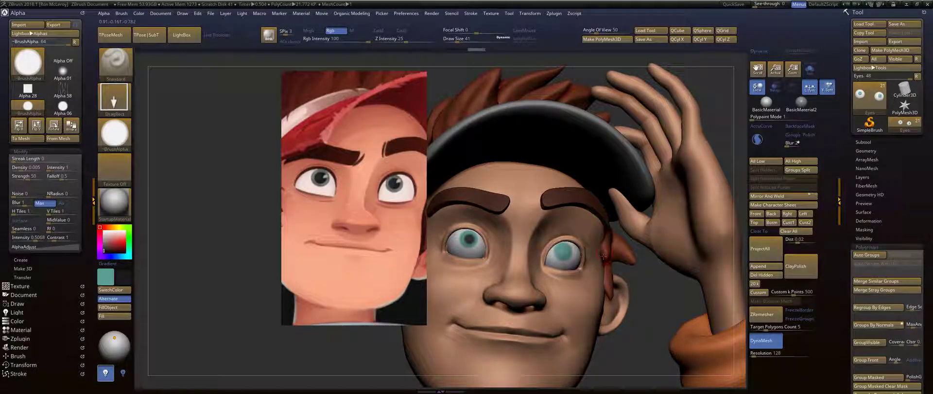
# Undo the trial pupil stamp on the character's right iris.
pyautogui.press('ctrl')
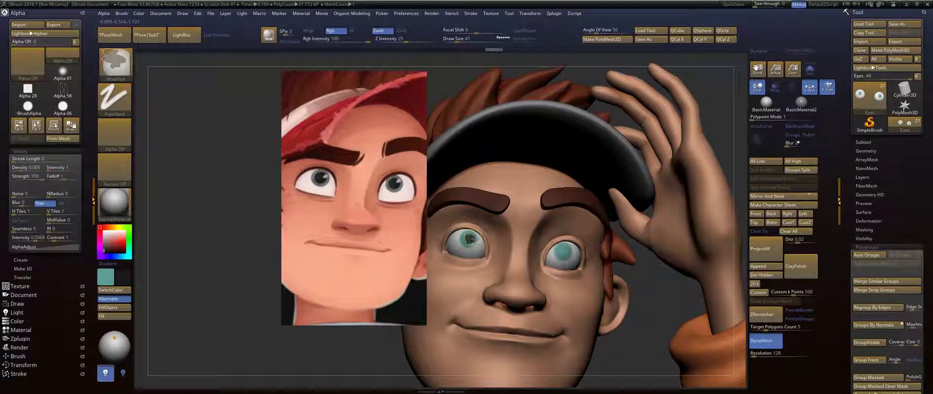
pyautogui.hotkey('ctrl', 'z')
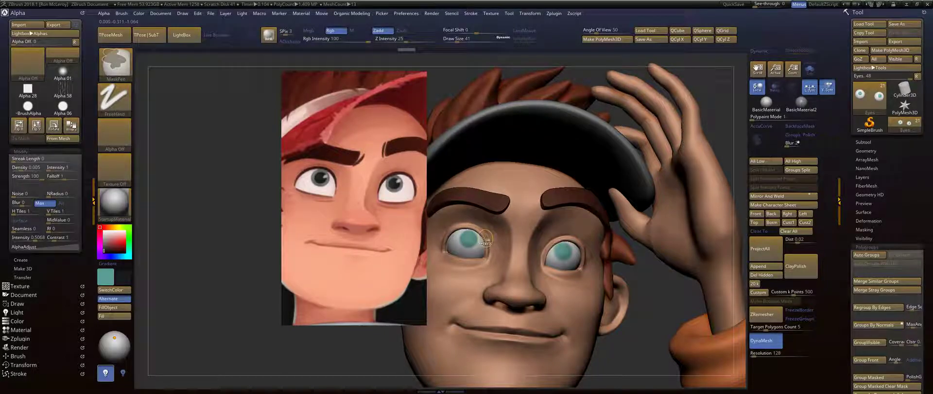
pyautogui.hotkey('ctrl', 'shift')
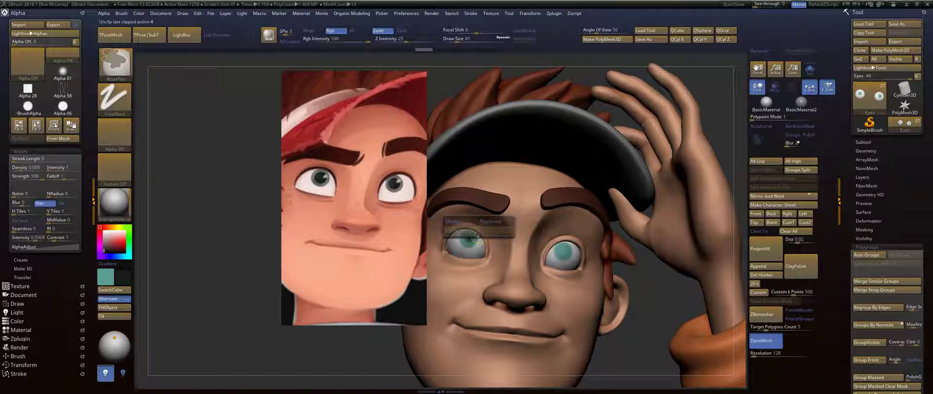
pyautogui.hotkey('ctrl', 'z')
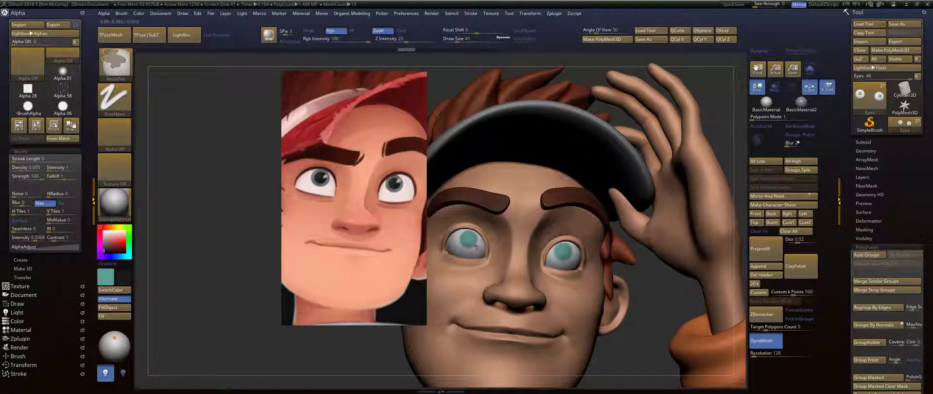
# Stamp a soft dark pupil at the centre of the character's right iris and repeat the stamp to darken it.
pyautogui.moveTo(478, 235)
pyautogui.keyDown('alt'); pyautogui.mouseDown(button='right')
pyautogui.moveTo(469, 243)
pyautogui.moveTo(581, 234)
pyautogui.moveTo(569, 239)
pyautogui.mouseUp(button='right'); pyautogui.keyUp('alt')
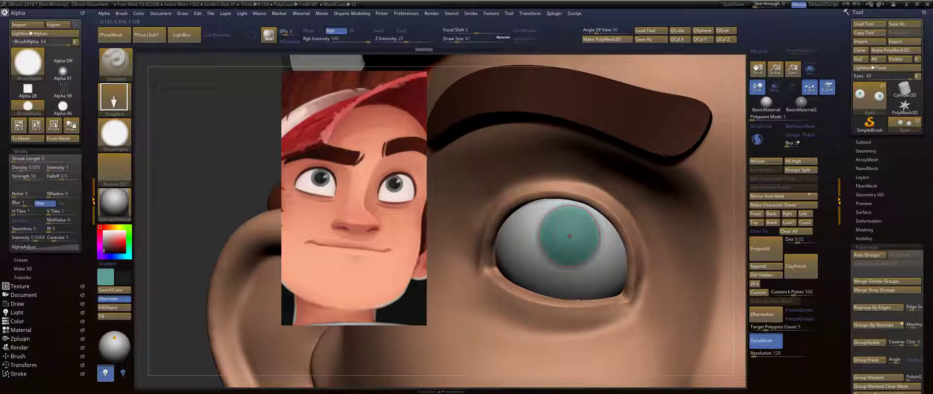
pyautogui.moveTo(570, 236); pyautogui.dragTo(577, 258)
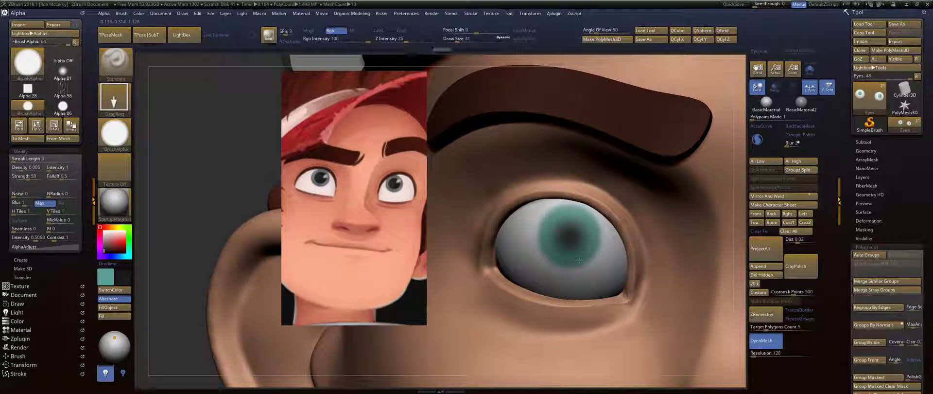
pyautogui.hotkey('ctrl', 'shift', 'z')
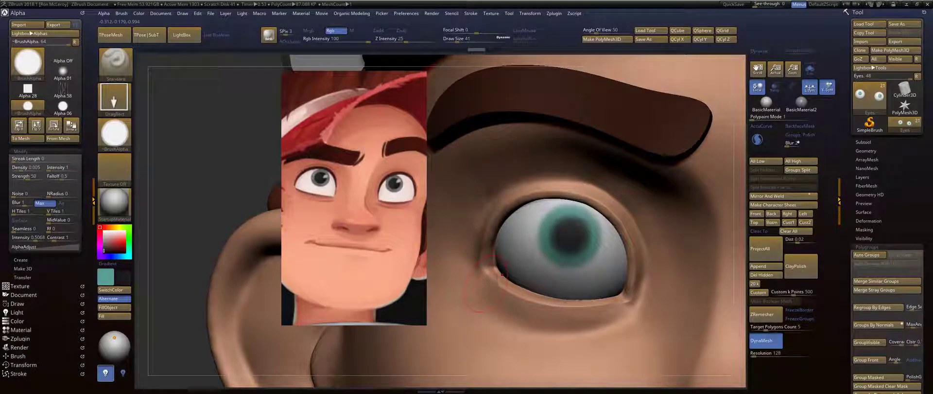
pyautogui.hotkey('ctrl', 'shift', 'z')
# Stamp a matching dark pupil at the centre of the character's left iris and repeat the stamp to darken it.
pyautogui.moveTo(578, 206); pyautogui.dragTo(548, 203, button='right')
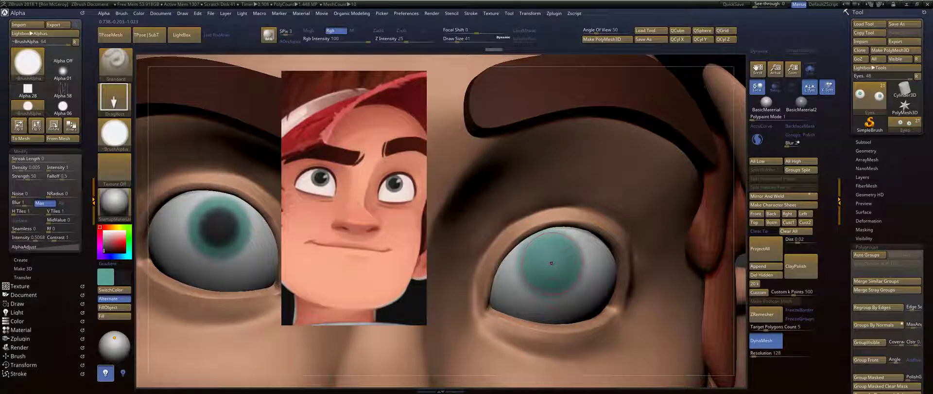
pyautogui.moveTo(556, 268); pyautogui.dragTo(567, 283)
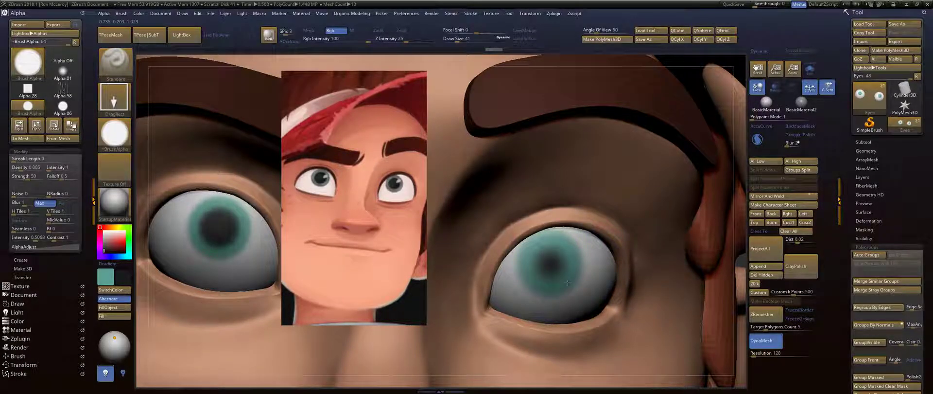
pyautogui.press('1')
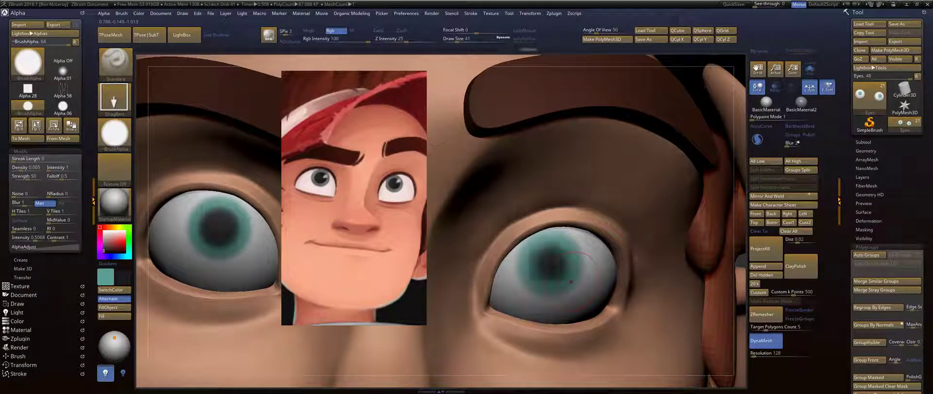
pyautogui.press('1')
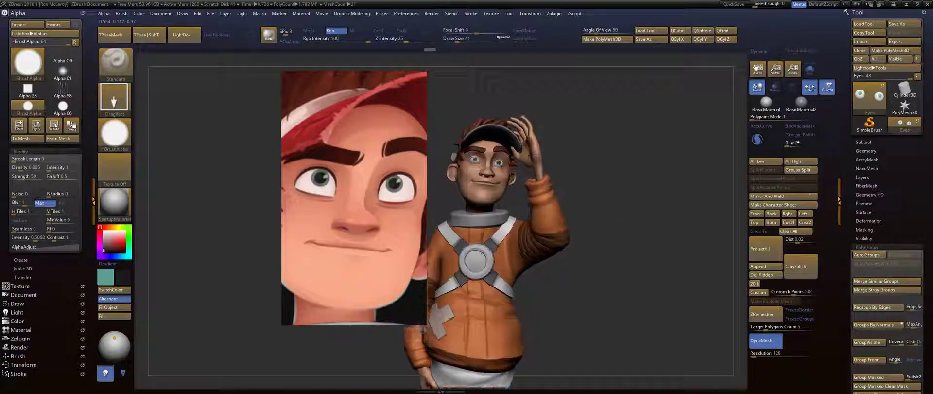
# Switch to the Move brush, make the body mesh active and check the eyelids around the painted eyes from several angles.
pyautogui.keyDown('alt'); pyautogui.moveTo(656, 131); pyautogui.dragTo(705, 253); pyautogui.keyUp('alt')
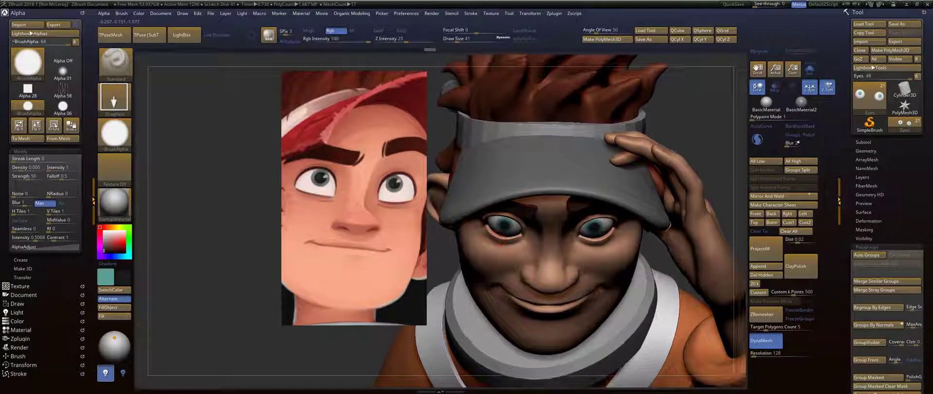
pyautogui.press('b')
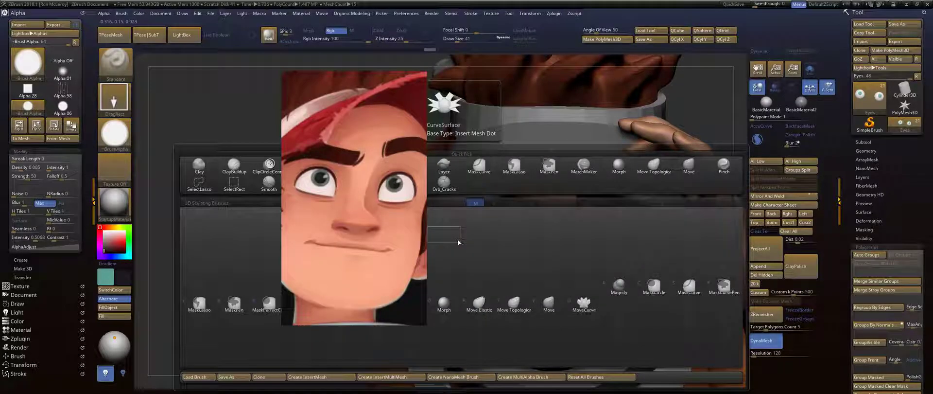
pyautogui.press('v')
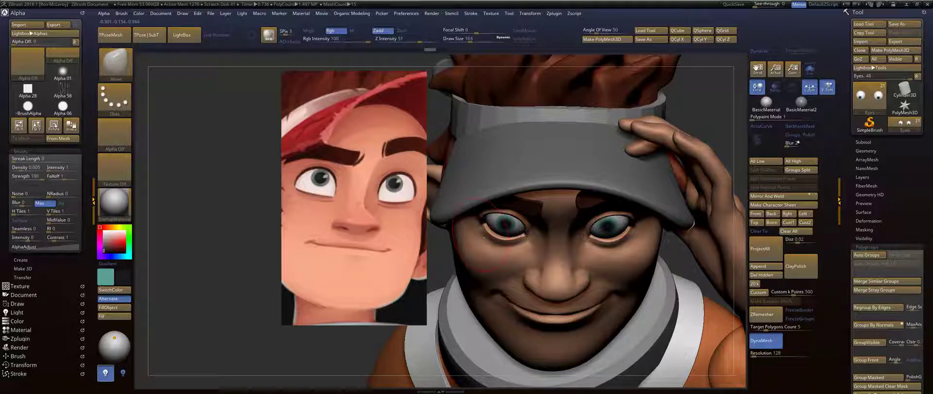
pyautogui.keyDown('alt'); pyautogui.click(478, 226); pyautogui.keyUp('alt')
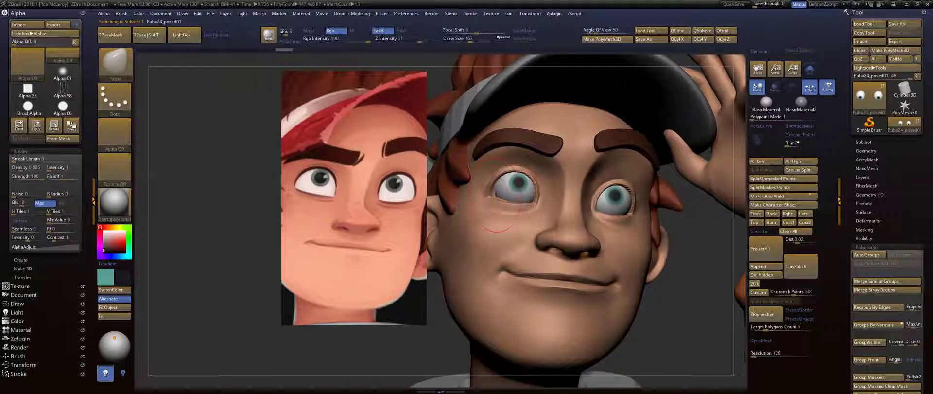
pyautogui.moveTo(494, 194); pyautogui.dragTo(396, 195, button='right')
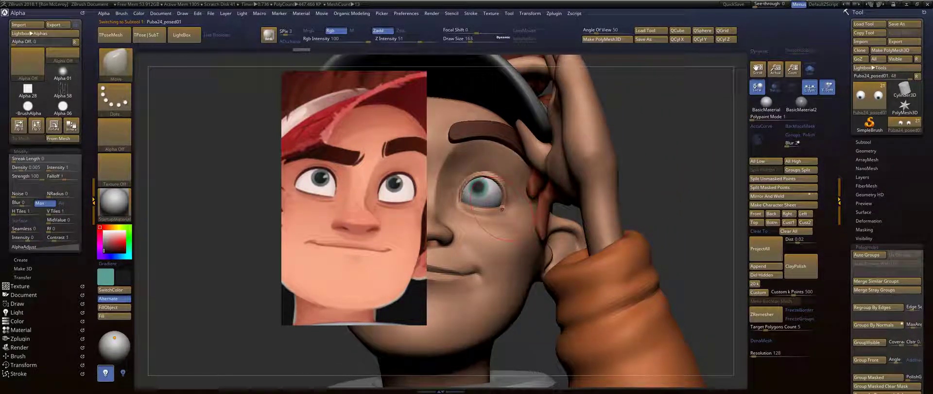
pyautogui.keyDown('alt'); pyautogui.click(497, 200); pyautogui.keyUp('alt')
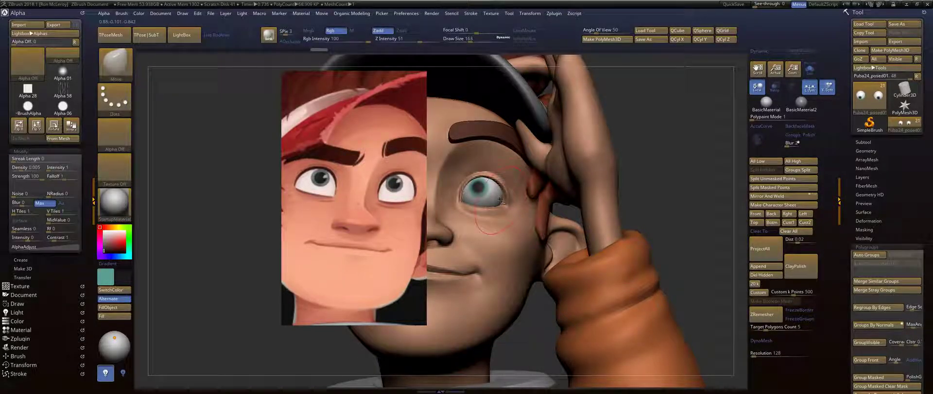
pyautogui.moveTo(485, 224)
pyautogui.mouseDown(button='right')
pyautogui.moveTo(522, 224)
pyautogui.moveTo(663, 271)
pyautogui.mouseUp(button='right')
# Try to rotate the eyes with a transpose line placed between the two eyeballs, and return to draw mode.
pyautogui.press('r')
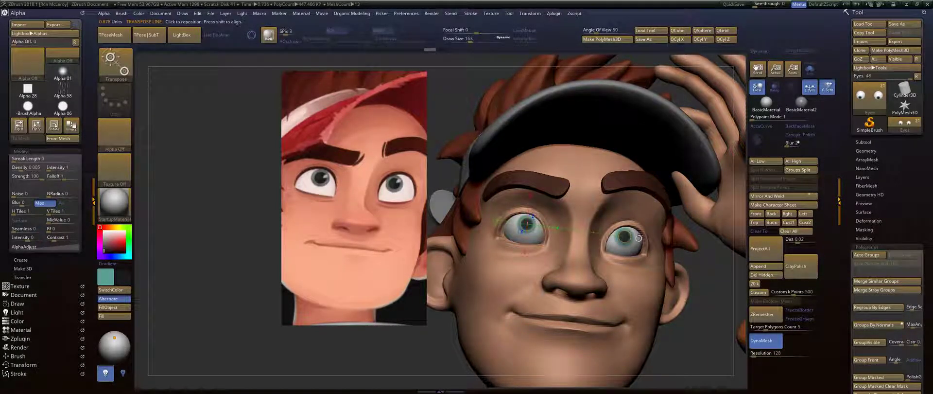
pyautogui.click(638, 238)
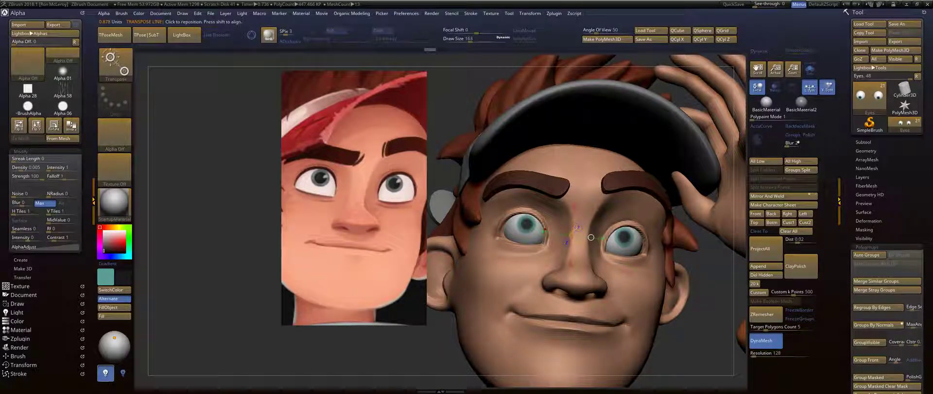
pyautogui.moveTo(607, 236); pyautogui.dragTo(602, 282, button='right')
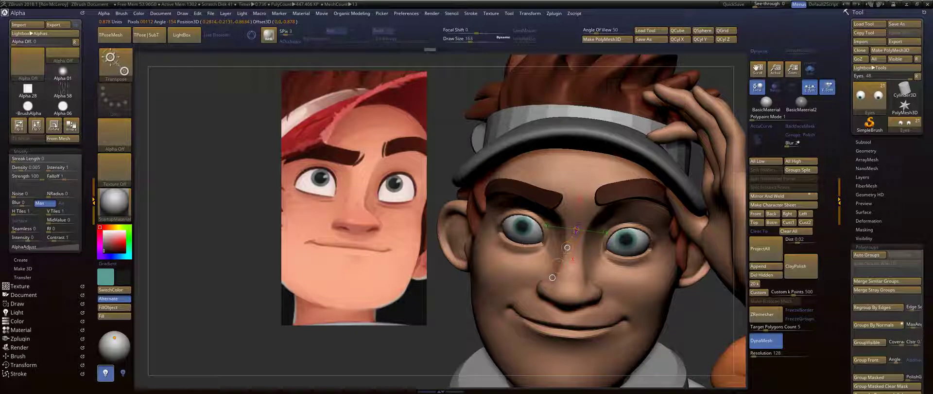
pyautogui.press('q')
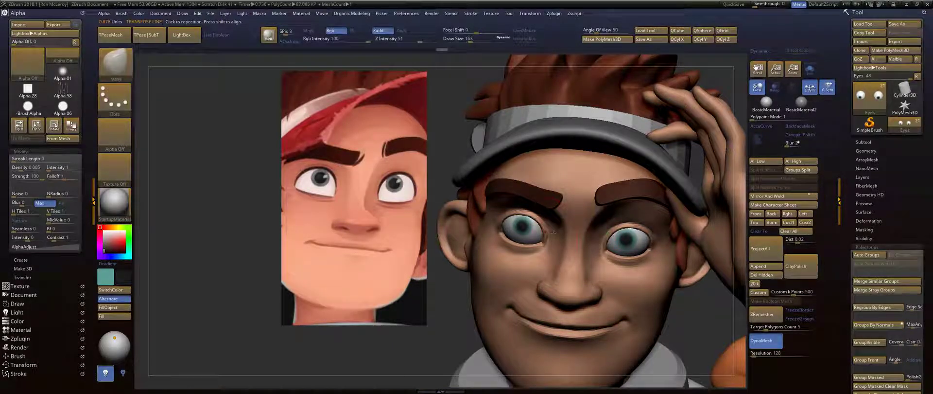
# Make the pants the active subtool, sample a peach tone and show the whole character in the reference image.
pyautogui.moveTo(564, 253); pyautogui.dragTo(544, 192, button='right')
pyautogui.press('f')
pyautogui.press('f')
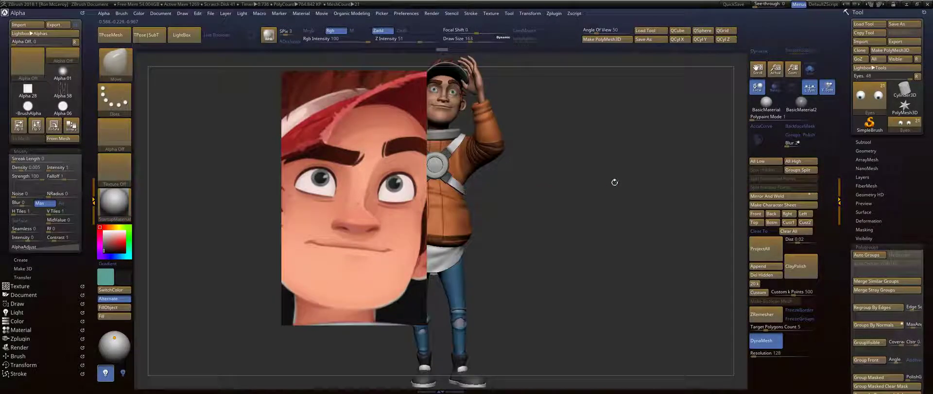
pyautogui.keyDown('alt'); pyautogui.moveTo(545, 160); pyautogui.dragTo(587, 217, button='right'); pyautogui.keyUp('alt')
pyautogui.press('f')
pyautogui.press('f')
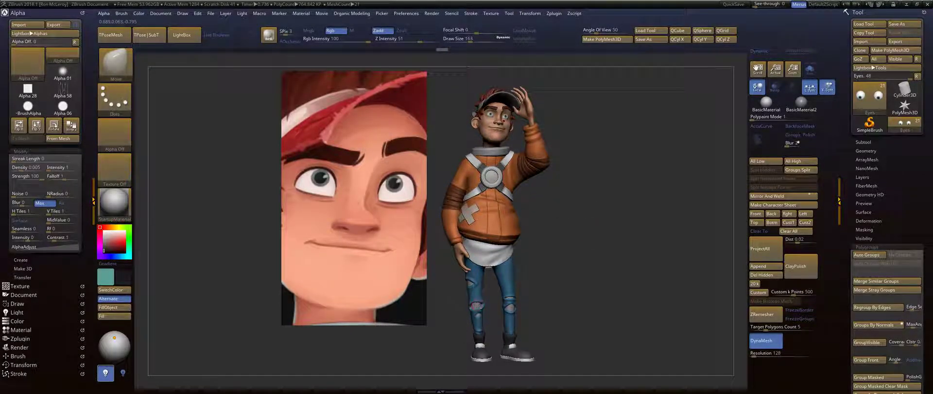
pyautogui.keyDown('alt'); pyautogui.click(515, 305); pyautogui.keyUp('alt')
pyautogui.press('c')
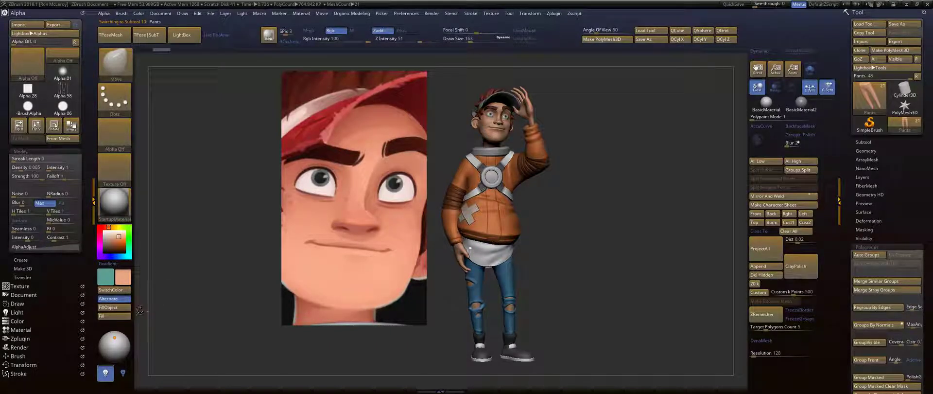
pyautogui.moveTo(583, 222); pyautogui.dragTo(564, 243)
pyautogui.doubleClick(371, 244)
pyautogui.keyDown('alt'); pyautogui.moveTo(562, 267); pyautogui.dragTo(554, 249); pyautogui.keyUp('alt')
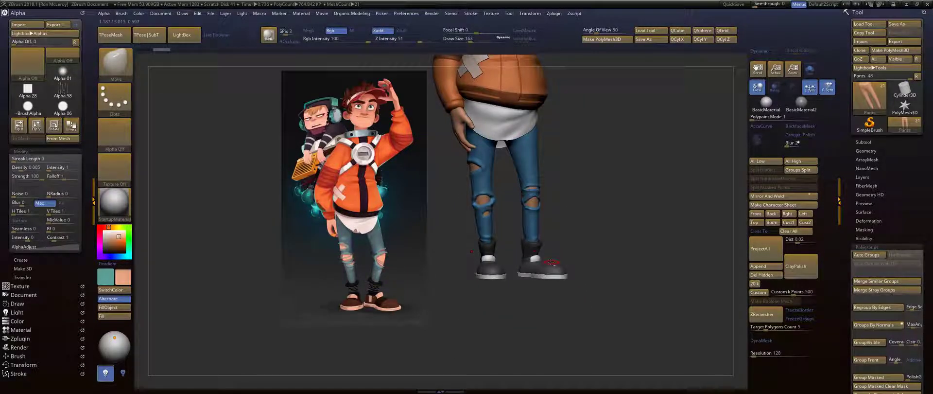
# Select the socks, sample a near-black colour from the reference art and fill the socks with it.
pyautogui.keyDown('alt'); pyautogui.click(529, 247); pyautogui.keyUp('alt')
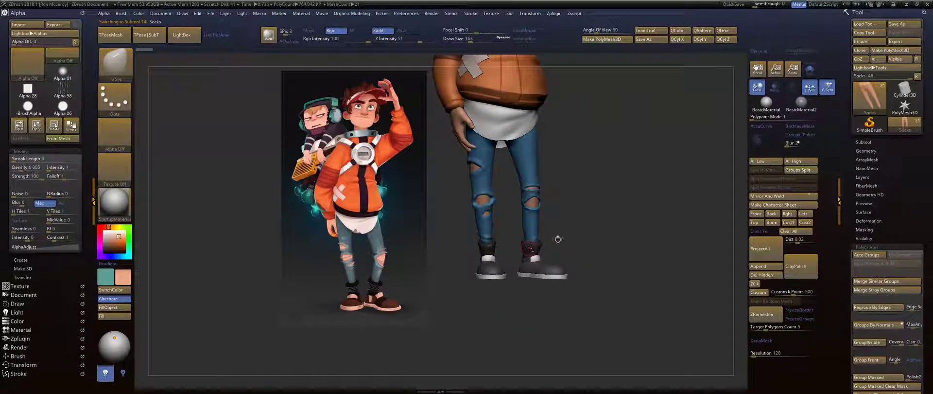
pyautogui.keyDown('alt'); pyautogui.moveTo(585, 209); pyautogui.dragTo(607, 256); pyautogui.keyUp('alt')
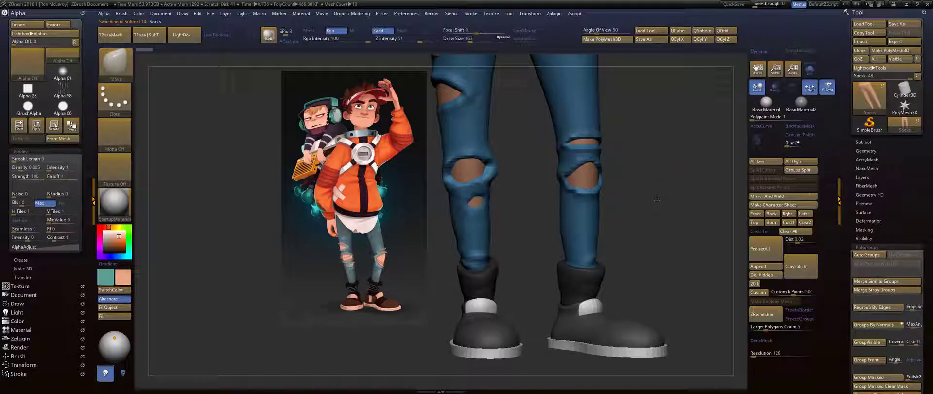
pyautogui.keyDown('alt'); pyautogui.moveTo(660, 196); pyautogui.dragTo(611, 287); pyautogui.keyUp('alt')
pyautogui.keyDown('alt'); pyautogui.moveTo(644, 191); pyautogui.dragTo(635, 278); pyautogui.keyUp('alt')
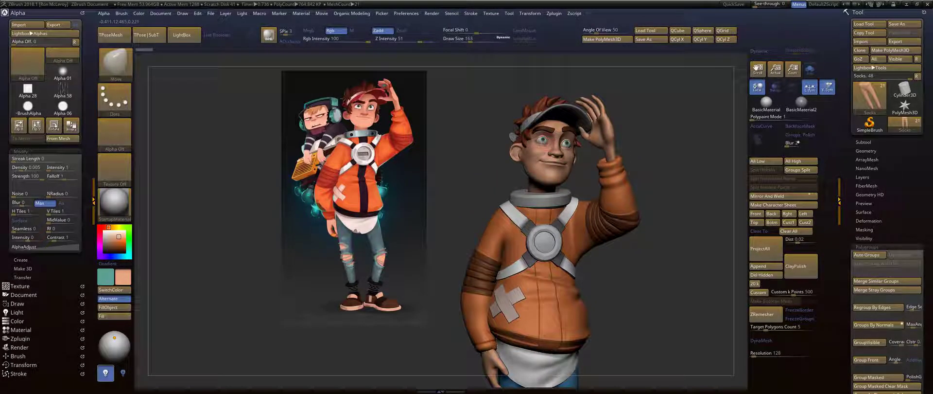
pyautogui.press('c')
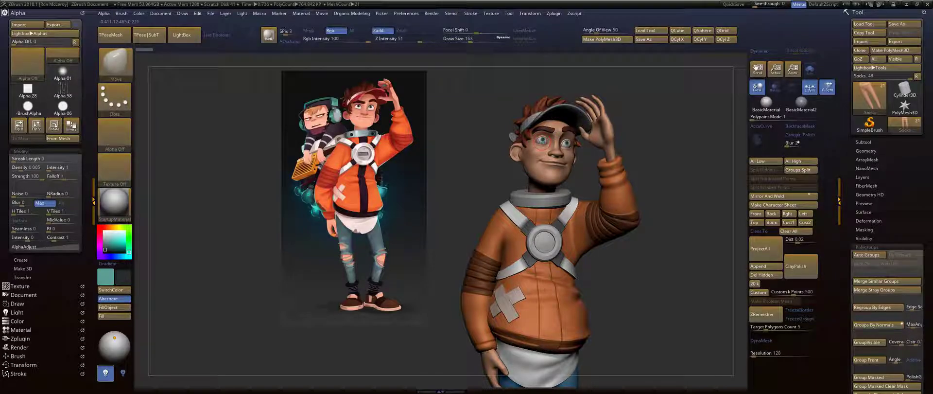
pyautogui.keyDown('alt'); pyautogui.moveTo(648, 359); pyautogui.dragTo(646, 229); pyautogui.keyUp('alt')
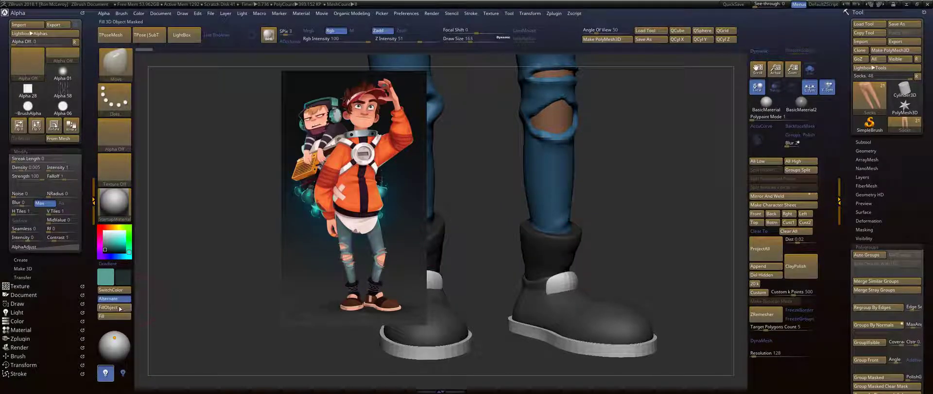
pyautogui.moveTo(635, 196); pyautogui.dragTo(632, 228)
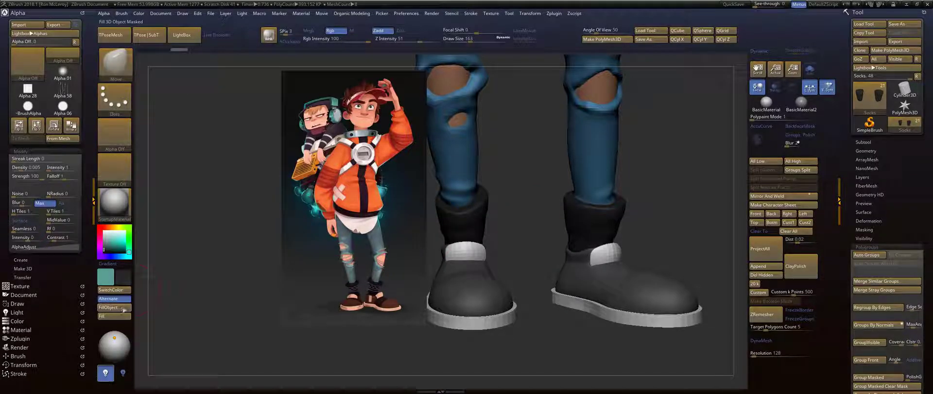
# Move the reference image clear of the character model.
pyautogui.press('ctrl')
pyautogui.keyDown('alt'); pyautogui.moveTo(311, 352); pyautogui.dragTo(290, 298); pyautogui.keyUp('alt')
pyautogui.moveTo(424, 315)
pyautogui.mouseDown()
pyautogui.moveTo(431, 328)
pyautogui.moveTo(416, 338)
pyautogui.moveTo(345, 314)
pyautogui.moveTo(438, 325)
pyautogui.moveTo(450, 357)
pyautogui.moveTo(461, 355)
pyautogui.mouseUp()
# Select the shoes, sample dark brown from the shoes in the reference art and fill the shoes with it.
pyautogui.keyDown('alt'); pyautogui.click(473, 263); pyautogui.keyUp('alt')
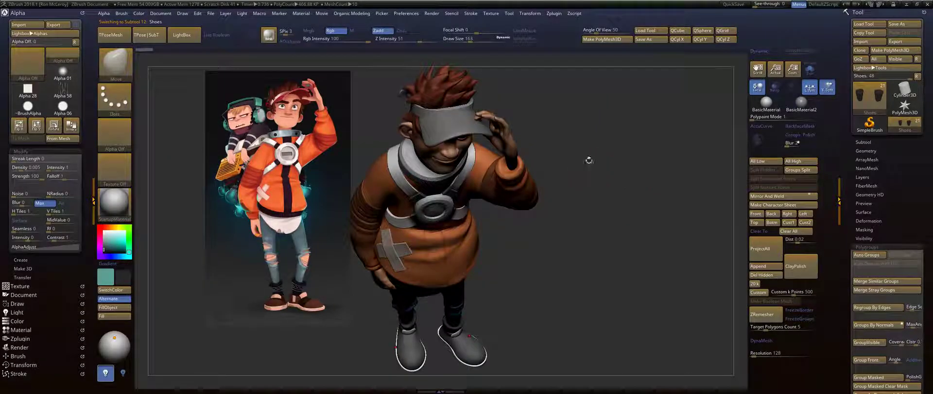
pyautogui.moveTo(587, 159); pyautogui.dragTo(490, 129)
pyautogui.press('c')
pyautogui.keyDown('alt'); pyautogui.moveTo(606, 240); pyautogui.dragTo(608, 177); pyautogui.keyUp('alt')
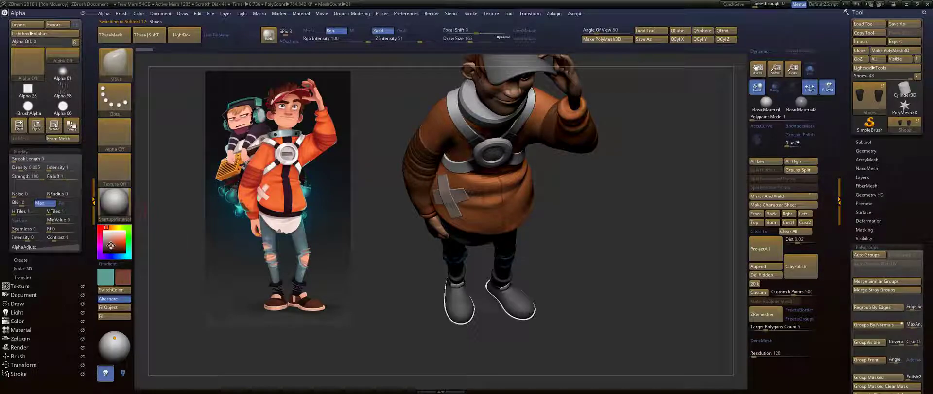
pyautogui.keyDown('alt'); pyautogui.moveTo(603, 262); pyautogui.dragTo(606, 235); pyautogui.keyUp('alt')
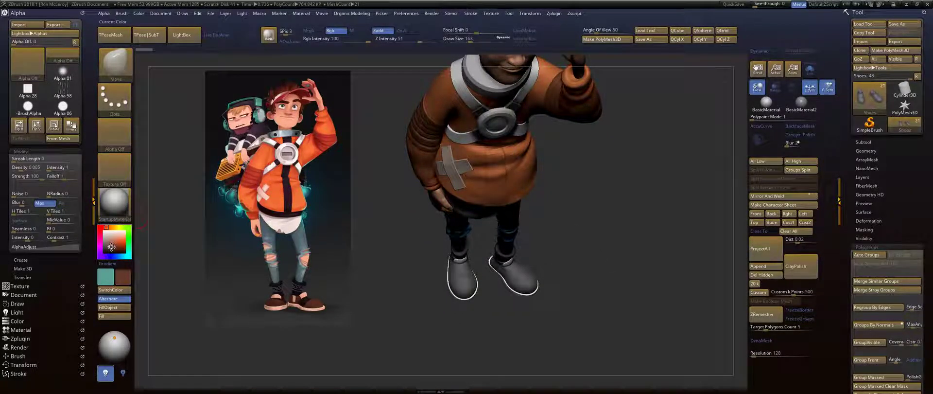
pyautogui.moveTo(495, 342)
pyautogui.keyDown('alt'); pyautogui.mouseDown()
pyautogui.moveTo(501, 298)
pyautogui.moveTo(559, 326)
pyautogui.mouseUp(); pyautogui.keyUp('alt')
pyautogui.keyDown('alt'); pyautogui.moveTo(508, 282); pyautogui.dragTo(543, 317); pyautogui.keyUp('alt')
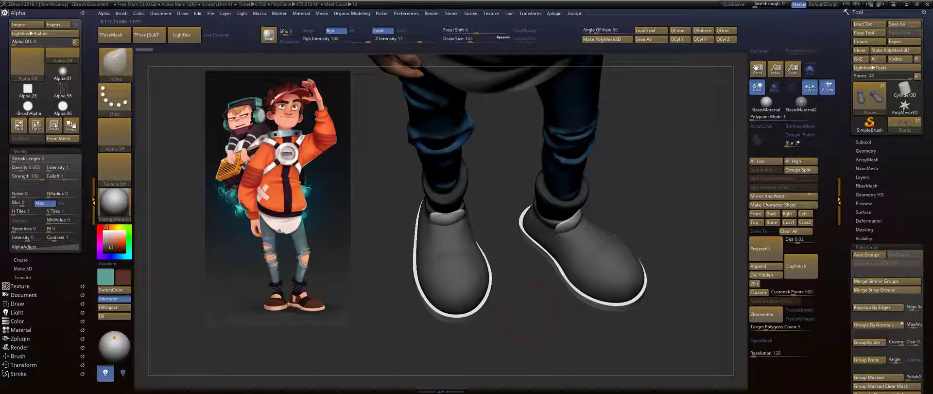
pyautogui.click(114, 307)
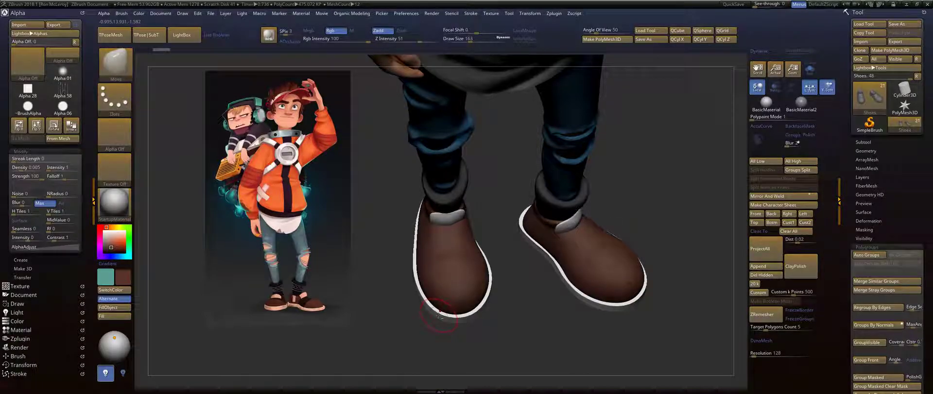
# Select the shoe soles, sample the reference sole colour, adjust it to a pale peach and fill the soles.
pyautogui.keyDown('alt'); pyautogui.click(440, 316); pyautogui.keyUp('alt')
pyautogui.press('f')
pyautogui.press('f')
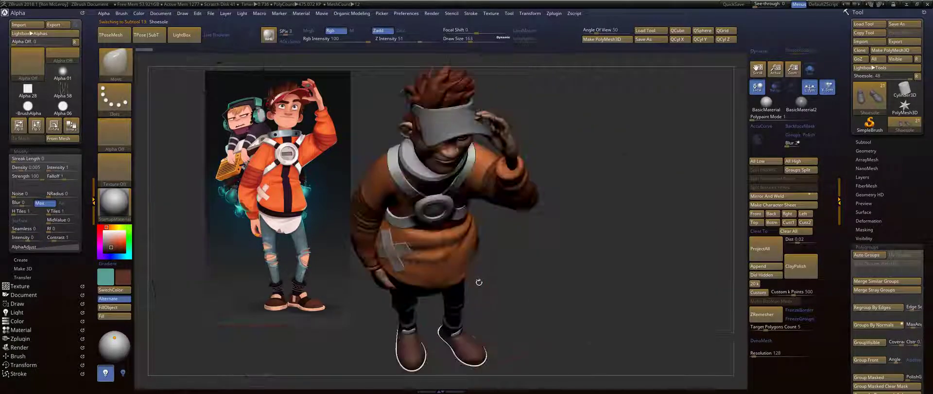
pyautogui.moveTo(578, 243); pyautogui.dragTo(566, 243)
pyautogui.keyDown('alt'); pyautogui.moveTo(432, 273); pyautogui.dragTo(478, 282); pyautogui.keyUp('alt')
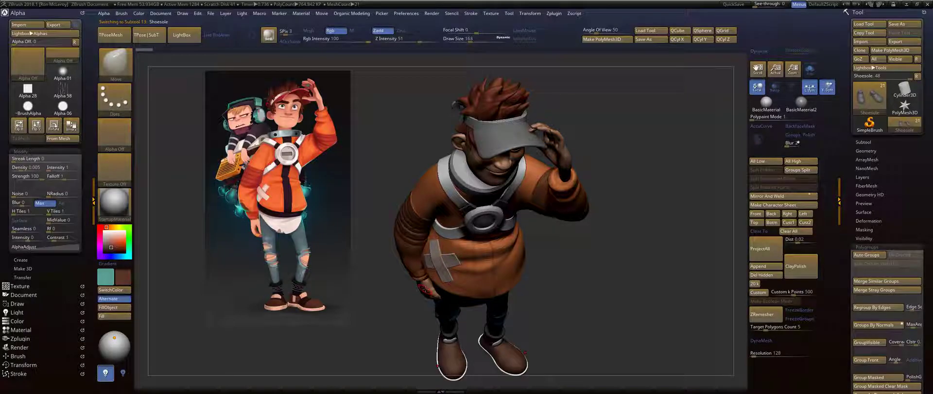
pyautogui.press('c')
pyautogui.keyDown('alt'); pyautogui.moveTo(385, 337); pyautogui.dragTo(396, 288); pyautogui.keyUp('alt')
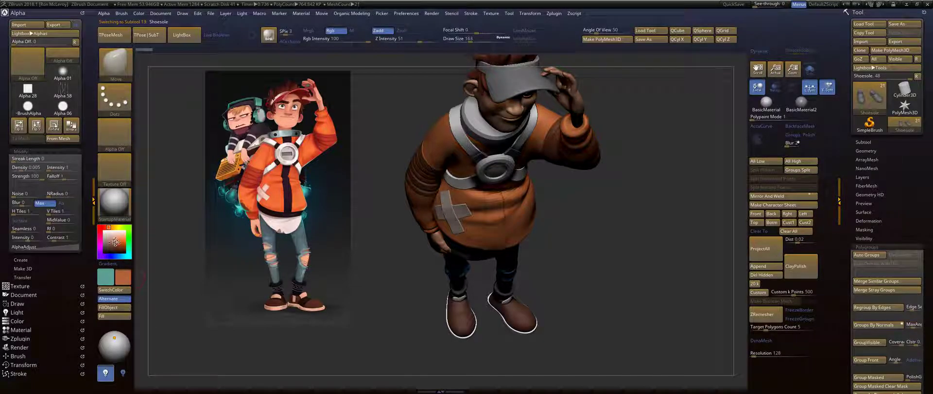
pyautogui.moveTo(108, 237); pyautogui.dragTo(113, 239)
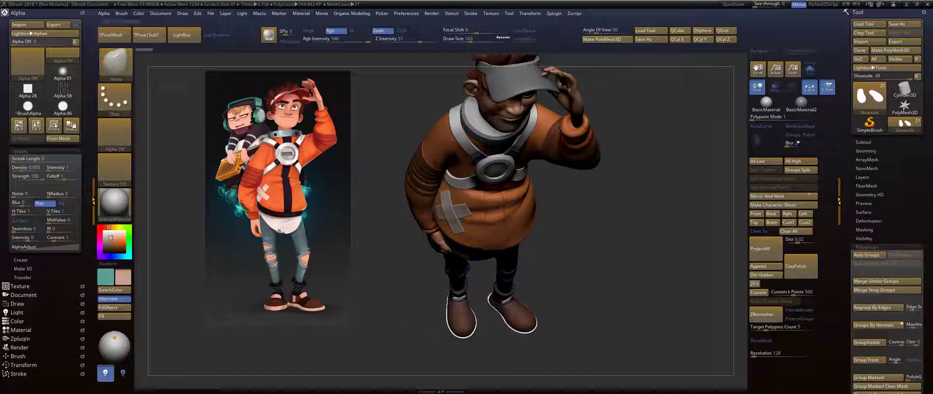
pyautogui.click(116, 307)
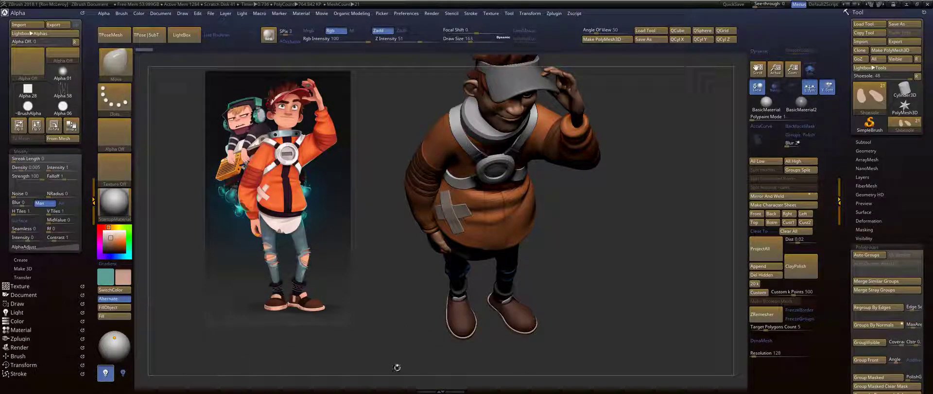
# Select the shoe tongues and fill them with colour to blend with the brown shoes.
pyautogui.keyDown('alt'); pyautogui.moveTo(397, 366); pyautogui.dragTo(437, 335); pyautogui.keyUp('alt')
pyautogui.keyDown('ctrl'); pyautogui.moveTo(437, 334); pyautogui.dragTo(445, 350, button='right'); pyautogui.keyUp('ctrl')
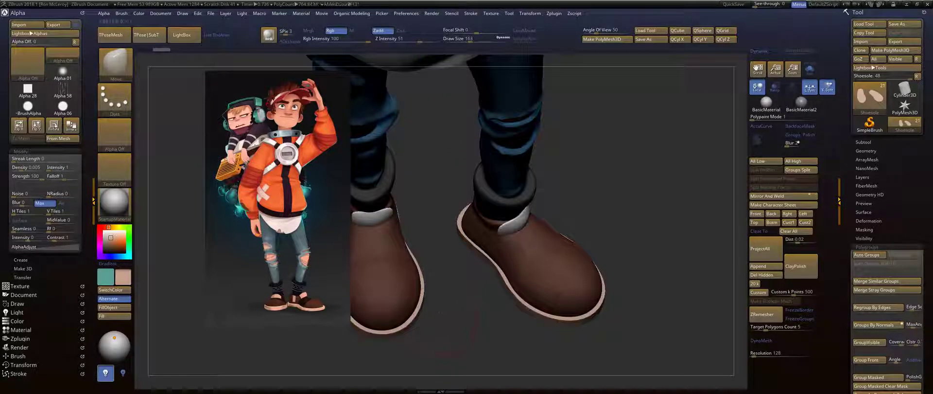
pyautogui.keyDown('alt'); pyautogui.click(517, 228); pyautogui.keyUp('alt')
pyautogui.click(116, 308)
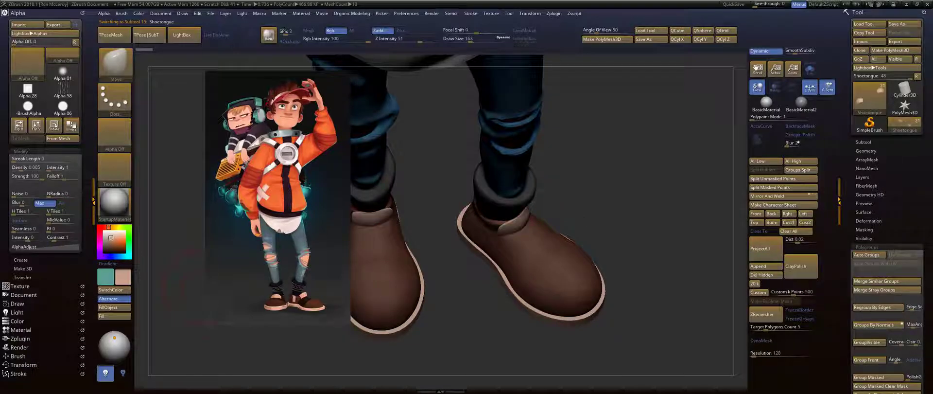
pyautogui.moveTo(646, 234); pyautogui.dragTo(678, 148)
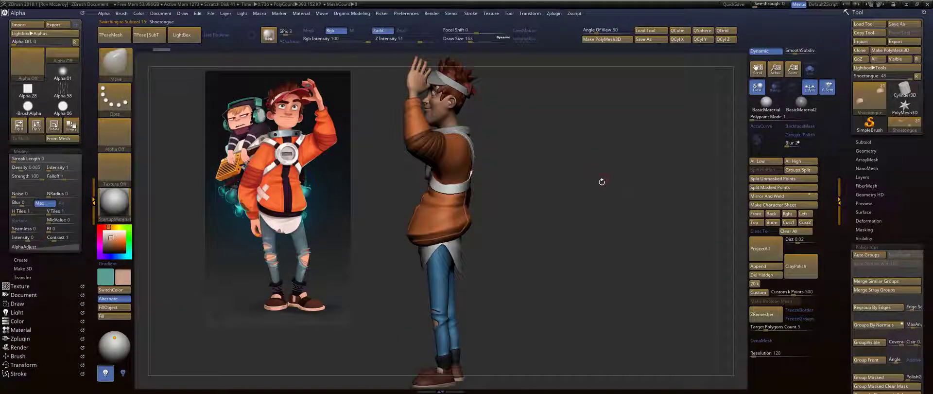
pyautogui.moveTo(602, 181); pyautogui.dragTo(577, 187)
pyautogui.moveTo(528, 232); pyautogui.dragTo(572, 237)
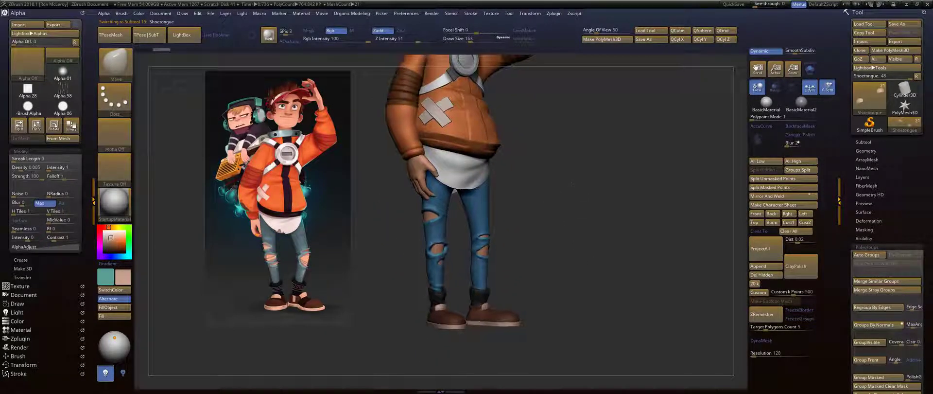
pyautogui.moveTo(573, 170)
pyautogui.keyDown('alt'); pyautogui.mouseDown()
pyautogui.moveTo(554, 254)
pyautogui.moveTo(562, 223)
pyautogui.mouseUp(); pyautogui.keyUp('alt')
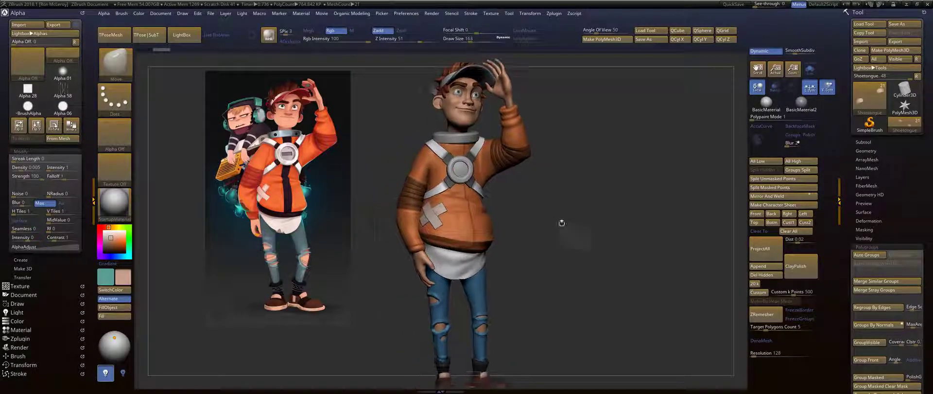
# Select the jacket and mask its darker sleeve bands using Mask By Color.
pyautogui.keyDown('alt'); pyautogui.click(479, 226); pyautogui.keyUp('alt')
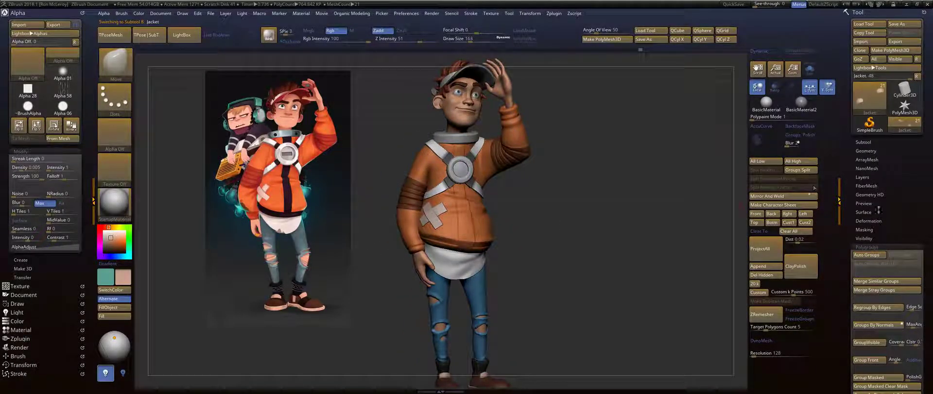
pyautogui.scroll(-3, 879, 333)
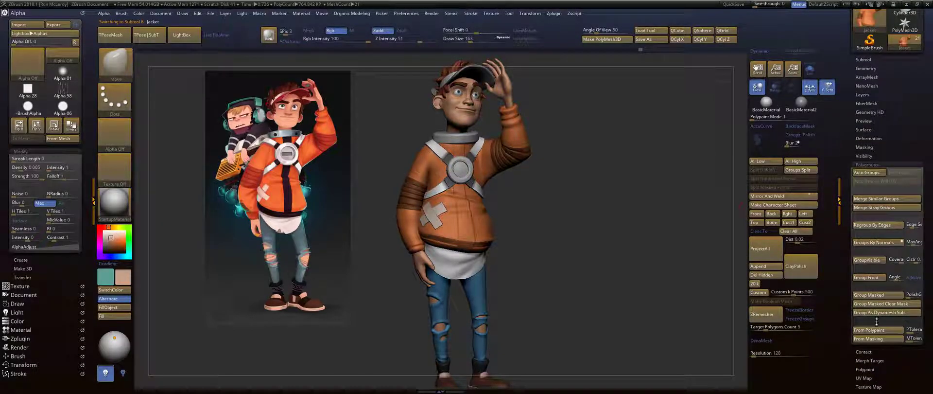
pyautogui.click(867, 165)
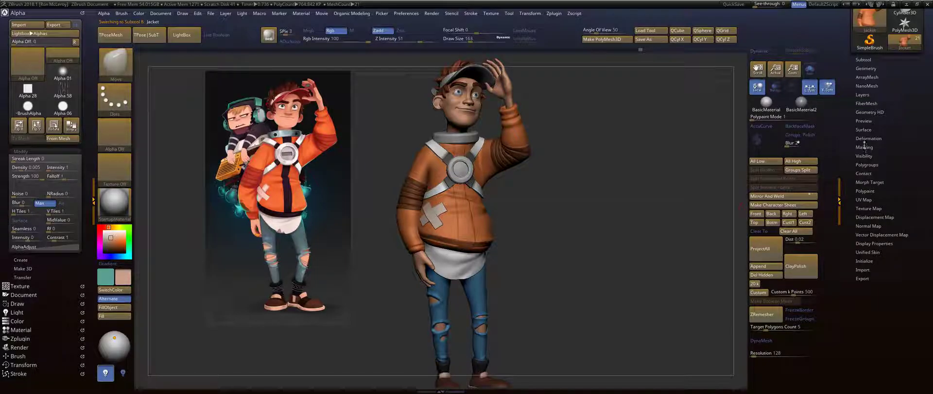
pyautogui.click(864, 146)
pyautogui.click(870, 287)
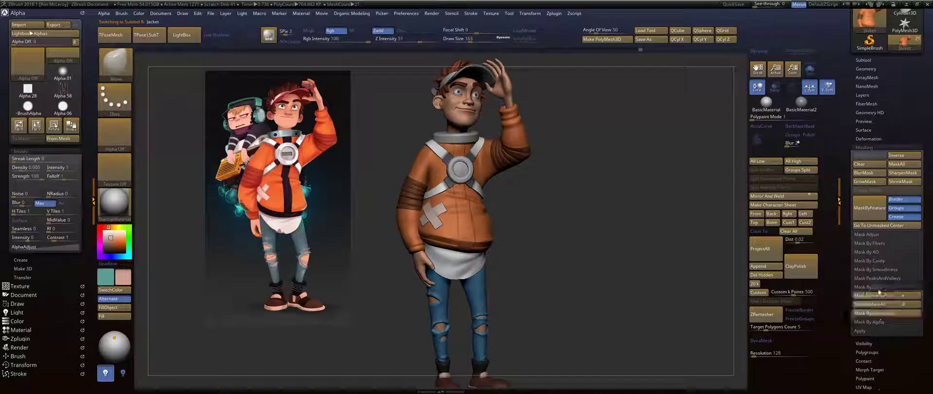
# Sample orange (RGB 240, 111, 76) from the reference jacket, shrink the reference window beside the model and fill the unmasked jacket.
pyautogui.keyDown('alt'); pyautogui.moveTo(595, 205); pyautogui.dragTo(643, 240); pyautogui.keyUp('alt')
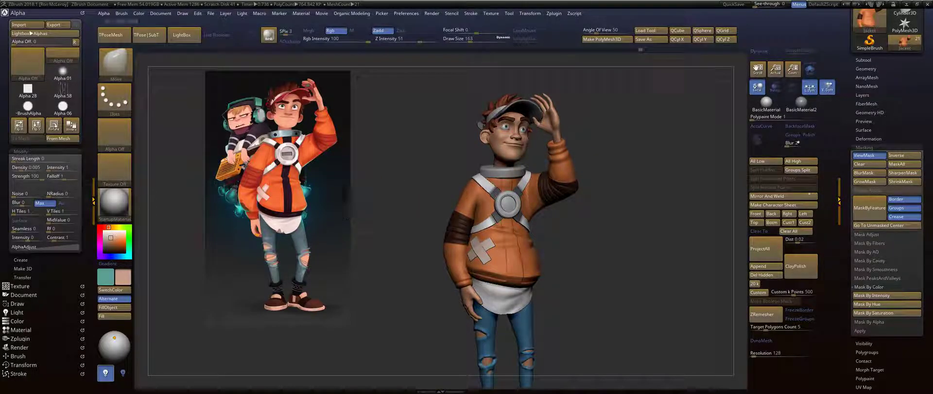
pyautogui.press('c')
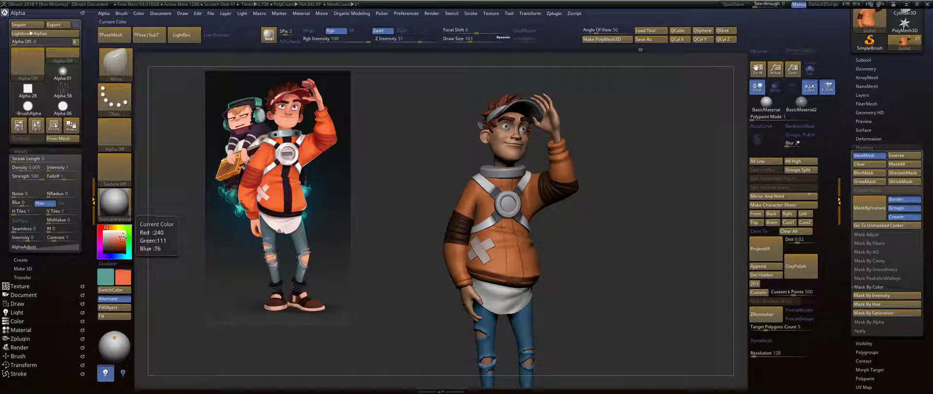
pyautogui.moveTo(278, 221); pyautogui.dragTo(209, 290)
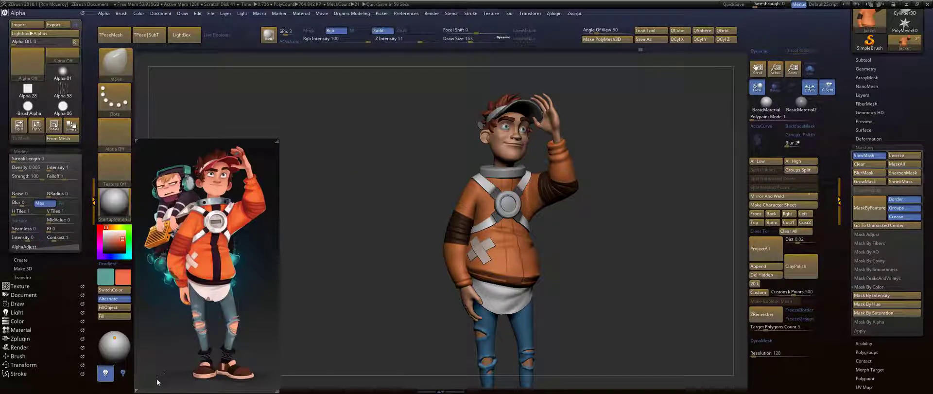
pyautogui.moveTo(137, 389); pyautogui.dragTo(195, 282)
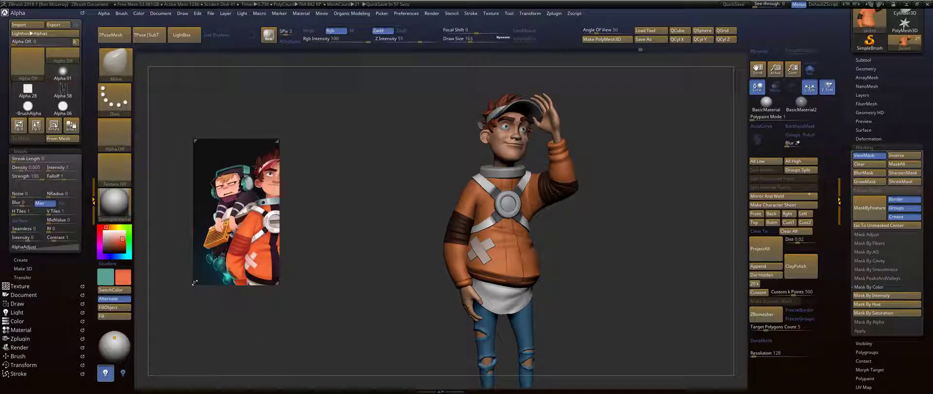
pyautogui.moveTo(250, 261); pyautogui.dragTo(193, 261, button='middle')
pyautogui.moveTo(237, 261); pyautogui.dragTo(166, 272, button='right')
pyautogui.moveTo(166, 271); pyautogui.dragTo(171, 265)
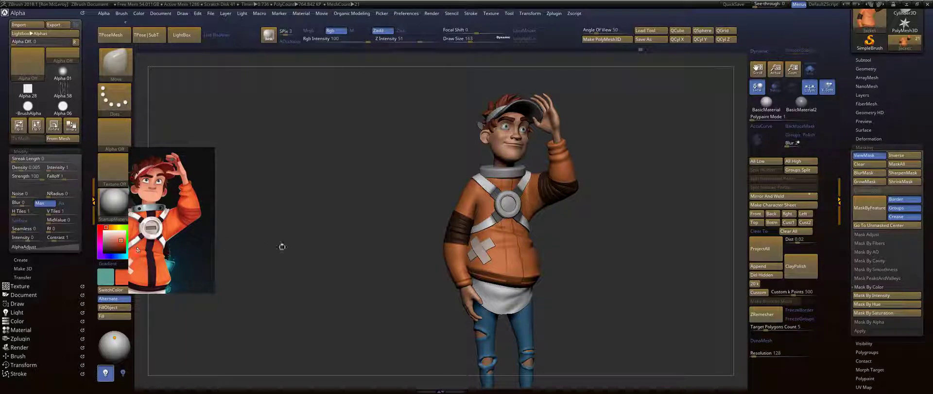
pyautogui.click(114, 307)
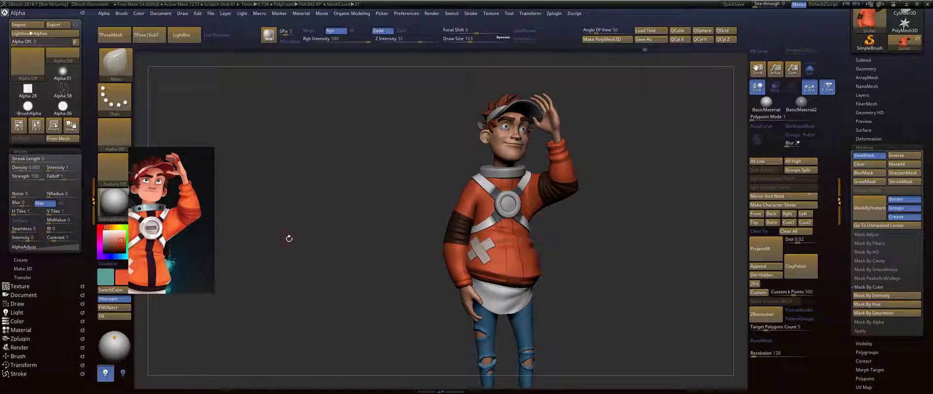
# Invert the jacket mask, sample a darker red from the reference art, fill the sleeve bands and clear the mask.
pyautogui.moveTo(360, 256); pyautogui.dragTo(349, 246)
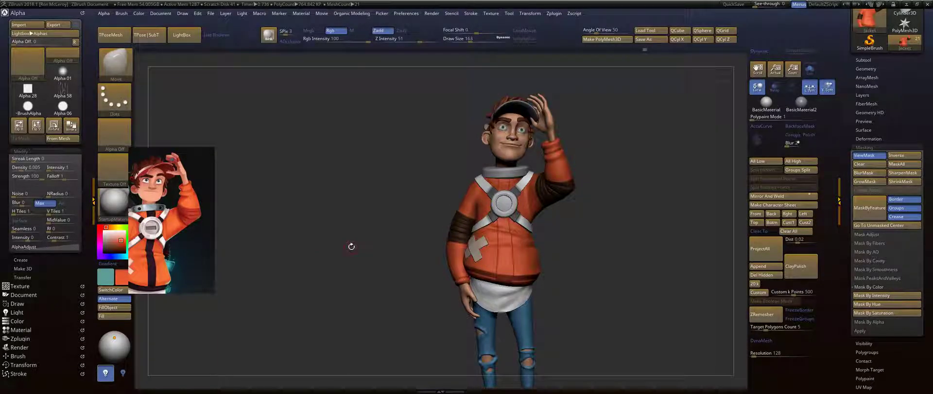
pyautogui.press('ctrl')
pyautogui.keyDown('ctrl'); pyautogui.click(351, 247); pyautogui.keyUp('ctrl')
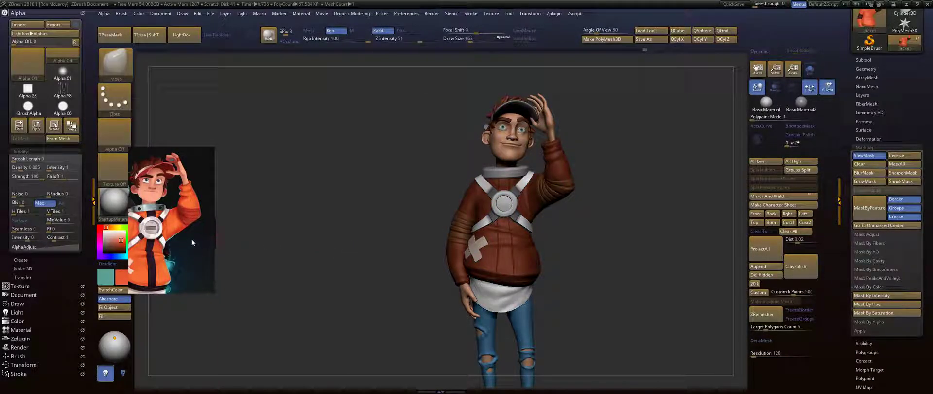
pyautogui.moveTo(178, 240)
pyautogui.mouseDown(button='middle')
pyautogui.moveTo(211, 235)
pyautogui.moveTo(191, 236)
pyautogui.mouseUp(button='middle')
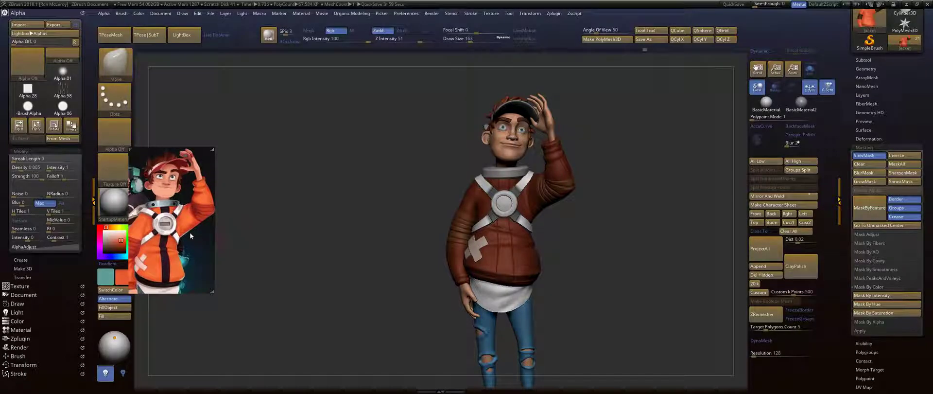
pyautogui.moveTo(161, 278); pyautogui.dragTo(163, 272, button='middle')
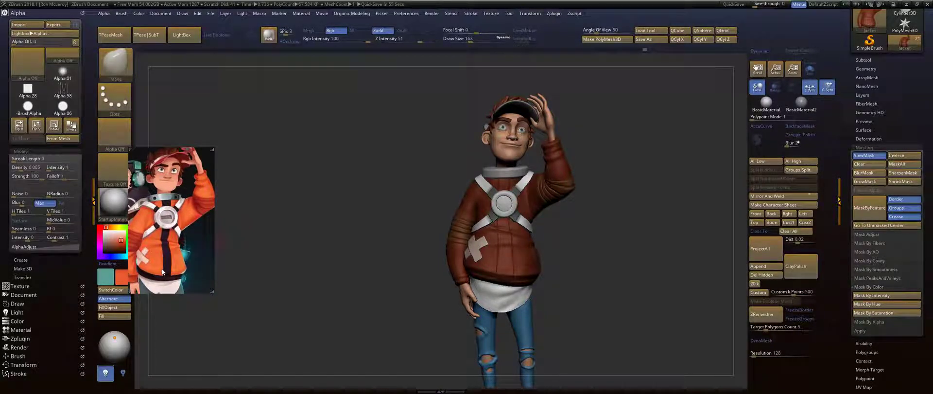
pyautogui.moveTo(168, 253); pyautogui.dragTo(170, 291, button='right')
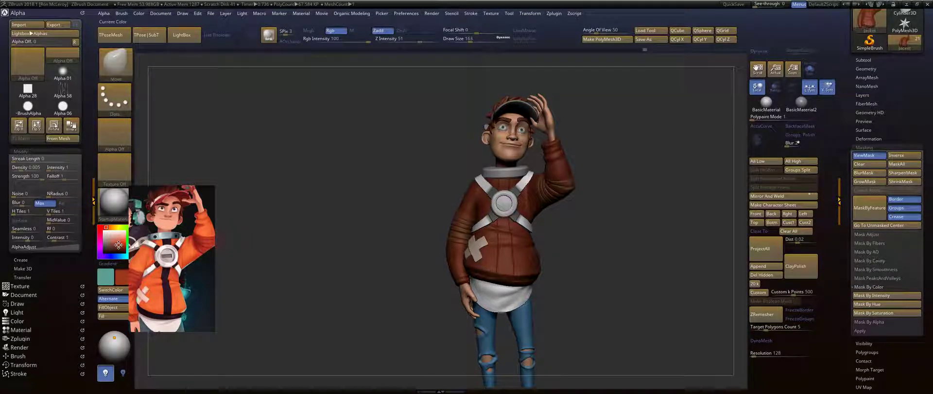
pyautogui.click(118, 308)
pyautogui.keyDown('ctrl'); pyautogui.moveTo(360, 235); pyautogui.dragTo(387, 250); pyautogui.keyUp('ctrl')
# Mask the whole jacket except its vertical front stripe with the Transpose line.
pyautogui.moveTo(620, 214)
pyautogui.keyDown('alt'); pyautogui.mouseDown()
pyautogui.moveTo(570, 224)
pyautogui.moveTo(596, 222)
pyautogui.moveTo(556, 212)
pyautogui.moveTo(603, 292)
pyautogui.mouseUp(); pyautogui.keyUp('alt')
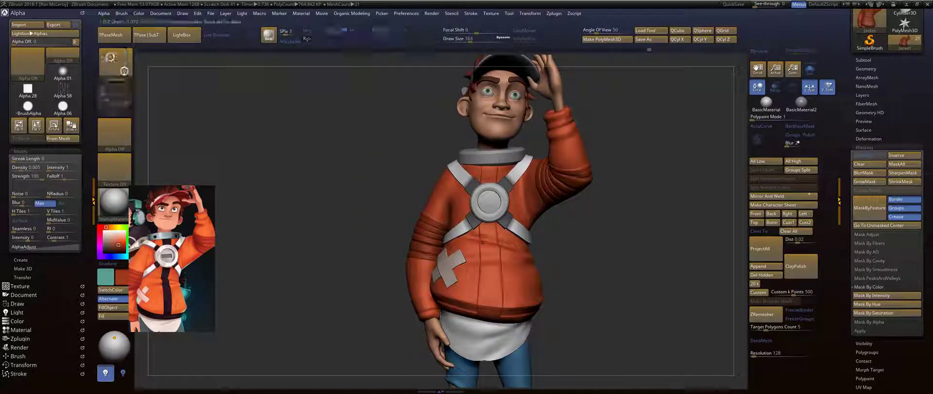
pyautogui.keyDown('ctrl'); pyautogui.moveTo(473, 248); pyautogui.dragTo(485, 249); pyautogui.keyUp('ctrl')
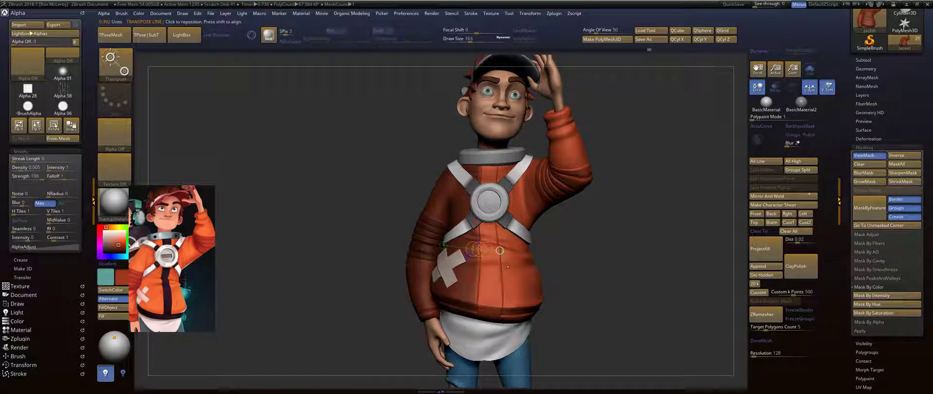
pyautogui.moveTo(515, 273)
pyautogui.keyDown('ctrl'); pyautogui.mouseDown()
pyautogui.moveTo(487, 272)
pyautogui.moveTo(480, 250)
pyautogui.moveTo(498, 251)
pyautogui.moveTo(483, 251)
pyautogui.mouseUp(); pyautogui.keyUp('ctrl')
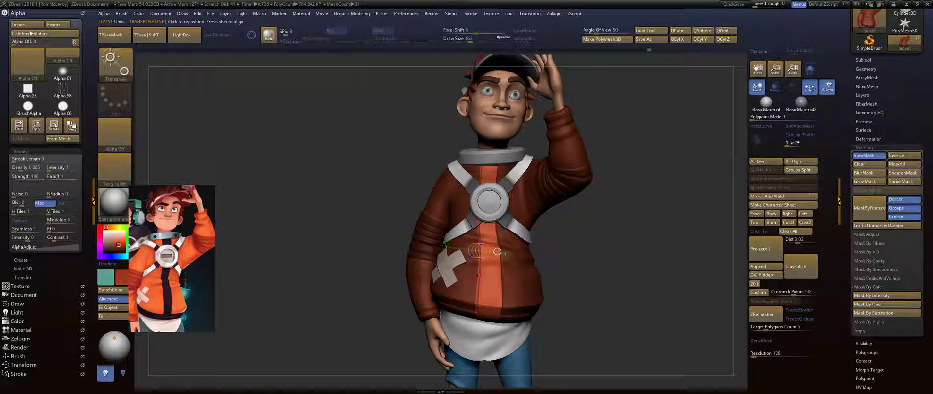
pyautogui.keyDown('ctrl'); pyautogui.moveTo(472, 237); pyautogui.dragTo(501, 236); pyautogui.keyUp('ctrl')
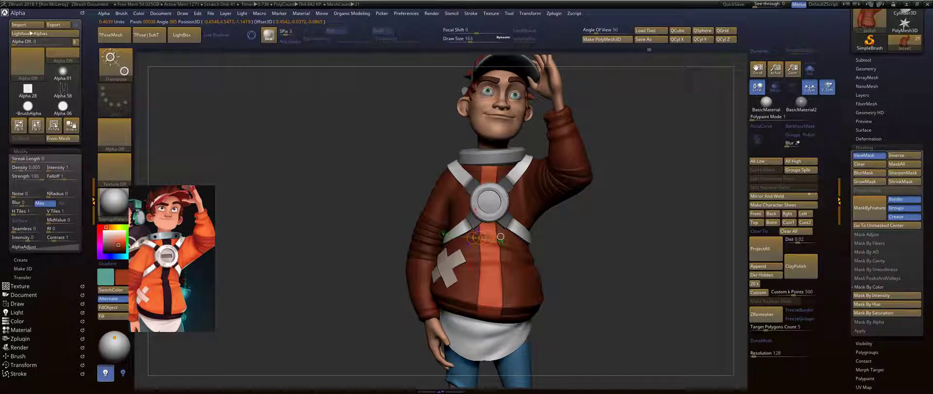
pyautogui.press('q')
# Fill the unmasked front stripe of the jacket with very dark brown to match the reference and clear the mask.
pyautogui.moveTo(593, 237); pyautogui.dragTo(629, 238)
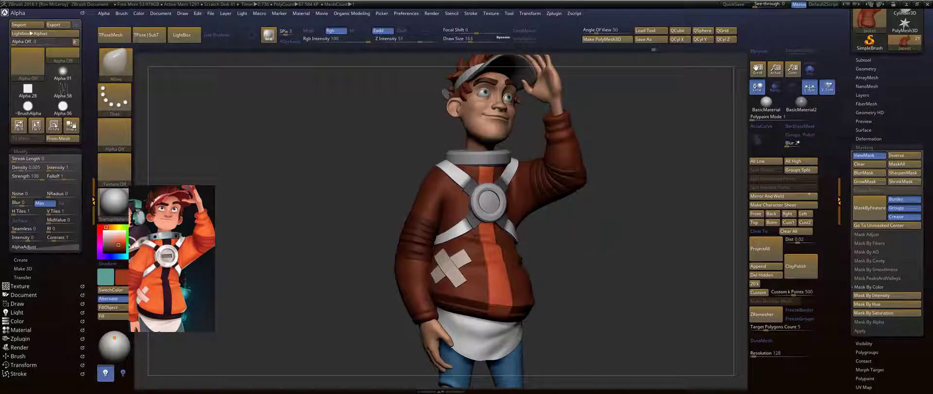
pyautogui.keyDown('alt'); pyautogui.moveTo(576, 253); pyautogui.dragTo(588, 265); pyautogui.keyUp('alt')
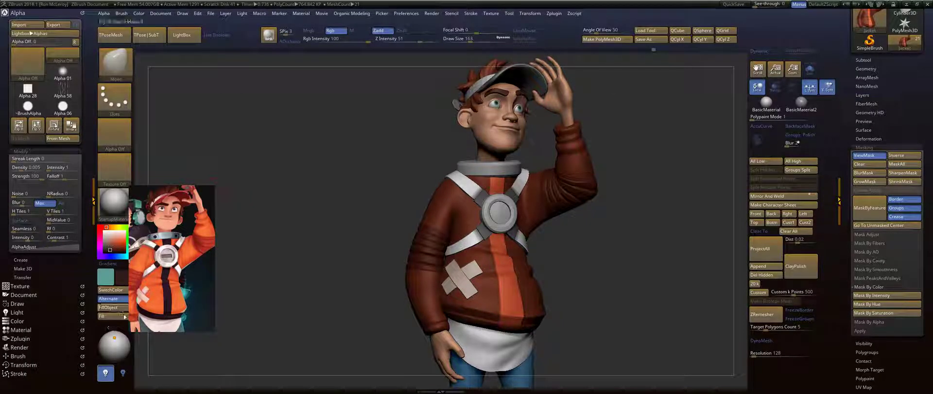
pyautogui.hotkey('ctrl', 'z')
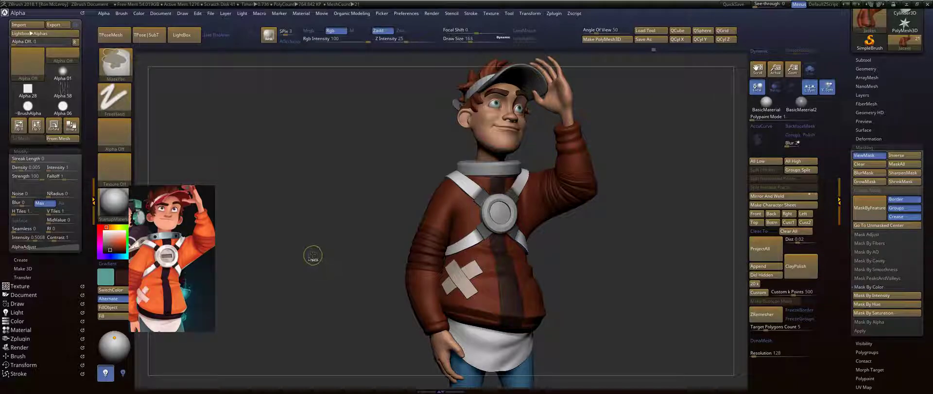
pyautogui.hotkey('ctrl', 'h')
pyautogui.moveTo(313, 255); pyautogui.dragTo(263, 371)
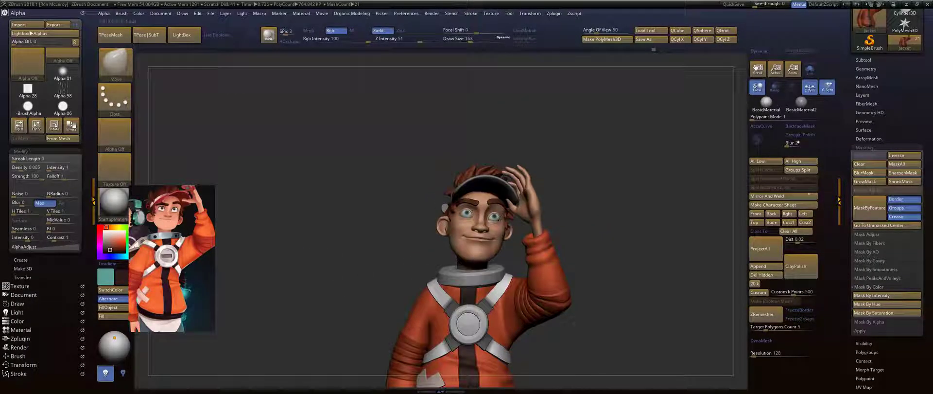
pyautogui.hotkey('ctrl', 'z')
pyautogui.hotkey('ctrl', 'z')
pyautogui.hotkey('ctrl', 'z')
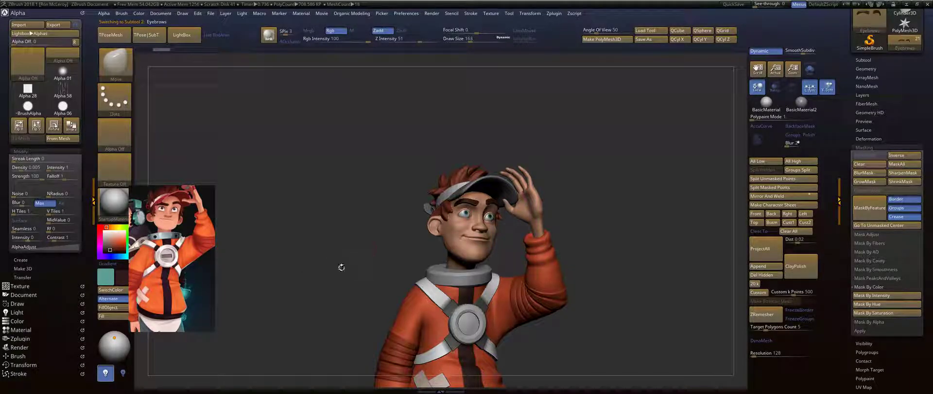
pyautogui.keyDown('alt'); pyautogui.moveTo(341, 266); pyautogui.dragTo(320, 173); pyautogui.keyUp('alt')
pyautogui.moveTo(589, 220); pyautogui.dragTo(564, 258)
pyautogui.keyDown('alt'); pyautogui.moveTo(555, 295); pyautogui.dragTo(549, 205); pyautogui.keyUp('alt')
pyautogui.moveTo(537, 181); pyautogui.dragTo(578, 209)
pyautogui.keyDown('alt'); pyautogui.moveTo(580, 237); pyautogui.dragTo(634, 148); pyautogui.keyUp('alt')
pyautogui.press('w')
pyautogui.keyDown('ctrl'); pyautogui.moveTo(462, 101); pyautogui.dragTo(475, 101); pyautogui.keyUp('ctrl')
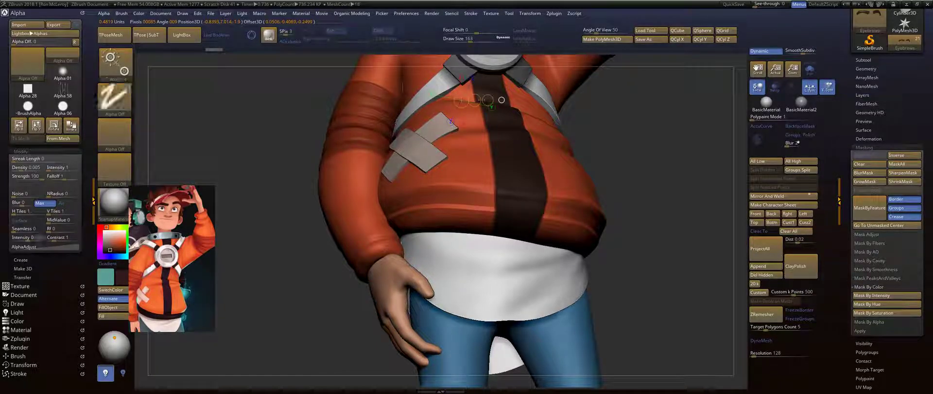
pyautogui.press('q')
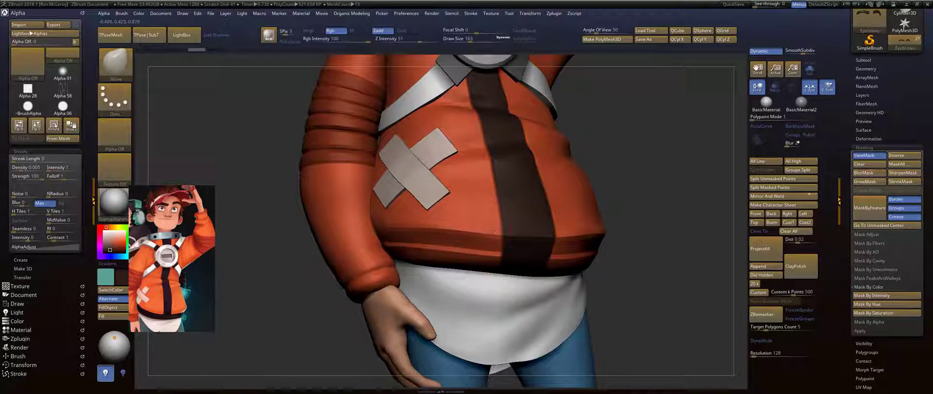
# Select the jacket and try to mask around its lower hem with the Transpose line.
pyautogui.keyDown('alt'); pyautogui.click(490, 236); pyautogui.keyUp('alt')
pyautogui.moveTo(673, 231)
pyautogui.mouseDown()
pyautogui.moveTo(635, 188)
pyautogui.moveTo(695, 226)
pyautogui.mouseUp()
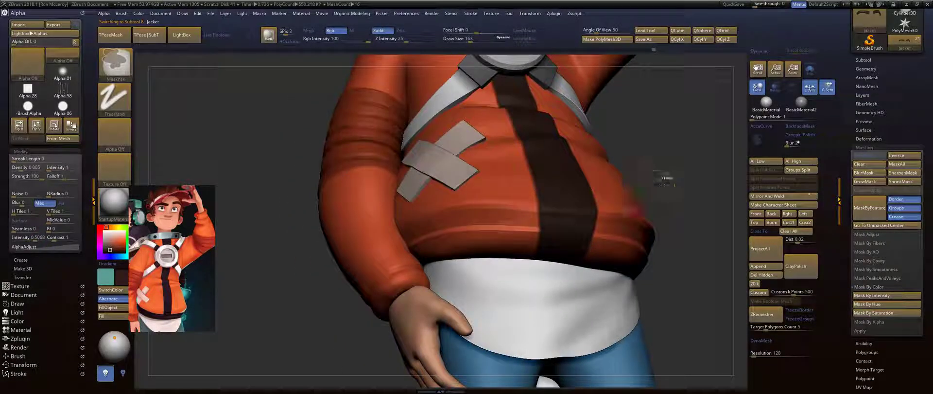
pyautogui.moveTo(656, 169); pyautogui.dragTo(635, 152)
pyautogui.press('w')
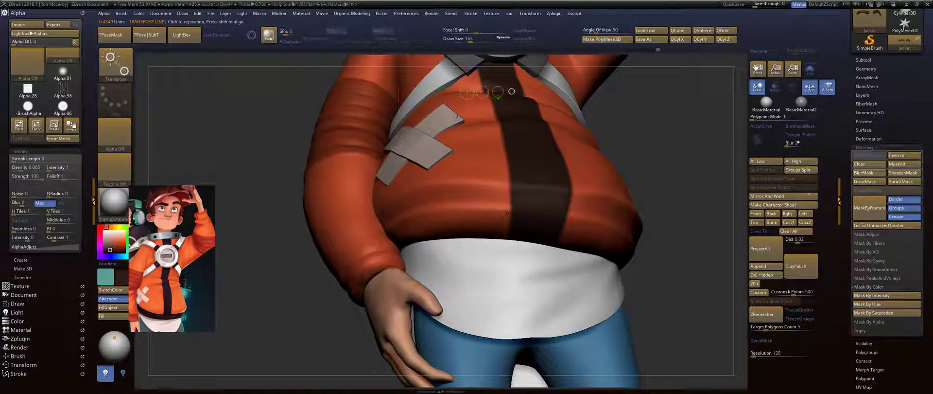
pyautogui.keyDown('ctrl'); pyautogui.moveTo(485, 224); pyautogui.dragTo(482, 182); pyautogui.keyUp('ctrl')
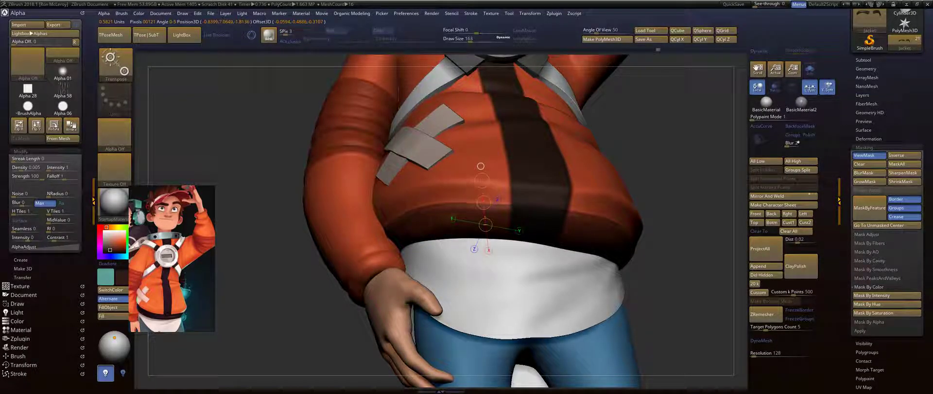
pyautogui.press('q')
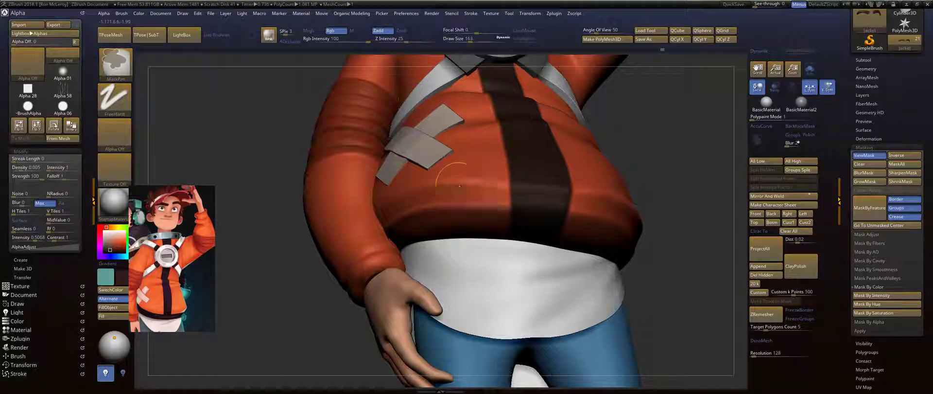
# Retry the Transpose mask just above the jacket hem, check it from several angles and clear it.
pyautogui.press('w')
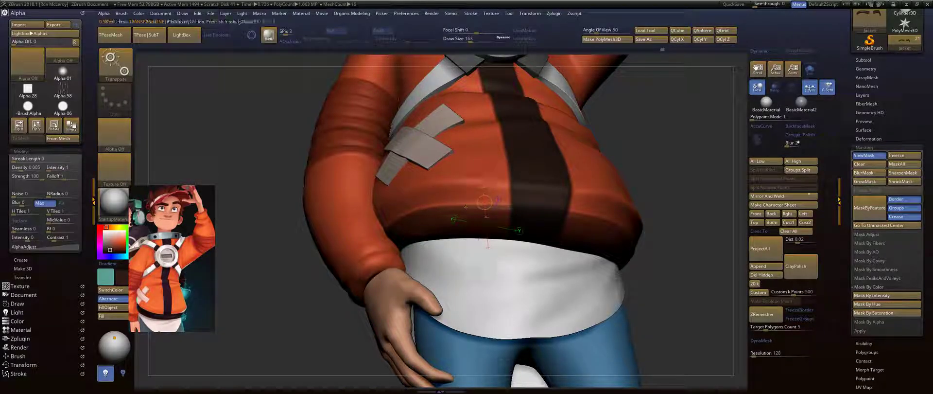
pyautogui.moveTo(465, 206)
pyautogui.keyDown('ctrl'); pyautogui.mouseDown()
pyautogui.moveTo(468, 183)
pyautogui.moveTo(465, 196)
pyautogui.mouseUp(); pyautogui.keyUp('ctrl')
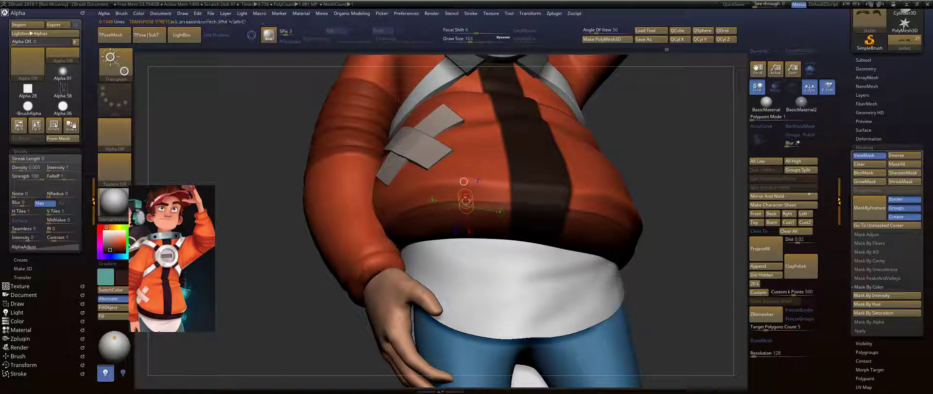
pyautogui.press('q')
pyautogui.moveTo(690, 214)
pyautogui.mouseDown()
pyautogui.moveTo(525, 204)
pyautogui.moveTo(598, 152)
pyautogui.moveTo(635, 176)
pyautogui.moveTo(583, 180)
pyautogui.moveTo(471, 246)
pyautogui.moveTo(457, 243)
pyautogui.mouseUp()
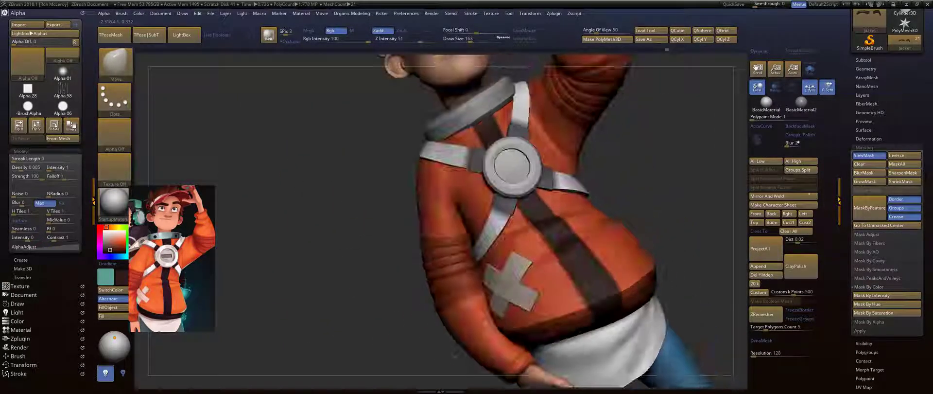
pyautogui.moveTo(620, 221); pyautogui.dragTo(538, 218)
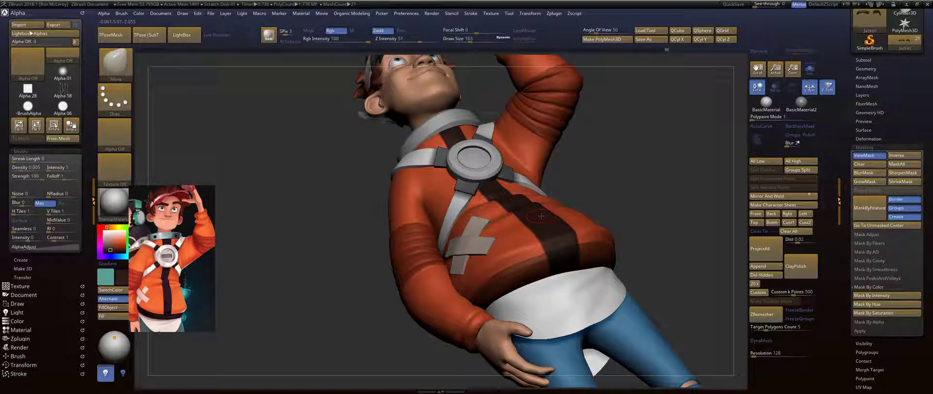
pyautogui.keyDown('ctrl'); pyautogui.click(636, 175); pyautogui.keyUp('ctrl')
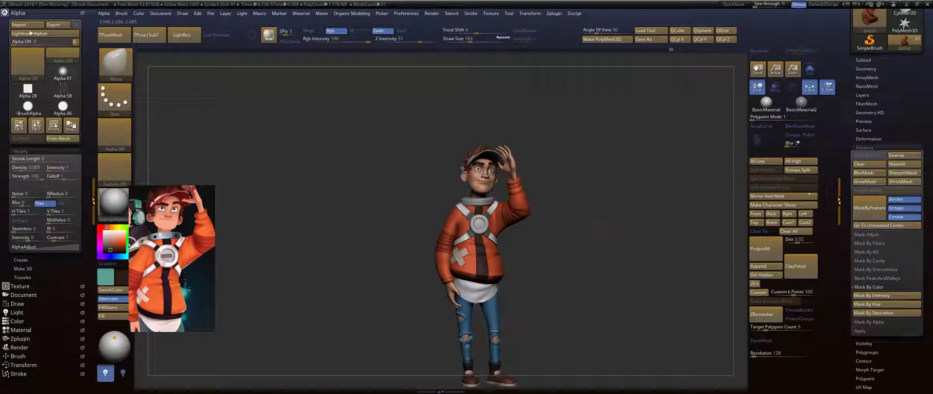
# Examine the coloured character and its jacket against the reference from the front, near and far.
pyautogui.keyDown('alt'); pyautogui.moveTo(607, 233); pyautogui.dragTo(630, 292); pyautogui.keyUp('alt')
pyautogui.keyDown('alt'); pyautogui.moveTo(625, 132); pyautogui.dragTo(647, 288); pyautogui.keyUp('alt')
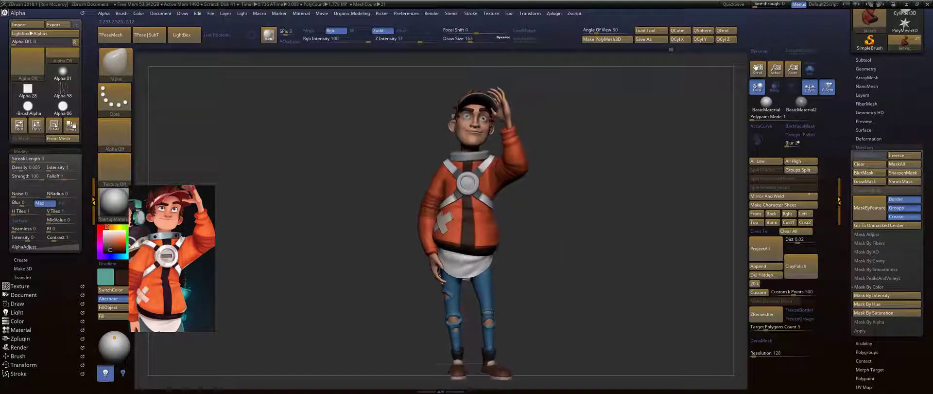
pyautogui.keyDown('alt'); pyautogui.moveTo(530, 204); pyautogui.dragTo(529, 219); pyautogui.keyUp('alt')
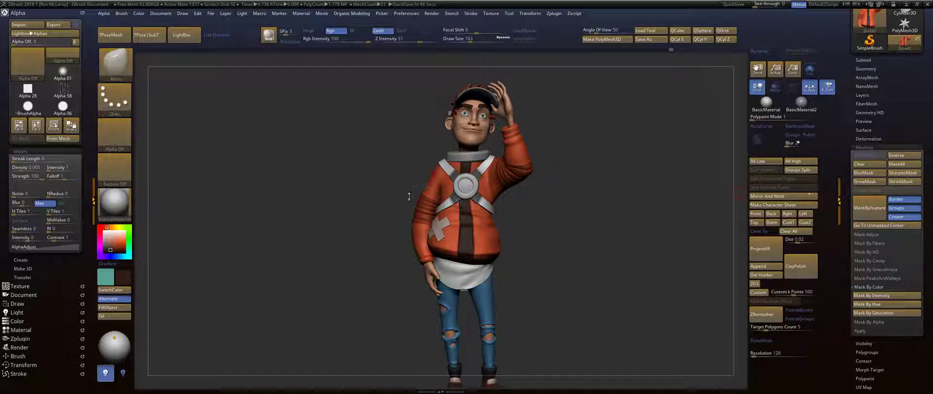
pyautogui.moveTo(549, 214); pyautogui.dragTo(544, 228)
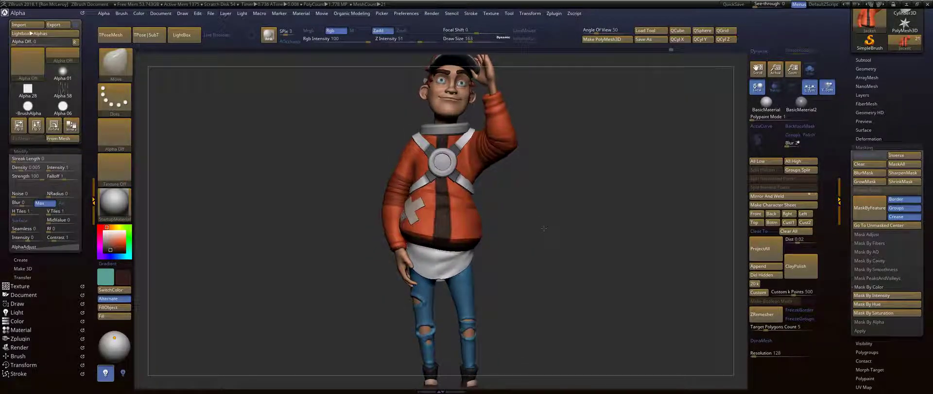
pyautogui.keyDown('alt'); pyautogui.moveTo(549, 200); pyautogui.dragTo(562, 322); pyautogui.keyUp('alt')
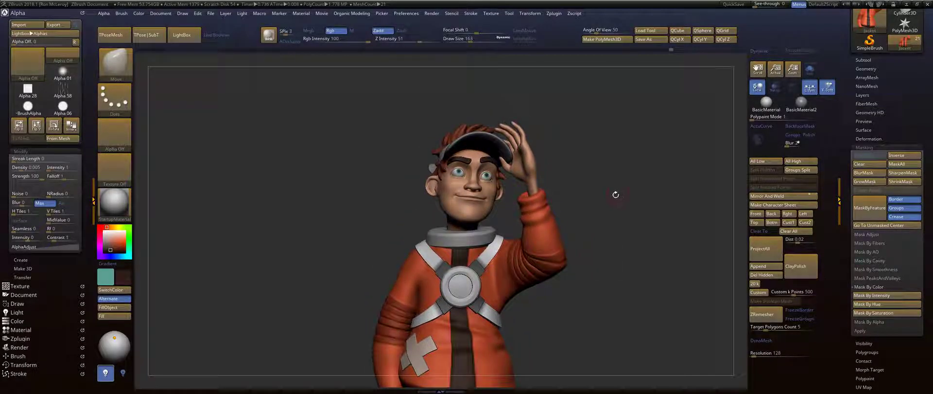
# Pick the hair and the body mesh from behind, and adjust the back of the neck with the Move brush.
pyautogui.moveTo(615, 194)
pyautogui.mouseDown()
pyautogui.moveTo(631, 191)
pyautogui.moveTo(451, 196)
pyautogui.moveTo(466, 189)
pyautogui.mouseUp()
pyautogui.keyDown('alt'); pyautogui.click(451, 196); pyautogui.keyUp('alt')
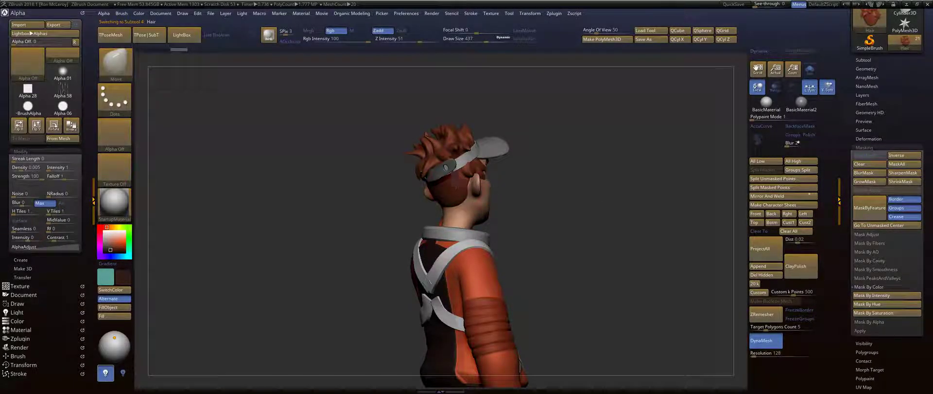
pyautogui.moveTo(549, 191); pyautogui.dragTo(578, 194)
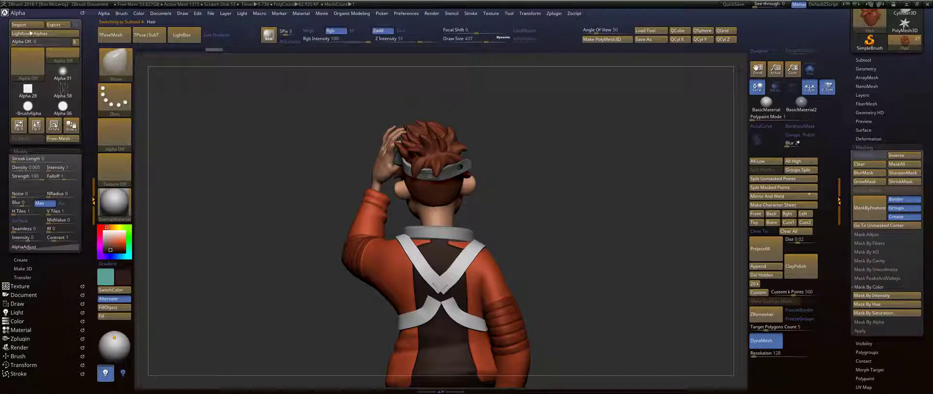
pyautogui.moveTo(506, 208); pyautogui.dragTo(503, 236)
pyautogui.keyDown('alt'); pyautogui.click(411, 245); pyautogui.keyUp('alt')
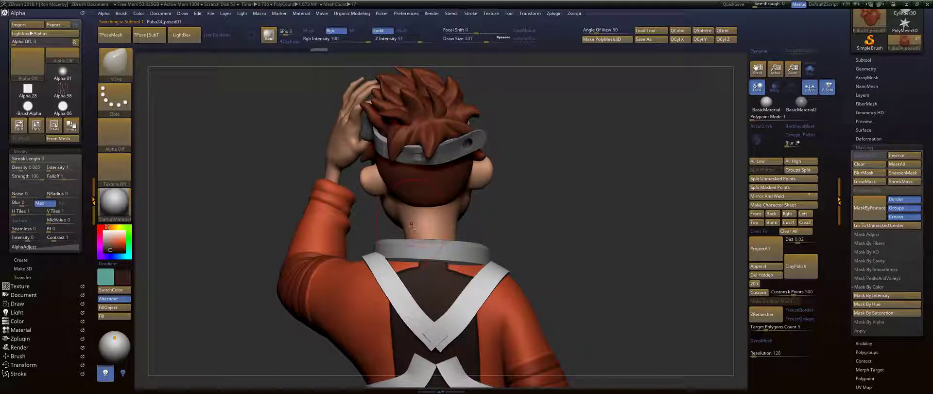
pyautogui.moveTo(407, 244); pyautogui.dragTo(424, 236, button='right')
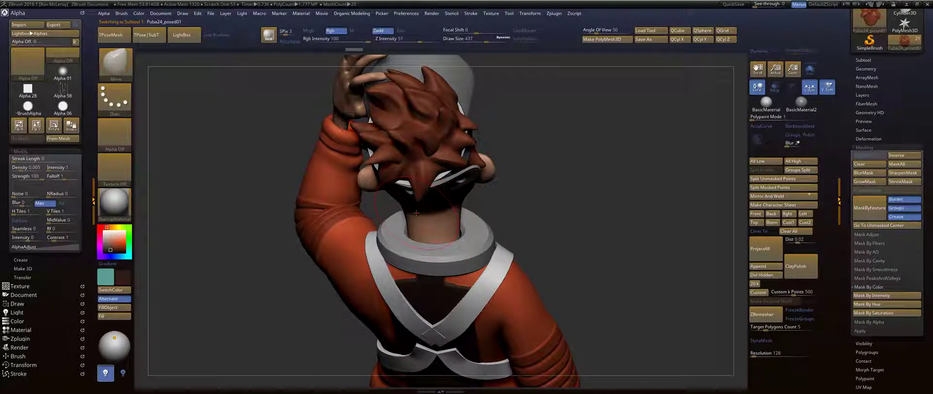
pyautogui.moveTo(416, 213); pyautogui.dragTo(398, 214, button='right')
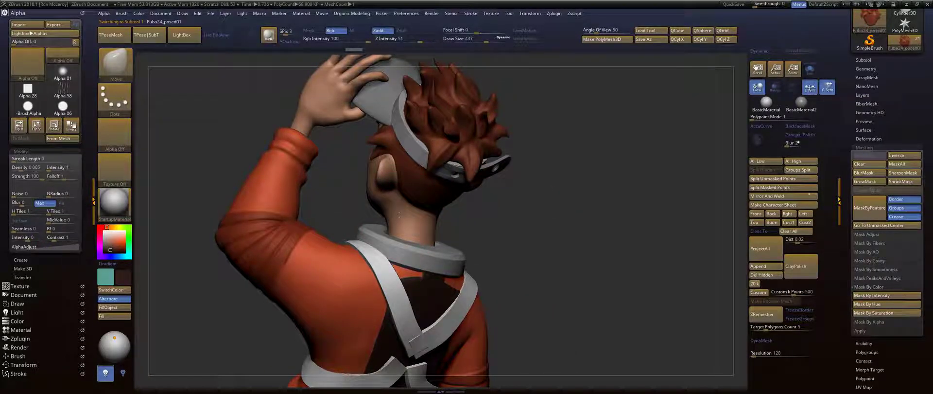
pyautogui.moveTo(400, 215); pyautogui.dragTo(404, 214)
pyautogui.moveTo(404, 213); pyautogui.dragTo(544, 210, button='right')
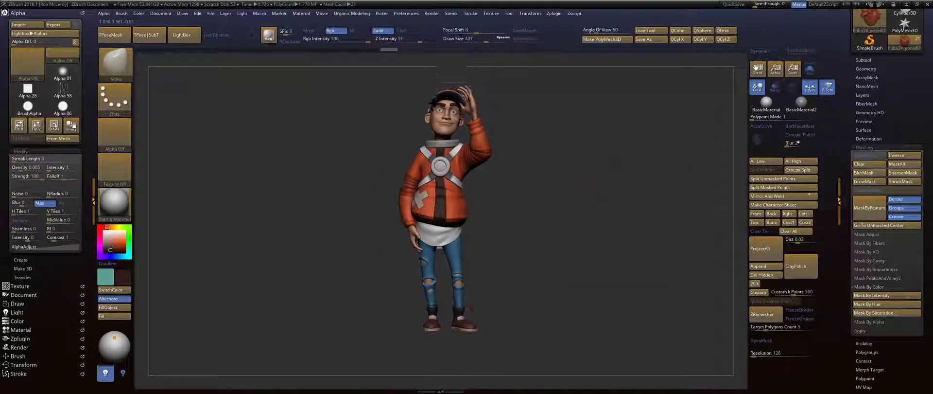
# Select the hands and thicken the raised hand with the Inflat brush, checking its back and top.
pyautogui.keyDown('alt'); pyautogui.moveTo(581, 194); pyautogui.dragTo(592, 220, button='right'); pyautogui.keyUp('alt')
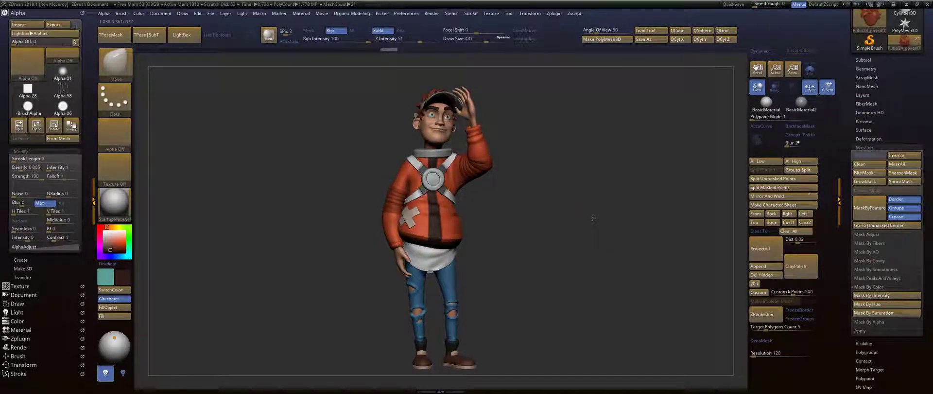
pyautogui.moveTo(592, 219); pyautogui.dragTo(454, 214, button='right')
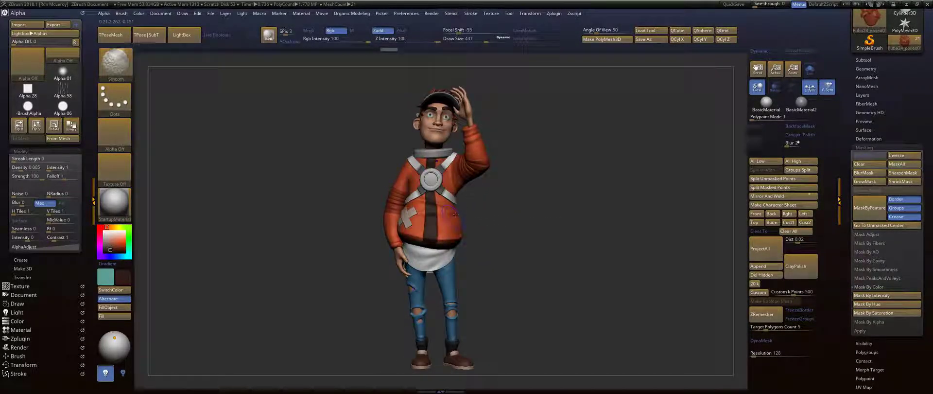
pyautogui.keyDown('alt'); pyautogui.moveTo(525, 102); pyautogui.dragTo(536, 238); pyautogui.keyUp('alt')
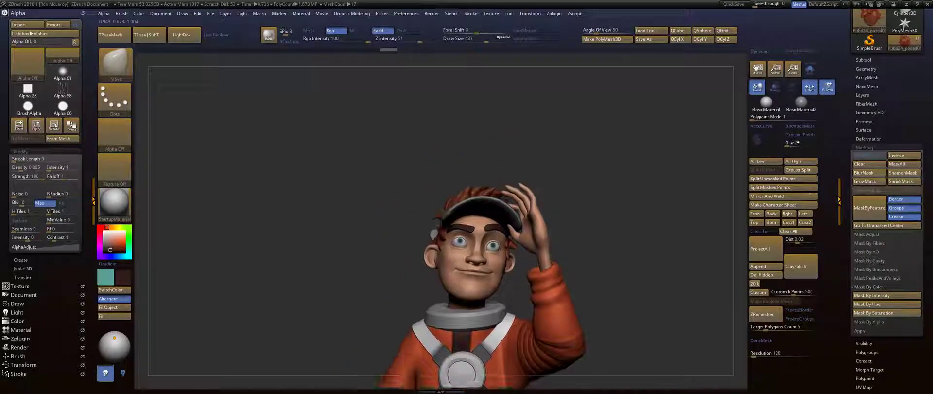
pyautogui.keyDown('alt'); pyautogui.moveTo(529, 195); pyautogui.dragTo(530, 203); pyautogui.keyUp('alt')
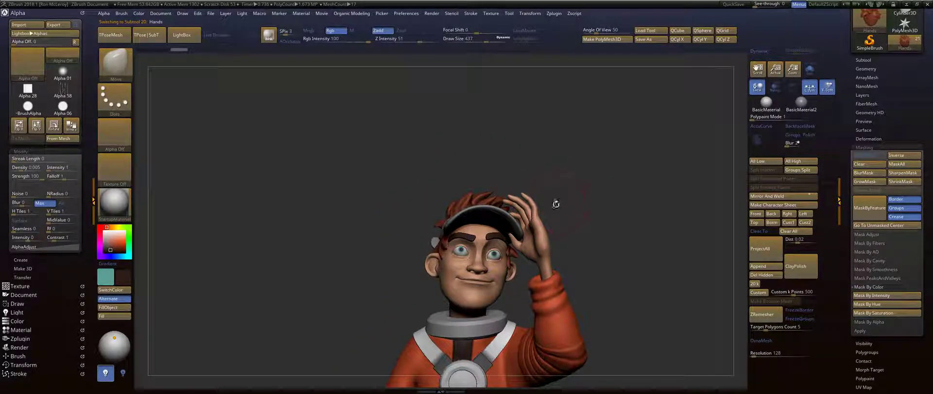
pyautogui.press('b')
pyautogui.press('i')
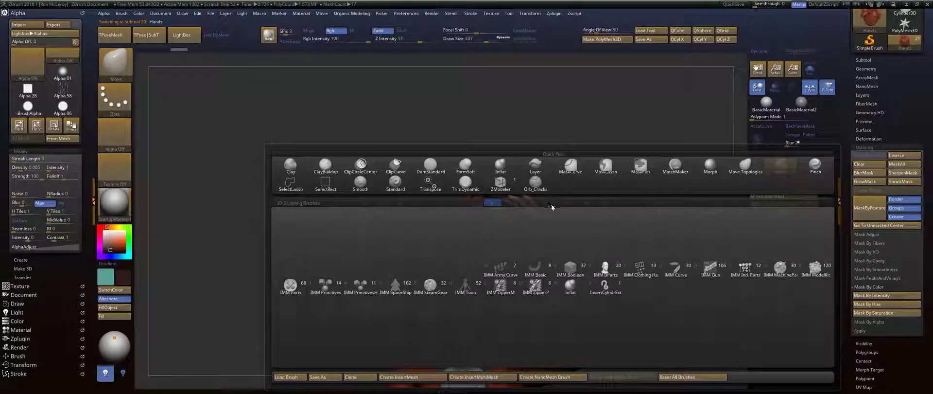
pyautogui.press('n')
pyautogui.moveTo(422, 343); pyautogui.dragTo(272, 336)
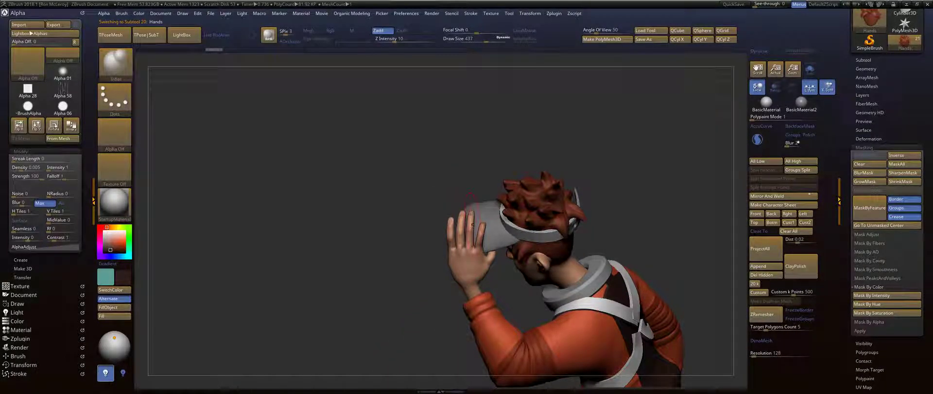
pyautogui.moveTo(487, 207); pyautogui.dragTo(484, 240, button='right')
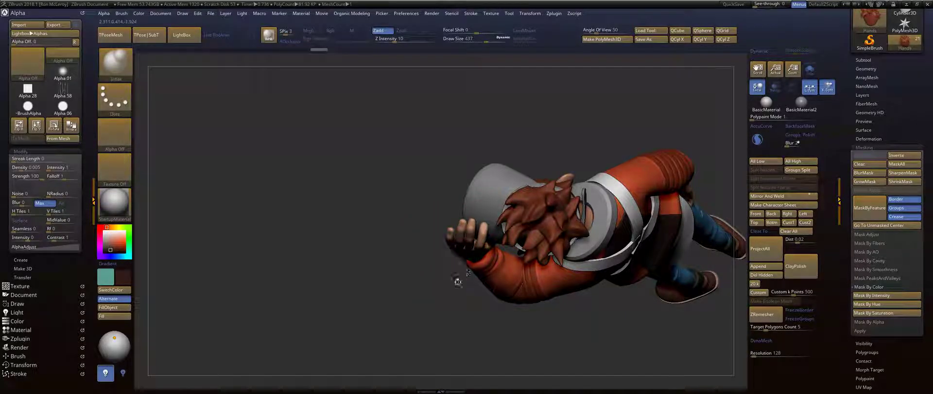
pyautogui.moveTo(457, 281)
pyautogui.mouseDown(button='right')
pyautogui.moveTo(454, 241)
pyautogui.moveTo(532, 158)
pyautogui.moveTo(548, 166)
pyautogui.moveTo(503, 249)
pyautogui.mouseUp(button='right')
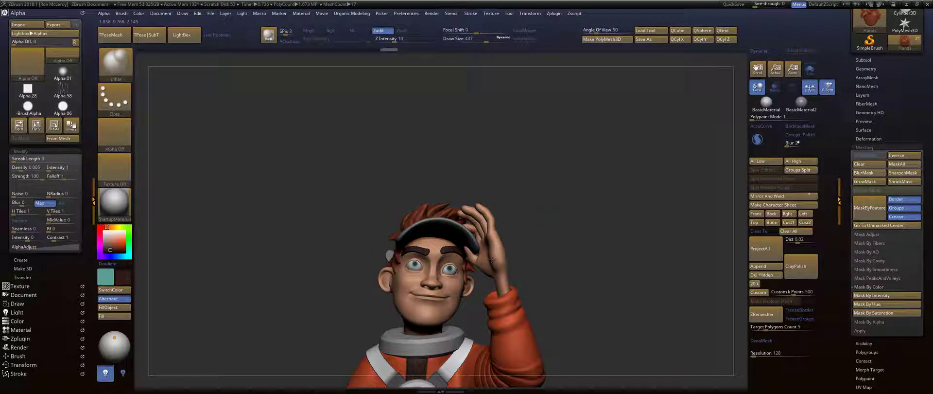
# Refine the palm and wrist of the raised hand from the front with a draw size of 286.
pyautogui.press('shift')
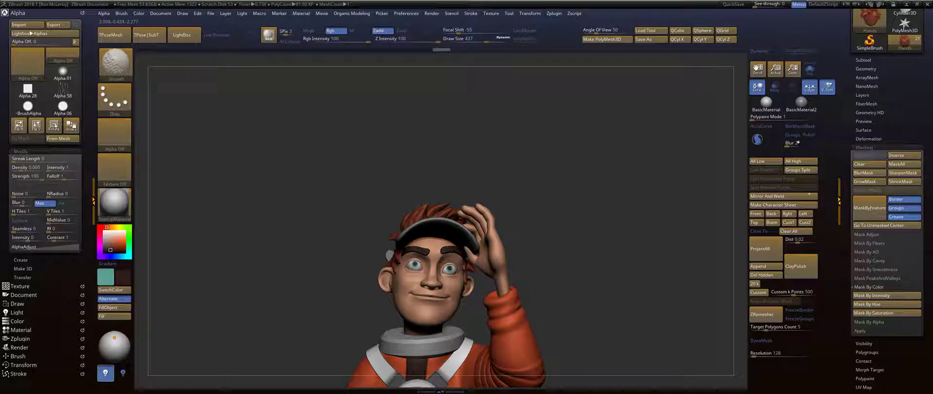
pyautogui.keyDown('alt'); pyautogui.moveTo(465, 256); pyautogui.dragTo(485, 228, button='right'); pyautogui.keyUp('alt')
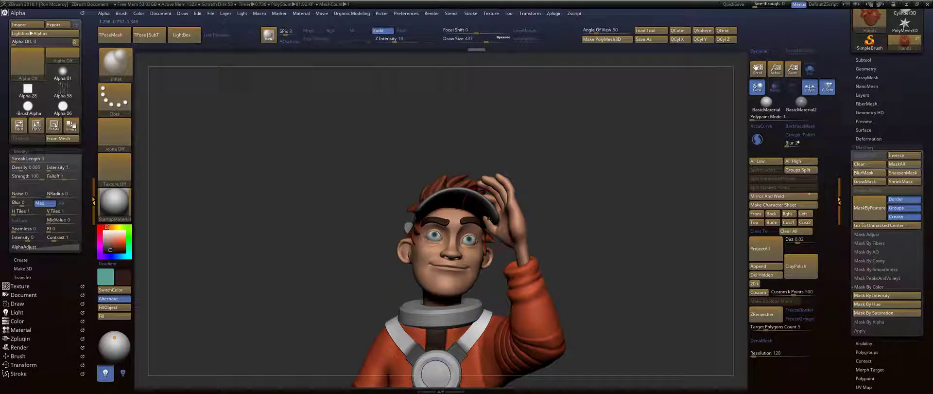
pyautogui.moveTo(564, 181); pyautogui.dragTo(575, 169, button='right')
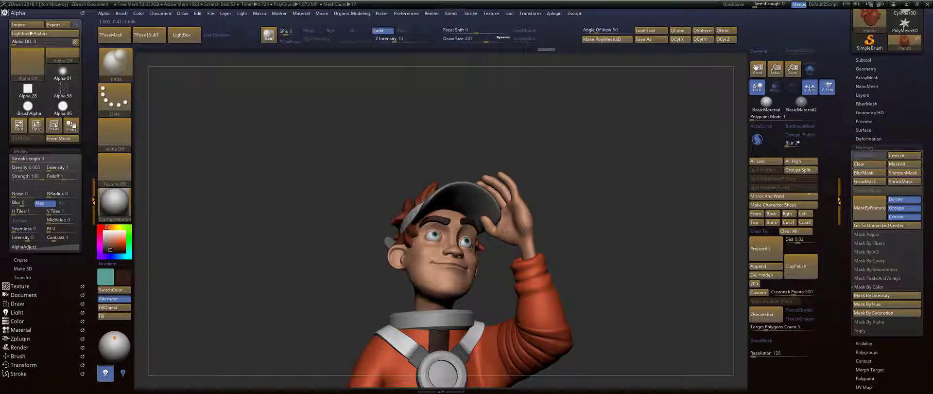
pyautogui.moveTo(507, 233)
pyautogui.mouseDown()
pyautogui.moveTo(499, 233)
pyautogui.moveTo(508, 238)
pyautogui.mouseUp()
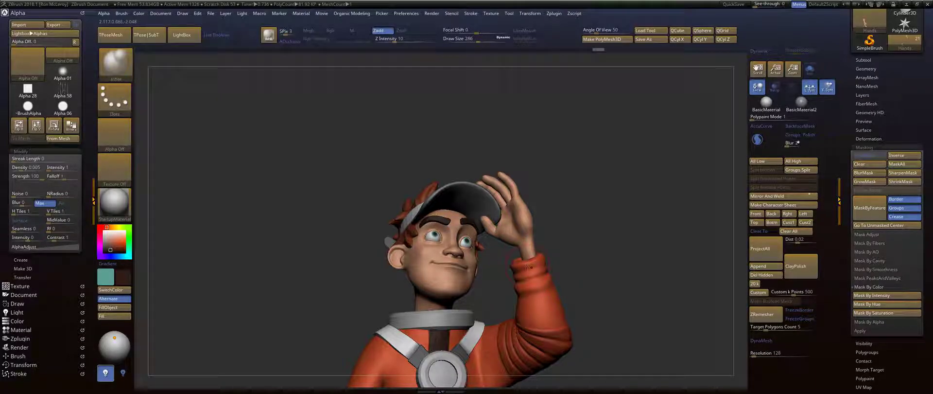
pyautogui.moveTo(587, 216)
pyautogui.keyDown('alt'); pyautogui.mouseDown()
pyautogui.moveTo(556, 212)
pyautogui.moveTo(578, 220)
pyautogui.moveTo(564, 233)
pyautogui.moveTo(591, 202)
pyautogui.mouseUp(); pyautogui.keyUp('alt')
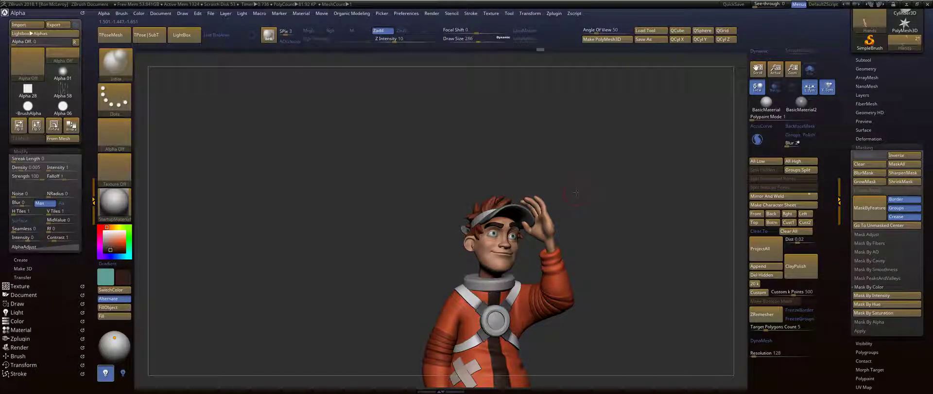
# Set the draw size to 344 and inflate the lowered hand, checking it from the side and front.
pyautogui.keyDown('alt'); pyautogui.moveTo(576, 193); pyautogui.dragTo(554, 10); pyautogui.keyUp('alt')
pyautogui.moveTo(523, 230); pyautogui.dragTo(622, 232)
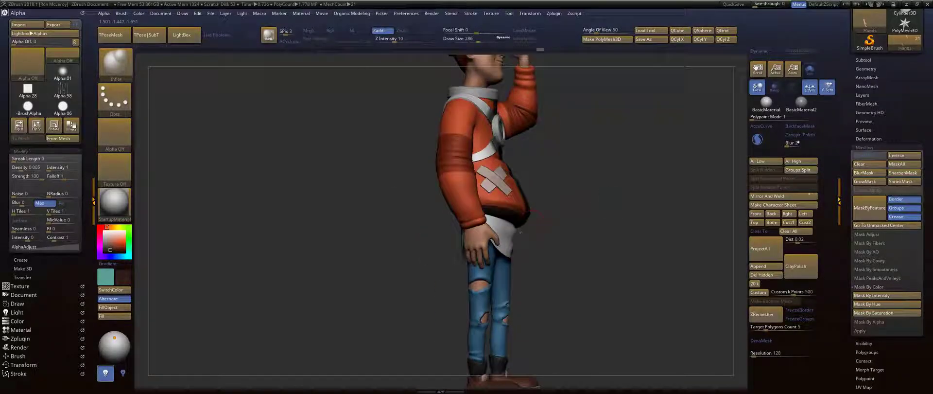
pyautogui.moveTo(536, 256); pyautogui.dragTo(545, 253)
pyautogui.press('s')
pyautogui.click(545, 255)
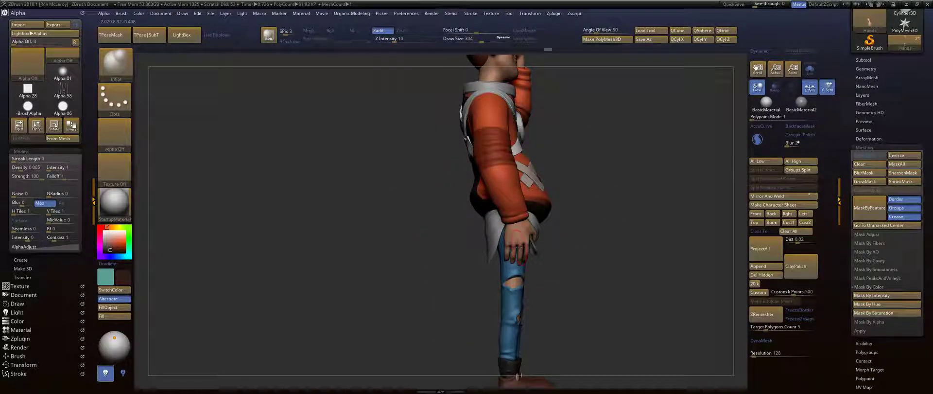
pyautogui.moveTo(520, 266); pyautogui.dragTo(460, 259, button='right')
pyautogui.keyDown('alt'); pyautogui.moveTo(431, 253); pyautogui.dragTo(445, 272); pyautogui.keyUp('alt')
pyautogui.keyDown('alt'); pyautogui.moveTo(673, 136); pyautogui.dragTo(602, 162); pyautogui.keyUp('alt')
pyautogui.keyDown('alt'); pyautogui.moveTo(542, 174); pyautogui.dragTo(595, 166); pyautogui.keyUp('alt')
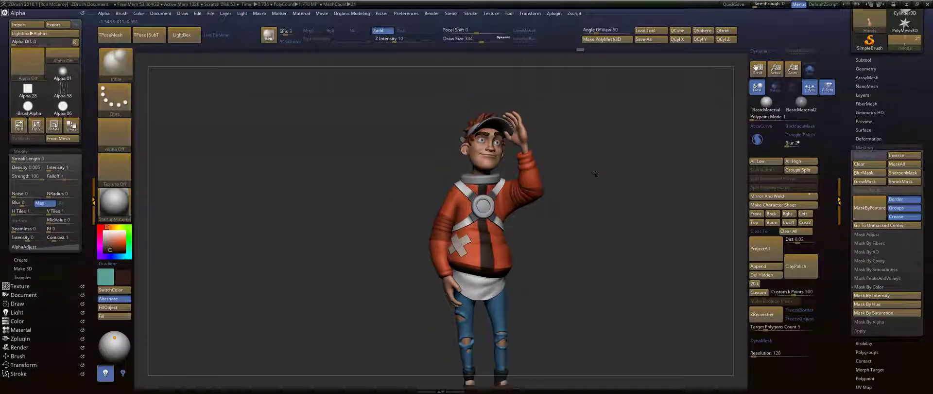
# Append a Circle3D subtool to the character and make it the active subtool.
pyautogui.moveTo(590, 197)
pyautogui.keyDown('alt'); pyautogui.mouseDown()
pyautogui.moveTo(601, 166)
pyautogui.moveTo(597, 194)
pyautogui.moveTo(564, 194)
pyautogui.moveTo(590, 202)
pyautogui.mouseUp(); pyautogui.keyUp('alt')
pyautogui.press('w')
pyautogui.press('q')
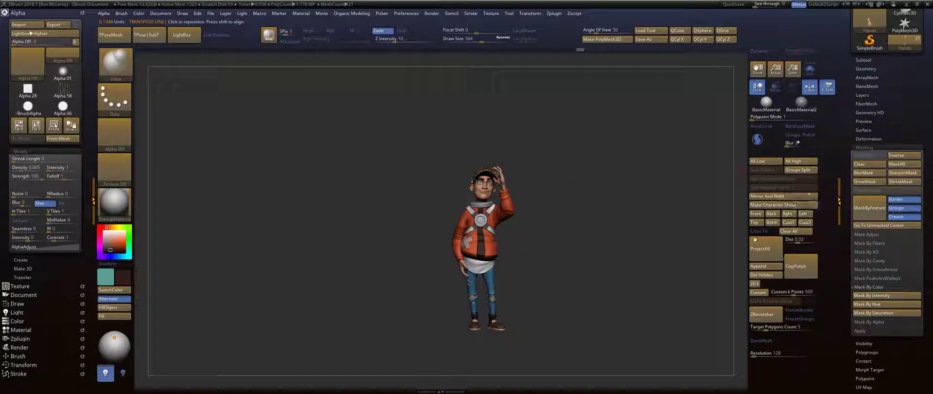
pyautogui.click(758, 266)
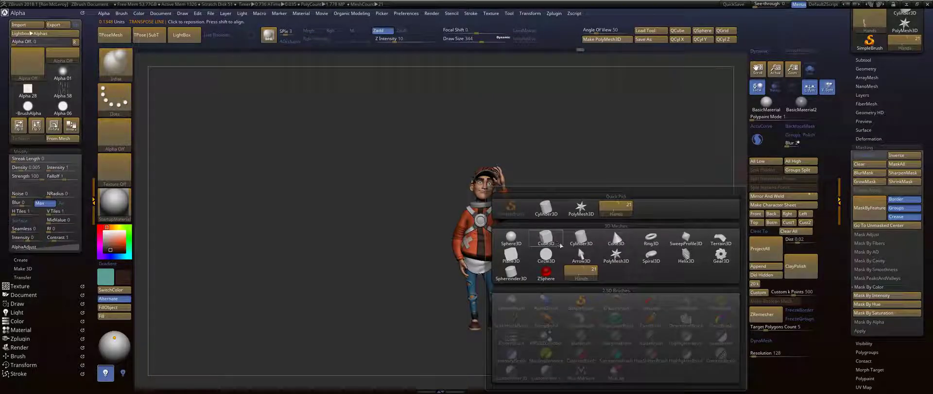
pyautogui.click(549, 255)
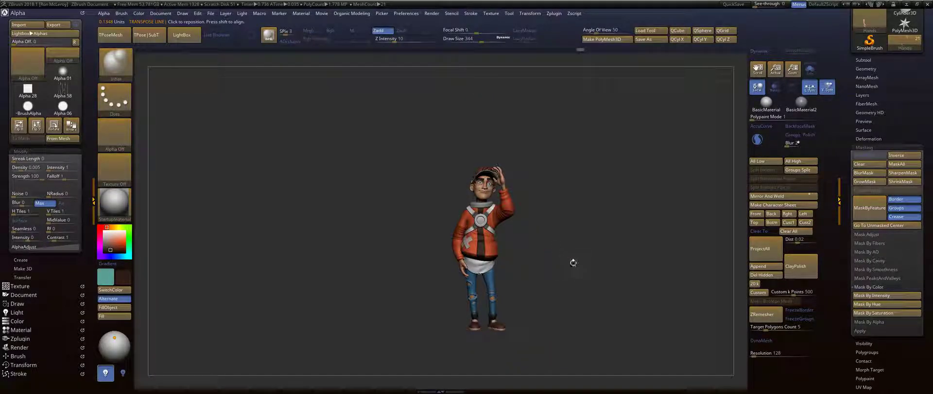
pyautogui.moveTo(573, 261)
pyautogui.keyDown('alt'); pyautogui.mouseDown()
pyautogui.moveTo(564, 203)
pyautogui.moveTo(571, 248)
pyautogui.mouseUp(); pyautogui.keyUp('alt')
pyautogui.press('w')
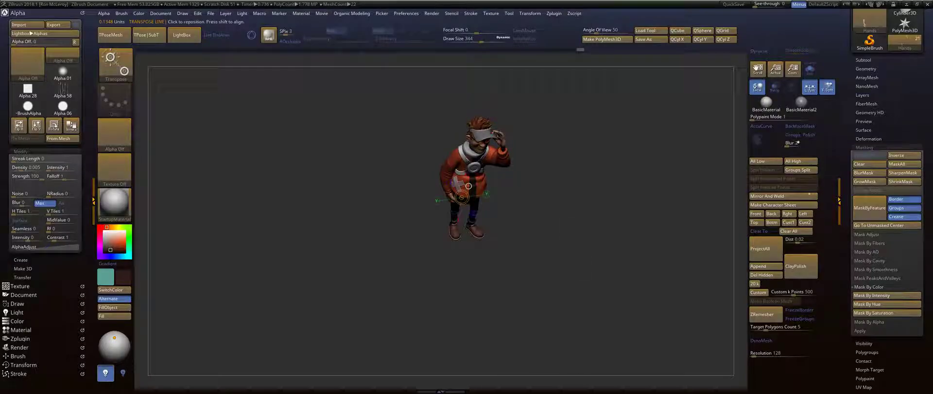
pyautogui.press('n')
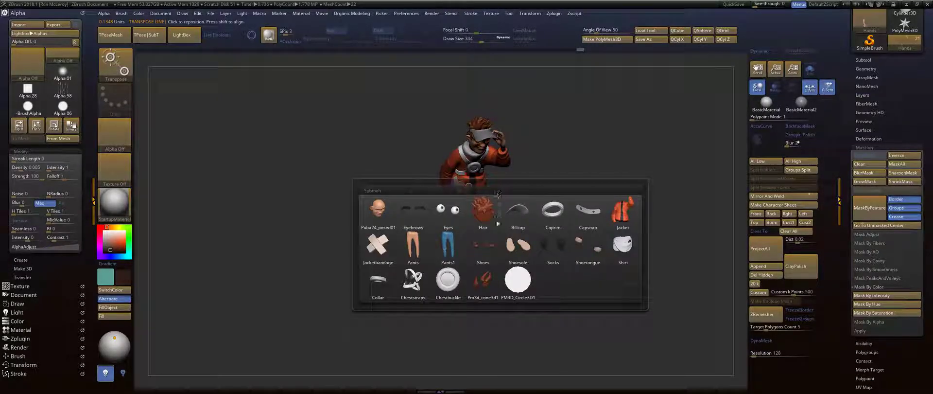
pyautogui.click(518, 280)
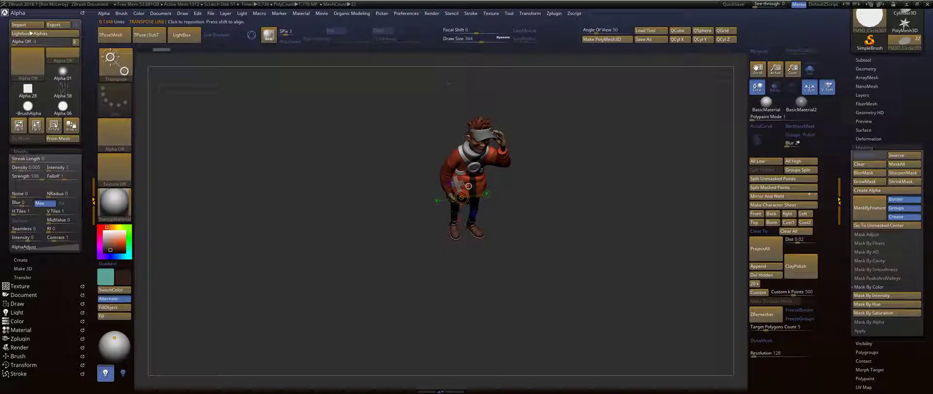
# Move the circle straight down from head height to the character's feet with the Gizmo.
pyautogui.press('q')
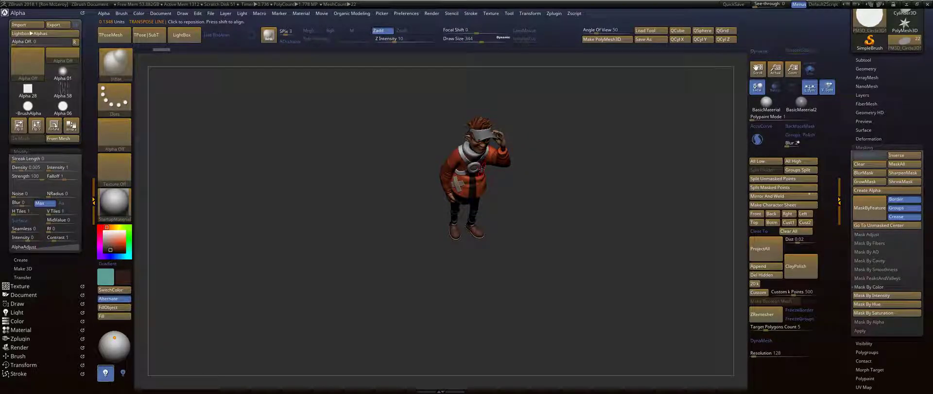
pyautogui.press('w')
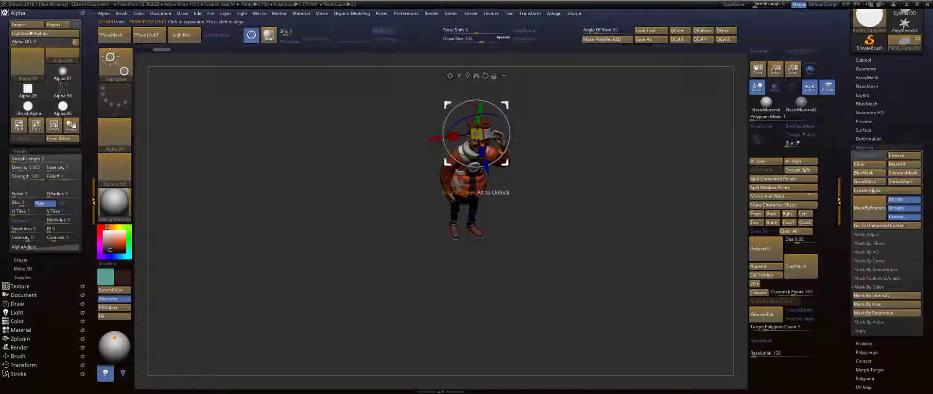
pyautogui.keyDown('shift'); pyautogui.moveTo(526, 150); pyautogui.dragTo(514, 104); pyautogui.keyUp('shift')
pyautogui.moveTo(476, 132); pyautogui.dragTo(476, 295)
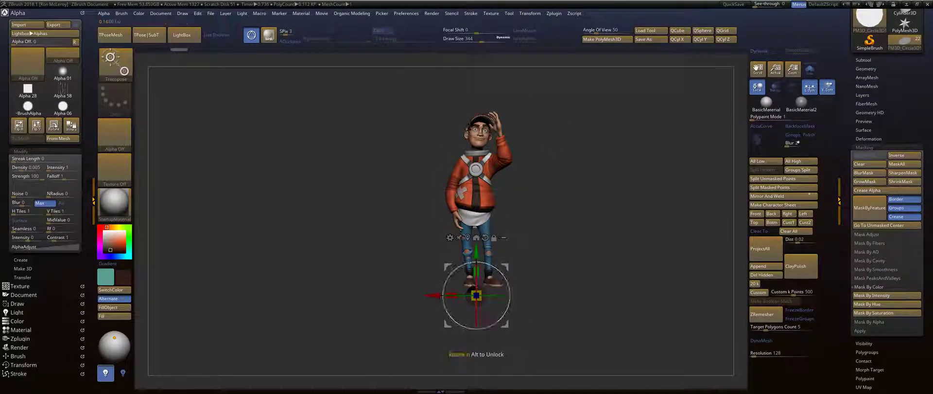
# Rotate the circle a quarter turn in side view so it lies flat under the character's feet.
pyautogui.moveTo(524, 246); pyautogui.dragTo(575, 240)
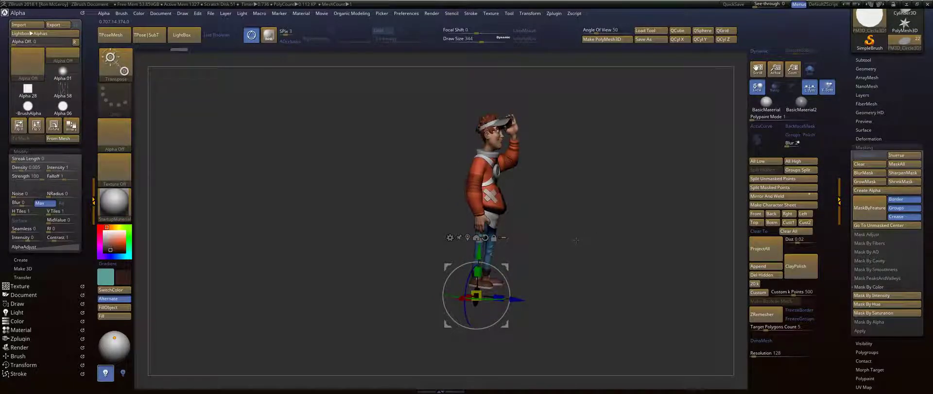
pyautogui.moveTo(504, 293); pyautogui.dragTo(463, 263)
pyautogui.moveTo(595, 232); pyautogui.dragTo(537, 234)
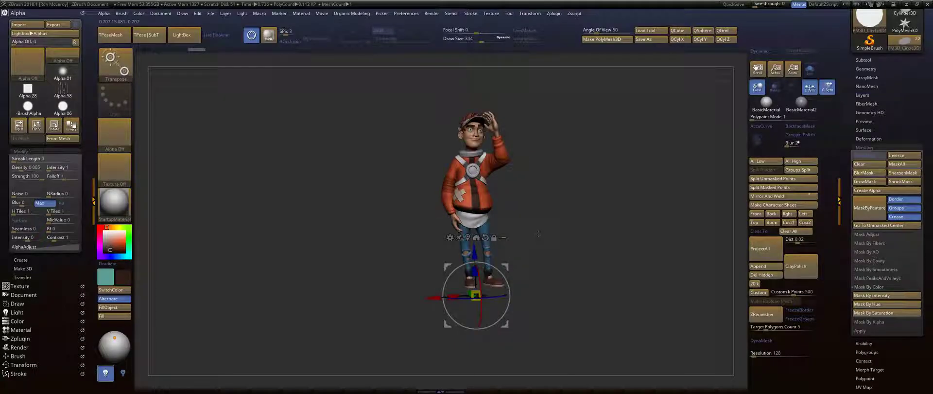
pyautogui.press('q')
pyautogui.moveTo(552, 267)
pyautogui.keyDown('alt'); pyautogui.mouseDown()
pyautogui.moveTo(563, 210)
pyautogui.moveTo(562, 258)
pyautogui.mouseUp(); pyautogui.keyUp('alt')
pyautogui.press('w')
pyautogui.press('q')
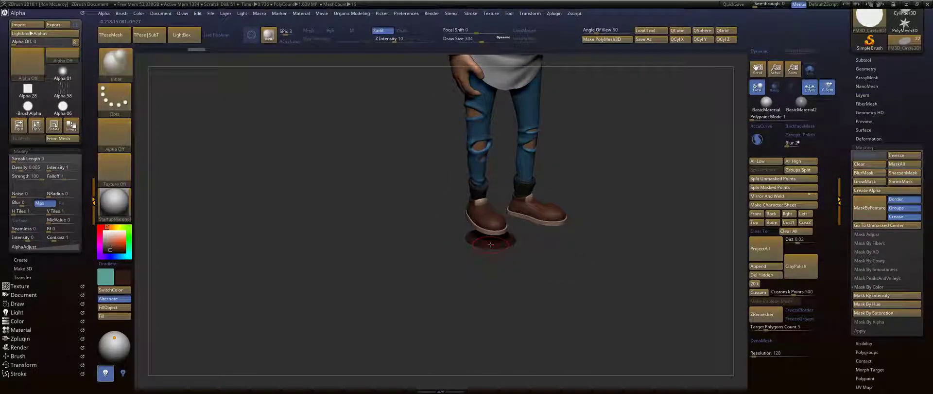
# Give the flat circle thickness using the ZModeler brush with QMesh targeting all polygons.
pyautogui.press('b')
pyautogui.press('z')
pyautogui.press('m')
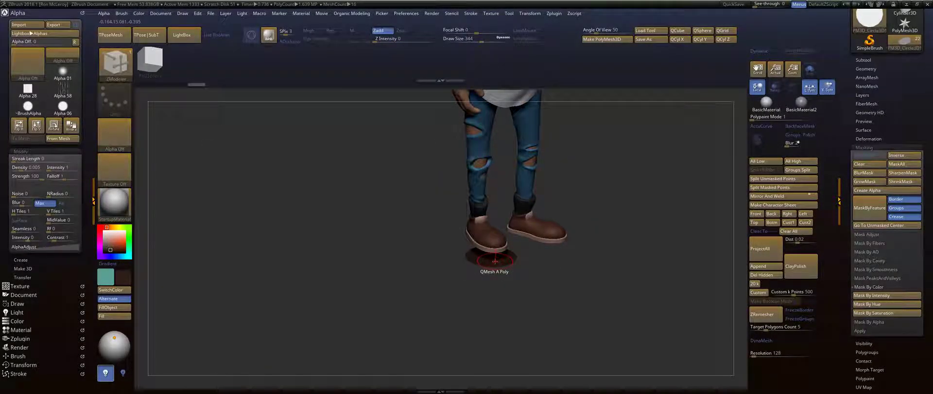
pyautogui.press('space')
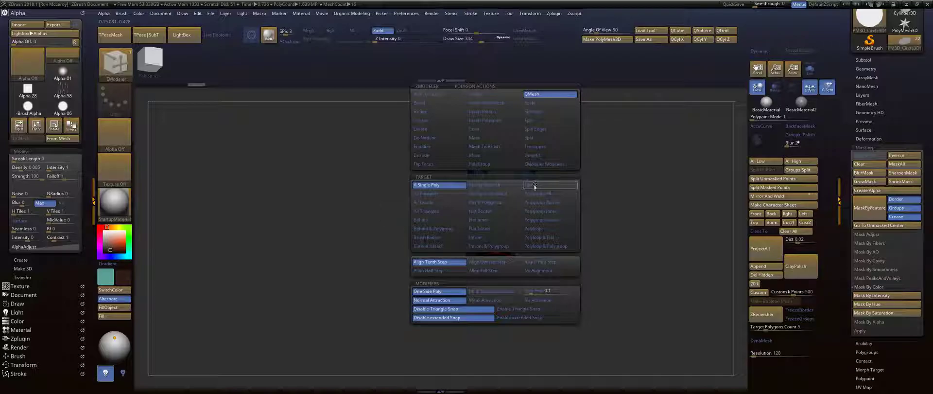
pyautogui.click(439, 194)
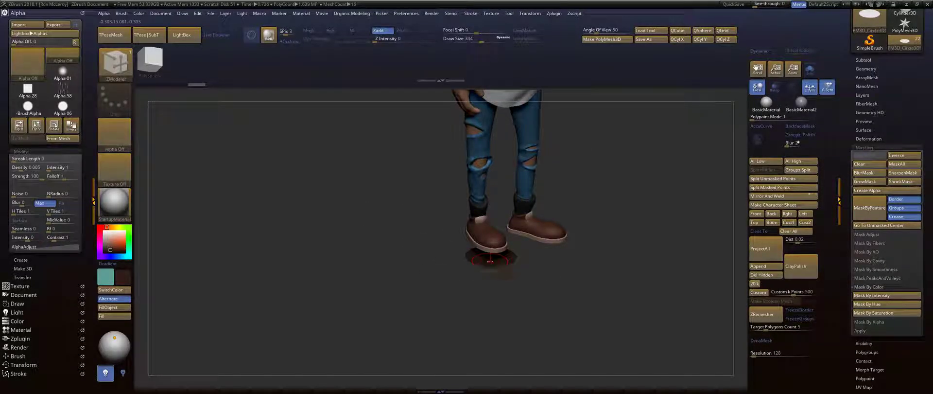
# Scale the disc up uniformly from the top view so it extends well beyond the character's body.
pyautogui.keyDown('shift'); pyautogui.moveTo(526, 285); pyautogui.dragTo(583, 217); pyautogui.keyUp('shift')
pyautogui.press('w')
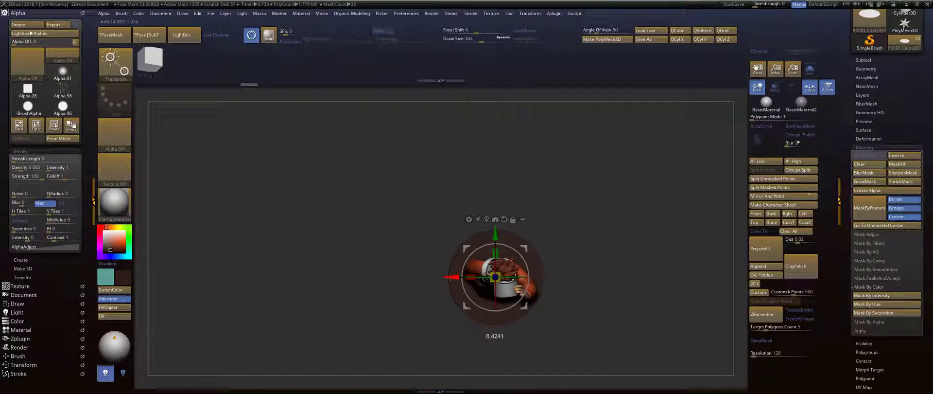
pyautogui.press('q')
pyautogui.moveTo(571, 277)
pyautogui.mouseDown()
pyautogui.moveTo(564, 221)
pyautogui.moveTo(533, 197)
pyautogui.moveTo(542, 231)
pyautogui.mouseUp()
# Adjust the disc's height along its vertical axis so it sits directly under the character's shoes.
pyautogui.press('w')
pyautogui.moveTo(488, 205); pyautogui.dragTo(481, 256)
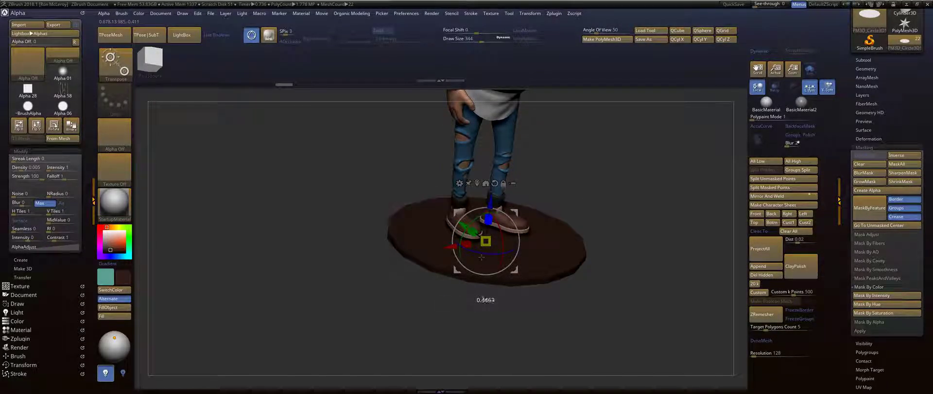
pyautogui.moveTo(492, 199); pyautogui.dragTo(493, 194)
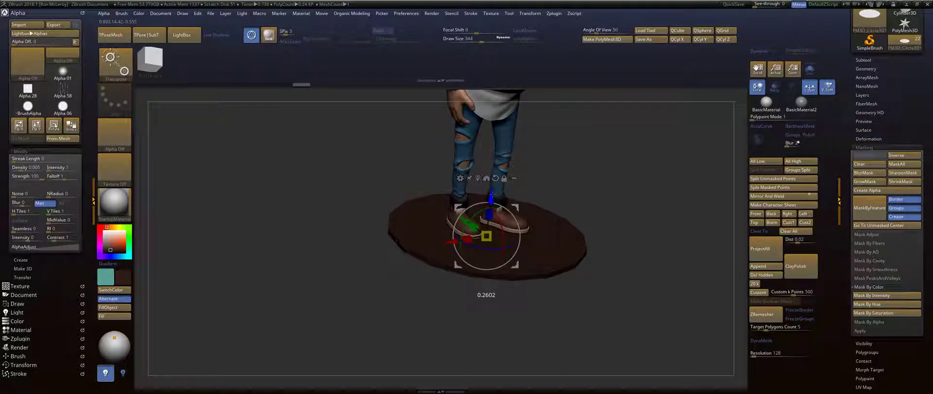
# Turn on Dynamic Subdiv for the disc, always allowing its auto-activation, and hide the polyframe display.
pyautogui.press('q')
pyautogui.moveTo(578, 190)
pyautogui.mouseDown()
pyautogui.moveTo(589, 153)
pyautogui.moveTo(612, 196)
pyautogui.moveTo(613, 182)
pyautogui.moveTo(614, 198)
pyautogui.moveTo(594, 222)
pyautogui.mouseUp()
pyautogui.press('d')
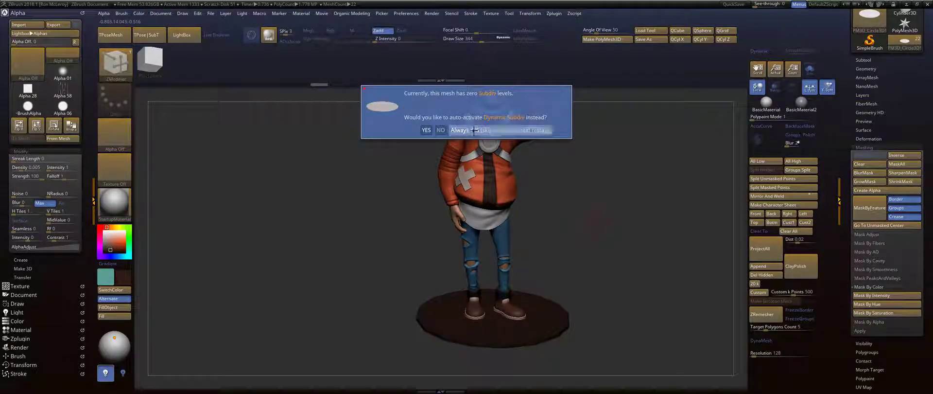
pyautogui.click(474, 129)
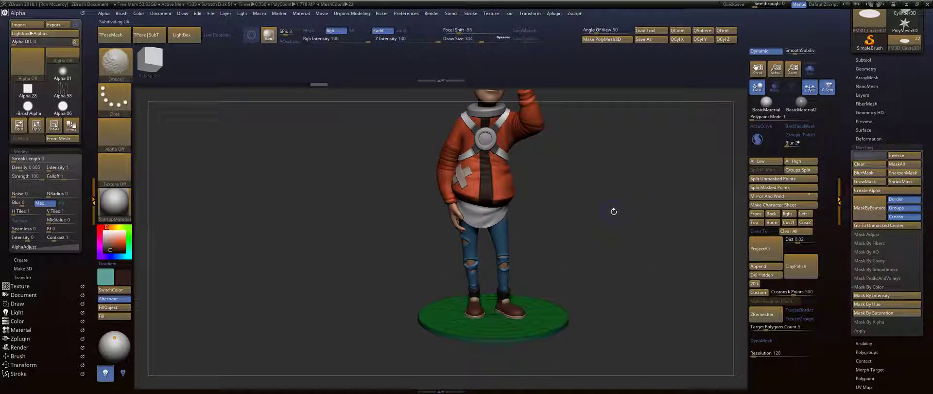
pyautogui.hotkey('shift', 'f')
# Examine the character standing on the circular base from the side, back and front.
pyautogui.moveTo(621, 219)
pyautogui.keyDown('alt'); pyautogui.mouseDown()
pyautogui.moveTo(609, 219)
pyautogui.moveTo(597, 237)
pyautogui.moveTo(549, 236)
pyautogui.mouseUp(); pyautogui.keyUp('alt')
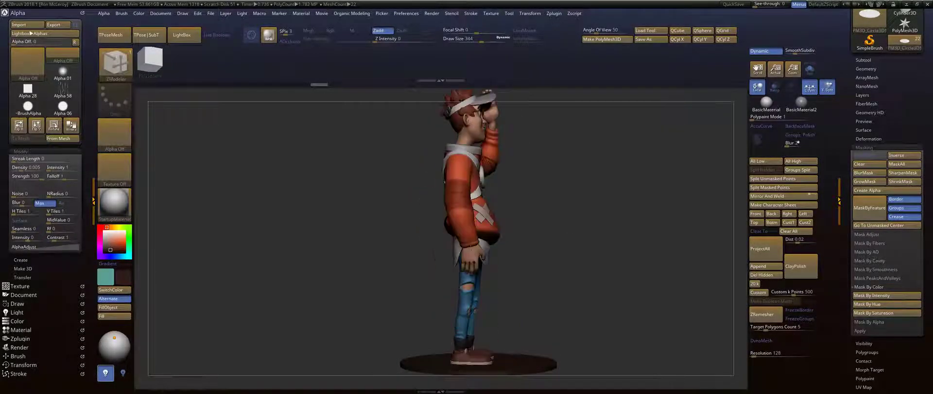
pyautogui.moveTo(598, 233); pyautogui.dragTo(542, 245)
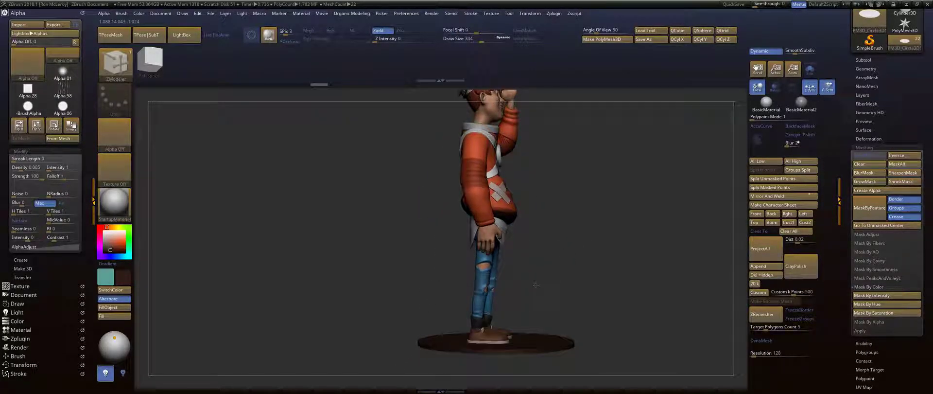
pyautogui.moveTo(520, 264); pyautogui.dragTo(600, 238)
pyautogui.keyDown('alt'); pyautogui.moveTo(549, 253); pyautogui.dragTo(588, 221); pyautogui.keyUp('alt')
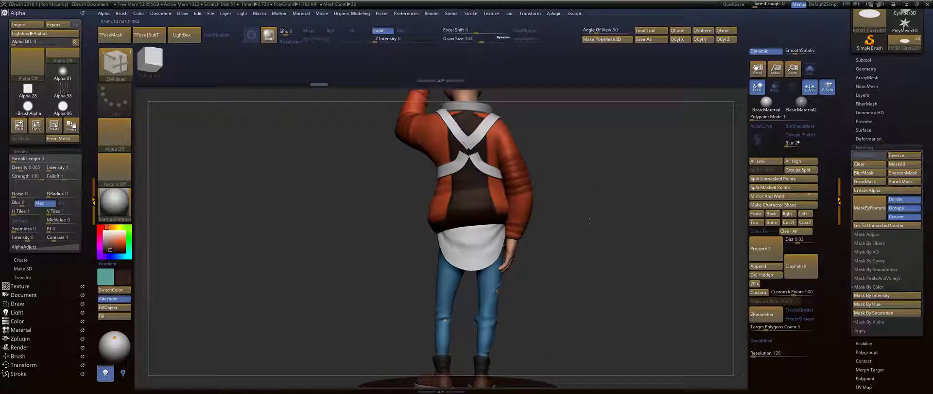
pyautogui.moveTo(562, 194); pyautogui.dragTo(573, 209)
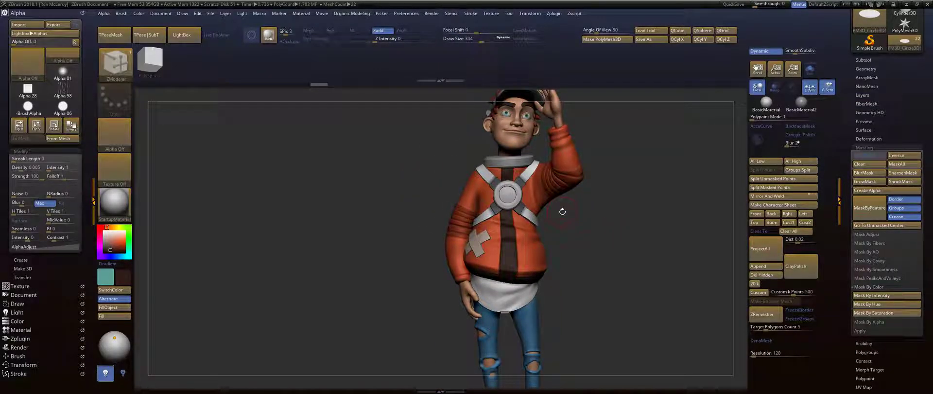